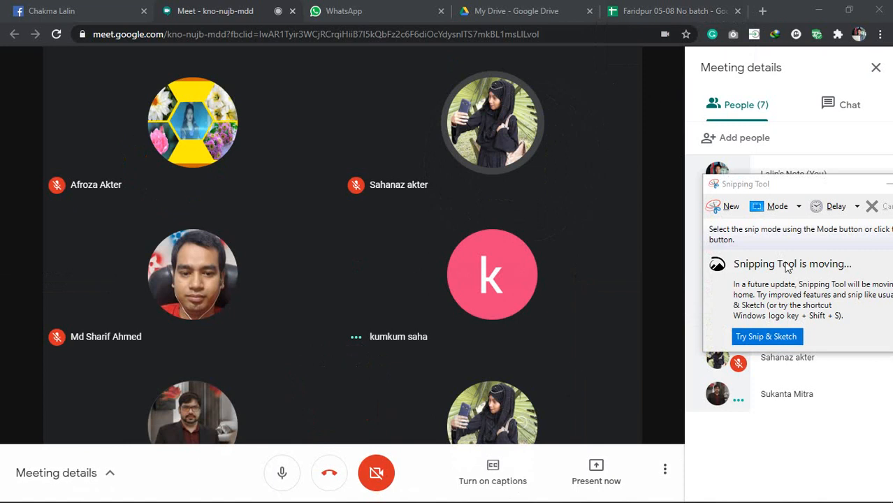
# - Capture the whole screen showing the tiled meeting view and participant list as a new snip, and start saving it
pyautogui.click(728, 208)
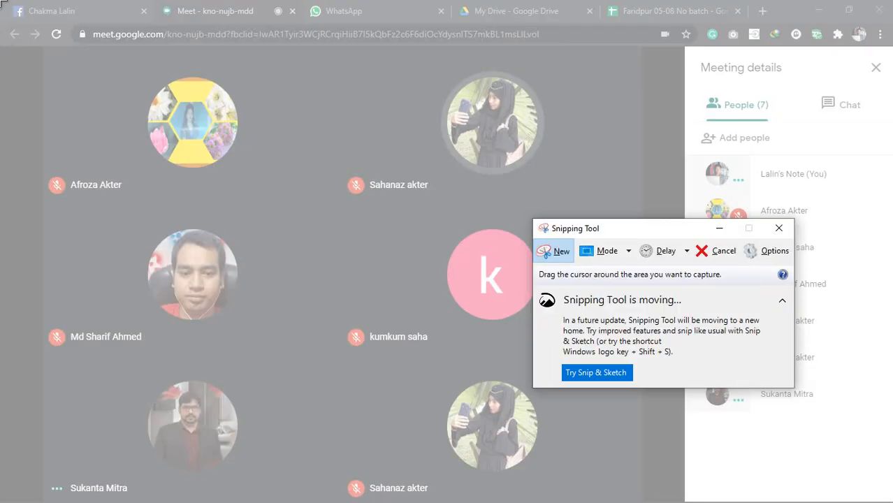
pyautogui.moveTo(0, 1); pyautogui.dragTo(892, 501)
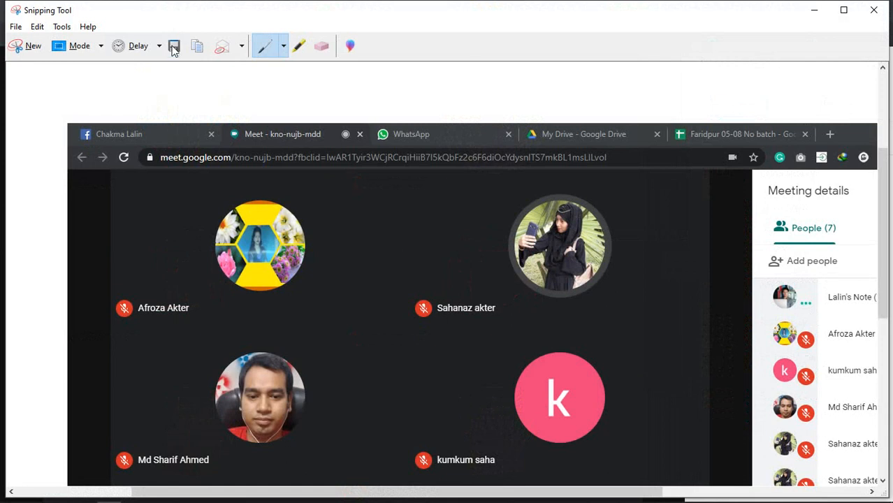
pyautogui.click(174, 46)
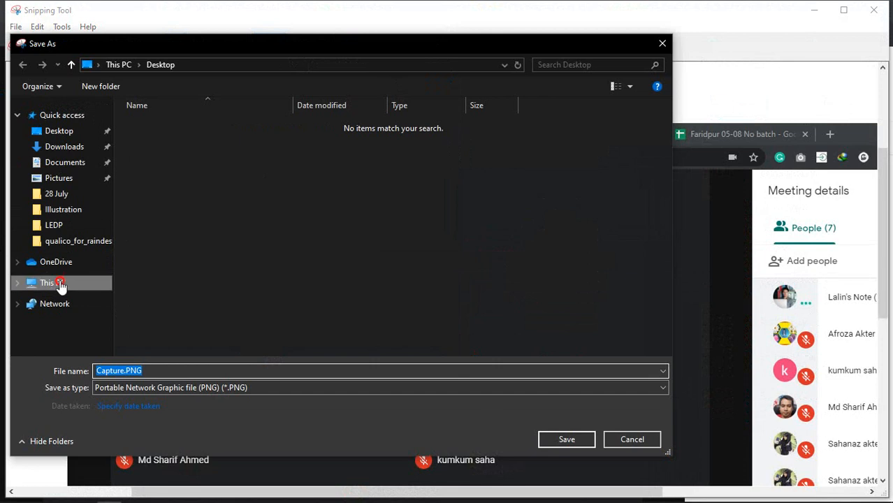
# - Browse to the SS folder inside LEDP on New Volume (E:) as the save location
pyautogui.click(60, 283)
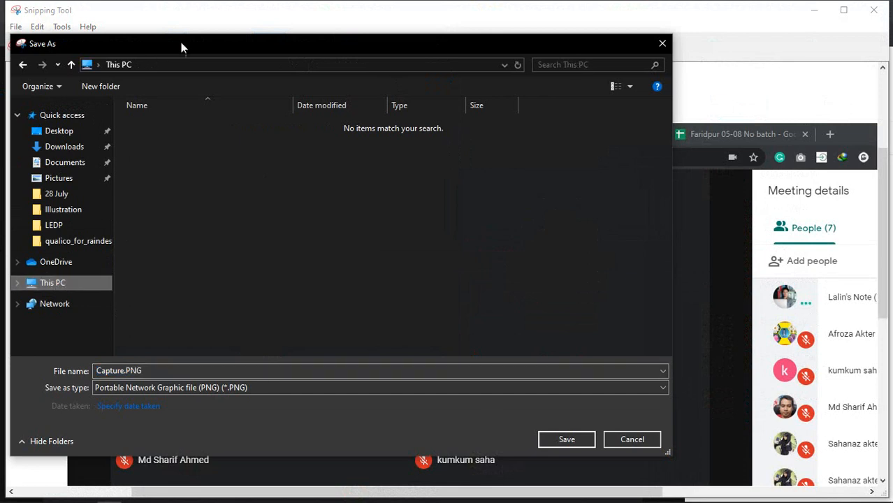
pyautogui.click(559, 272)
pyautogui.doubleClick(559, 268)
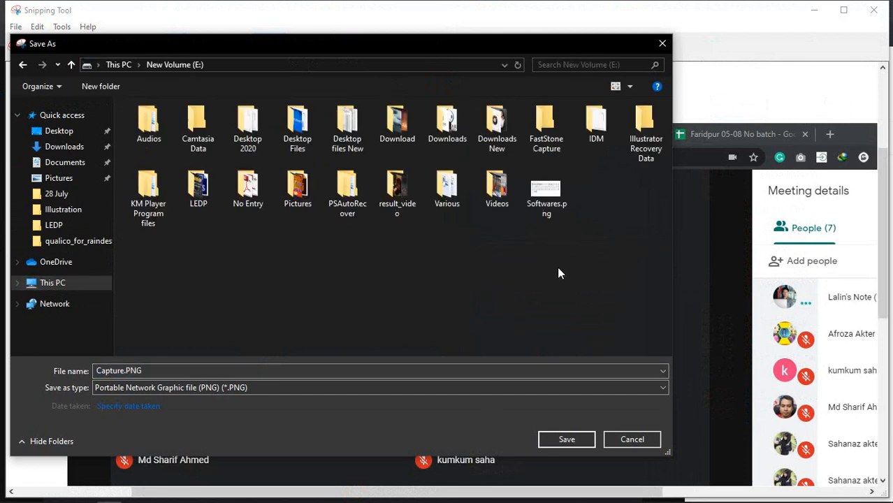
pyautogui.doubleClick(202, 186)
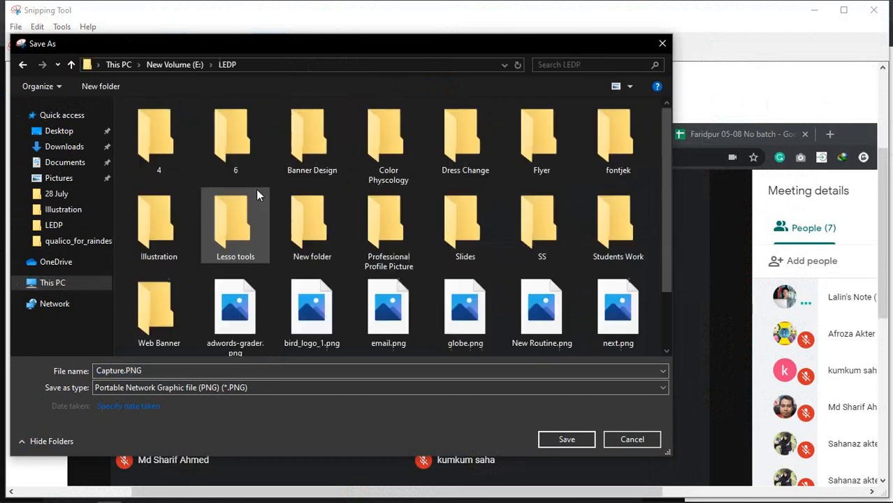
pyautogui.doubleClick(531, 237)
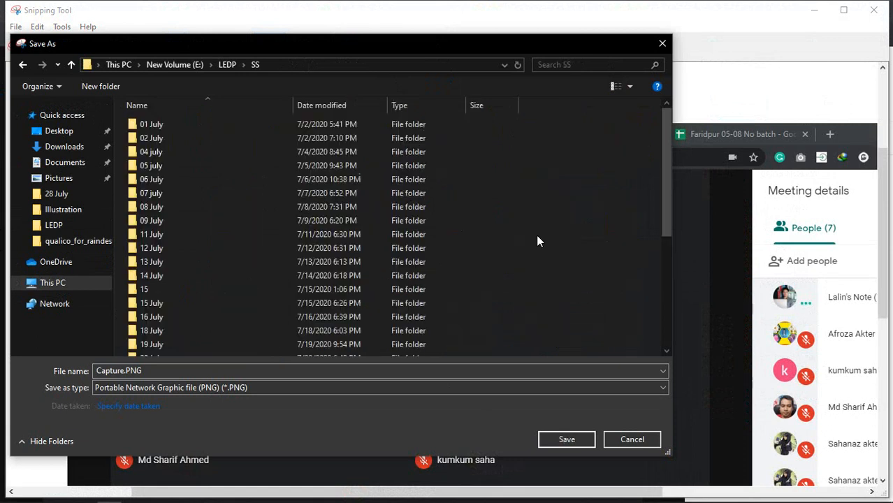
# - Create a new folder named 03 Aug inside SS and open it
pyautogui.scroll(-5, 230, 262)
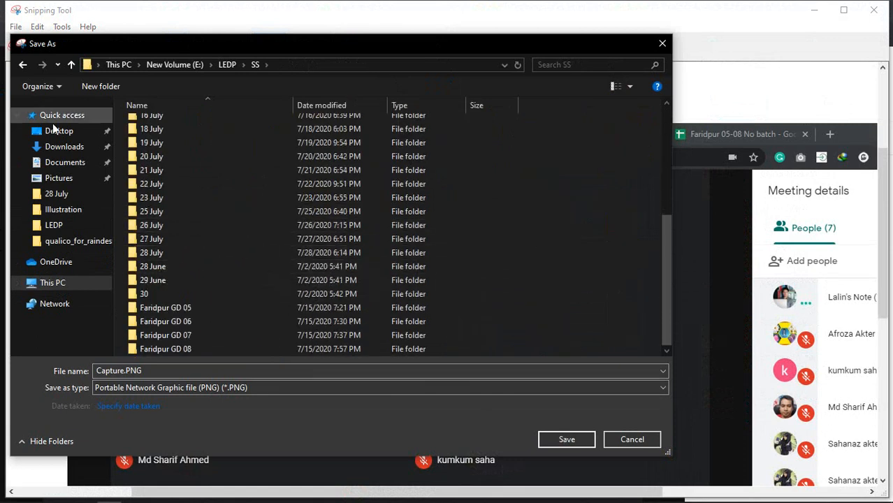
pyautogui.click(93, 83)
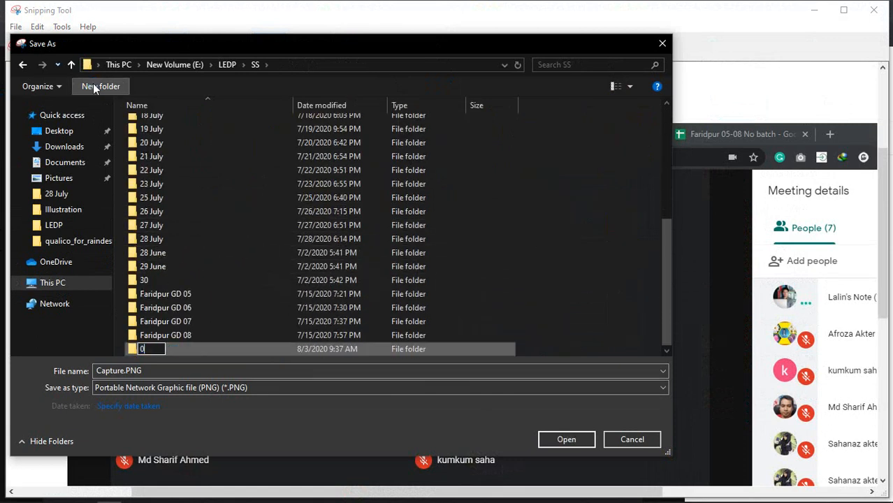
pyautogui.write('03 Aughs')
pyautogui.press('BackSpace')
pyautogui.press('BackSpace')
pyautogui.press('BackSpace')
pyautogui.press('BackSpace')
pyautogui.press('BackSpace')
pyautogui.write('August')
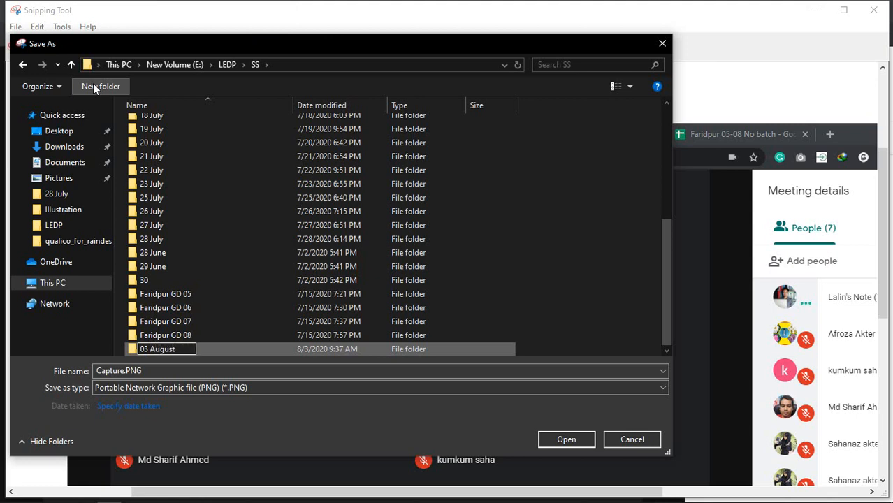
pyautogui.press('BackSpace')
pyautogui.press('BackSpace')
pyautogui.press('BackSpace')
pyautogui.press('Return')
pyautogui.press('Return')
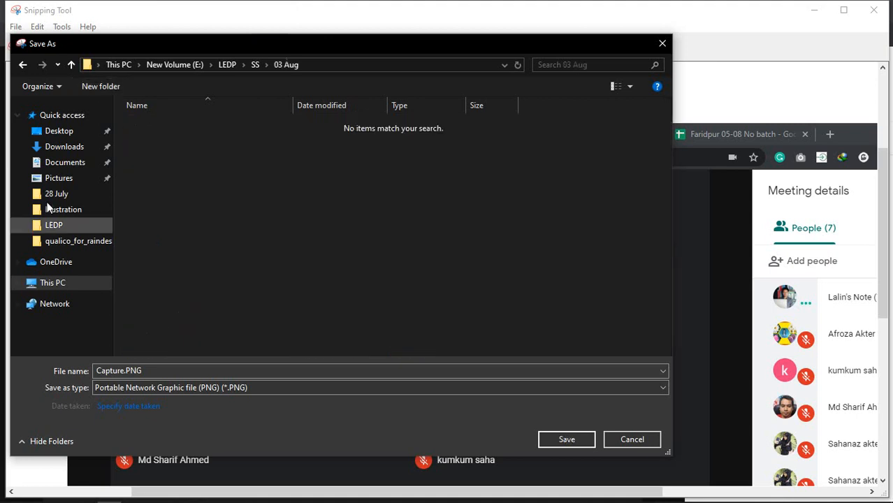
# - Save the snip as 5-7 in PNG format and return to the Google Meet window
pyautogui.click(157, 371)
pyautogui.write('5')
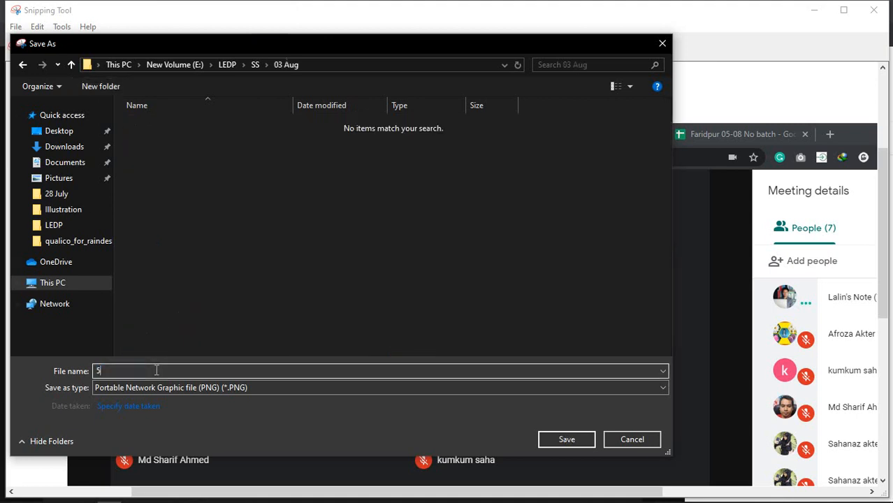
pyautogui.write('-7')
pyautogui.press('Return')
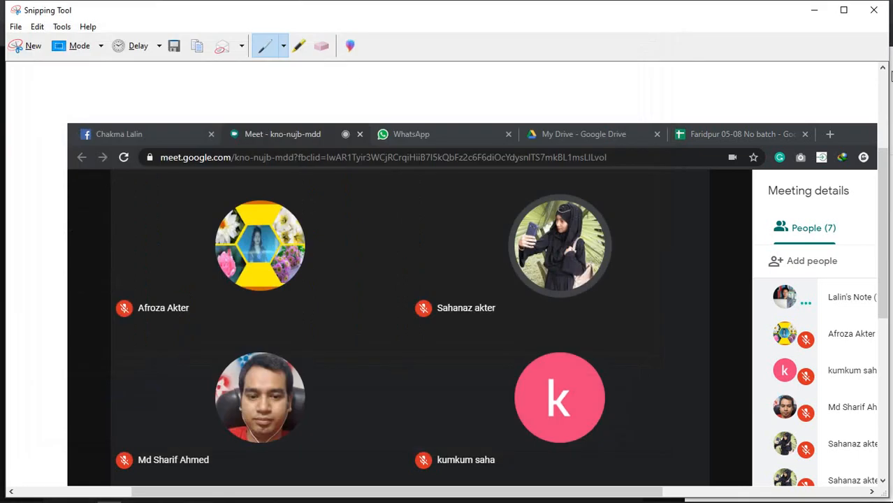
pyautogui.click(816, 14)
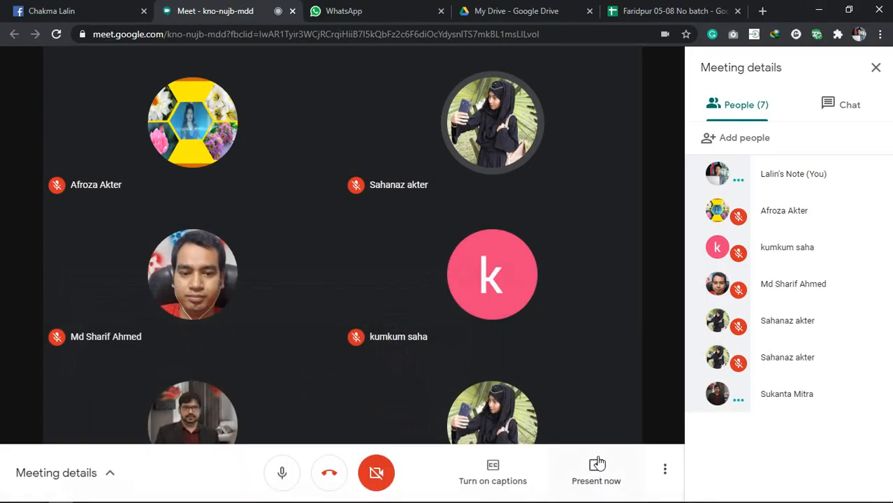
# - Change the meeting layout to Sidebar
pyautogui.click(664, 473)
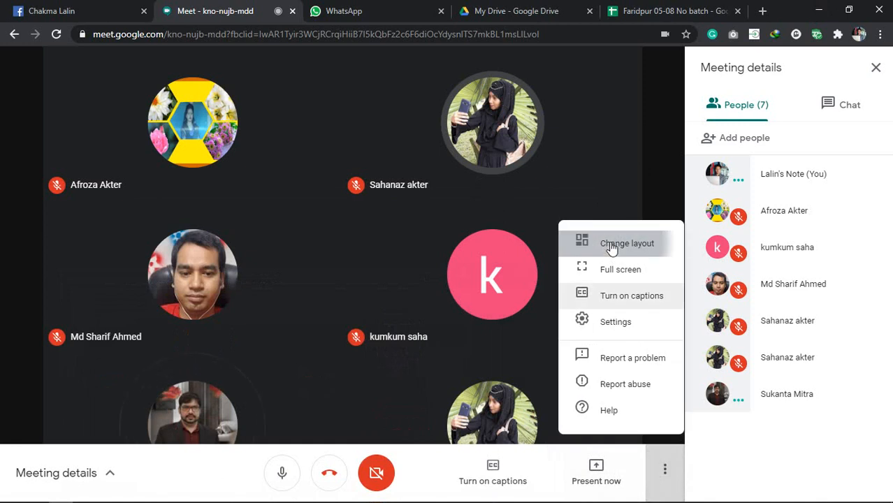
pyautogui.click(608, 246)
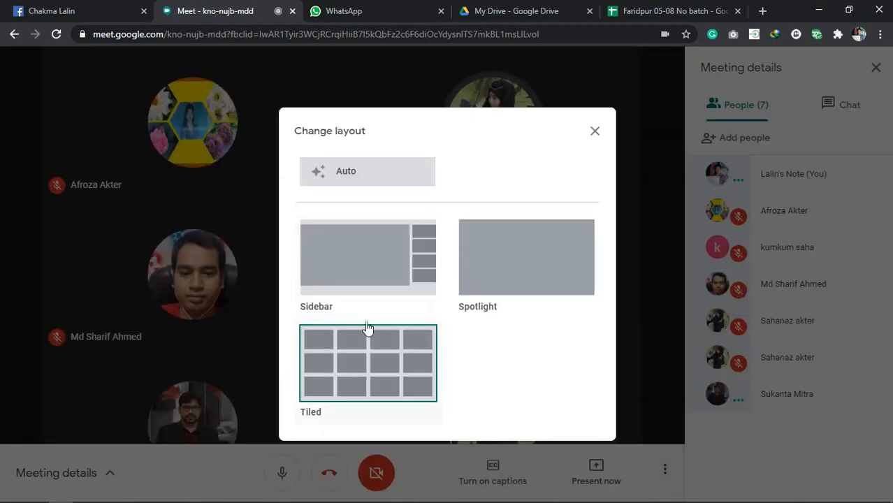
pyautogui.click(411, 267)
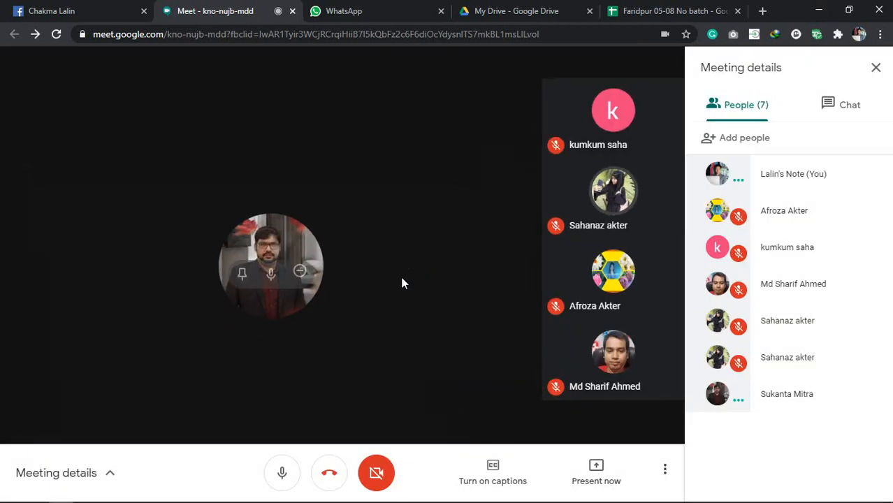
# - Switch to Snipping Tool and capture the whole screen with the sidebar meeting layout
pyautogui.click(109, 493)
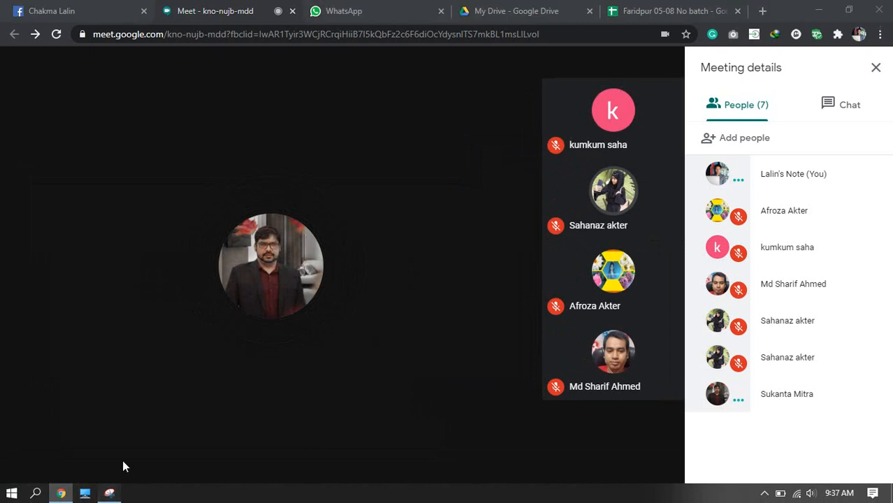
pyautogui.click(20, 47)
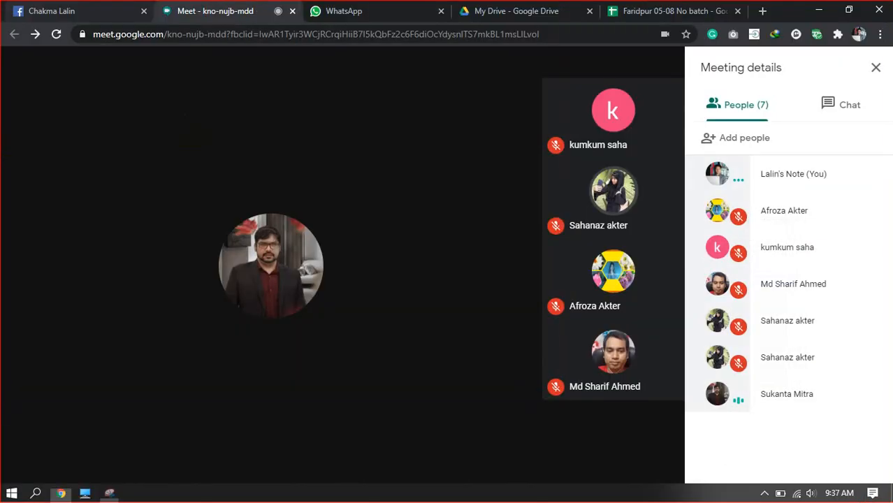
pyautogui.moveTo(1, 0); pyautogui.dragTo(892, 502)
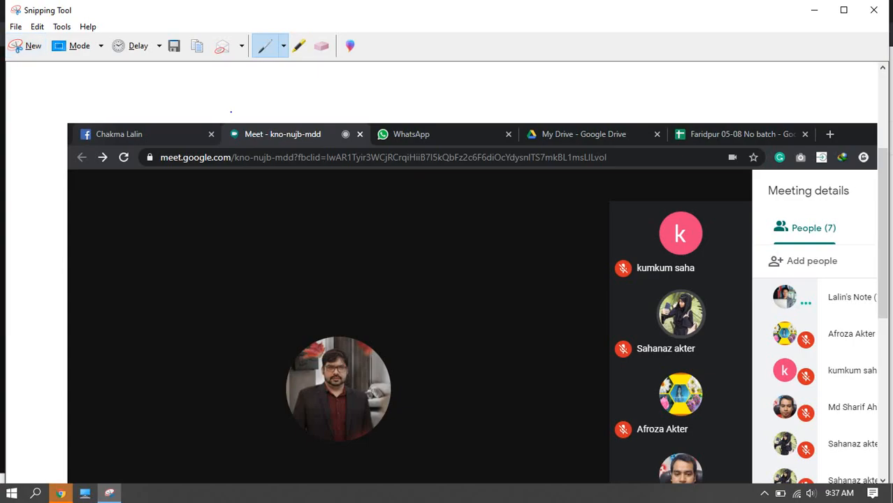
# - Save the sidebar snip as 5-7 1 in the 03 Aug folder and return to the meeting
pyautogui.click(175, 46)
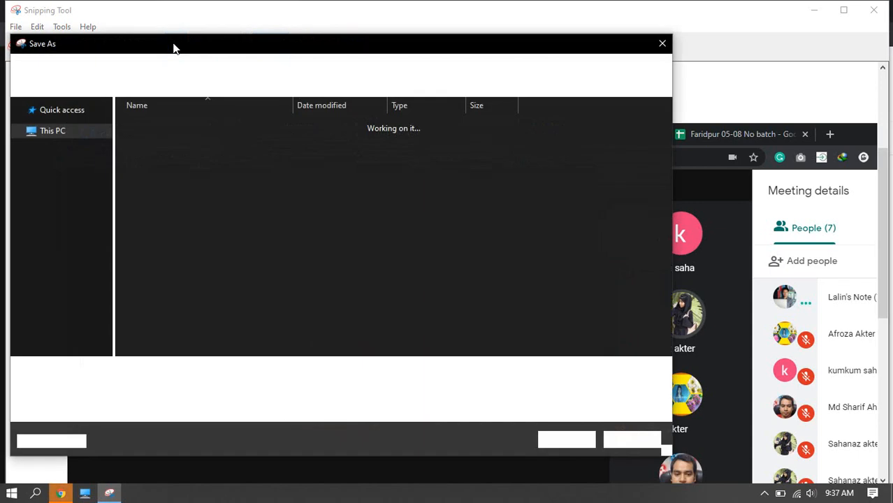
pyautogui.write('5-7 1')
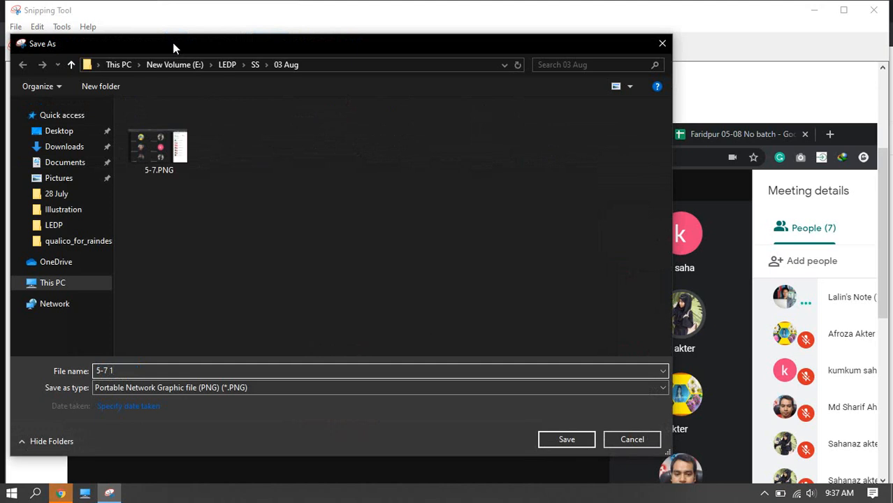
pyautogui.click(564, 441)
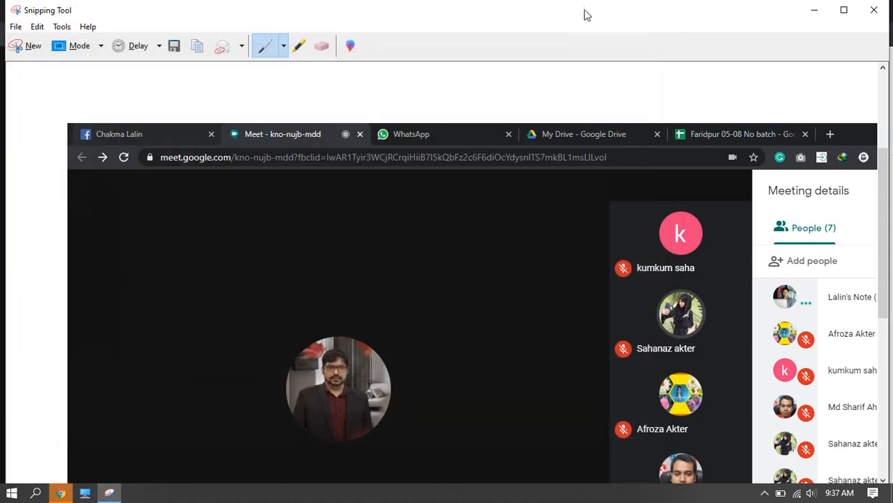
pyautogui.click(814, 10)
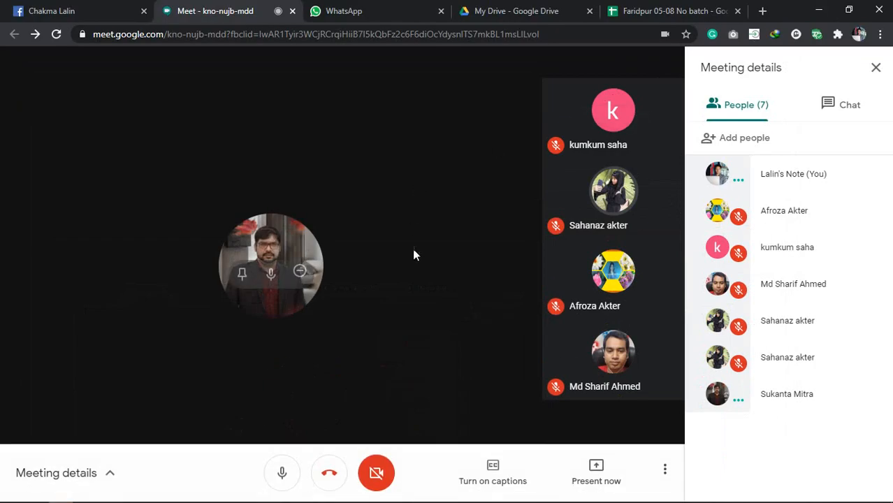
# - Change the meeting layout to Tiled and close the meeting details pane
pyautogui.click(666, 467)
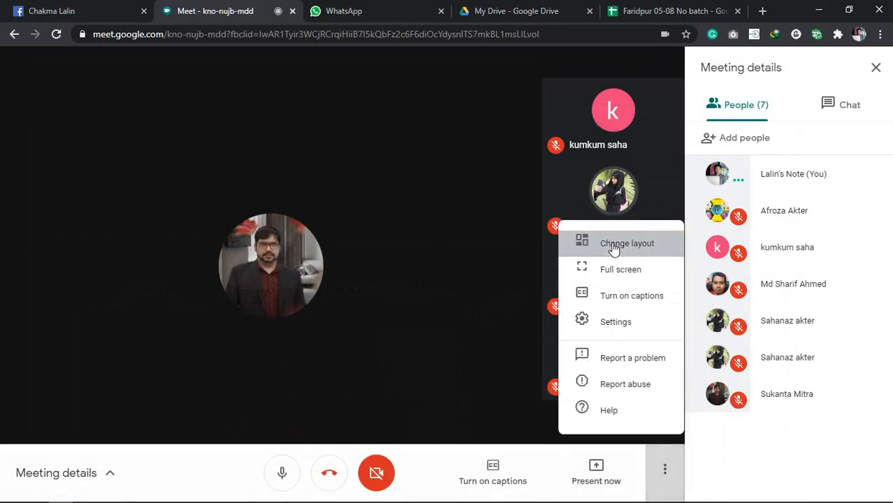
pyautogui.click(613, 244)
pyautogui.click(383, 373)
pyautogui.press('Escape')
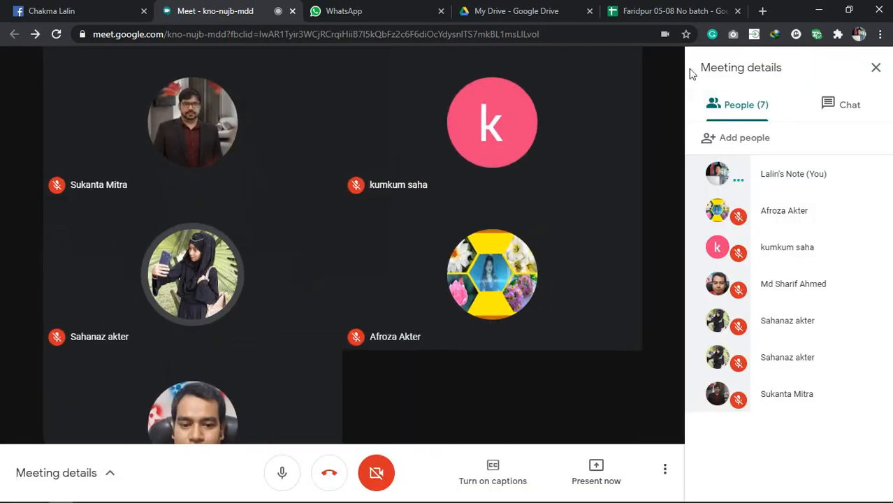
pyautogui.click(877, 70)
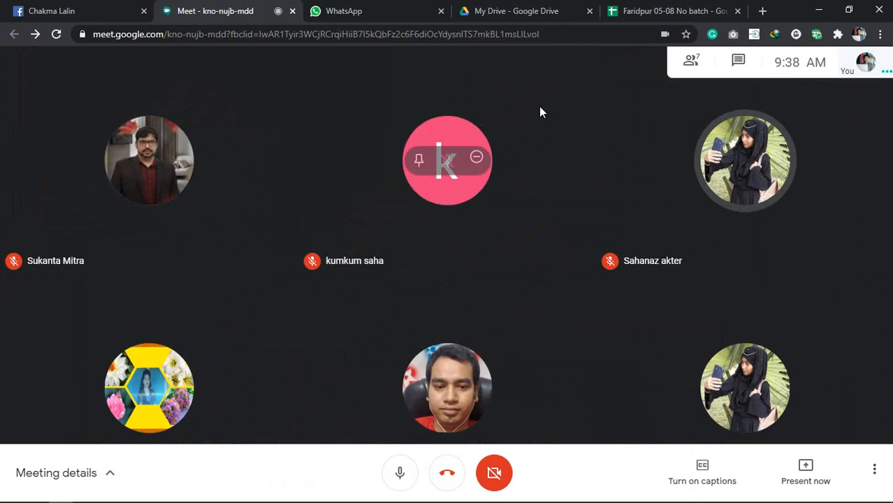
# - Switch to Snipping Tool and capture the whole screen with the tiled layout and no details pane
pyautogui.click(111, 488)
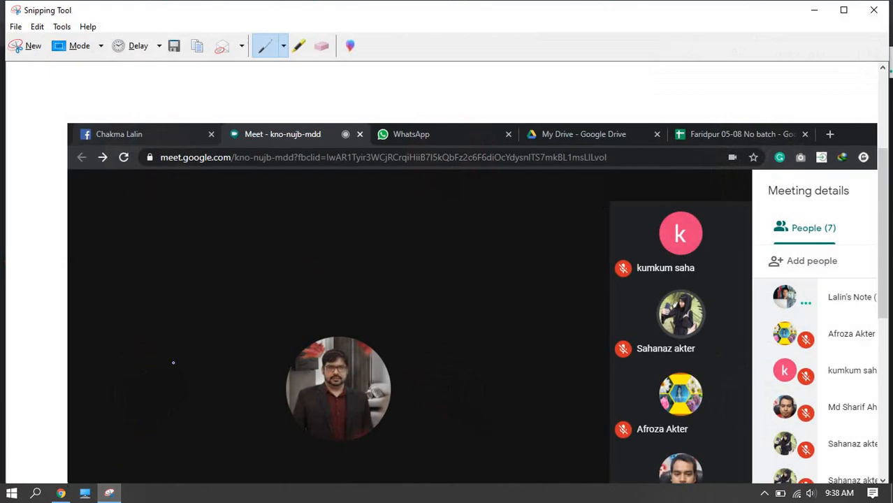
pyautogui.click(27, 53)
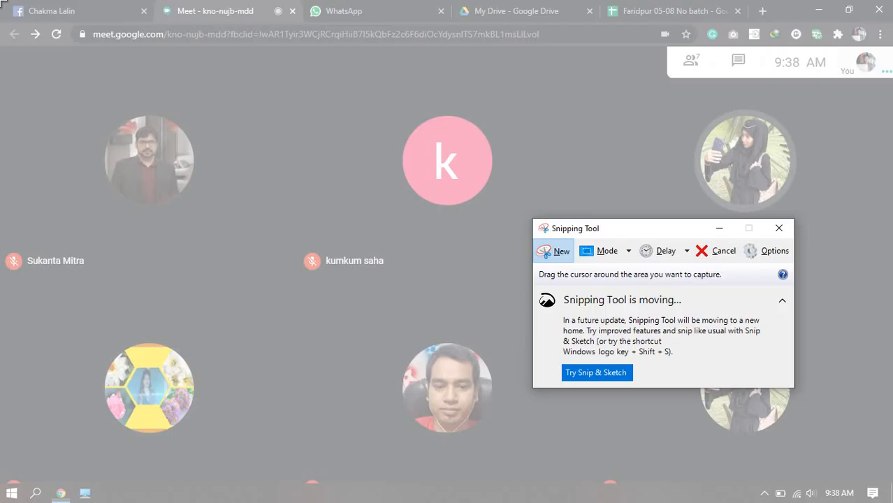
pyautogui.moveTo(0, 1); pyautogui.dragTo(892, 502)
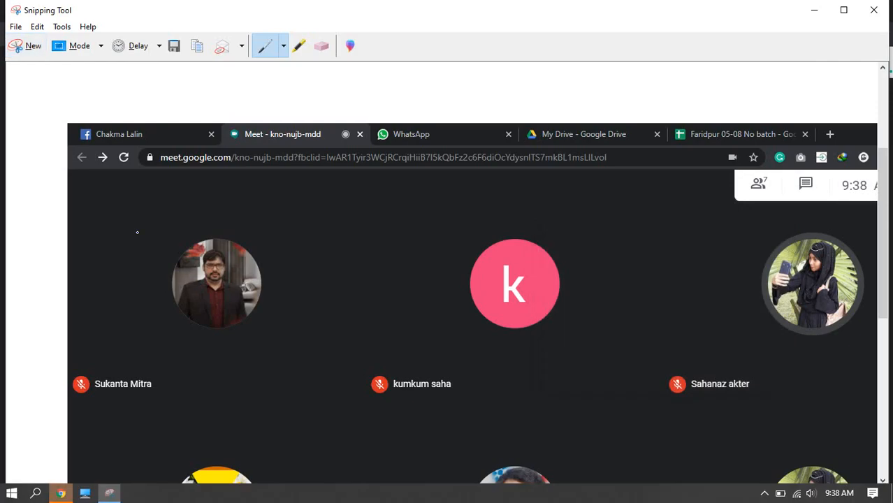
# - Save the tiled snip as 5-7 2 in the 03 Aug folder and return to the meeting
pyautogui.click(175, 47)
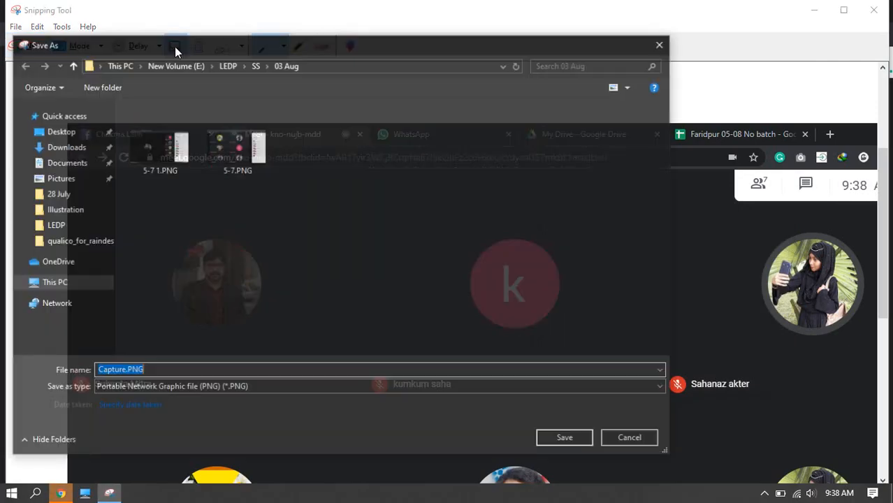
pyautogui.write('5-7 ')
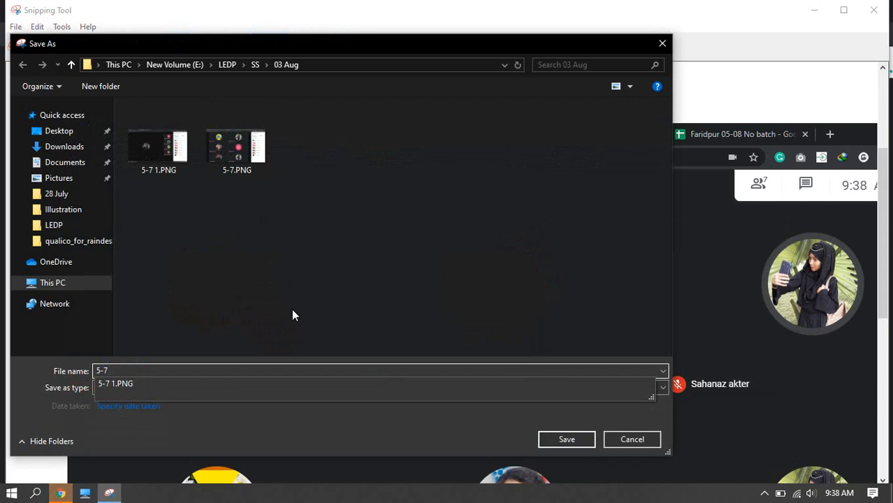
pyautogui.write('2')
pyautogui.press('Return')
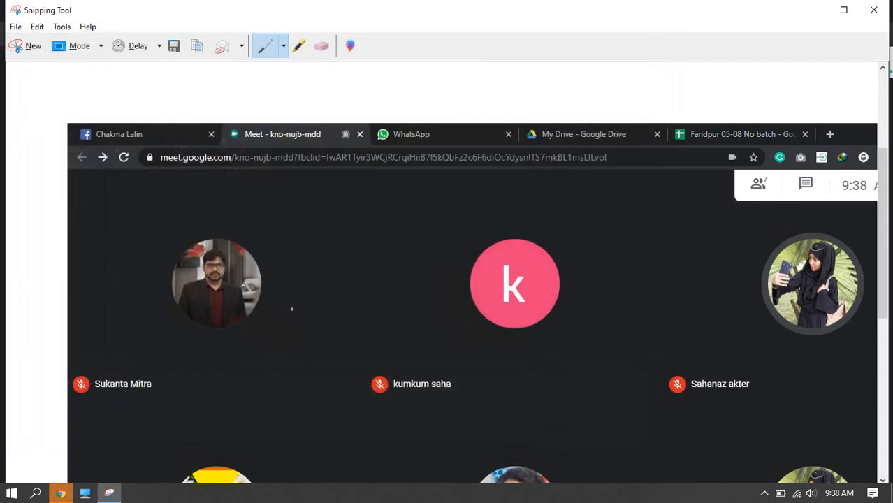
pyautogui.click(814, 9)
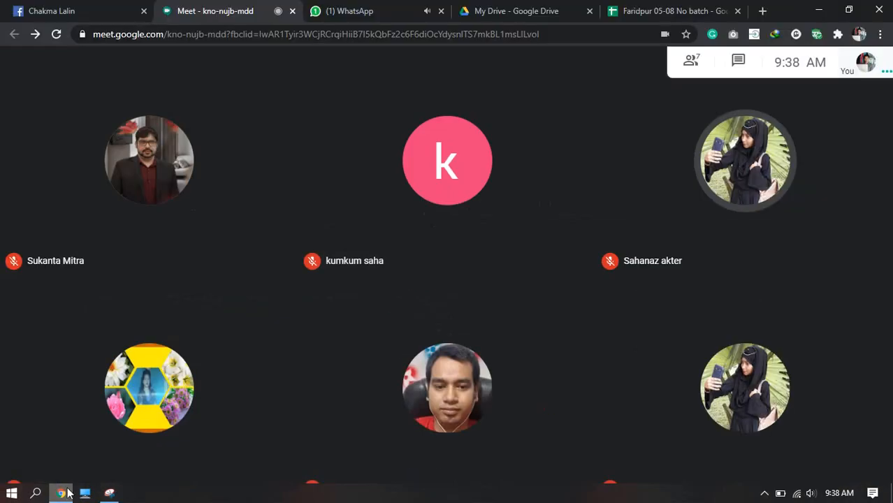
# - Switch to WhatsApp and view the unread message in the South Tech Trainer group
pyautogui.click(346, 15)
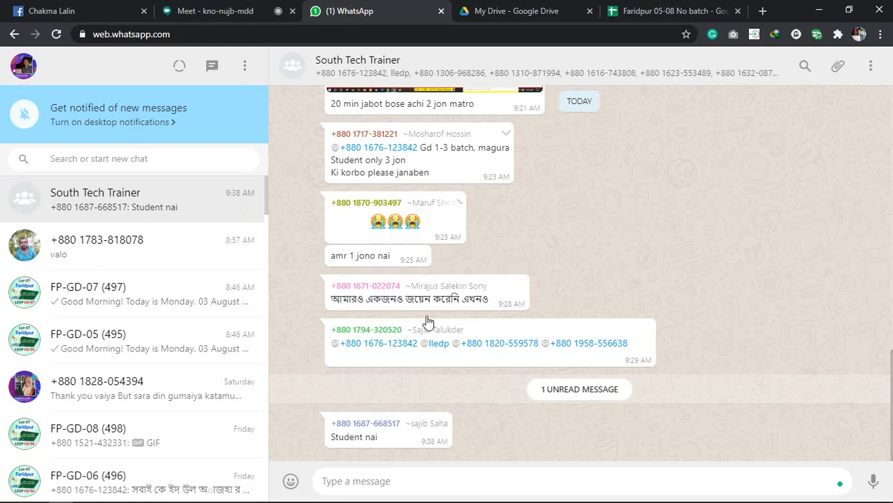
# - Return to the Meet call and launch Adobe Illustrator CC 2017
pyautogui.click(204, 20)
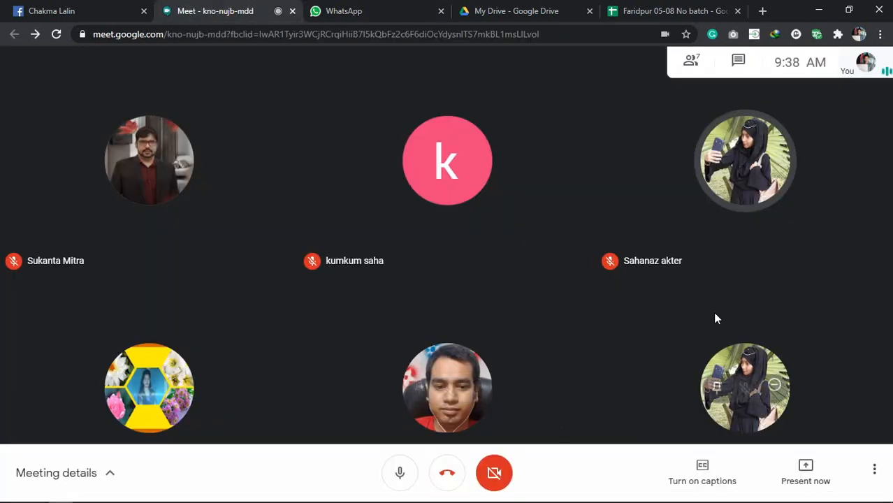
pyautogui.moveTo(6, 497)
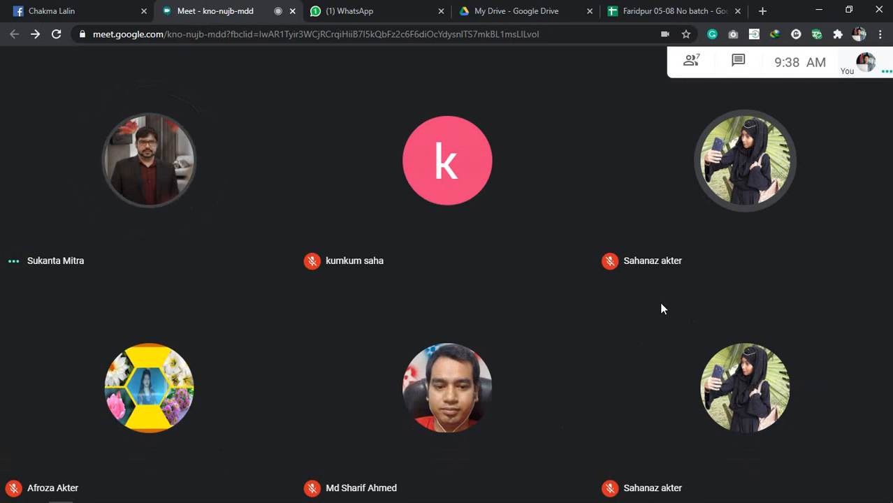
pyautogui.press('super')
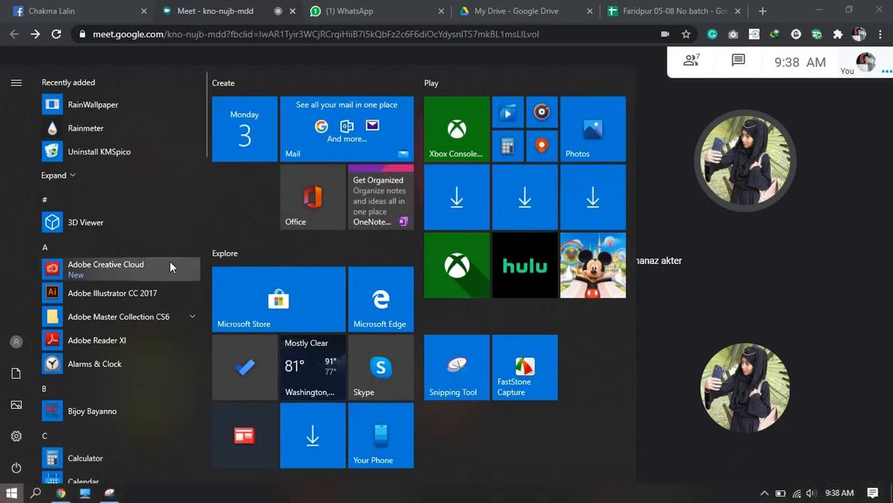
pyautogui.click(113, 293)
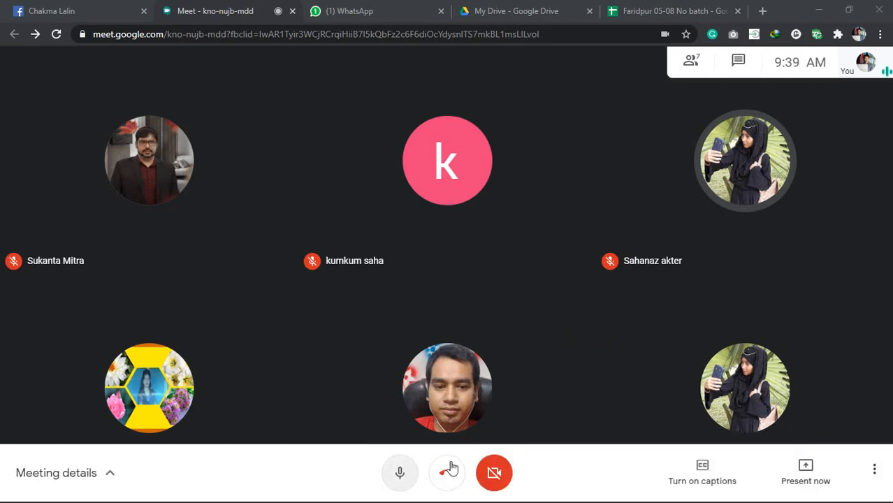
# - Present the entire screen to the Google Meet class, hide the sharing notice and minimise the browser
pyautogui.click(791, 483)
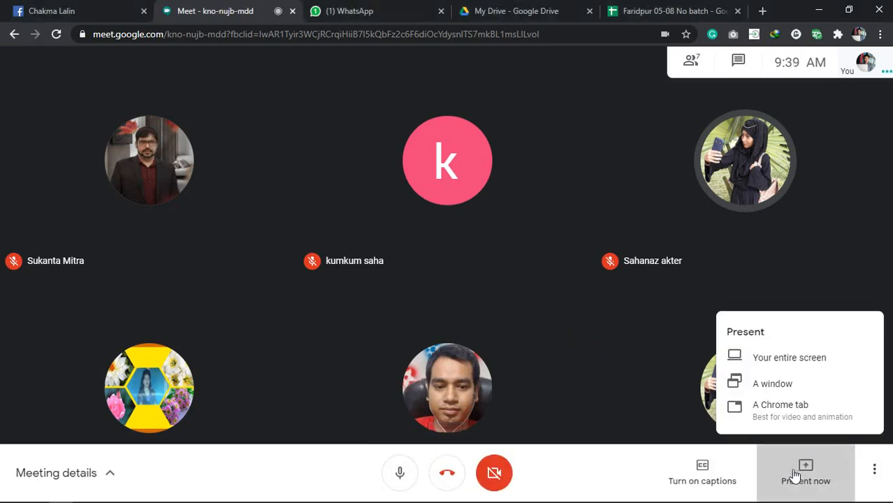
pyautogui.click(786, 360)
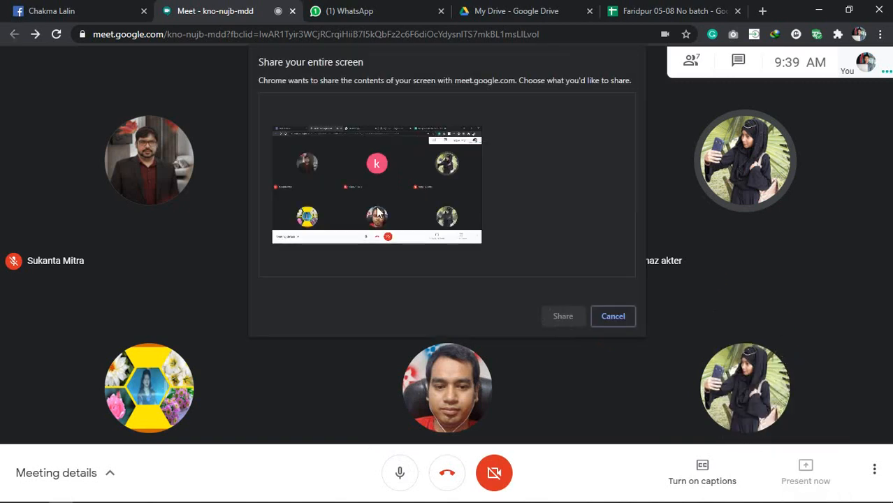
pyautogui.click(481, 260)
pyautogui.click(558, 316)
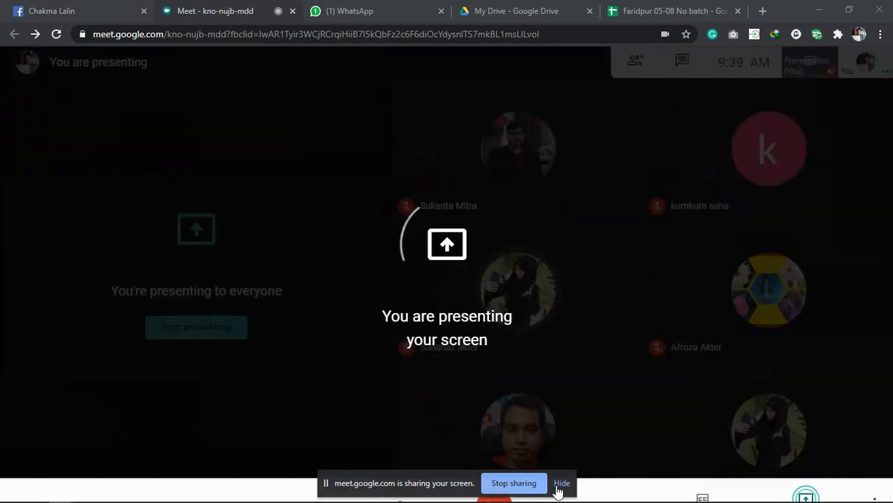
pyautogui.click(561, 483)
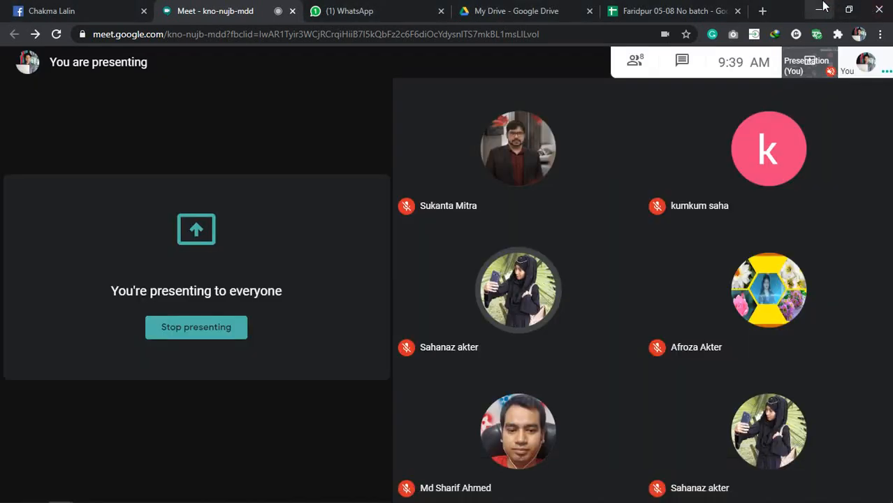
pyautogui.click(820, 10)
pyautogui.rightClick(244, 180)
pyautogui.click(265, 212)
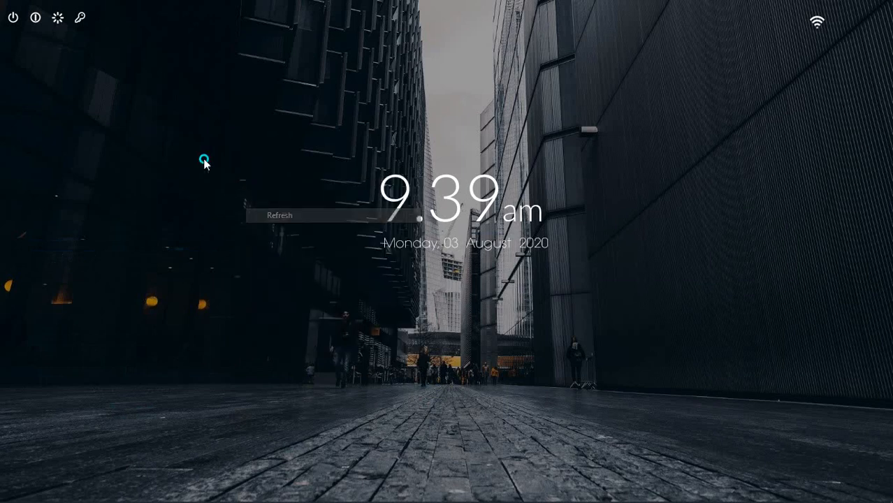
pyautogui.rightClick(201, 160)
pyautogui.click(244, 195)
pyautogui.rightClick(149, 128)
pyautogui.click(192, 165)
pyautogui.rightClick(149, 148)
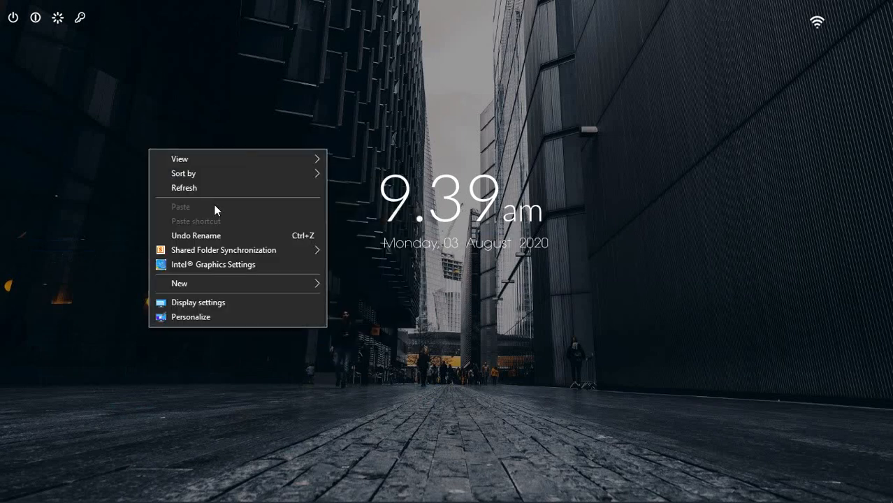
pyautogui.click(210, 186)
pyautogui.rightClick(77, 88)
pyautogui.click(114, 128)
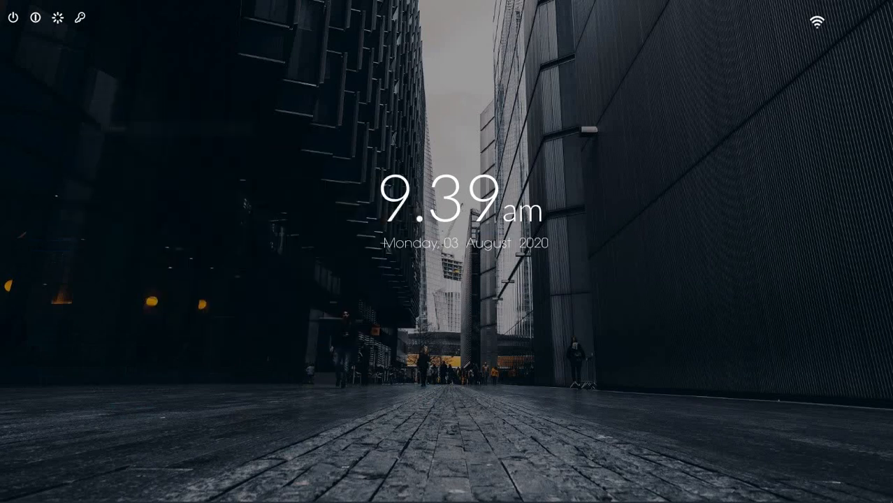
pyautogui.rightClick(150, 159)
pyautogui.click(176, 196)
pyautogui.rightClick(158, 170)
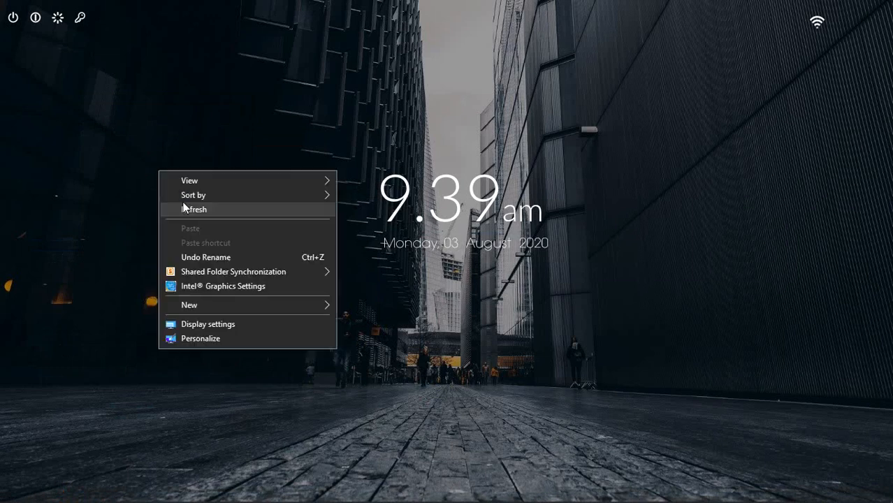
pyautogui.click(187, 208)
pyautogui.rightClick(177, 201)
pyautogui.click(202, 239)
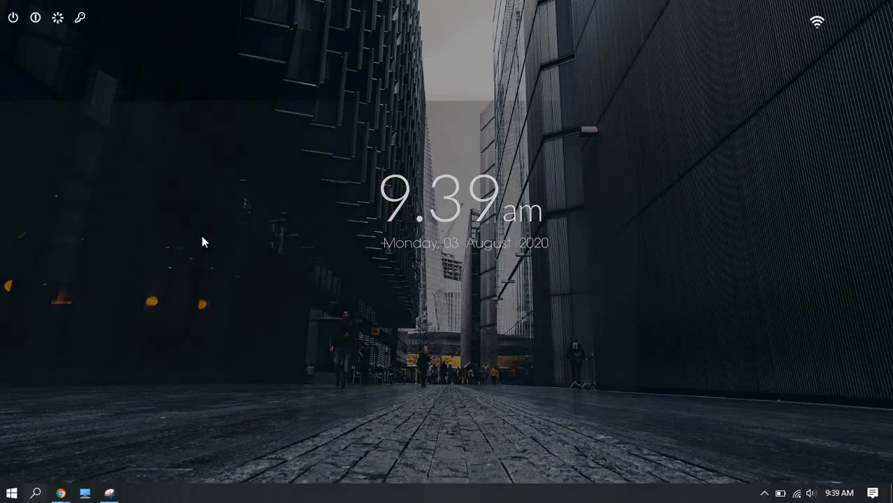
pyautogui.press('super')
pyautogui.press('super')
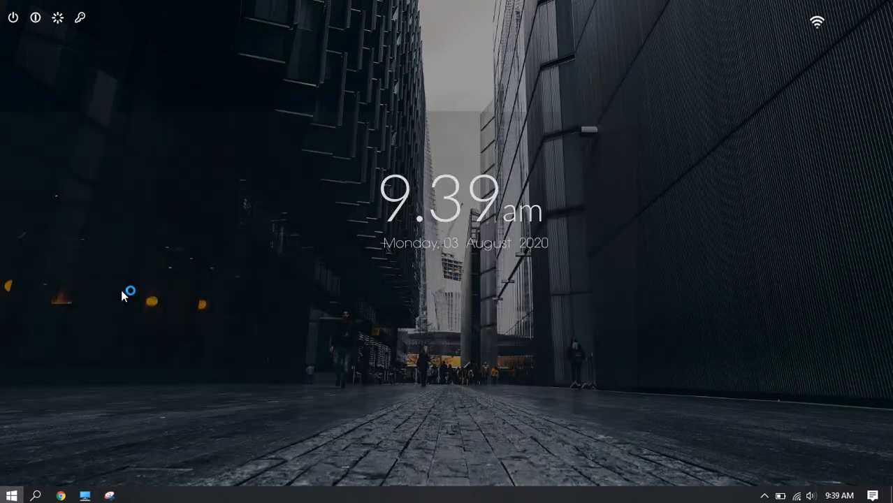
pyautogui.rightClick(158, 127)
pyautogui.click(192, 165)
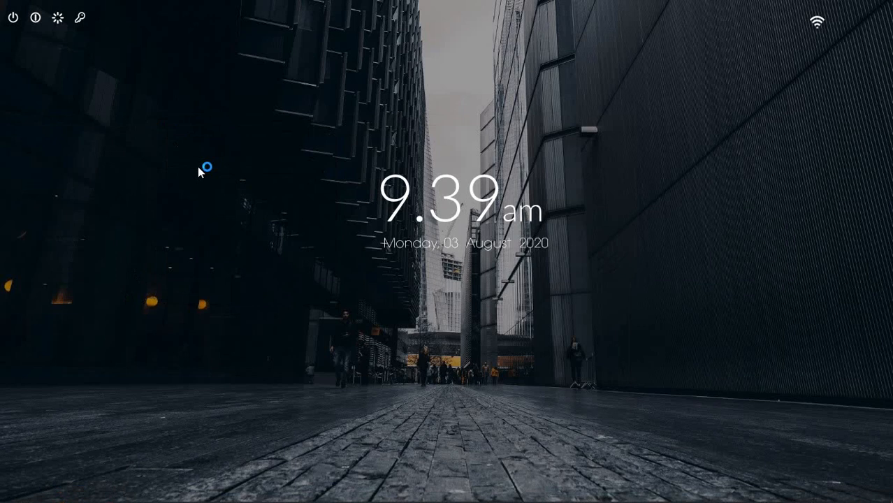
pyautogui.rightClick(189, 158)
pyautogui.click(233, 195)
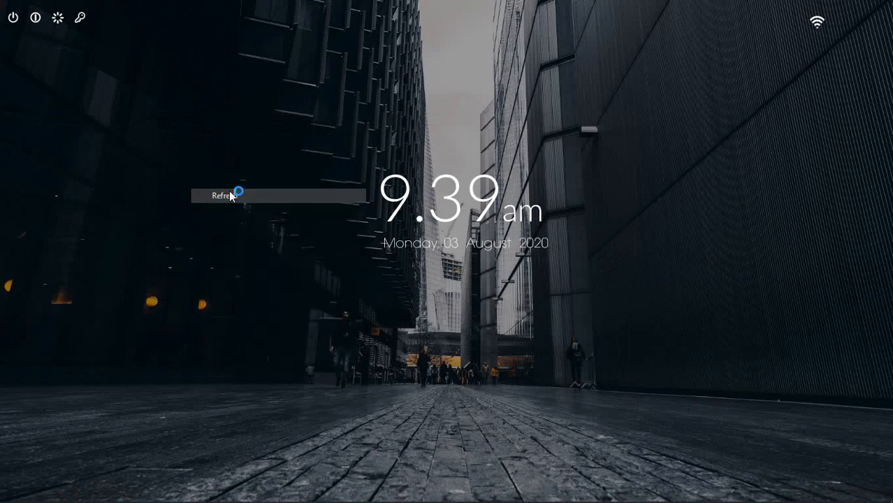
pyautogui.rightClick(170, 168)
pyautogui.click(204, 206)
pyautogui.rightClick(179, 173)
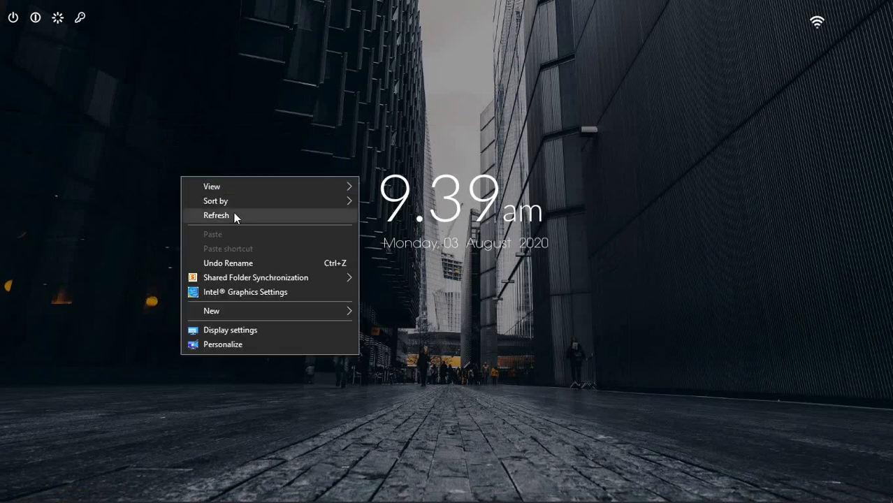
pyautogui.click(234, 212)
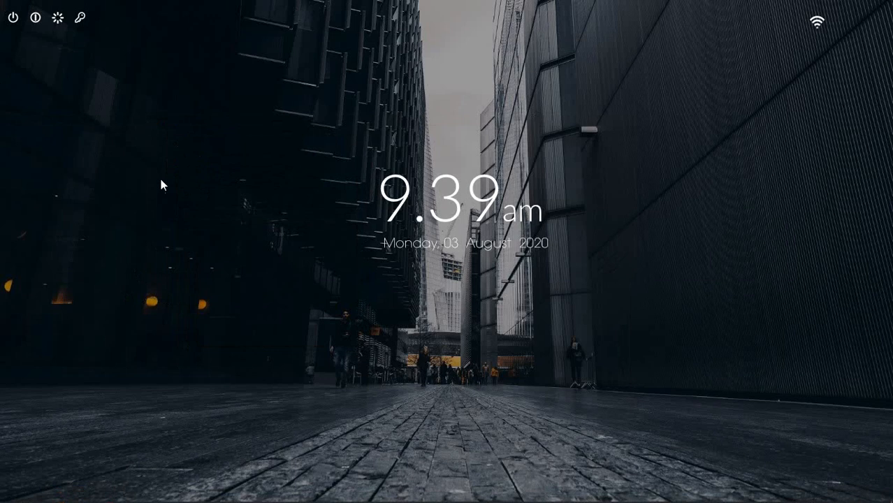
pyautogui.rightClick(103, 159)
pyautogui.click(148, 203)
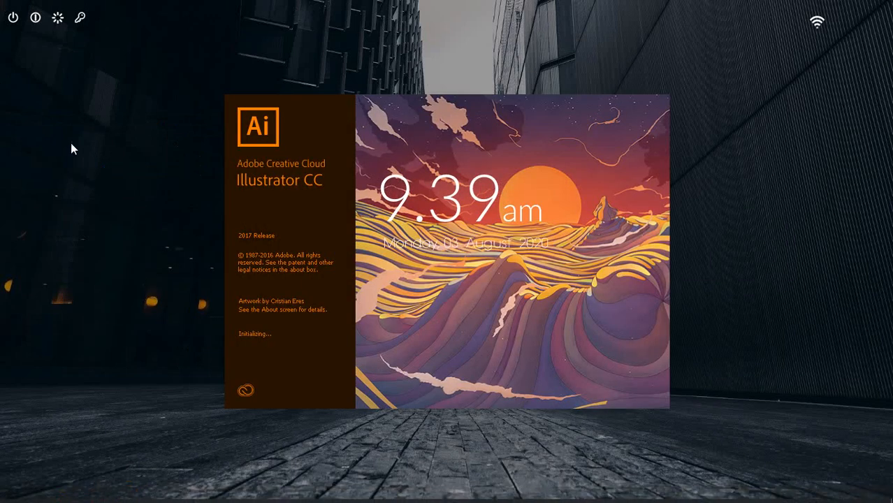
pyautogui.rightClick(71, 144)
pyautogui.click(112, 188)
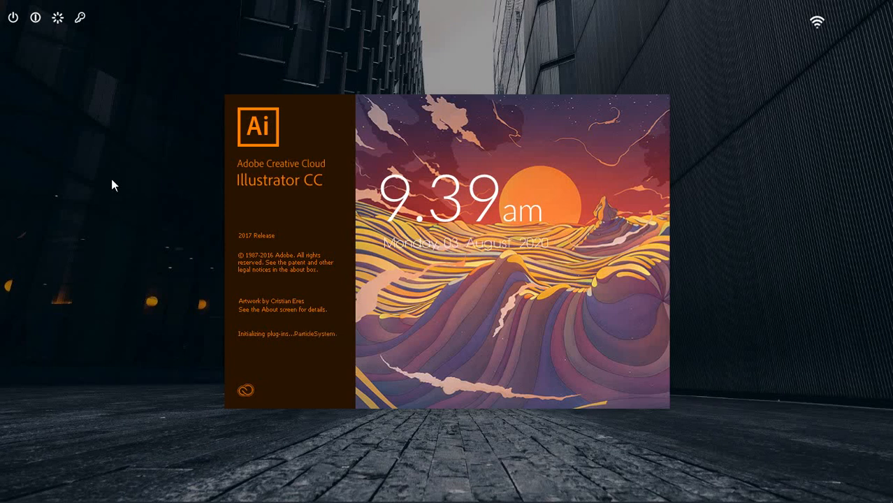
pyautogui.rightClick(762, 110)
pyautogui.click(782, 156)
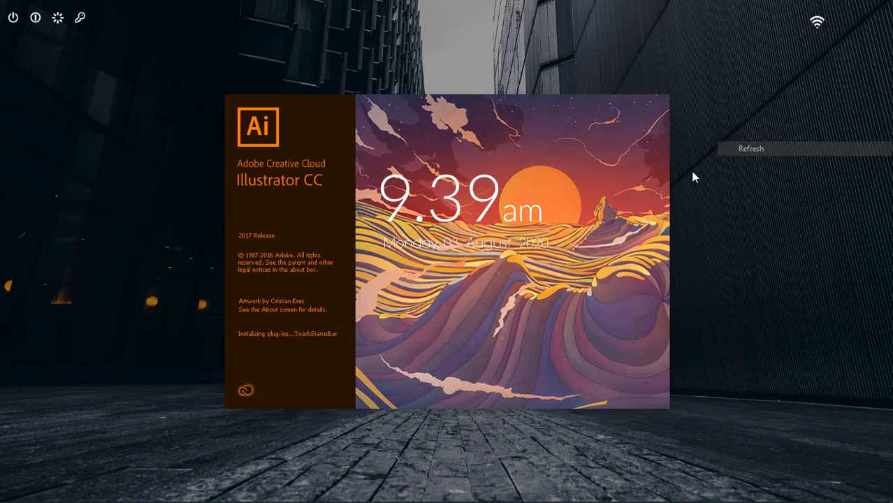
pyautogui.rightClick(131, 181)
pyautogui.click(98, 220)
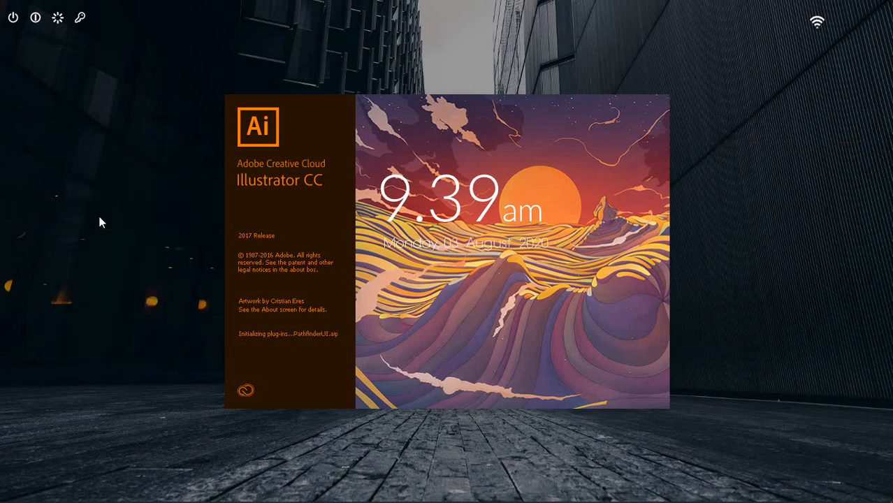
pyautogui.rightClick(99, 217)
pyautogui.click(140, 255)
# - Switch back to Chrome, open the Student Information form from My Drive and bring up the Faridpur 05-08 No batch spreadsheet
pyautogui.moveTo(71, 494)
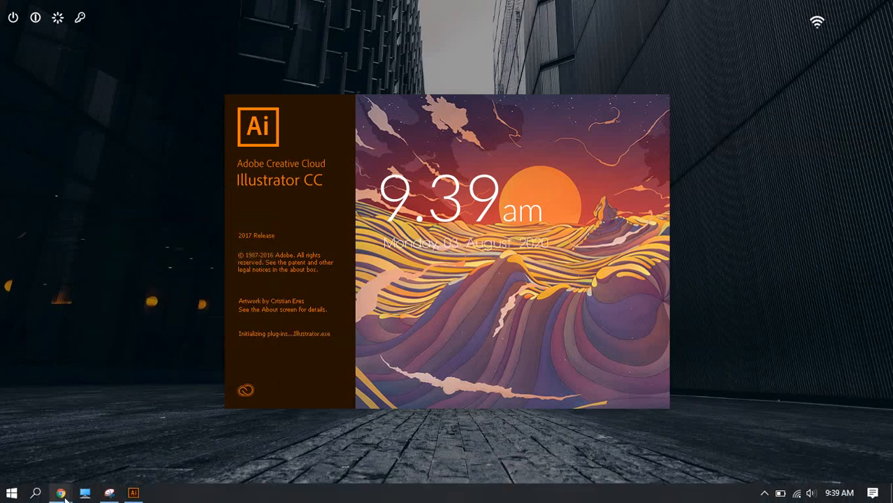
pyautogui.click(51, 447)
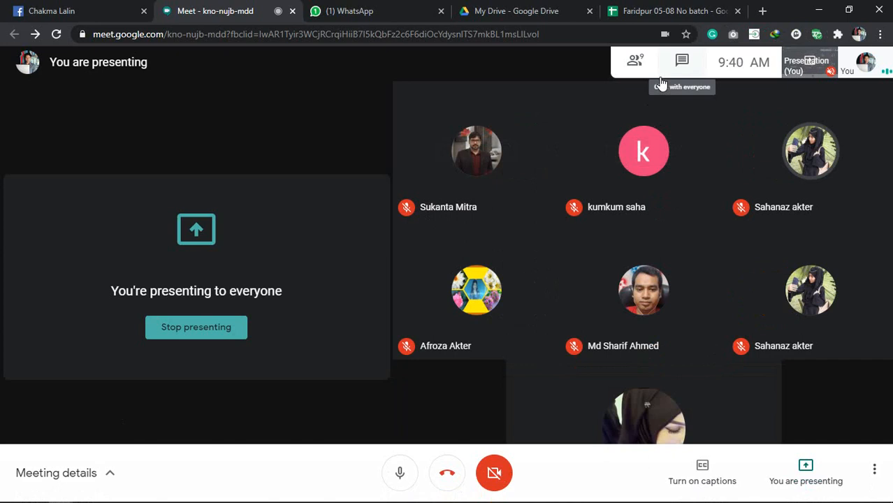
pyautogui.click(498, 11)
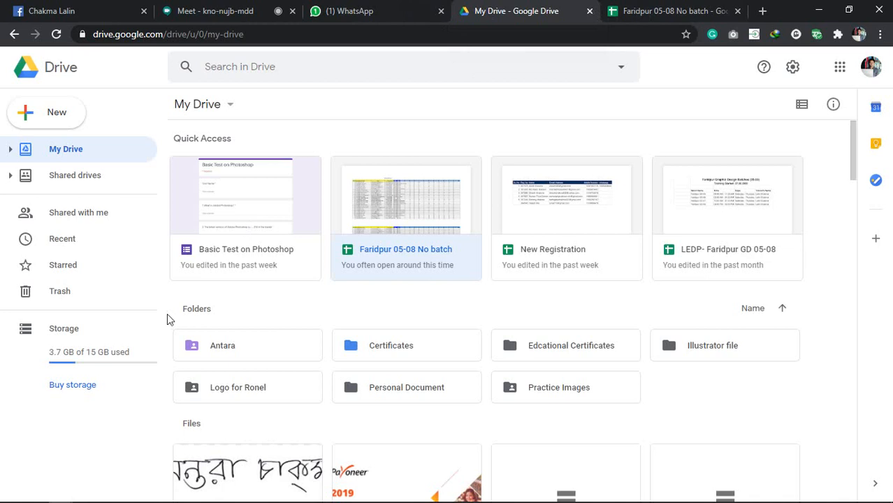
pyautogui.scroll(-5, 267, 288)
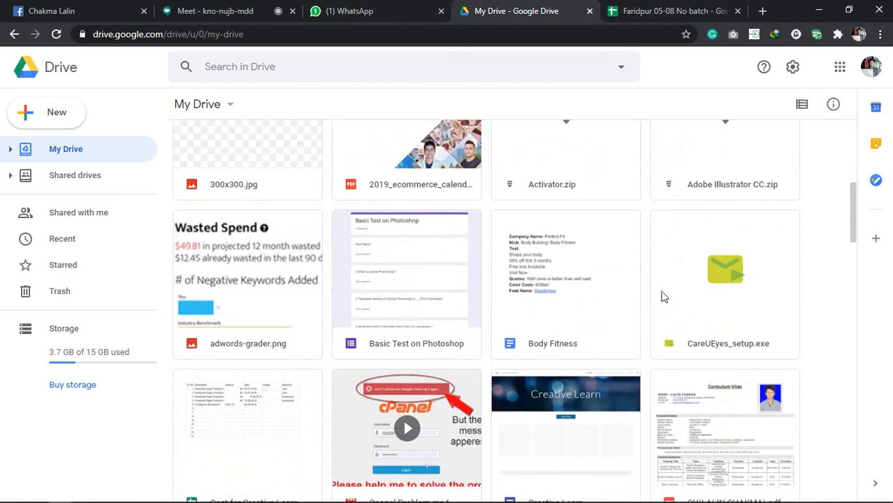
pyautogui.scroll(-5, 586, 295)
pyautogui.scroll(10, 482, 284)
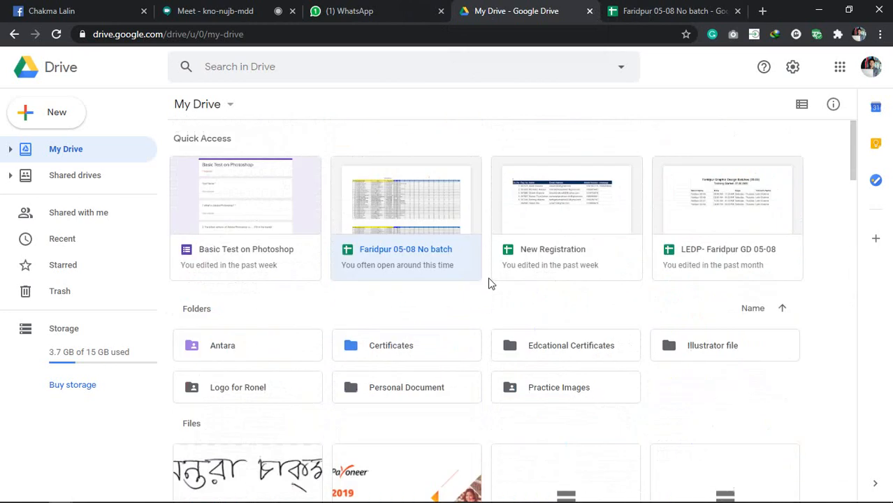
pyautogui.scroll(-3, 275, 305)
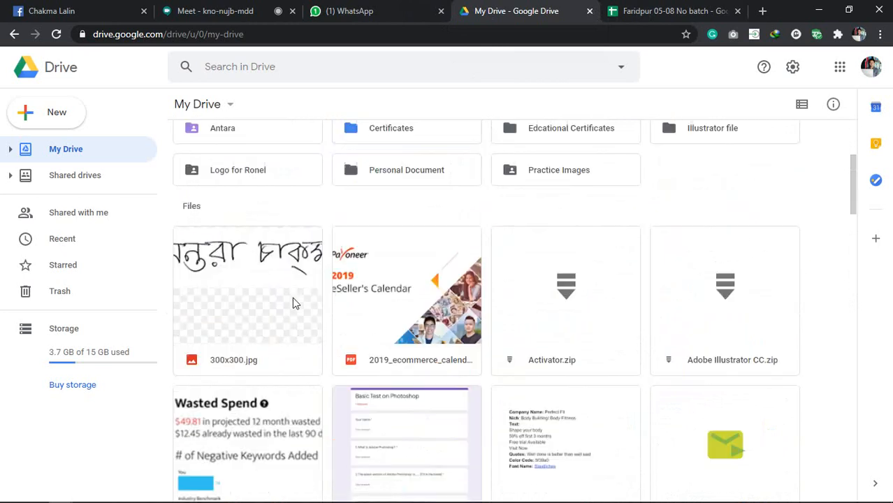
pyautogui.scroll(3, 295, 301)
pyautogui.scroll(-10, 422, 276)
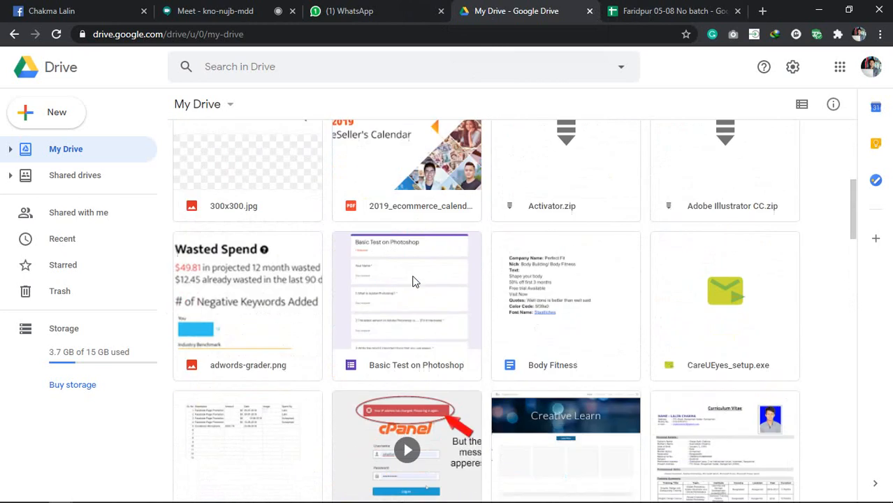
pyautogui.scroll(-15, 423, 276)
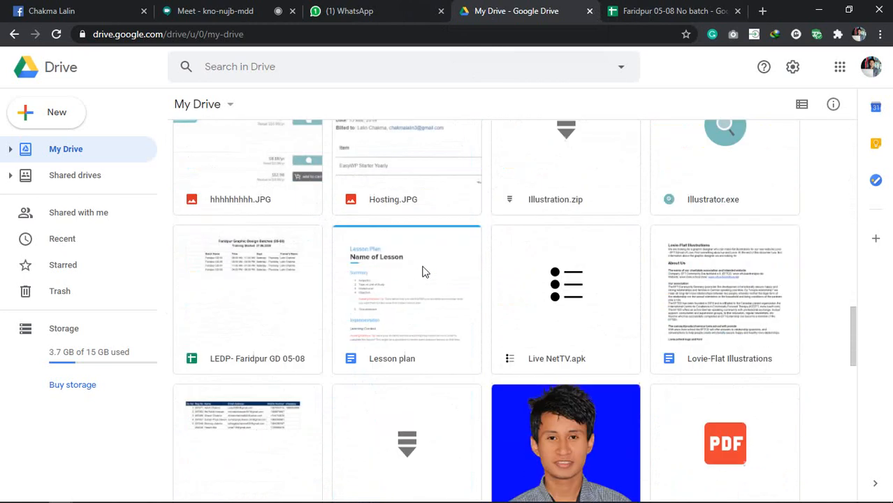
pyautogui.scroll(2, 433, 272)
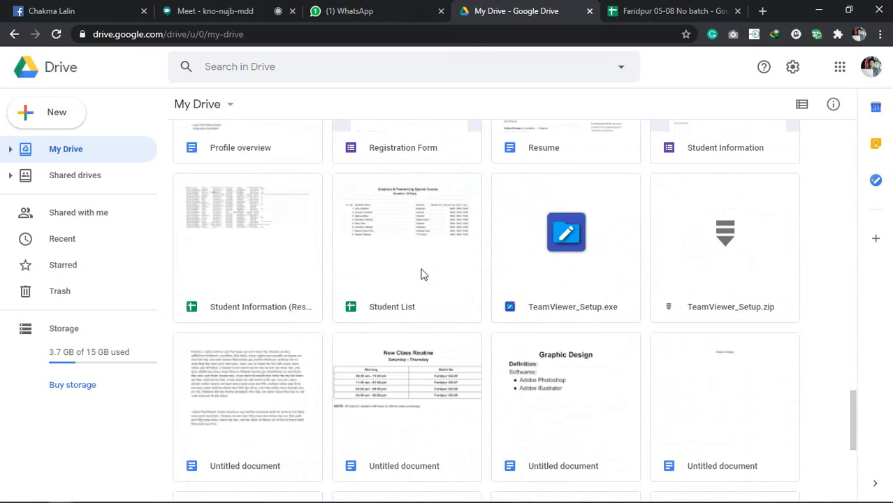
pyautogui.scroll(1, 421, 218)
pyautogui.scroll(-6, 399, 260)
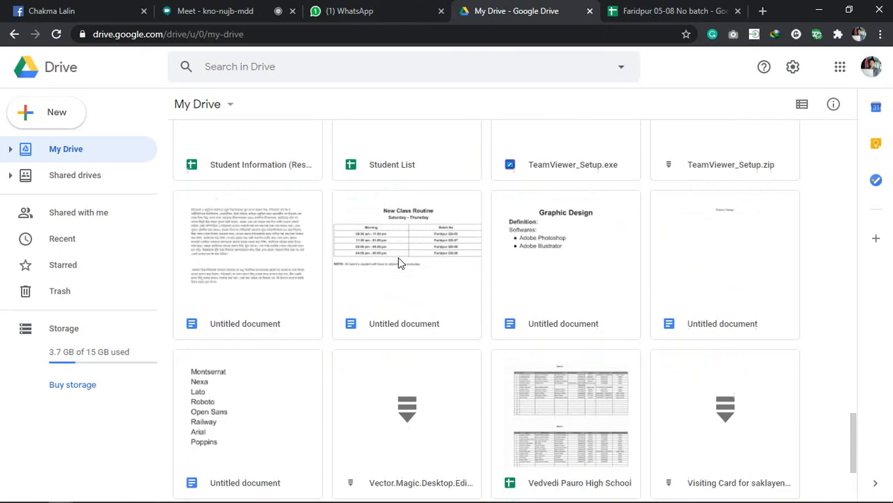
pyautogui.scroll(2, 425, 297)
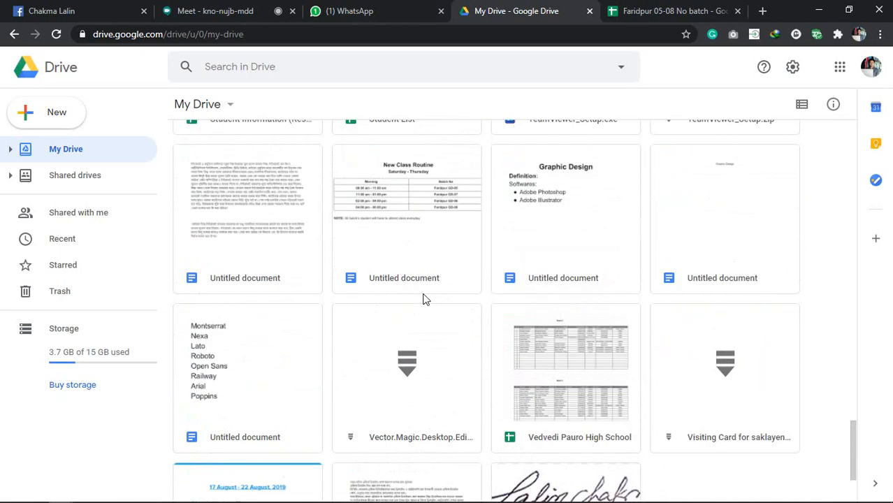
pyautogui.scroll(2, 424, 299)
pyautogui.scroll(3, 423, 298)
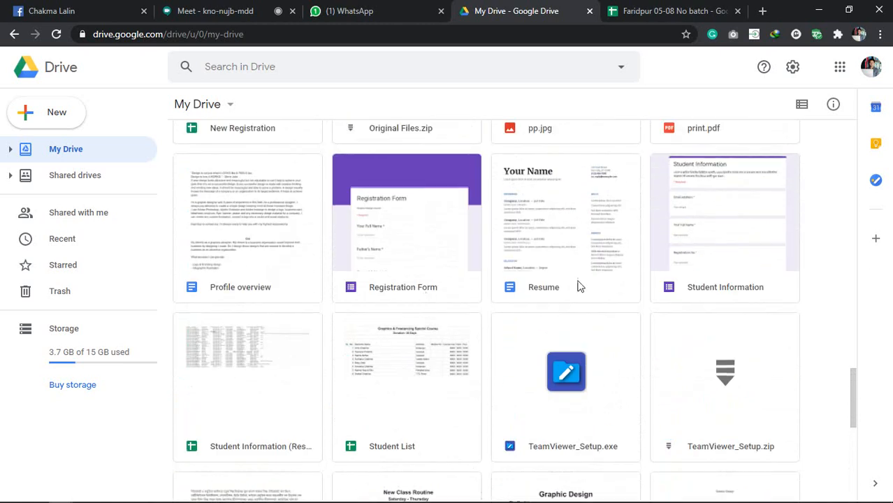
pyautogui.click(742, 216)
pyautogui.click(668, 11)
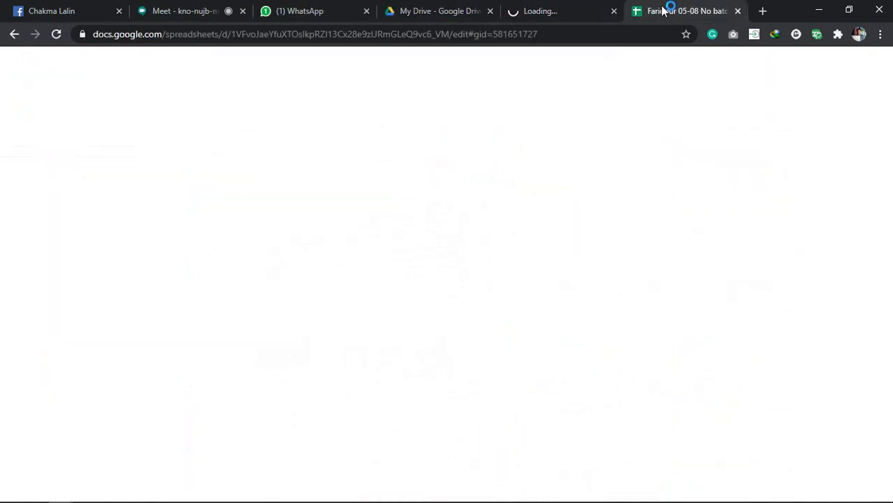
# - View the South Tech Trainer group in WhatsApp, return to My Drive and minimise the browser
pyautogui.click(299, 11)
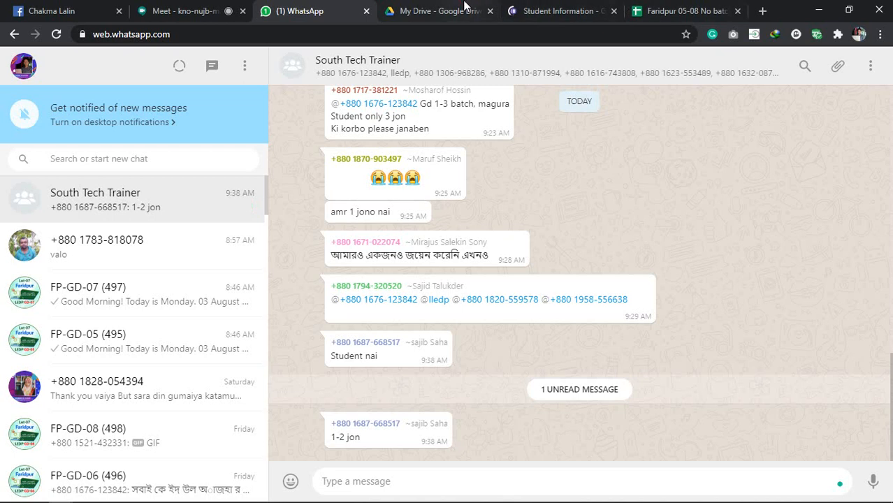
pyautogui.click(440, 10)
pyautogui.click(816, 12)
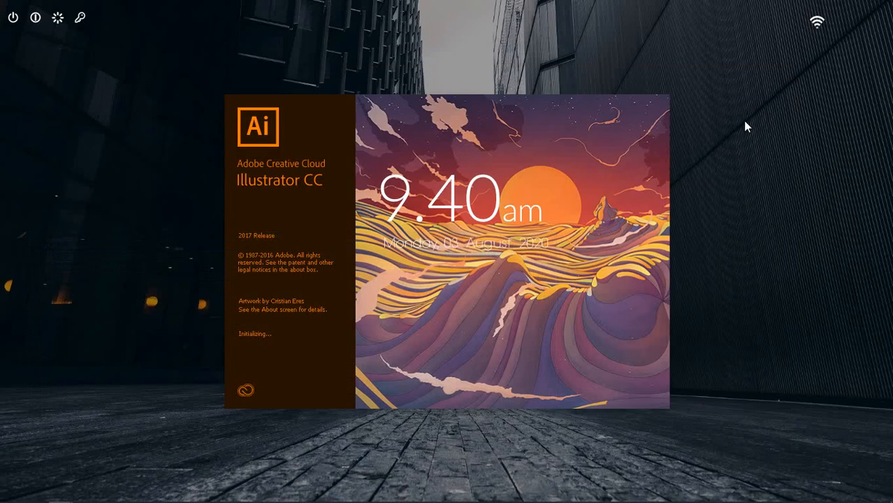
pyautogui.rightClick(715, 131)
pyautogui.click(724, 168)
pyautogui.rightClick(717, 173)
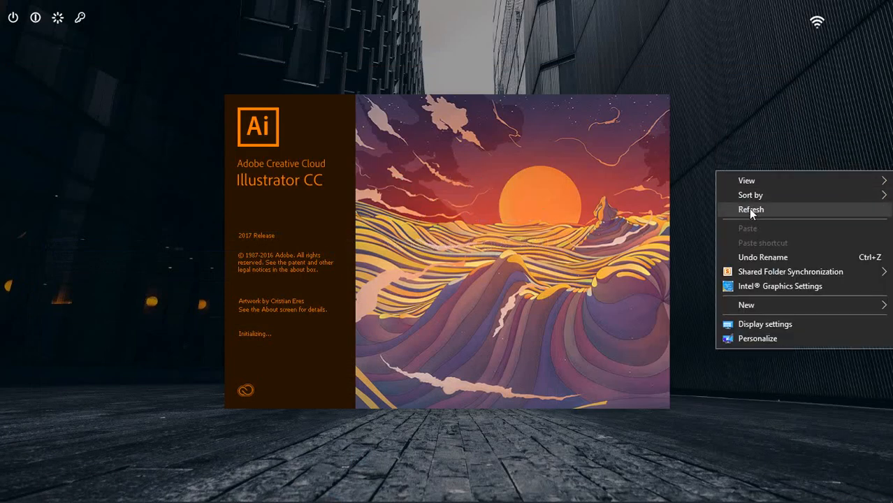
pyautogui.click(750, 210)
pyautogui.rightClick(714, 157)
pyautogui.click(749, 194)
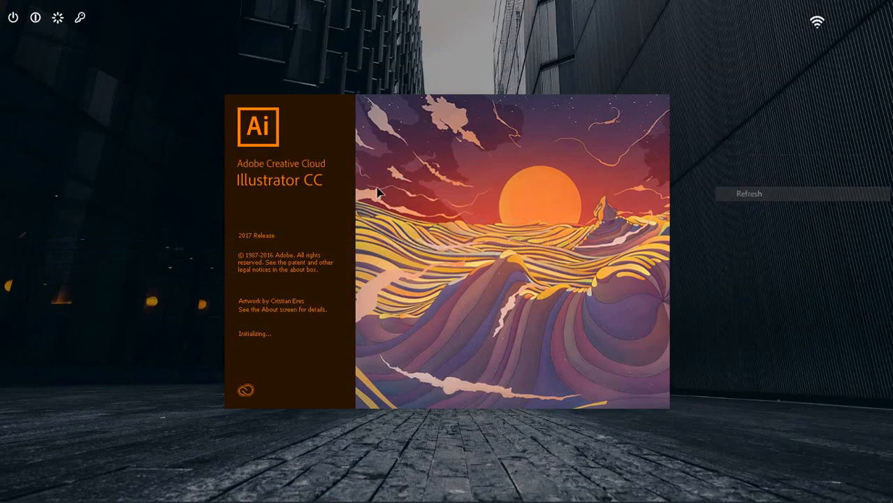
pyautogui.rightClick(2, 126)
pyautogui.click(62, 164)
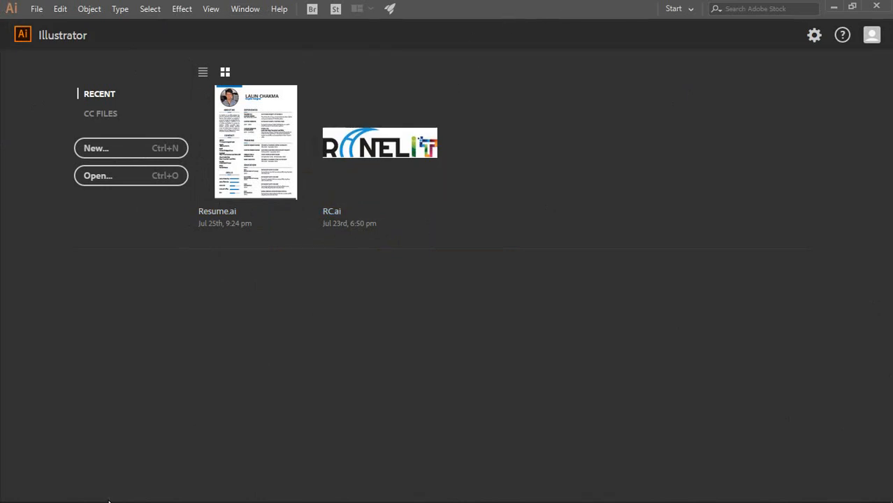
# - Return to Chrome to check the participants in the Google Meet call, and switch back to Illustrator
pyautogui.moveTo(88, 499)
pyautogui.moveTo(62, 495)
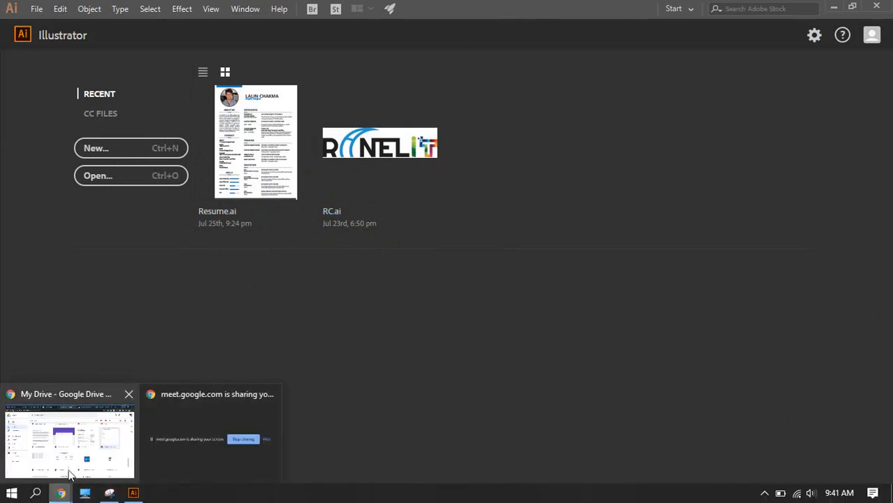
pyautogui.click(81, 447)
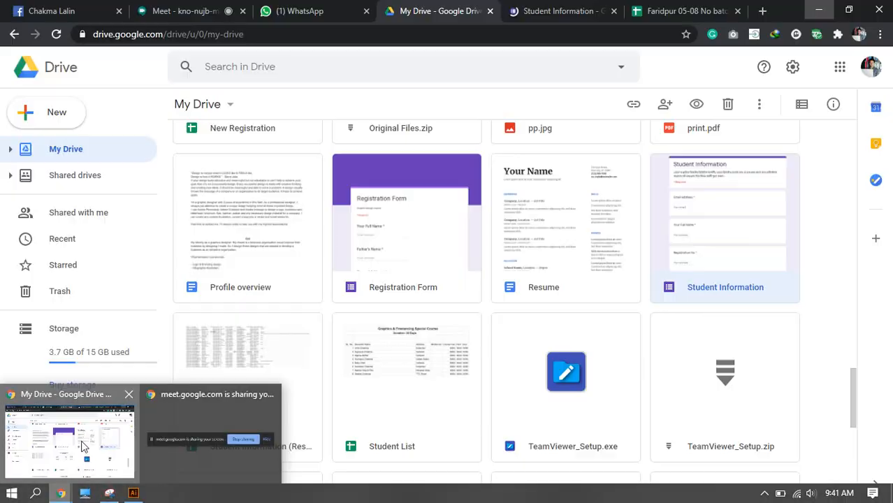
pyautogui.click(168, 13)
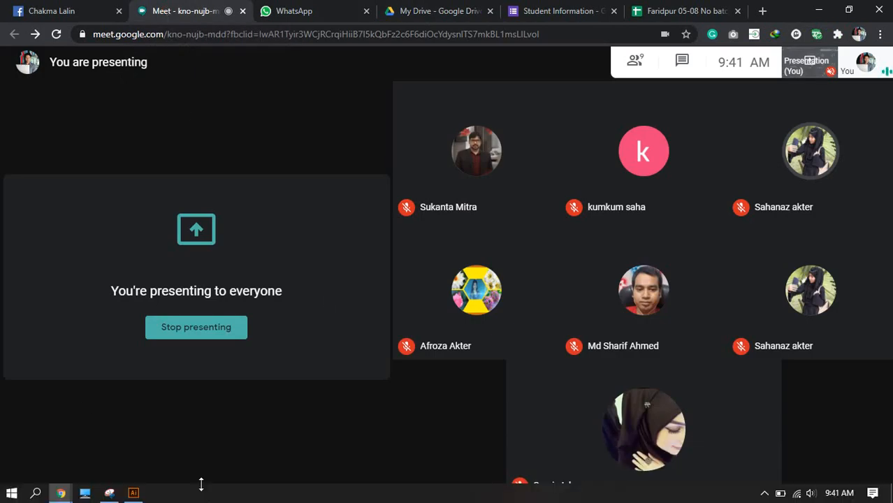
pyautogui.click(134, 494)
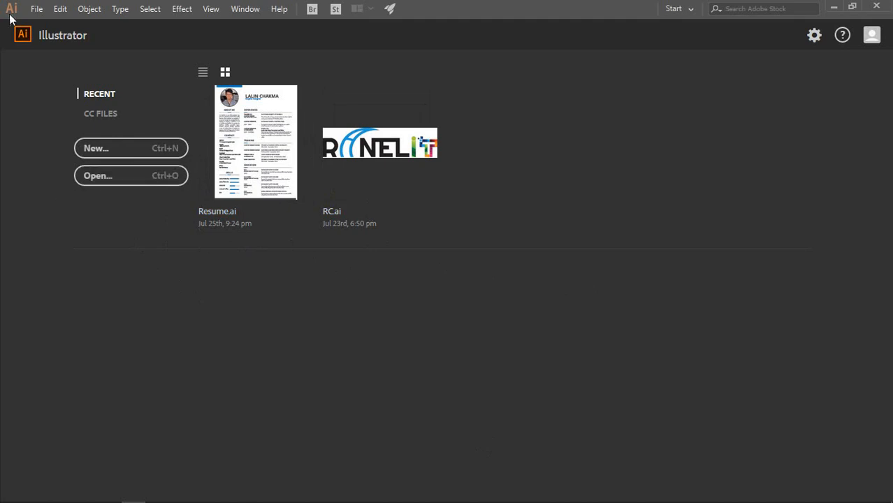
pyautogui.click(40, 8)
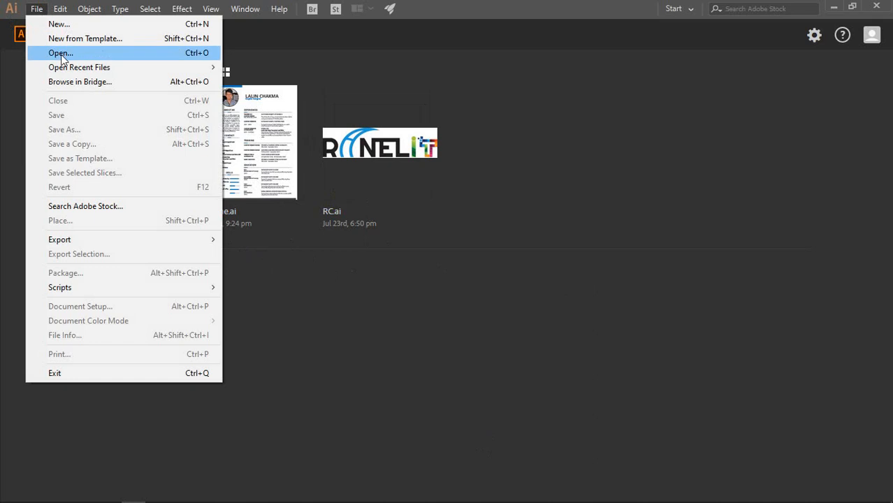
pyautogui.click(461, 332)
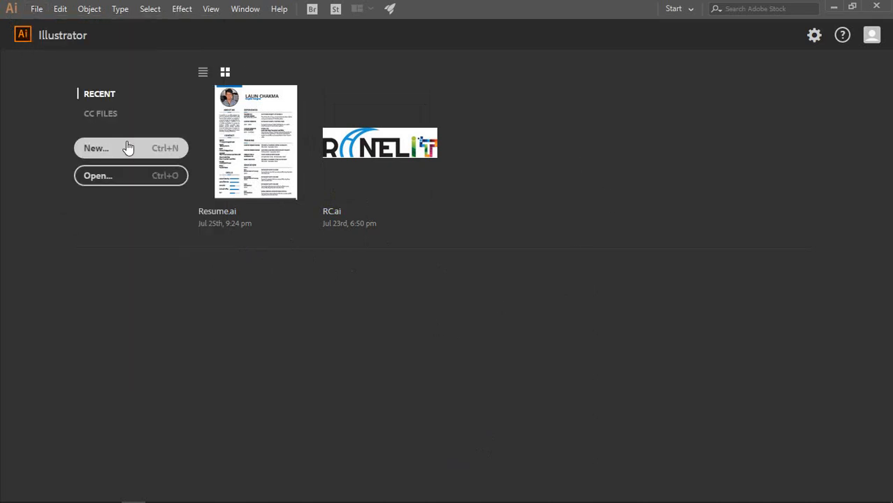
pyautogui.click(37, 9)
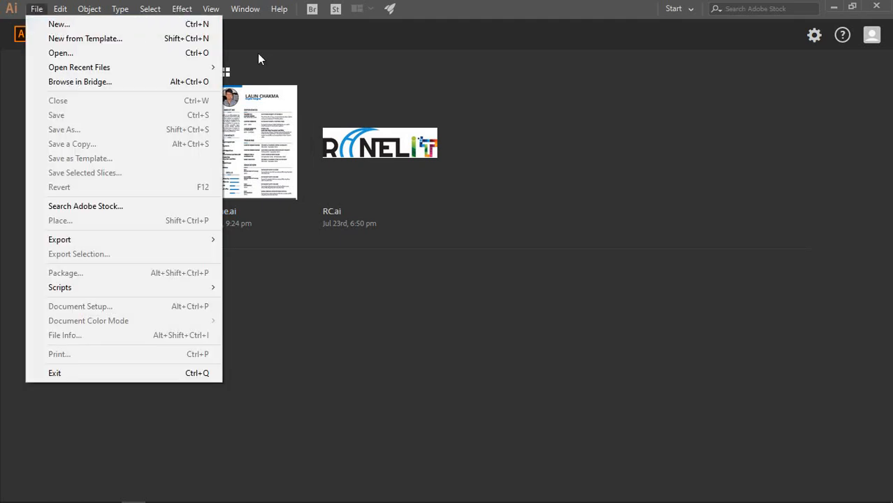
pyautogui.click(639, 168)
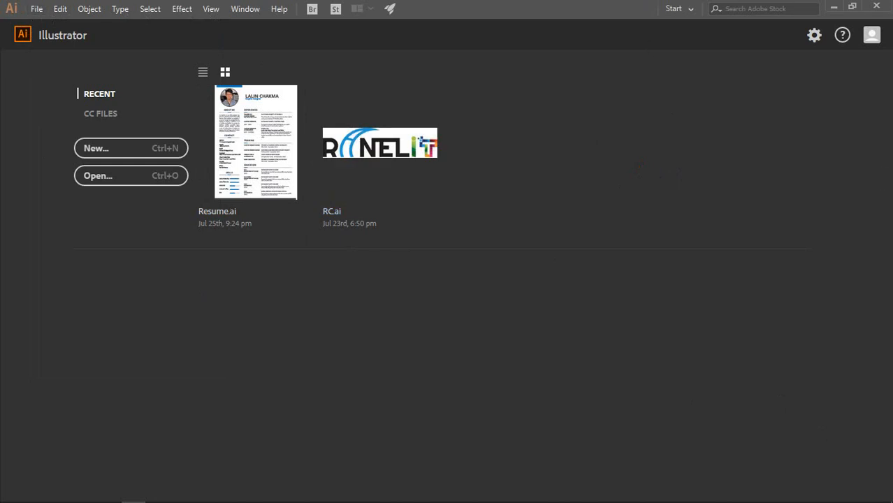
# - Open the User Interface preferences, try the White canvas color and set it back to Match User Interface Brightness
pyautogui.click(60, 10)
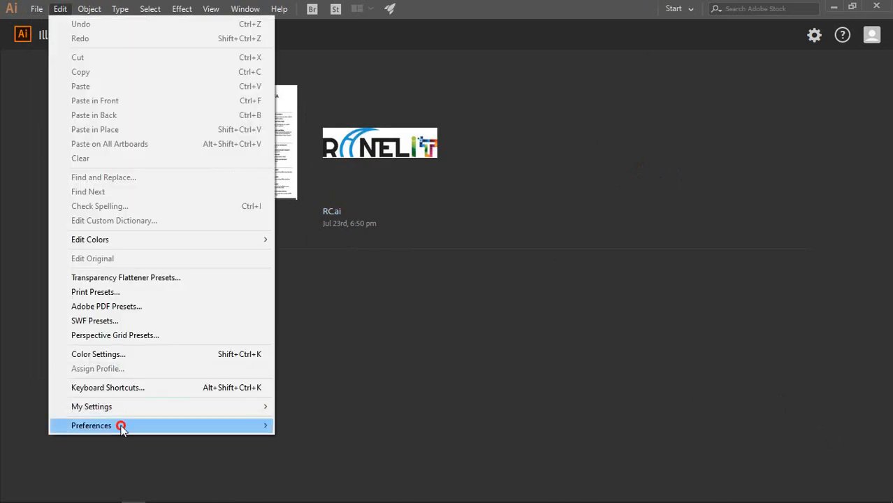
pyautogui.moveTo(119, 426)
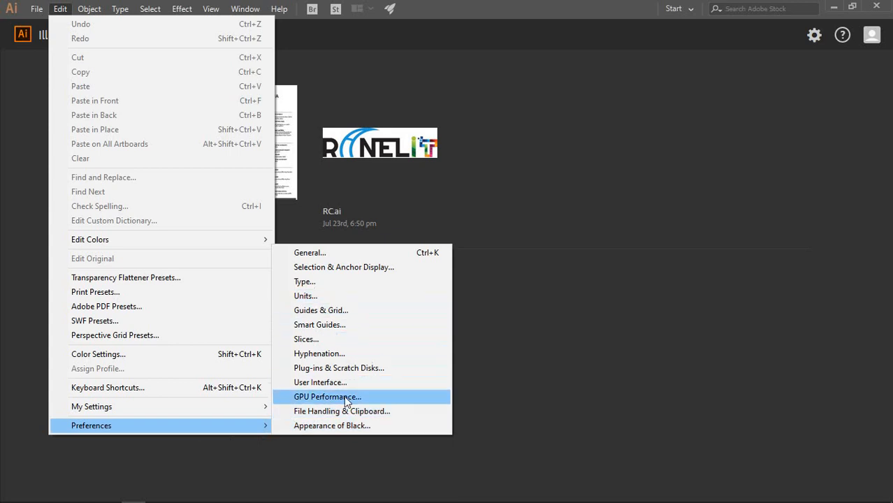
pyautogui.click(326, 382)
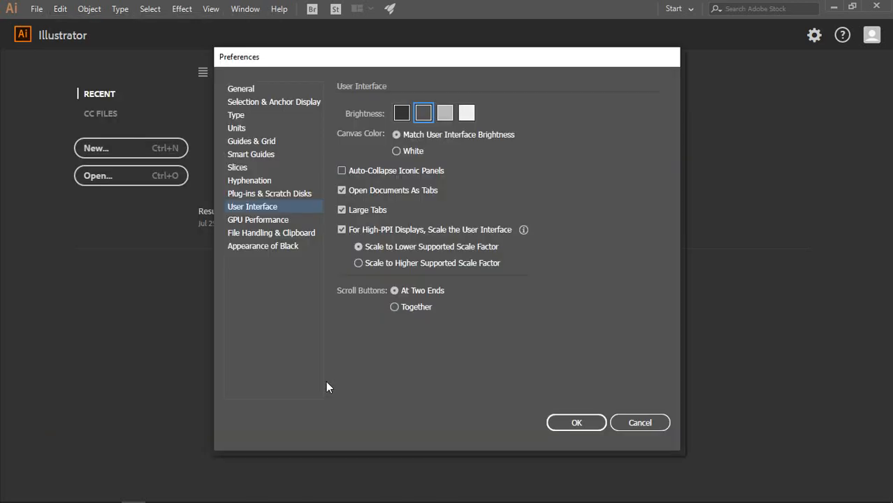
pyautogui.moveTo(363, 56); pyautogui.dragTo(540, 59)
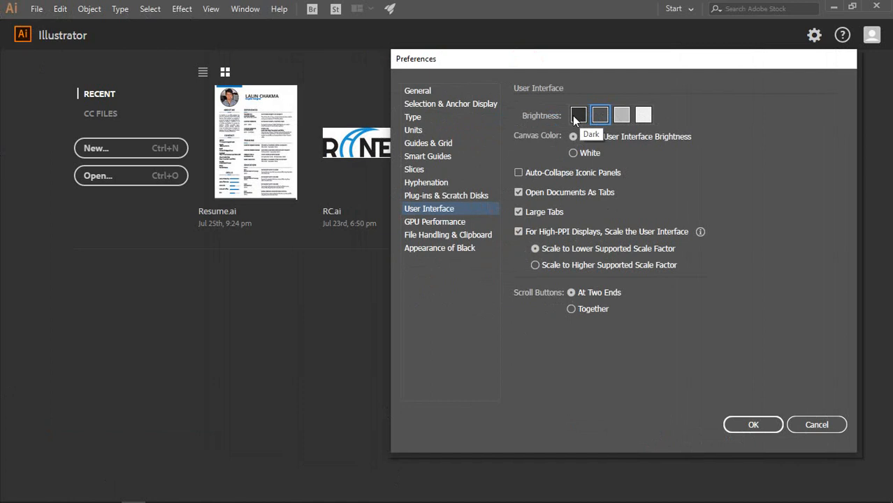
pyautogui.click(573, 153)
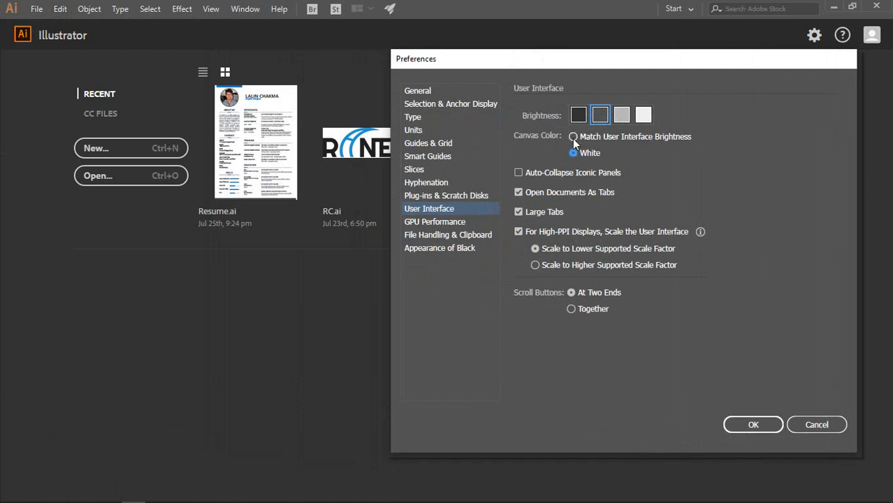
pyautogui.click(573, 136)
# - Try the Dark, Medium Light and Light interface brightness levels and return to Medium Dark
pyautogui.click(576, 117)
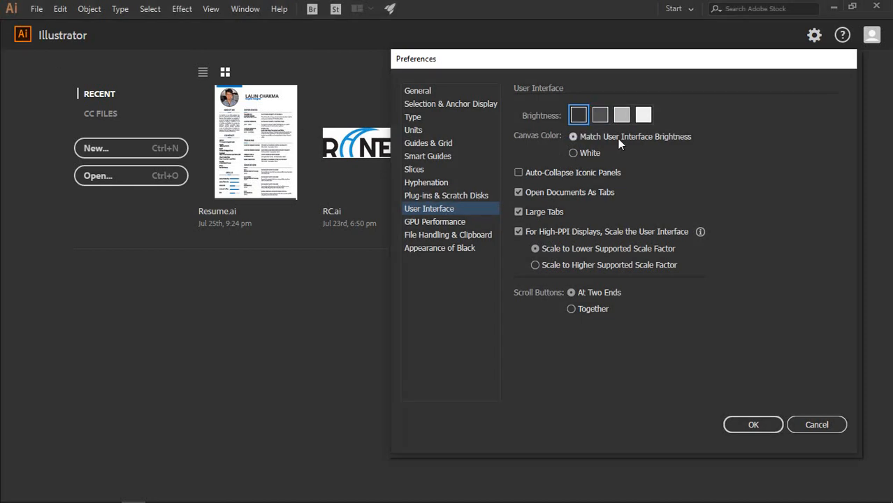
pyautogui.click(622, 116)
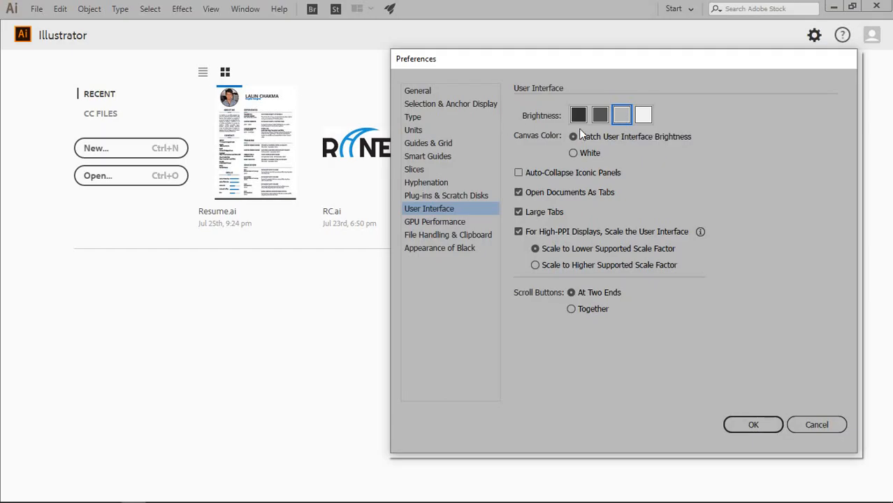
pyautogui.click(643, 115)
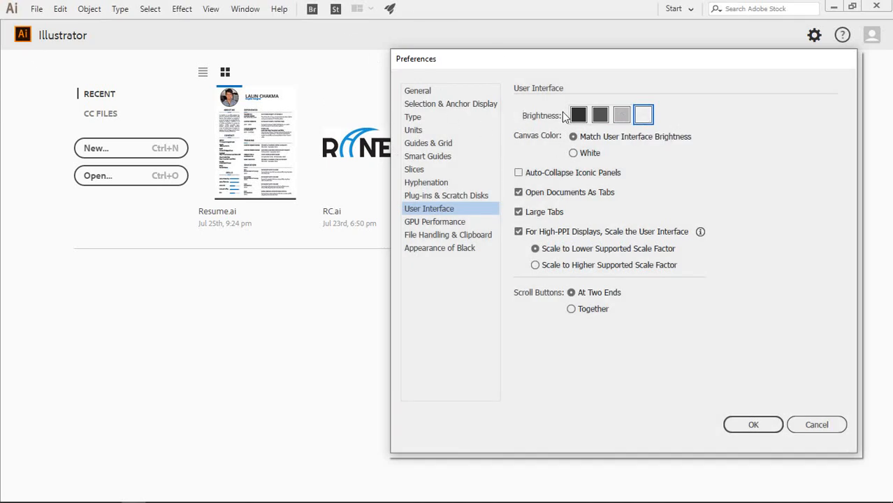
pyautogui.click(622, 116)
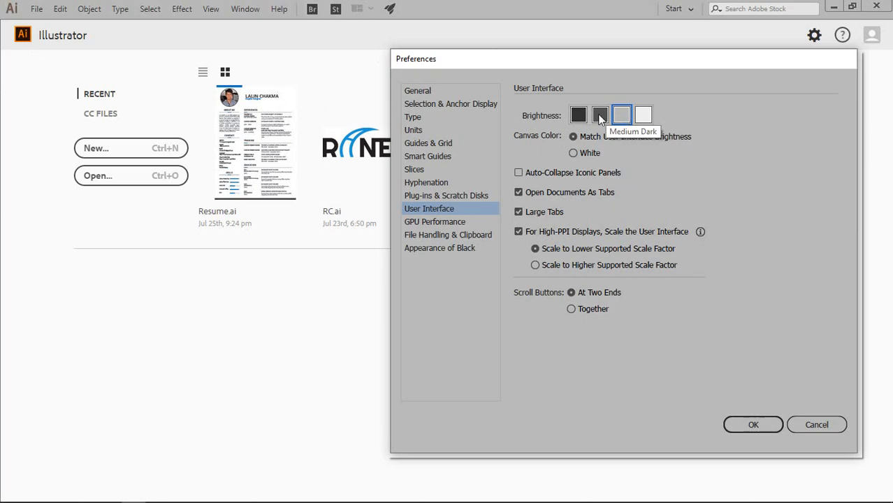
pyautogui.click(599, 114)
pyautogui.click(578, 115)
pyautogui.click(644, 114)
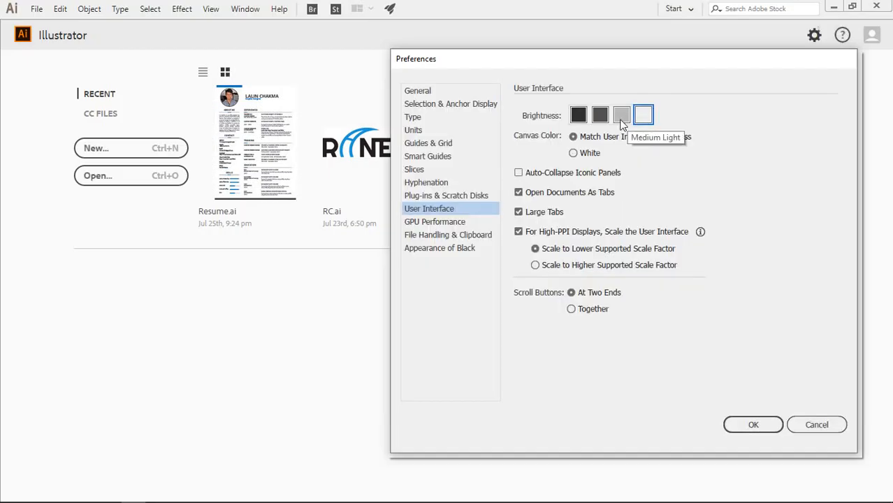
pyautogui.click(622, 115)
pyautogui.click(600, 115)
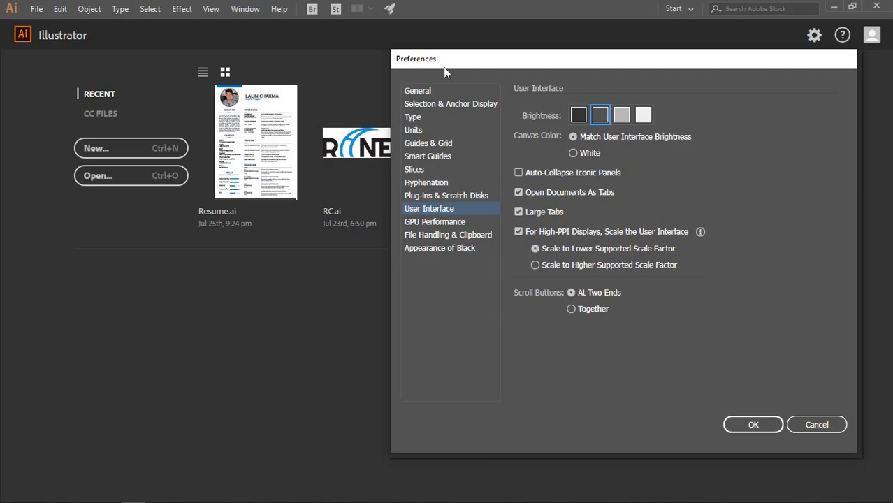
# - Review the Selection & Anchor Display and Guides & Grid preferences, inspect the guide color picker, and close the preferences without saving
pyautogui.moveTo(487, 59); pyautogui.dragTo(254, 94)
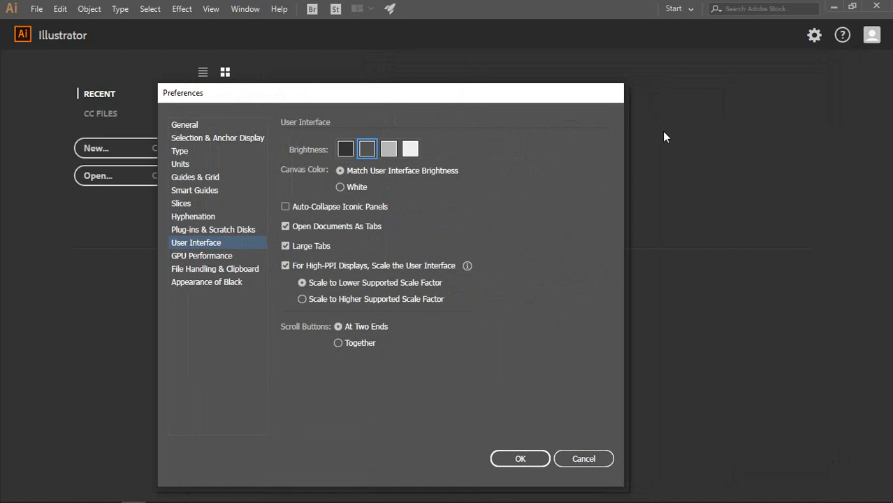
pyautogui.moveTo(349, 93); pyautogui.dragTo(374, 58)
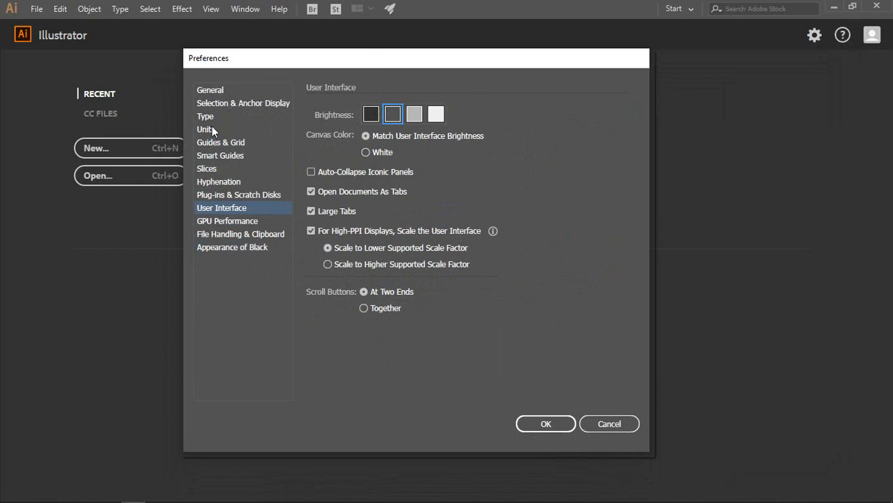
pyautogui.click(210, 103)
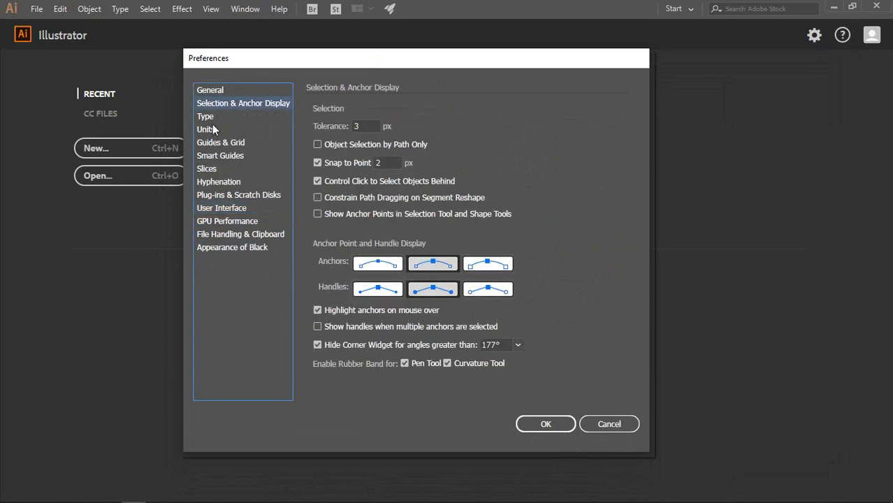
pyautogui.click(217, 142)
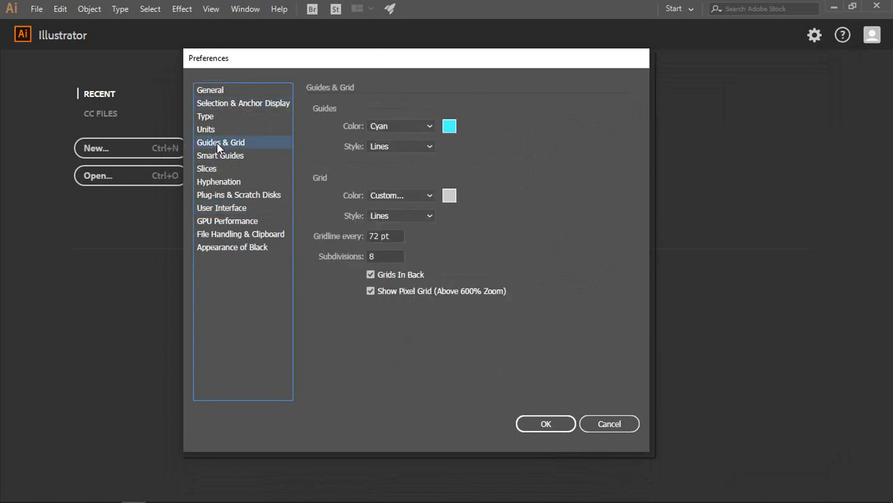
pyautogui.click(447, 130)
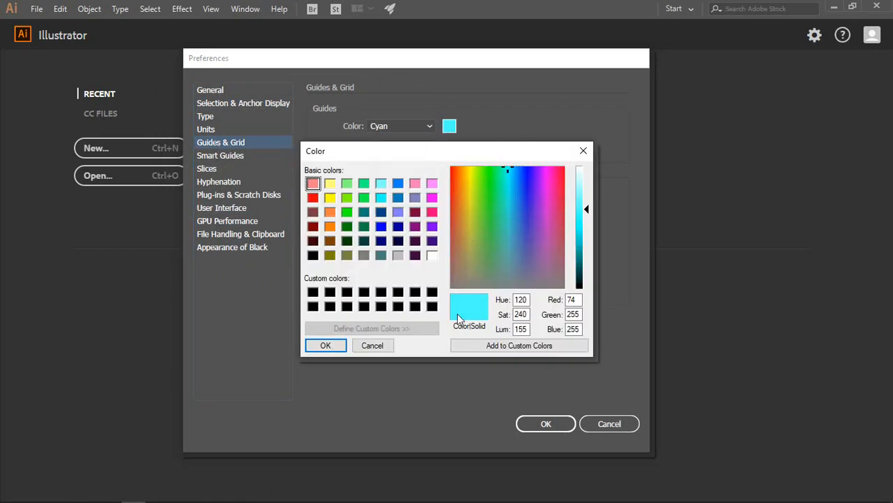
pyautogui.click(373, 345)
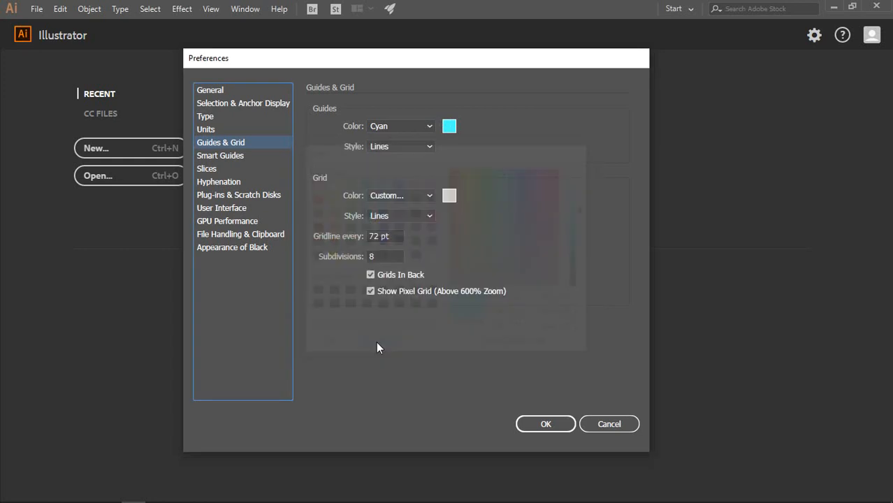
pyautogui.click(449, 126)
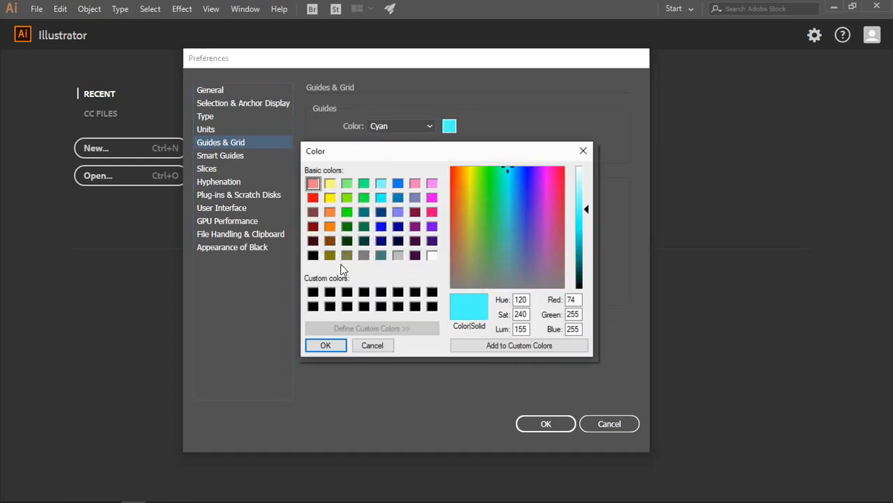
pyautogui.click(373, 346)
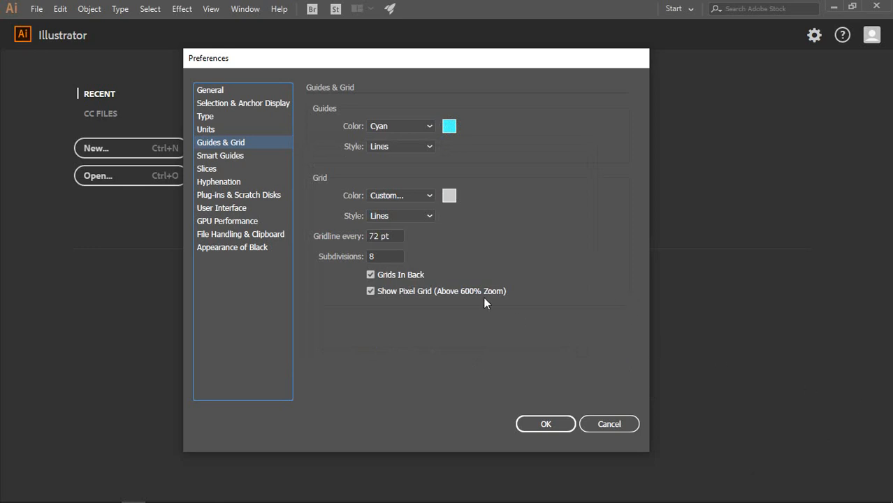
pyautogui.click(622, 424)
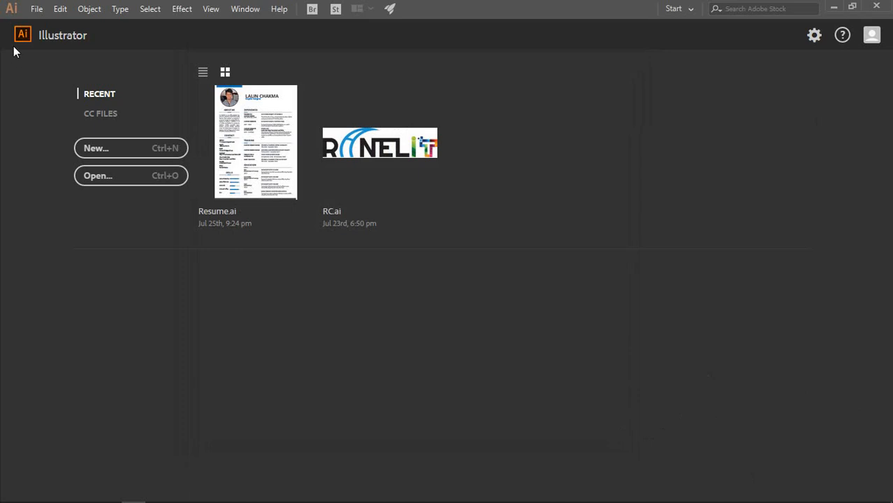
# - Open the GPU Performance preferences and review the User Interface, Guides & Grid, Units, Type and Selection & Anchor Display settings
pyautogui.click(60, 10)
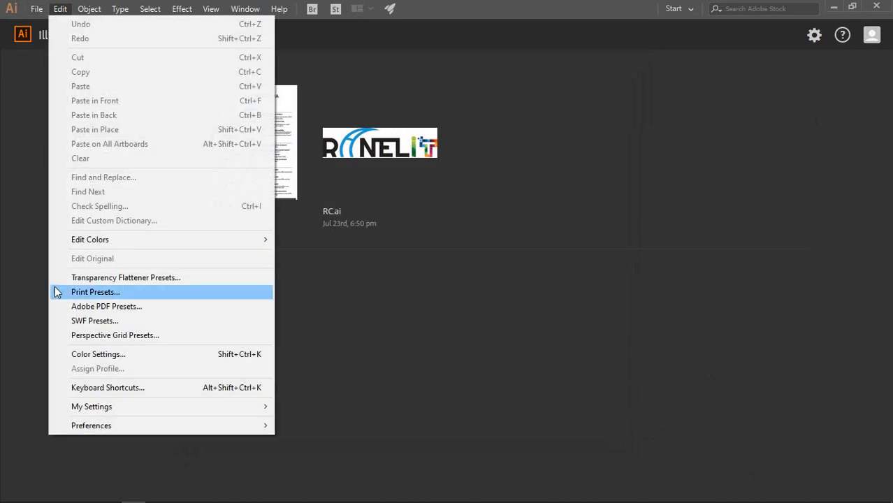
pyautogui.moveTo(87, 425)
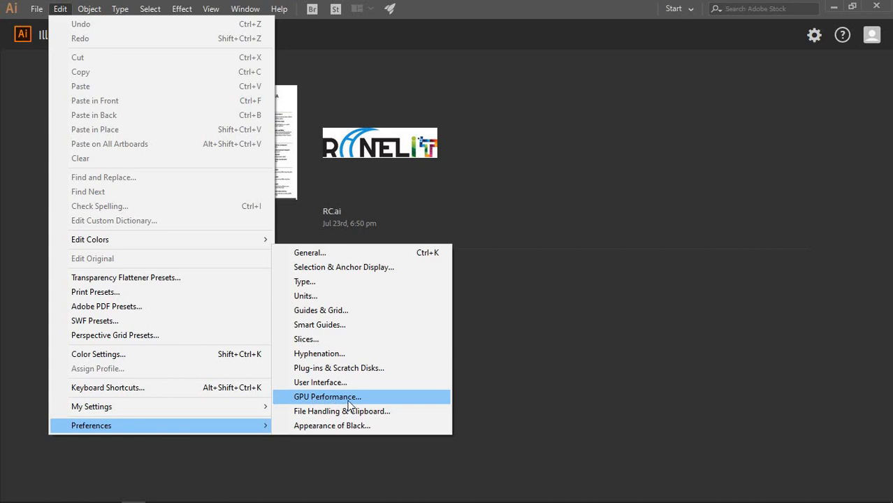
pyautogui.click(327, 397)
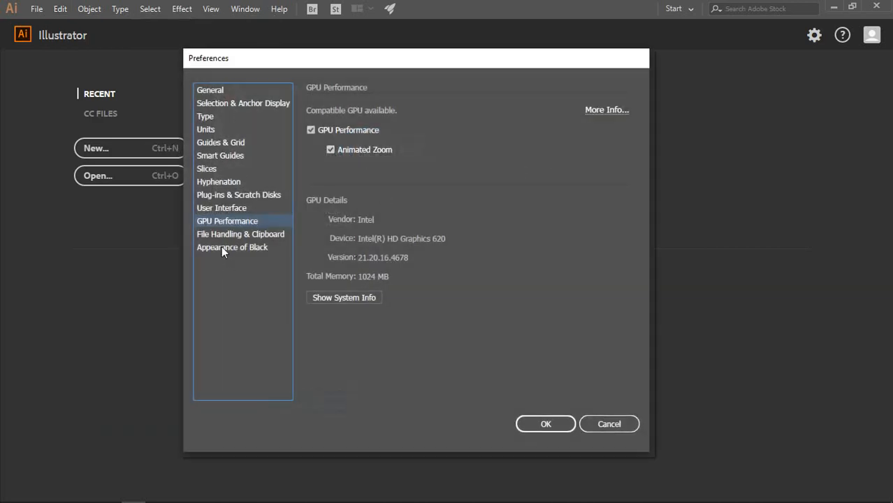
pyautogui.click(215, 204)
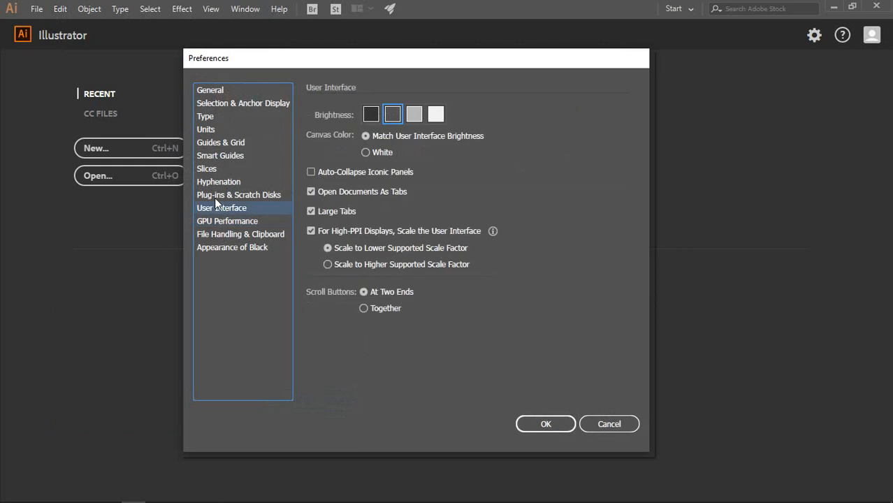
pyautogui.click(214, 144)
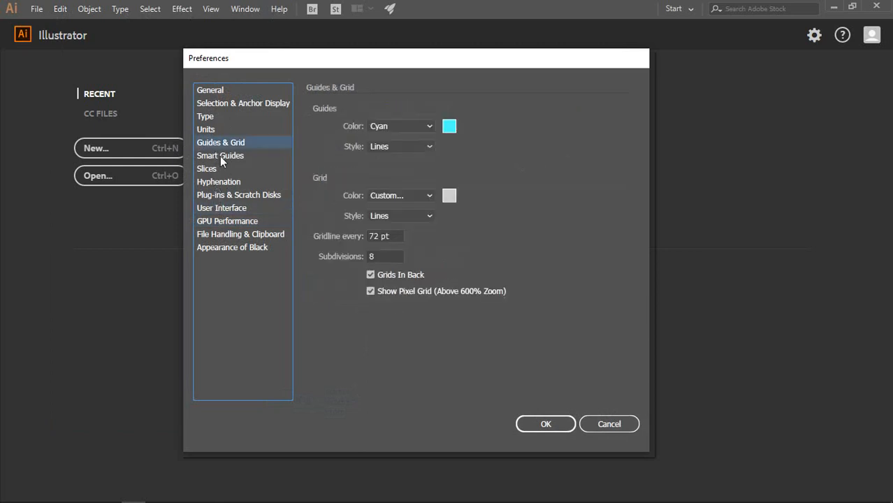
pyautogui.click(207, 130)
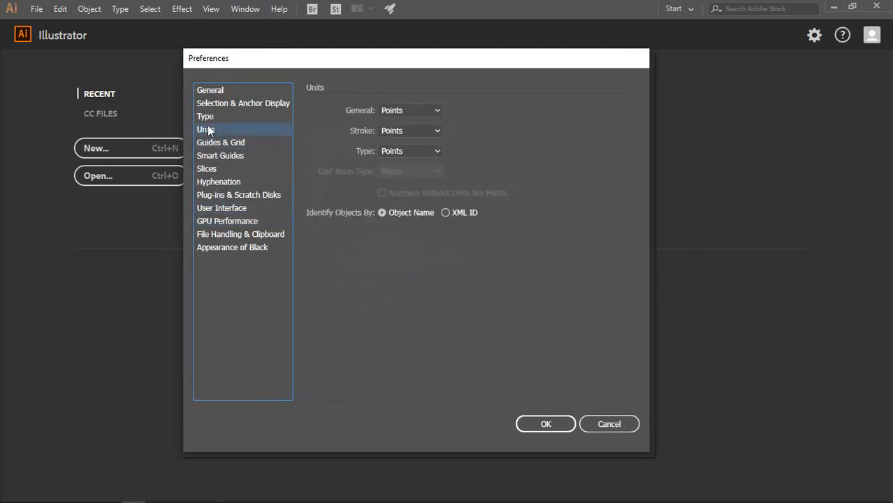
pyautogui.click(212, 121)
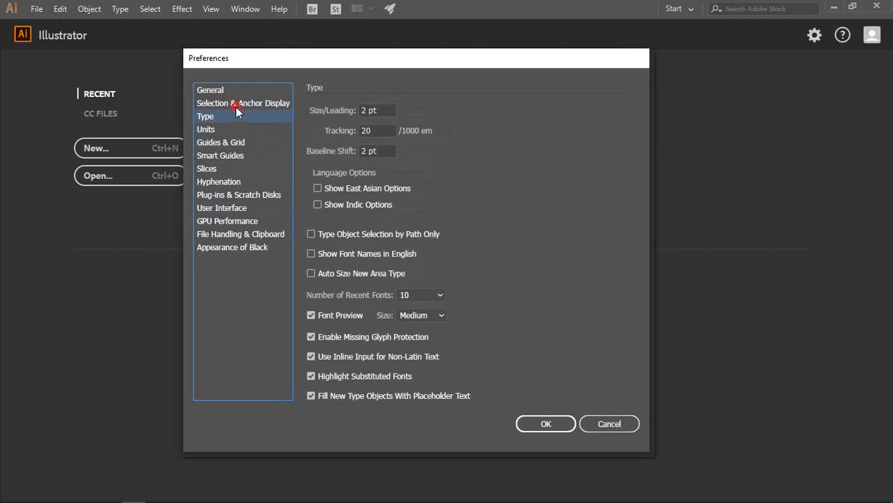
pyautogui.click(235, 106)
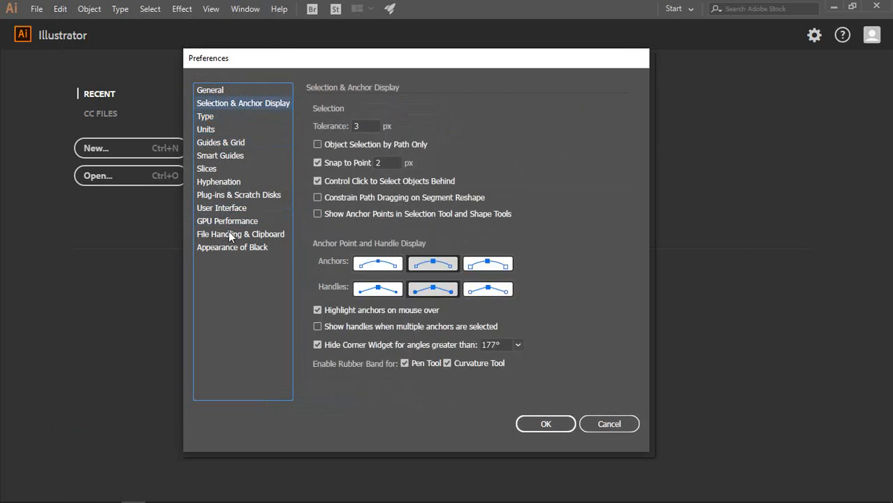
# - Go through the preference categories in reverse order from Appearance of Black up to Smart Guides, examining each one's options
pyautogui.click(225, 250)
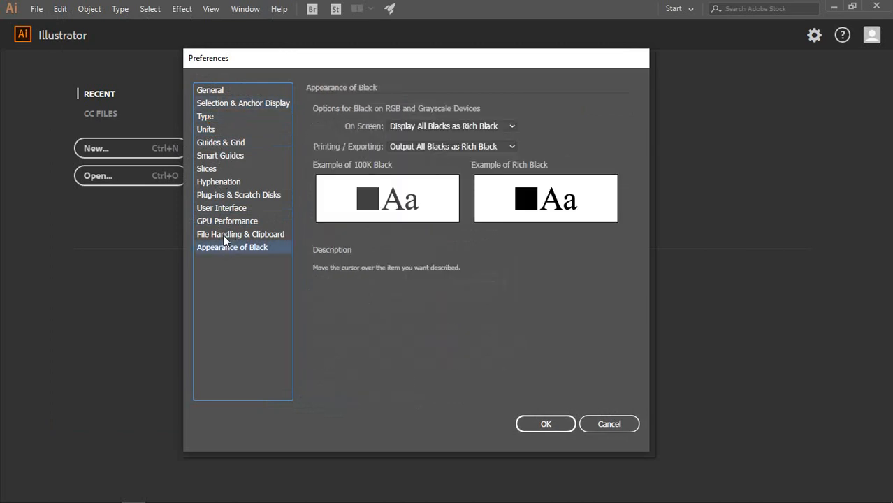
pyautogui.click(224, 237)
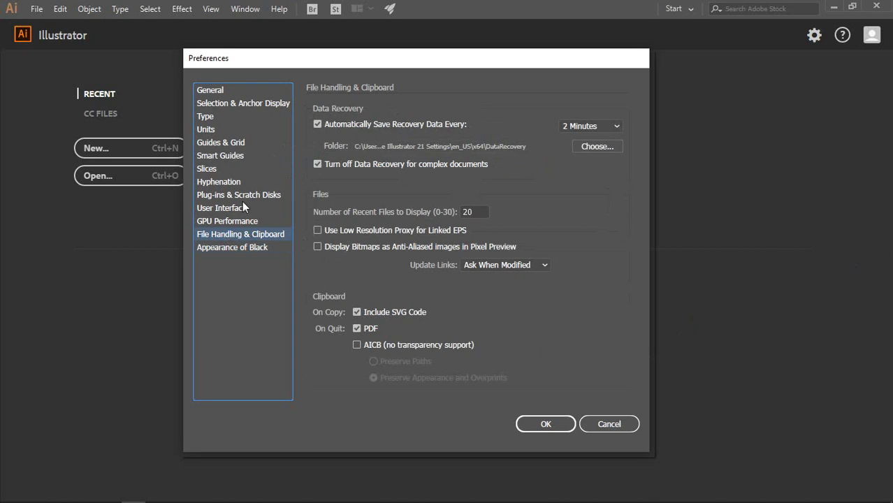
pyautogui.click(231, 223)
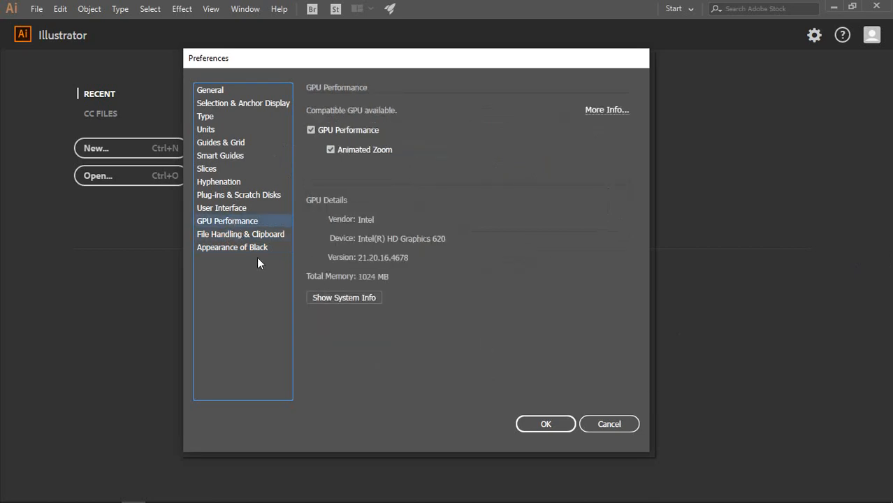
pyautogui.click(225, 209)
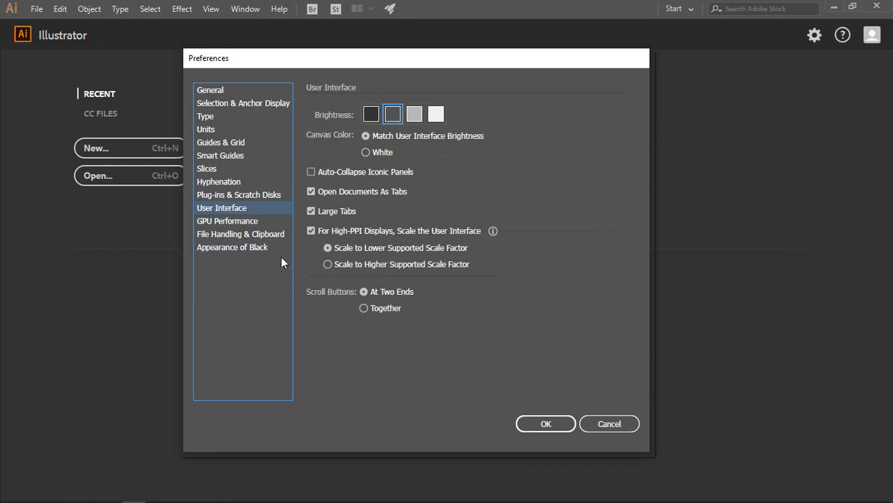
pyautogui.click(208, 197)
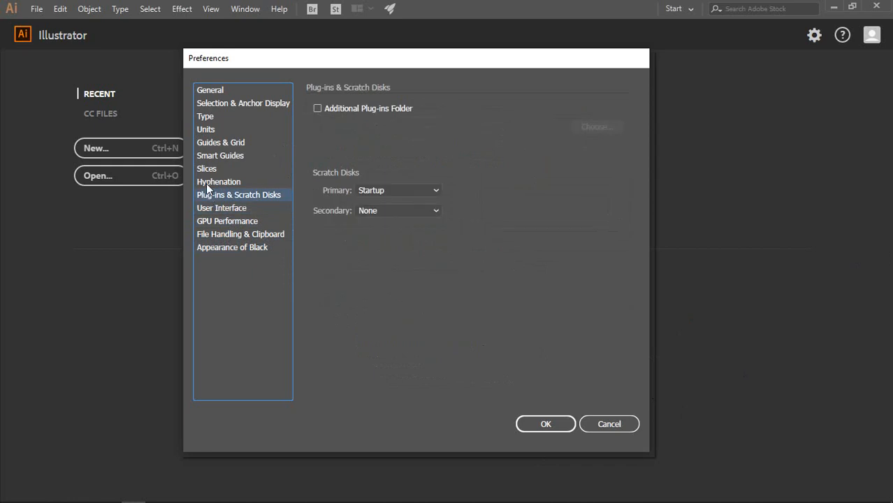
pyautogui.click(208, 184)
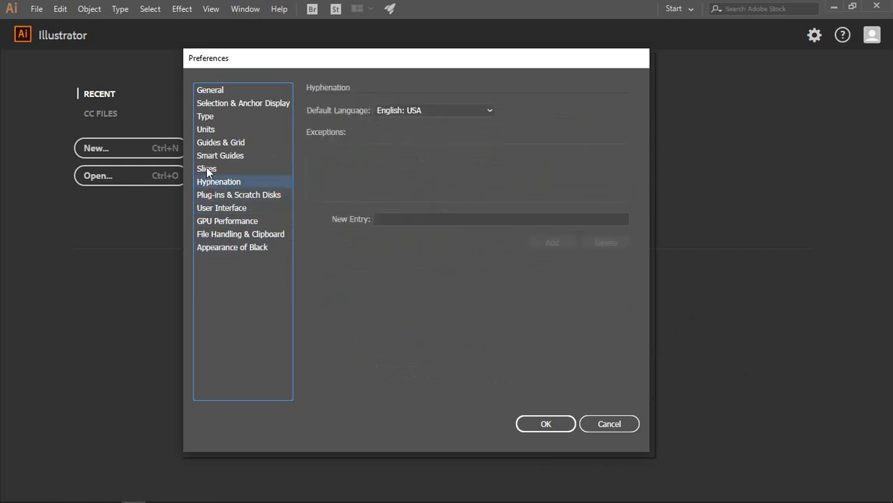
pyautogui.click(206, 168)
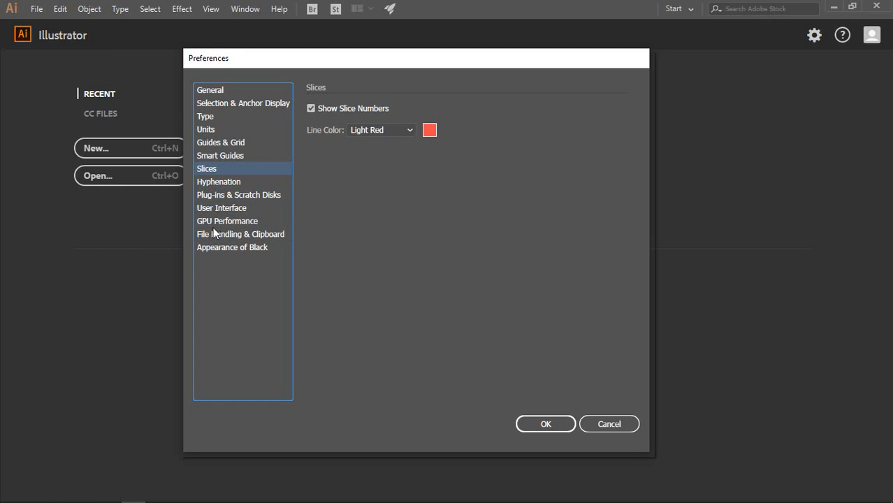
pyautogui.click(214, 154)
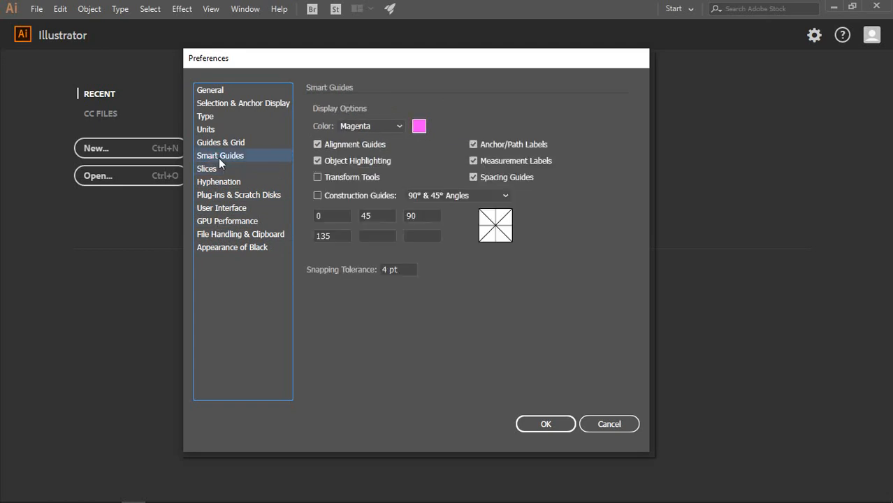
# - Review the Guides & Grid, Units, Type, Selection & Anchor Display and General preferences
pyautogui.click(216, 142)
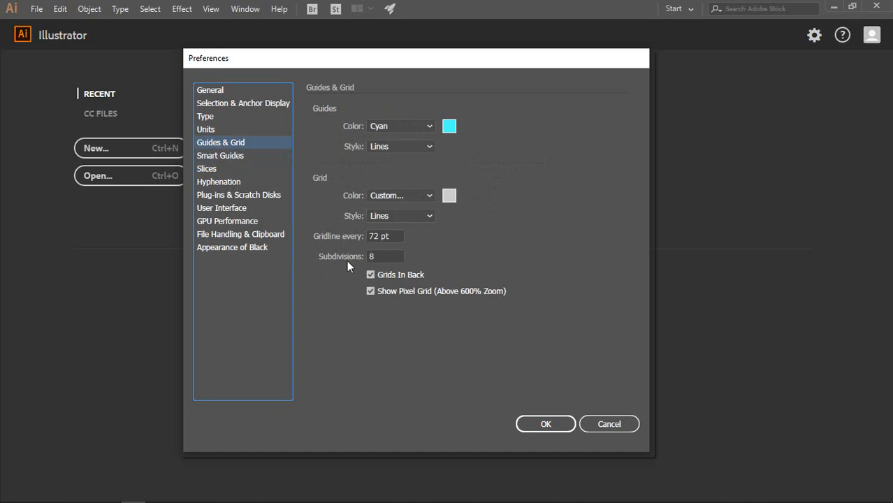
pyautogui.click(212, 132)
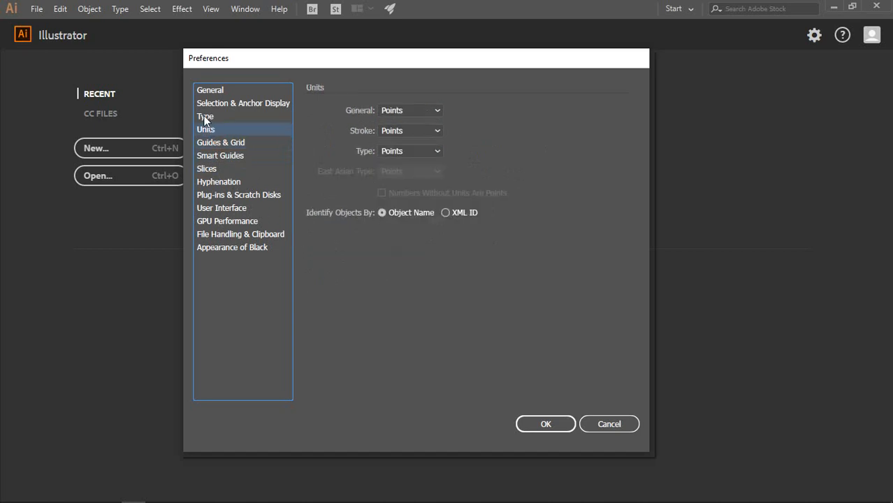
pyautogui.click(205, 118)
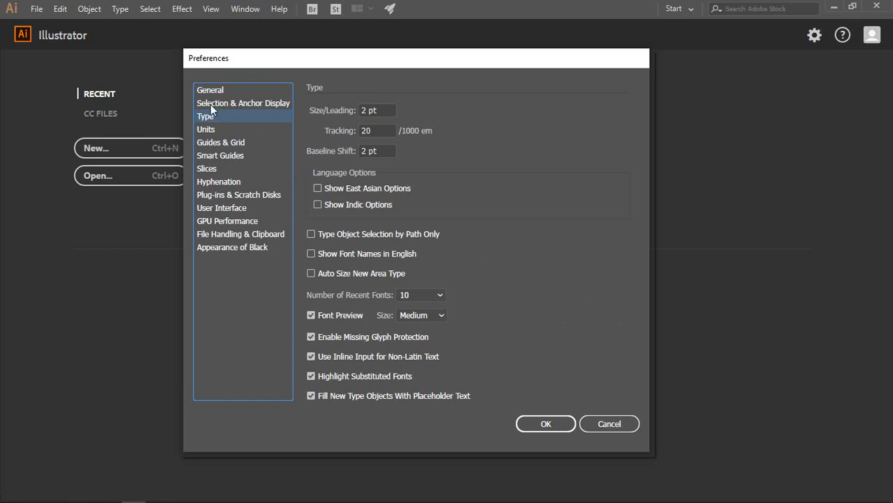
pyautogui.click(240, 103)
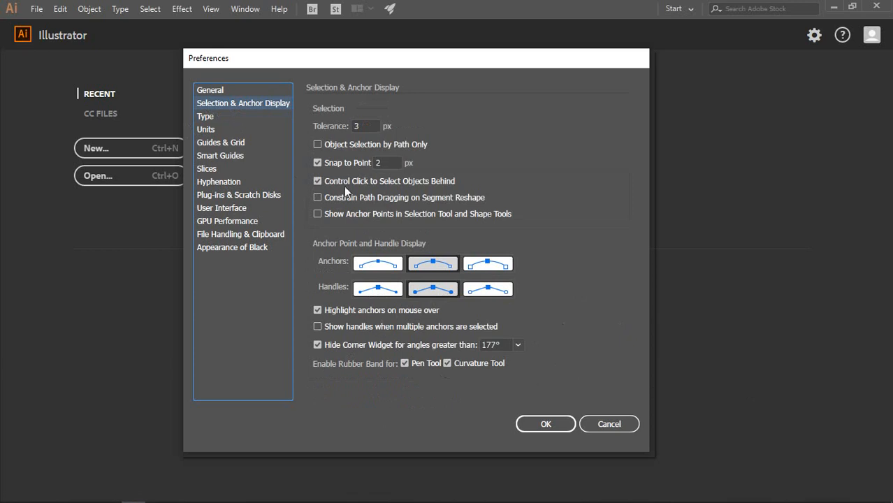
pyautogui.click(211, 91)
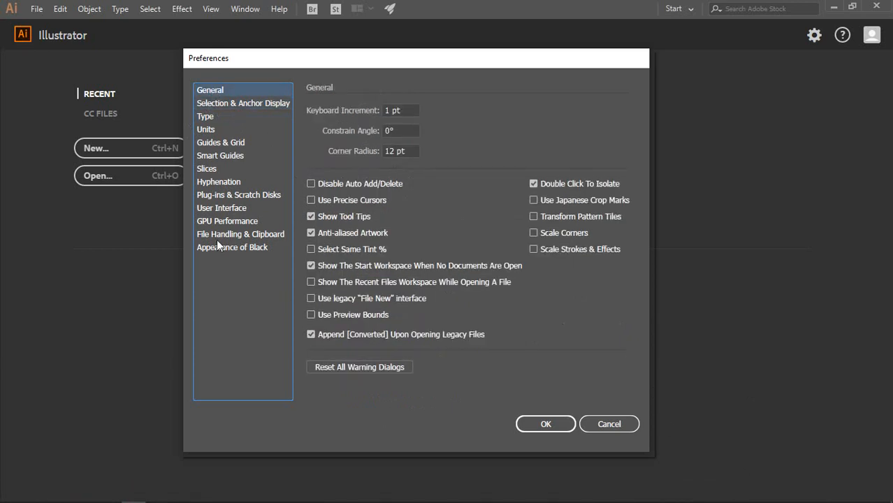
# - Revisit the User Interface, GPU Performance, Appearance of Black and File Handling & Clipboard preferences, including the recent files number, and close without saving
pyautogui.click(215, 208)
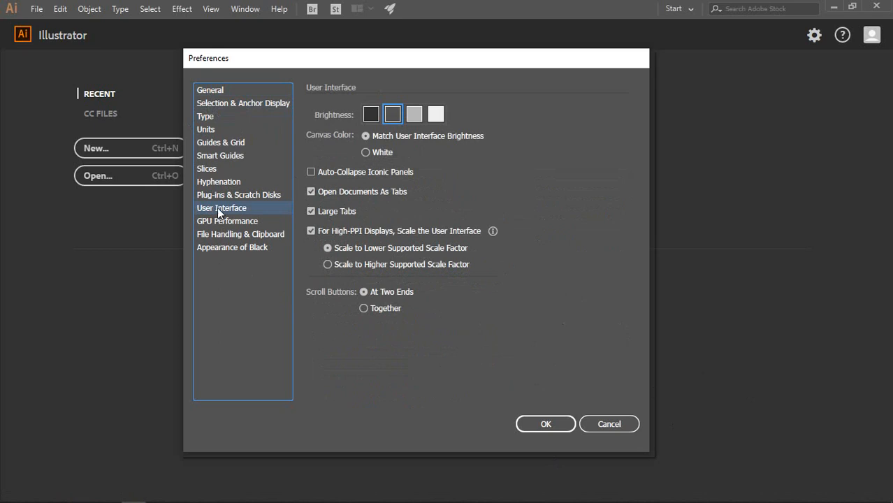
pyautogui.click(227, 221)
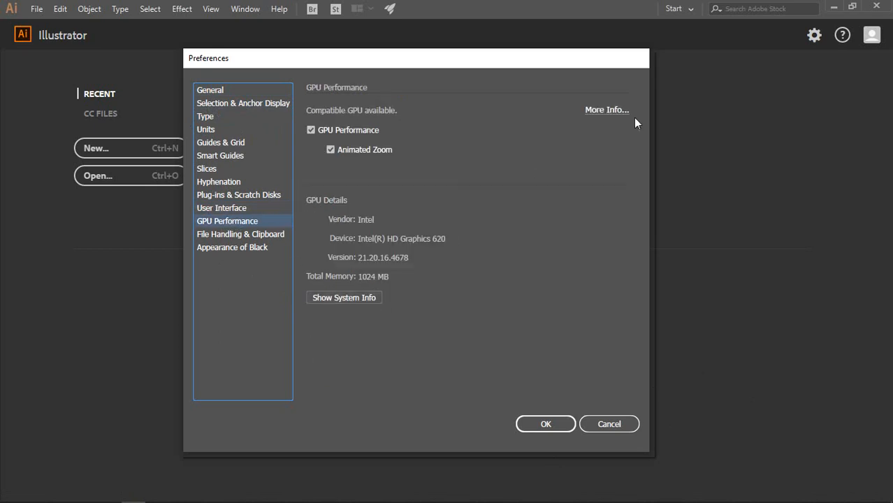
pyautogui.click(216, 248)
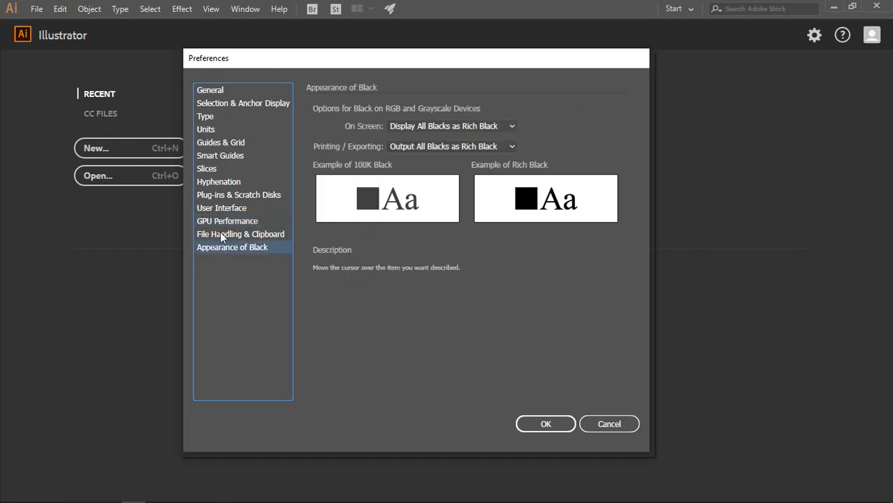
pyautogui.click(221, 235)
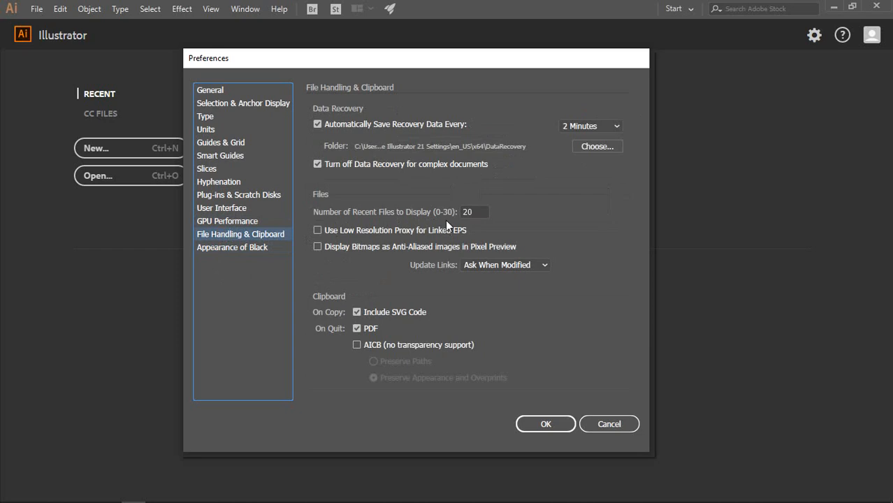
pyautogui.doubleClick(472, 217)
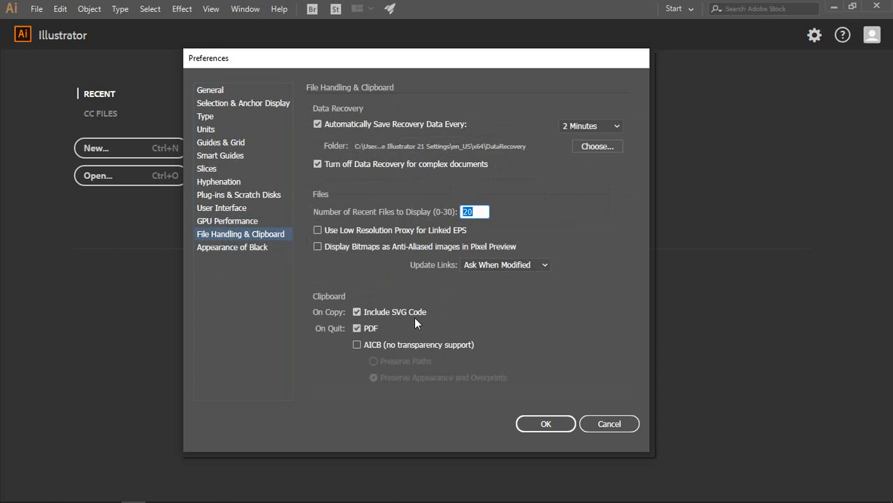
pyautogui.click(213, 222)
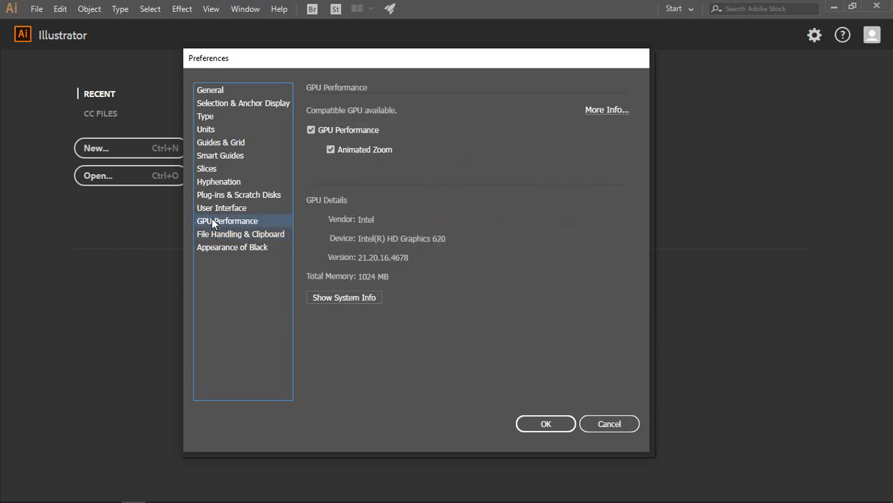
pyautogui.click(606, 424)
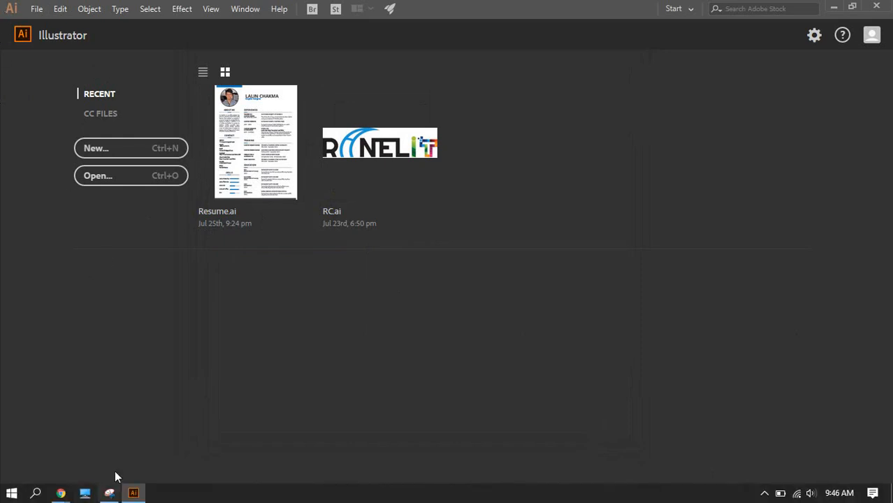
# - Start a new document and display the blank Mobile document presets
pyautogui.click(35, 7)
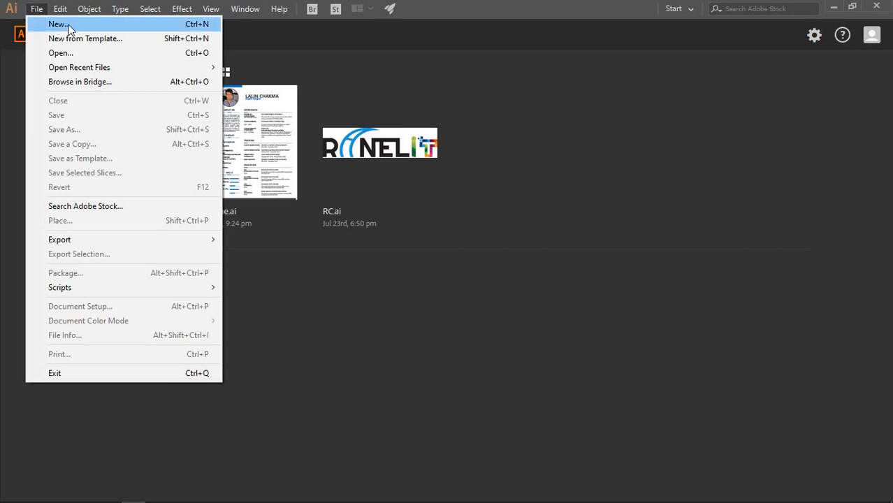
pyautogui.click(54, 24)
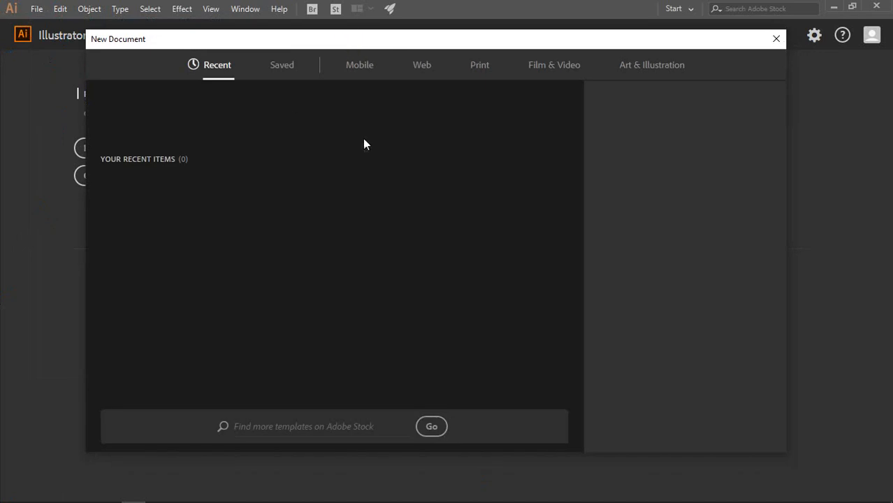
pyautogui.moveTo(533, 35); pyautogui.dragTo(506, 46)
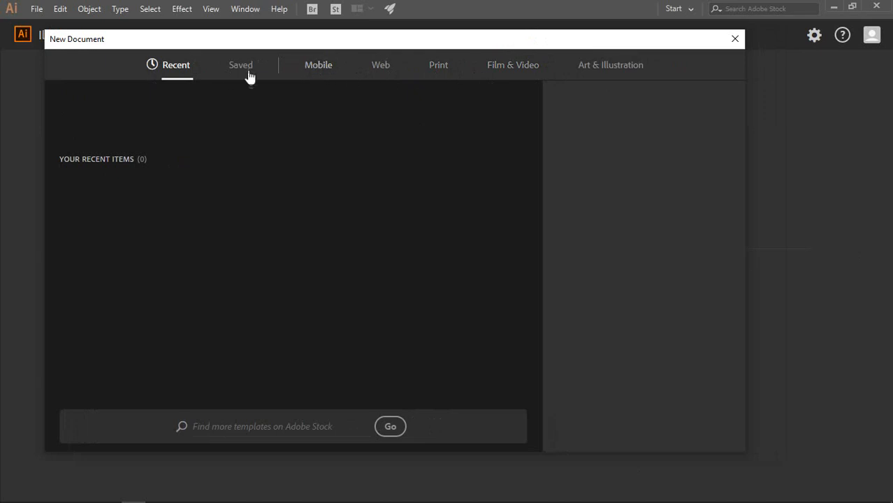
pyautogui.click(319, 67)
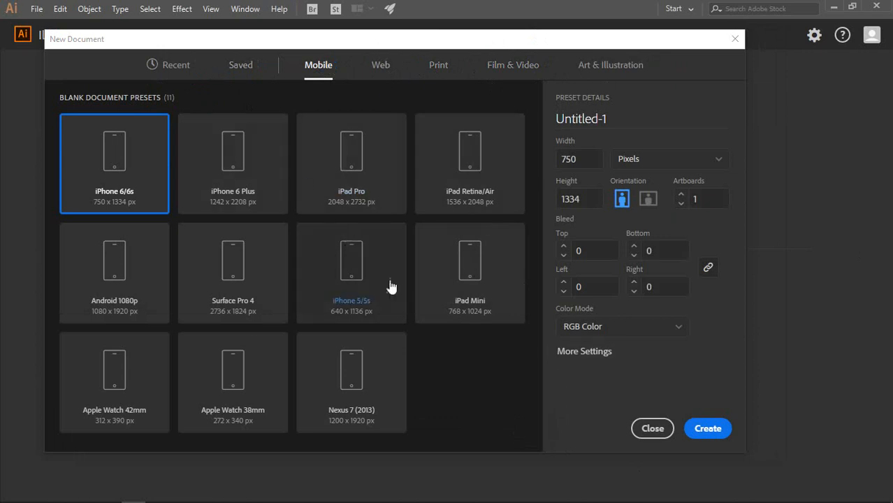
# - Open the detailed settings for the new document and choose the Print profile
pyautogui.click(584, 352)
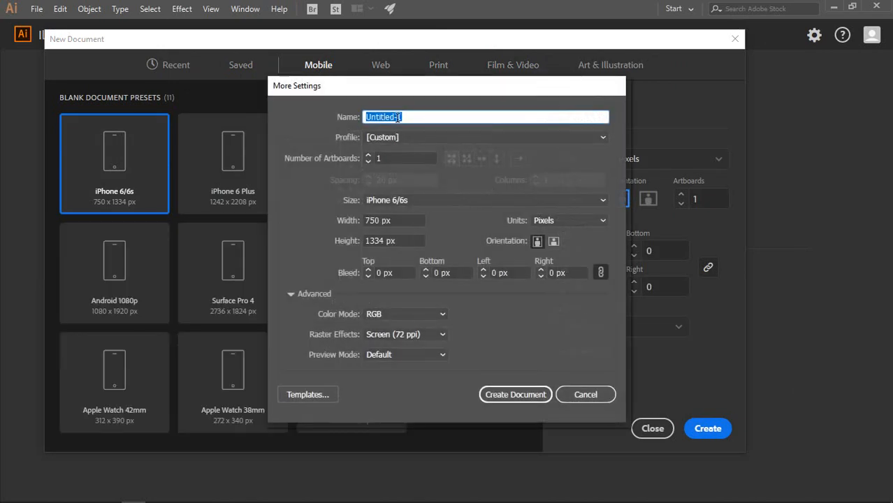
pyautogui.moveTo(387, 87); pyautogui.dragTo(337, 88)
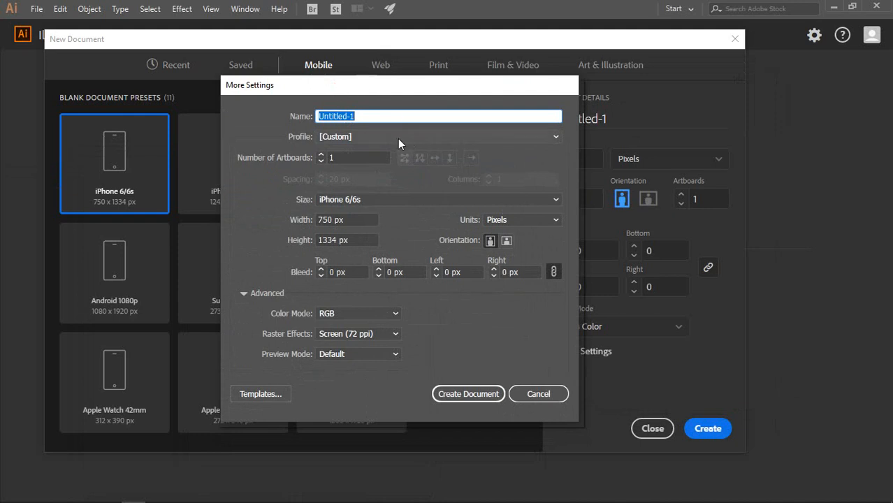
pyautogui.click(355, 135)
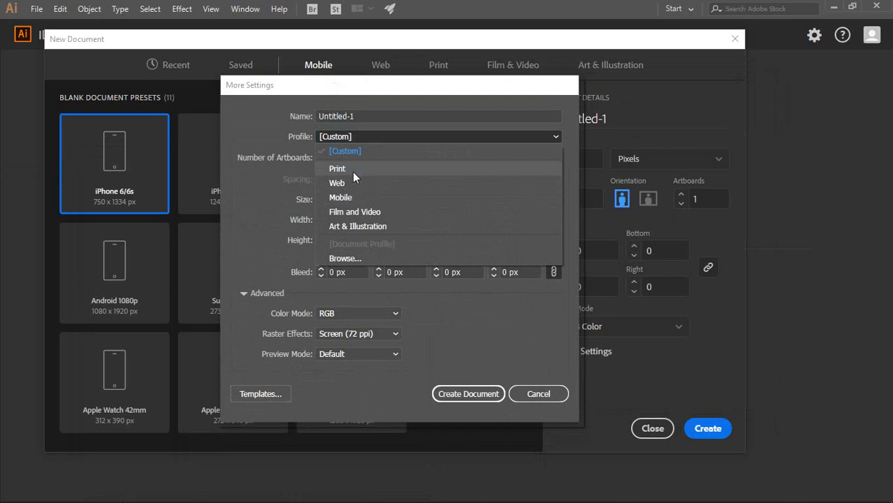
pyautogui.click(351, 172)
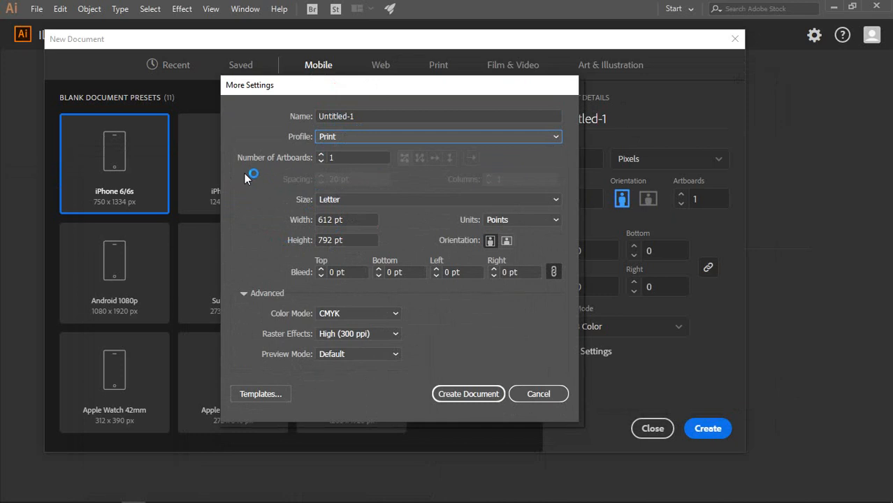
# - Look through the available page sizes of the Print profile and compare the detailed settings with the preset details behind them
pyautogui.click(359, 199)
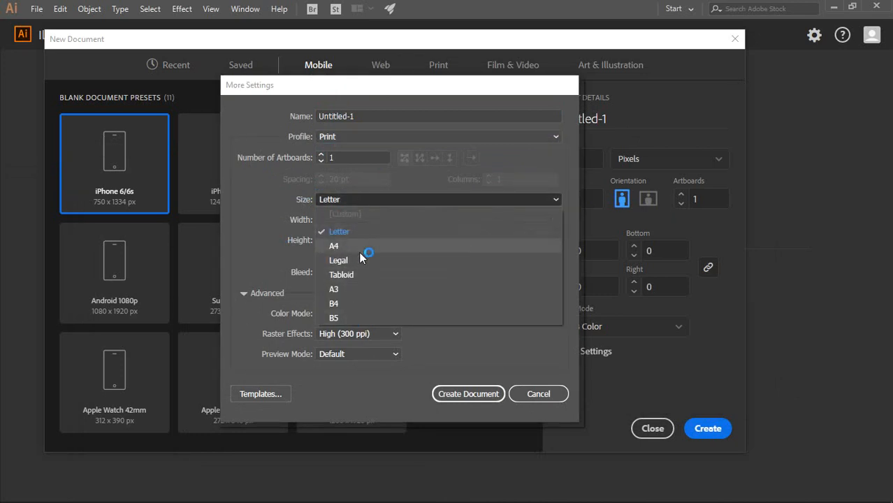
pyautogui.click(253, 194)
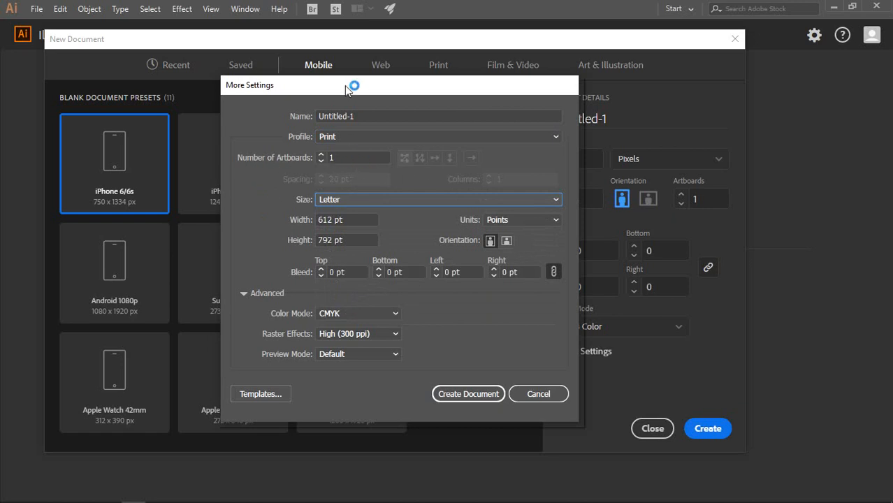
pyautogui.moveTo(348, 88); pyautogui.dragTo(178, 102)
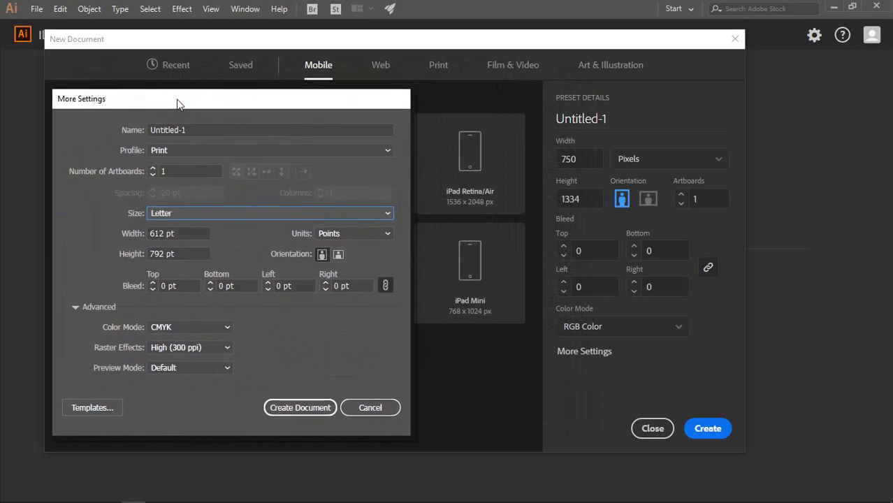
pyautogui.moveTo(190, 104); pyautogui.dragTo(274, 100)
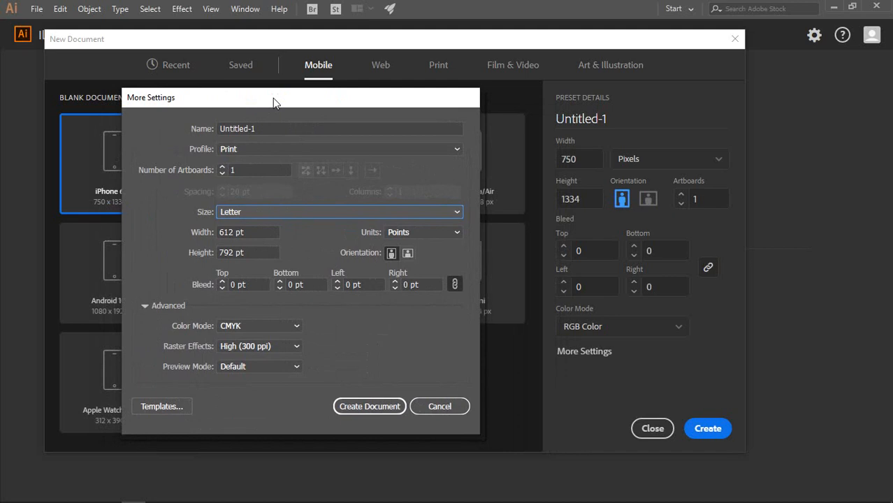
# - Try several artboard counts, including 5 and 10, and return to 1 artboard
pyautogui.click(222, 166)
pyautogui.click(222, 166)
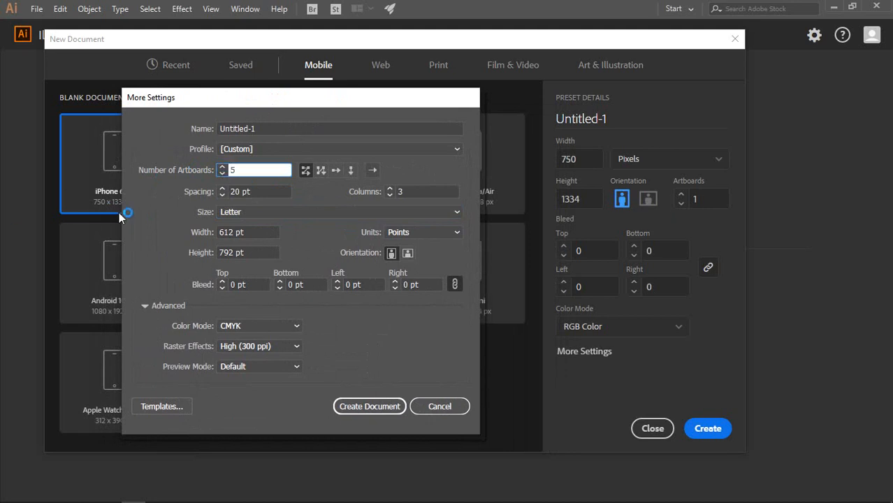
pyautogui.click(222, 168)
pyautogui.click(222, 167)
pyautogui.click(223, 168)
pyautogui.click(201, 171)
pyautogui.write('10')
pyautogui.click(208, 172)
pyautogui.write('1')
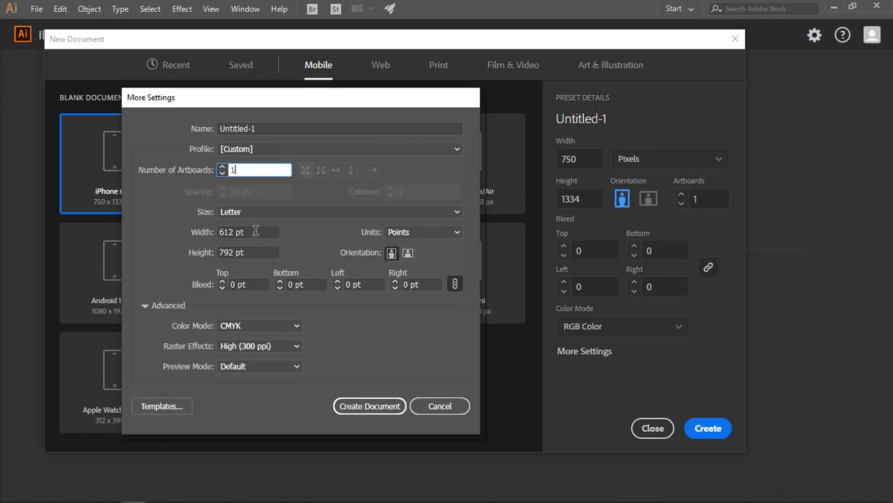
# - Change the new document's measurement units to Inches
pyautogui.click(251, 232)
pyautogui.click(235, 234)
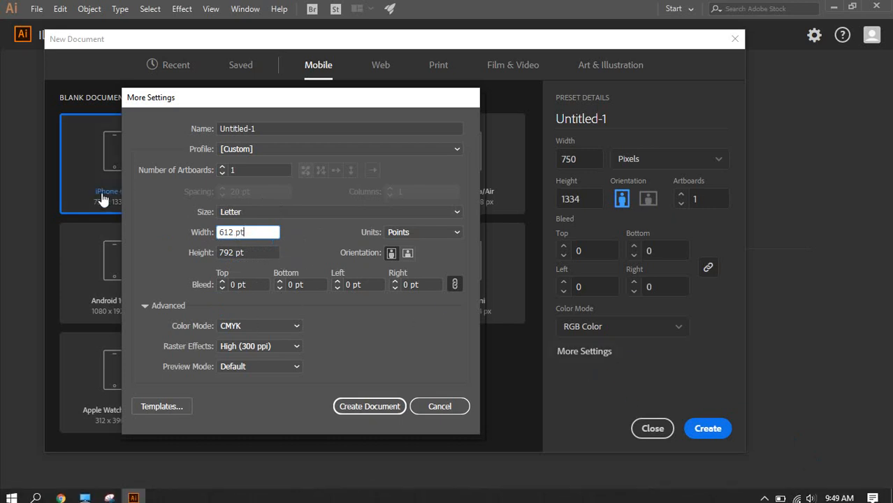
pyautogui.click(415, 230)
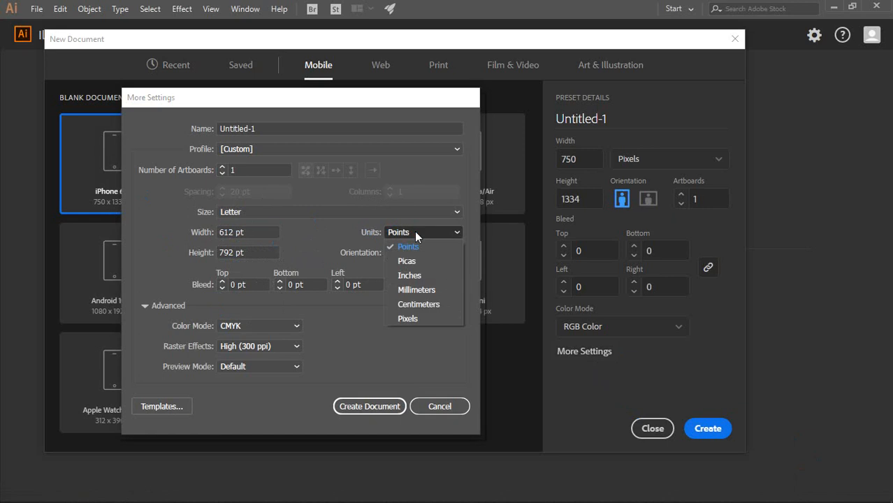
pyautogui.click(423, 275)
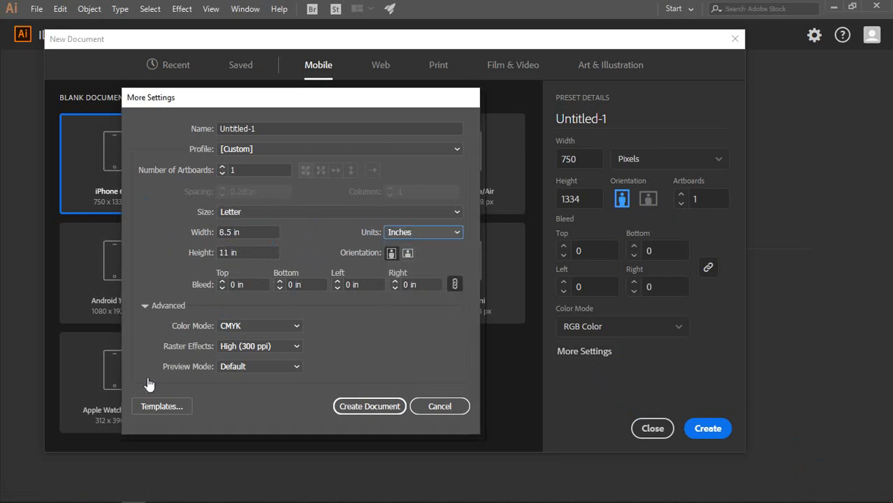
# - Switch to the Google Meet call in Chrome to check on the participants, and return to Illustrator
pyautogui.moveTo(132, 501)
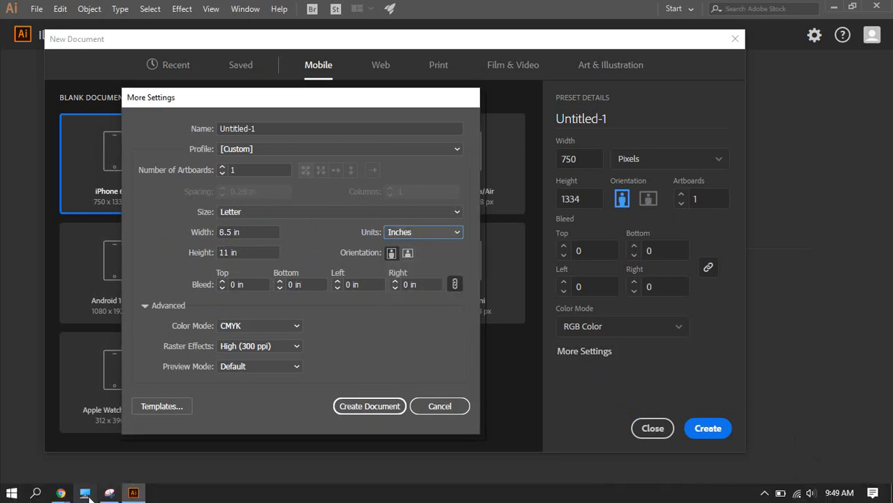
pyautogui.moveTo(61, 493)
pyautogui.click(65, 457)
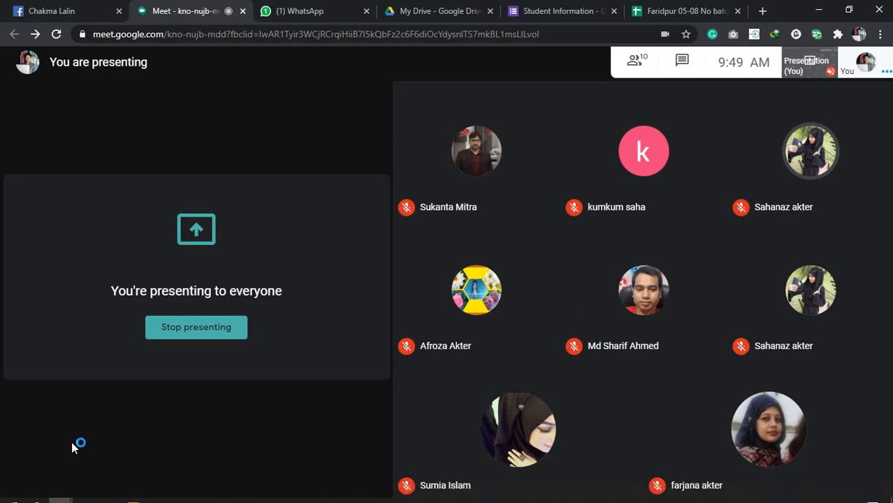
pyautogui.moveTo(277, 502)
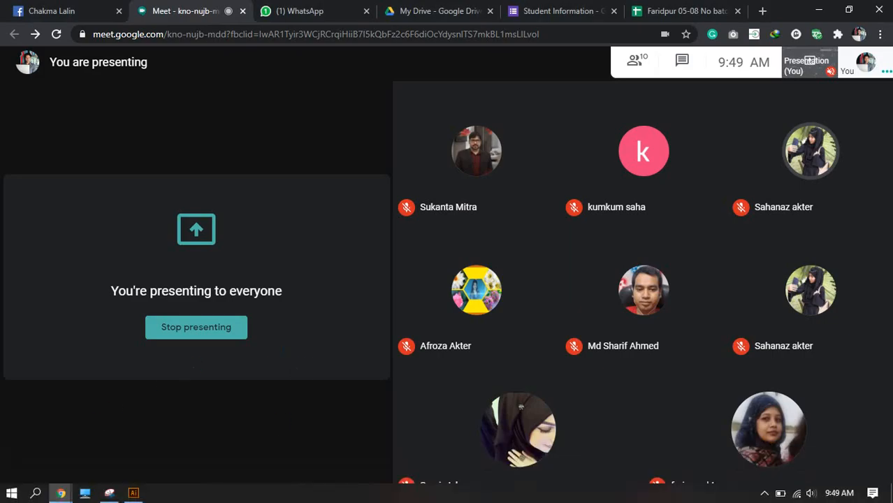
pyautogui.click(133, 494)
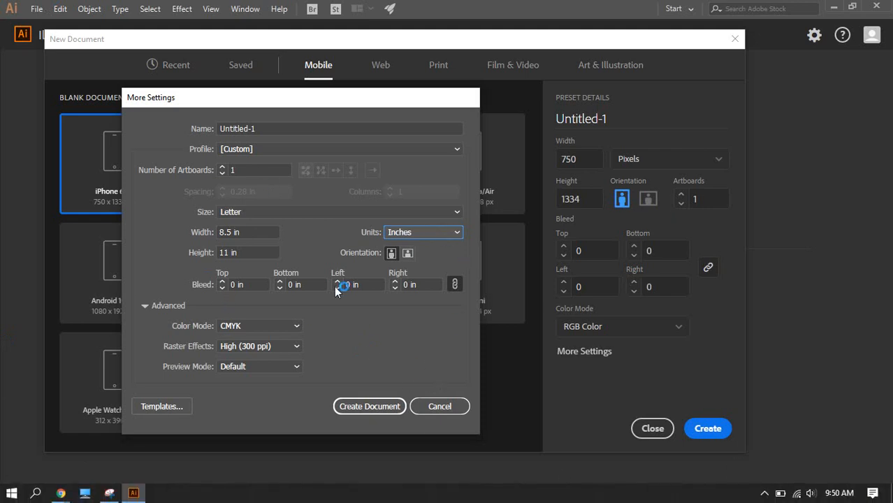
# - Try the landscape orientation for the page and switch back to portrait
pyautogui.click(404, 255)
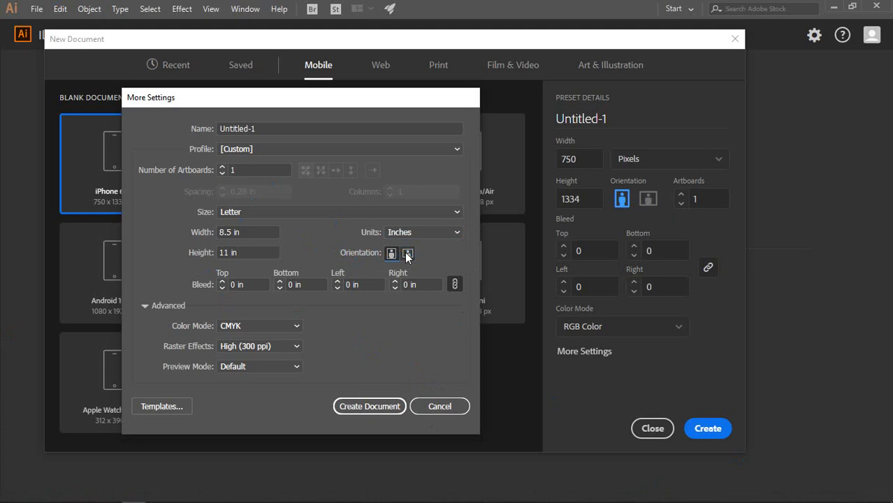
pyautogui.click(407, 254)
pyautogui.click(390, 254)
# - Review the color mode and raster effects options without changing them
pyautogui.click(283, 330)
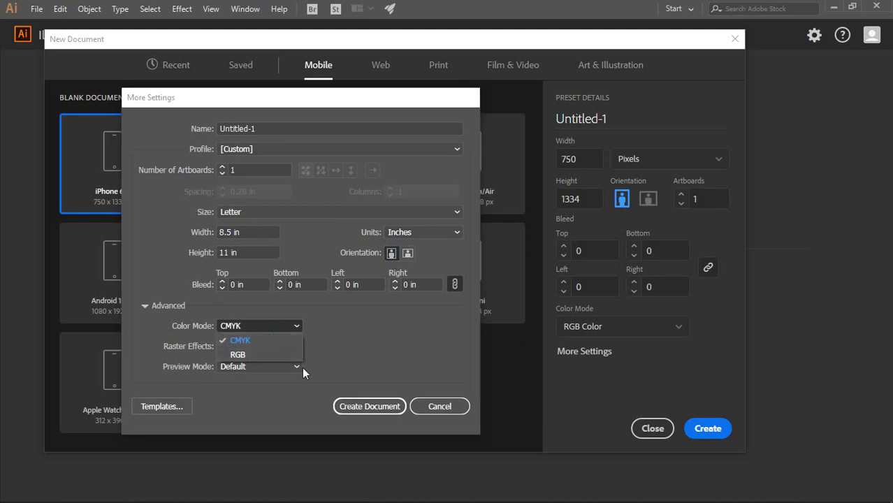
pyautogui.click(345, 324)
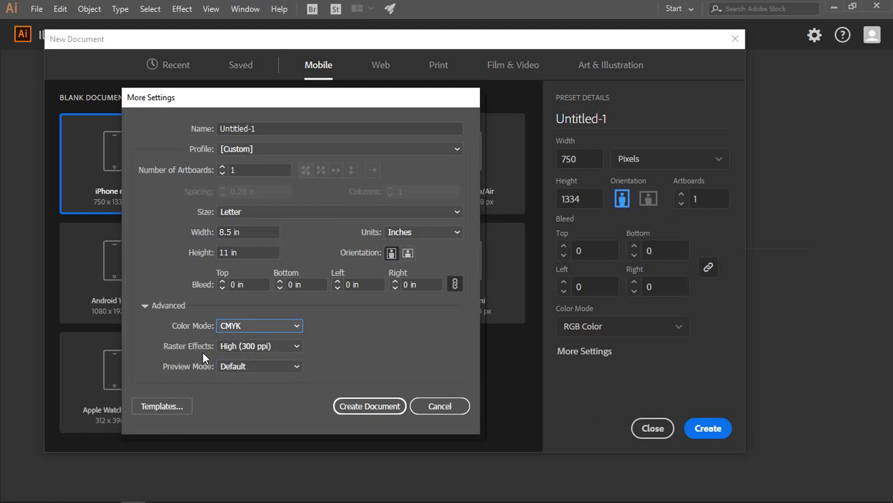
pyautogui.click(293, 345)
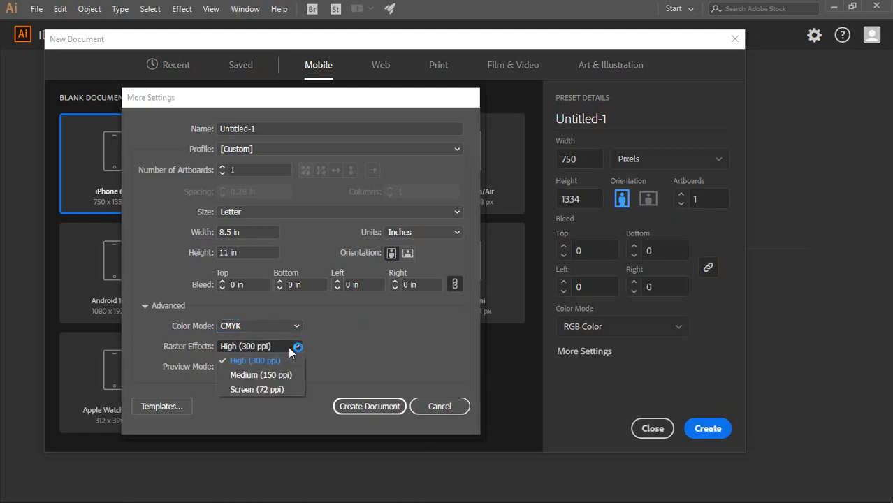
pyautogui.click(339, 353)
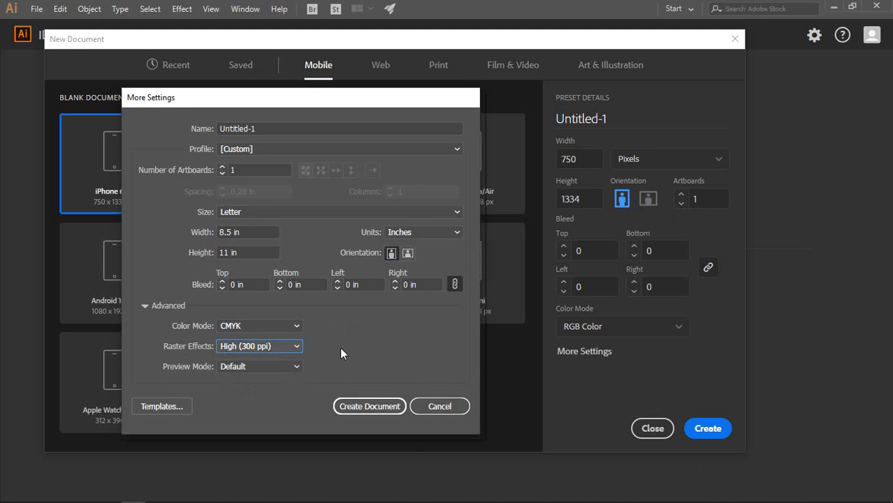
# - Try the Medium (150 ppi) raster effects resolution and return to High (300 ppi)
pyautogui.click(278, 345)
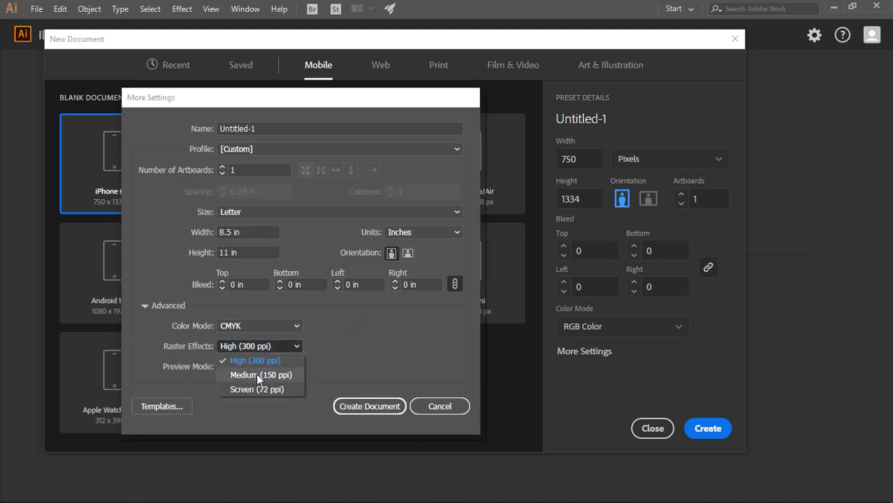
pyautogui.click(256, 375)
pyautogui.click(271, 347)
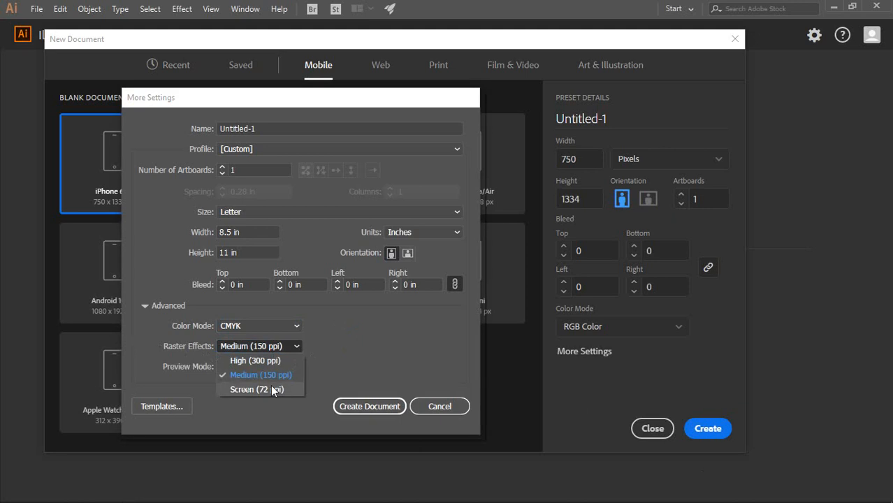
pyautogui.click(232, 360)
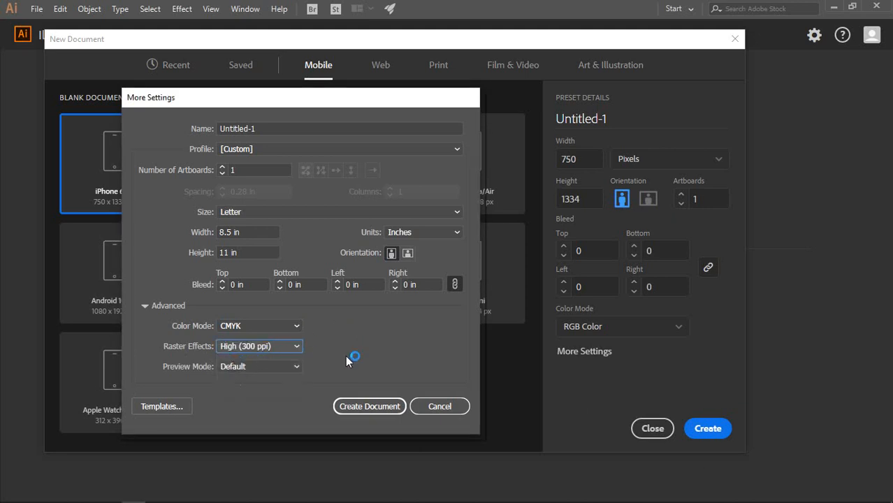
# - Review the preview mode options and the folder of document templates, closing the template browser without choosing one
pyautogui.click(279, 364)
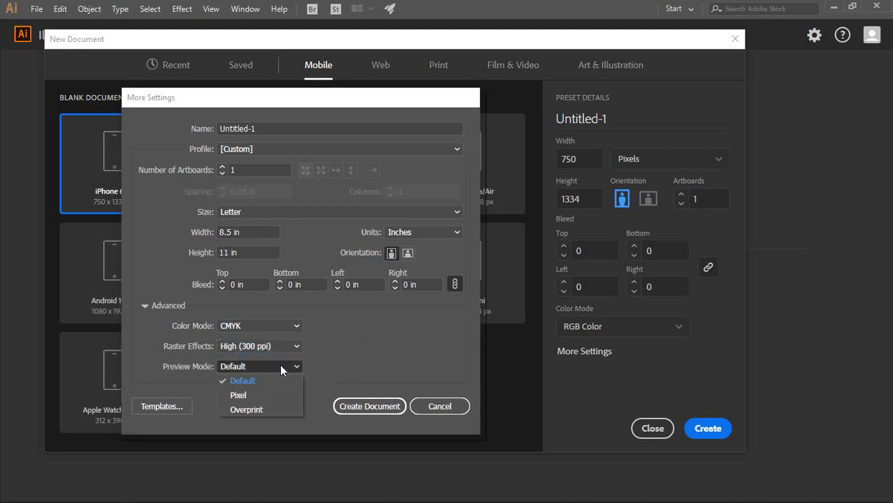
pyautogui.click(325, 359)
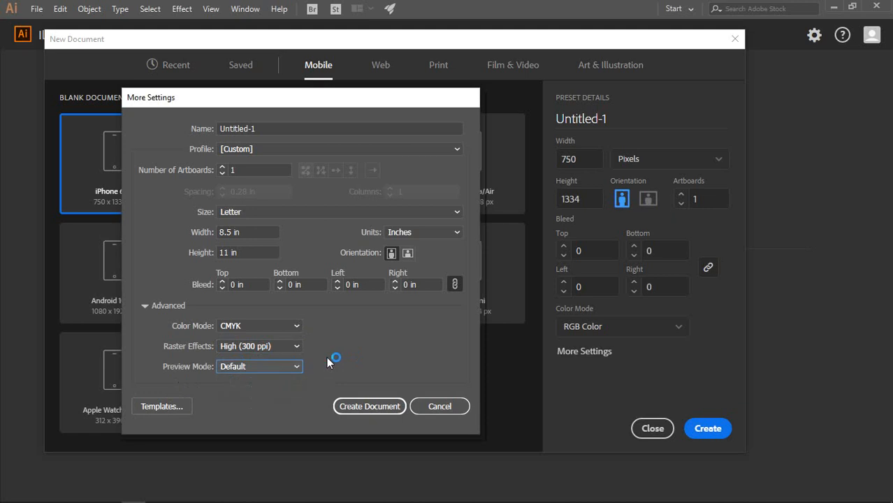
pyautogui.click(162, 406)
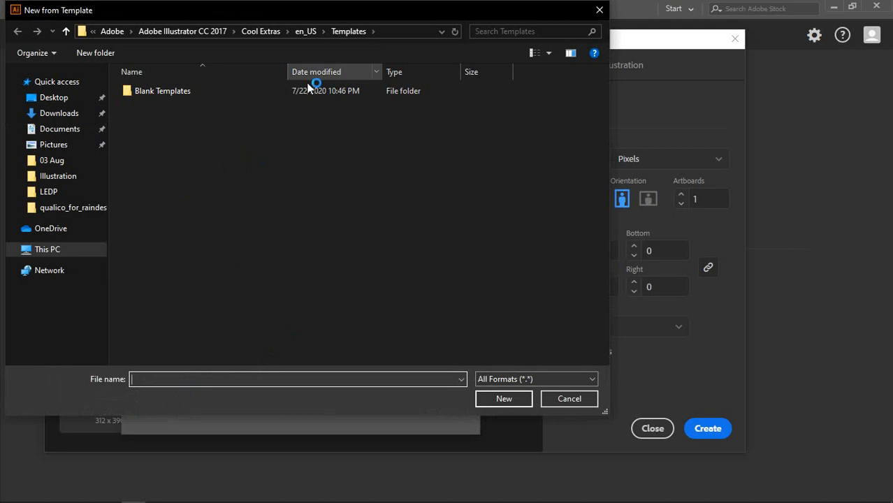
pyautogui.click(599, 10)
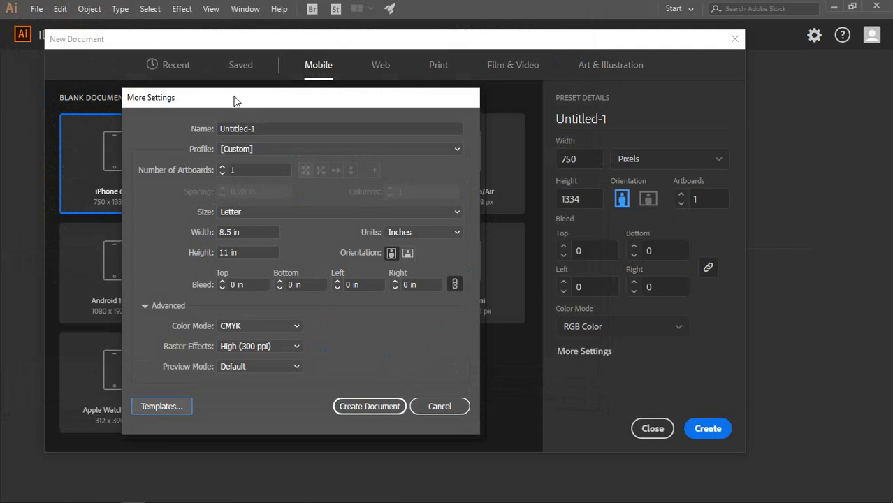
pyautogui.moveTo(233, 97); pyautogui.dragTo(297, 84)
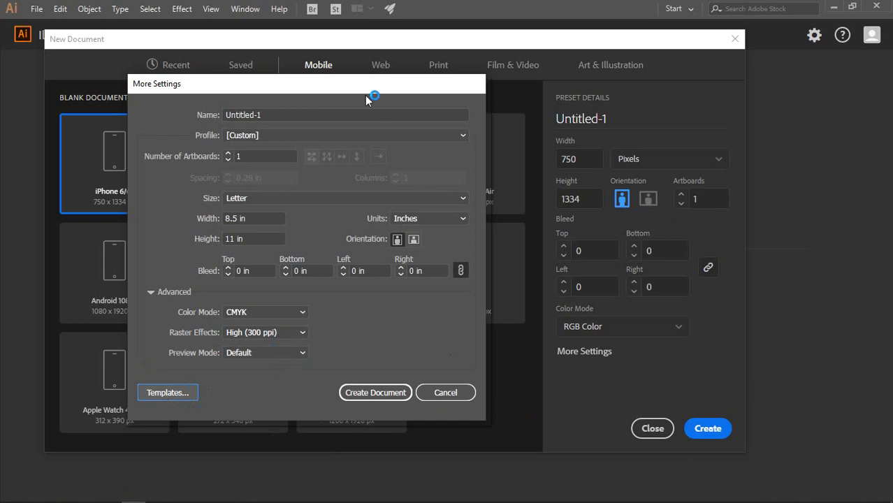
pyautogui.moveTo(363, 87); pyautogui.dragTo(407, 88)
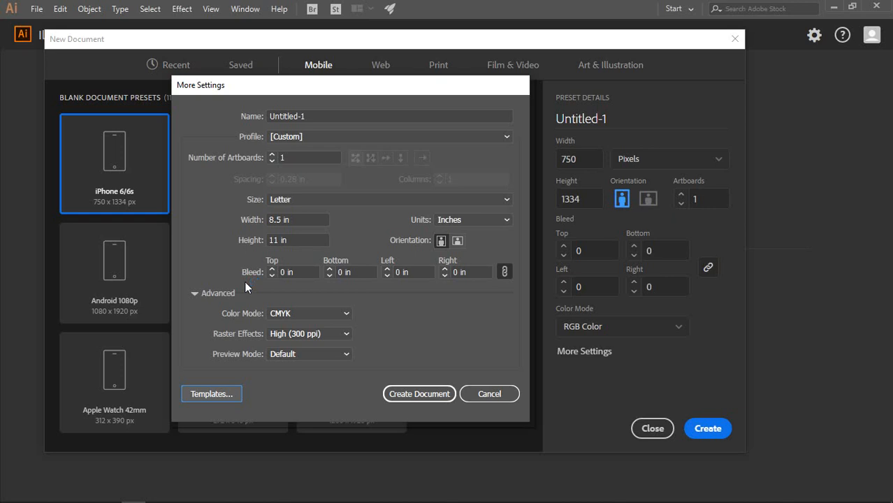
# - Create the document with a width of 3.5 in, a height of 2 in and a 0.125 in bleed on all sides
pyautogui.click(294, 221)
pyautogui.click(247, 216)
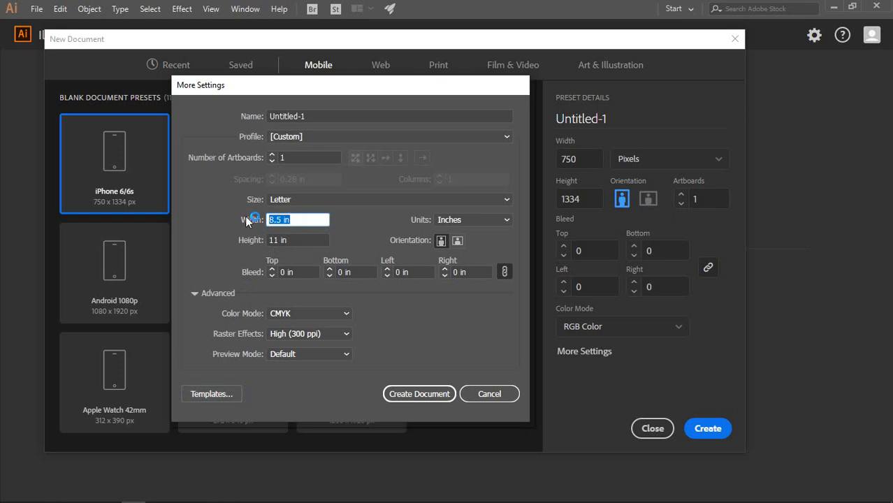
pyautogui.write('3.5')
pyautogui.click(246, 241)
pyautogui.write('2')
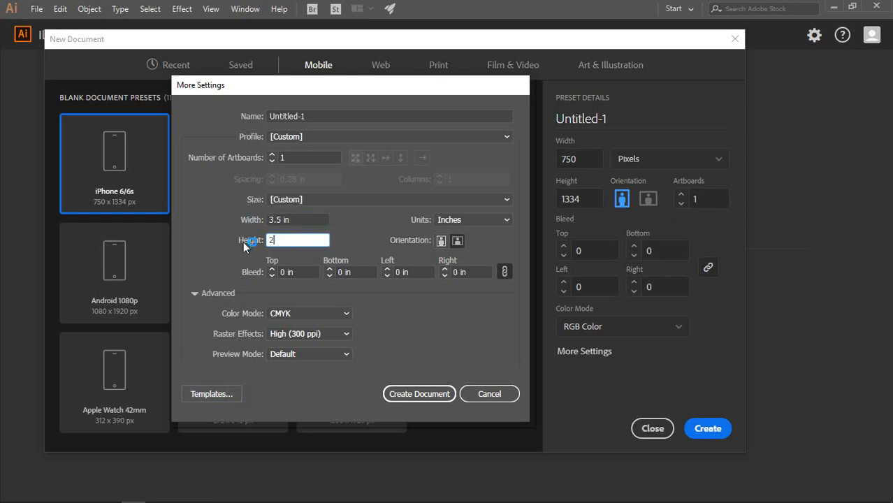
pyautogui.click(272, 271)
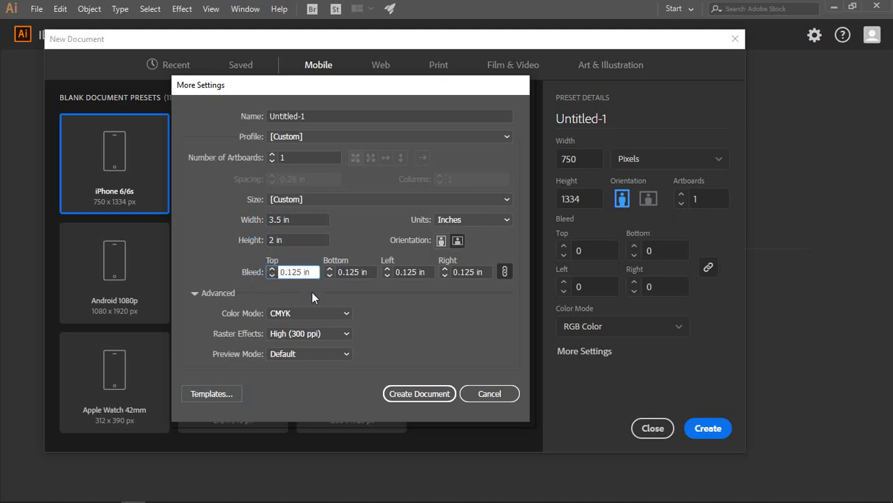
pyautogui.click(418, 394)
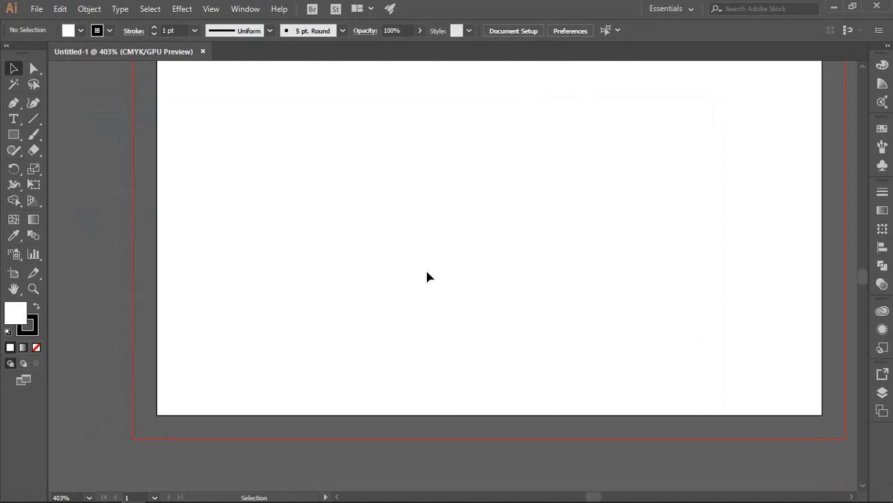
# - Examine the artboard's edges and corners and the red bleed outline around it at different magnifications
pyautogui.scroll(-3, 459, 290)
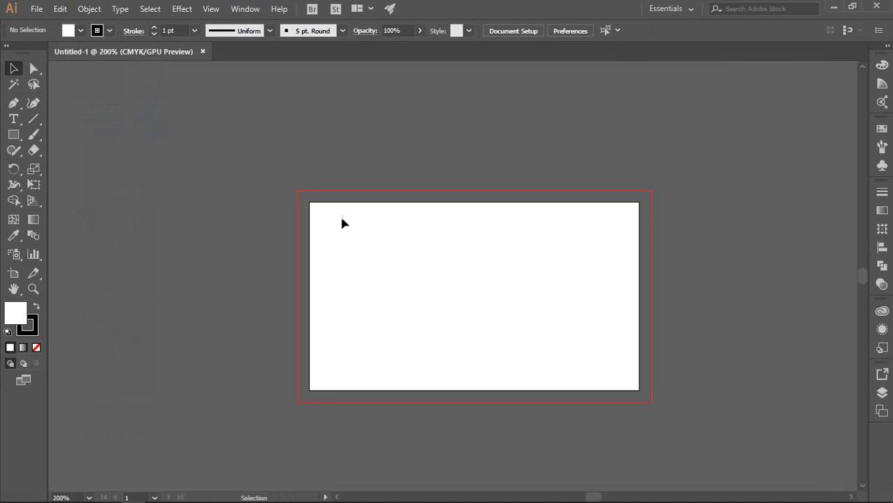
pyautogui.scroll(3, 307, 195)
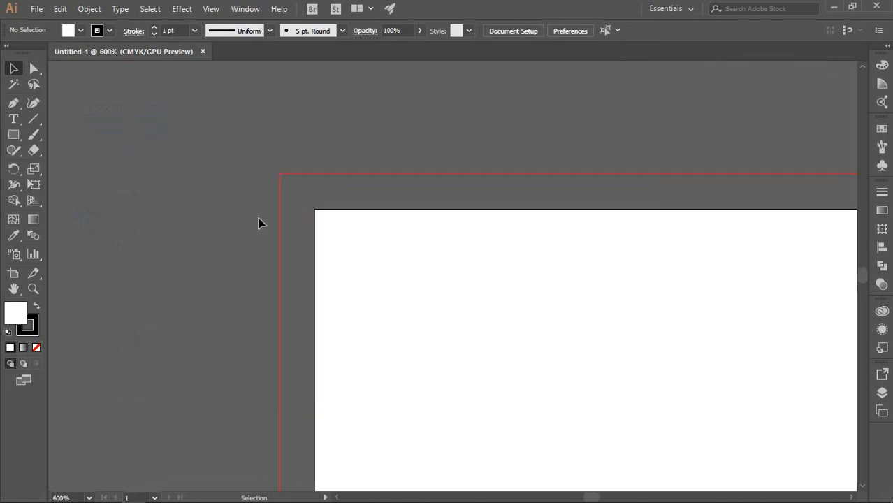
pyautogui.scroll(5, 316, 212)
pyautogui.scroll(3, 179, 197)
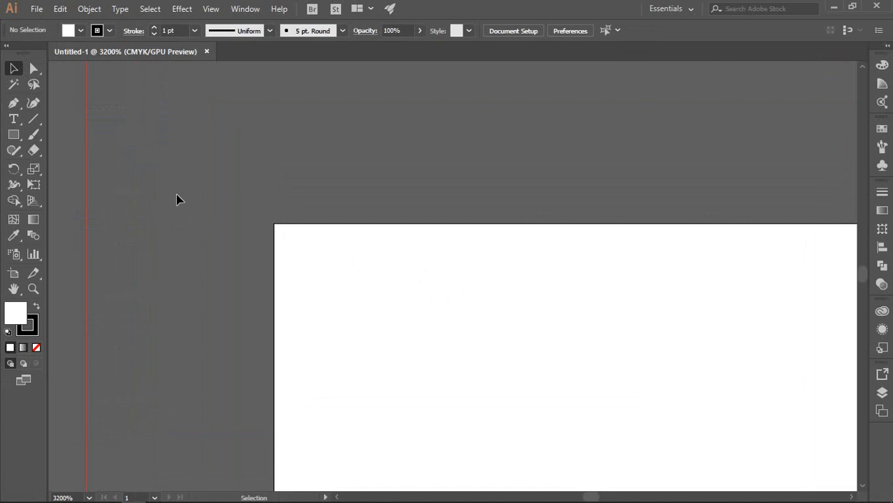
pyautogui.scroll(-2, 175, 196)
pyautogui.scroll(-3, 223, 205)
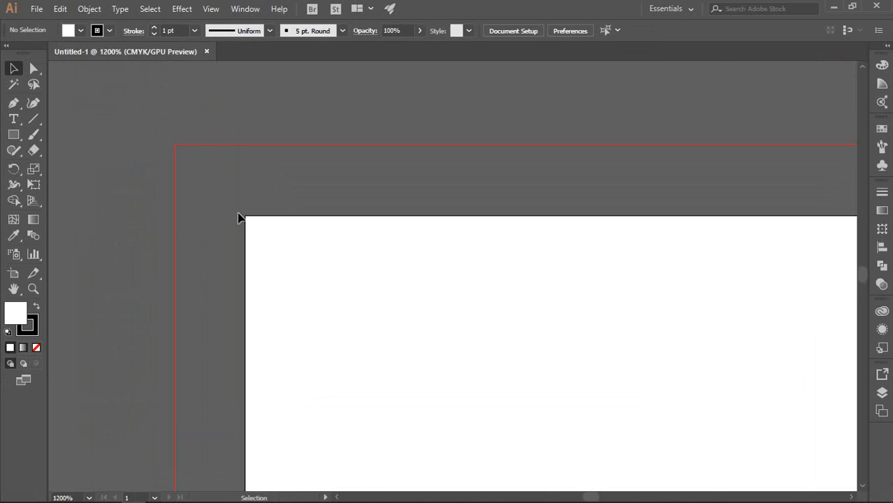
pyautogui.scroll(-2, 309, 189)
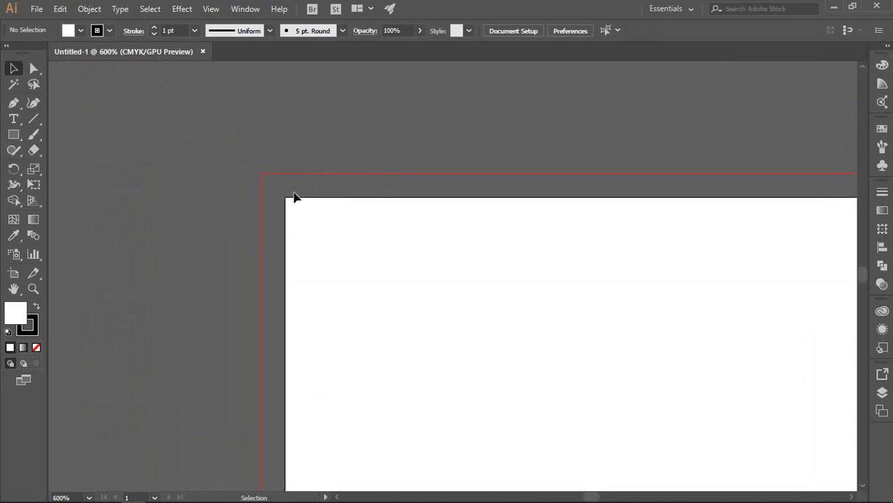
pyautogui.scroll(-6, 293, 195)
pyautogui.scroll(5, 450, 241)
pyautogui.scroll(-3, 451, 239)
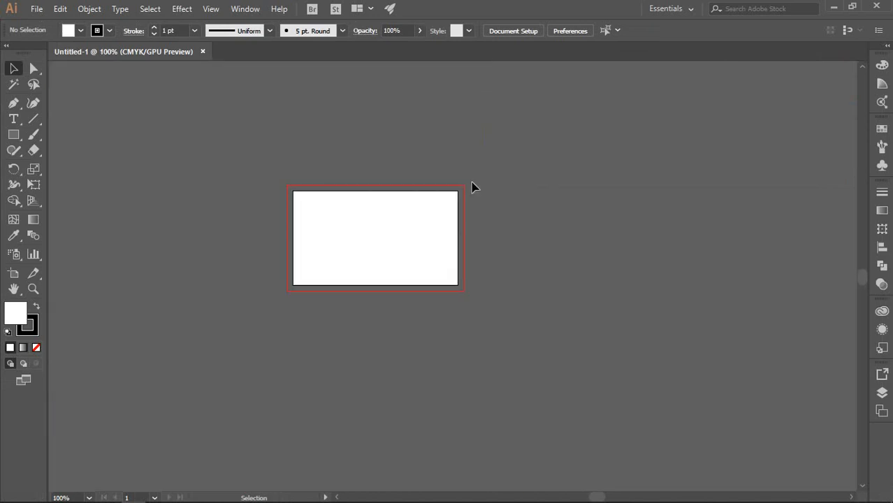
pyautogui.scroll(6, 473, 183)
pyautogui.scroll(-5, 374, 224)
pyautogui.moveTo(242, 226); pyautogui.dragTo(414, 143)
pyautogui.scroll(1, 235, 143)
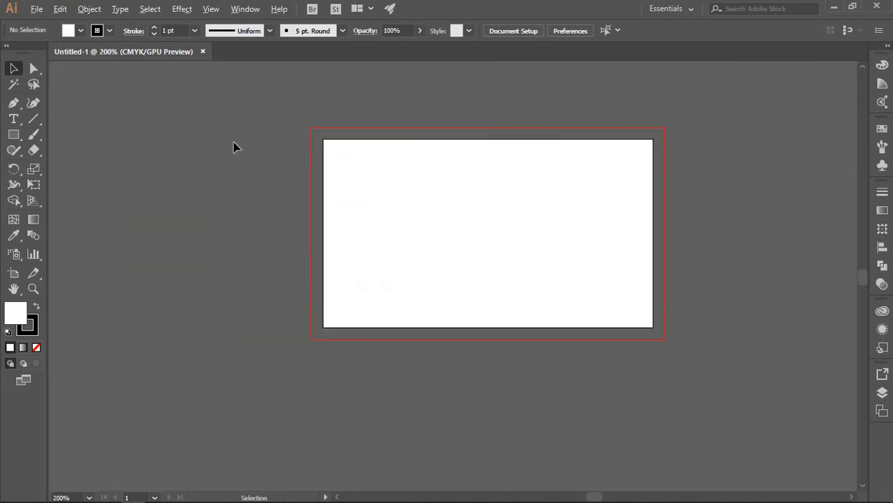
pyautogui.scroll(2, 389, 157)
pyautogui.scroll(2, 351, 137)
pyautogui.scroll(1, 420, 160)
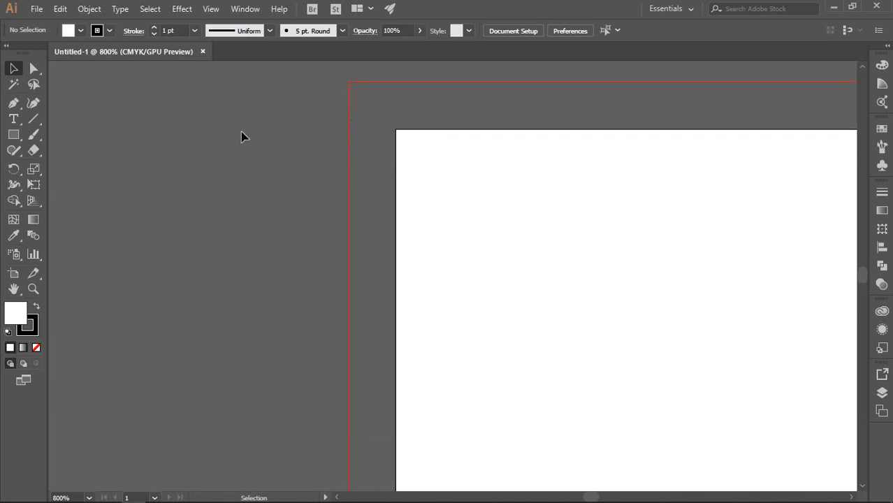
pyautogui.scroll(-6, 280, 173)
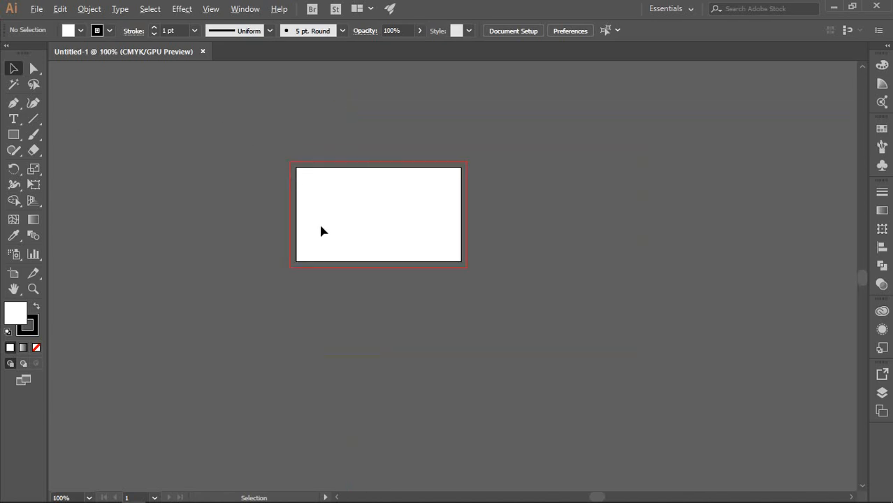
pyautogui.scroll(1, 321, 231)
pyautogui.scroll(-1, 338, 223)
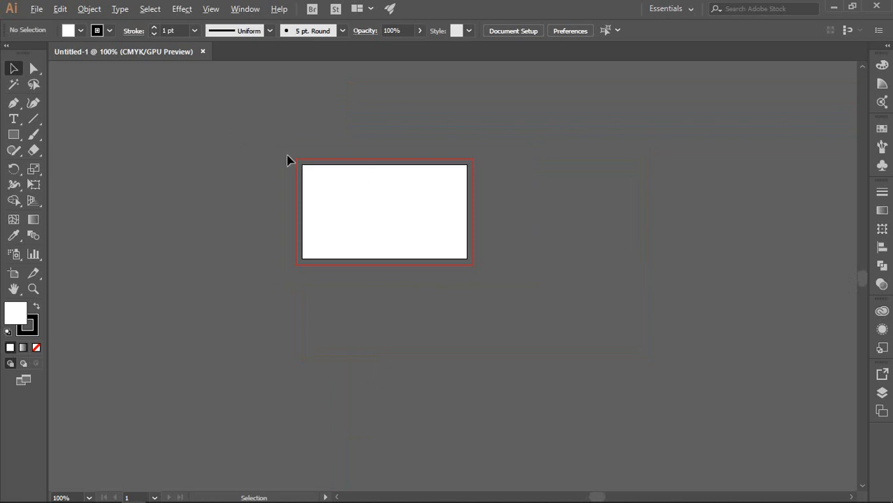
pyautogui.scroll(2, 288, 161)
pyautogui.scroll(-2, 415, 210)
pyautogui.scroll(1, 503, 198)
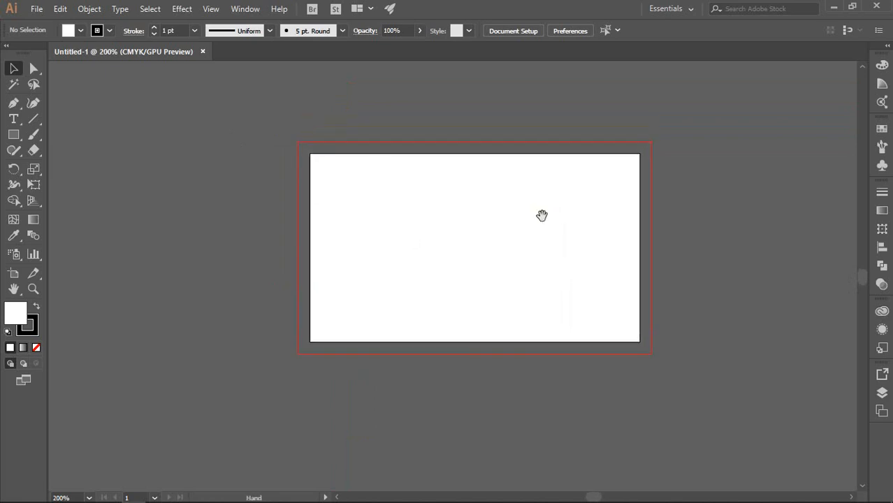
# - Close the untitled document and start setting up a new one, reviewing its additional settings without changing them
pyautogui.click(203, 51)
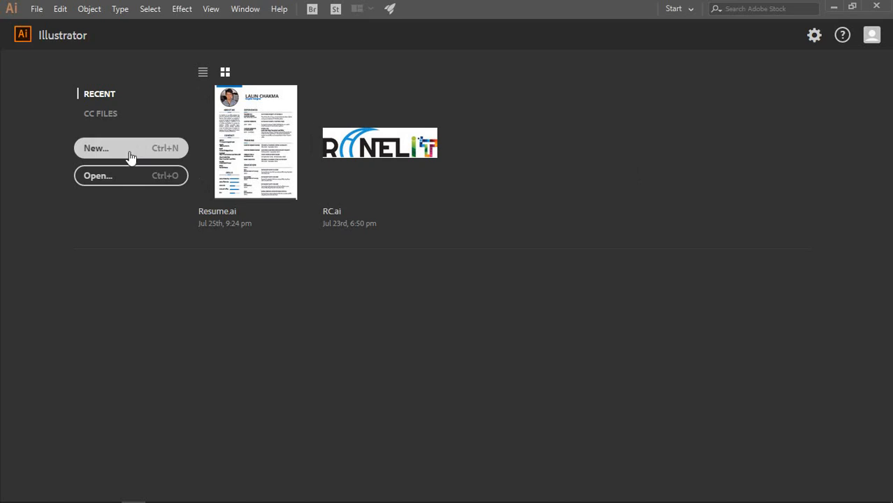
pyautogui.click(130, 153)
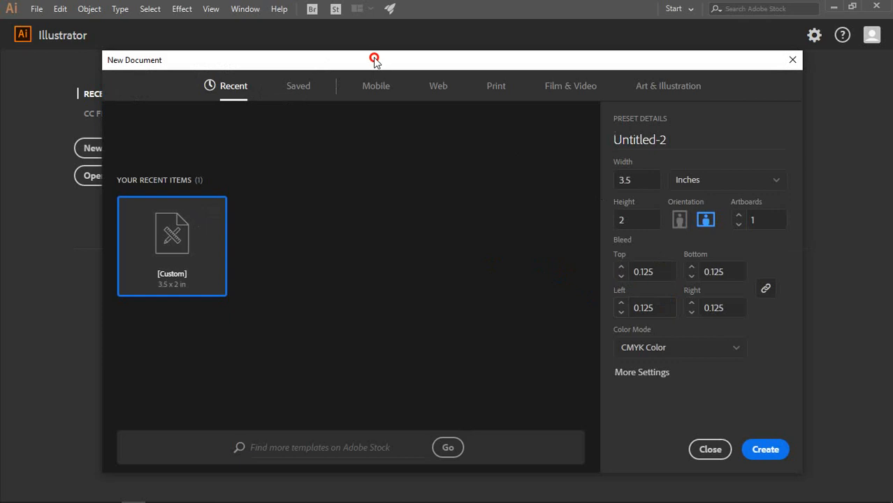
pyautogui.moveTo(374, 60); pyautogui.dragTo(321, 48)
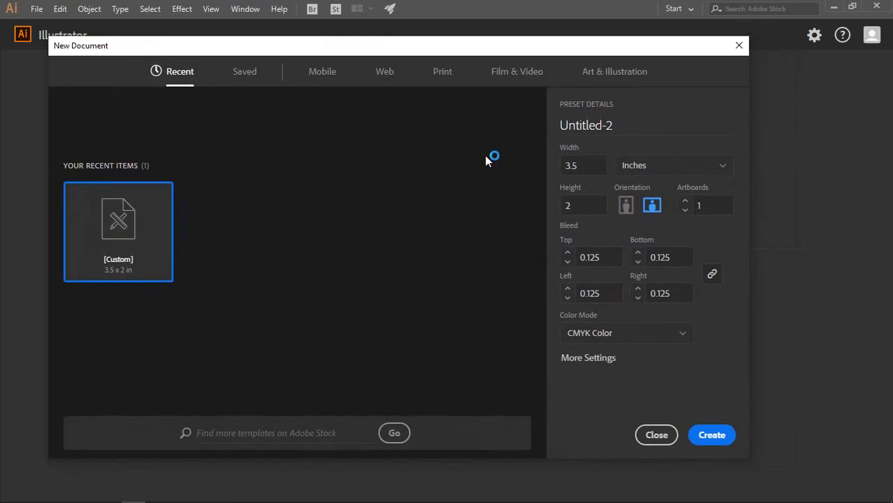
pyautogui.click(579, 359)
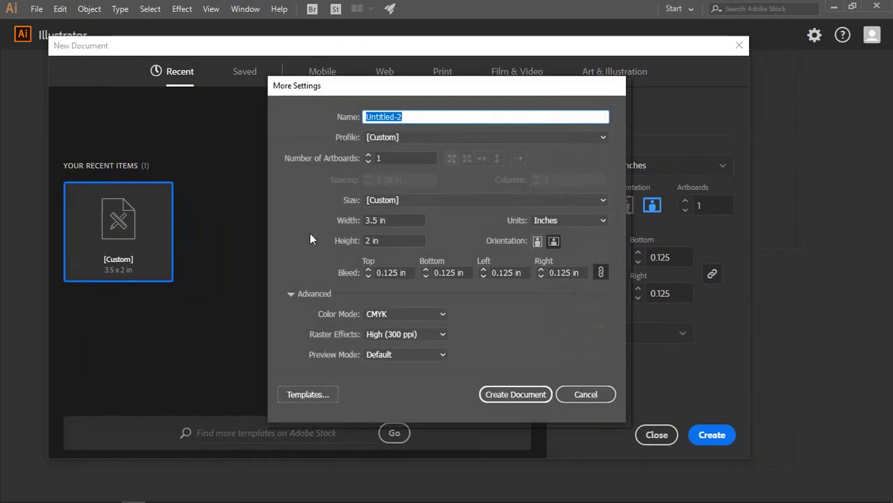
pyautogui.click(586, 395)
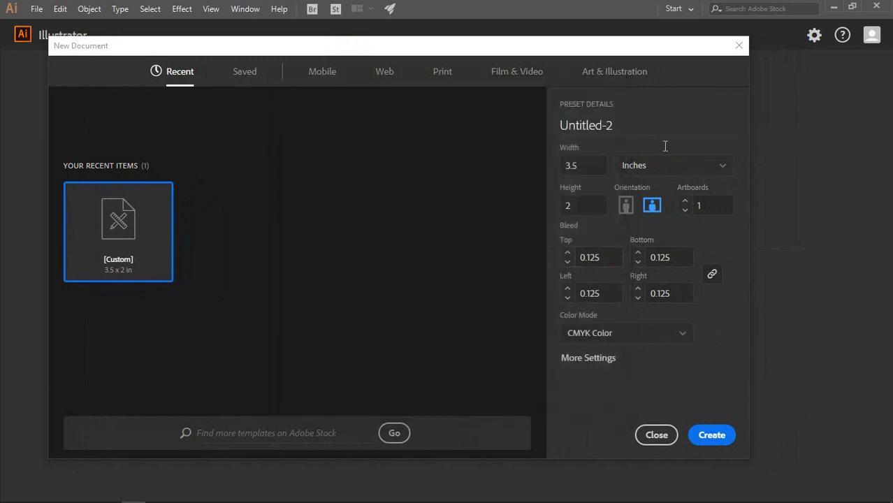
pyautogui.moveTo(587, 54); pyautogui.dragTo(556, 51)
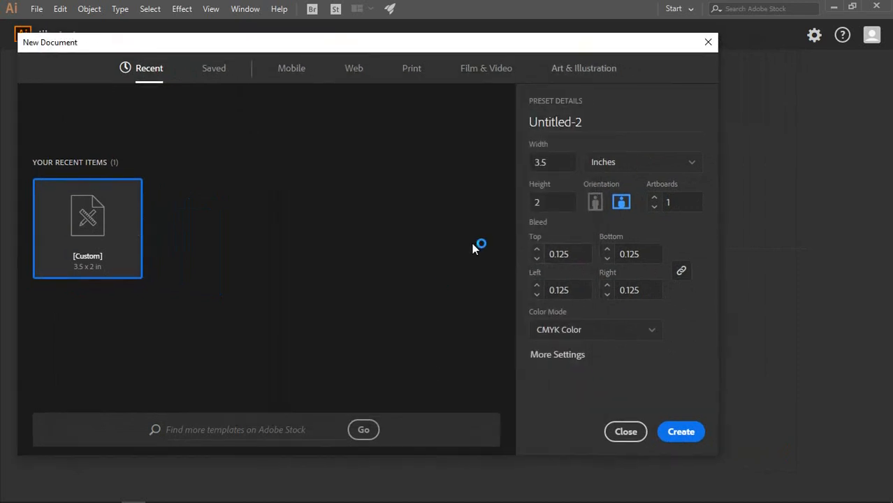
# - Review the blank document presets for print, web, mobile, film and video, and art and illustration, including the saved presets
pyautogui.click(556, 161)
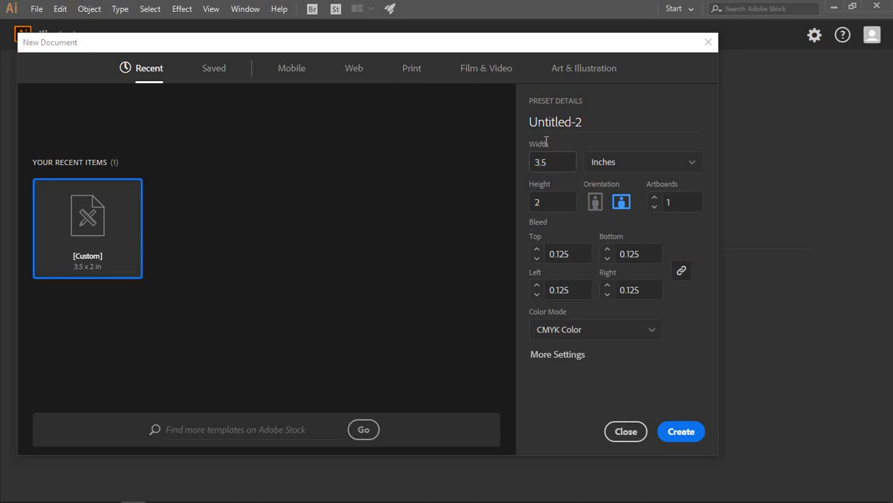
pyautogui.click(413, 72)
pyautogui.click(354, 73)
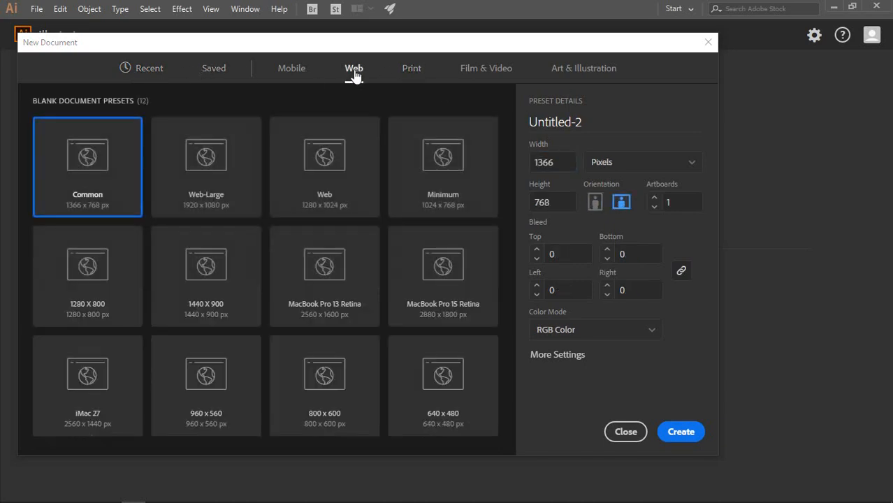
pyautogui.click(295, 71)
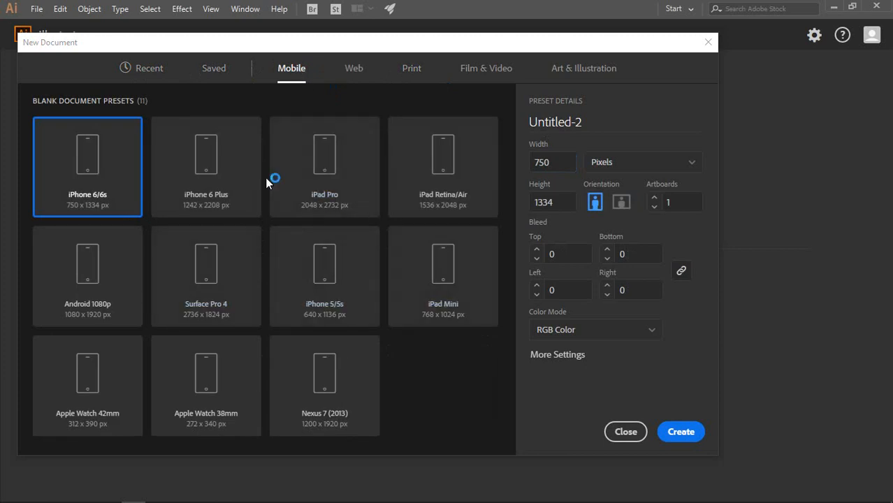
pyautogui.click(214, 70)
pyautogui.click(355, 70)
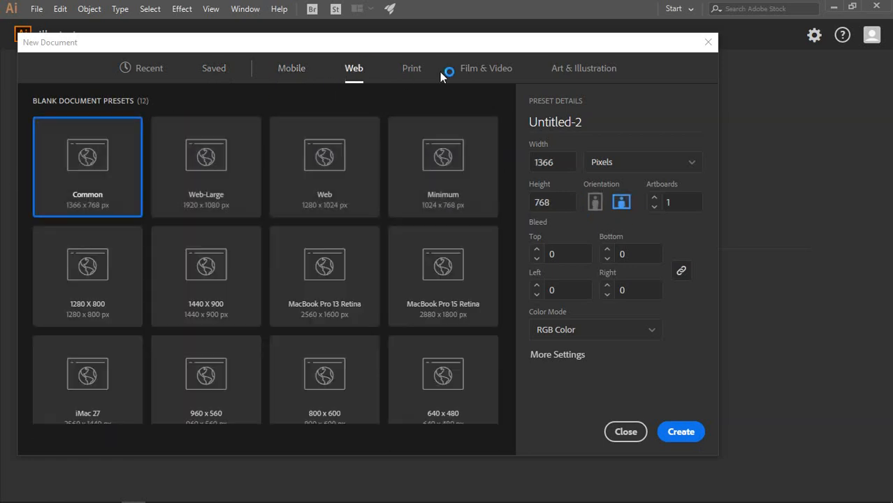
pyautogui.click(482, 72)
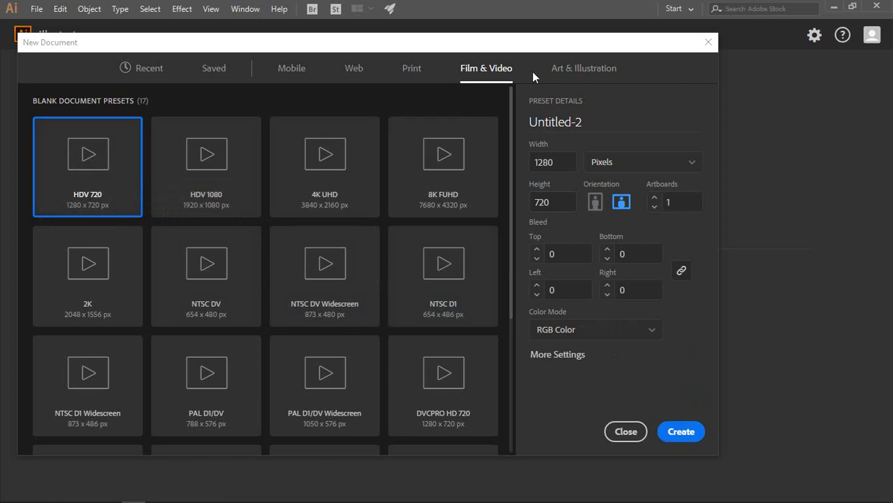
pyautogui.click(568, 72)
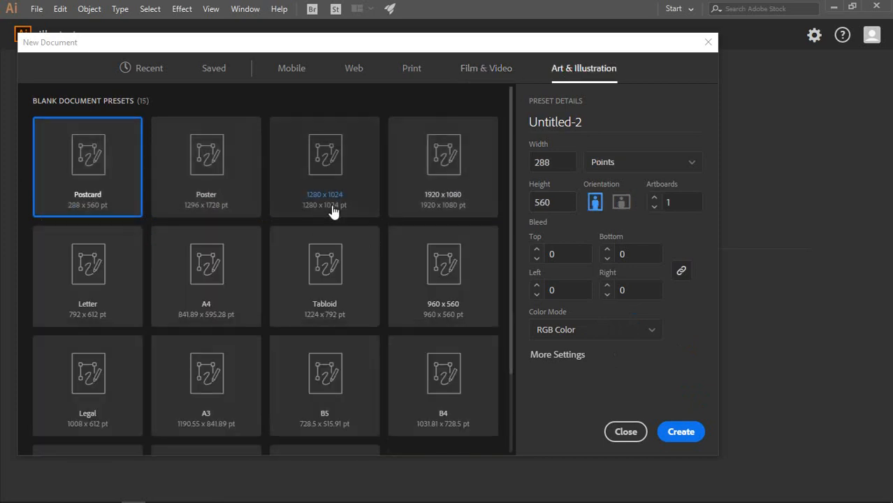
pyautogui.scroll(-2, 343, 224)
pyautogui.scroll(2, 294, 274)
pyautogui.moveTo(559, 161); pyautogui.dragTo(516, 163)
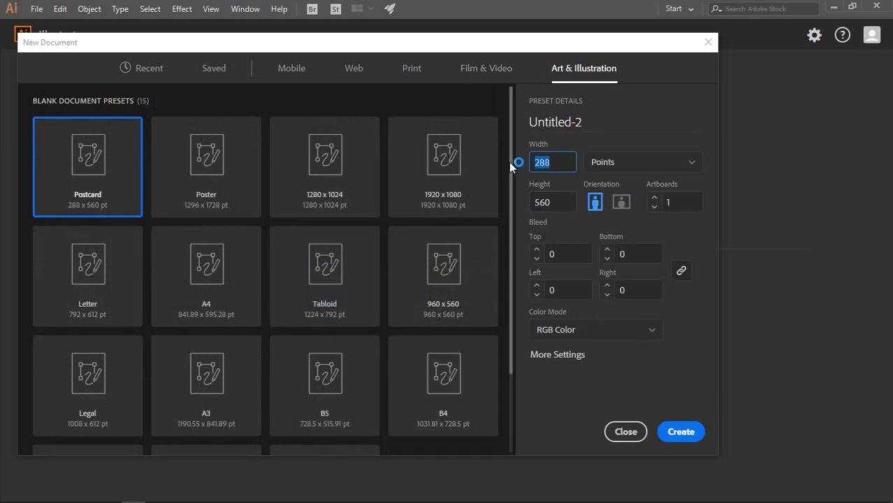
# - Choose the A4 print preset for the new document and set its units to inches
pyautogui.click(403, 70)
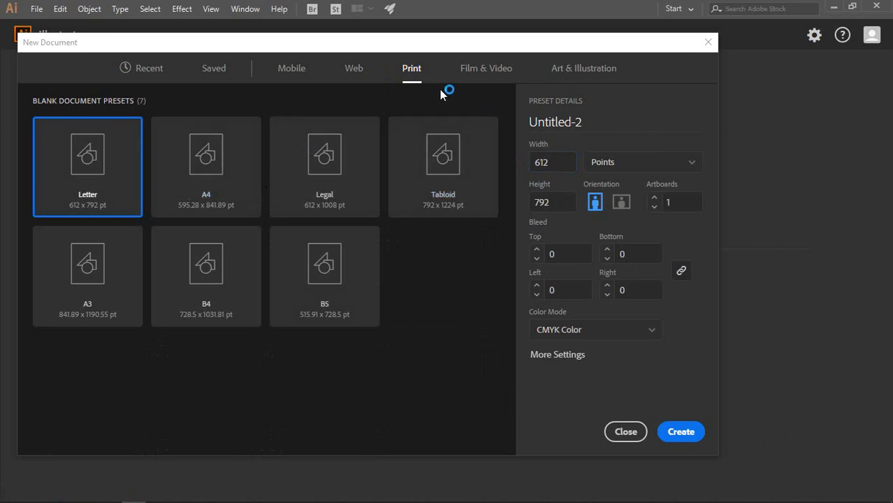
pyautogui.click(189, 161)
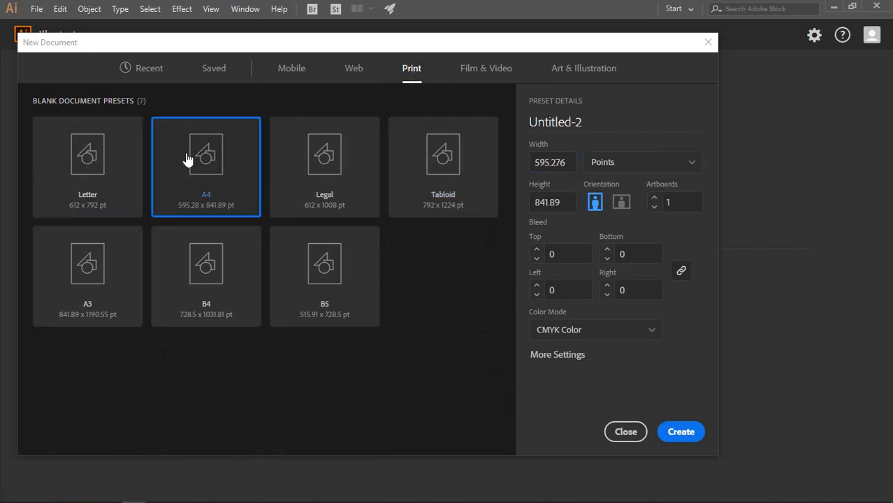
pyautogui.click(653, 163)
pyautogui.click(618, 227)
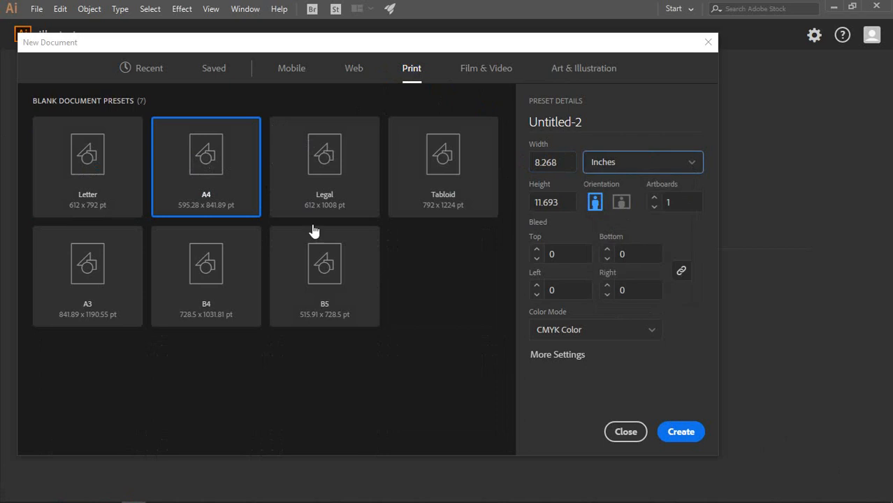
pyautogui.click(559, 162)
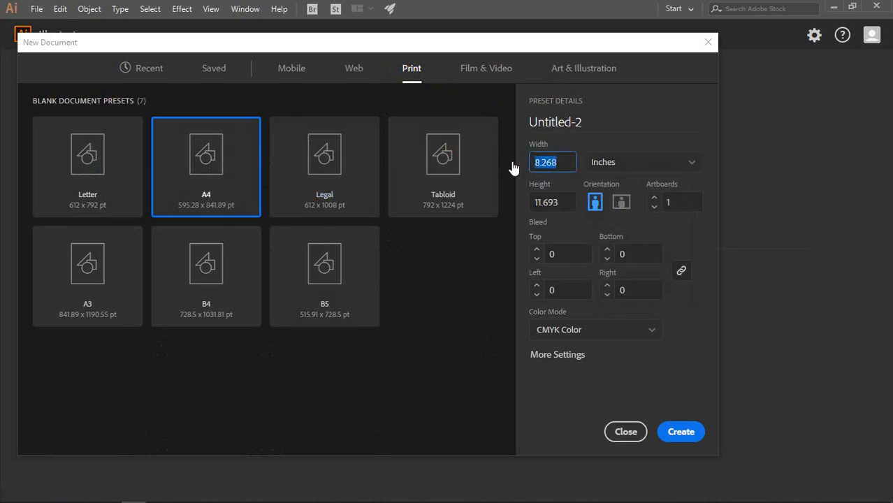
pyautogui.click(189, 161)
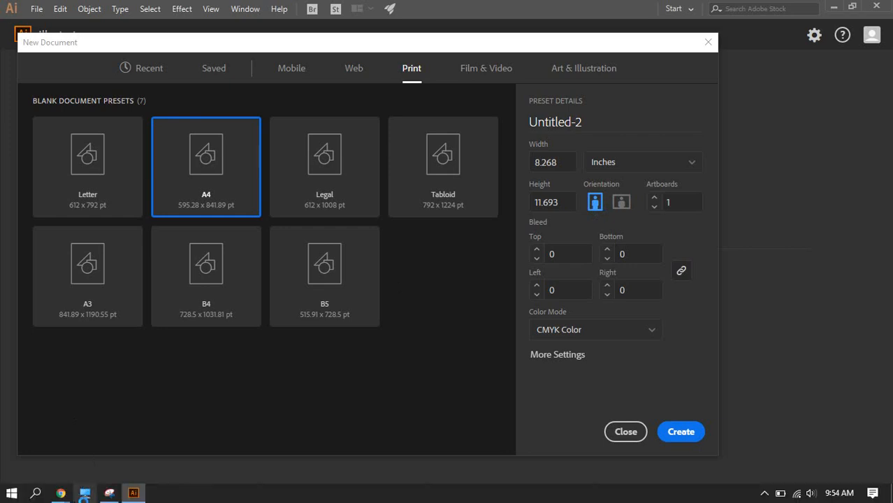
# - Switch to the Google Meet call in Chrome to check on the participants, and return to Illustrator
pyautogui.moveTo(61, 492)
pyautogui.click(57, 453)
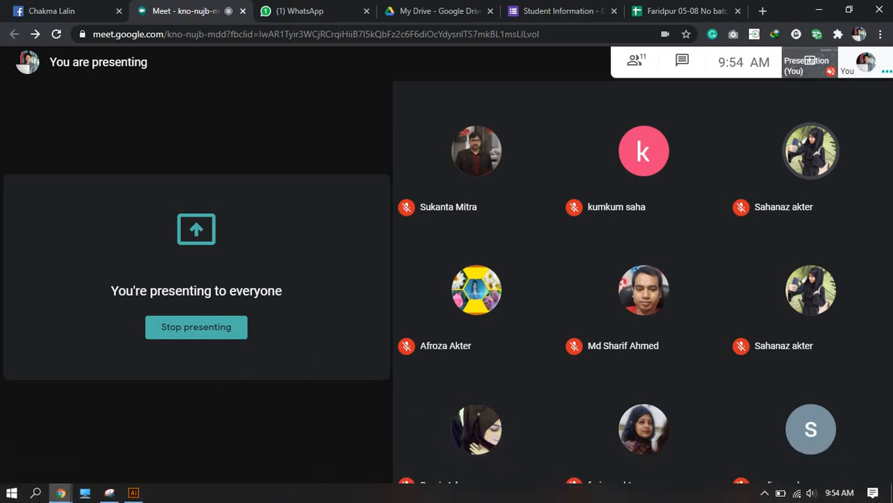
pyautogui.click(134, 493)
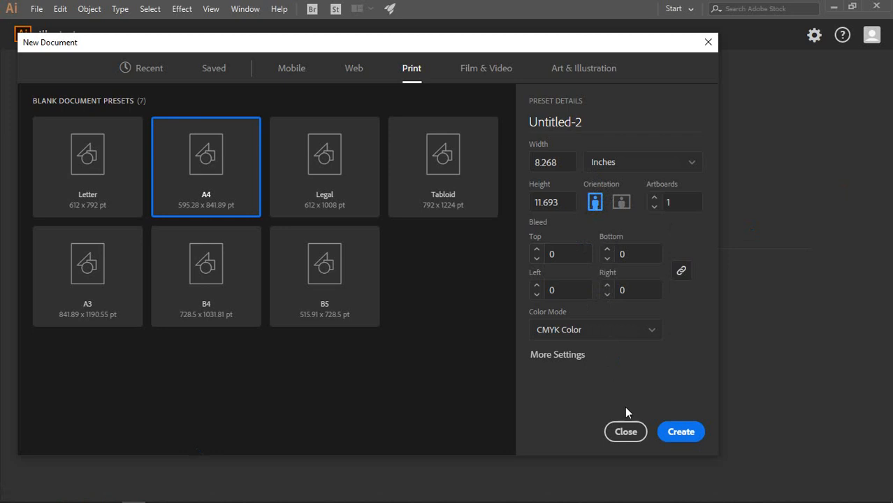
# - Create the A4 print document and switch to the Google Meet call in Chrome to attend to the participants
pyautogui.click(671, 432)
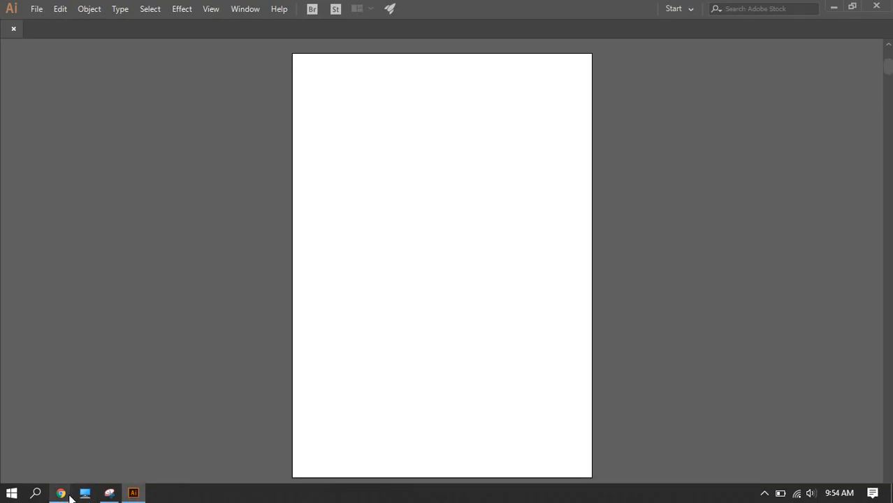
pyautogui.moveTo(61, 491)
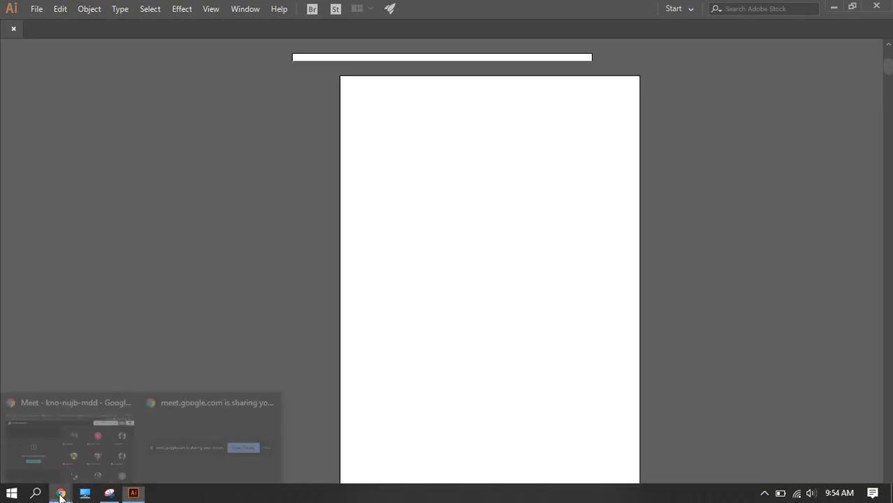
pyautogui.click(72, 430)
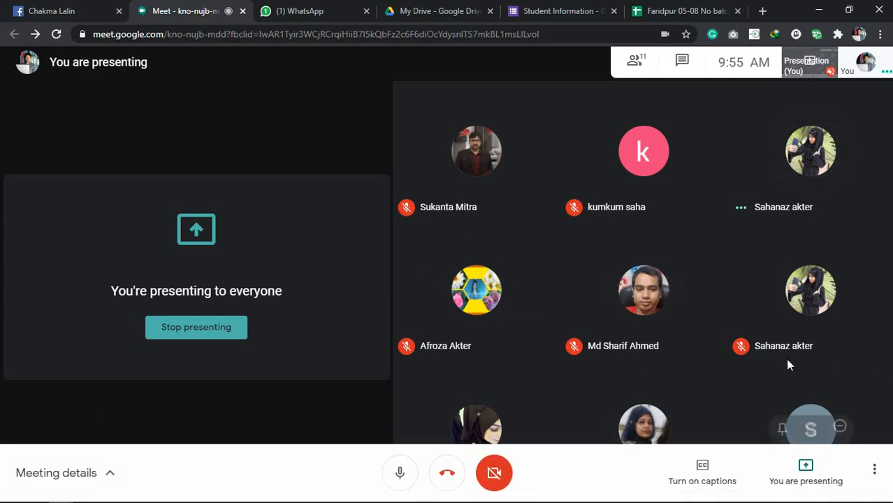
pyautogui.moveTo(474, 337)
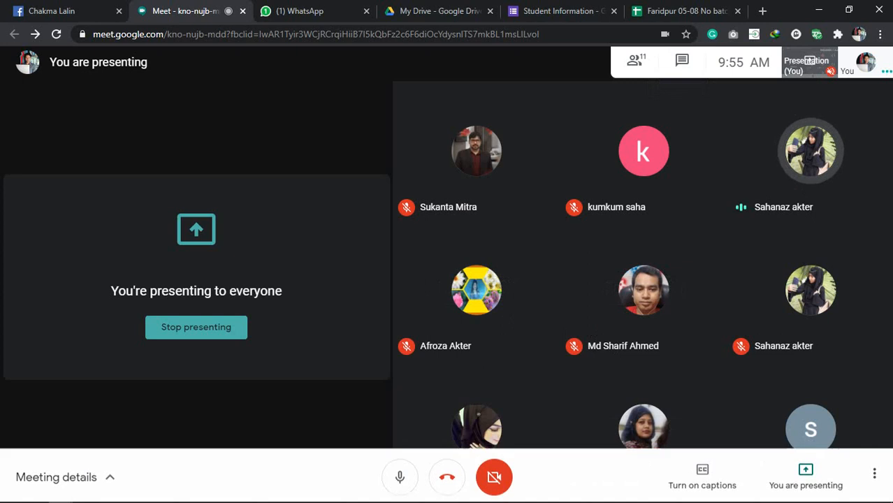
# - Review the Meet participant list, and in the Faridpur attendance sheet enter "p" under 03.08.2020 for the student with serial number 11
pyautogui.moveTo(140, 494)
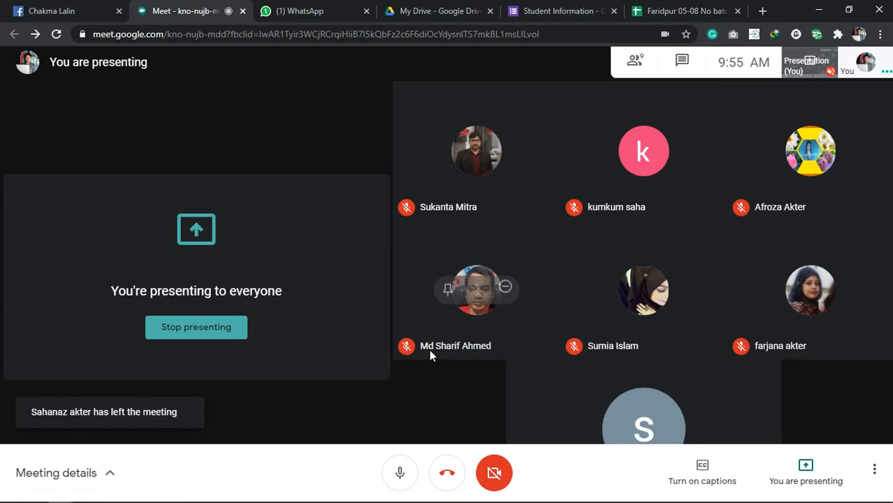
pyautogui.click(636, 62)
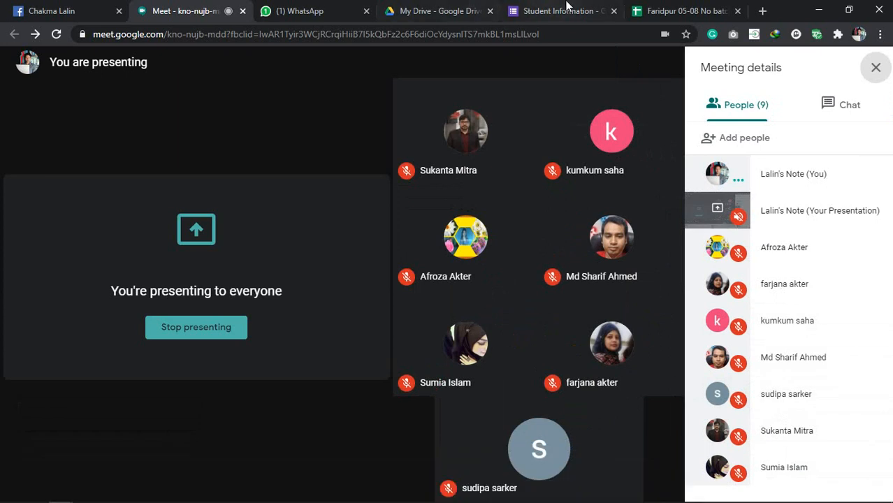
pyautogui.click(688, 8)
pyautogui.scroll(2, 282, 227)
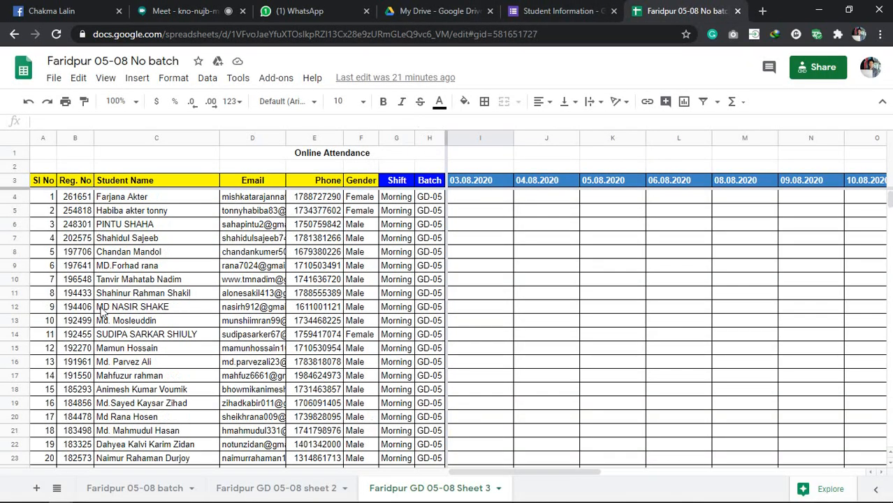
pyautogui.click(13, 334)
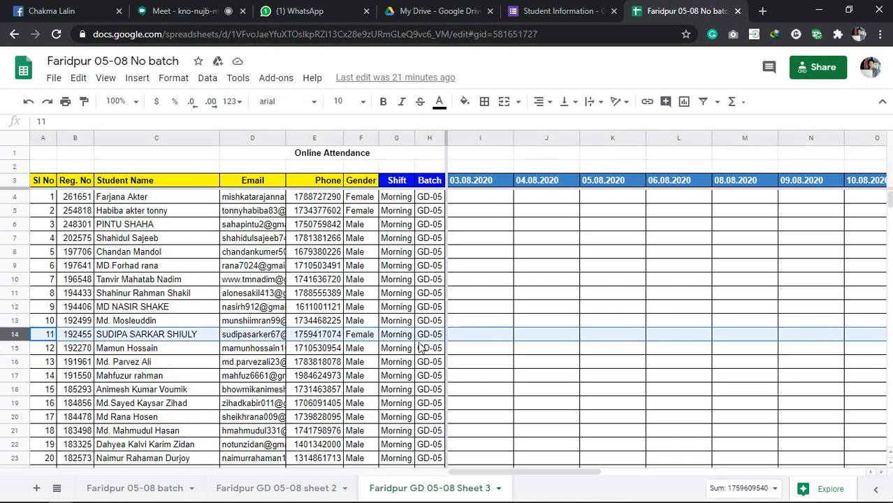
pyautogui.click(471, 339)
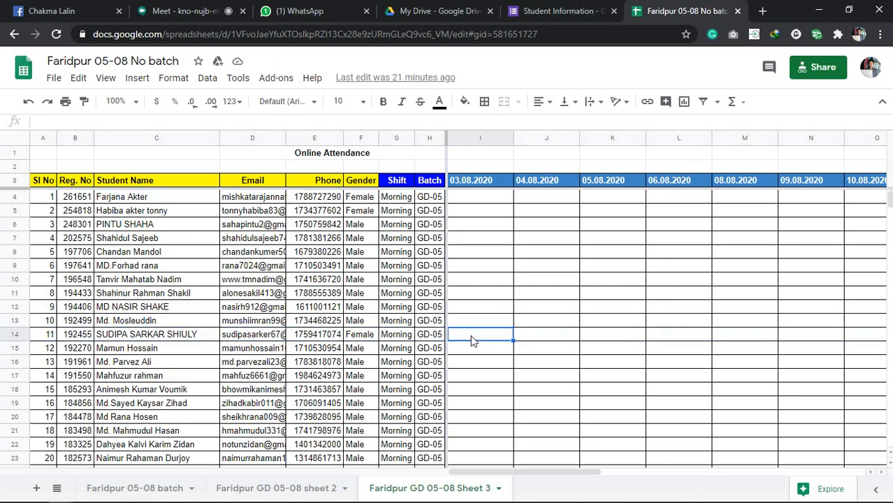
pyautogui.write('p')
pyautogui.click(485, 378)
# - Enter "p" under 03.08.2020 for the student with serial number 21
pyautogui.scroll(-3, 115, 401)
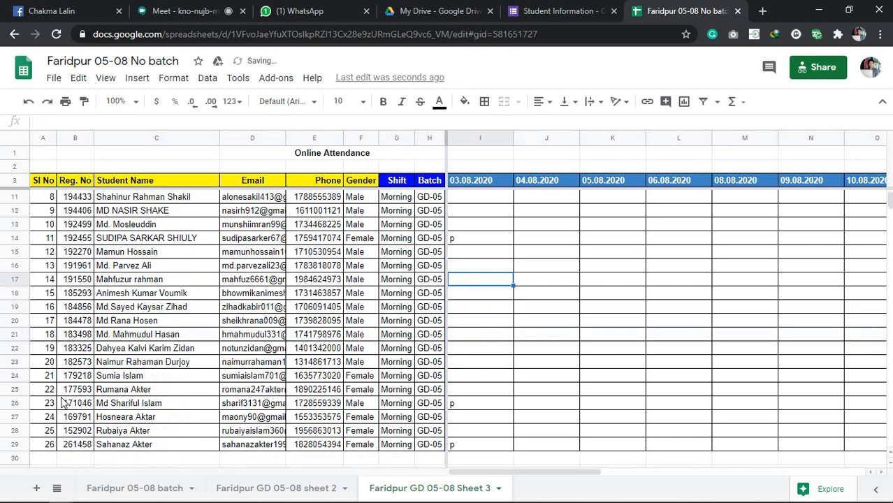
pyautogui.click(13, 375)
pyautogui.click(494, 378)
pyautogui.write('p')
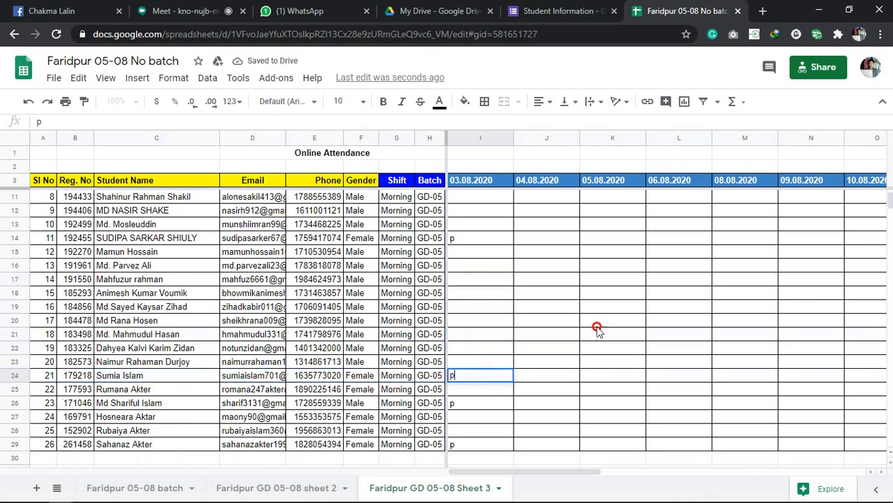
pyautogui.click(603, 323)
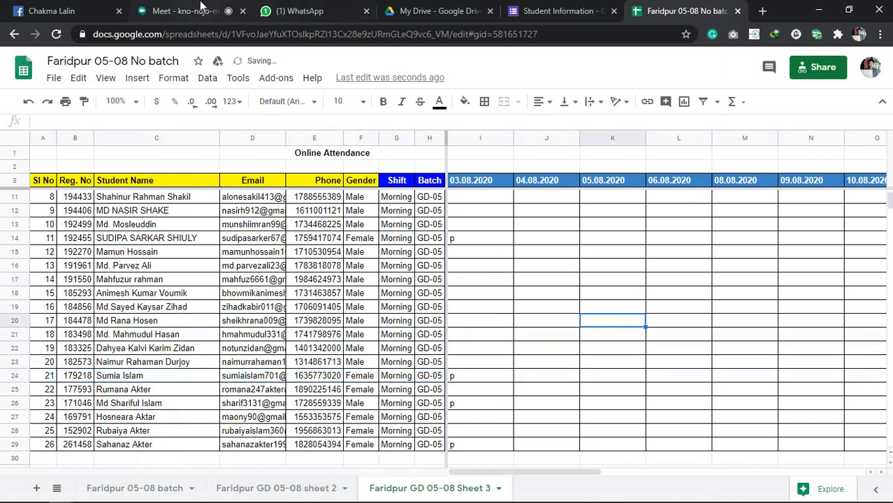
# - Recheck the Meet participant list and enter "p" under 03.08.2020 for the student with serial number 1
pyautogui.click(199, 10)
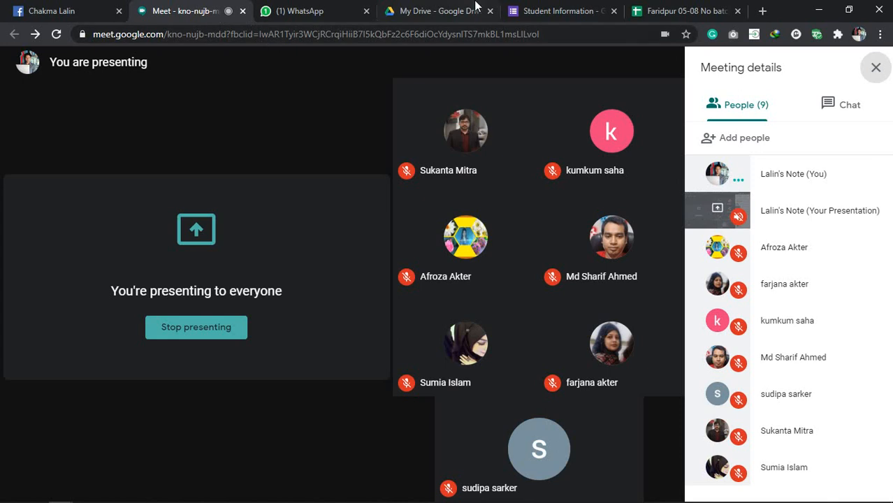
pyautogui.click(671, 10)
pyautogui.scroll(3, 80, 270)
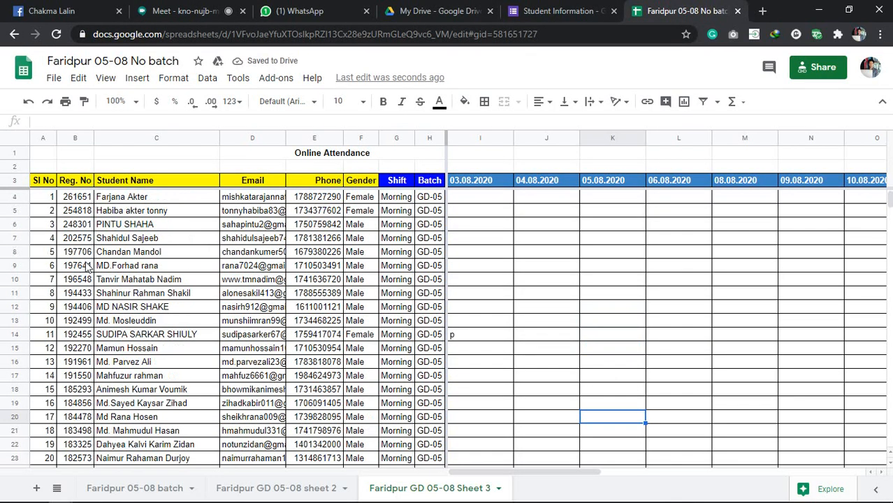
pyautogui.click(17, 199)
pyautogui.click(487, 199)
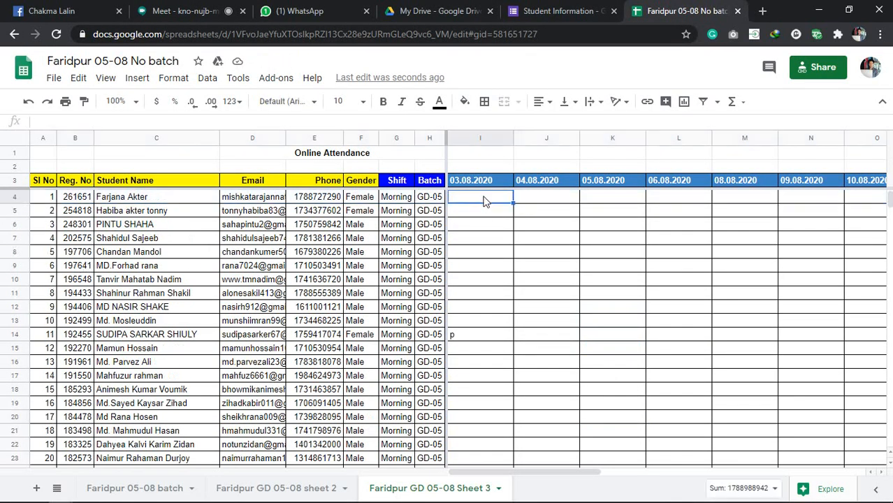
pyautogui.write('p')
pyautogui.click(496, 224)
# - Switch back through the Meet call to Illustrator and dismiss the Adobe Stock search tip
pyautogui.click(176, 11)
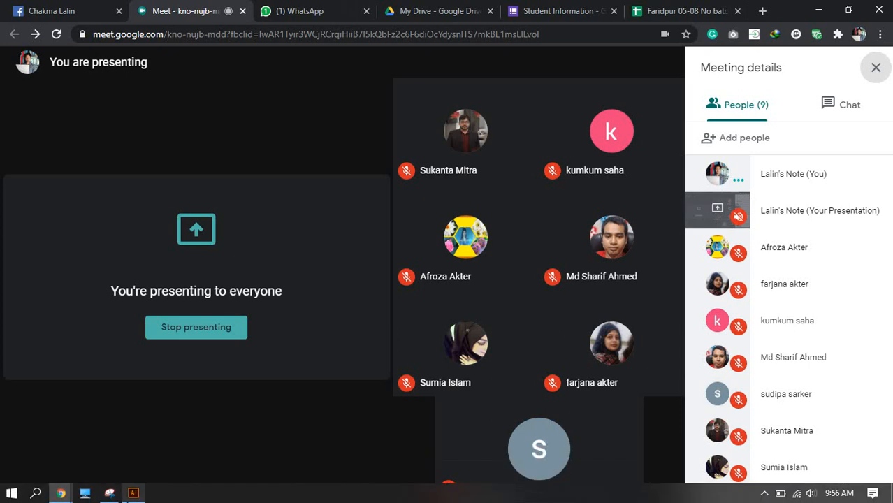
pyautogui.click(133, 492)
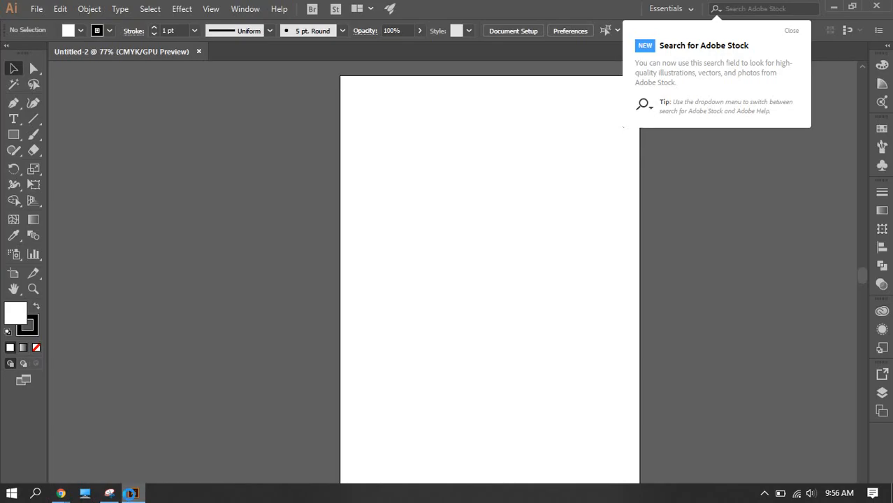
pyautogui.click(791, 33)
pyautogui.scroll(-3, 399, 295)
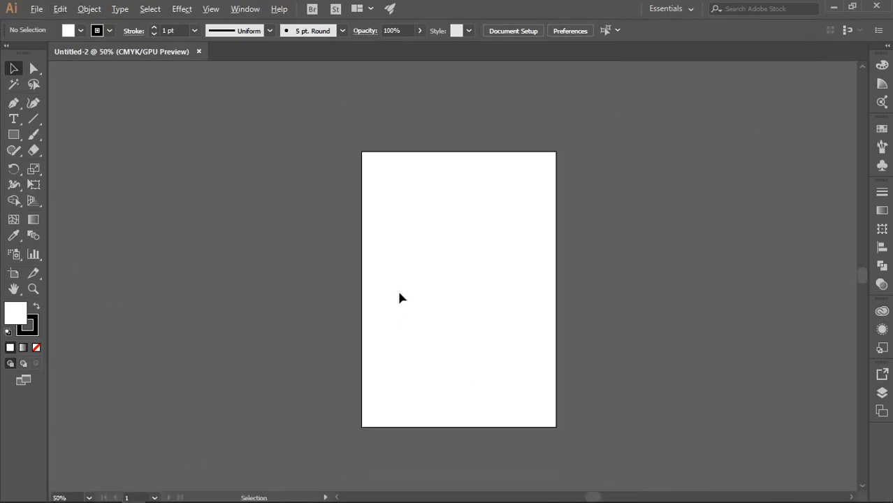
pyautogui.scroll(2, 420, 213)
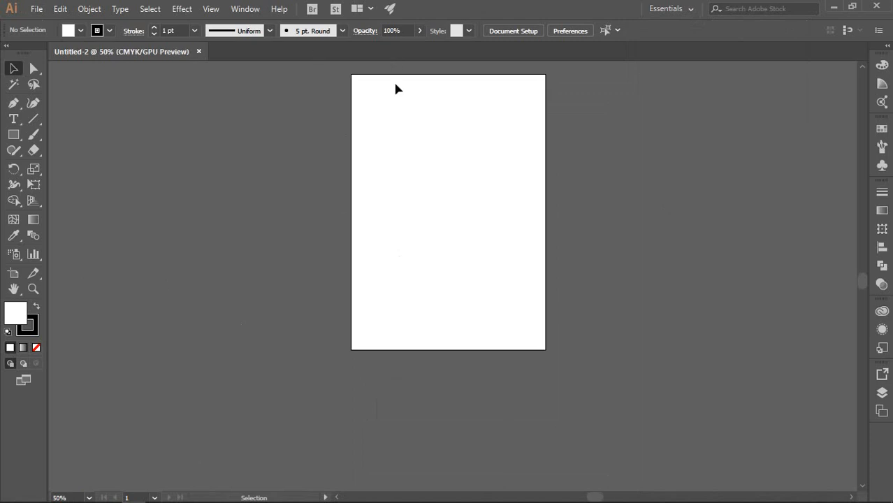
pyautogui.scroll(1, 395, 89)
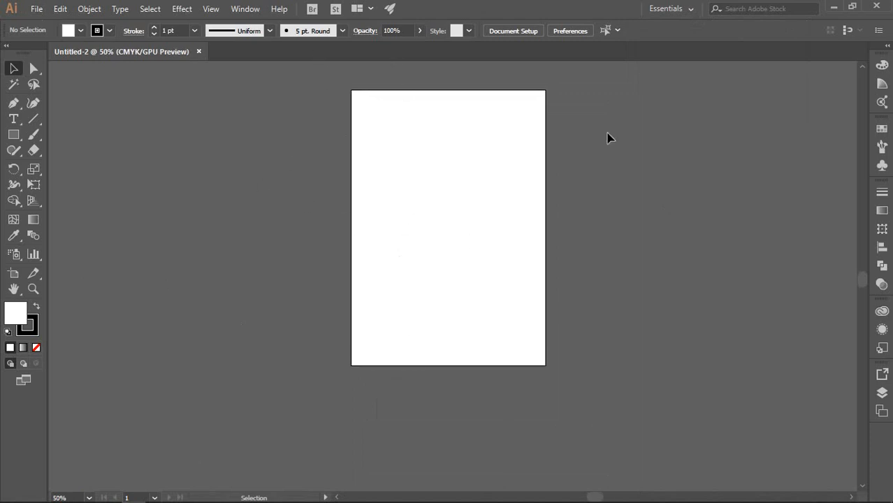
# - Edit the artboard from Document Setup and set its orientation to landscape in Artboard Options
pyautogui.click(523, 32)
pyautogui.moveTo(479, 98); pyautogui.dragTo(588, 94)
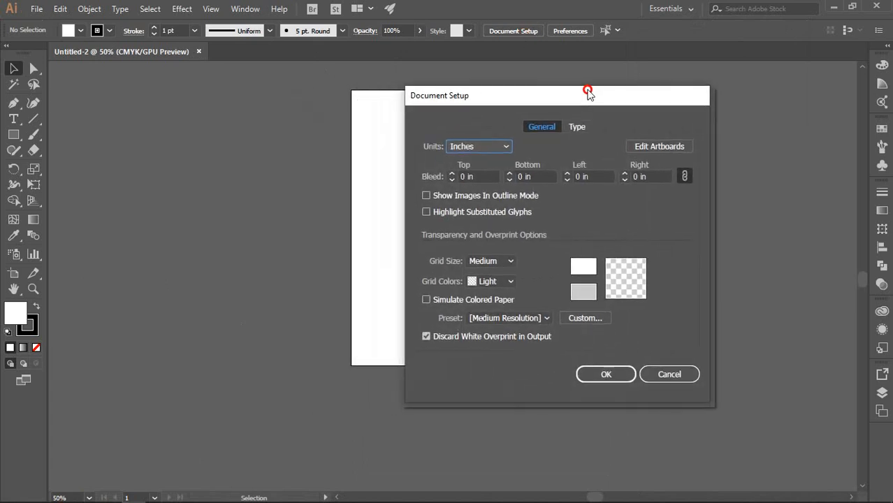
pyautogui.click(659, 146)
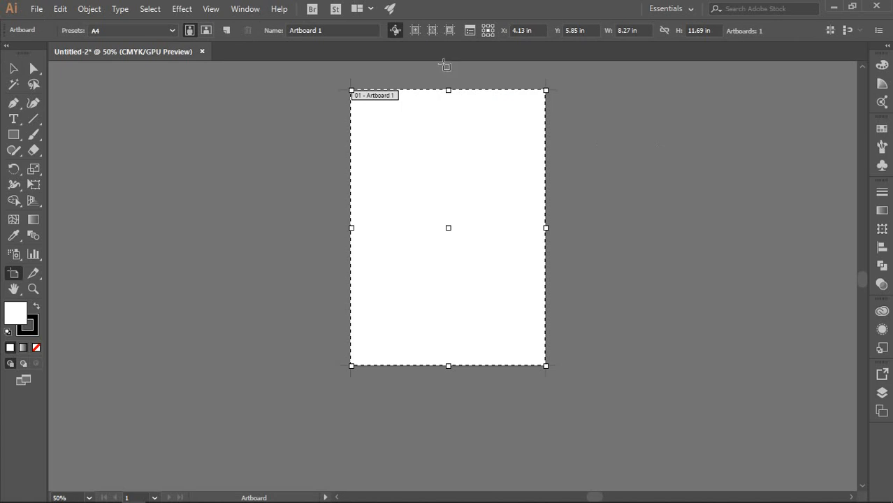
pyautogui.click(471, 31)
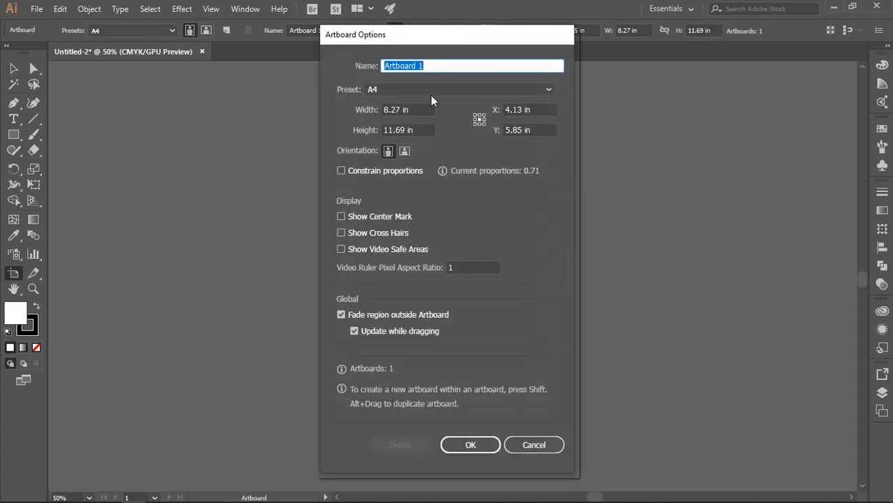
pyautogui.click(404, 150)
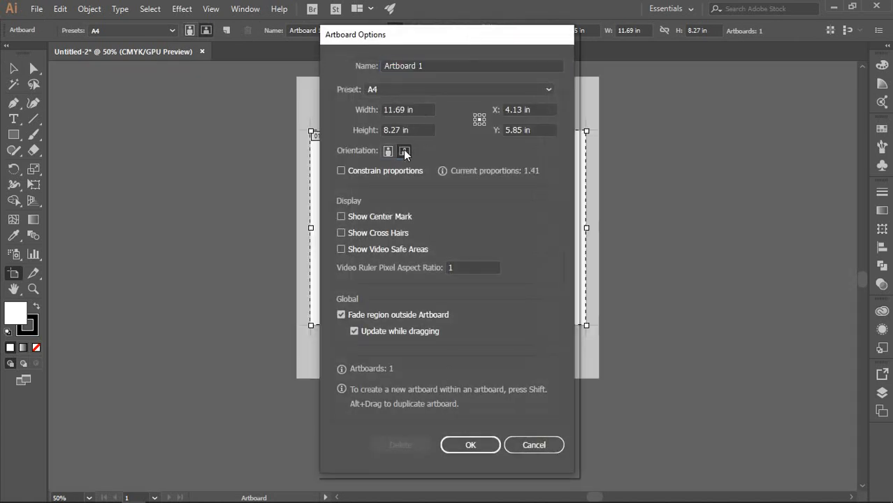
pyautogui.click(453, 445)
pyautogui.click(13, 68)
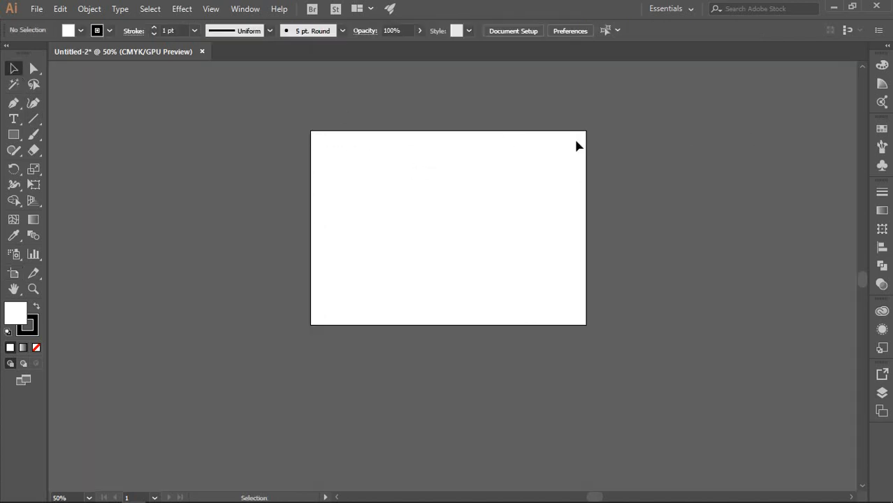
# - Close the Untitled-2 document without saving its changes
pyautogui.scroll(2, 433, 182)
pyautogui.scroll(-2, 388, 185)
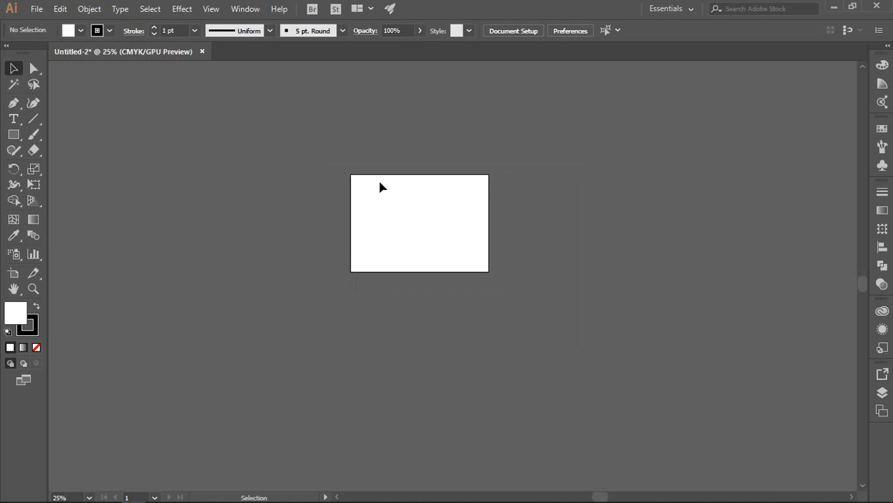
pyautogui.click(202, 51)
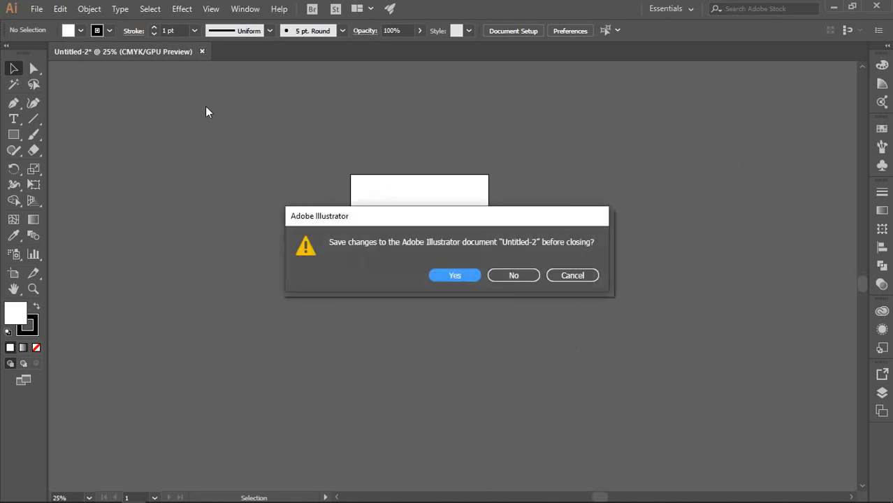
pyautogui.click(515, 275)
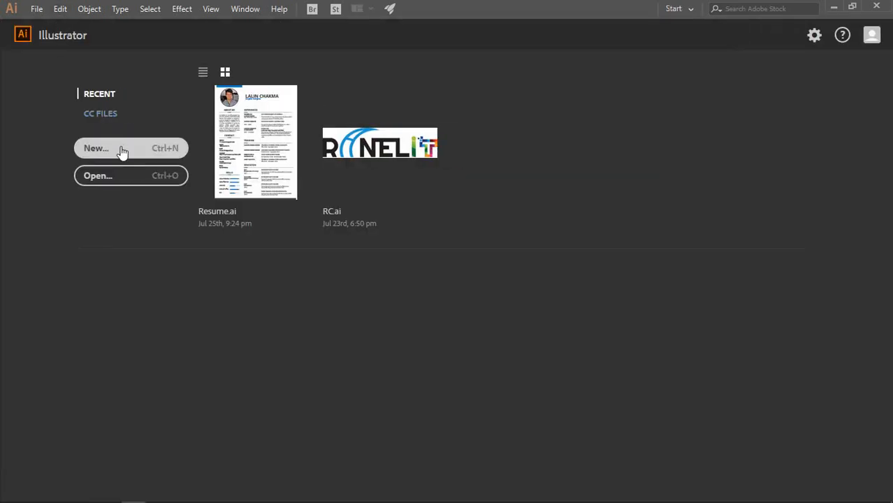
# - Create a new portrait A4 document in inches with two artboards and CMYK color mode
pyautogui.click(122, 152)
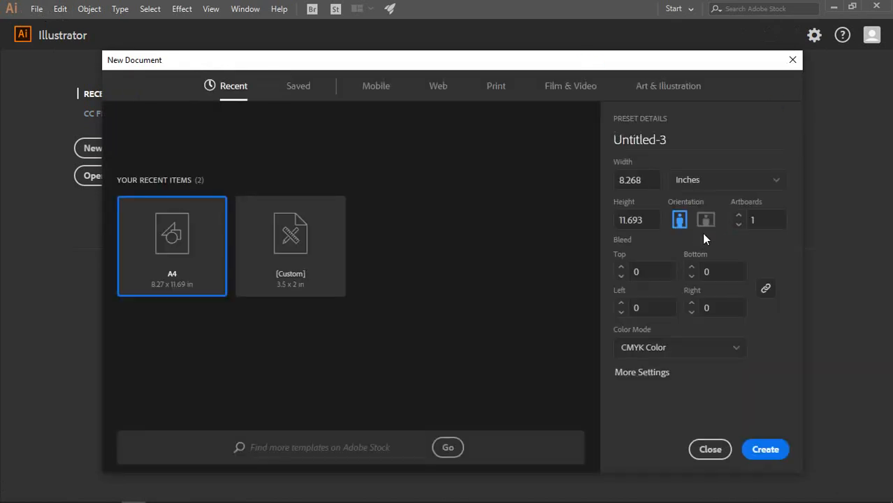
pyautogui.click(738, 216)
pyautogui.click(621, 267)
pyautogui.click(620, 276)
pyautogui.click(731, 346)
pyautogui.click(755, 454)
pyautogui.click(755, 454)
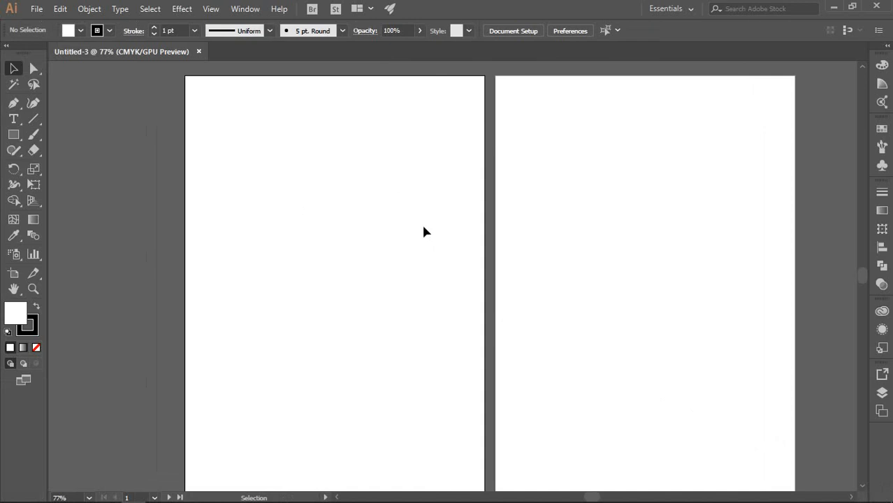
# - Examine the two A4 artboards side by side at several zoom levels
pyautogui.scroll(-3, 473, 239)
pyautogui.scroll(-3, 472, 200)
pyautogui.scroll(2, 500, 185)
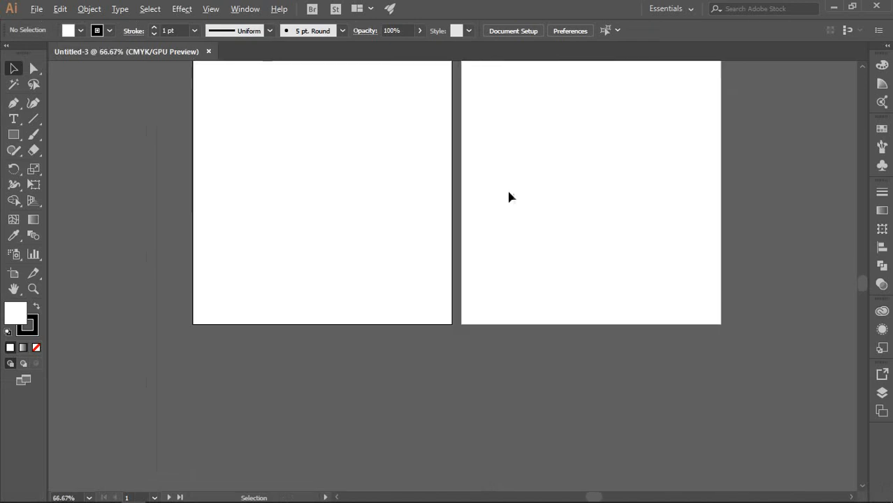
pyautogui.scroll(-3, 552, 238)
pyautogui.scroll(1, 557, 245)
pyautogui.scroll(1, 527, 146)
pyautogui.scroll(1, 528, 148)
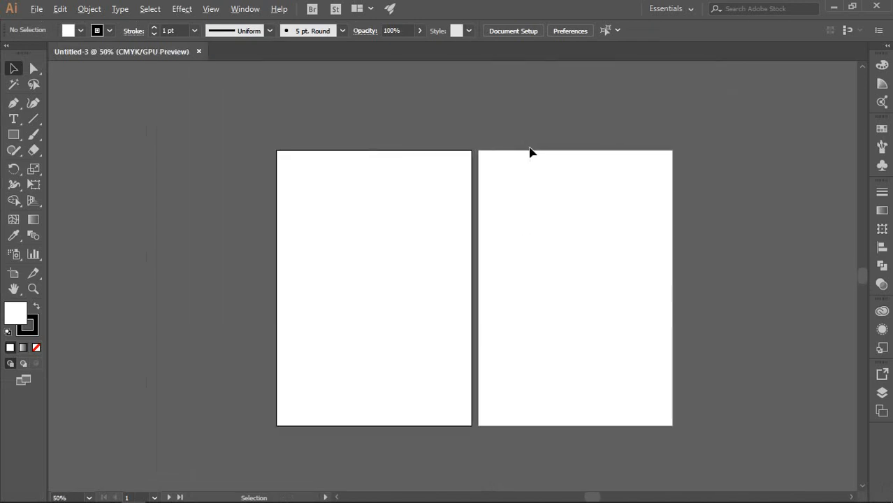
pyautogui.scroll(-3, 547, 191)
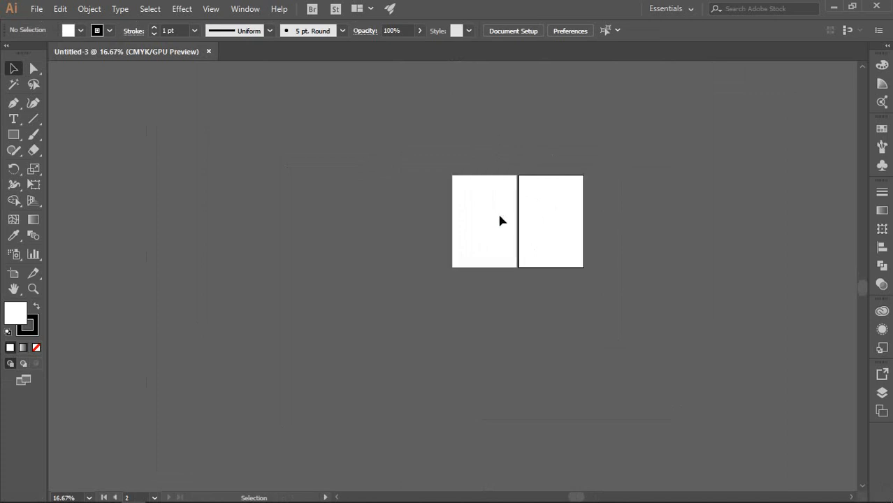
pyautogui.scroll(3, 594, 198)
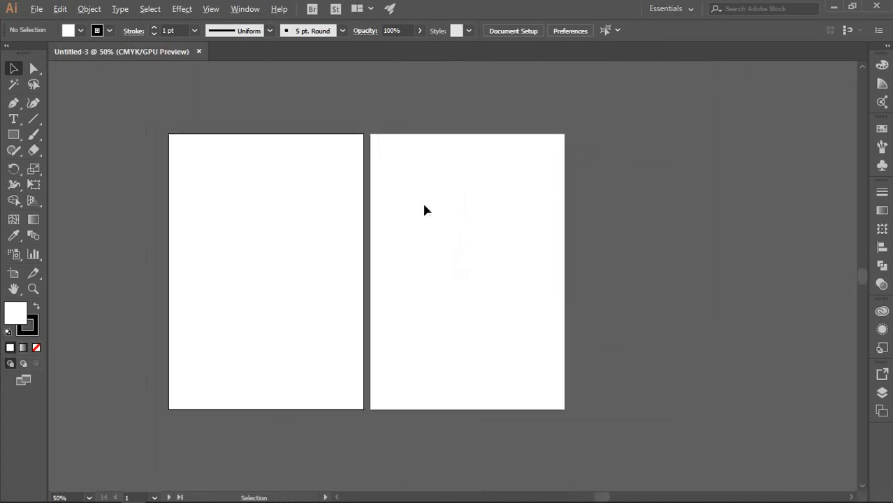
pyautogui.scroll(-1, 425, 204)
pyautogui.scroll(1, 390, 184)
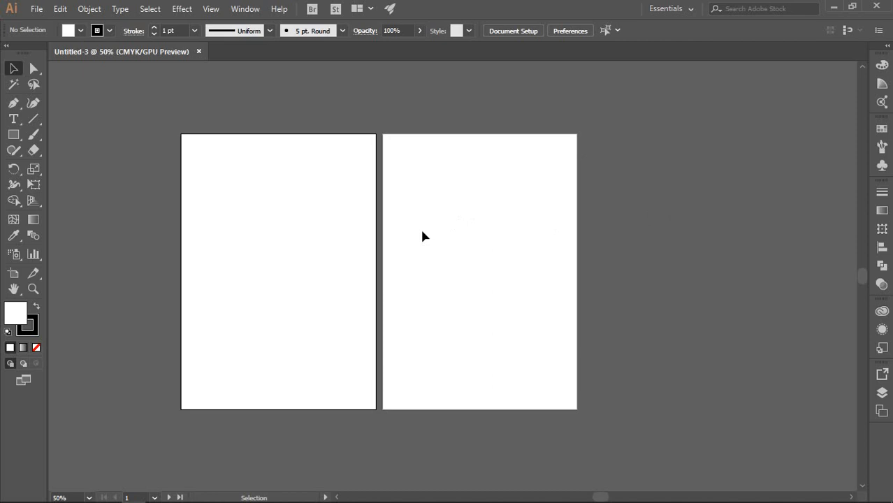
pyautogui.scroll(-2, 476, 277)
pyautogui.scroll(3, 476, 279)
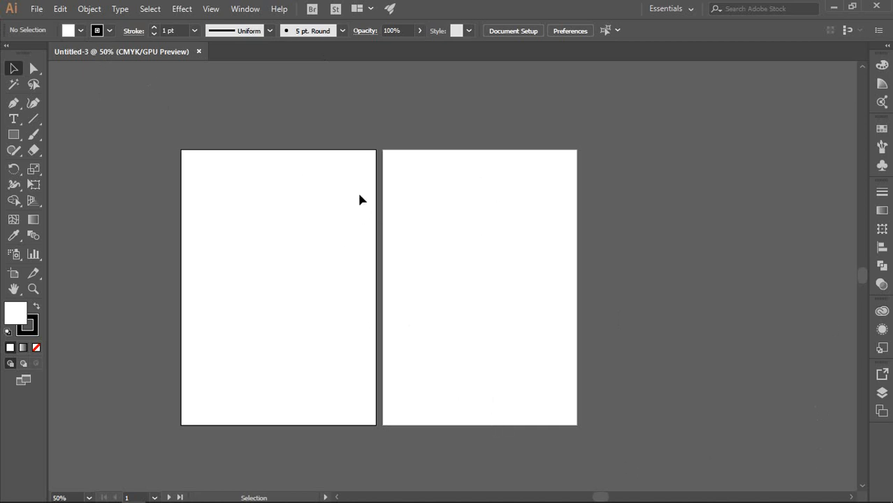
# - Make the second artboard active and put it into editing with the Artboard tool
pyautogui.click(523, 258)
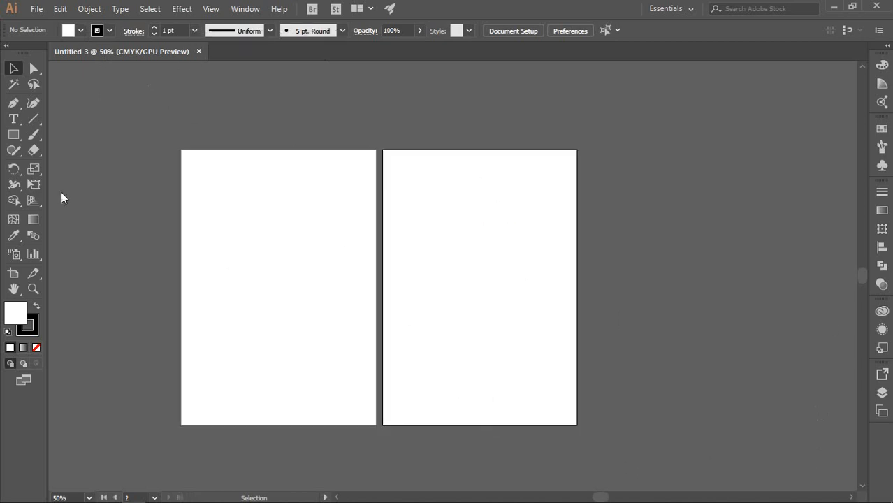
pyautogui.click(34, 68)
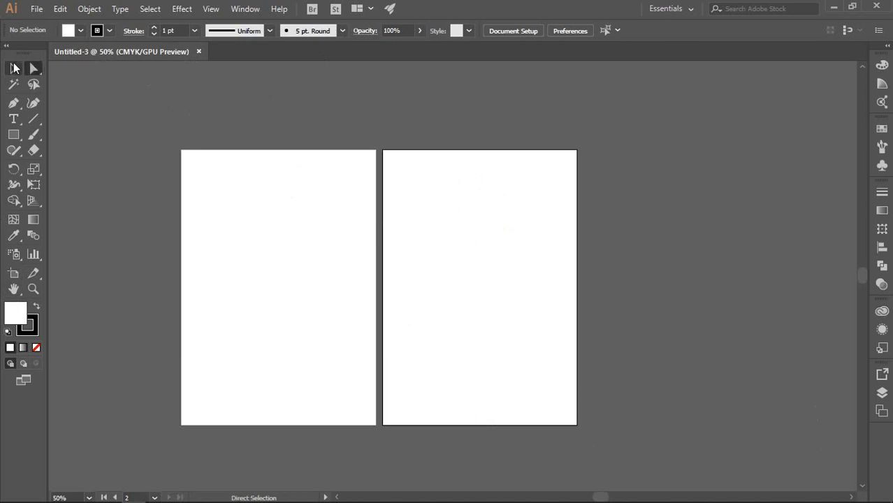
pyautogui.click(14, 274)
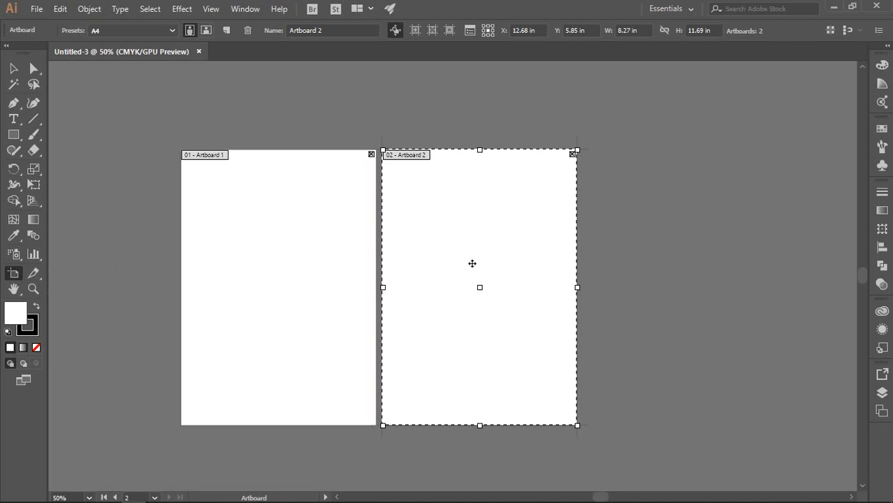
# - Delete the second artboard and close the Untitled-3 document without saving its changes
pyautogui.press('Delete')
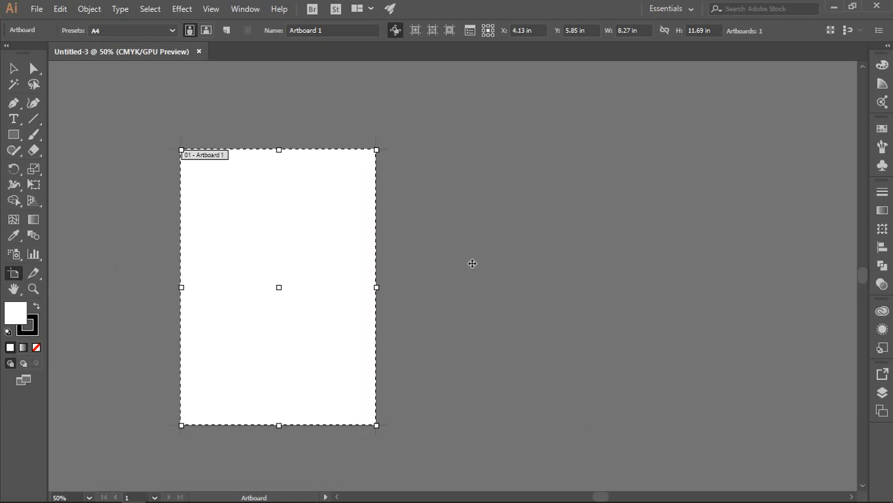
pyautogui.click(14, 69)
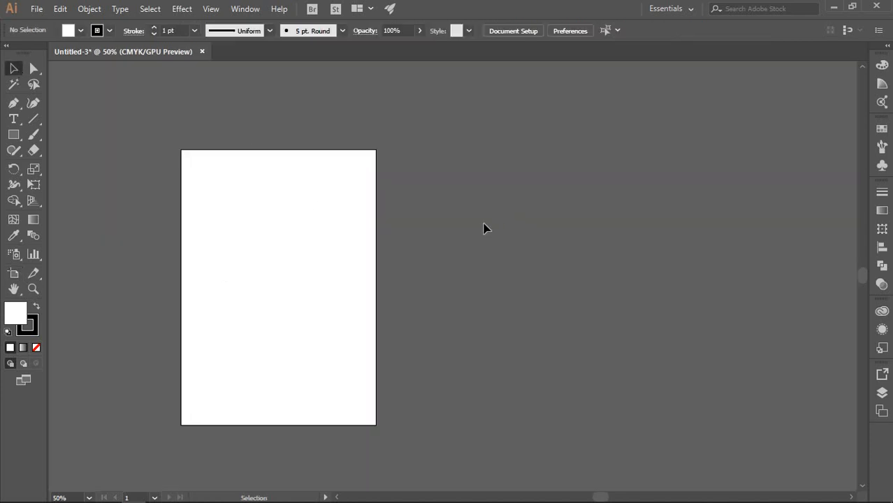
pyautogui.moveTo(425, 233); pyautogui.dragTo(552, 208)
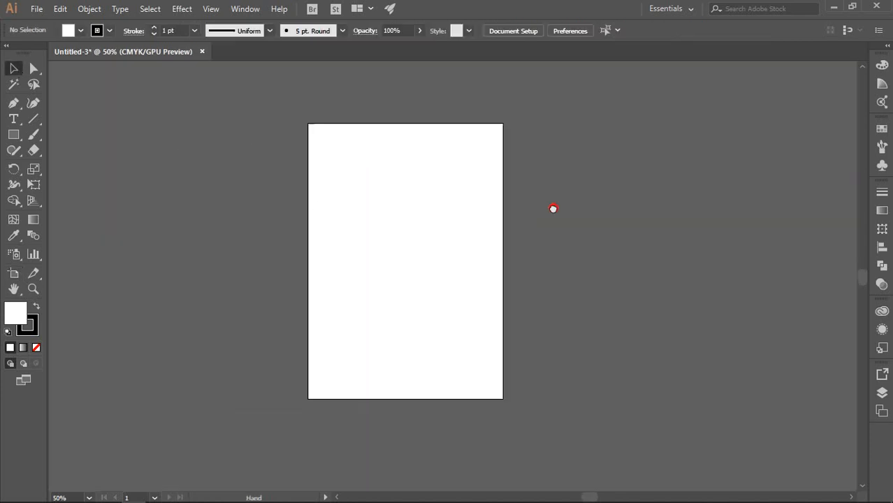
pyautogui.click(202, 51)
pyautogui.click(492, 273)
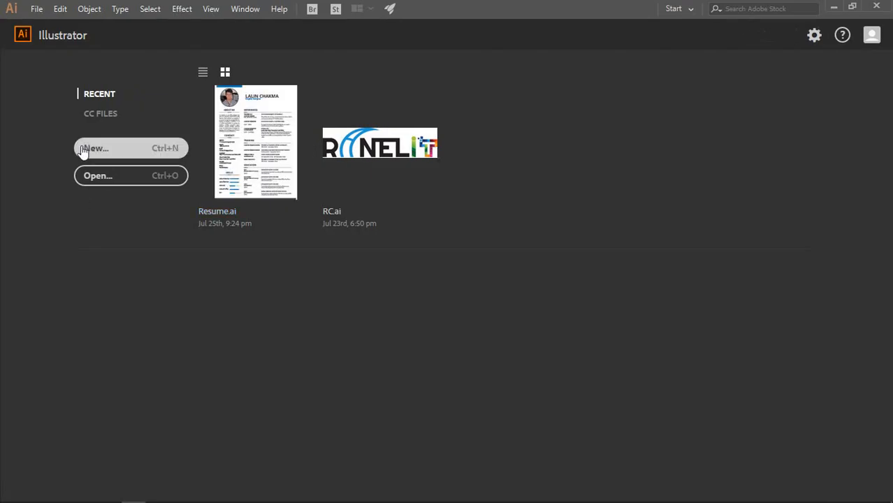
# - Create a new landscape A4 document in inches with one artboard and CMYK color mode
pyautogui.click(83, 149)
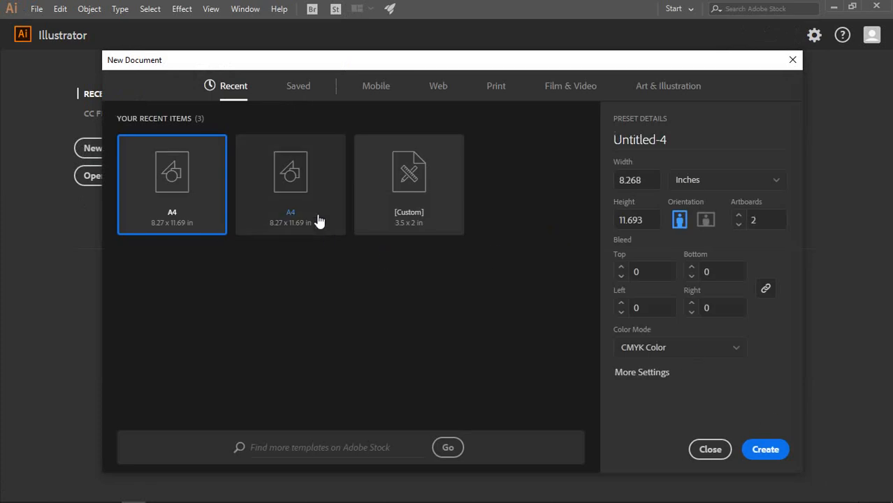
pyautogui.click(284, 180)
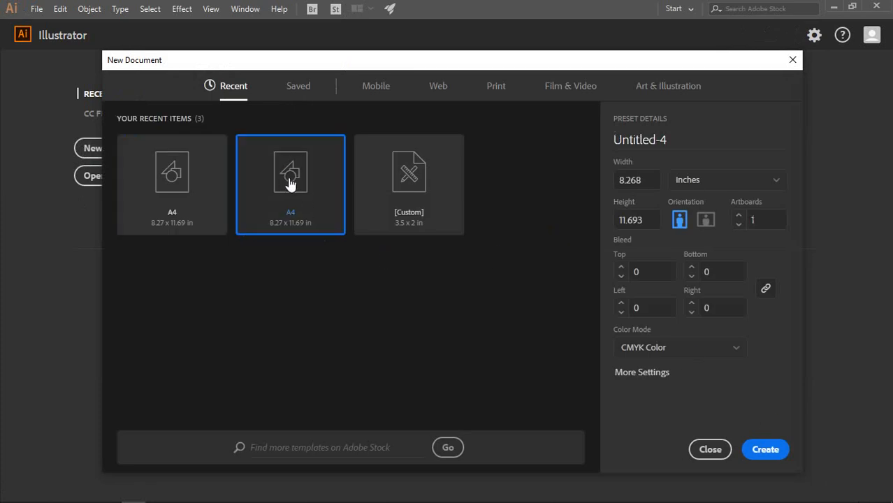
pyautogui.click(706, 221)
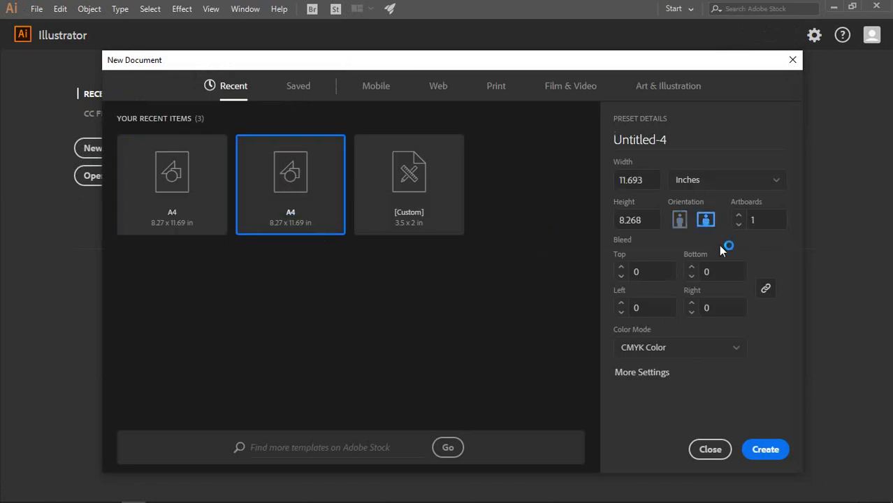
pyautogui.click(768, 450)
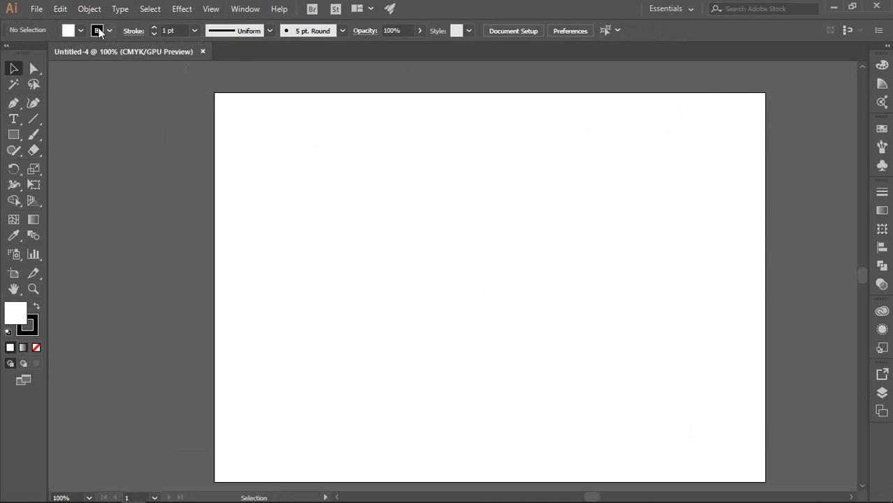
pyautogui.click(34, 72)
pyautogui.click(13, 68)
pyautogui.click(15, 135)
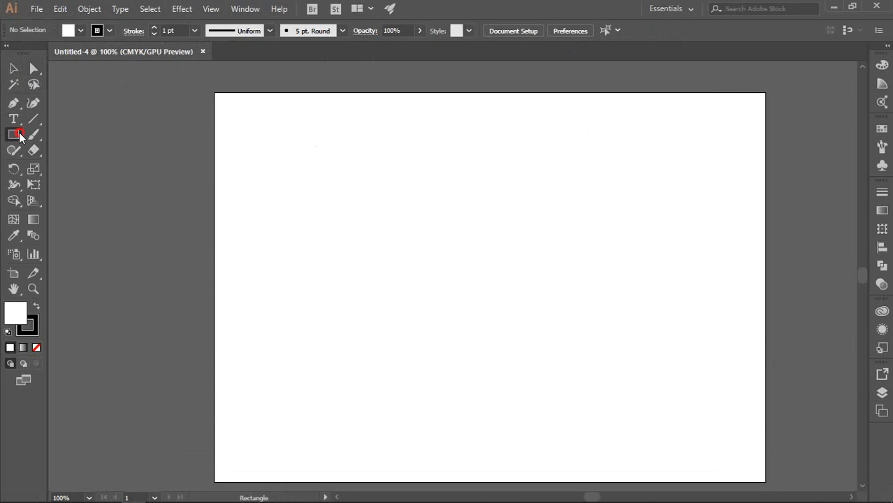
pyautogui.click(14, 68)
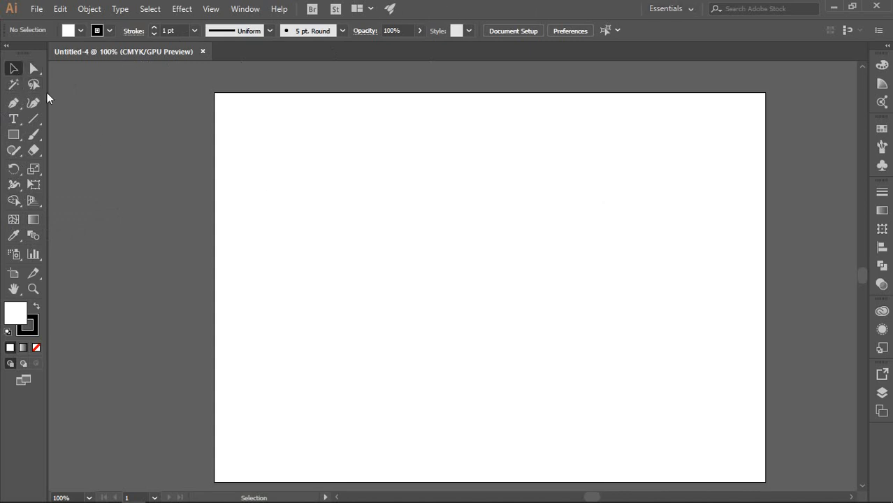
# - Draw a rectangle in the artboard's upper-left area, starting at about X 1.9 in, Y 0.7 in
pyautogui.click(13, 135)
pyautogui.moveTo(301, 126); pyautogui.dragTo(515, 258)
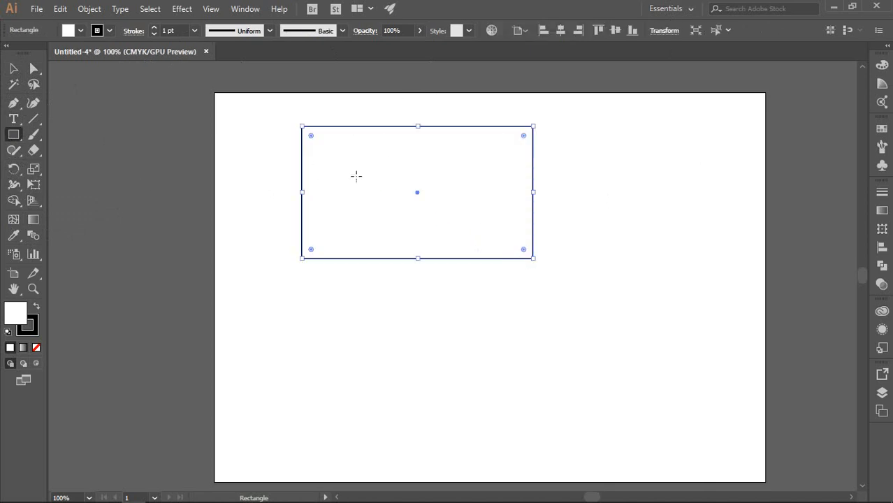
pyautogui.click(12, 70)
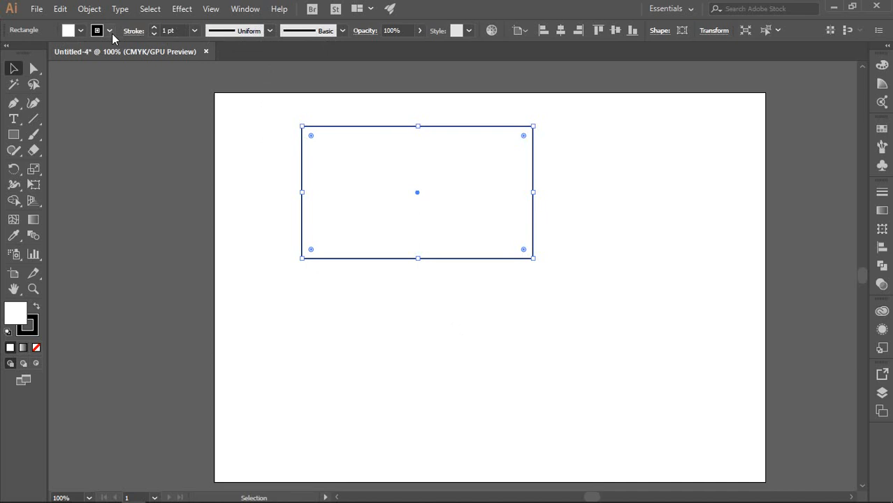
pyautogui.click(13, 236)
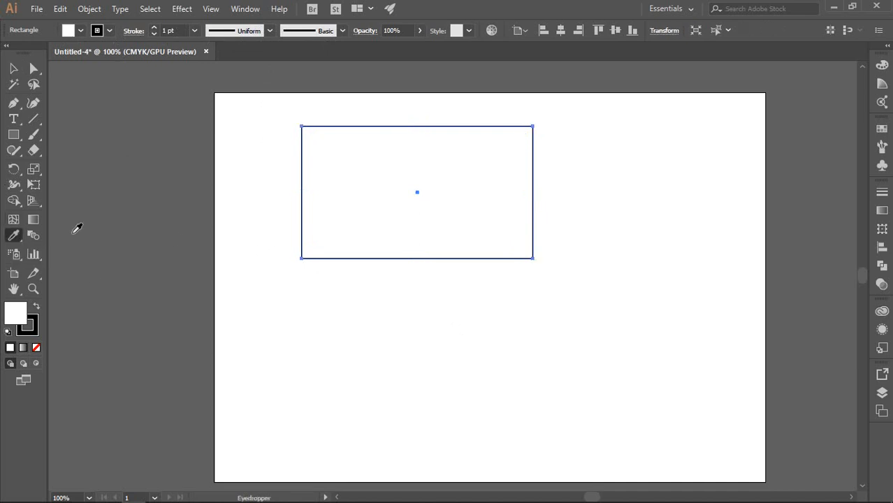
# - Move the rectangle's upper-left anchor point outward to about X 0.92 in, Y 0.58 in with Direct Selection
pyautogui.click(33, 68)
pyautogui.click(289, 143)
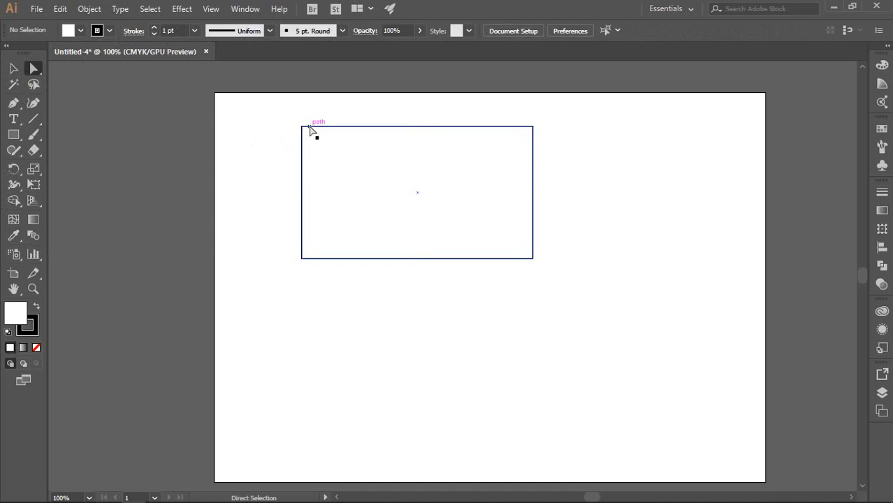
pyautogui.click(302, 127)
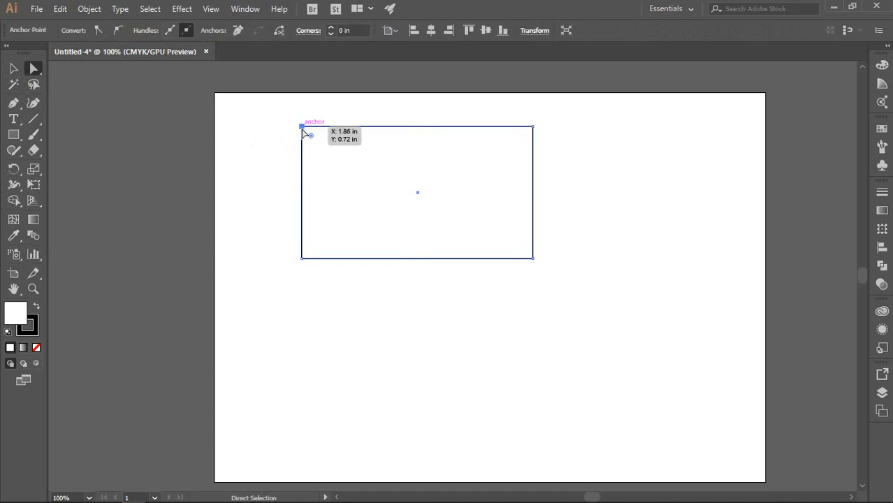
pyautogui.moveTo(302, 127); pyautogui.dragTo(257, 120)
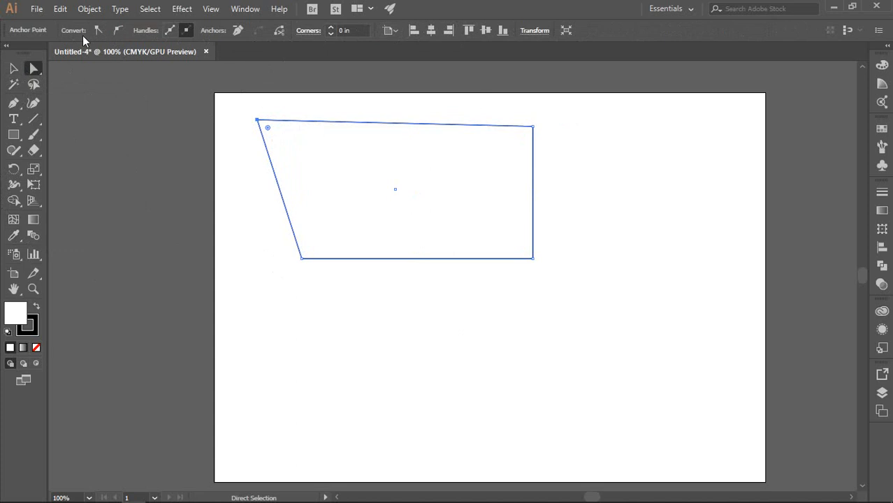
# - Convert the moved anchor point to smooth, shift it inward and convert it back to a corner
pyautogui.click(122, 33)
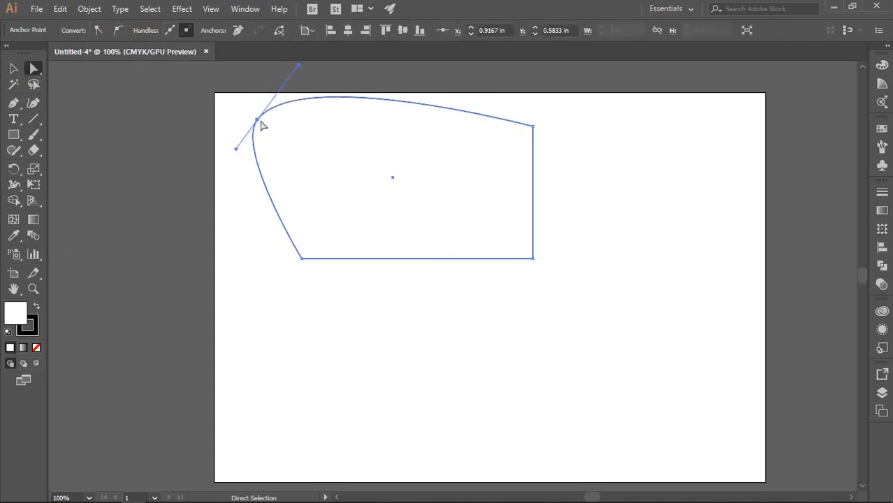
pyautogui.moveTo(258, 120); pyautogui.dragTo(280, 150)
pyautogui.click(99, 30)
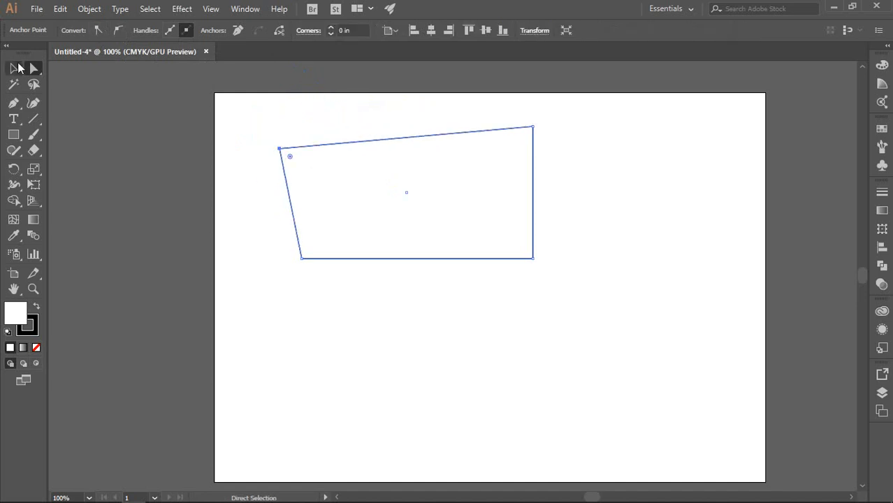
# - Select the whole reshaped rectangle and delete it from the artboard
pyautogui.click(17, 67)
pyautogui.click(455, 339)
pyautogui.click(466, 215)
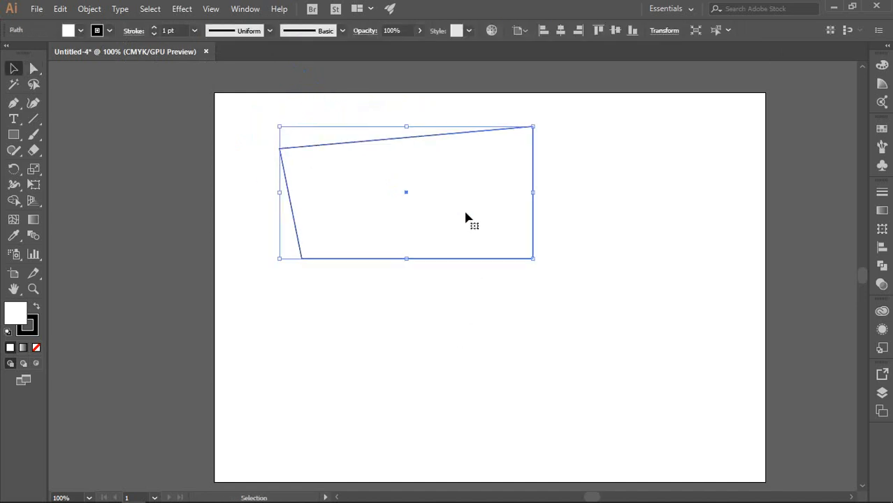
pyautogui.press('Delete')
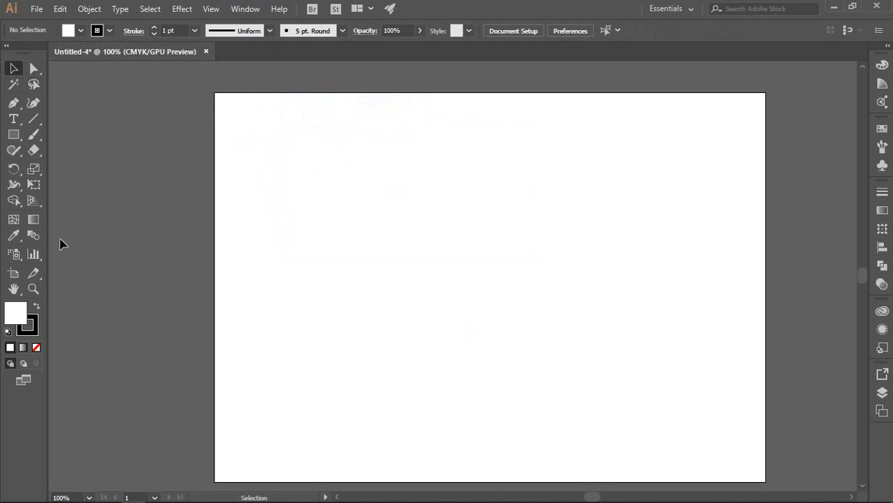
pyautogui.click(34, 68)
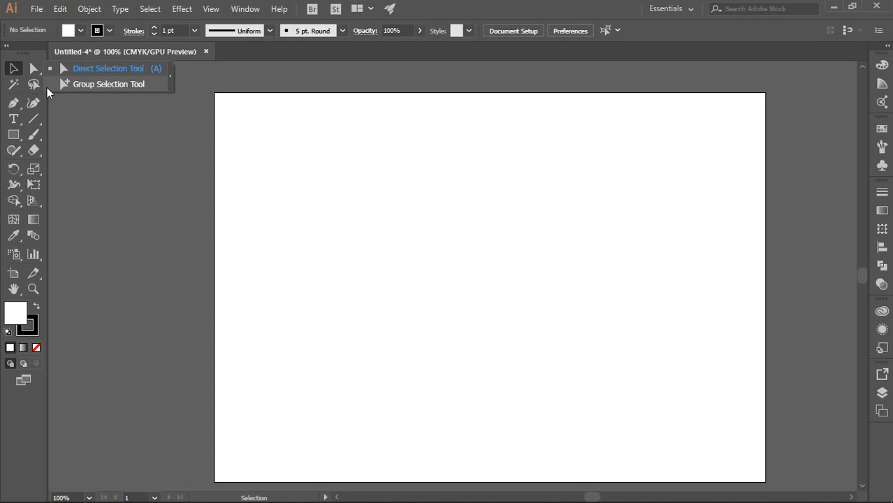
pyautogui.click(14, 103)
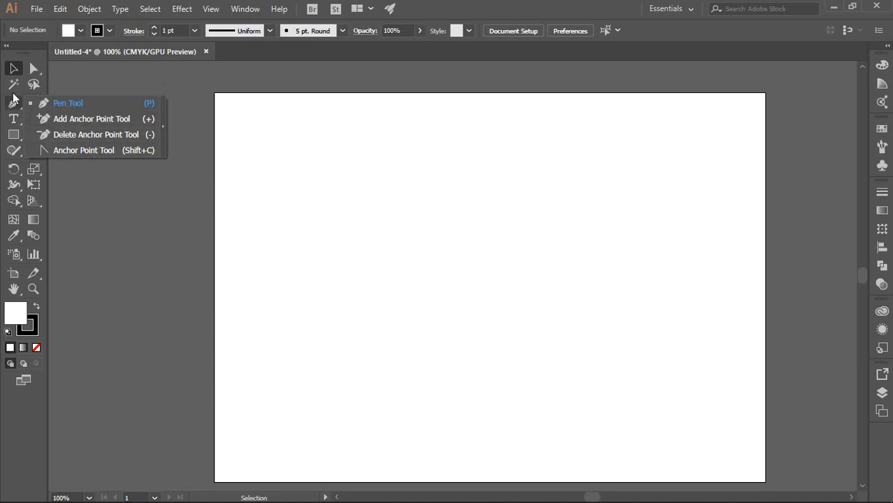
# - Switch to the Google Meet window to check the class participants, and return to Illustrator
pyautogui.click(61, 492)
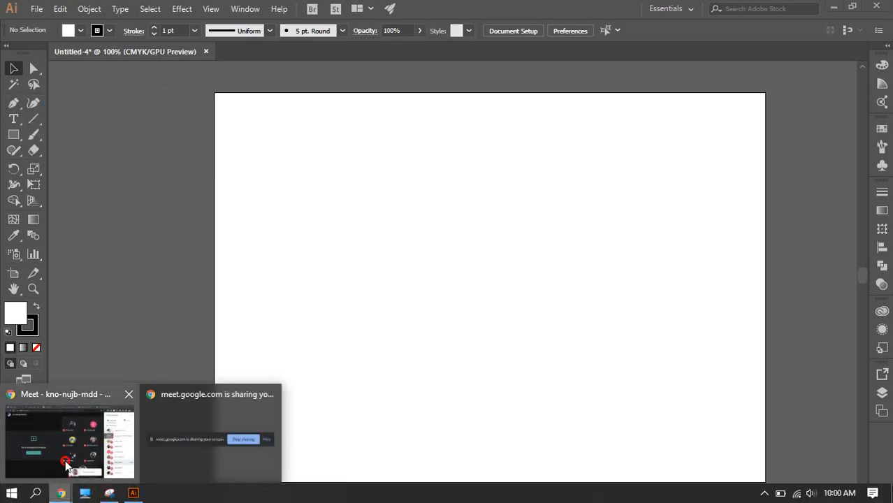
pyautogui.click(68, 464)
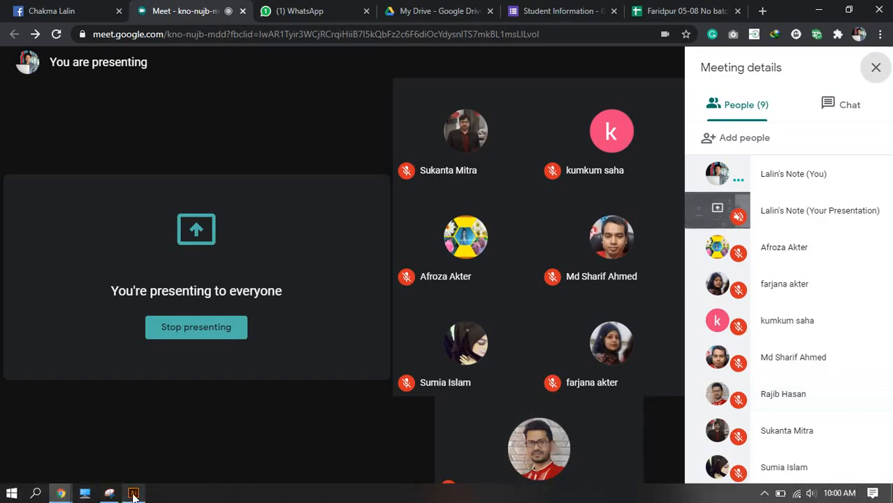
pyautogui.click(132, 493)
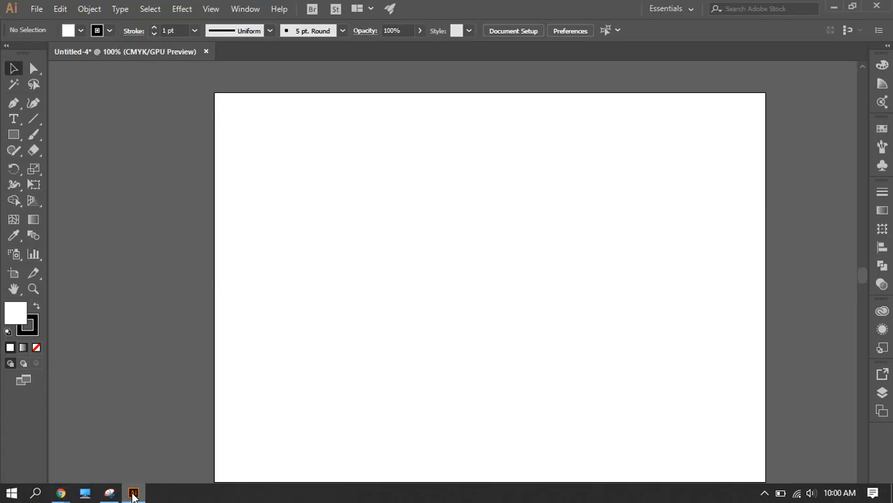
pyautogui.click(16, 121)
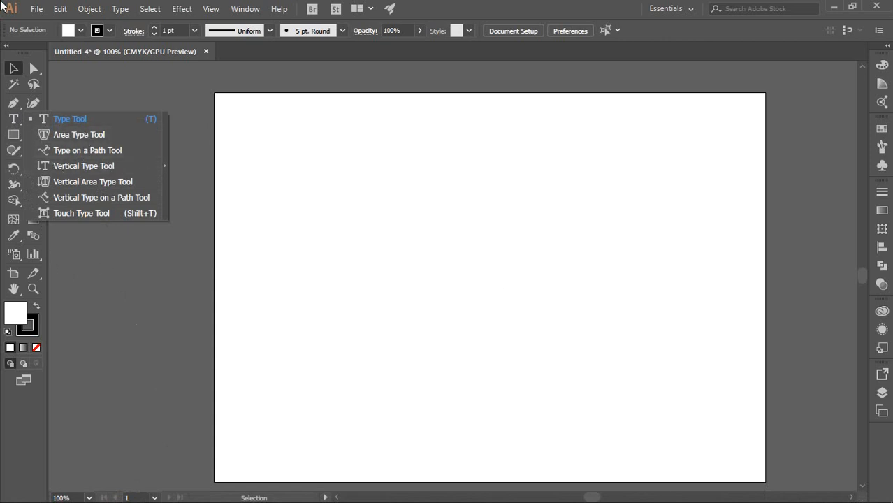
pyautogui.click(16, 119)
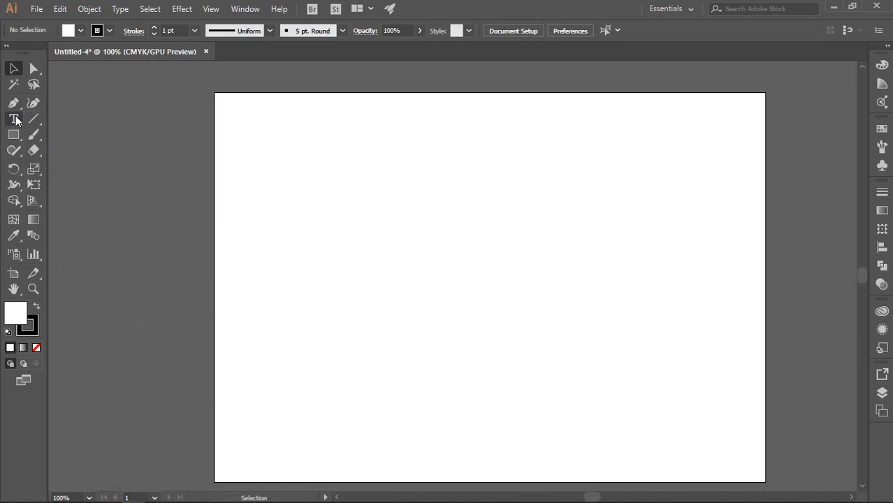
# - Draw a spiral in the upper-left area of the artboard with the Spiral tool and deselect it
pyautogui.click(31, 124)
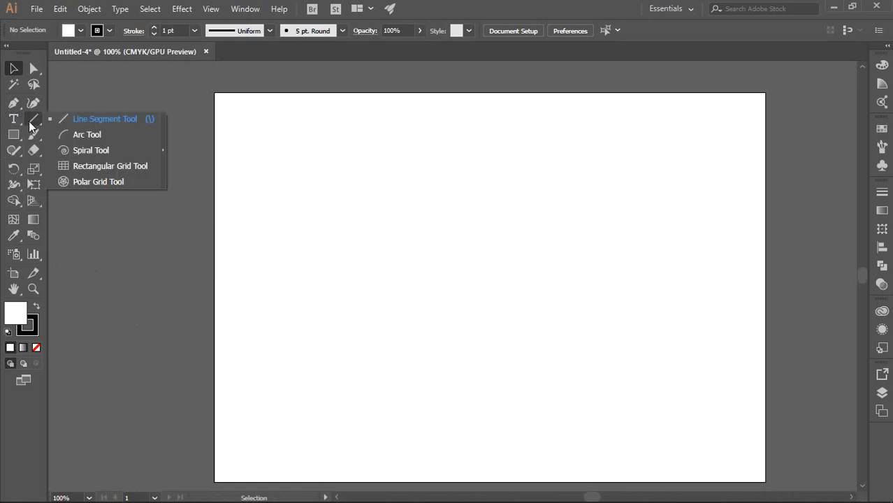
pyautogui.click(70, 152)
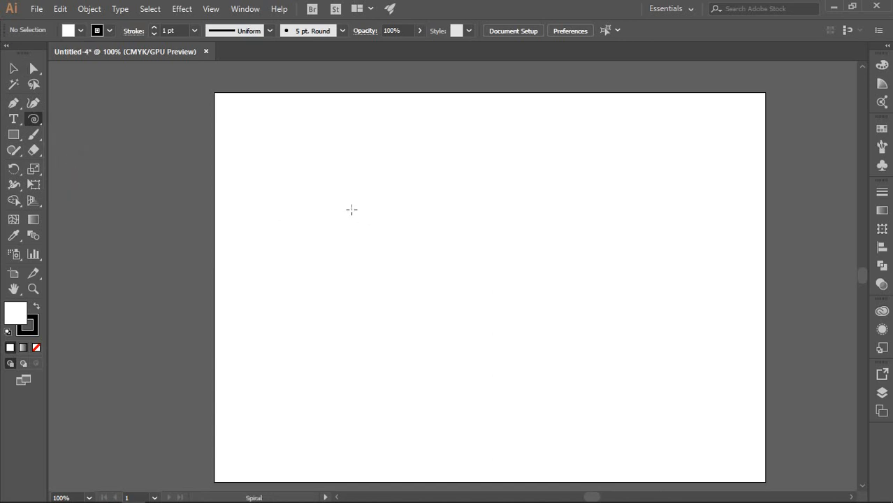
pyautogui.moveTo(339, 178); pyautogui.dragTo(407, 242)
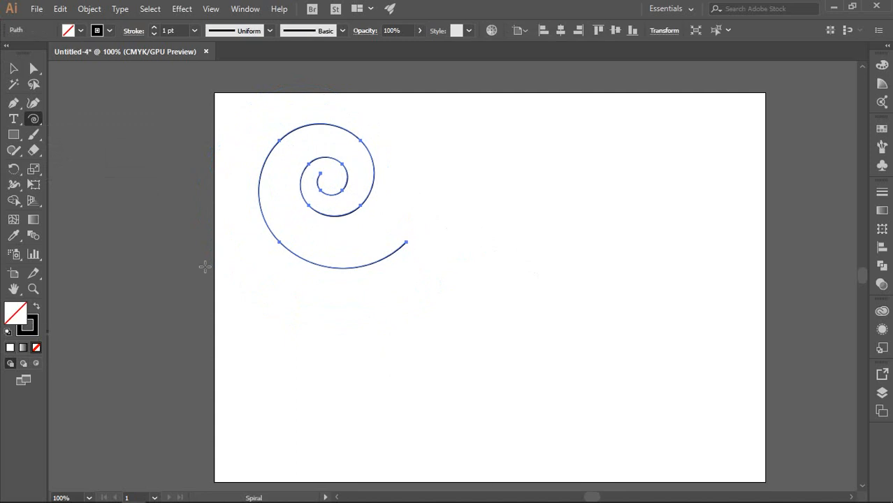
pyautogui.click(13, 68)
pyautogui.click(474, 189)
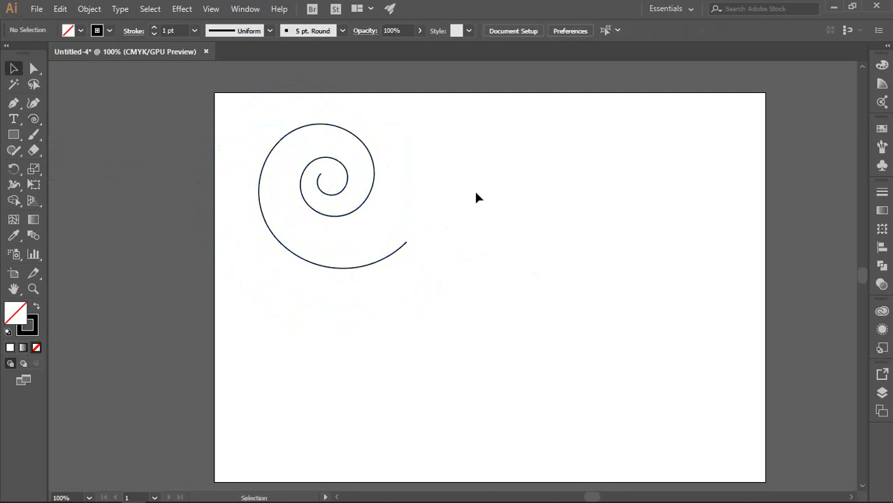
# - Select the entire spiral and delete it from the artboard
pyautogui.click(256, 116)
pyautogui.moveTo(257, 116); pyautogui.dragTo(538, 322)
pyautogui.press('Delete')
# - Draw a rectangle near the centre of the artboard and give it a solid white fill
pyautogui.press('m')
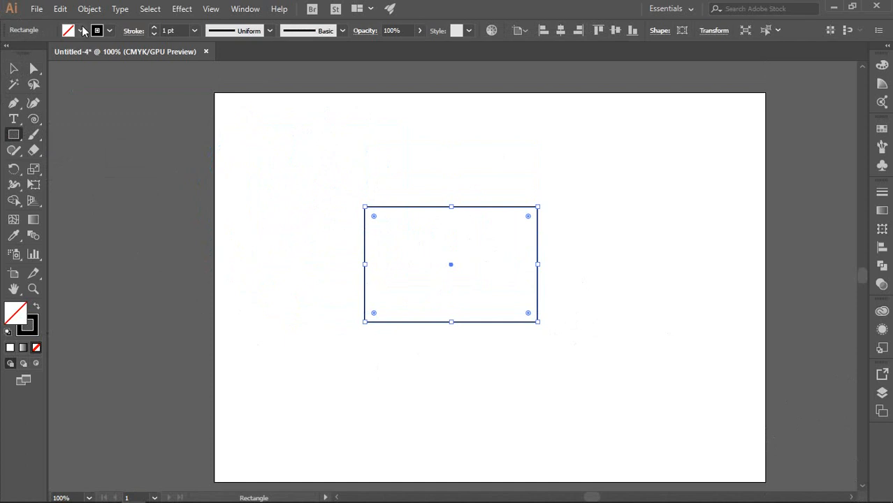
pyautogui.click(14, 67)
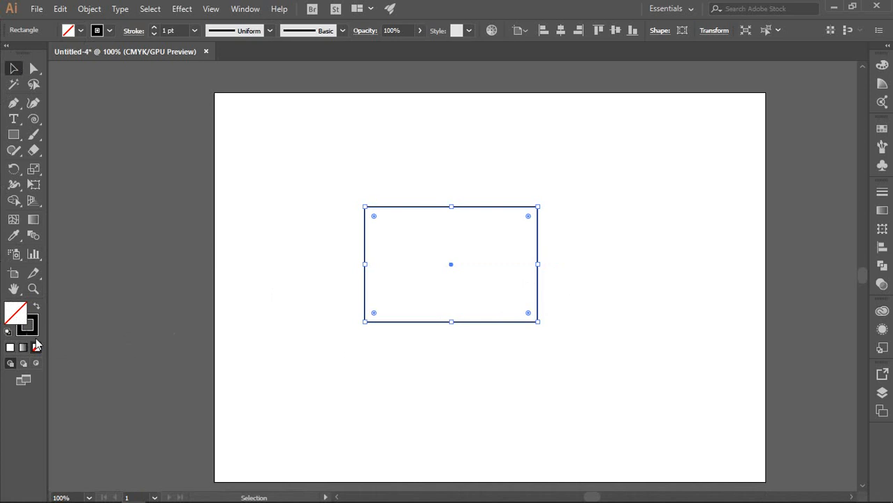
pyautogui.moveTo(310, 191); pyautogui.dragTo(584, 362)
pyautogui.moveTo(295, 170); pyautogui.dragTo(589, 349)
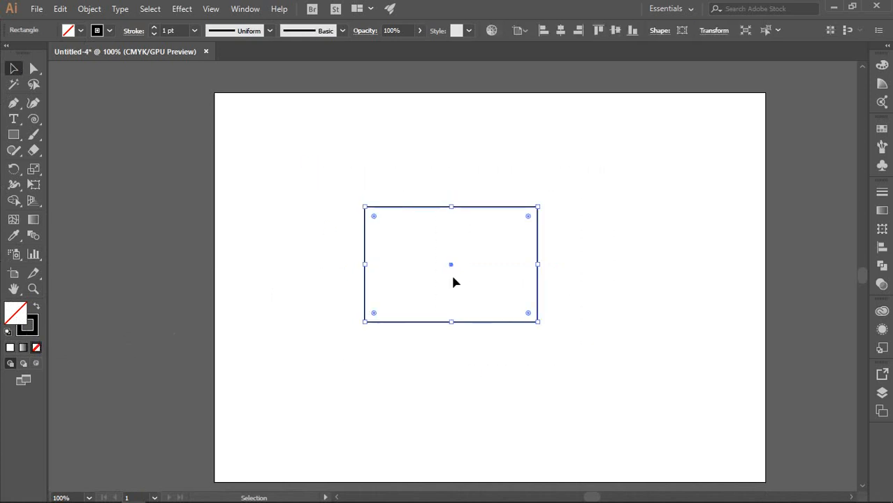
pyautogui.click(9, 348)
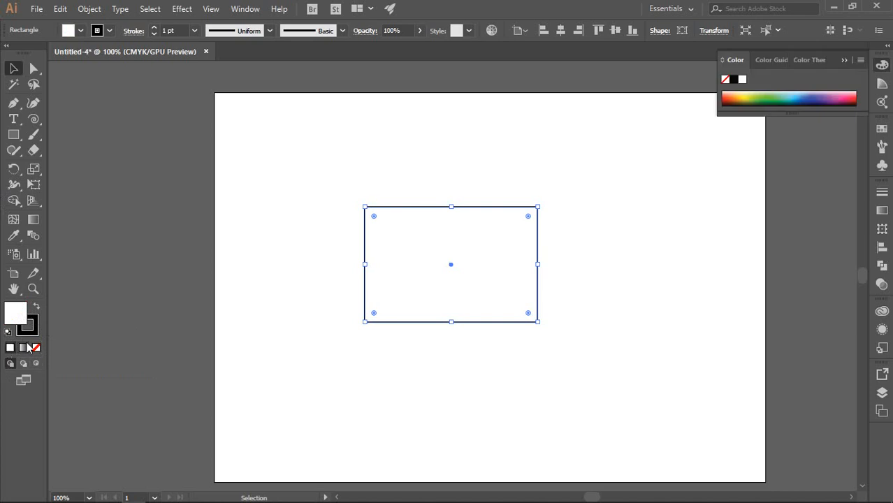
# - Deselect the rectangle, try a blue fill and light green stroke as current colours, and restore the default white fill and black stroke
pyautogui.click(275, 195)
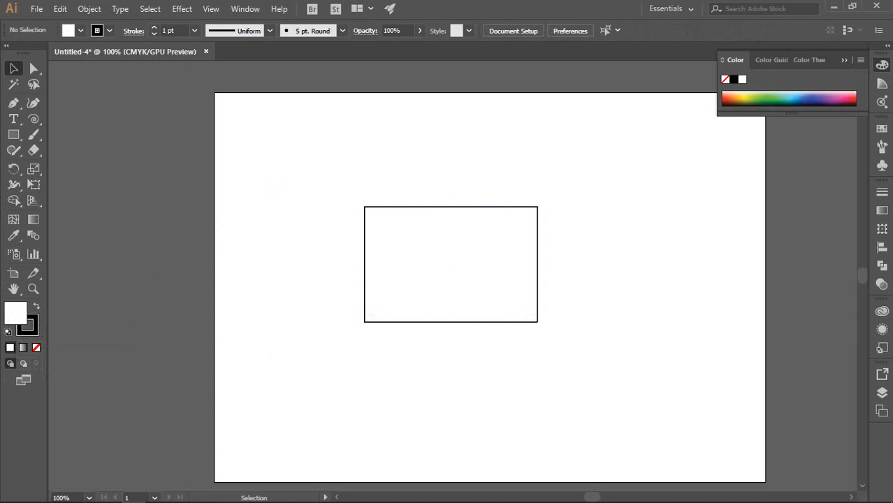
pyautogui.click(776, 91)
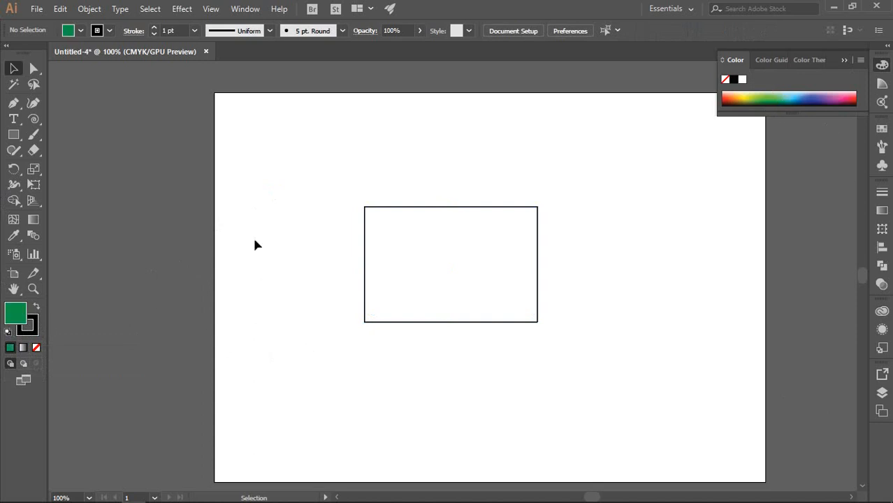
pyautogui.click(31, 327)
pyautogui.click(780, 95)
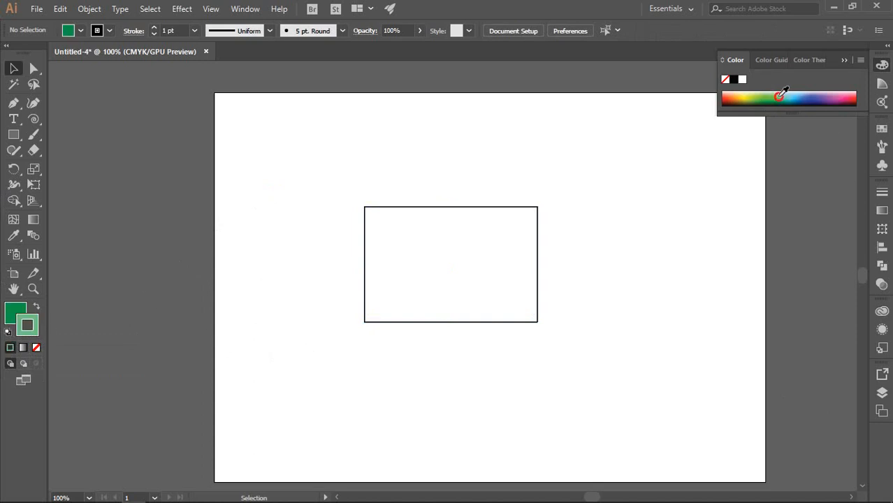
pyautogui.click(16, 312)
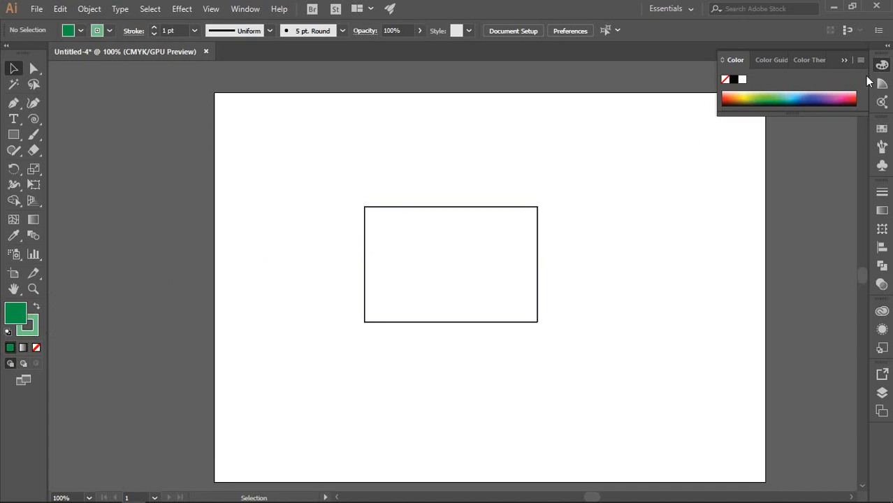
pyautogui.click(818, 96)
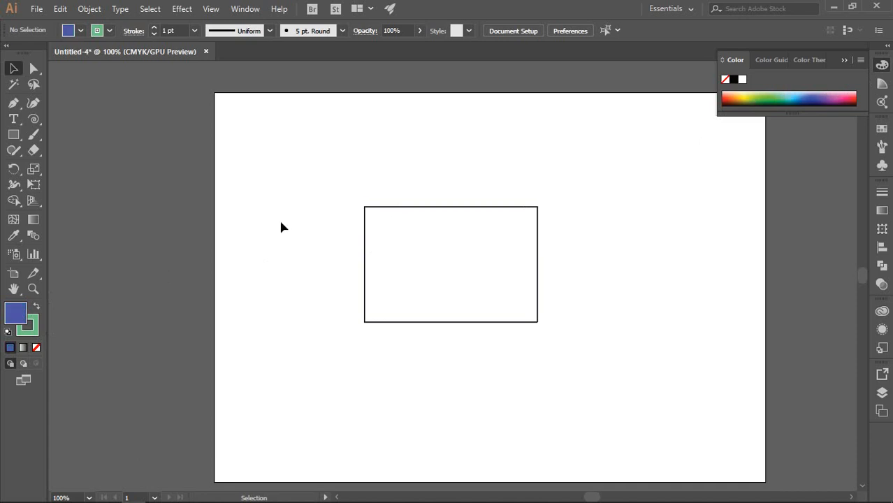
pyautogui.press('d')
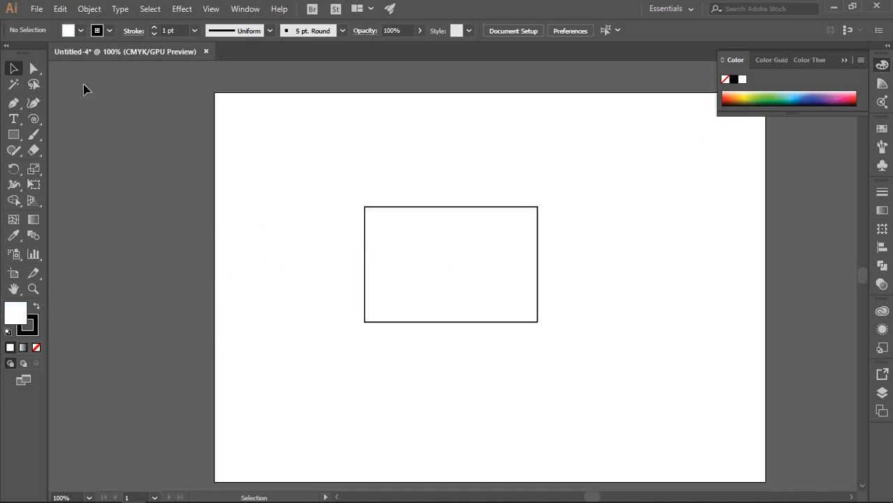
# - Select the white-filled rectangle, move it to the artboard's upper-left area by its filled interior, and deselect it
pyautogui.moveTo(304, 148); pyautogui.dragTo(372, 247)
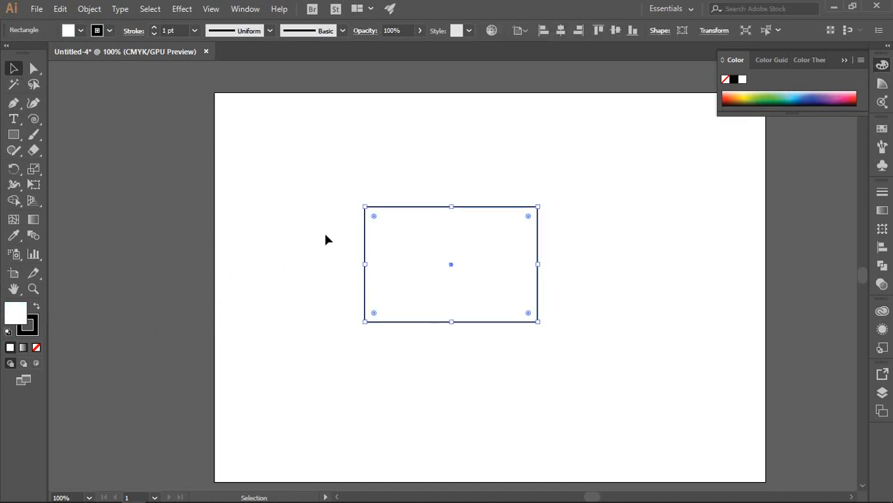
pyautogui.click(325, 237)
pyautogui.moveTo(449, 255); pyautogui.dragTo(398, 184)
pyautogui.click(479, 260)
pyautogui.click(426, 306)
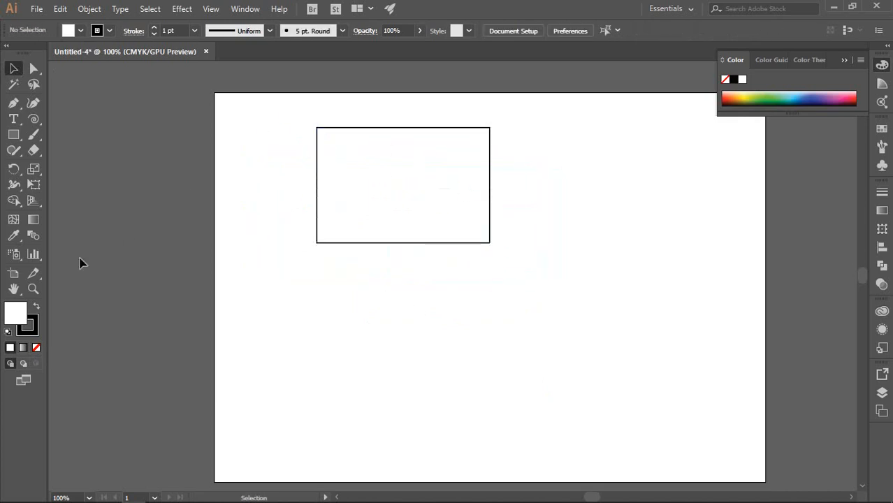
# - Collapse the Color panel, set the rectangle's fill to none, and deselect it
pyautogui.click(33, 291)
pyautogui.moveTo(337, 117); pyautogui.dragTo(471, 242)
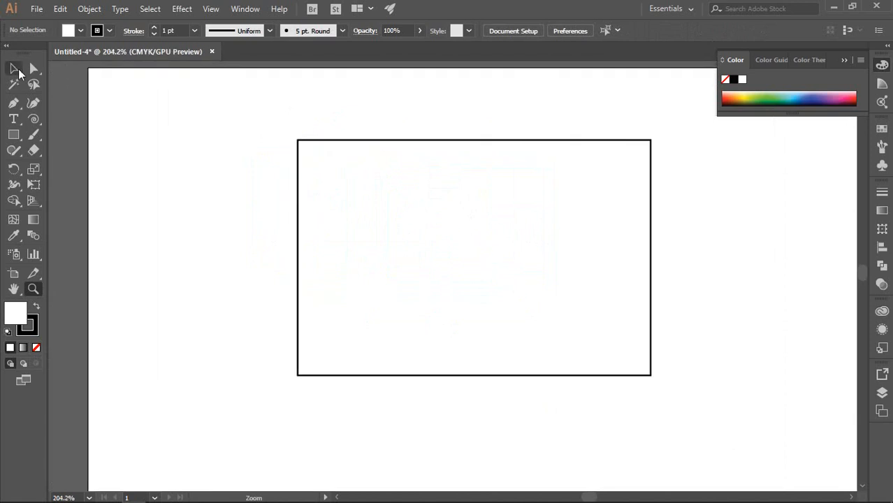
pyautogui.click(13, 68)
pyautogui.click(468, 255)
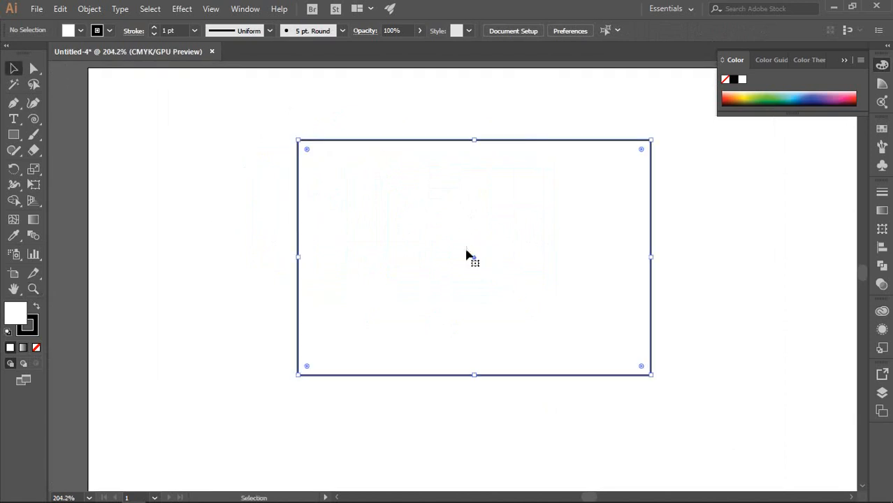
pyautogui.scroll(2, 171, 158)
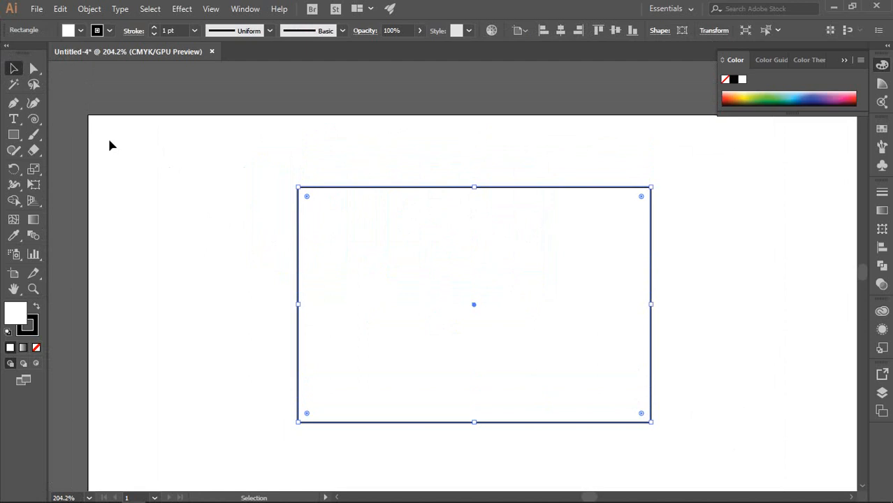
pyautogui.scroll(-2, 265, 101)
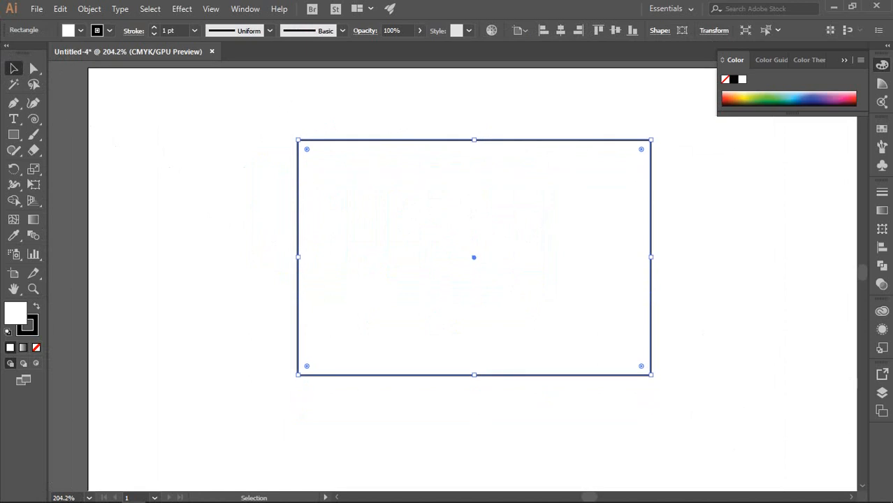
pyautogui.click(883, 67)
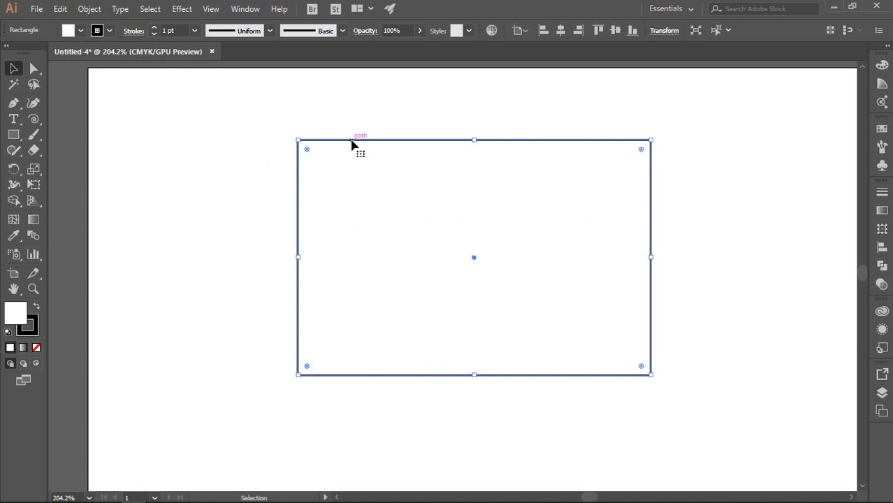
pyautogui.click(203, 160)
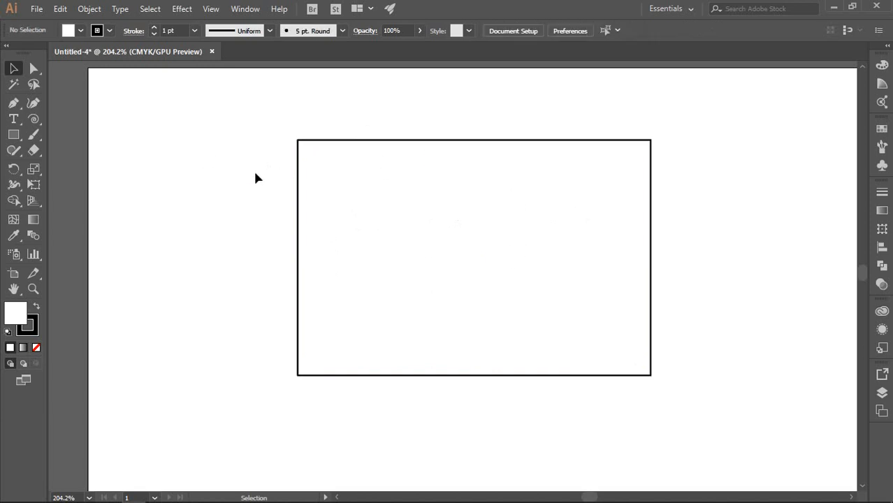
pyautogui.click(460, 188)
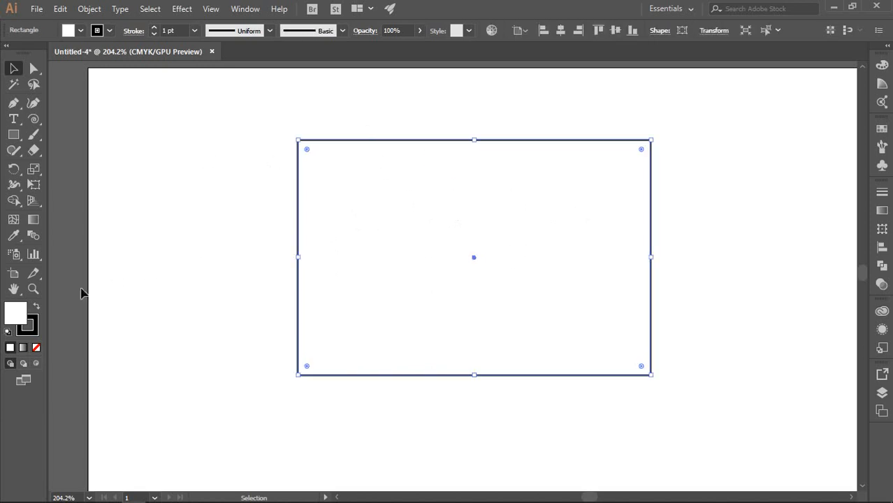
pyautogui.click(36, 348)
pyautogui.click(323, 189)
# - Try to select and move the unfilled rectangle from within its empty interior
pyautogui.click(448, 242)
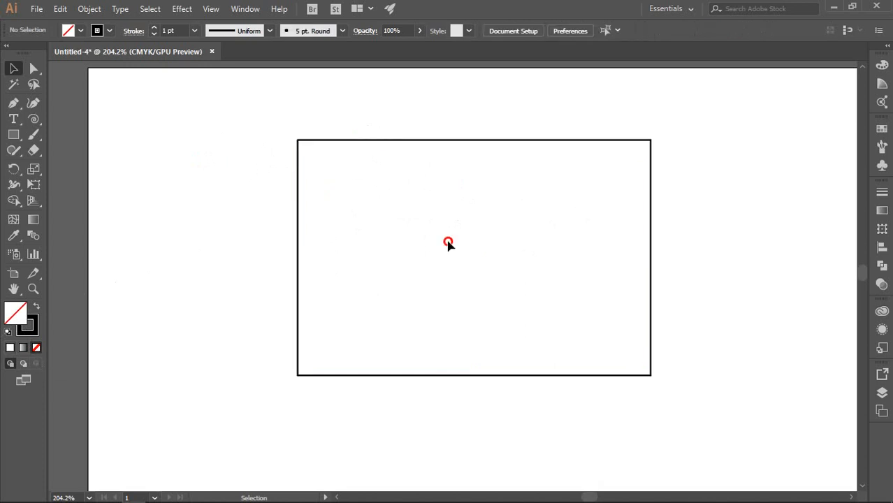
pyautogui.moveTo(382, 207); pyautogui.dragTo(490, 285)
pyautogui.click(377, 190)
pyautogui.moveTo(378, 190); pyautogui.dragTo(409, 234)
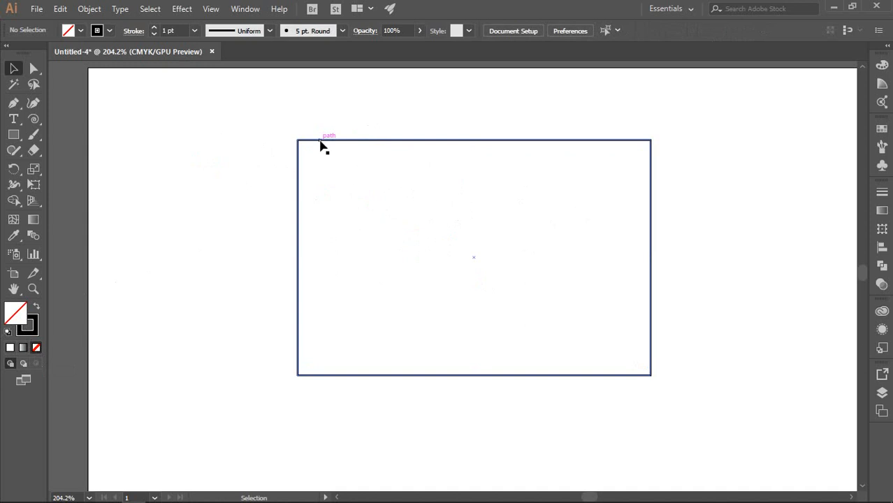
# - Move the unfilled rectangle by its outline beyond the artboard's upper-left corner and deselect it
pyautogui.scroll(3, 326, 161)
pyautogui.moveTo(353, 235); pyautogui.dragTo(326, 101)
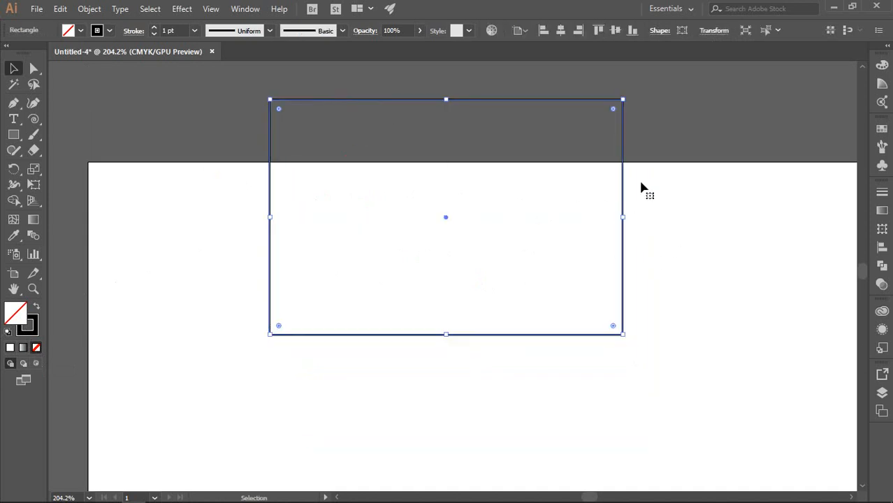
pyautogui.hotkey('ctrl', '1')
pyautogui.moveTo(565, 173); pyautogui.dragTo(281, 158)
pyautogui.click(457, 130)
# - Move the rectangle by its edge farther up and left of the artboard, deselect it, and try selecting it from inside
pyautogui.press('space')
pyautogui.moveTo(413, 163); pyautogui.dragTo(579, 112)
pyautogui.scroll(-6, 511, 268)
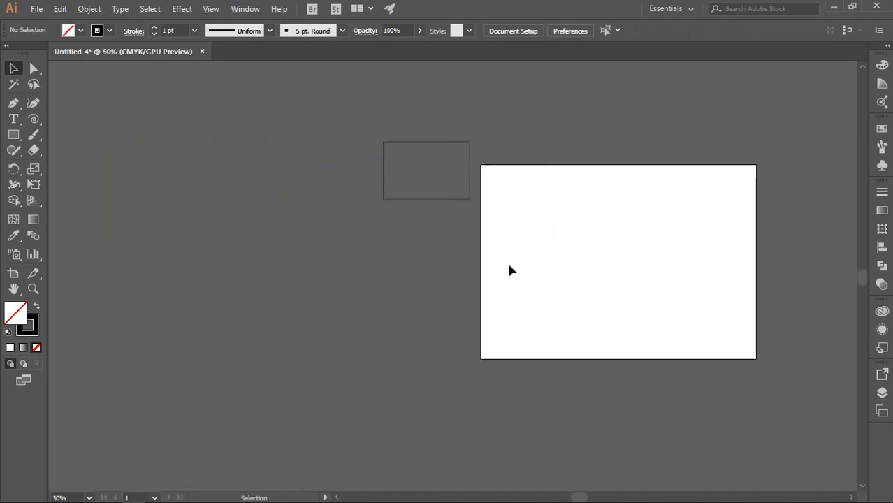
pyautogui.scroll(3, 518, 245)
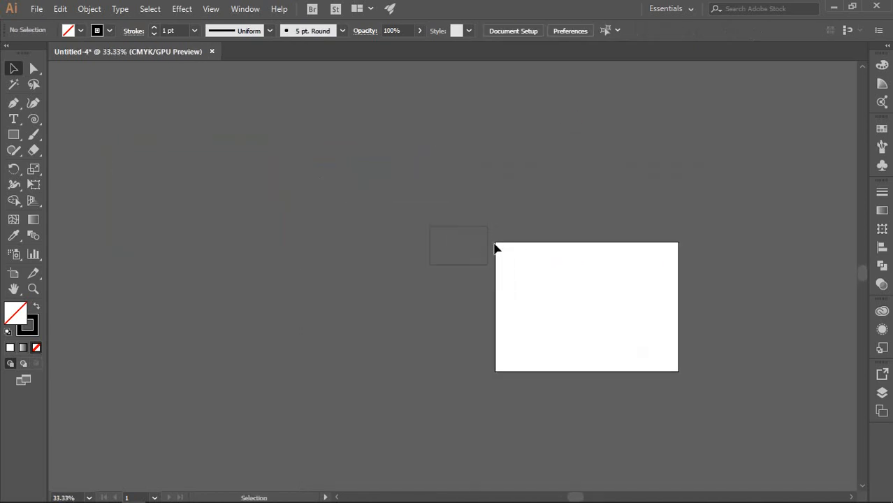
pyautogui.moveTo(489, 246); pyautogui.dragTo(386, 184)
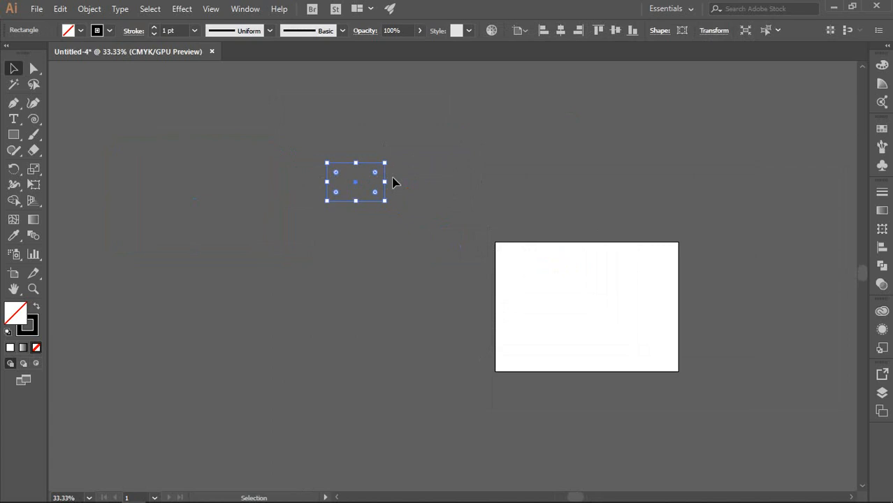
pyautogui.click(493, 193)
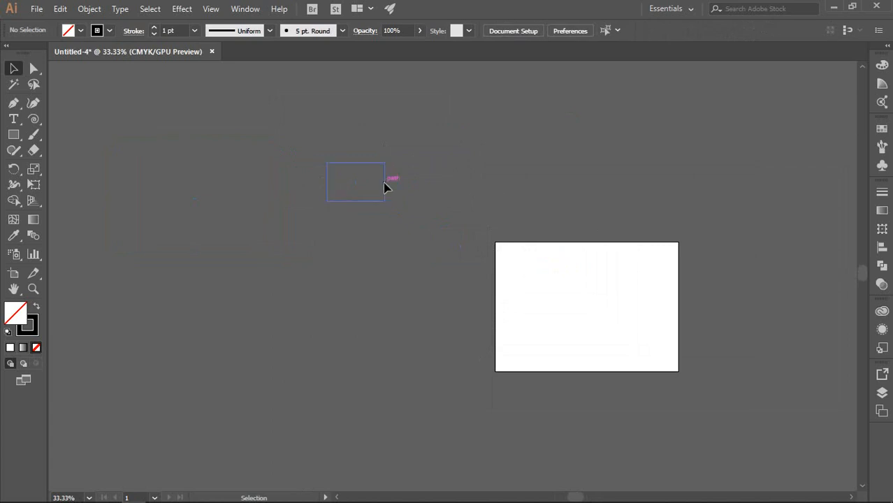
pyautogui.click(345, 185)
# - Move the rectangle to the left boundary of the whole canvas, and bring it back inside the canvas's upper-left area
pyautogui.scroll(-2, 340, 204)
pyautogui.scroll(-5, 341, 205)
pyautogui.click(451, 249)
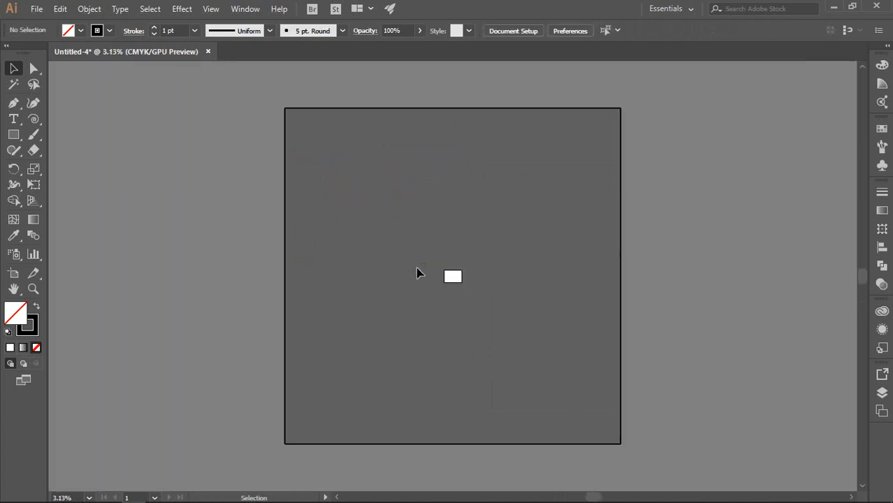
pyautogui.moveTo(422, 271); pyautogui.dragTo(661, 495)
pyautogui.click(362, 193)
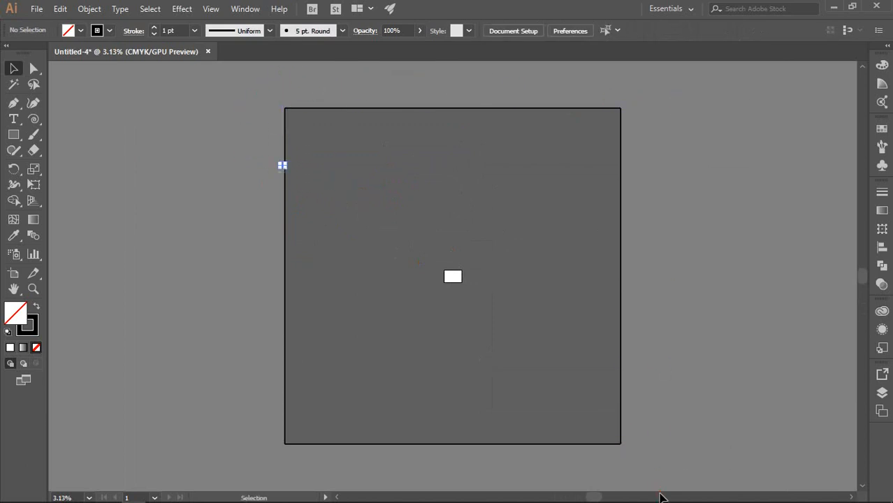
pyautogui.click(672, 340)
pyautogui.moveTo(278, 166)
pyautogui.mouseDown()
pyautogui.moveTo(367, 195)
pyautogui.moveTo(284, 175)
pyautogui.mouseUp()
pyautogui.click(522, 230)
# - Centre the rectangle horizontally and vertically on the artboard and deselect it
pyautogui.scroll(2, 385, 193)
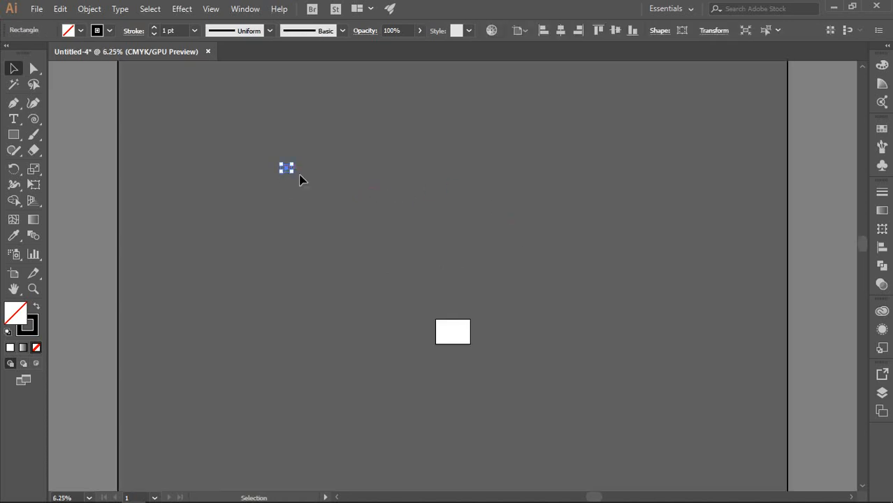
pyautogui.click(559, 31)
pyautogui.click(616, 31)
pyautogui.click(465, 315)
pyautogui.scroll(5, 469, 323)
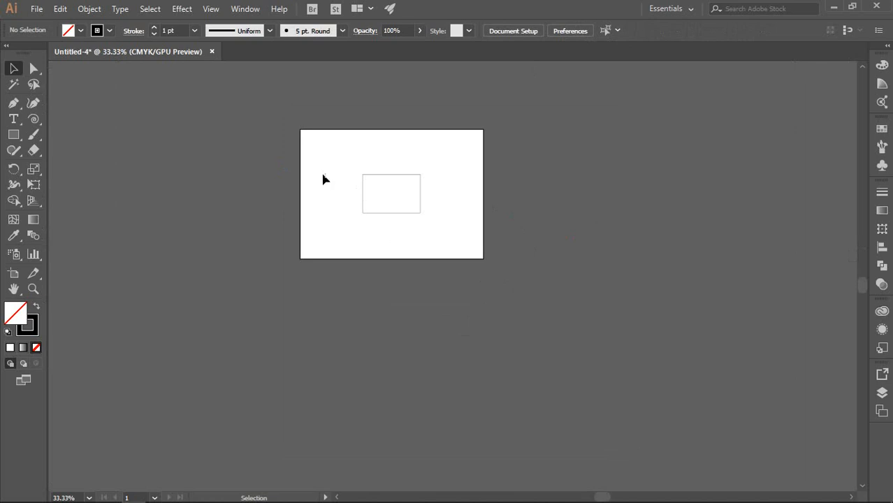
# - Select the rectangle, colour its stroke brown, replace that colour with pink, and deselect the shape
pyautogui.moveTo(323, 177); pyautogui.dragTo(400, 231)
pyautogui.scroll(3, 381, 215)
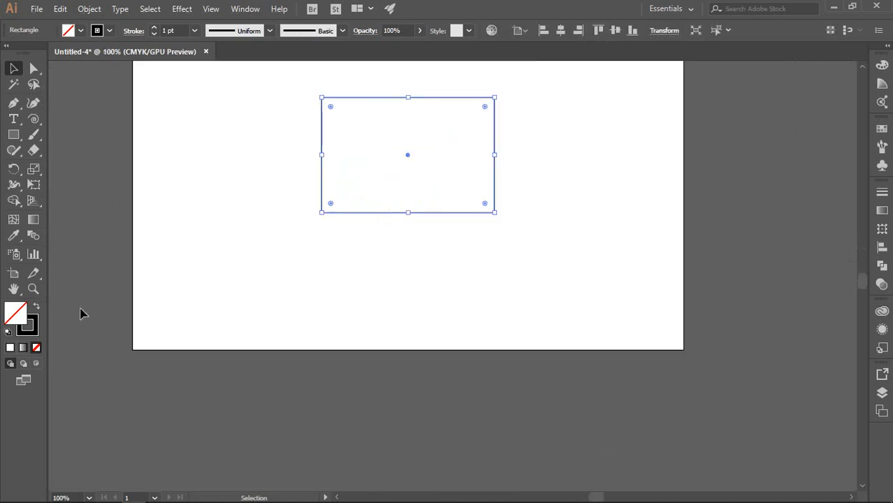
pyautogui.scroll(3, 243, 234)
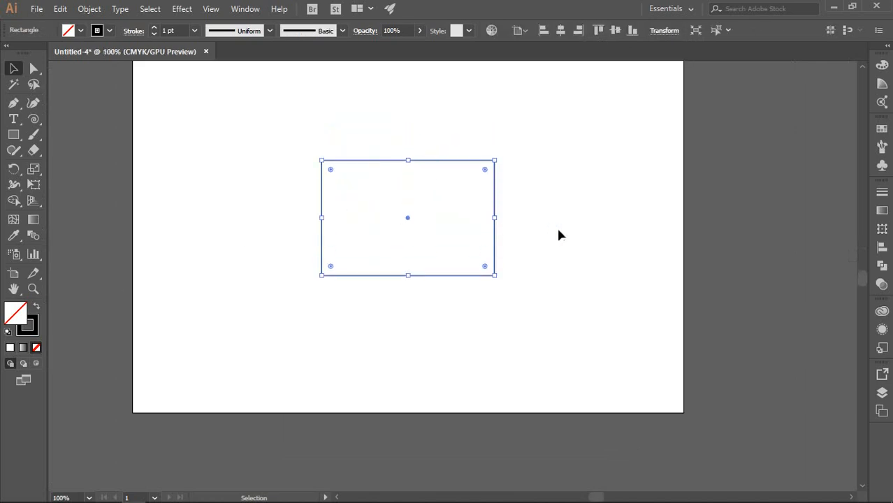
pyautogui.click(30, 330)
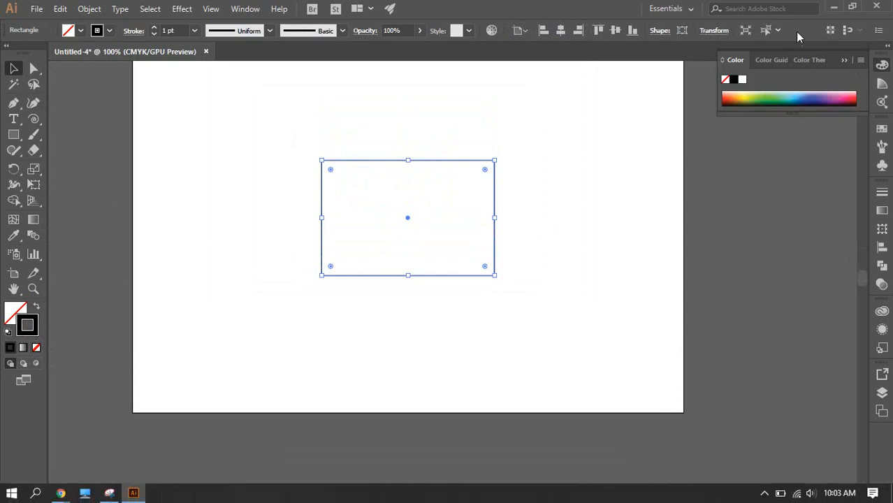
pyautogui.click(738, 96)
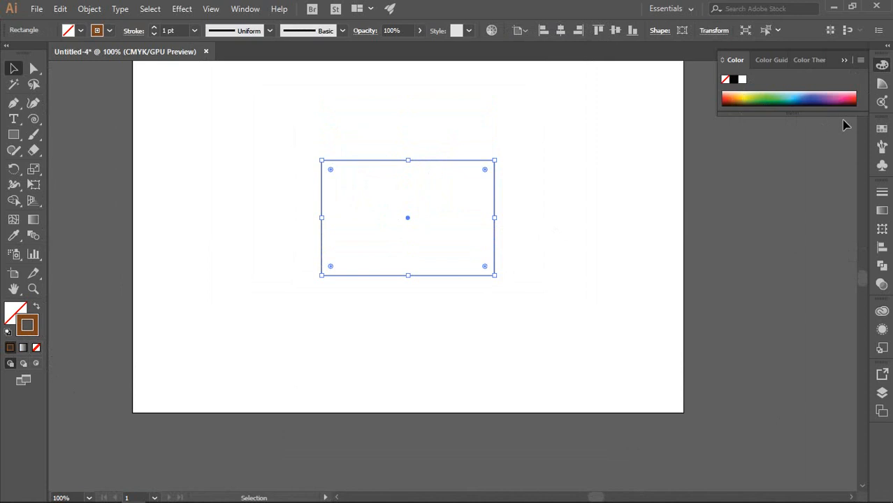
pyautogui.click(644, 222)
pyautogui.click(495, 216)
pyautogui.click(847, 98)
pyautogui.click(541, 180)
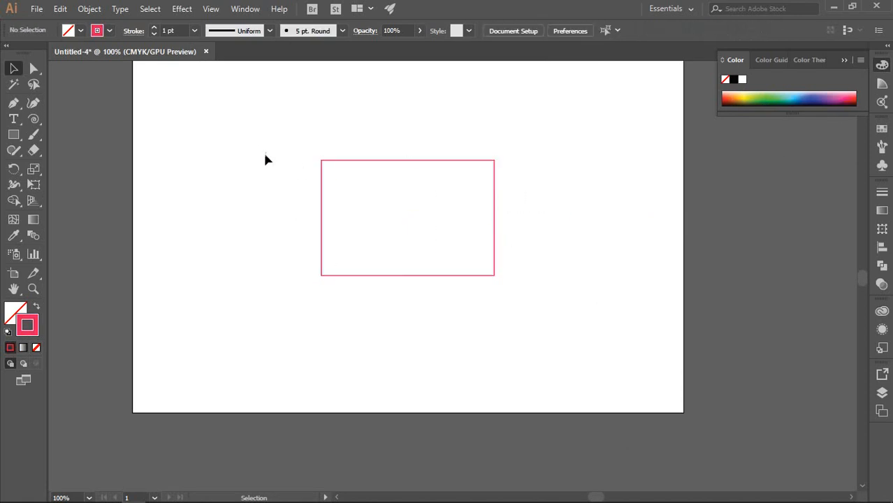
# - Select the pink-outlined rectangle and increase its stroke weight to 13 pt
pyautogui.moveTo(251, 131); pyautogui.dragTo(513, 262)
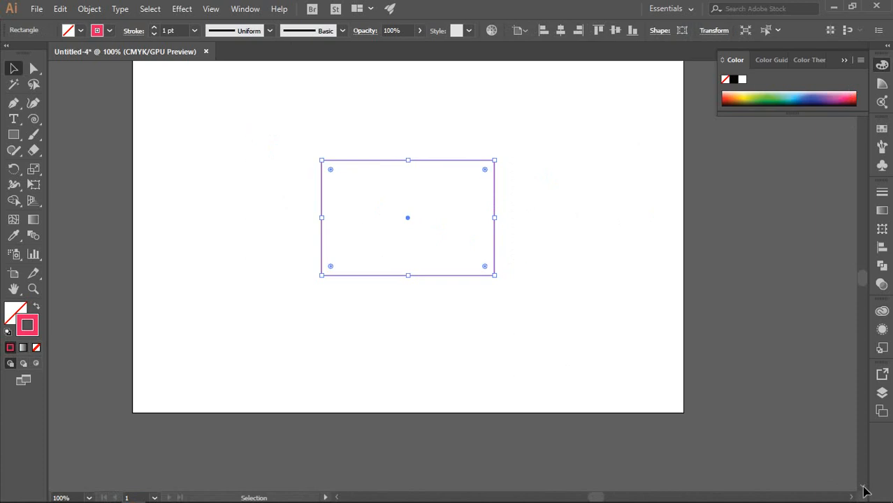
pyautogui.click(154, 28)
pyautogui.click(155, 28)
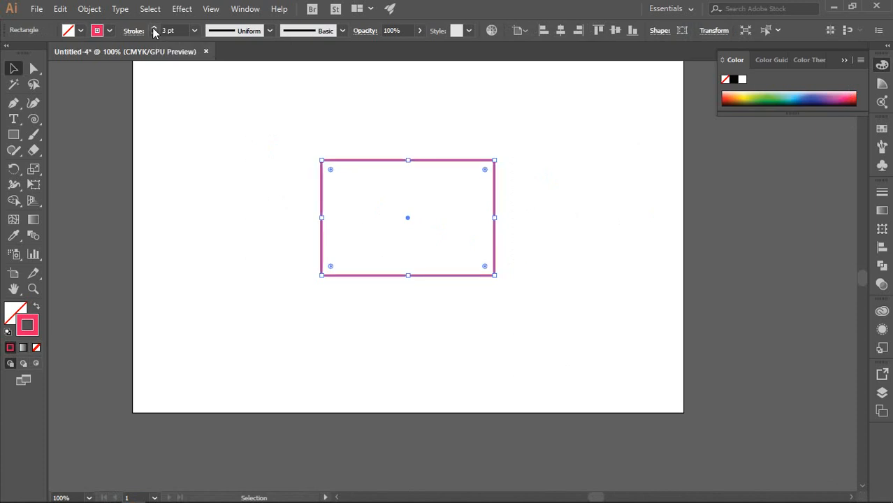
pyautogui.click(155, 29)
pyautogui.click(154, 29)
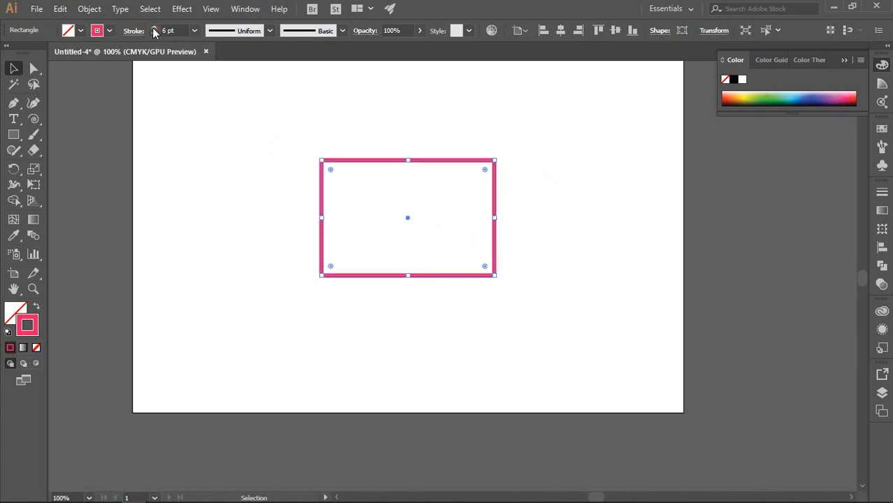
pyautogui.click(154, 29)
pyautogui.click(154, 29)
pyautogui.click(155, 29)
pyautogui.click(154, 29)
pyautogui.click(154, 29)
pyautogui.click(155, 28)
pyautogui.click(154, 29)
pyautogui.click(155, 29)
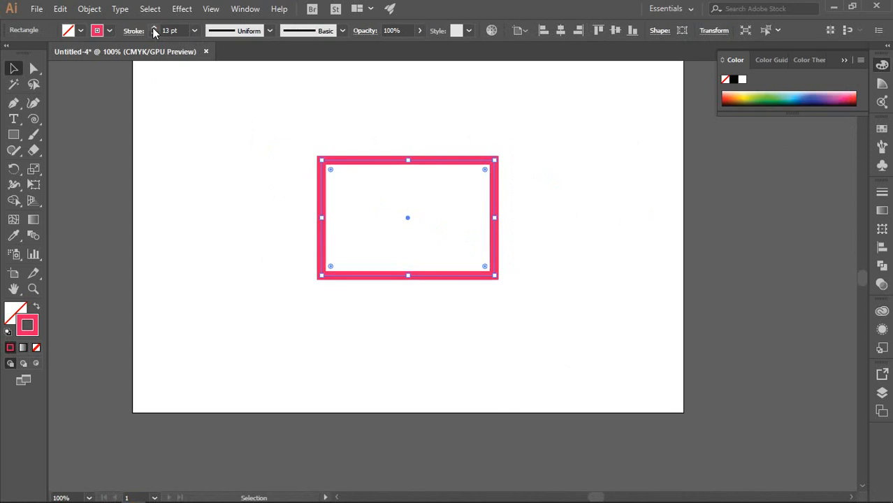
# - Set the pink rectangle's stroke weight to 100 pt, deselect the shape to view it, and reselect it
pyautogui.click(206, 124)
pyautogui.click(321, 168)
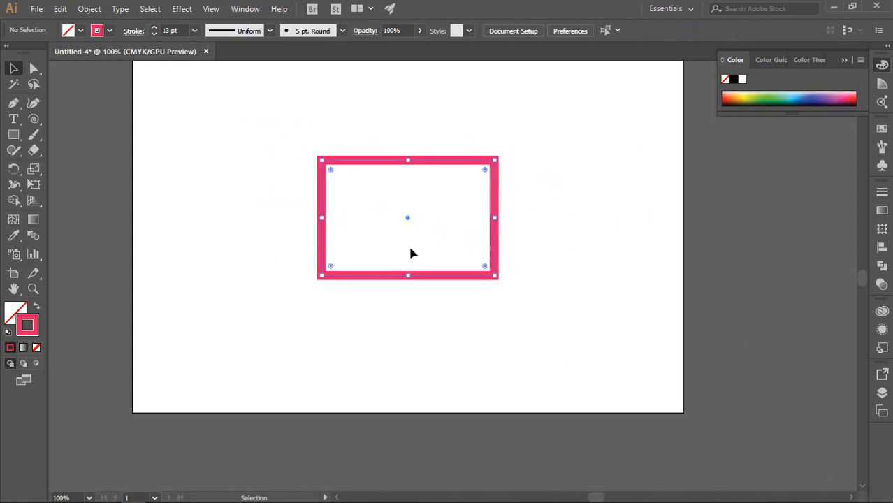
pyautogui.click(195, 30)
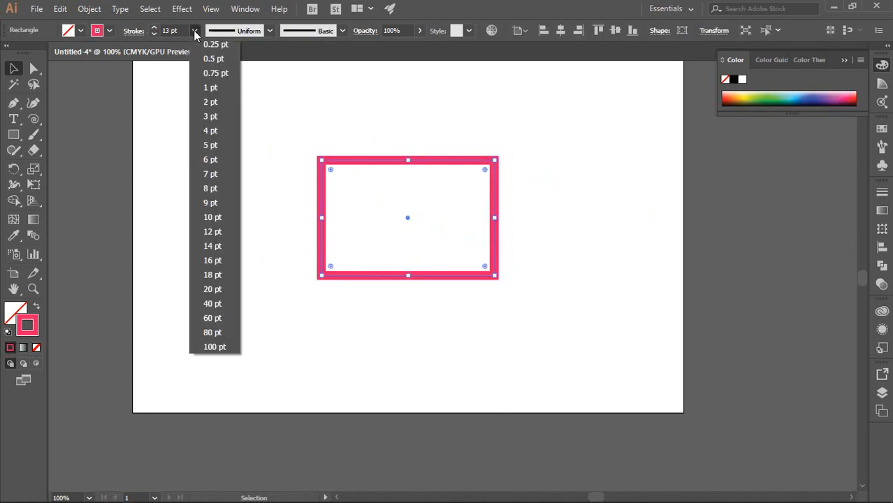
pyautogui.click(214, 347)
pyautogui.click(207, 211)
pyautogui.moveTo(178, 110); pyautogui.dragTo(431, 259)
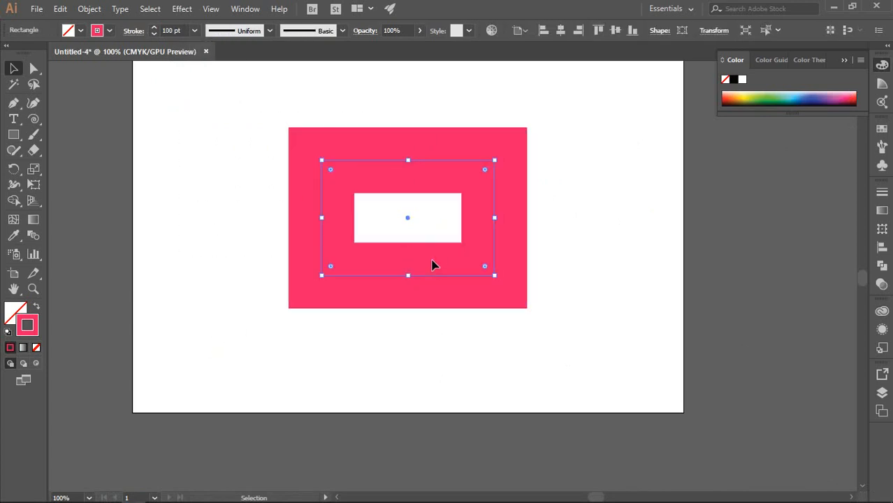
# - Set the rectangle's stroke weight to 50 pt and deselect the shape
pyautogui.click(180, 29)
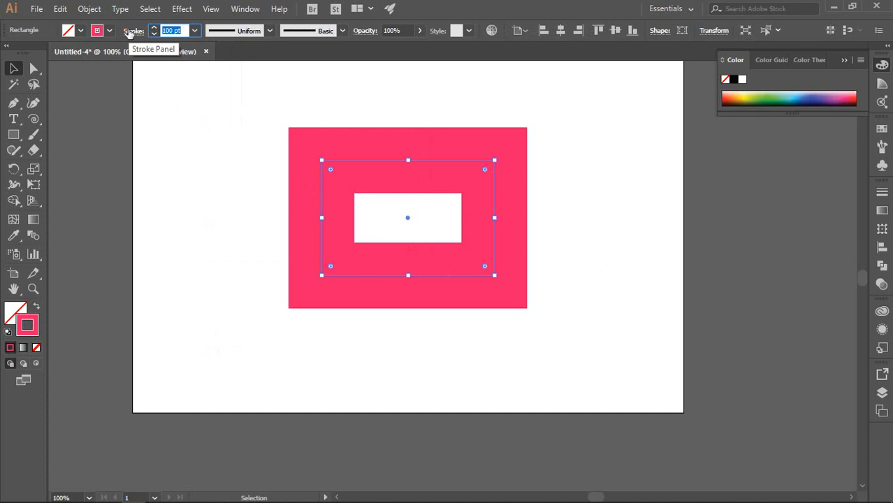
pyautogui.write('50')
pyautogui.press('Return')
pyautogui.click(445, 181)
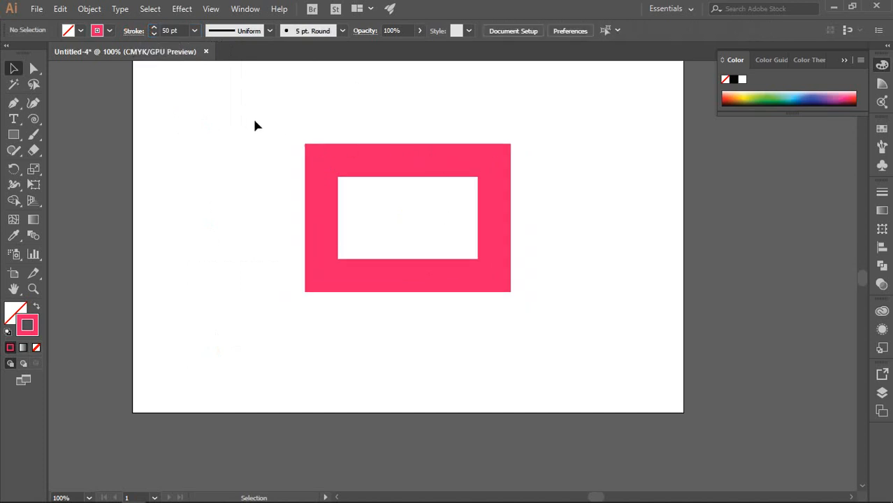
# - Select the rectangle, set its stroke weight to 1 pt, deselect it to view the outline, and reselect it
pyautogui.moveTo(251, 120); pyautogui.dragTo(349, 179)
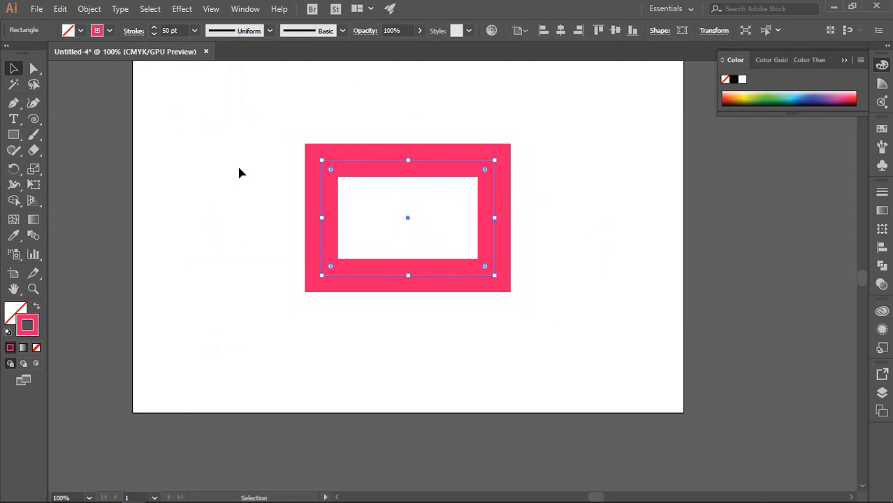
pyautogui.click(195, 30)
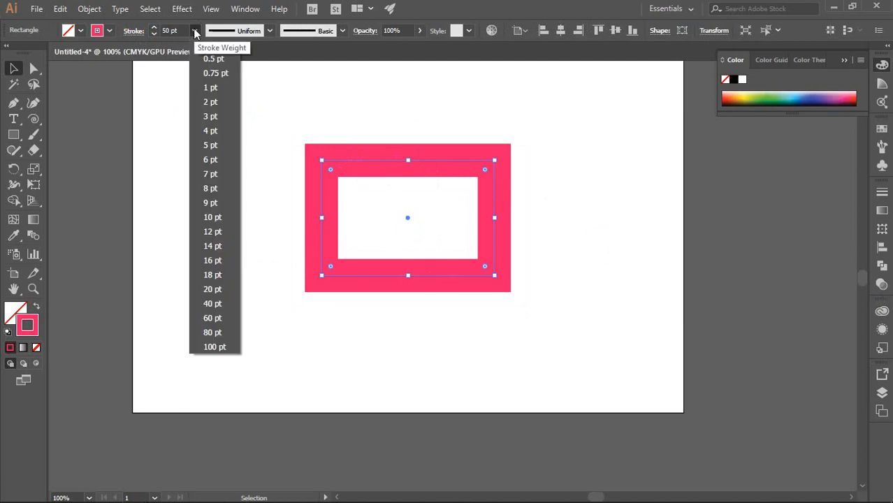
pyautogui.click(210, 88)
pyautogui.click(229, 142)
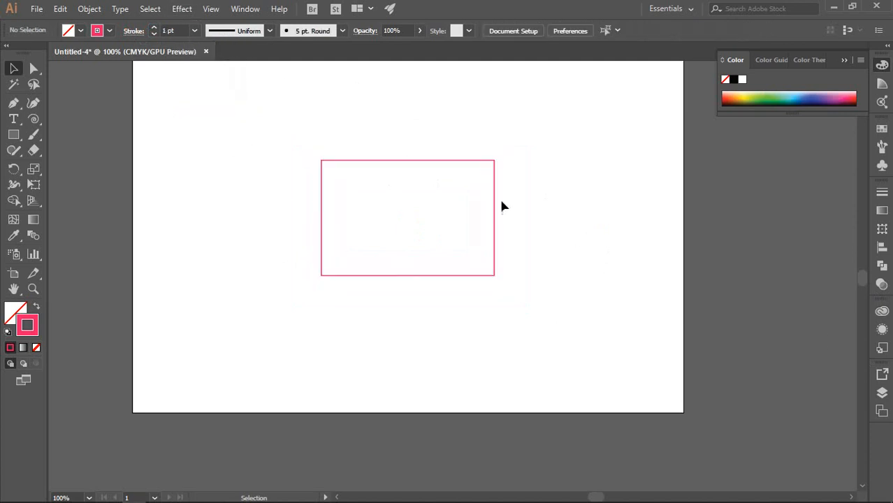
pyautogui.moveTo(570, 163); pyautogui.dragTo(461, 271)
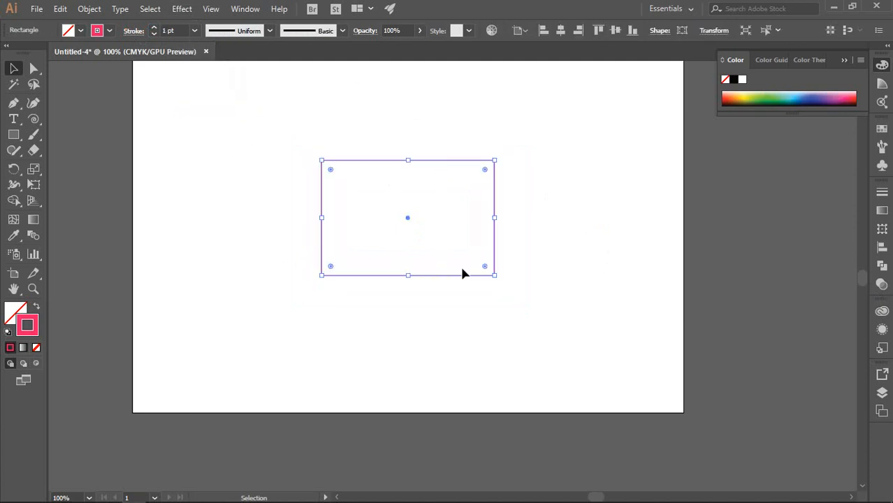
# - Select the pink-outlined rectangle, give it a blue fill from the colour spectrum, and deselect the shape
pyautogui.click(232, 223)
pyautogui.moveTo(221, 171); pyautogui.dragTo(482, 336)
pyautogui.click(9, 316)
pyautogui.click(807, 92)
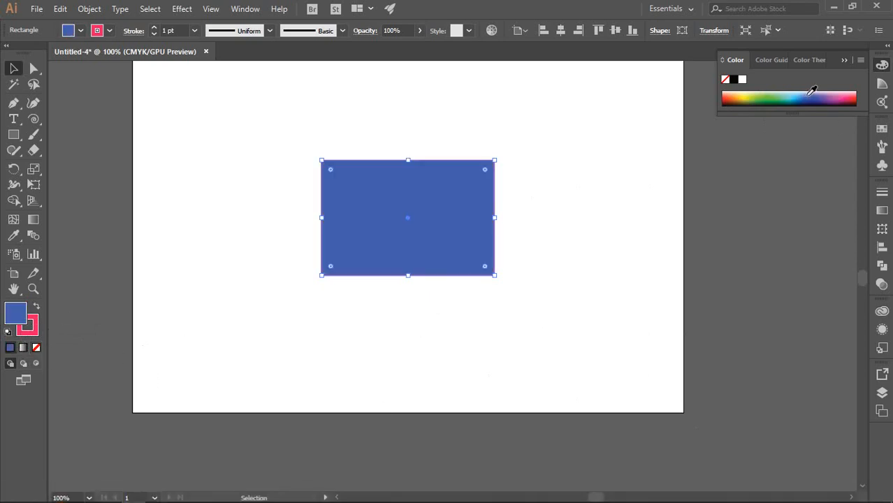
pyautogui.click(628, 225)
pyautogui.moveTo(325, 118); pyautogui.dragTo(554, 220)
pyautogui.click(577, 201)
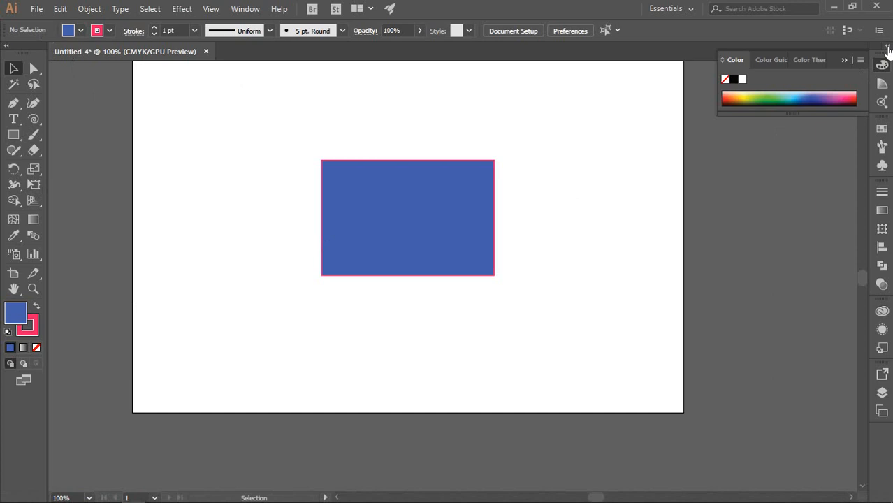
# - Select the blue rectangle and look through the library, colour, colour guide and colour theme options
pyautogui.click(888, 48)
pyautogui.click(888, 48)
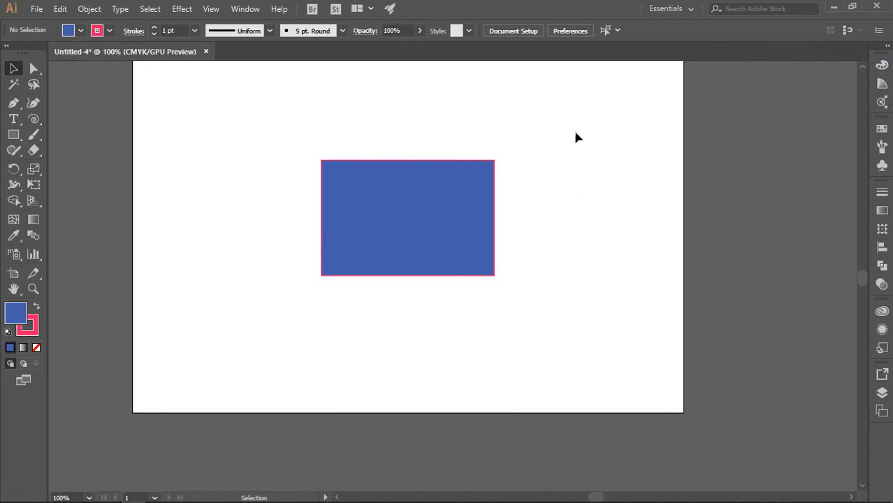
pyautogui.moveTo(561, 114); pyautogui.dragTo(492, 208)
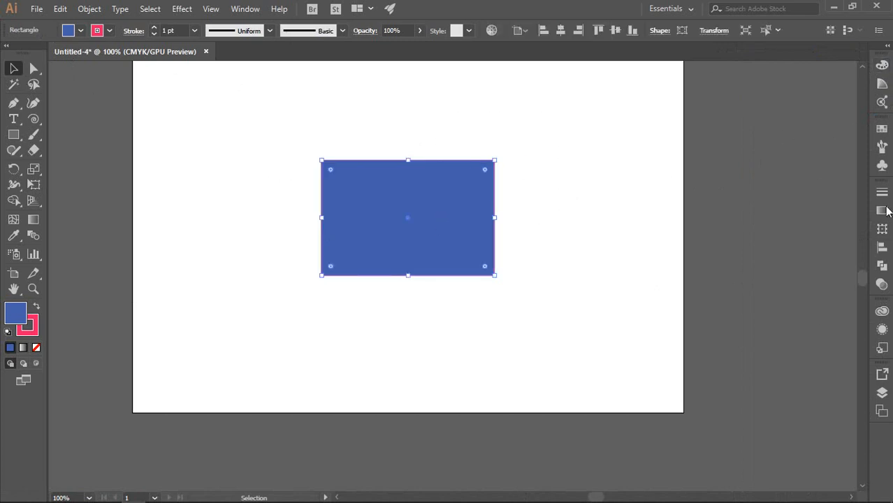
pyautogui.click(882, 310)
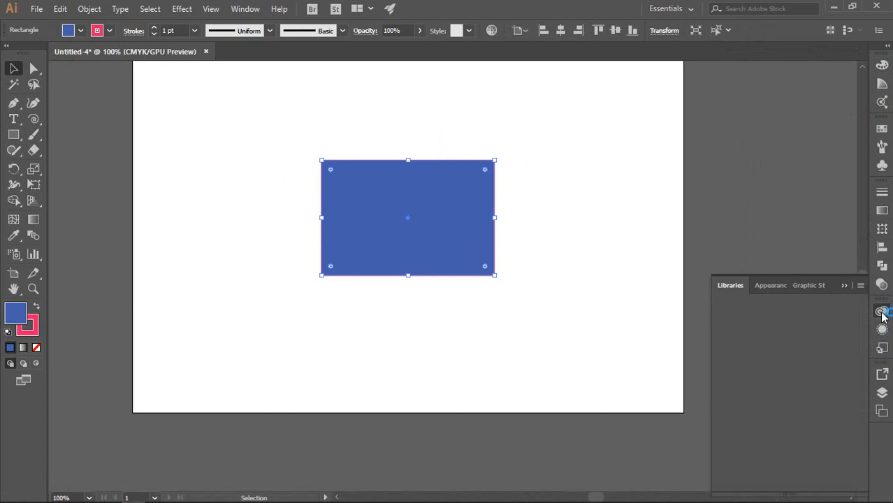
pyautogui.click(882, 65)
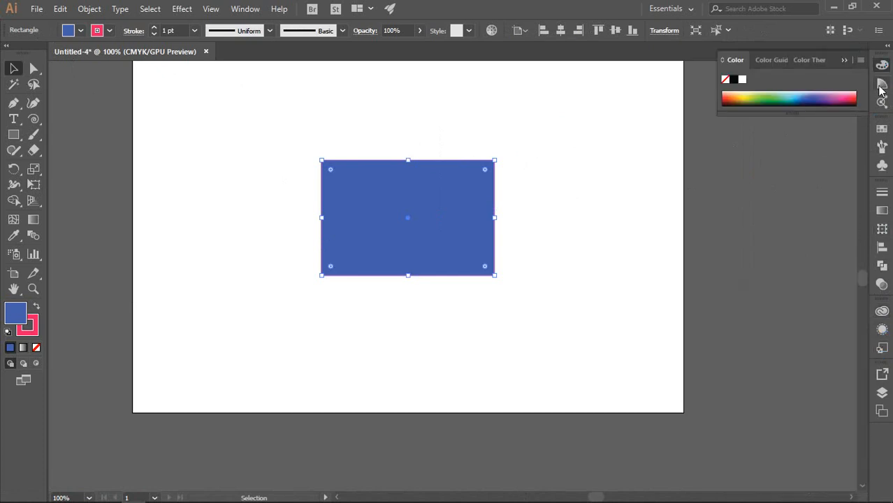
pyautogui.click(882, 84)
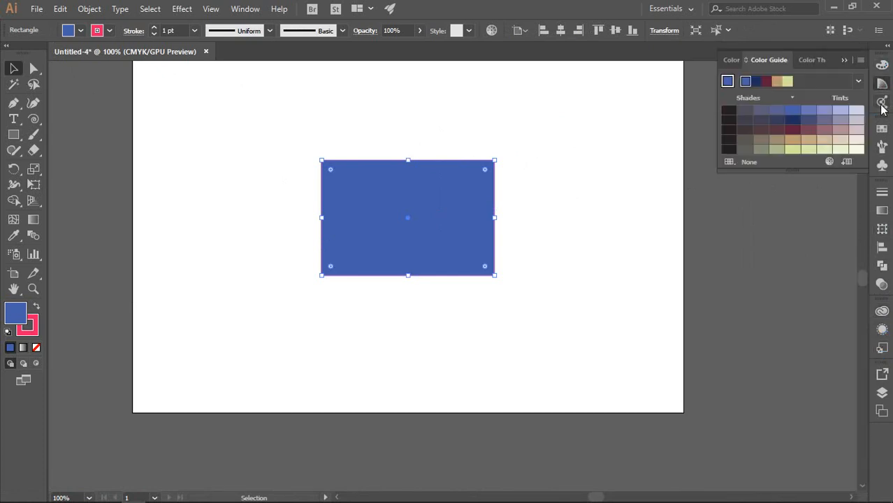
pyautogui.click(882, 102)
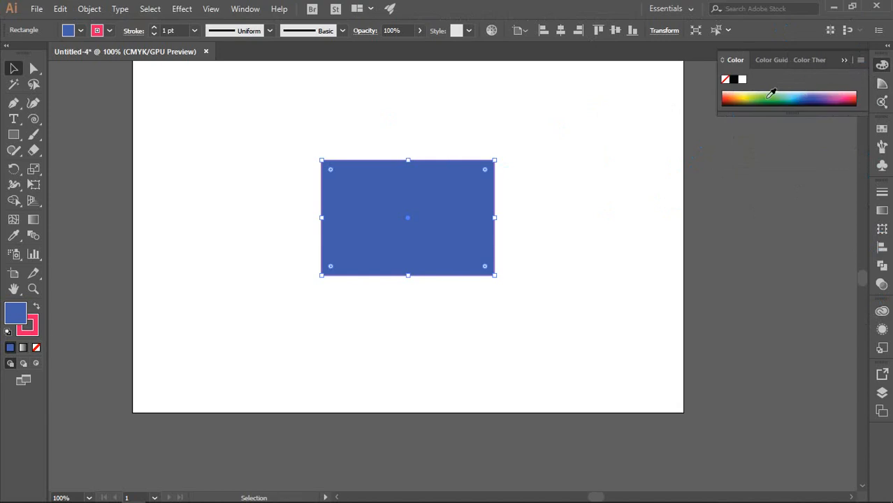
pyautogui.click(562, 169)
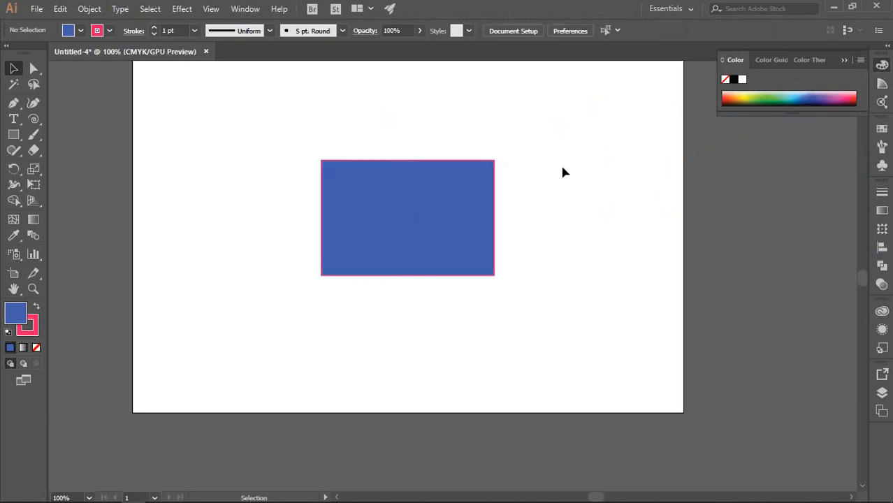
pyautogui.moveTo(584, 145); pyautogui.dragTo(403, 293)
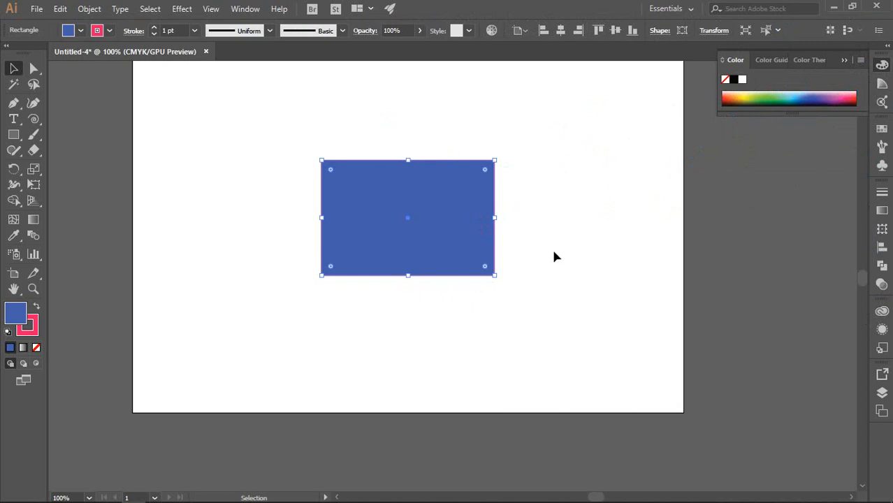
pyautogui.scroll(3, 565, 252)
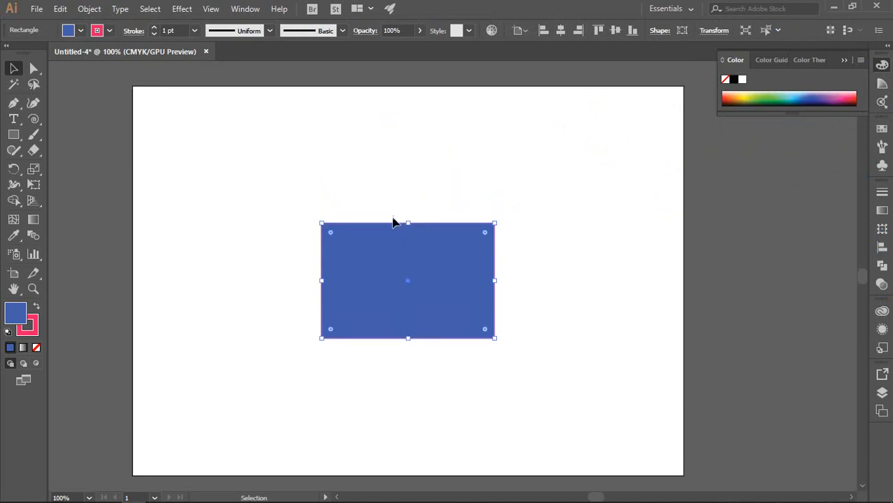
pyautogui.scroll(-2, 409, 164)
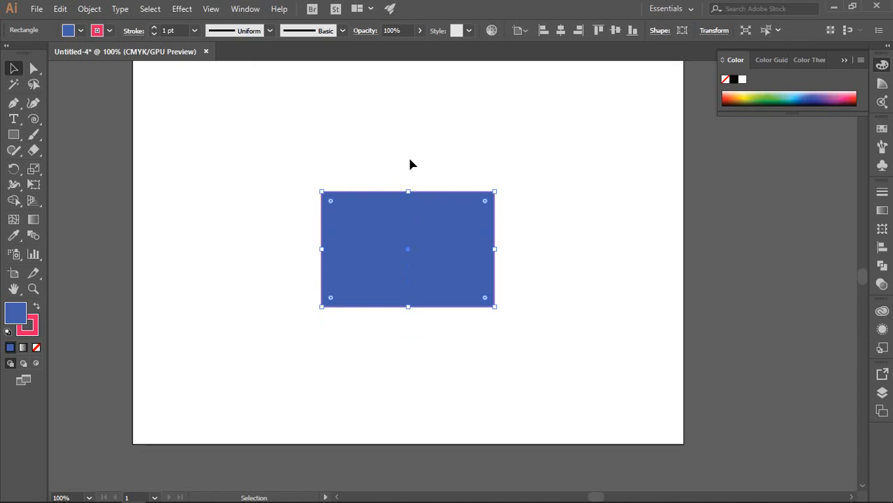
pyautogui.scroll(1, 419, 168)
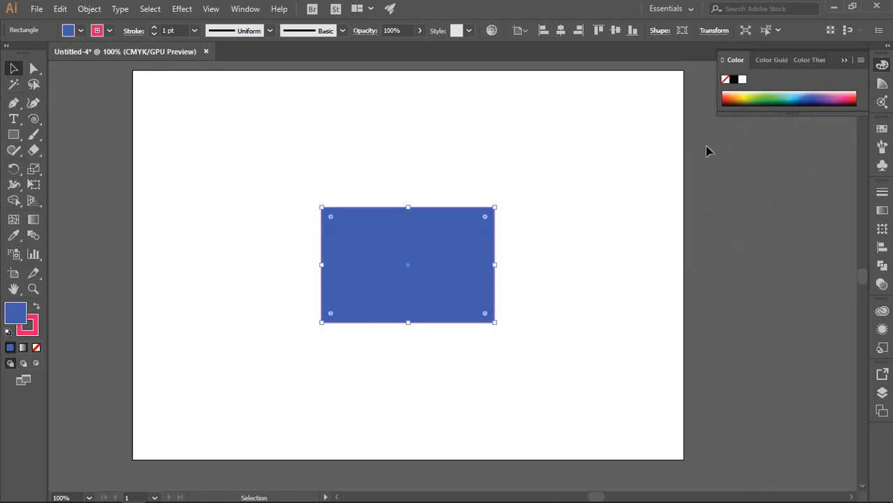
pyautogui.click(448, 199)
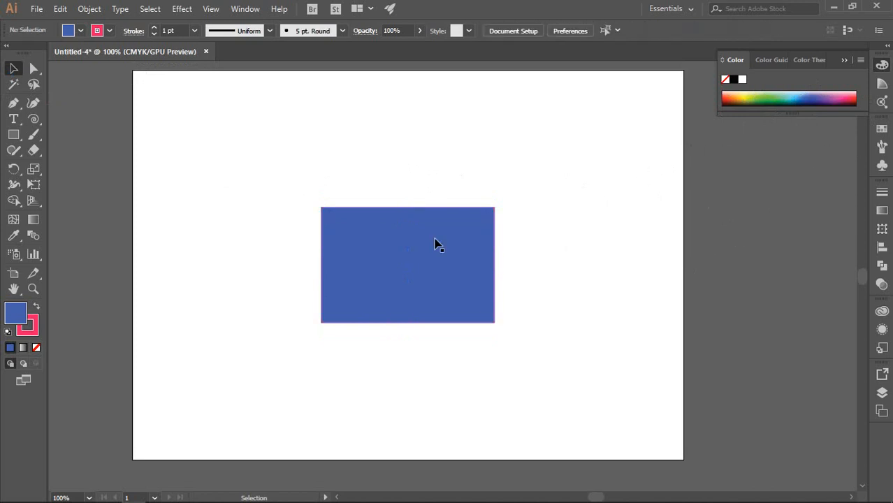
pyautogui.click(441, 245)
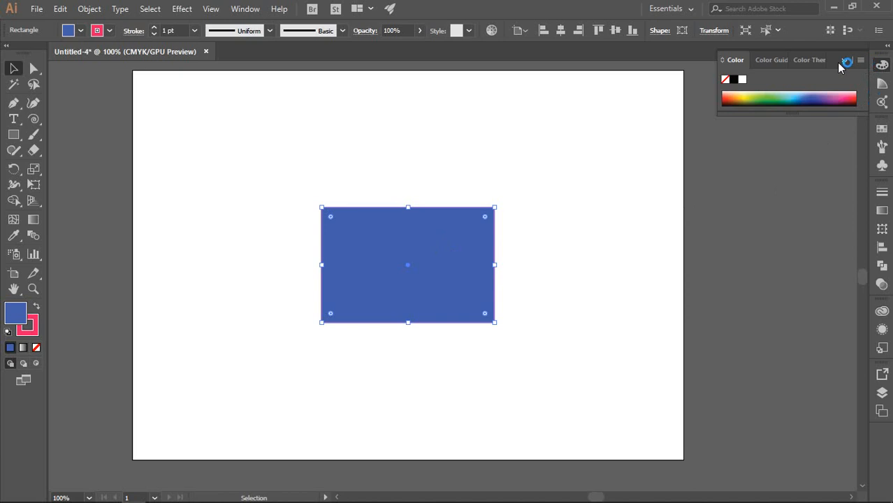
# - Reopen the colour controls and show their full options with the CMYK sliders for the rectangle's fill
pyautogui.click(883, 65)
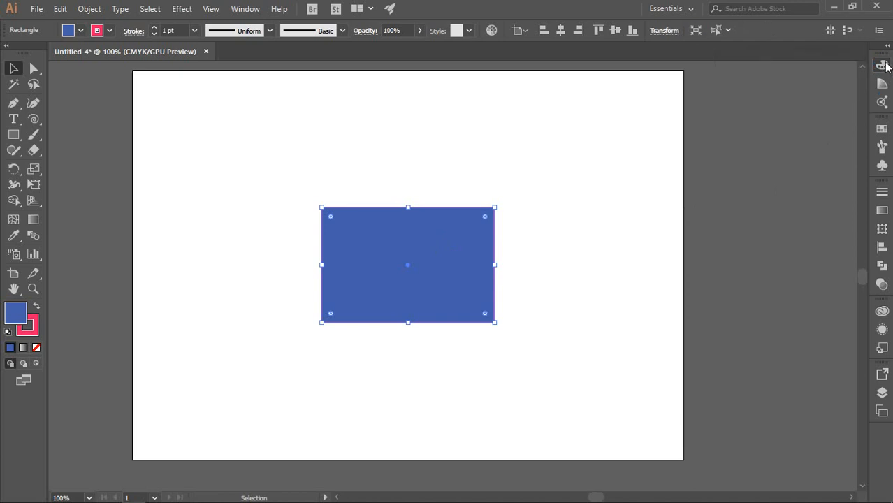
pyautogui.click(883, 65)
pyautogui.click(884, 65)
pyautogui.click(244, 10)
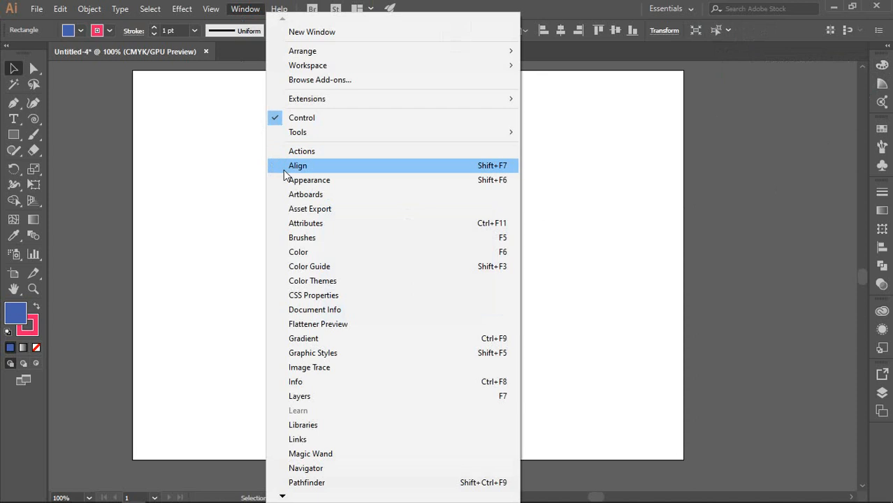
pyautogui.click(304, 253)
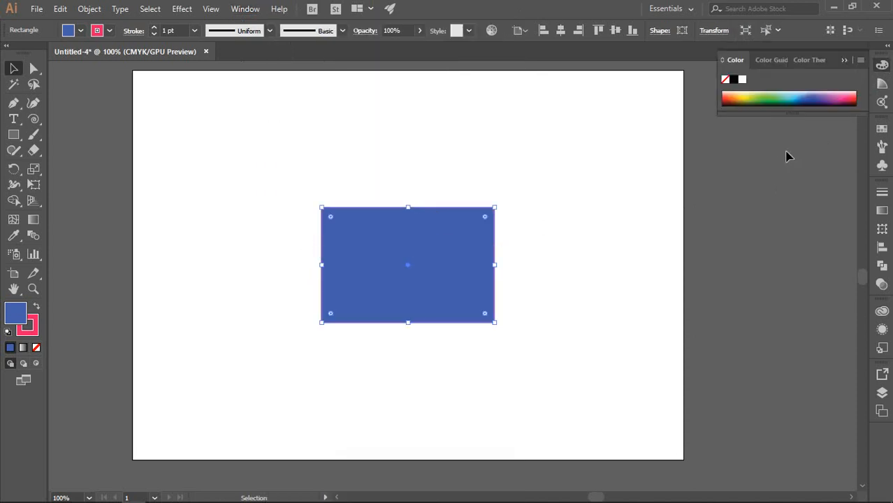
pyautogui.click(861, 61)
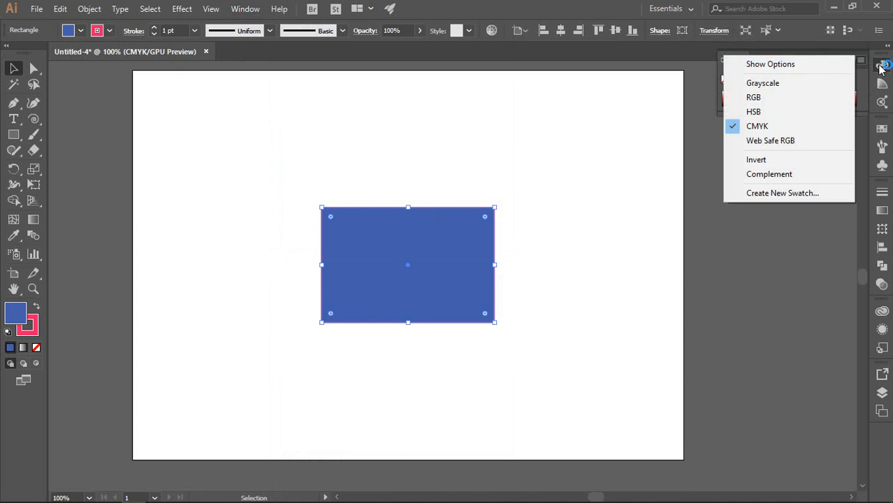
pyautogui.click(768, 65)
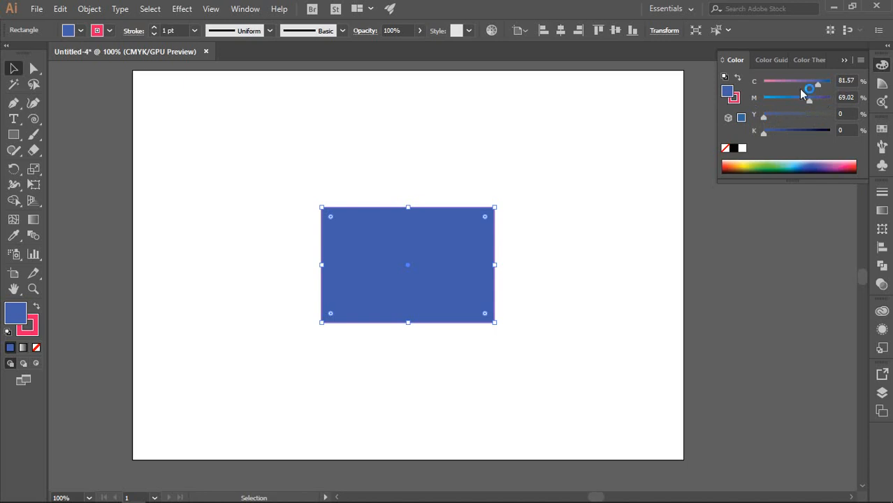
# - Raise the rectangle fill's cyan and magenta to 100%, and after reselecting the shape reduce the magenta to 0%
pyautogui.moveTo(817, 83); pyautogui.dragTo(874, 99)
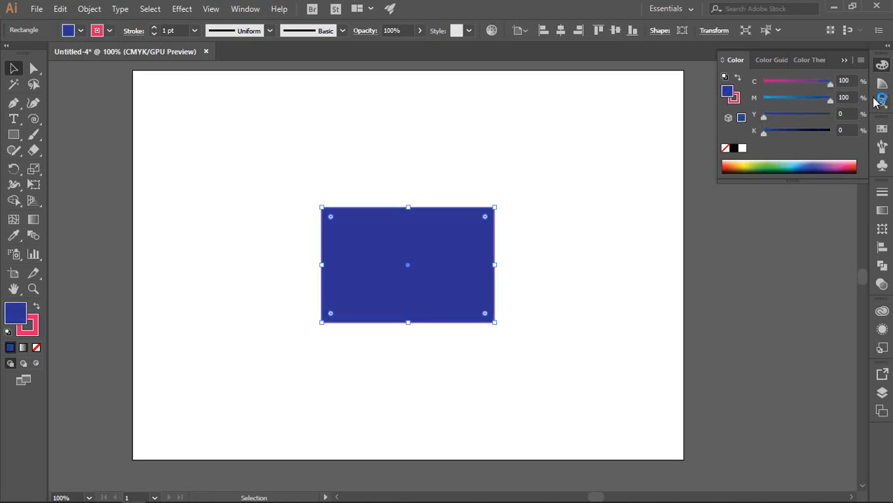
pyautogui.click(585, 239)
pyautogui.moveTo(610, 193); pyautogui.dragTo(436, 355)
pyautogui.moveTo(831, 99); pyautogui.dragTo(711, 114)
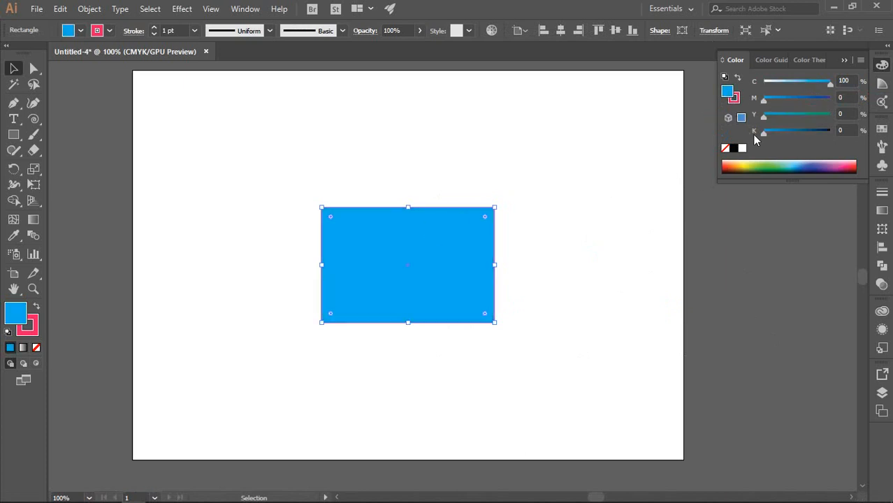
# - Set the rectangle's fill magenta to 100% and its stroke yellow to 100%, and deselect it
pyautogui.moveTo(766, 102); pyautogui.dragTo(892, 112)
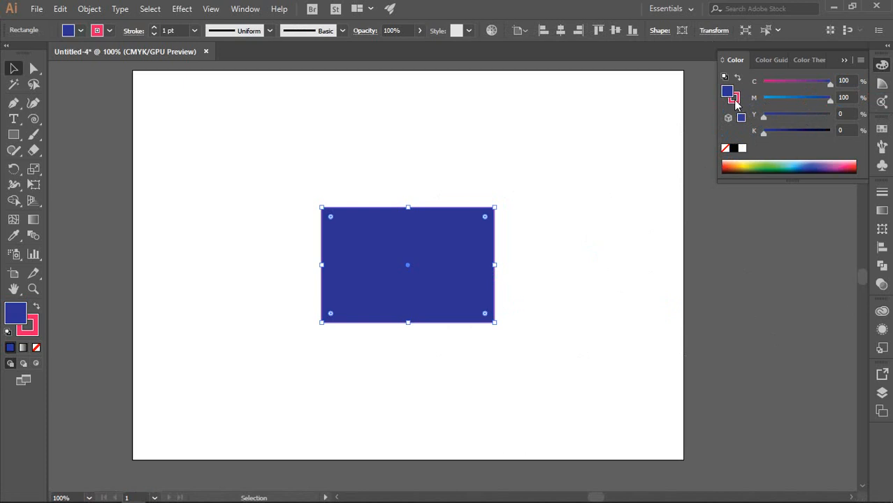
pyautogui.click(735, 100)
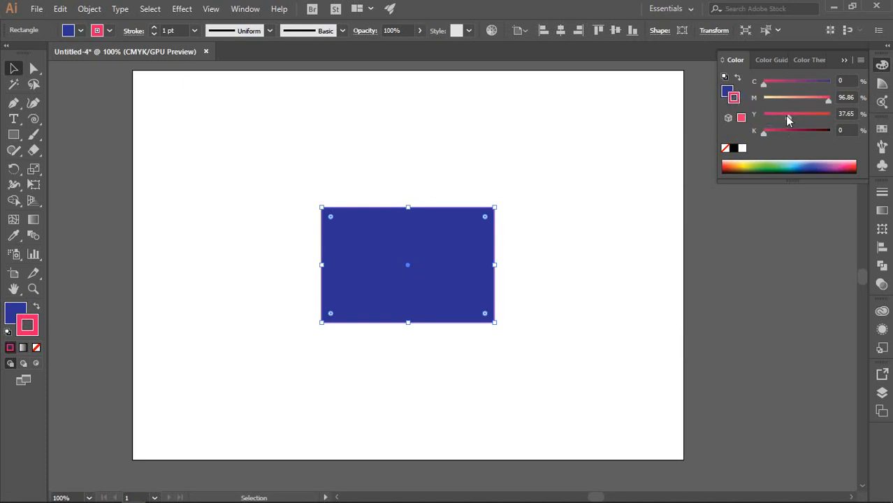
pyautogui.moveTo(788, 117); pyautogui.dragTo(872, 120)
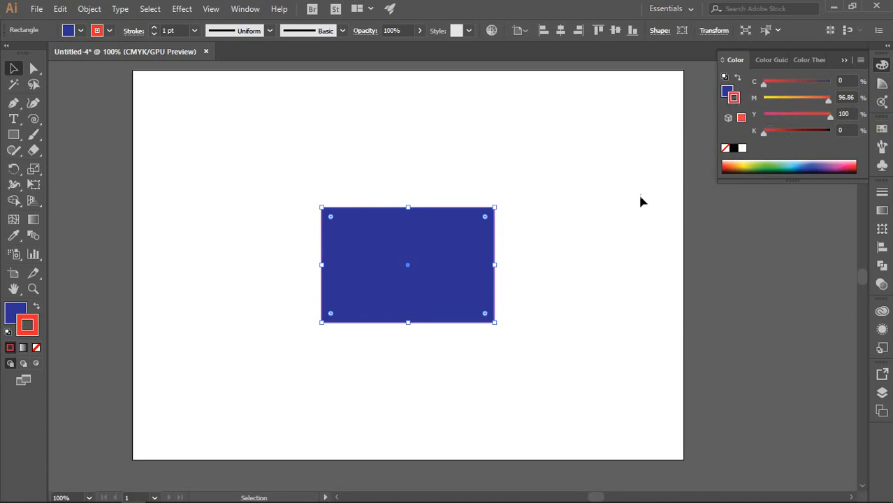
pyautogui.moveTo(765, 134)
pyautogui.mouseDown()
pyautogui.moveTo(834, 132)
pyautogui.moveTo(724, 137)
pyautogui.mouseUp()
pyautogui.click(578, 204)
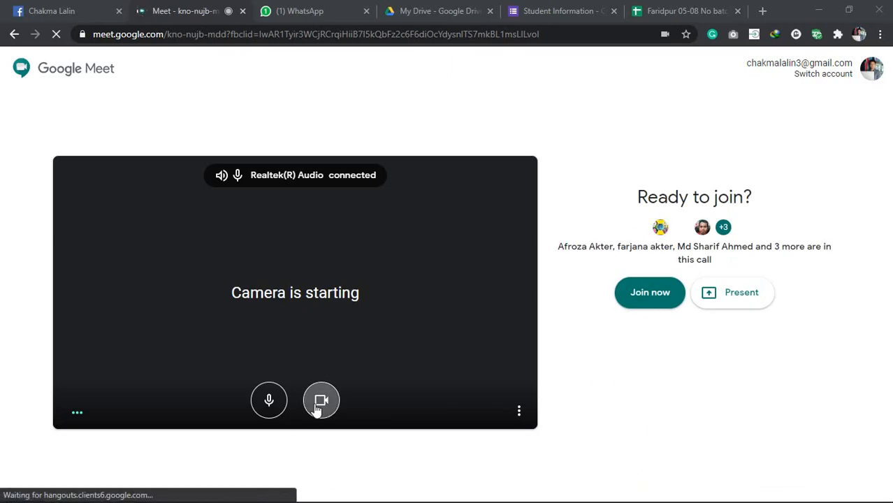
# - Join the Google Meet call with the camera off and the microphone on
pyautogui.click(318, 408)
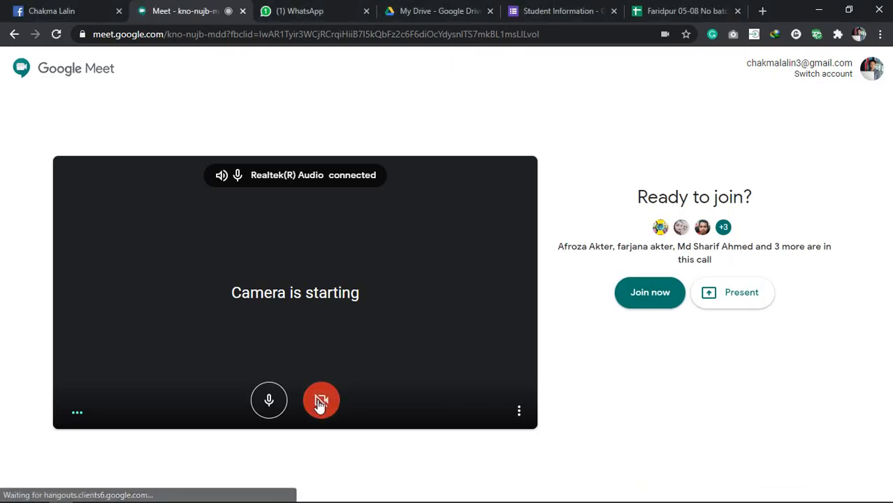
pyautogui.click(657, 297)
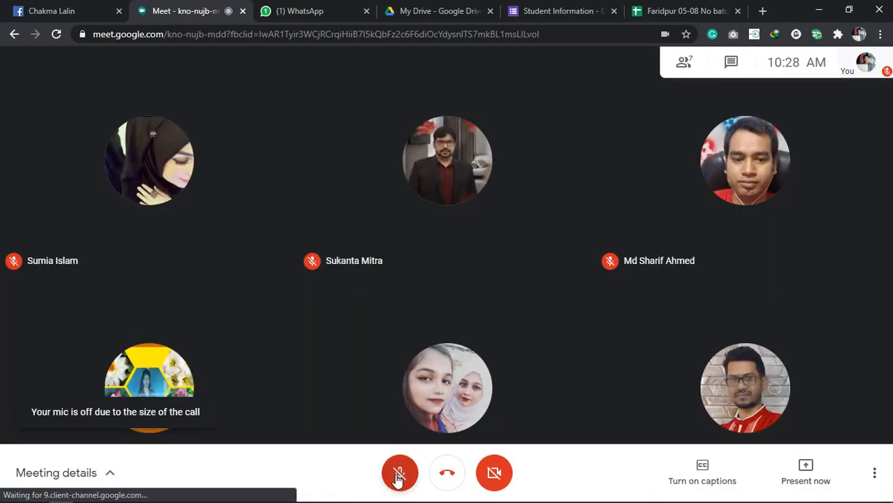
pyautogui.click(399, 473)
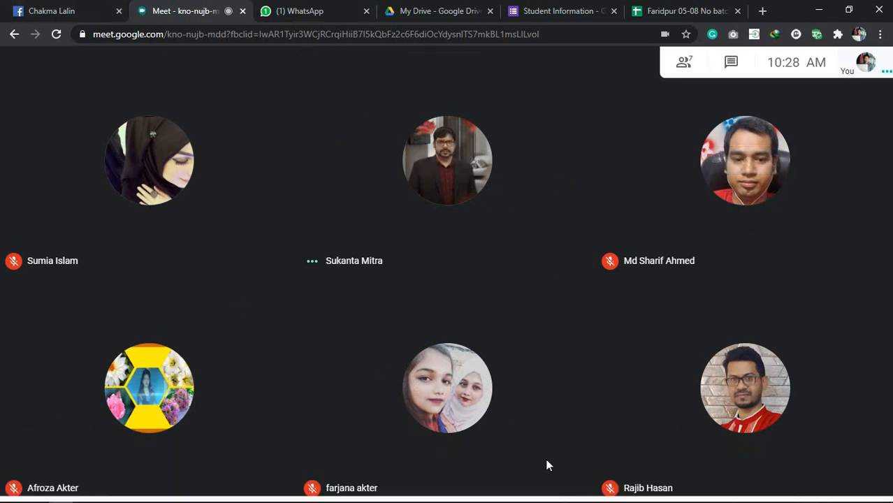
# - Switch from the Google Meet call back to the Illustrator document with the blue rectangle
pyautogui.moveTo(548, 497)
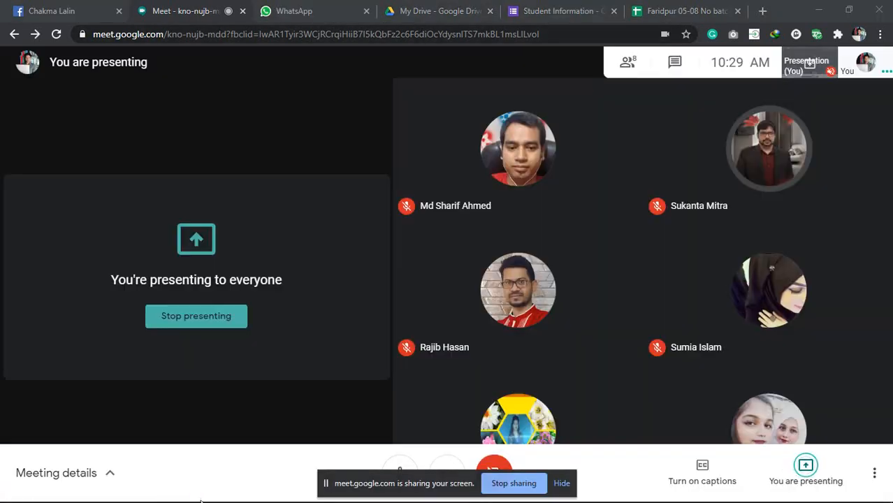
pyautogui.moveTo(201, 502)
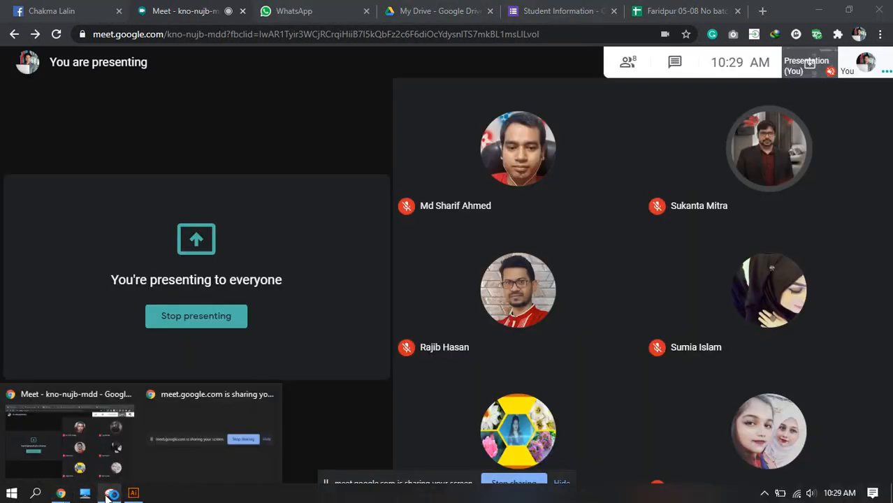
pyautogui.click(133, 494)
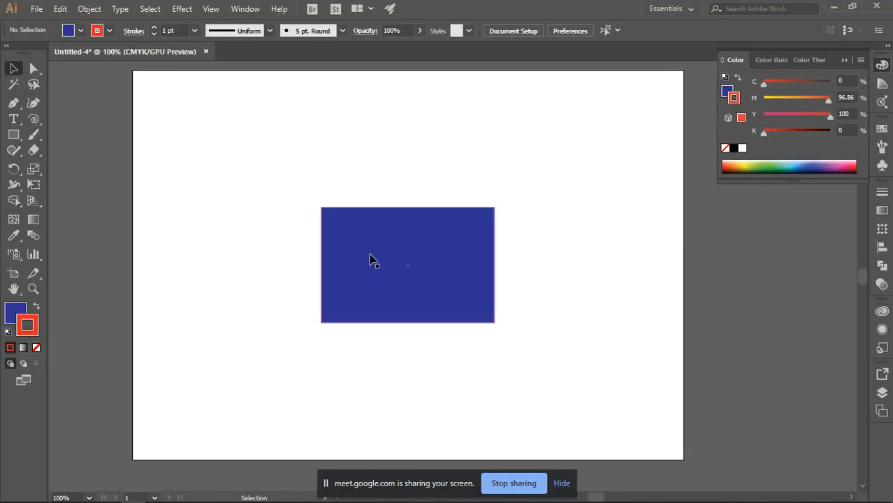
pyautogui.scroll(-1, 483, 223)
pyautogui.scroll(-1, 483, 223)
pyautogui.scroll(2, 523, 242)
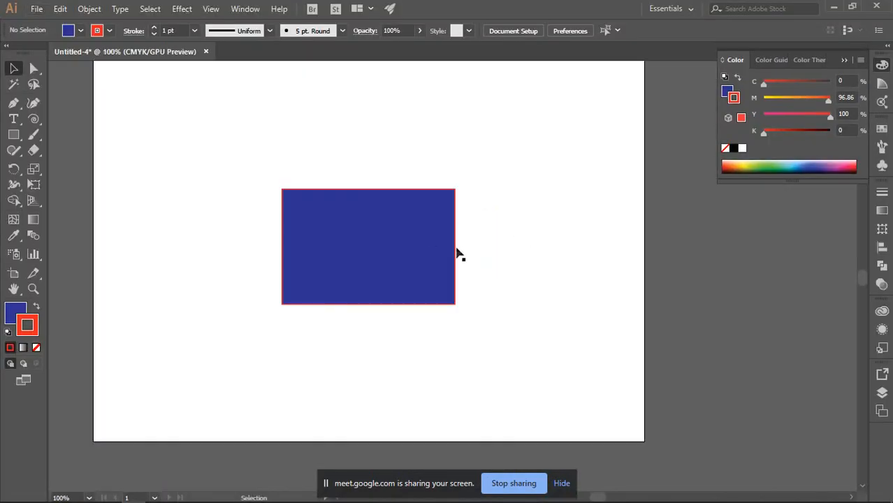
pyautogui.moveTo(479, 248); pyautogui.dragTo(520, 236)
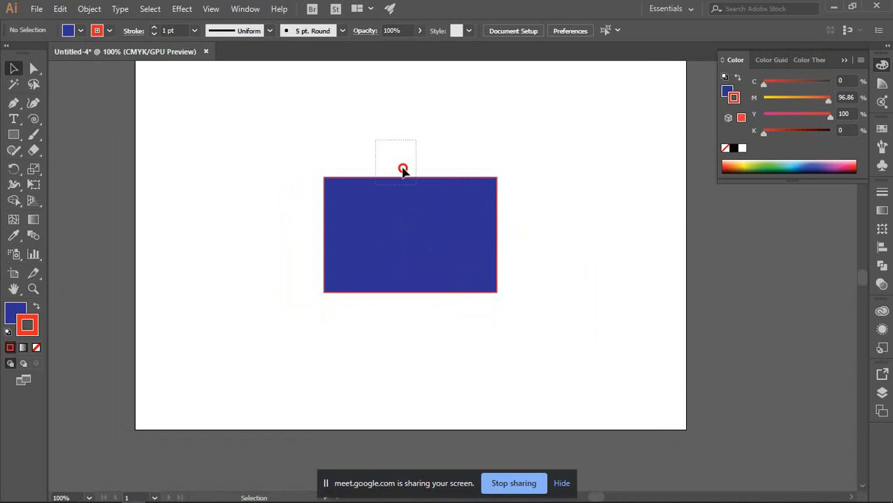
# - Hide the CMYK color sliders and show them again
pyautogui.click(469, 271)
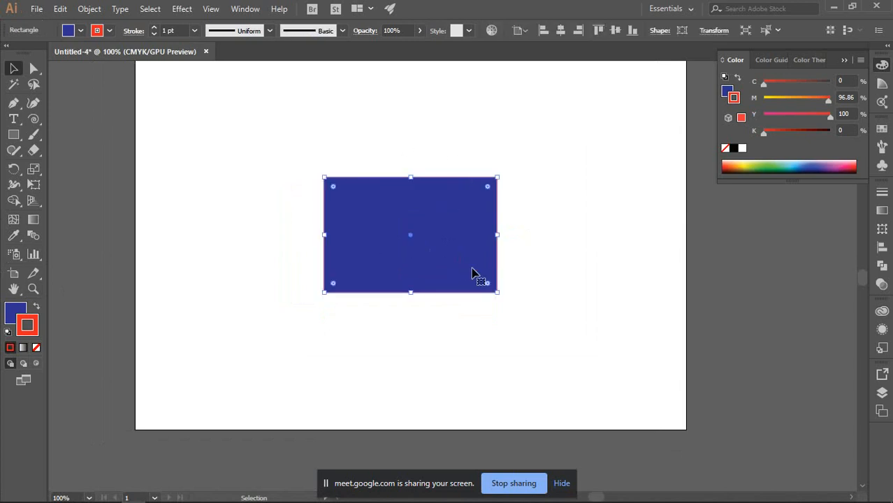
pyautogui.click(861, 60)
pyautogui.click(819, 64)
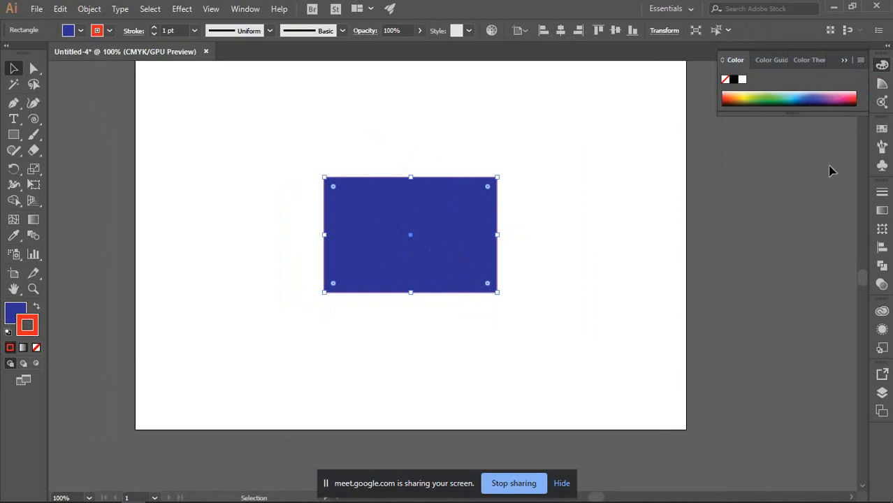
pyautogui.click(774, 138)
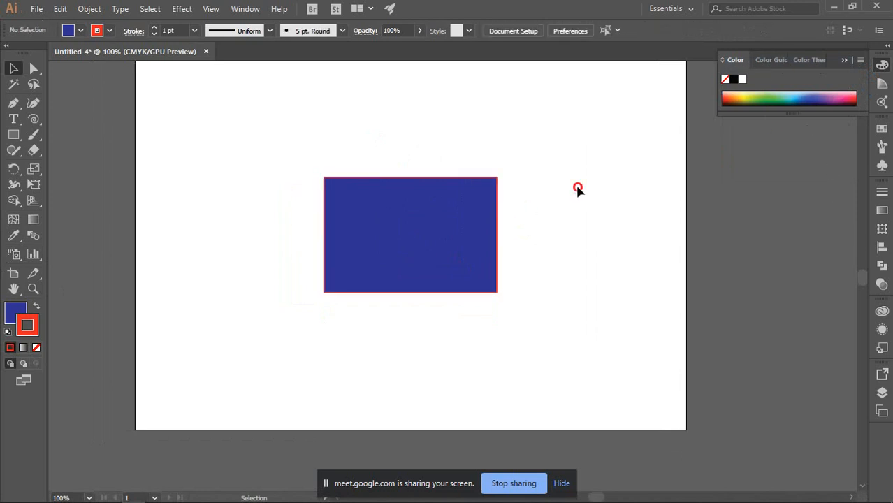
pyautogui.moveTo(578, 187); pyautogui.dragTo(396, 317)
pyautogui.click(591, 268)
pyautogui.click(861, 61)
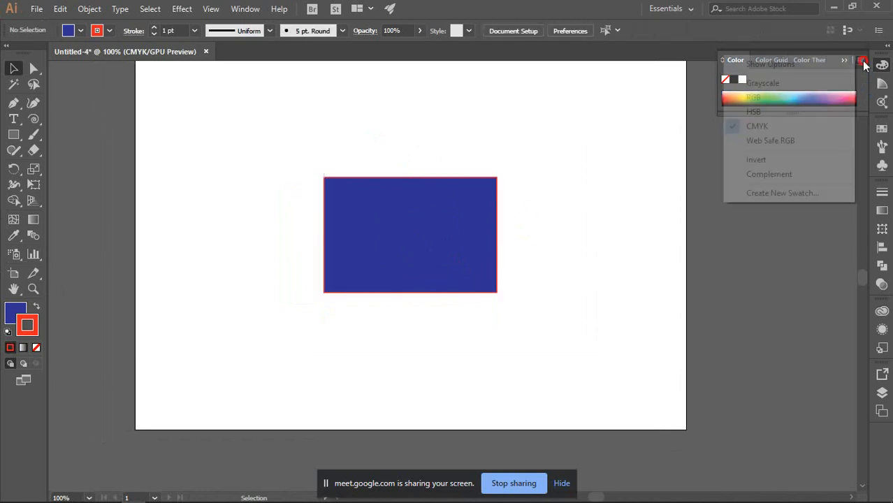
pyautogui.click(792, 63)
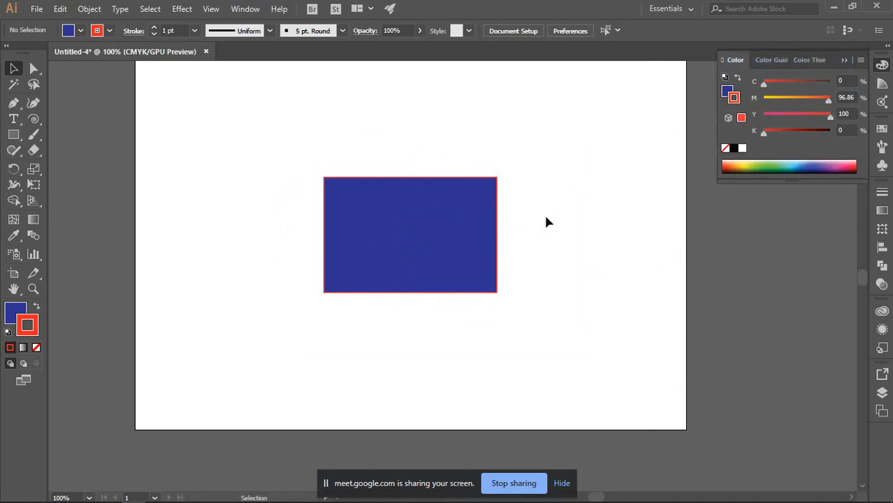
# - Delete the blue rectangle from the artboard
pyautogui.scroll(-1, 498, 222)
pyautogui.moveTo(324, 130); pyautogui.dragTo(440, 225)
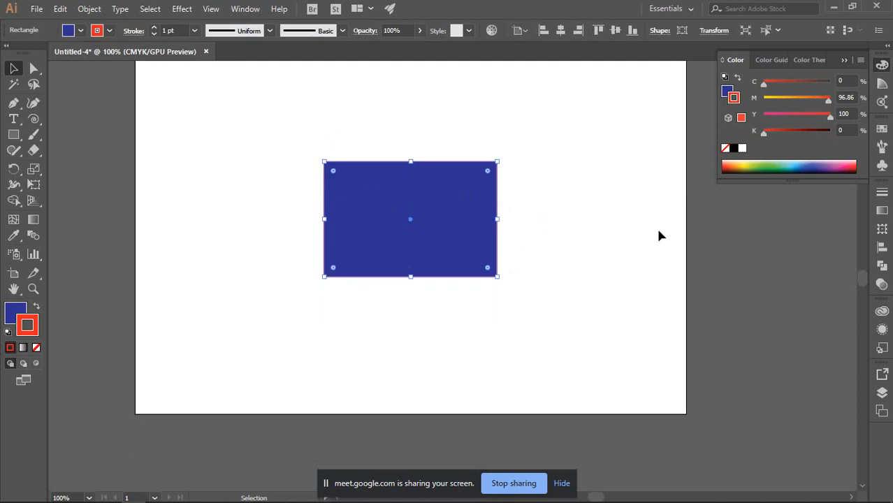
pyautogui.press('Delete')
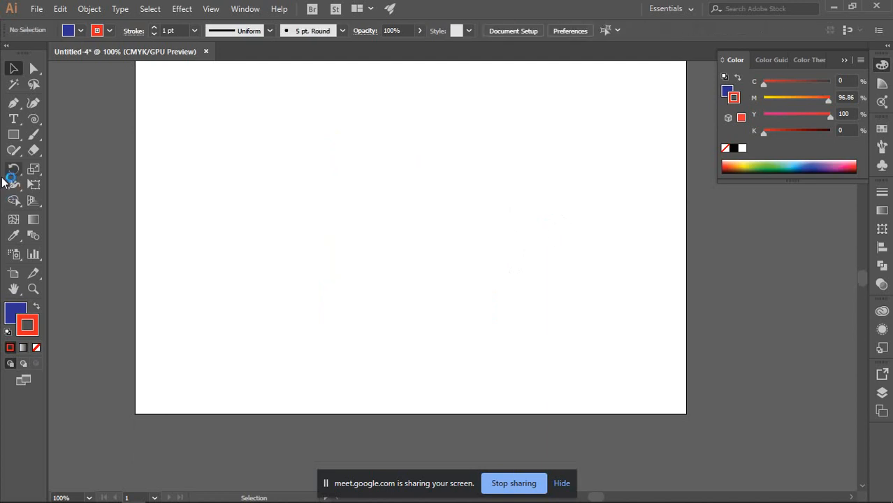
# - Draw a larger rectangle near the middle of the artboard with the current blue fill and red stroke, and deselect it
pyautogui.click(13, 135)
pyautogui.moveTo(283, 137); pyautogui.dragTo(505, 302)
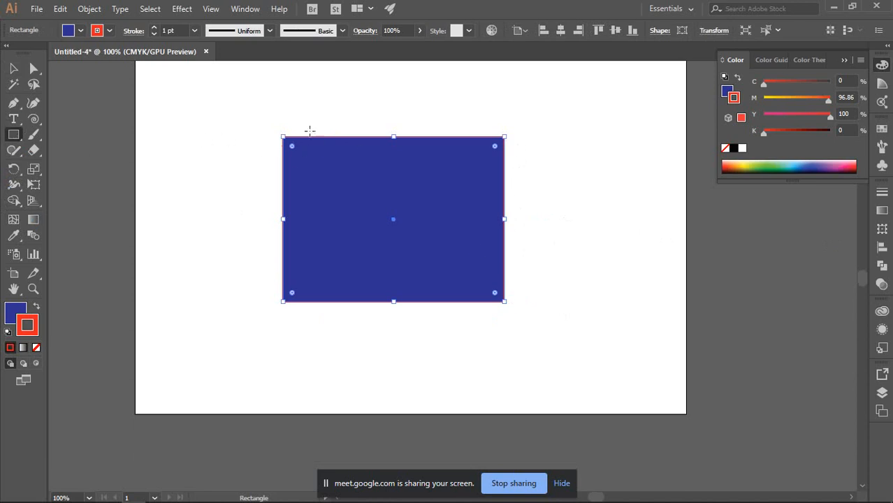
pyautogui.keyDown('alt'); pyautogui.scroll(1, 289, 143); pyautogui.keyUp('alt')
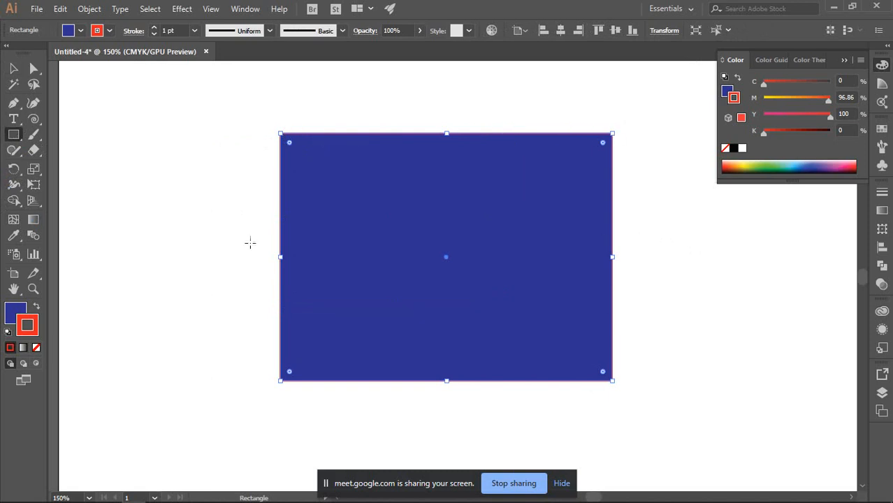
pyautogui.click(13, 67)
pyautogui.click(189, 129)
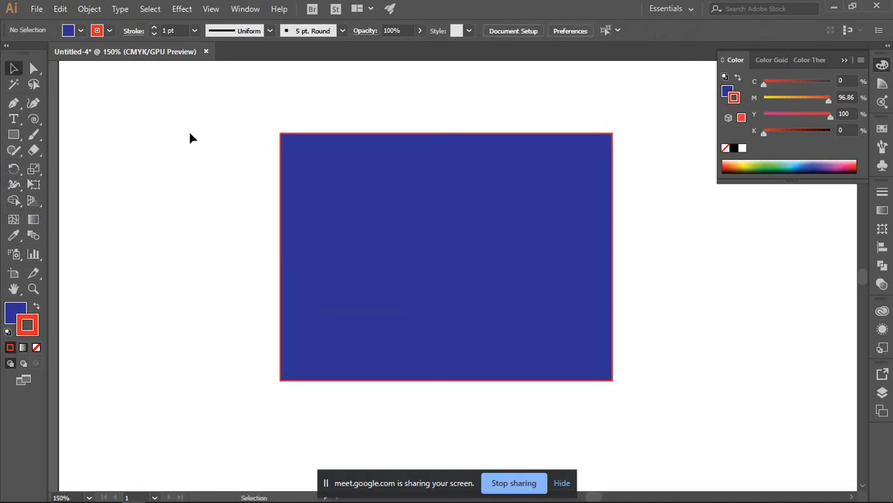
# - Resize the rectangle from its upper-left corner so that it is wider and slightly shorter
pyautogui.keyDown('alt'); pyautogui.scroll(-4, 189, 130); pyautogui.keyUp('alt')
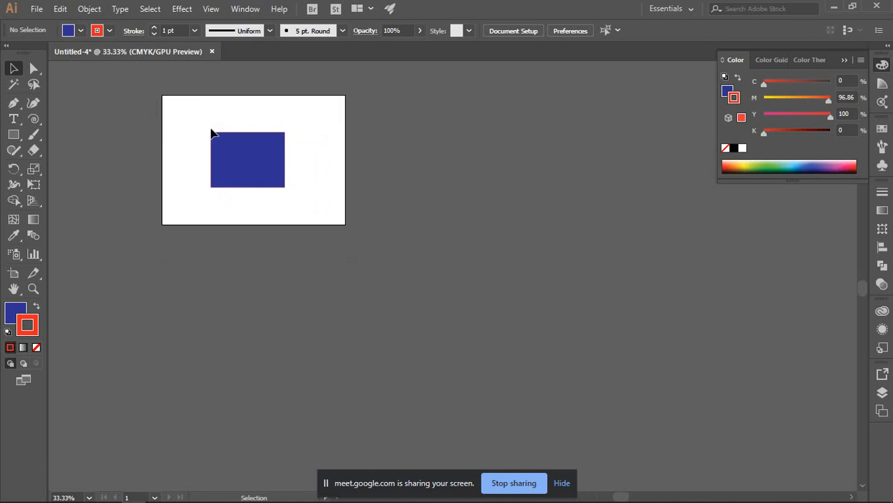
pyautogui.keyDown('alt'); pyautogui.scroll(2, 208, 134); pyautogui.keyUp('alt')
pyautogui.moveTo(180, 148); pyautogui.dragTo(245, 177)
pyautogui.keyDown('alt'); pyautogui.scroll(2, 249, 177); pyautogui.keyUp('alt')
pyautogui.moveTo(237, 142); pyautogui.dragTo(348, 223)
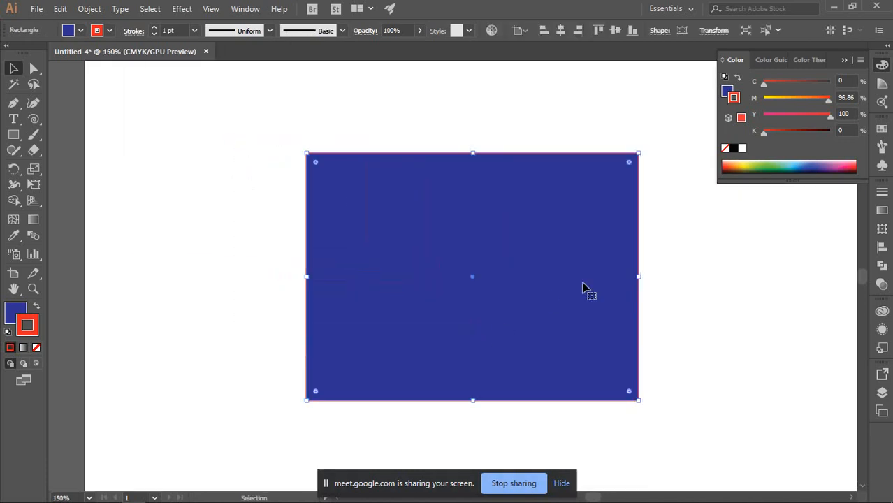
pyautogui.moveTo(684, 267); pyautogui.dragTo(649, 244)
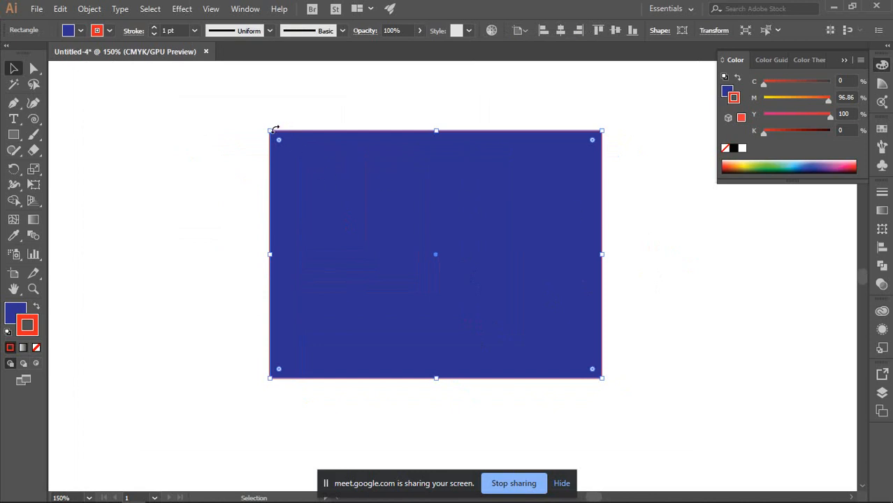
pyautogui.moveTo(273, 132); pyautogui.dragTo(128, 169)
pyautogui.click(631, 277)
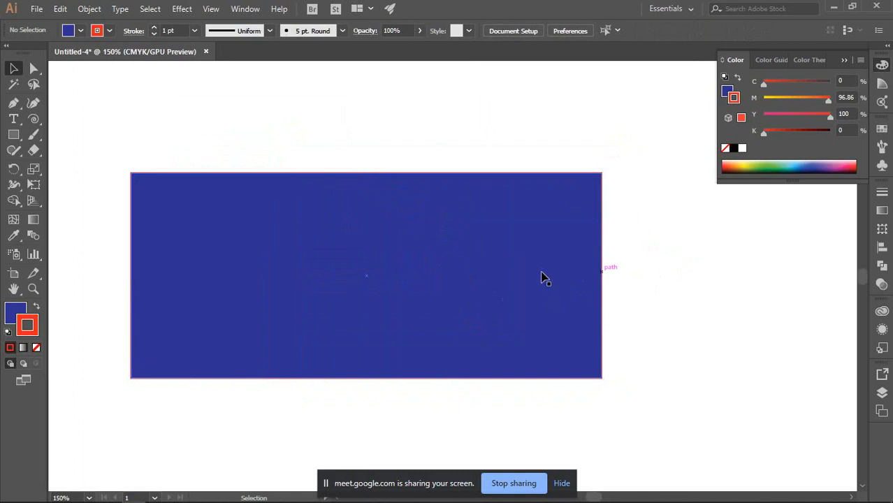
# - Move the rectangle up and to the right, and reshape it from its upper-left corner so that it is narrower and taller
pyautogui.moveTo(291, 246); pyautogui.dragTo(344, 229)
pyautogui.moveTo(185, 152); pyautogui.dragTo(279, 105)
pyautogui.click(753, 336)
pyautogui.click(633, 259)
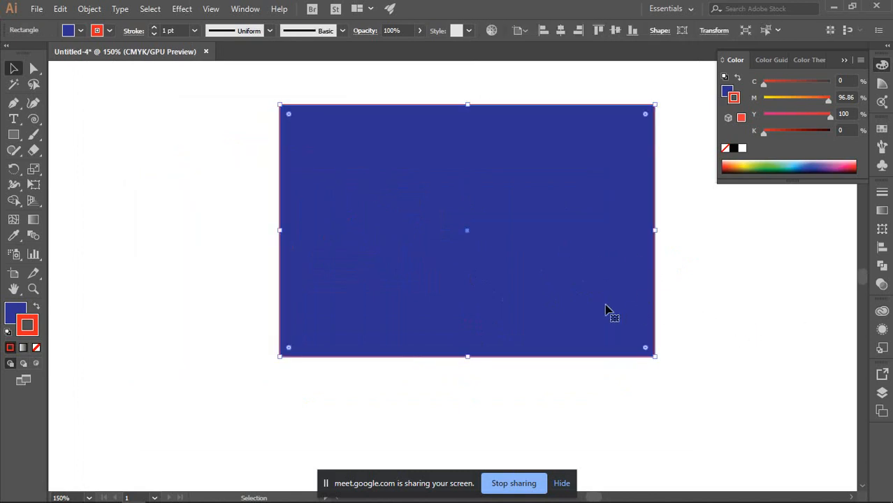
pyautogui.click(724, 234)
# - Move the rectangle horizontally toward the artboard's left edge
pyautogui.hotkey('ctrl', '-')
pyautogui.hotkey('ctrl', '-')
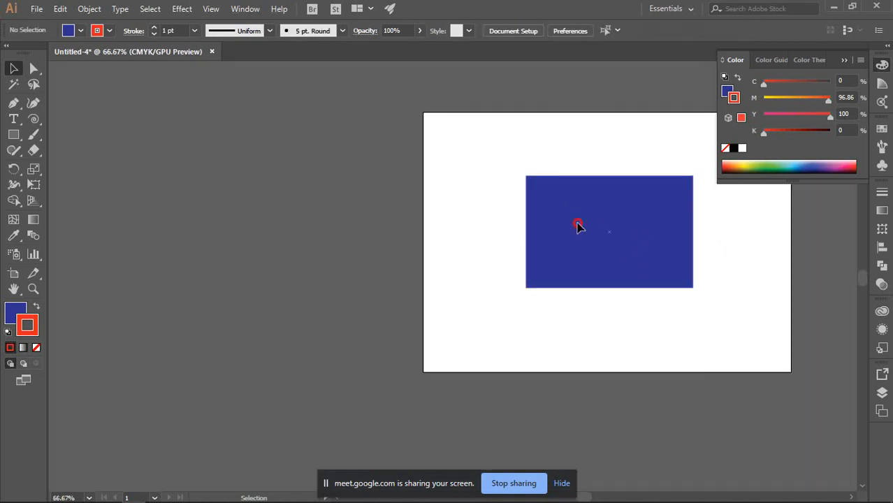
pyautogui.moveTo(576, 225); pyautogui.dragTo(496, 225)
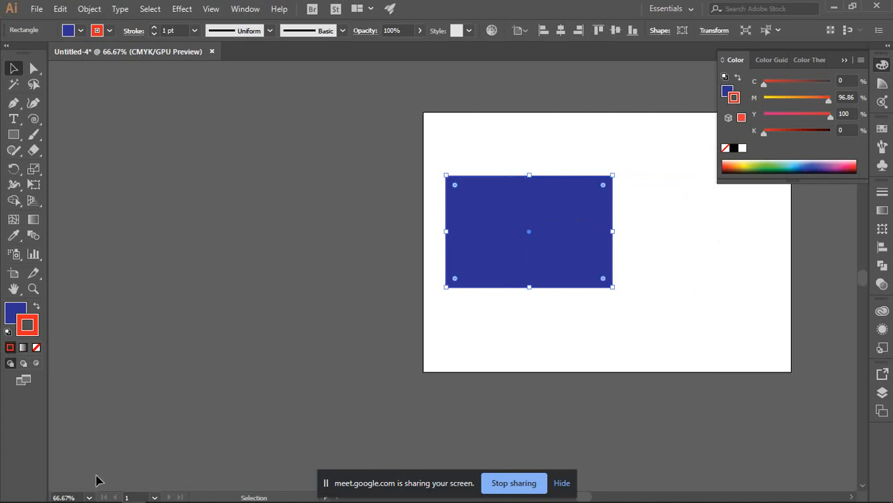
# - Examine the red stroke along the rectangle's left edge at up to 64000% magnification
pyautogui.scroll(-1, 103, 472)
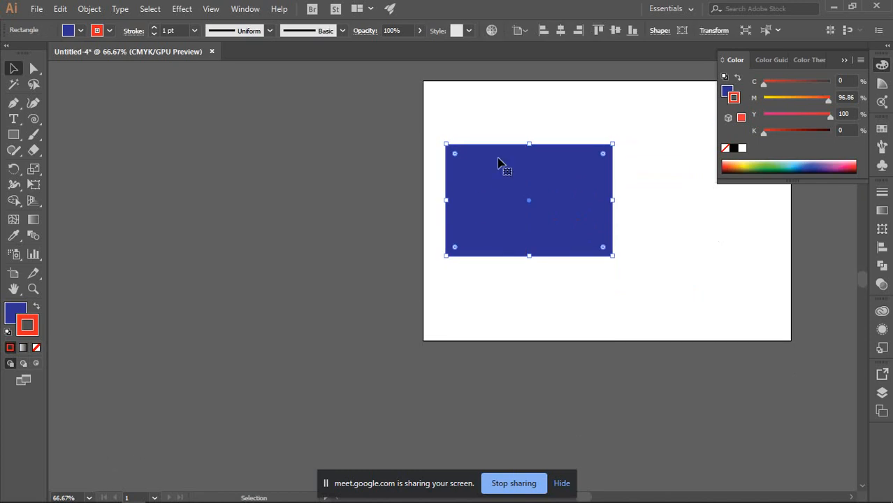
pyautogui.scroll(1, 465, 142)
pyautogui.scroll(4, 464, 142)
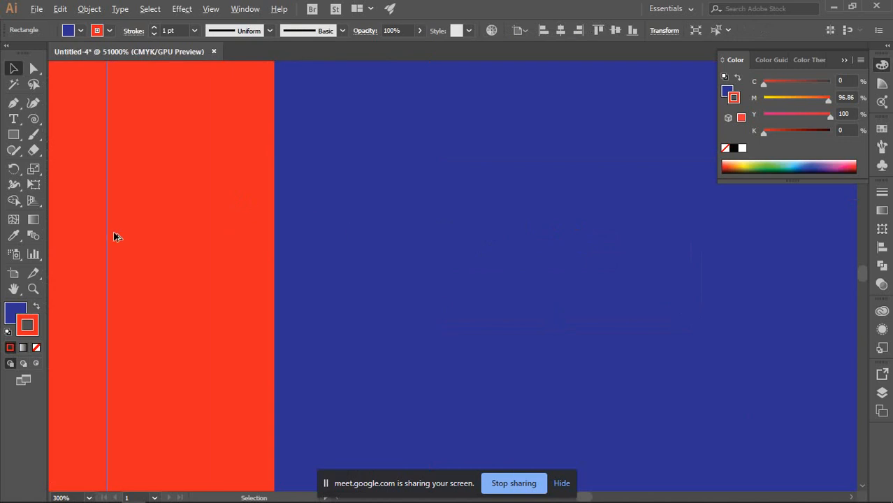
pyautogui.moveTo(240, 244); pyautogui.dragTo(518, 219)
pyautogui.scroll(1, 200, 356)
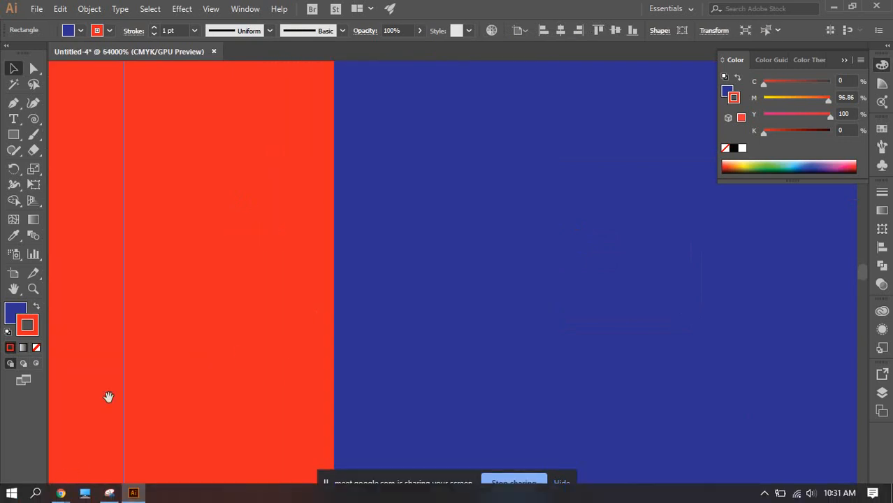
pyautogui.moveTo(98, 431); pyautogui.dragTo(261, 353)
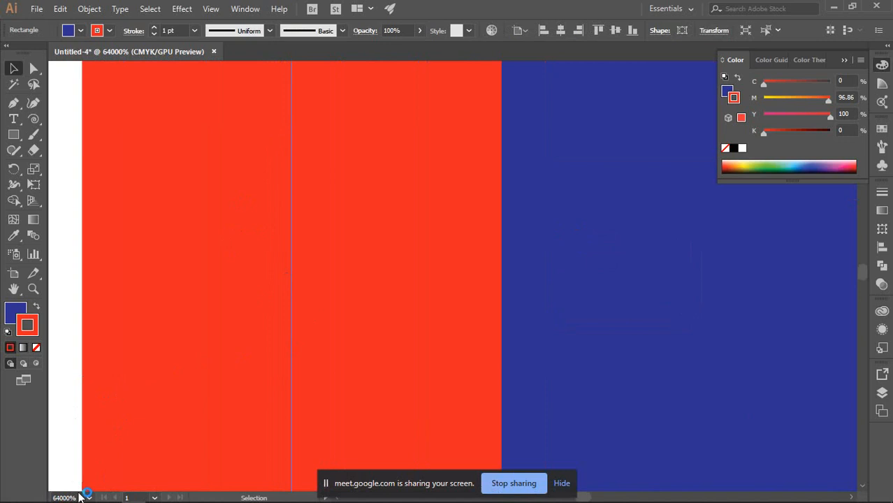
pyautogui.scroll(-15, 408, 285)
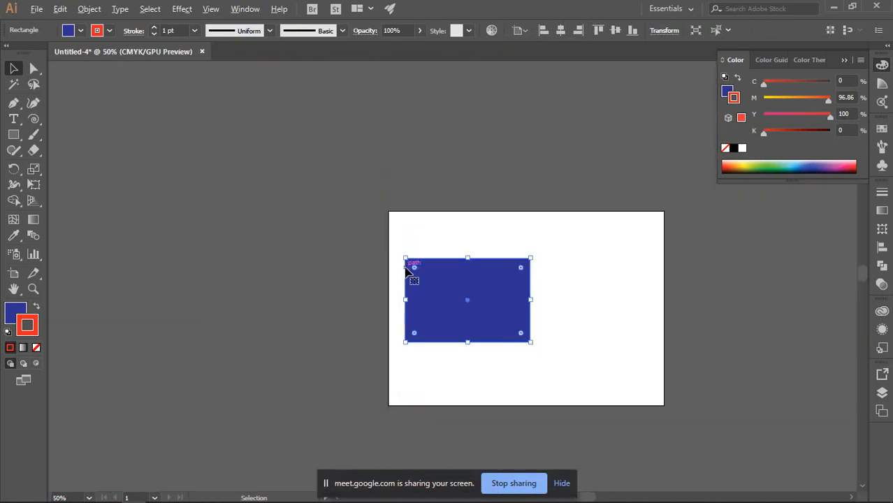
pyautogui.scroll(-1, 406, 269)
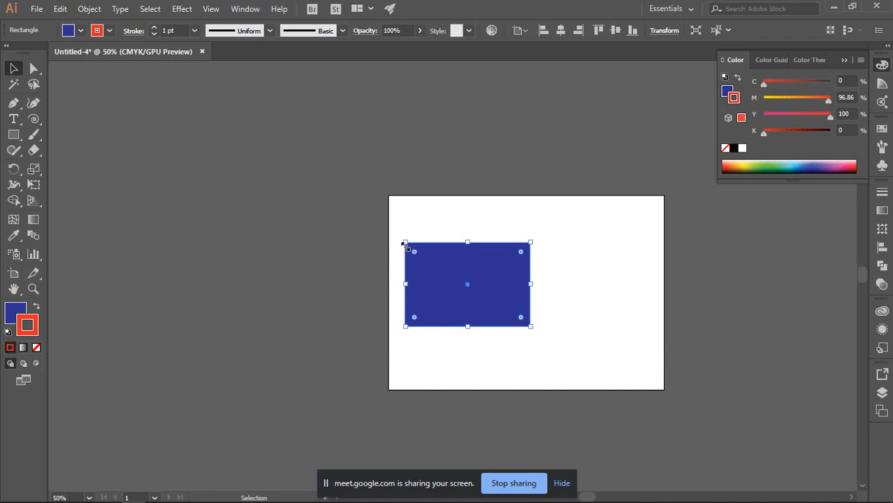
# - Shrink the rectangle from its upper-left corner, move it up and to the right on the artboard, and deselect it
pyautogui.moveTo(406, 244); pyautogui.dragTo(445, 265)
pyautogui.moveTo(503, 289); pyautogui.dragTo(568, 250)
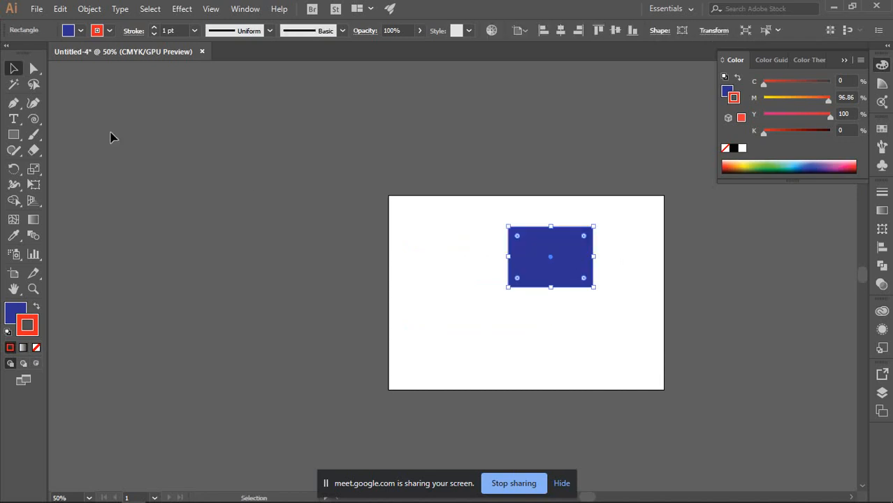
pyautogui.click(61, 91)
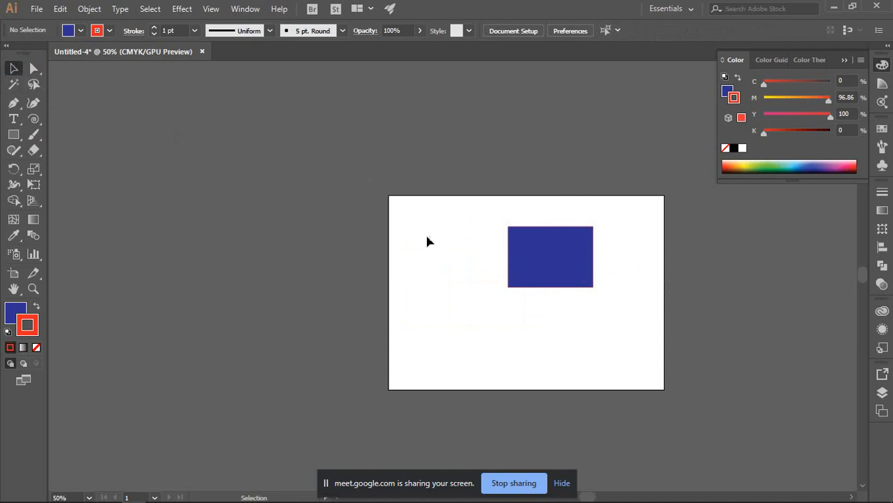
# - Move the blue rectangle near the artboard's upper-left corner
pyautogui.moveTo(566, 256); pyautogui.dragTo(431, 181)
pyautogui.moveTo(548, 141); pyautogui.dragTo(369, 88)
pyautogui.moveTo(265, 114); pyautogui.dragTo(301, 179)
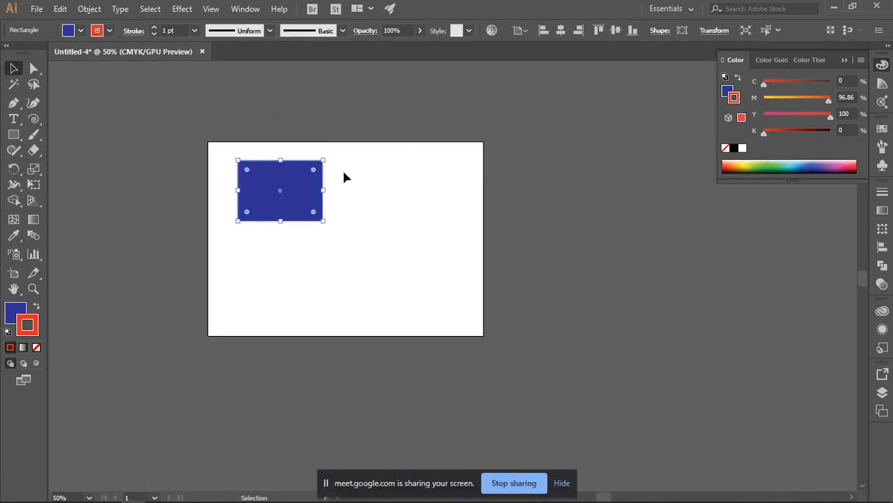
# - Display the document's layers and extend the layer list upward to make it taller
pyautogui.click(245, 8)
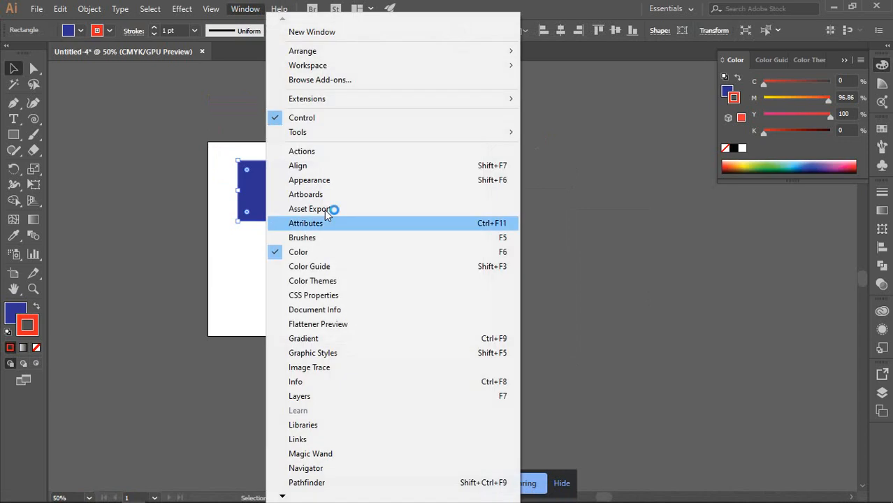
pyautogui.click(299, 397)
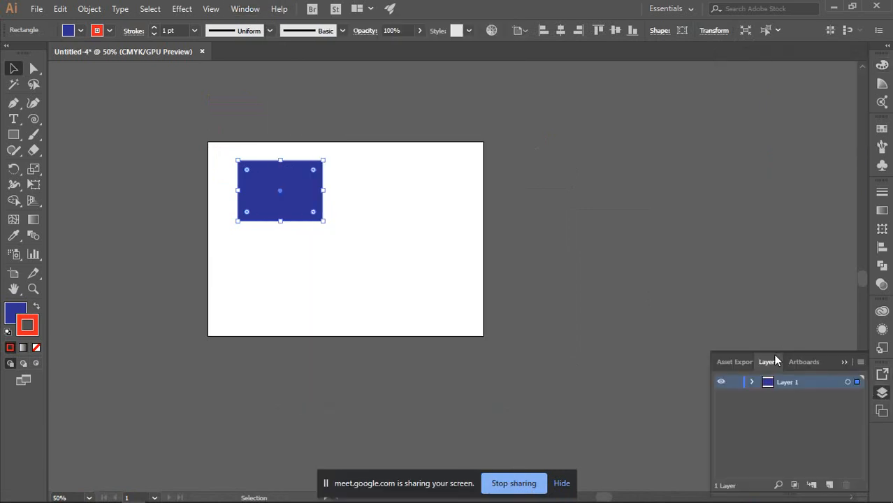
pyautogui.moveTo(774, 353); pyautogui.dragTo(768, 119)
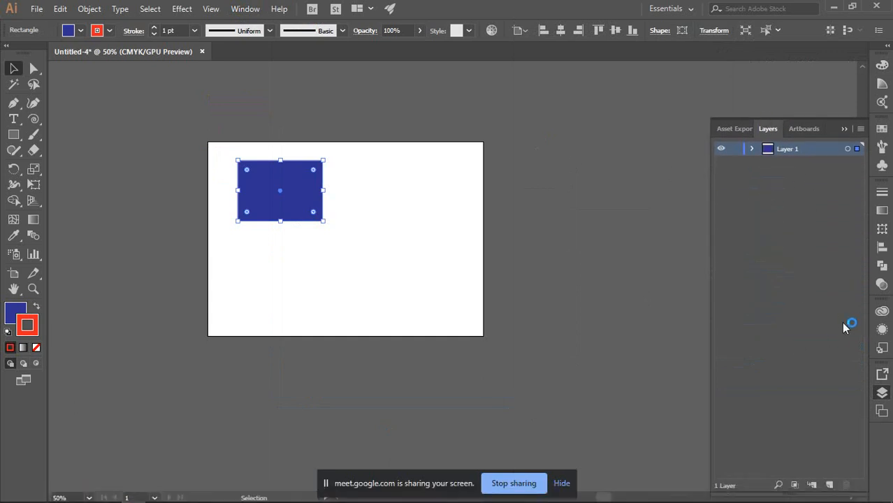
# - Add a new layer and place it beneath Layer 1
pyautogui.click(800, 260)
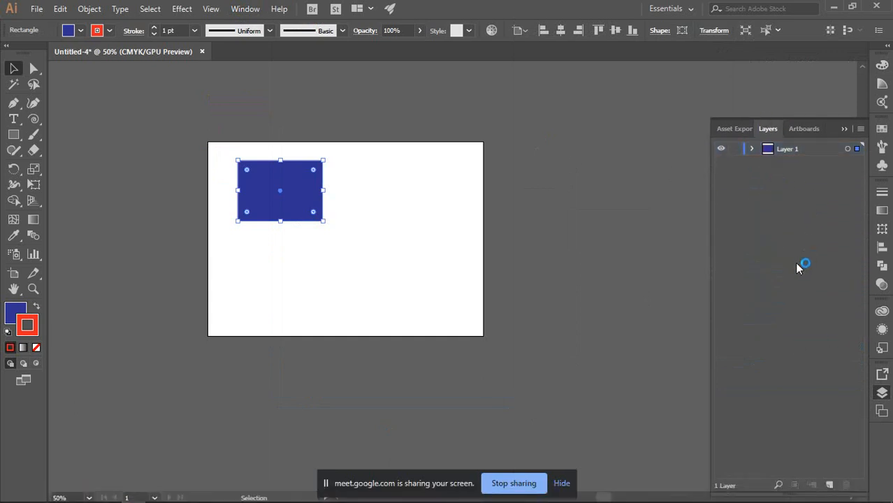
pyautogui.click(830, 485)
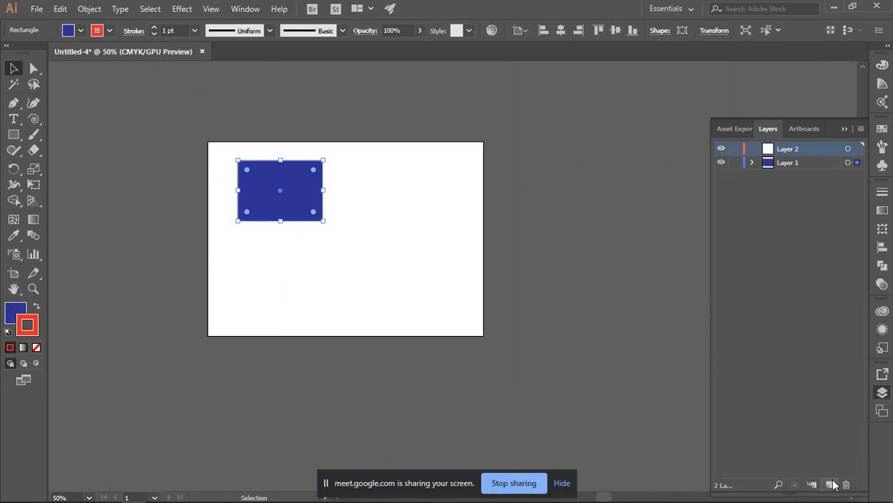
pyautogui.click(849, 149)
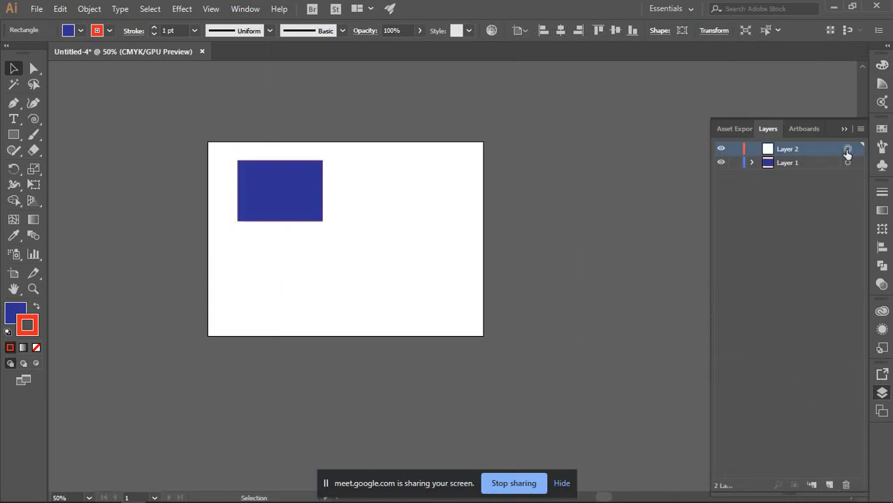
pyautogui.moveTo(856, 218); pyautogui.dragTo(826, 166)
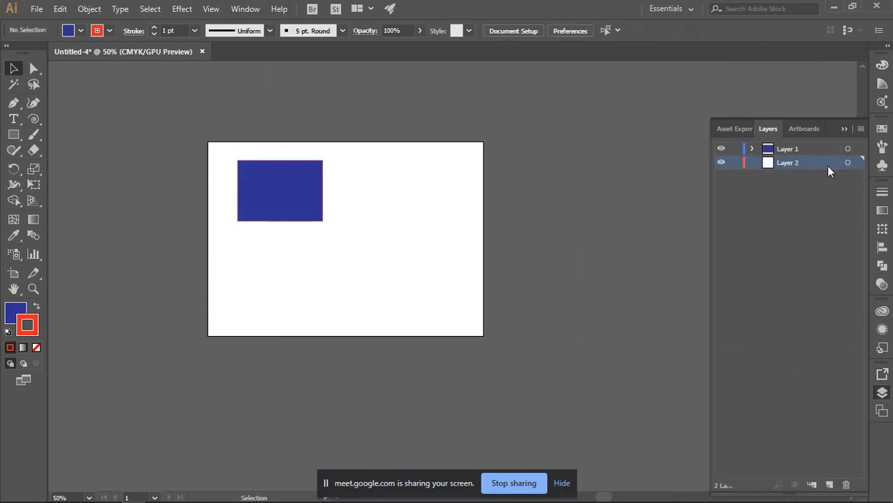
# - Delete the empty Layer 2 and hide the layer list
pyautogui.click(846, 485)
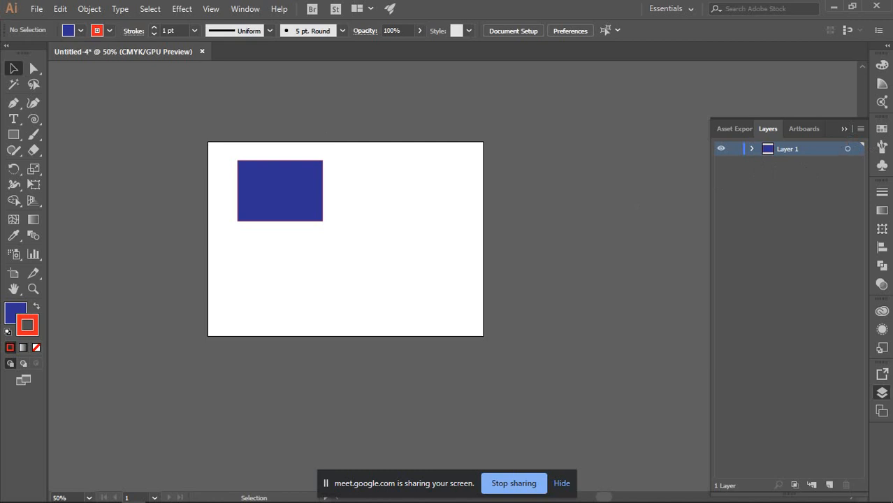
pyautogui.click(844, 129)
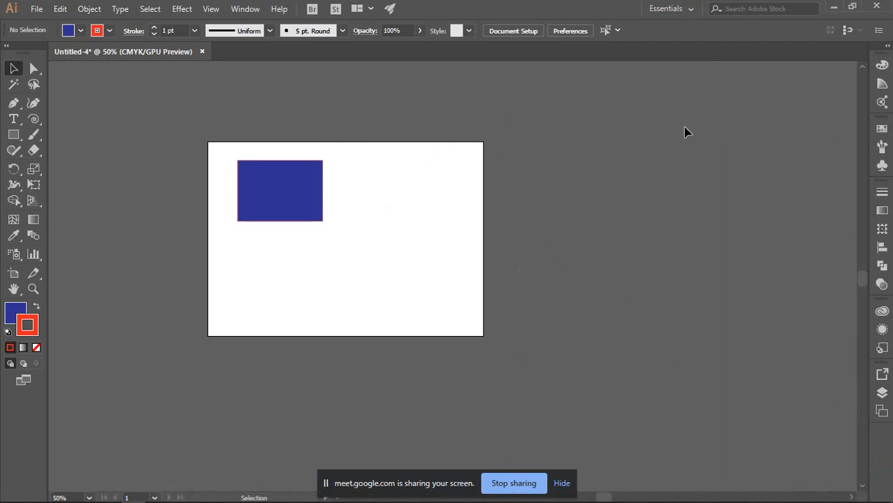
# - Preview the Automation, Layout and Tracing workspaces, and return to the Essentials workspace
pyautogui.click(692, 9)
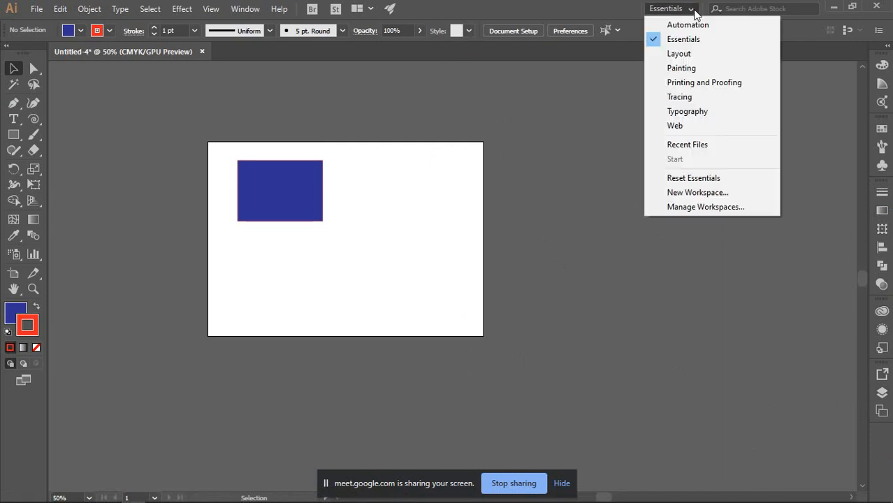
pyautogui.click(685, 27)
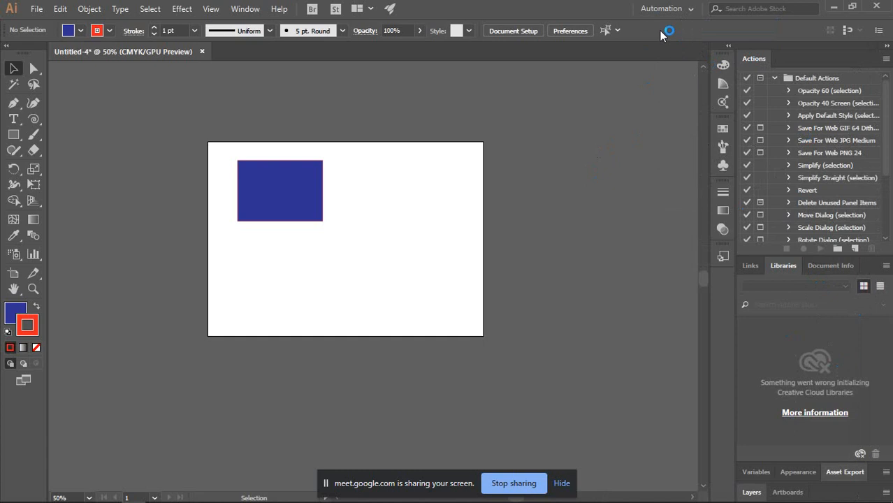
pyautogui.click(691, 9)
pyautogui.click(676, 54)
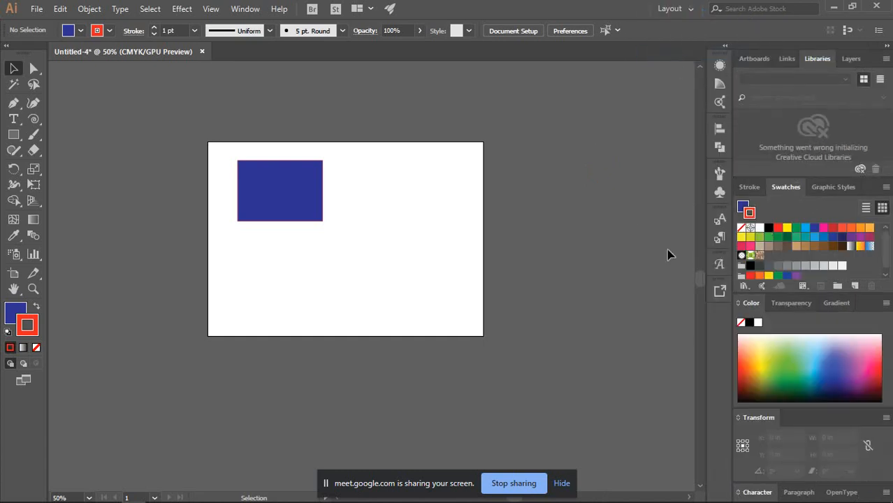
pyautogui.click(686, 11)
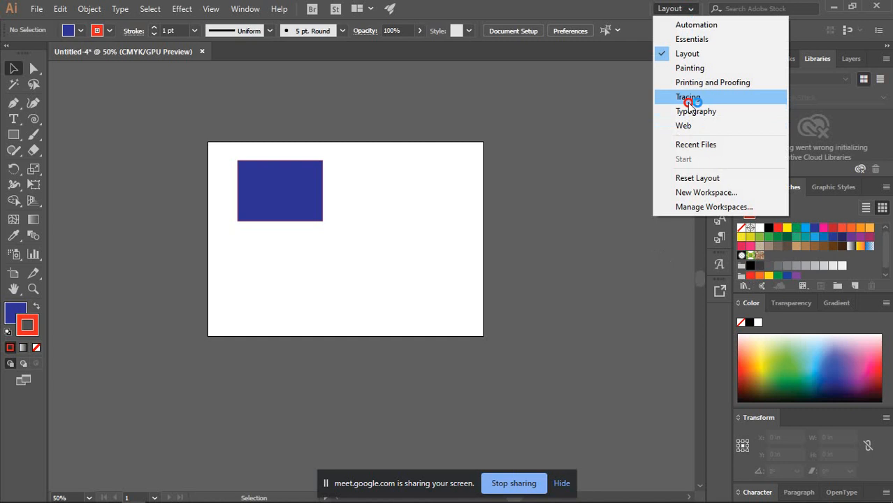
pyautogui.click(689, 97)
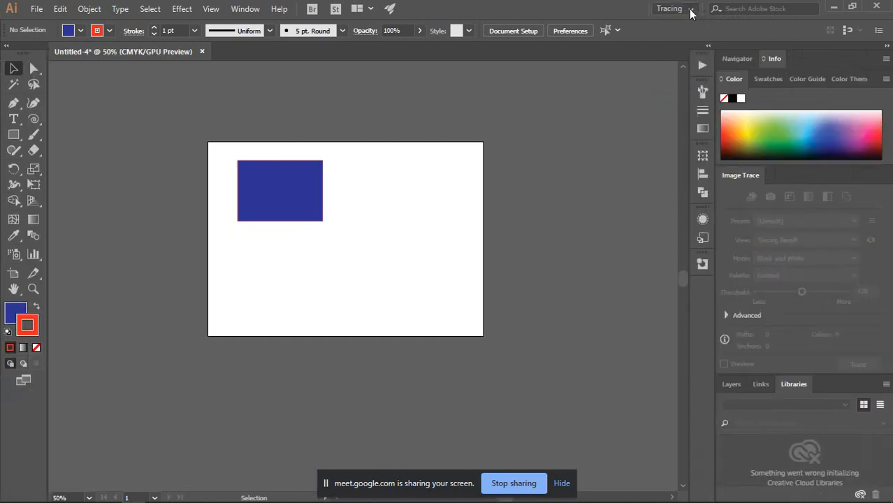
pyautogui.click(691, 10)
pyautogui.click(688, 40)
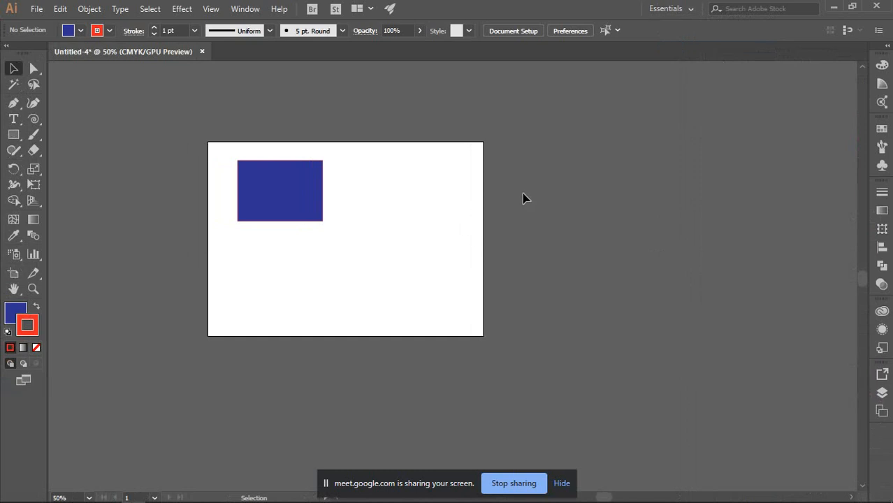
# - Preview the Web workspace with its Asset Export view collapsed, and switch back to Essentials
pyautogui.moveTo(404, 224); pyautogui.dragTo(465, 218)
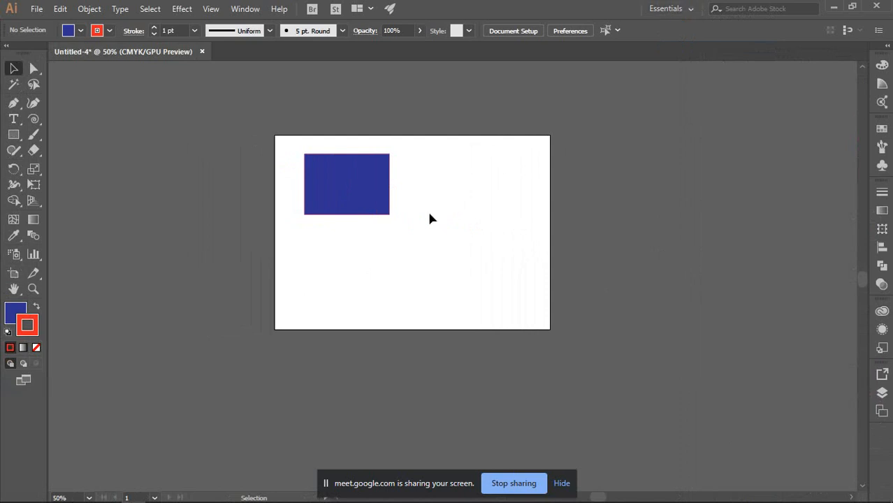
pyautogui.click(677, 10)
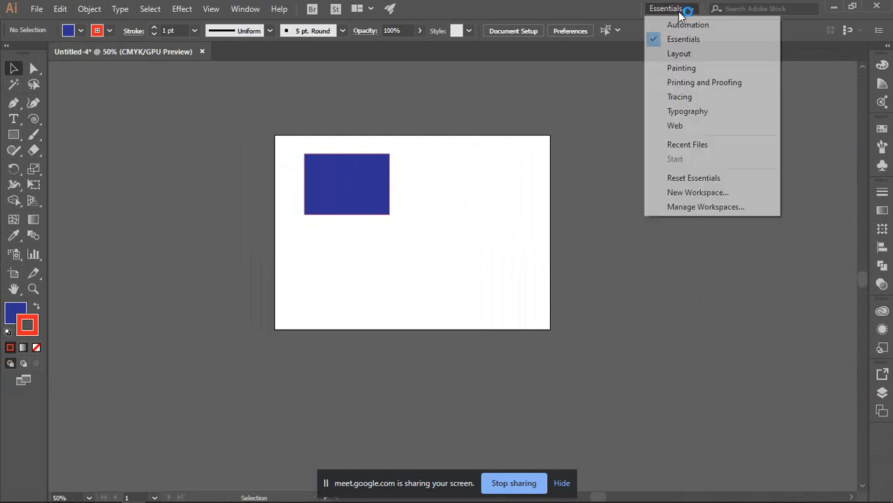
pyautogui.click(669, 127)
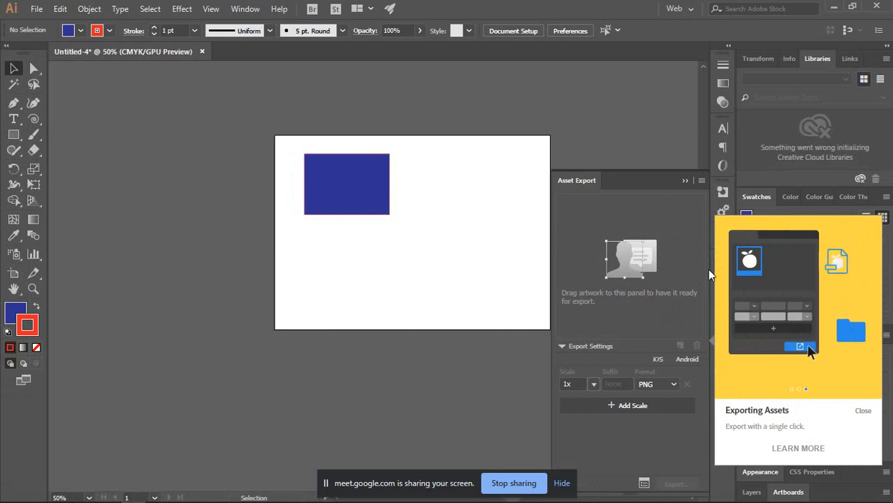
pyautogui.click(685, 180)
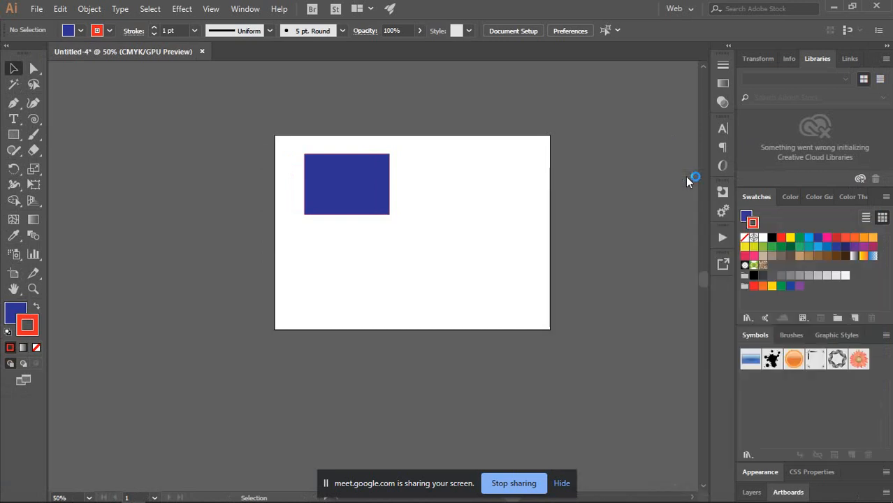
pyautogui.click(689, 8)
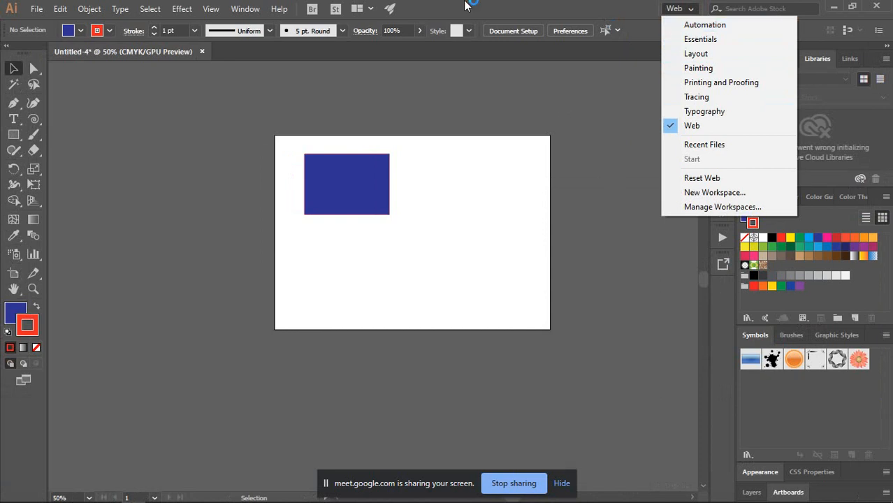
pyautogui.click(699, 38)
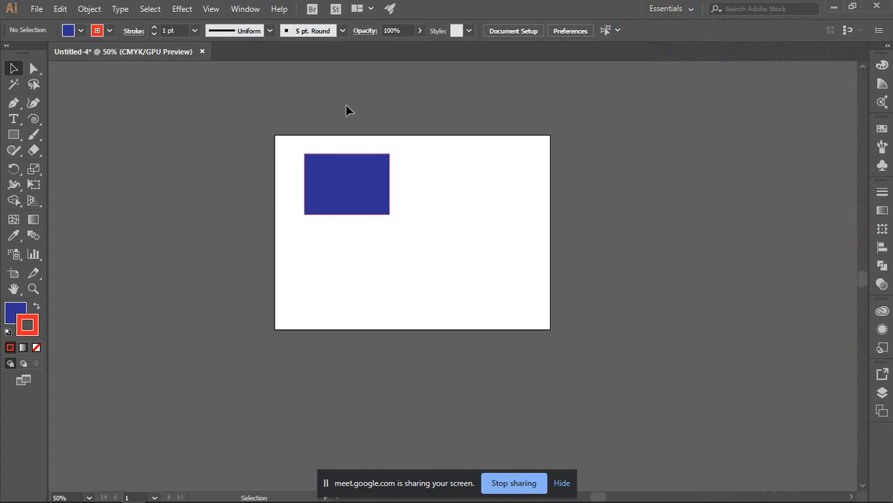
# - Expand the docked Essentials panels, look over the Layers and Asset Export sections, and collapse the dock again
pyautogui.click(886, 47)
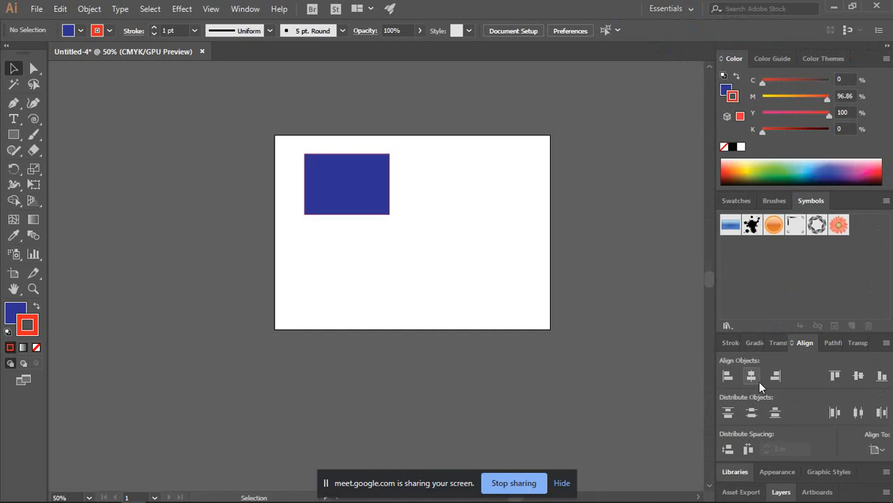
pyautogui.scroll(2, 800, 363)
pyautogui.scroll(-1, 776, 337)
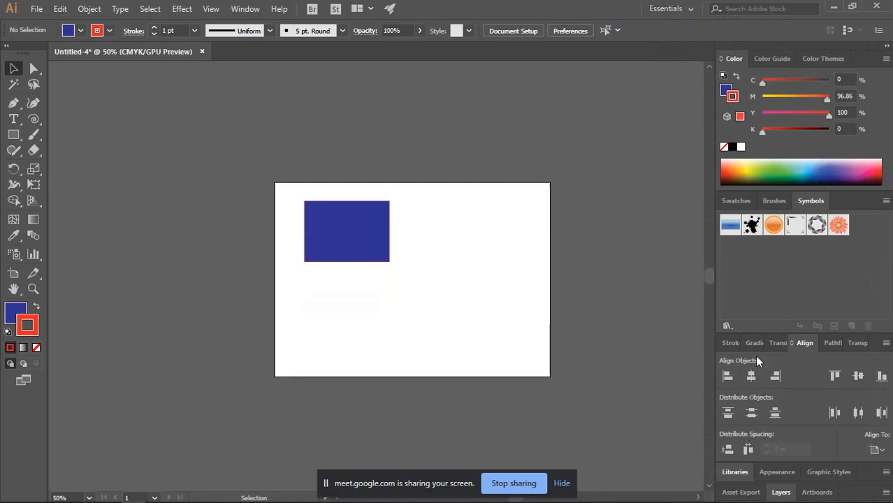
pyautogui.click(781, 492)
pyautogui.click(741, 393)
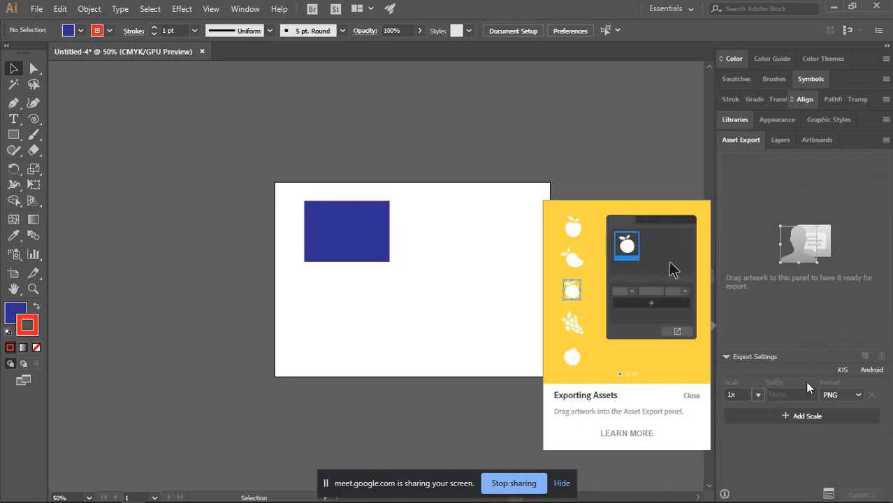
pyautogui.click(886, 46)
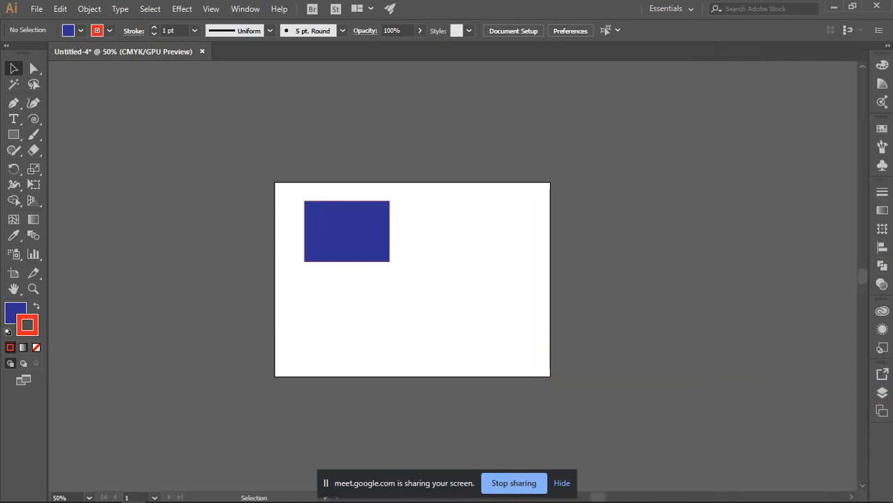
# - Look at the Pathfinder shape modes and the Pathfinder Options, and dismiss the options without changes
pyautogui.click(885, 268)
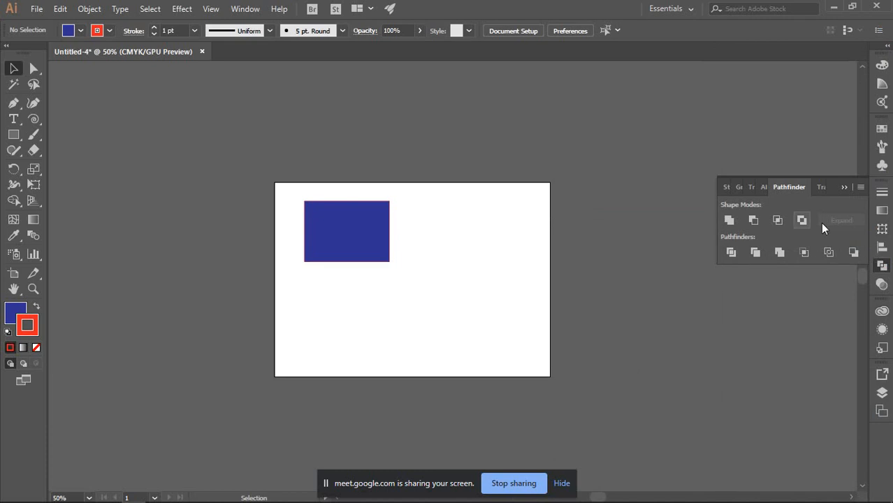
pyautogui.click(860, 188)
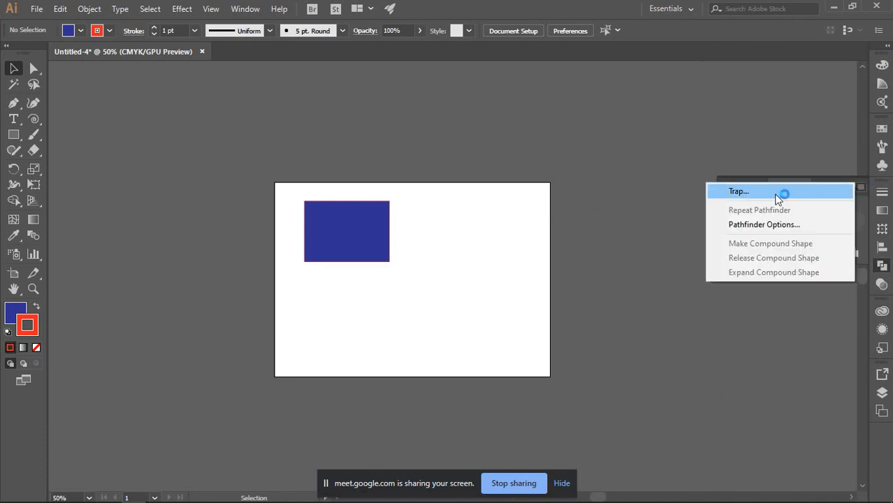
pyautogui.click(755, 225)
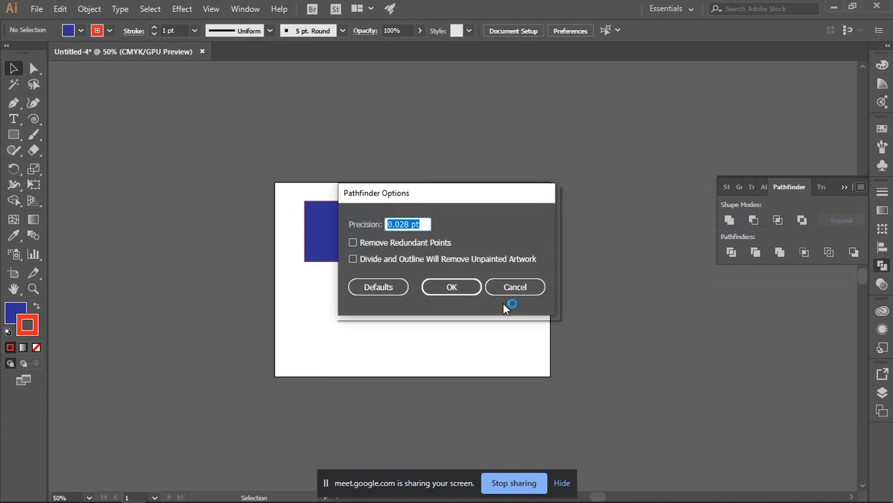
pyautogui.click(514, 288)
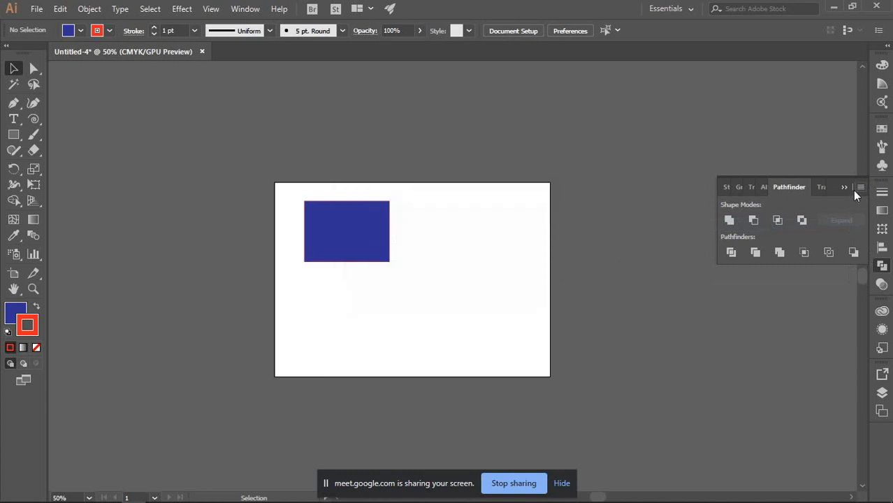
# - Show the full set of Stroke options, including cap, corner, dashed line and arrowheads
pyautogui.click(882, 194)
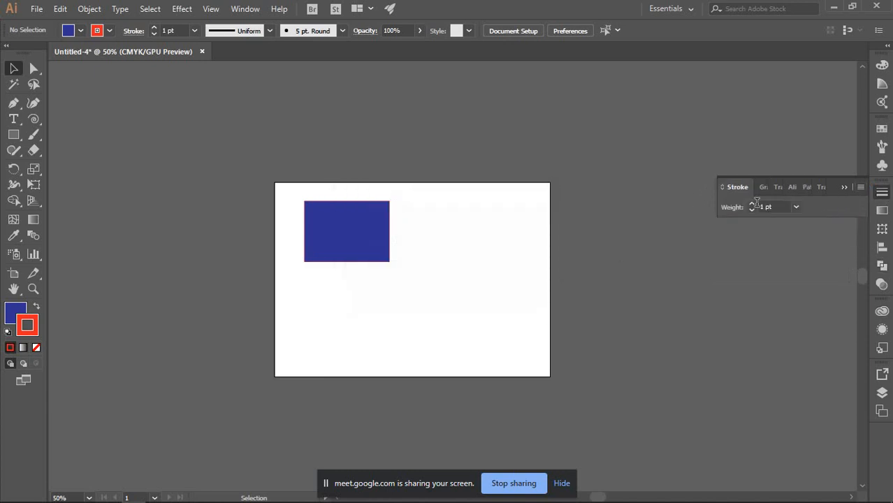
pyautogui.click(861, 187)
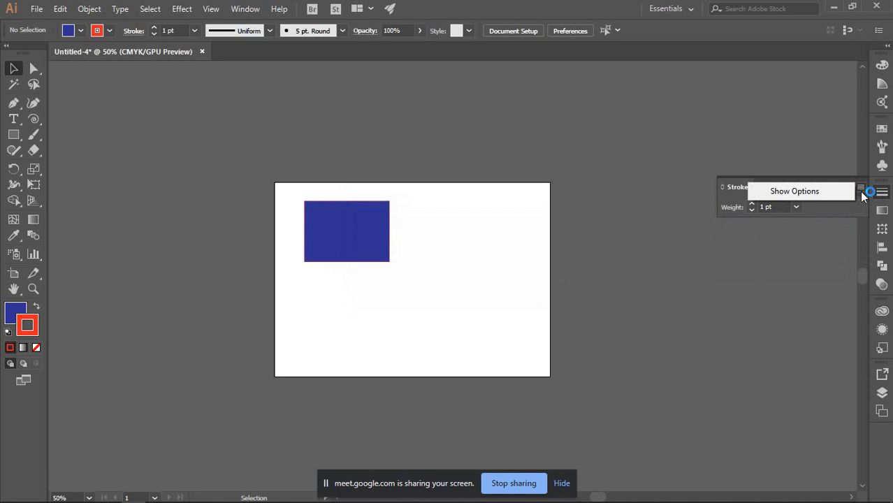
pyautogui.click(822, 193)
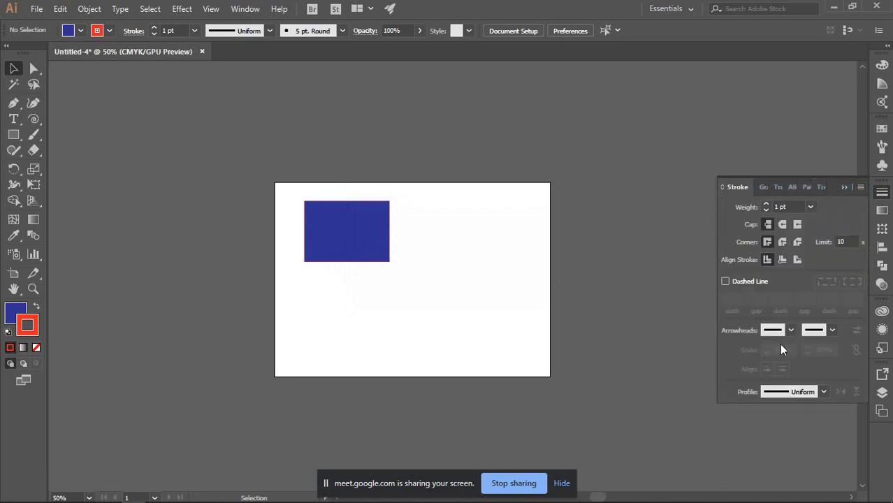
# - Display the Align options, and hide and show the Distribute Spacing and Align To section again
pyautogui.click(883, 248)
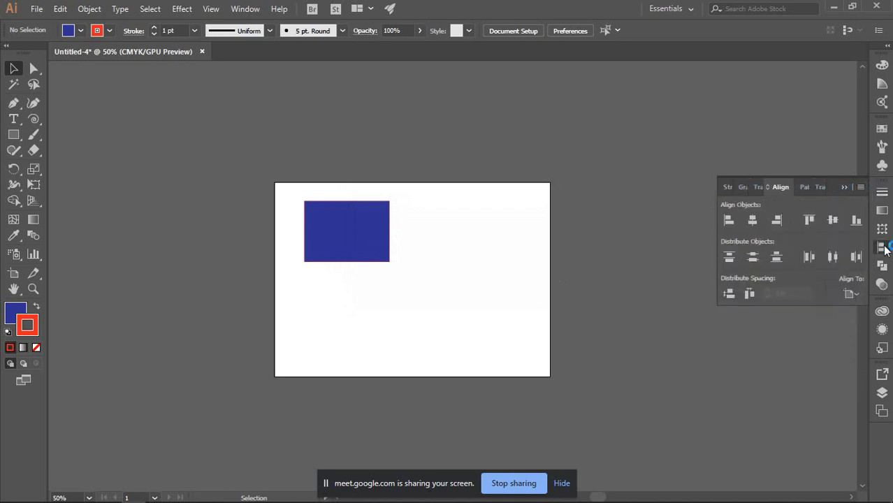
pyautogui.click(861, 189)
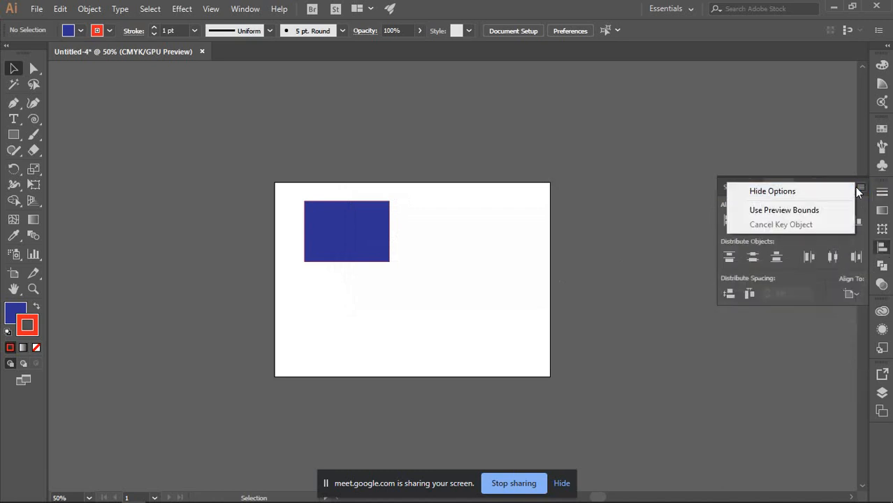
pyautogui.click(784, 195)
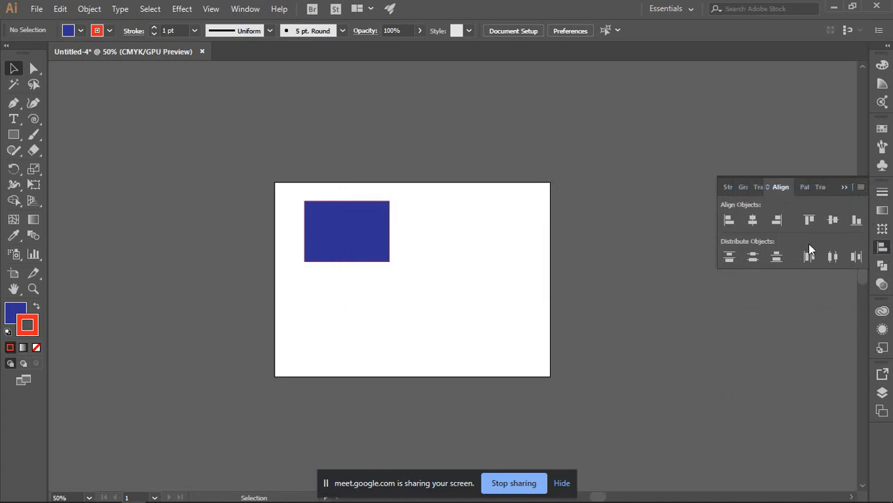
pyautogui.click(860, 187)
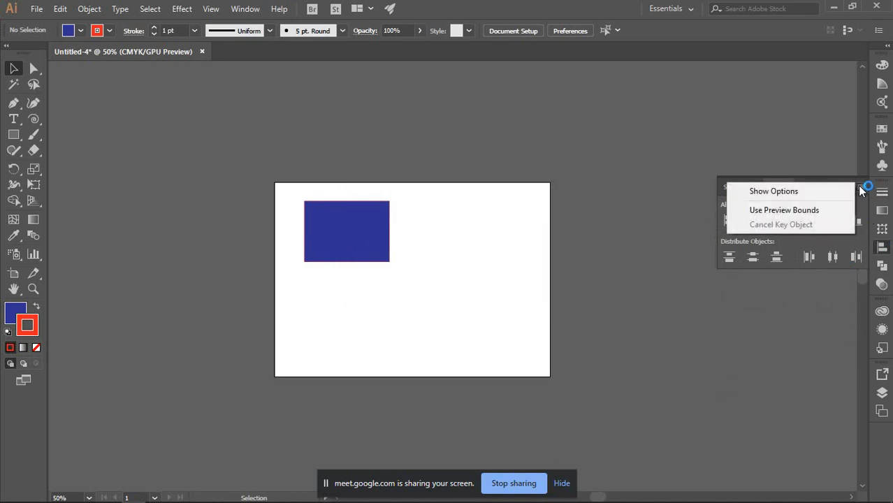
pyautogui.click(801, 191)
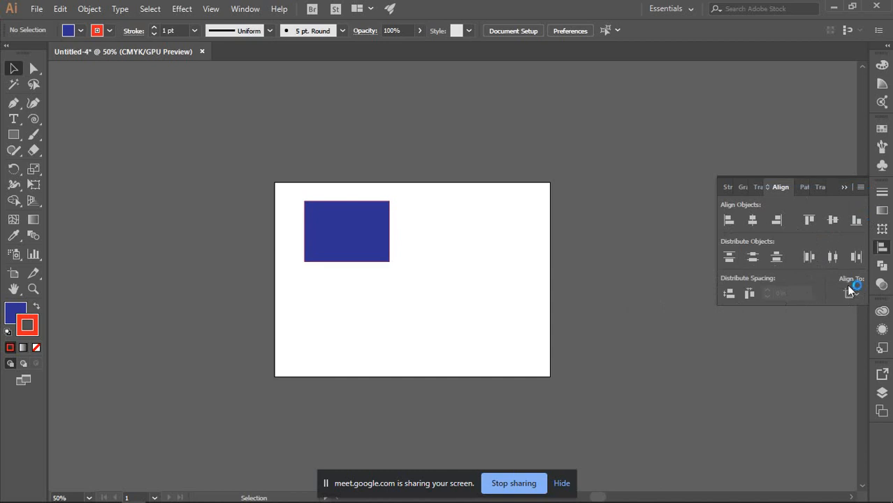
# - Look at the Transform settings with nothing selected, and collapse them again
pyautogui.click(882, 265)
pyautogui.click(882, 230)
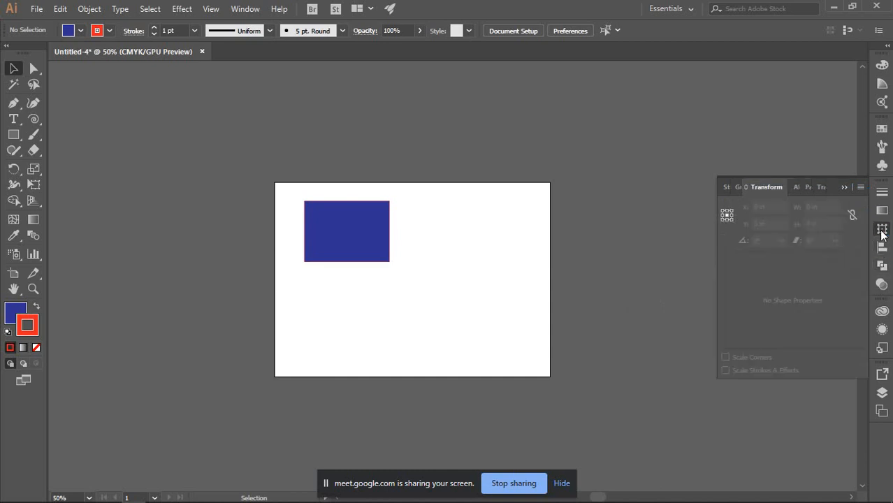
pyautogui.click(882, 230)
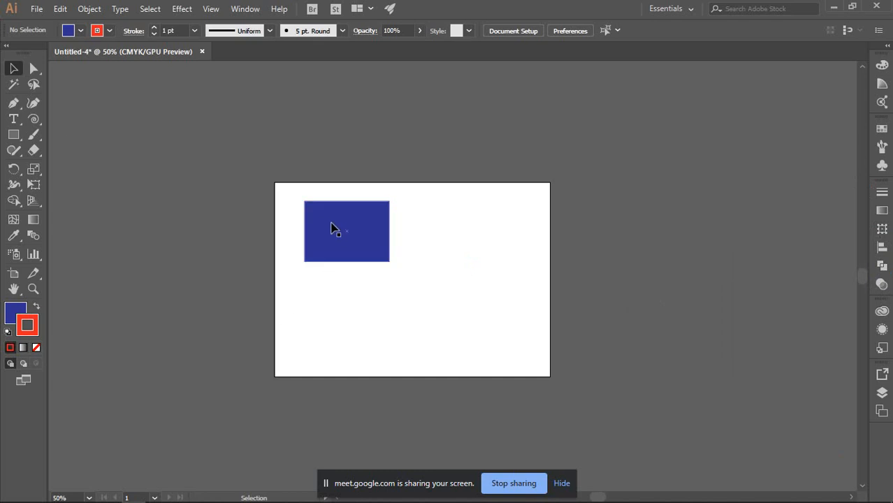
# - Move the blue rectangle with the Selection tool to the middle of the artboard, and deselect it
pyautogui.moveTo(331, 225); pyautogui.dragTo(368, 261)
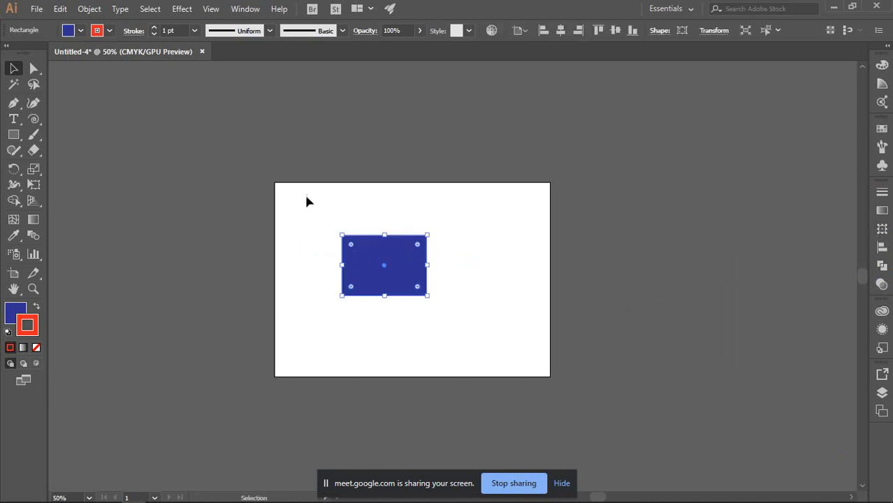
pyautogui.click(644, 343)
pyautogui.moveTo(409, 260); pyautogui.dragTo(430, 261)
pyautogui.click(19, 69)
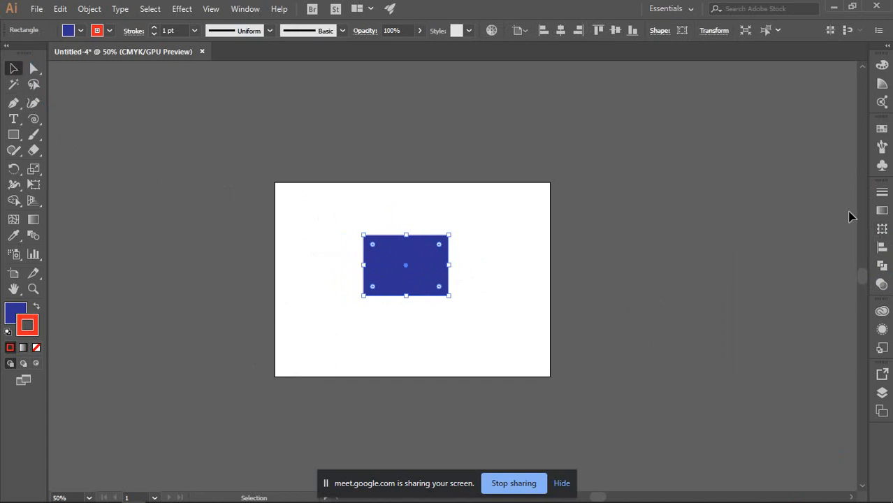
pyautogui.click(472, 211)
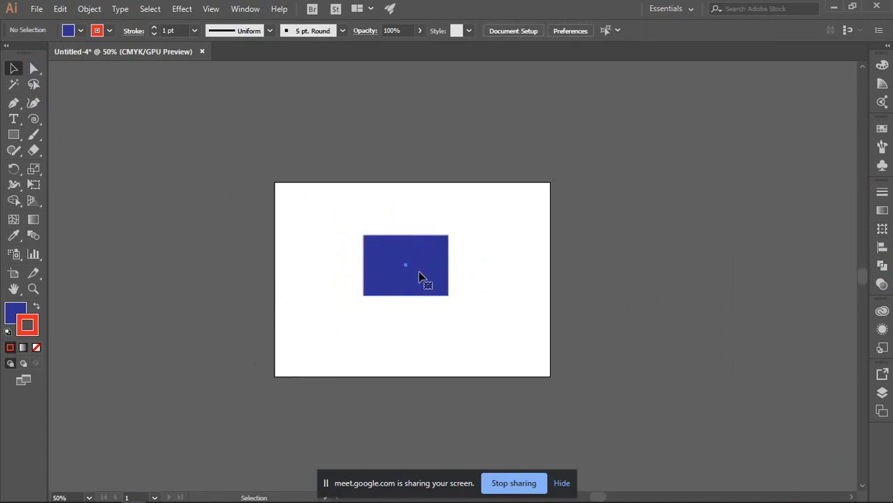
# - Delete the blue rectangle from the artboard and activate the Direct Selection tool
pyautogui.click(419, 277)
pyautogui.press('Delete')
pyautogui.click(33, 69)
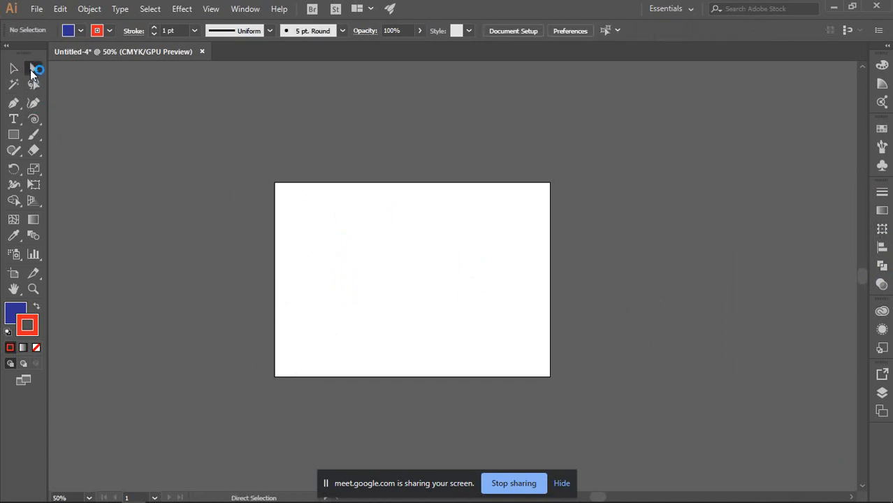
pyautogui.moveTo(33, 72); pyautogui.dragTo(88, 70)
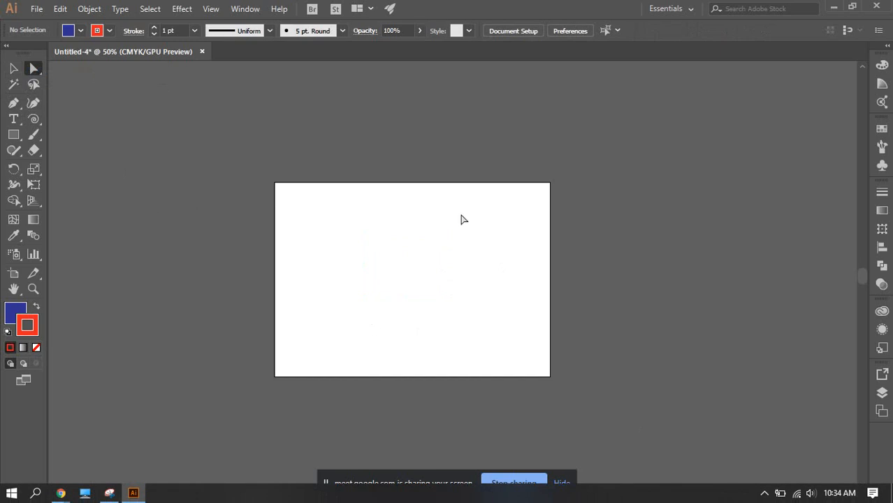
# - Draw a larger rectangle, move it fully inside the artboard near the upper edge, and deselect it
pyautogui.click(13, 134)
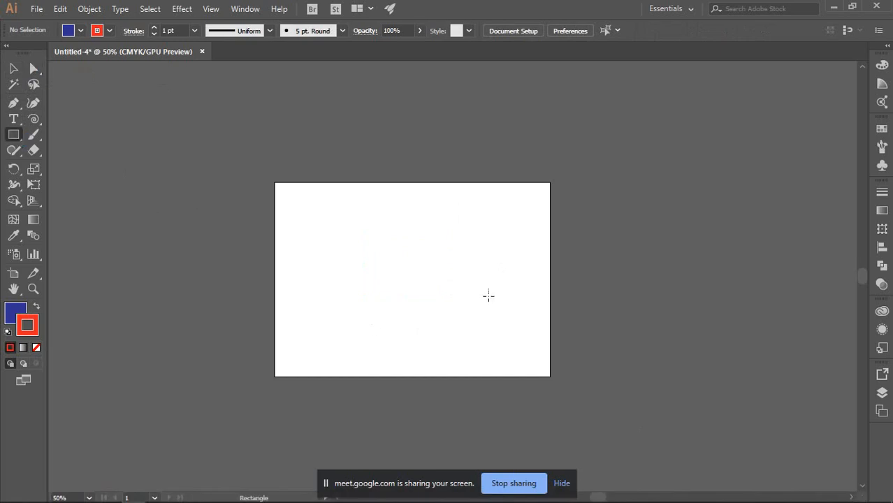
pyautogui.moveTo(391, 232); pyautogui.dragTo(578, 333)
pyautogui.press('v')
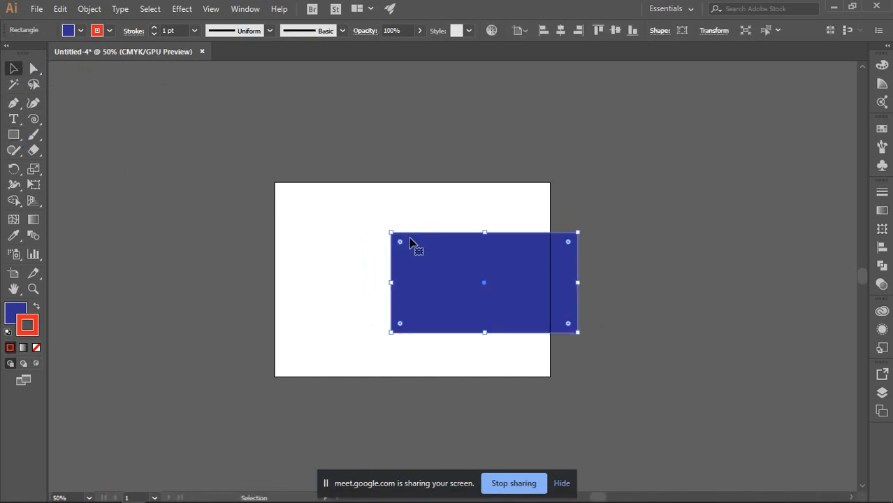
pyautogui.moveTo(474, 274); pyautogui.dragTo(387, 246)
pyautogui.click(428, 144)
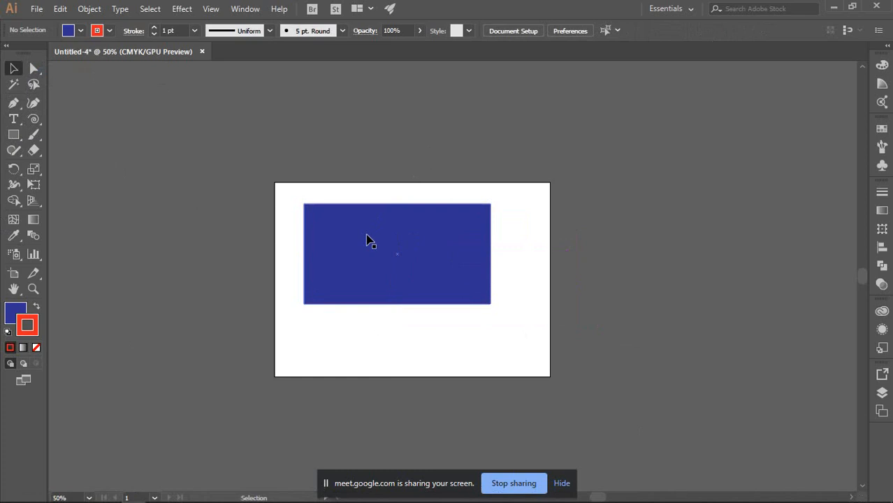
# - Reshape the rectangle with the Direct Selection tool by moving its upper-left anchor up and right past the artboard's top edge
pyautogui.scroll(1, 371, 236)
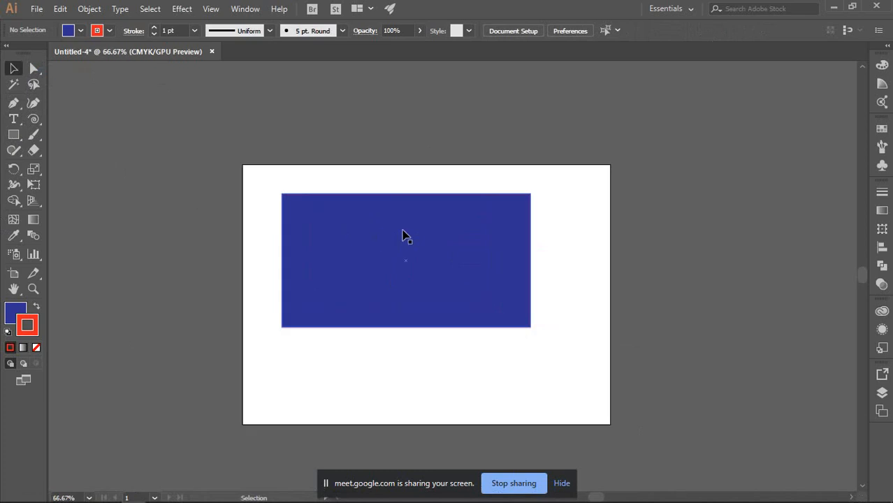
pyautogui.click(337, 235)
pyautogui.click(34, 68)
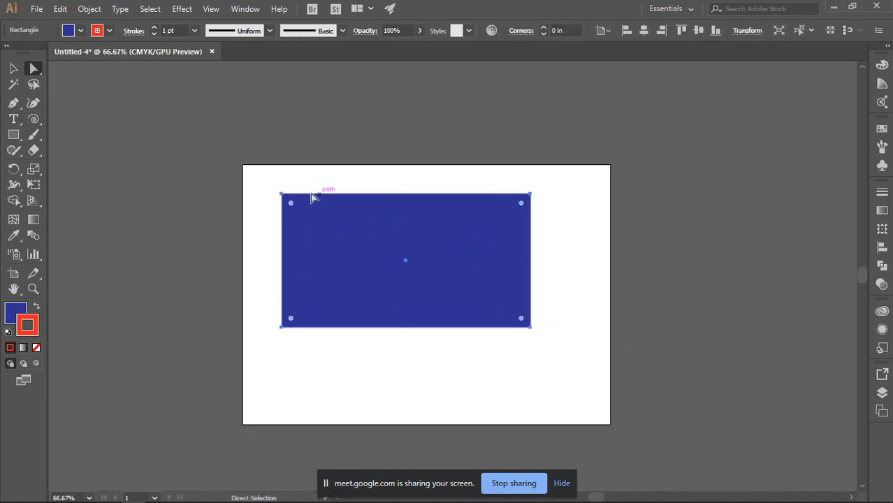
pyautogui.moveTo(286, 196); pyautogui.dragTo(335, 163)
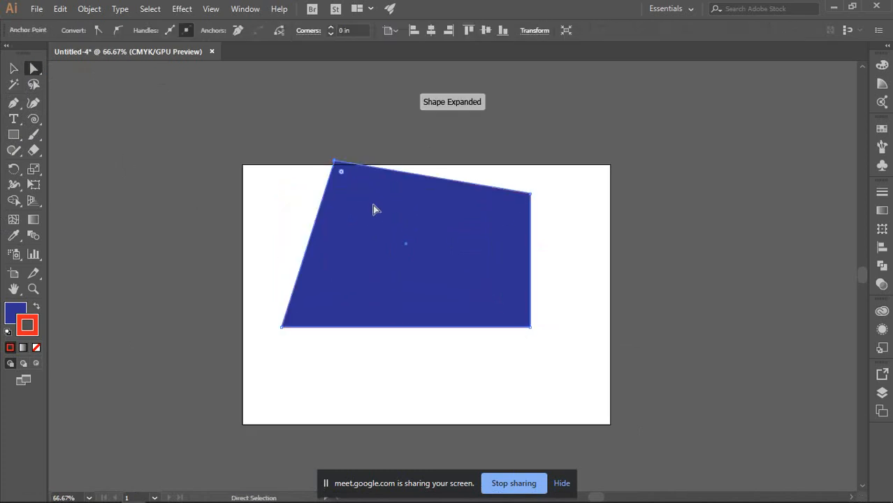
pyautogui.click(296, 154)
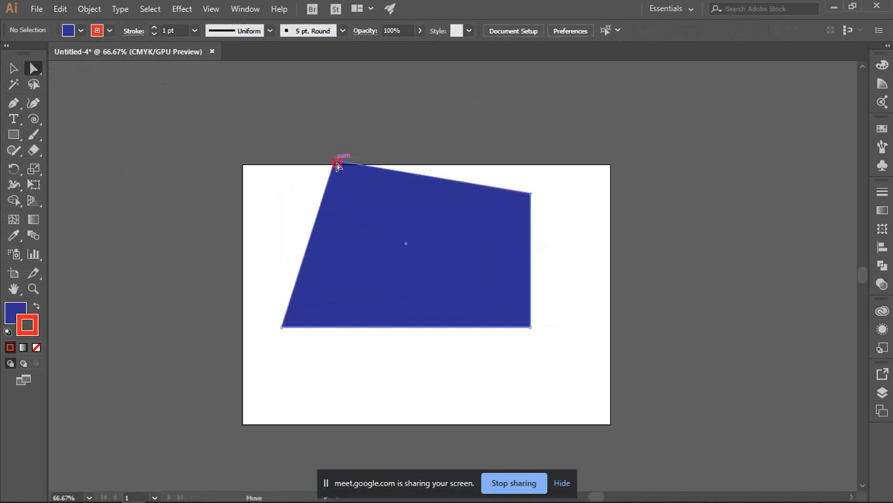
# - Try deleting the shape's upper-left anchor point, and undo the deletion
pyautogui.click(335, 164)
pyautogui.press('Delete')
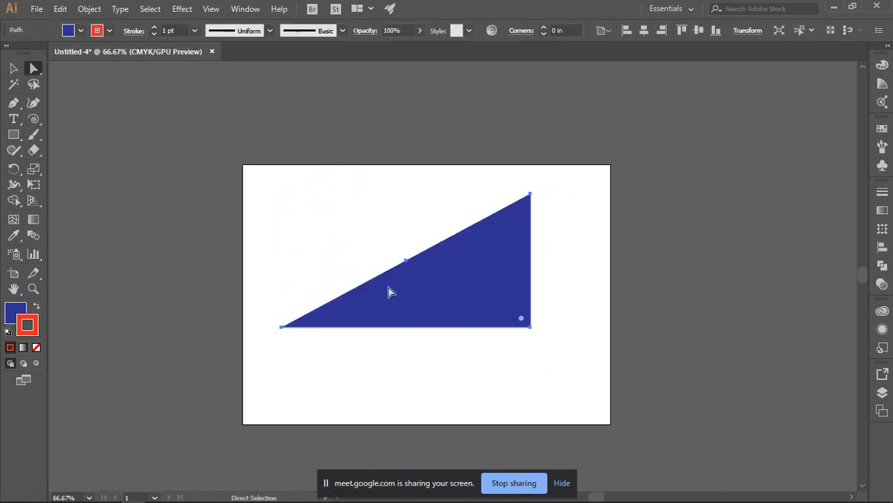
pyautogui.hotkey('ctrl', 'z')
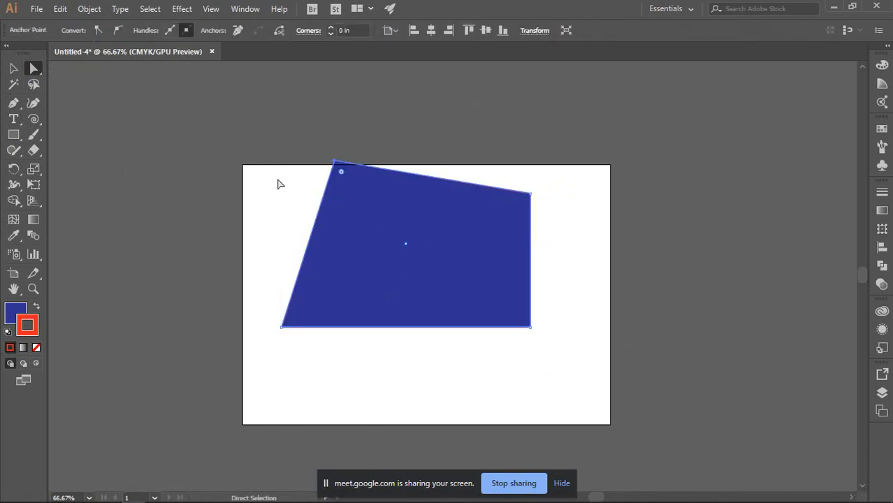
# - Move the shape's upper-left anchor down and left, back inside the artboard, and deselect the shape
pyautogui.click(342, 161)
pyautogui.moveTo(335, 161); pyautogui.dragTo(305, 203)
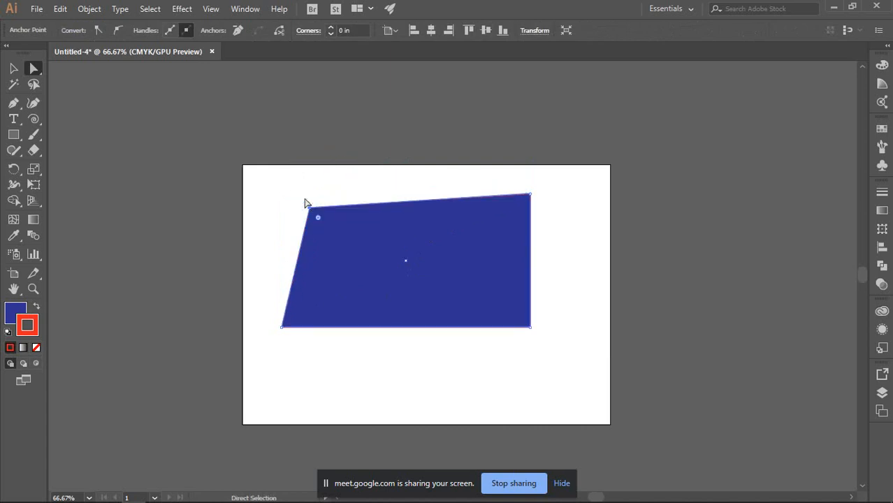
pyautogui.click(288, 179)
# - Move the whole shape up and right with the Group Selection tool, and bring it back down inside the artboard
pyautogui.moveTo(33, 68); pyautogui.dragTo(60, 61)
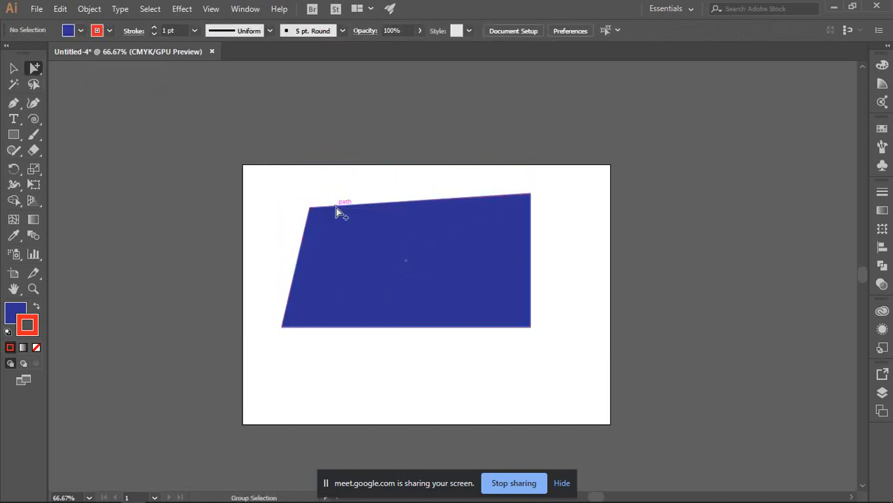
pyautogui.moveTo(336, 207); pyautogui.dragTo(377, 174)
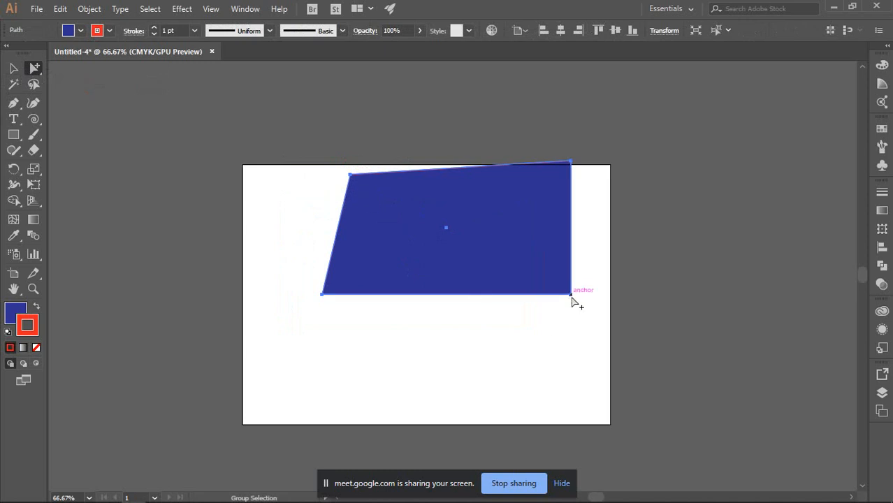
pyautogui.hotkey('ctrl', 'shift', 'a')
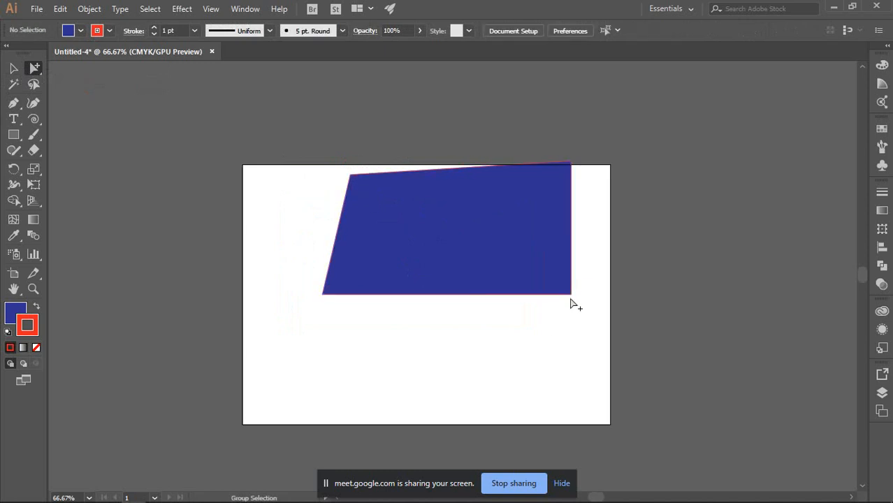
pyautogui.moveTo(571, 295); pyautogui.dragTo(554, 330)
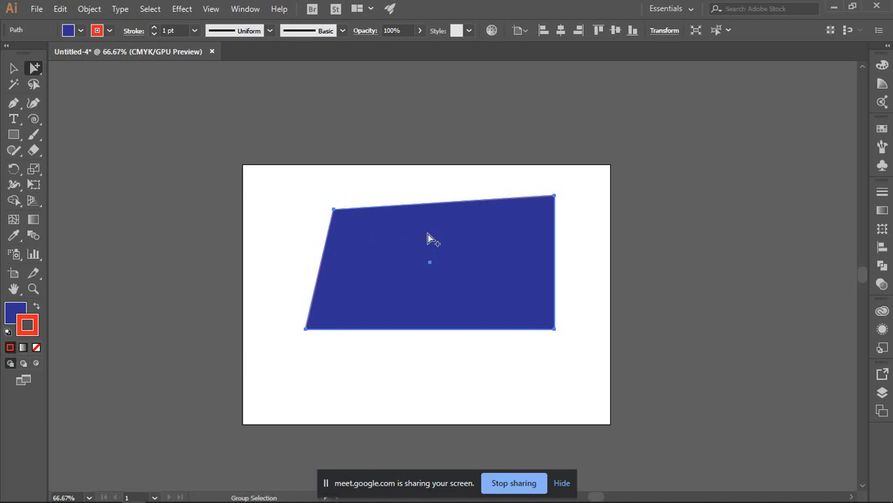
# - Delete the blue four-sided shape using the Selection tool, leaving the artboard empty
pyautogui.click(14, 67)
pyautogui.click(285, 172)
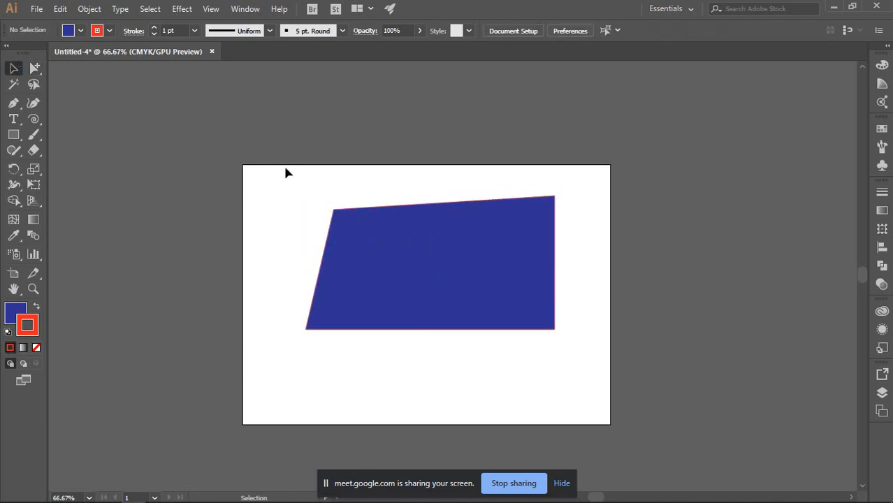
pyautogui.click(383, 248)
pyautogui.press('Delete')
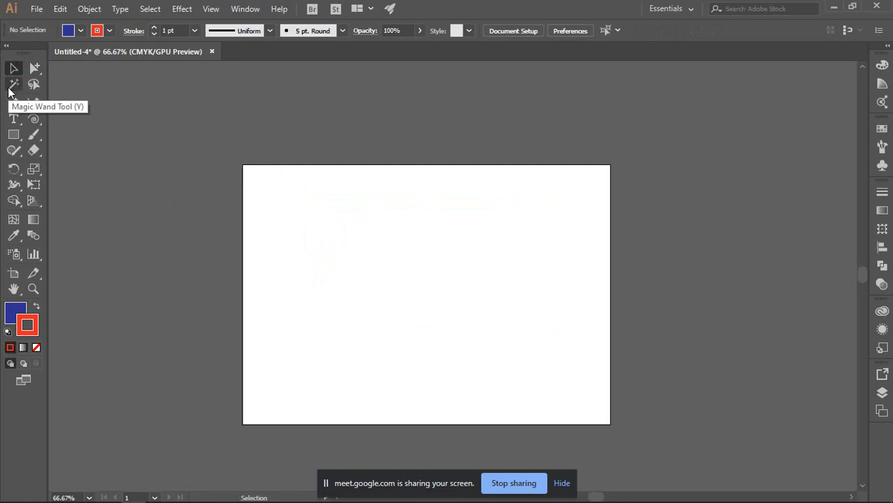
# - Show the Magic Wand tool, and try short freehand selections with the Lasso tool on the empty artboard
pyautogui.click(14, 84)
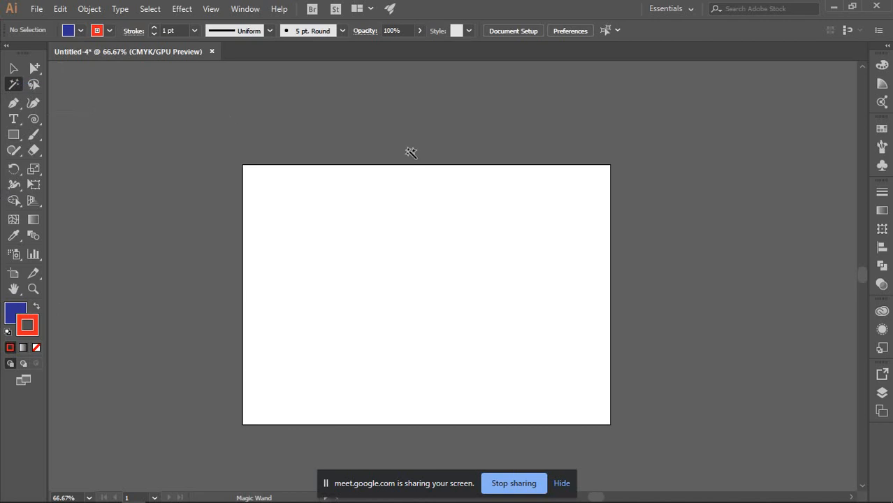
pyautogui.scroll(-8, 371, 230)
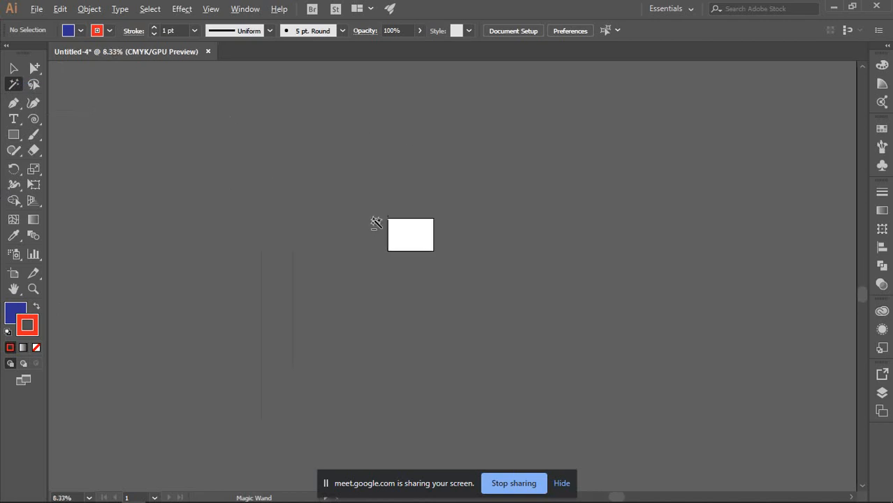
pyautogui.scroll(8, 443, 213)
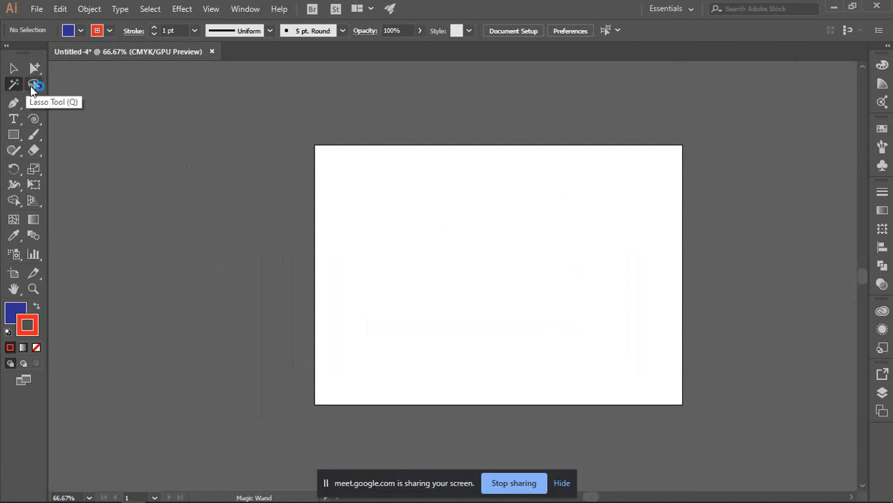
pyautogui.click(14, 84)
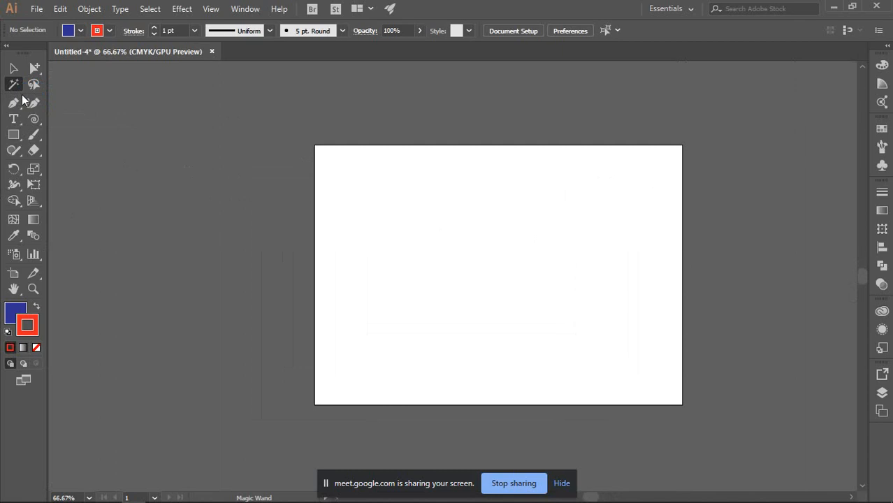
pyautogui.click(34, 85)
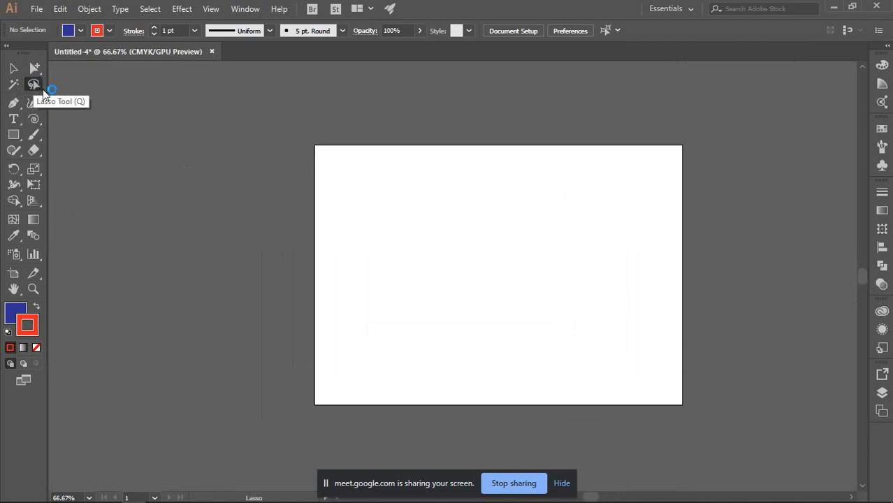
pyautogui.moveTo(421, 219)
pyautogui.mouseDown()
pyautogui.moveTo(430, 200)
pyautogui.moveTo(481, 180)
pyautogui.moveTo(528, 311)
pyautogui.moveTo(415, 293)
pyautogui.moveTo(436, 227)
pyautogui.mouseUp()
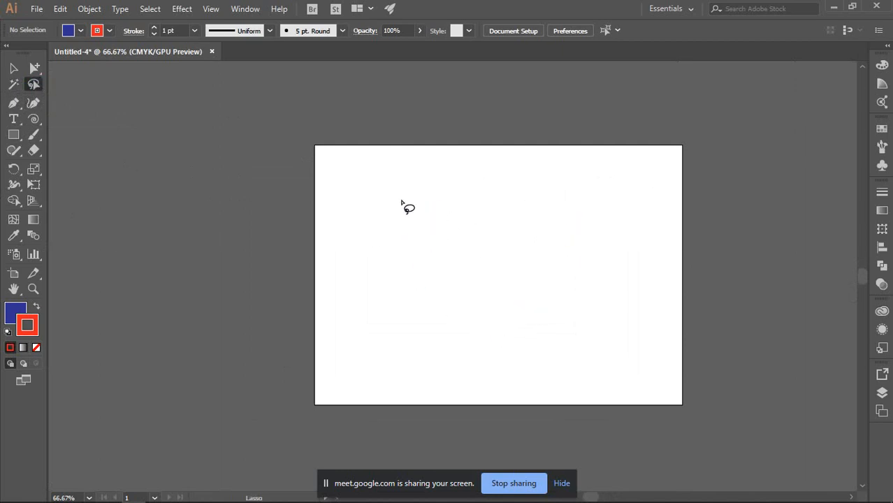
pyautogui.moveTo(392, 223)
pyautogui.mouseDown()
pyautogui.moveTo(609, 239)
pyautogui.moveTo(594, 330)
pyautogui.moveTo(442, 347)
pyautogui.moveTo(380, 305)
pyautogui.moveTo(369, 260)
pyautogui.moveTo(402, 223)
pyautogui.mouseUp()
# - Draw a closed, curved four-anchor shape across the artboard with the Pen tool
pyautogui.click(13, 103)
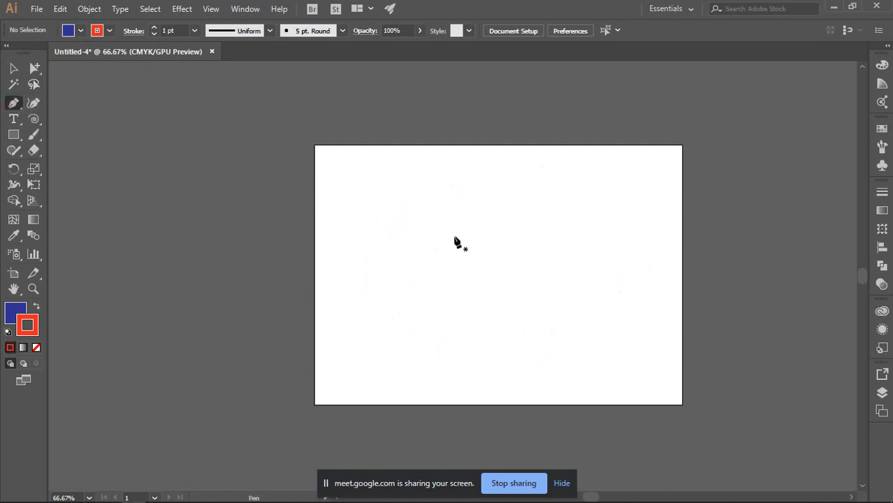
pyautogui.moveTo(407, 267); pyautogui.dragTo(415, 226)
pyautogui.moveTo(590, 194); pyautogui.dragTo(642, 265)
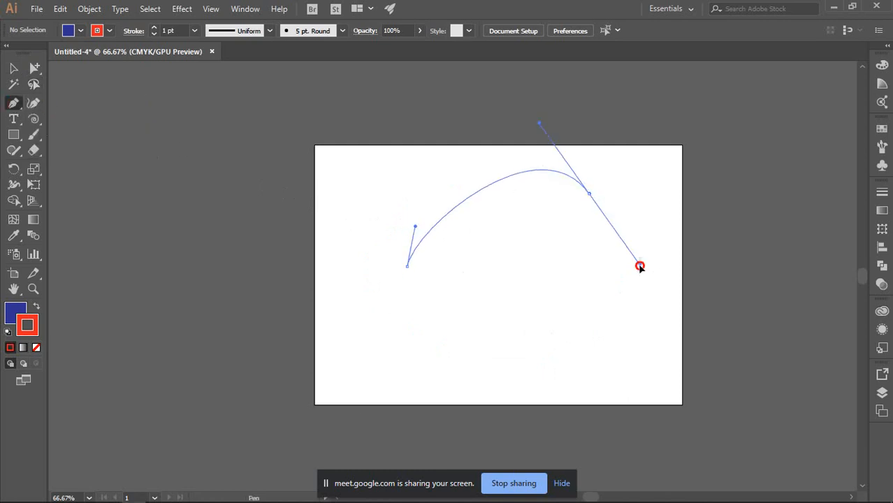
pyautogui.moveTo(612, 329); pyautogui.dragTo(483, 358)
pyautogui.moveTo(355, 329); pyautogui.dragTo(419, 228)
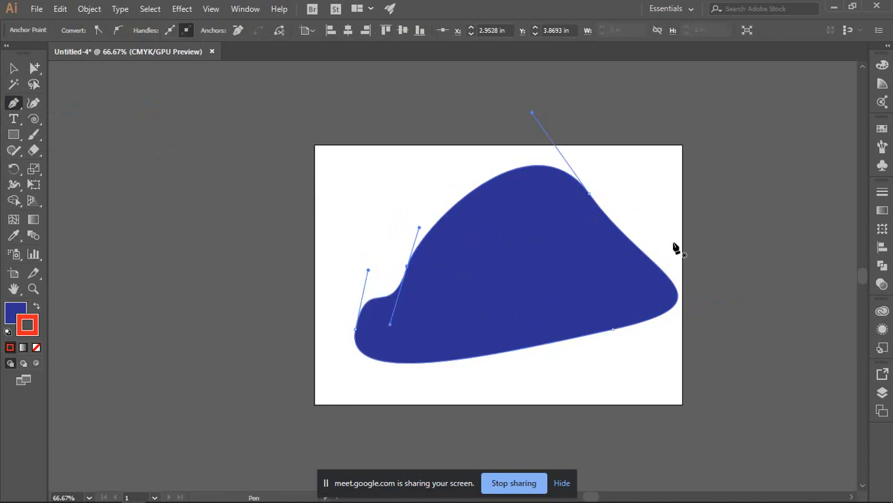
# - Undo every anchor of the pen-drawn shape until the artboard is empty
pyautogui.hotkey('ctrl', 'z')
pyautogui.hotkey('ctrl', 'z')
pyautogui.hotkey('ctrl', 'z')
pyautogui.hotkey('ctrl', 'z')
pyautogui.hotkey('ctrl', 'z')
pyautogui.hotkey('ctrl', 'z')
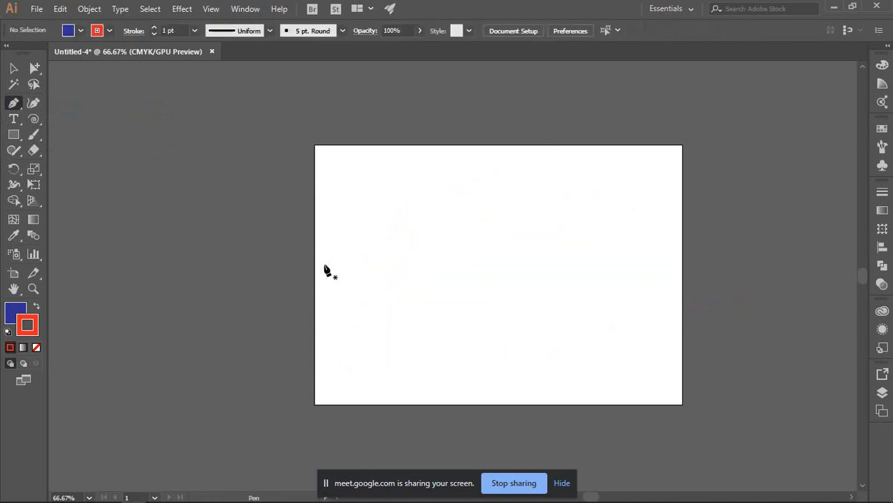
# - Show the Pen tool's variants: Add Anchor Point, Delete Anchor Point and Anchor Point
pyautogui.click(13, 102)
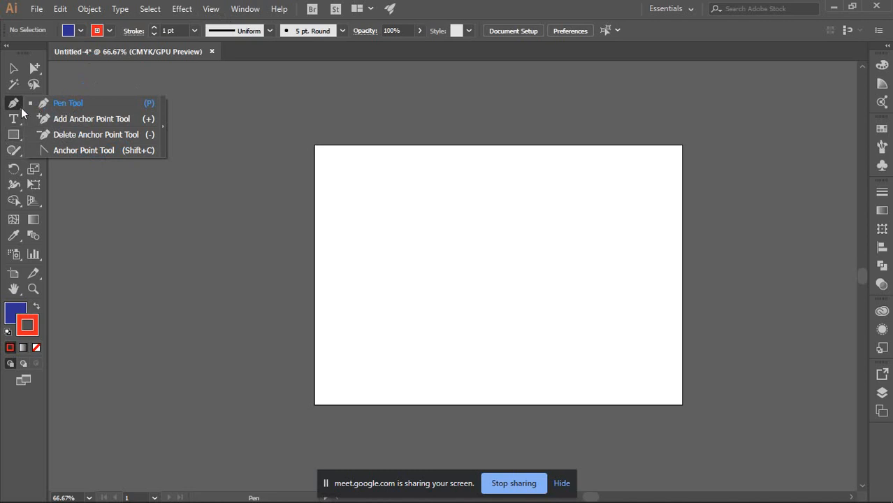
pyautogui.click(74, 100)
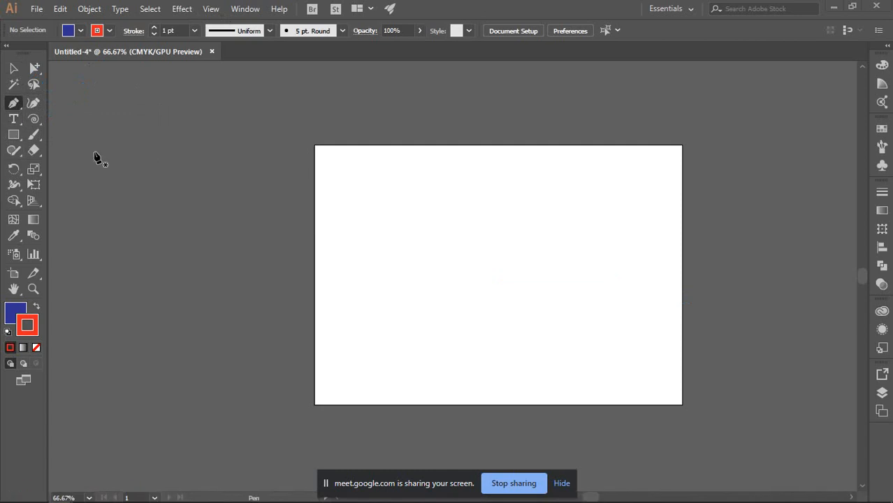
pyautogui.rightClick(16, 109)
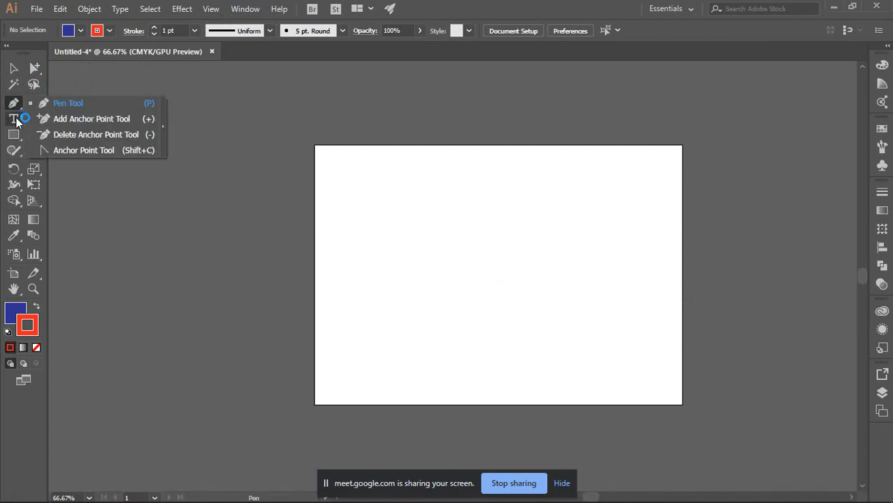
pyautogui.click(16, 119)
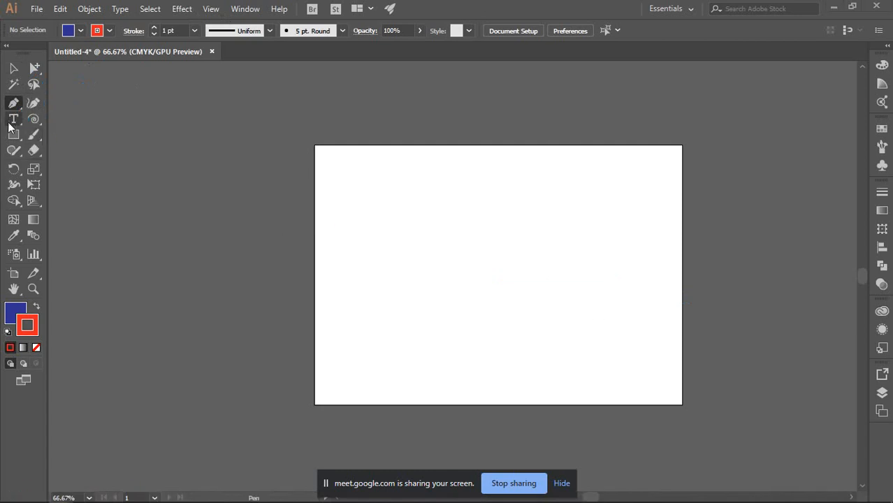
# - Place a short line of placeholder point text in the upper part of the artboard with the Type tool
pyautogui.rightClick(14, 121)
pyautogui.click(77, 123)
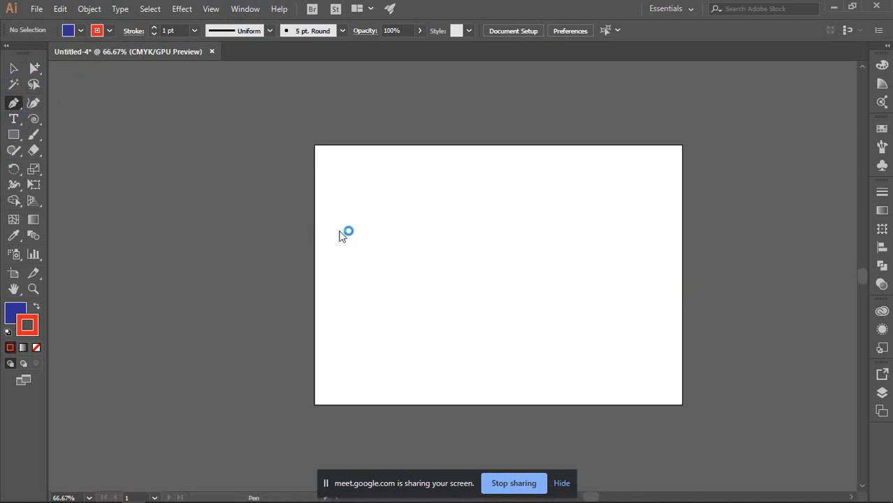
pyautogui.click(379, 213)
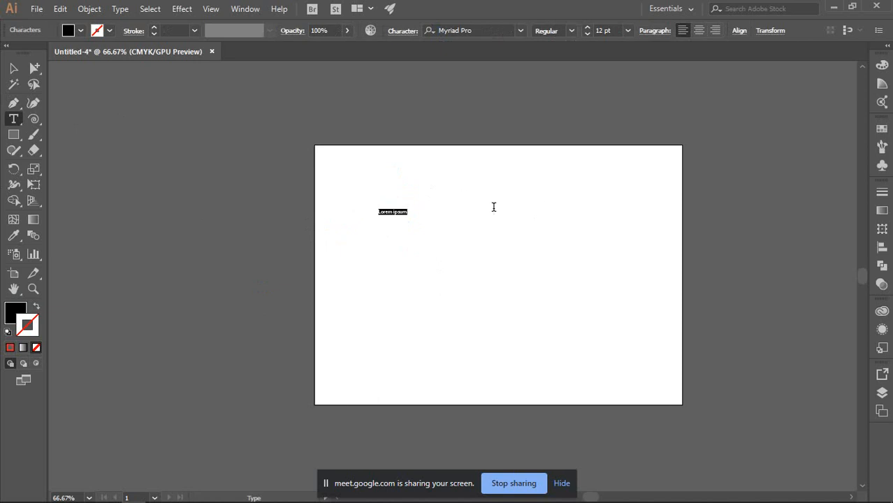
# - Enlarge the placeholder text to 48 pt, and raise its font size further to 72 pt
pyautogui.click(627, 30)
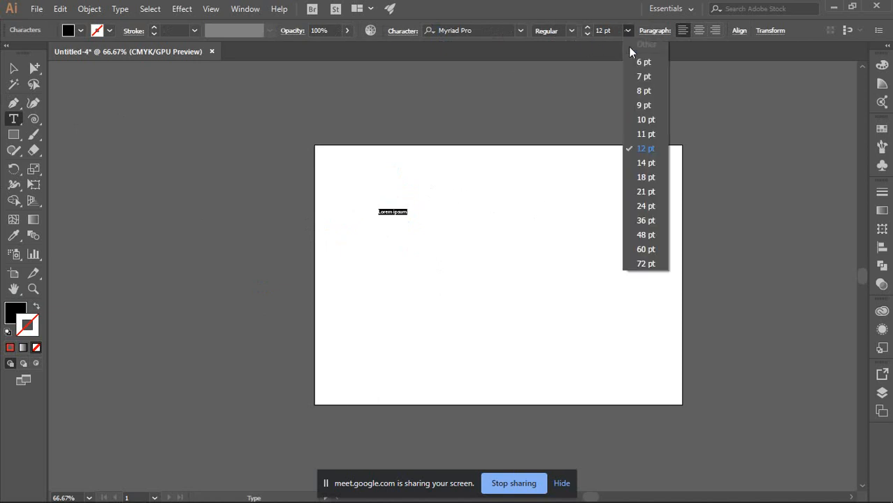
pyautogui.click(644, 235)
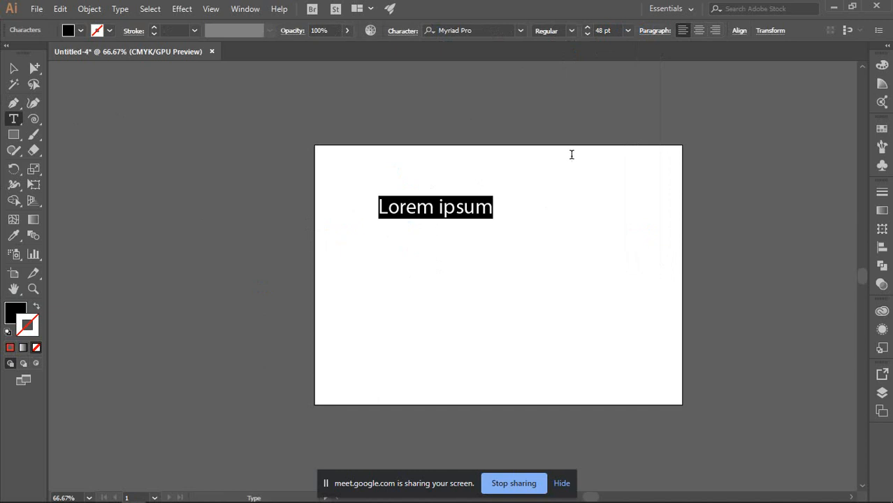
pyautogui.click(627, 30)
pyautogui.click(643, 261)
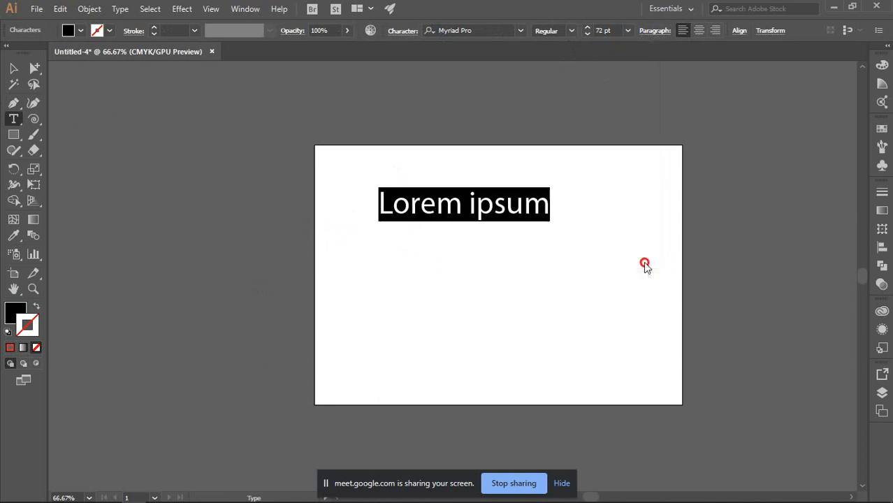
# - Move the "Lorem ipsum" line off the artboard to just above its upper edge, and leave it deselected
pyautogui.click(13, 68)
pyautogui.click(424, 257)
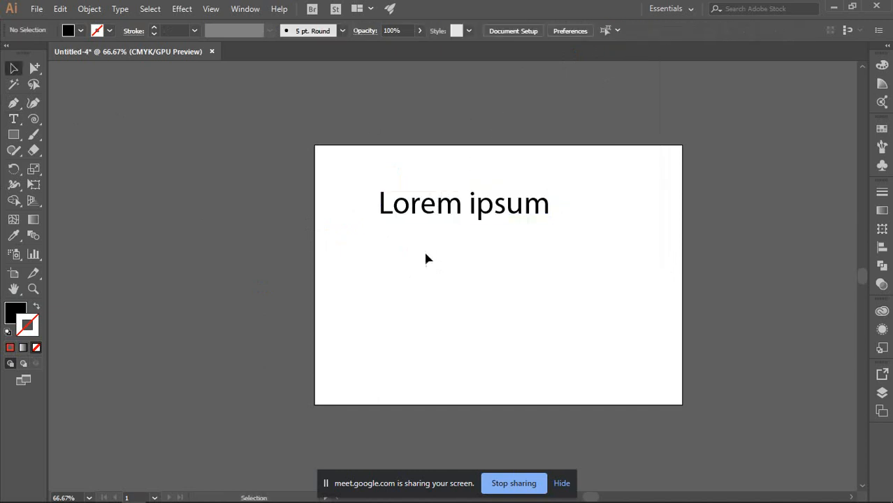
pyautogui.moveTo(439, 200); pyautogui.dragTo(458, 101)
pyautogui.click(454, 194)
# - Create an area text frame with placeholder text covering nearly the whole artboard
pyautogui.click(14, 119)
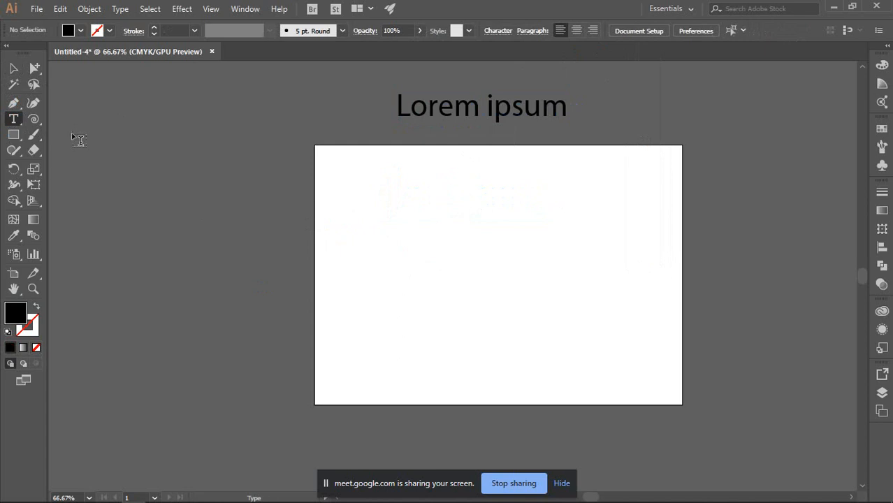
pyautogui.moveTo(332, 162); pyautogui.dragTo(677, 399)
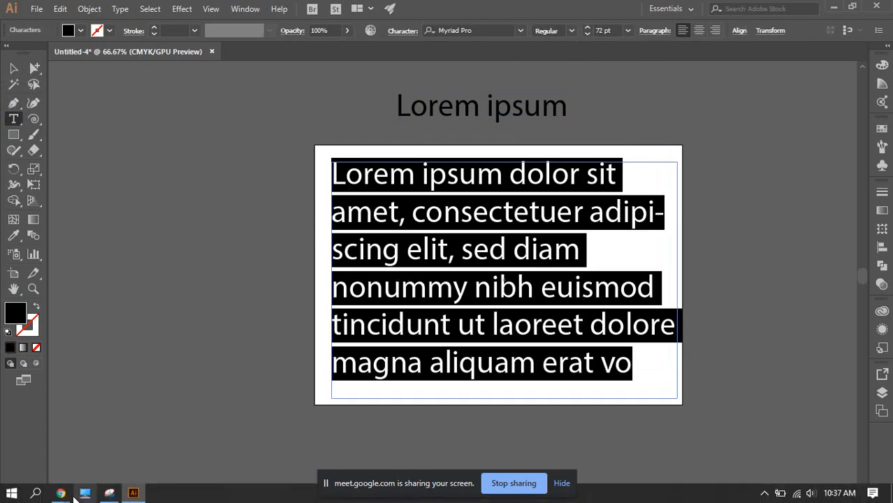
# - Switch to the Google Meet call in Chrome to check it, and return to Illustrator
pyautogui.moveTo(61, 492)
pyautogui.click(59, 468)
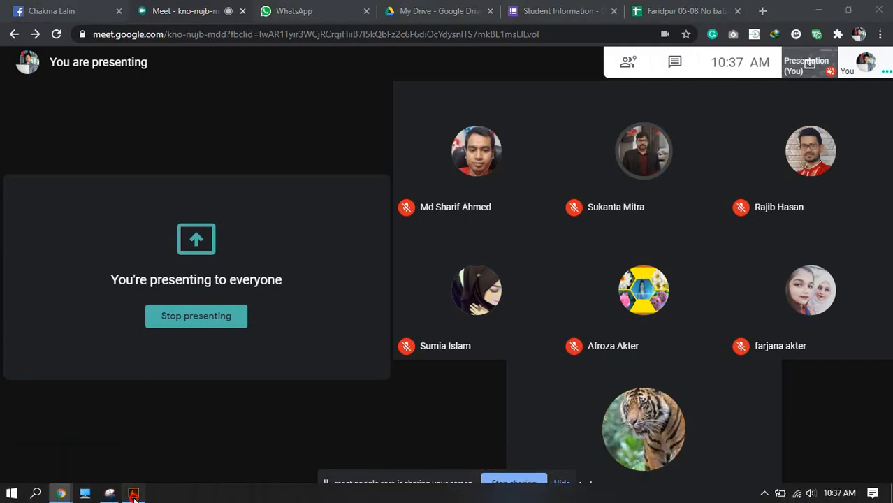
pyautogui.click(134, 495)
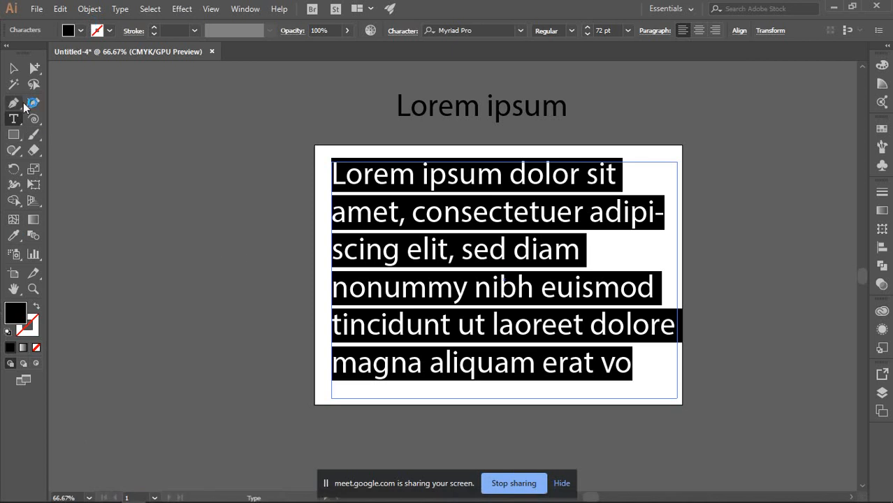
# - Select the paragraph's text frame with the Selection tool and resize it slightly narrower from its lower-right corner
pyautogui.click(13, 68)
pyautogui.click(231, 160)
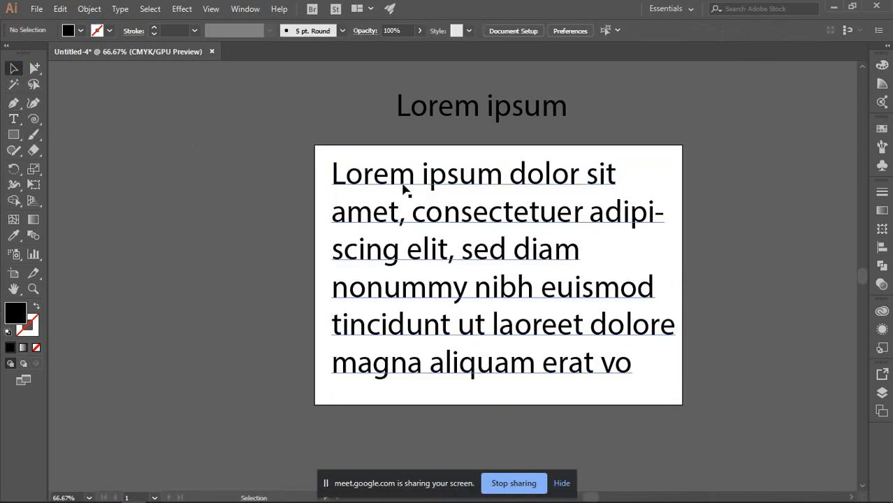
pyautogui.click(449, 179)
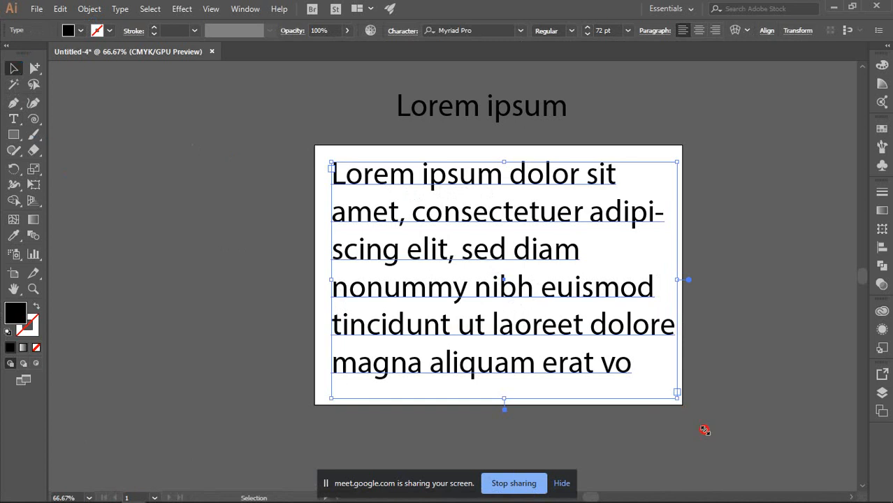
pyautogui.moveTo(704, 430); pyautogui.dragTo(672, 399)
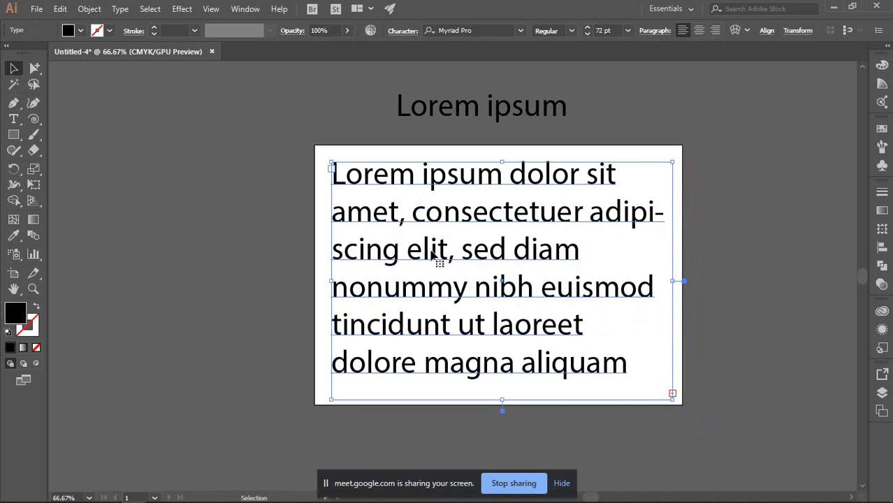
# - Reduce the paragraph text's font size to 66 pt
pyautogui.click(588, 33)
pyautogui.click(587, 33)
pyautogui.click(588, 34)
pyautogui.click(587, 34)
pyautogui.click(588, 33)
pyautogui.click(587, 33)
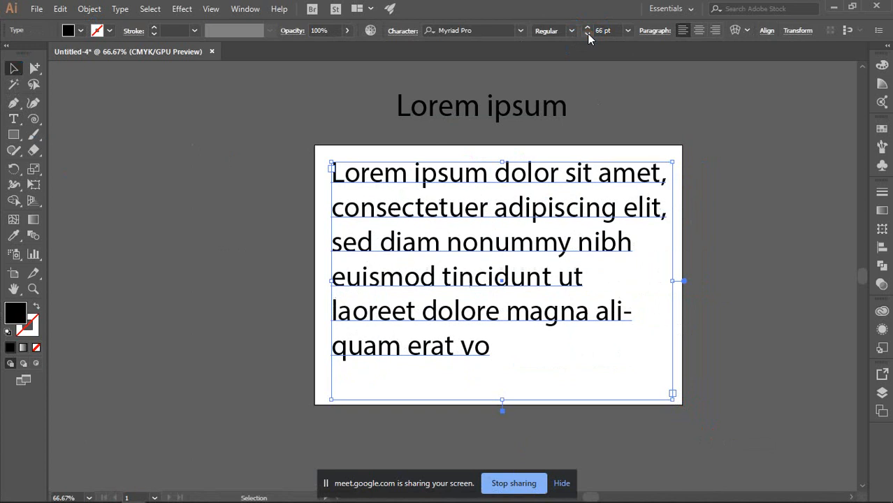
# - Move the paragraph text frame off the artboard to its left side, and deselect it
pyautogui.click(730, 267)
pyautogui.moveTo(442, 343); pyautogui.dragTo(96, 279)
pyautogui.click(379, 205)
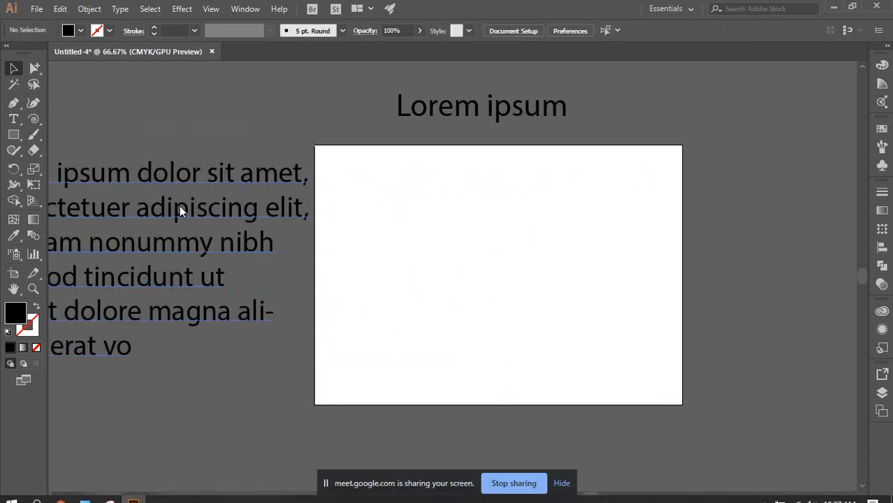
# - Show the Type tool's variants, and draw a black-filled circle in the right half of the artboard with the Ellipse tool
pyautogui.click(9, 120)
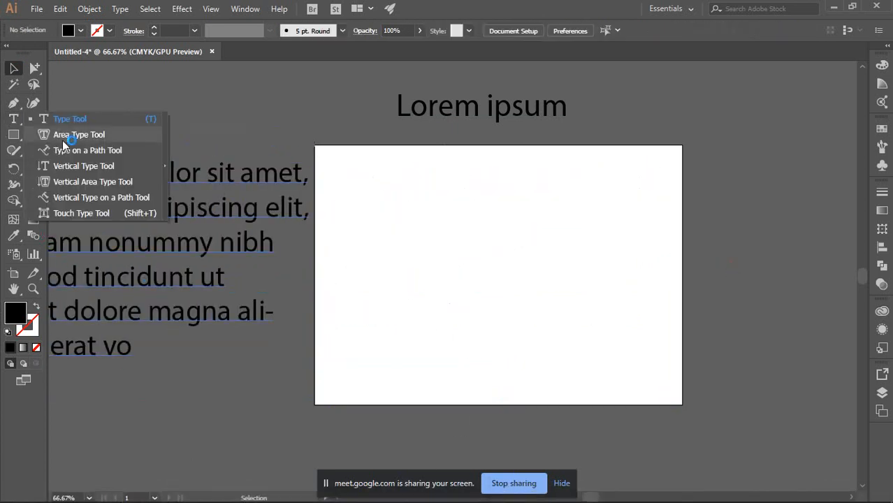
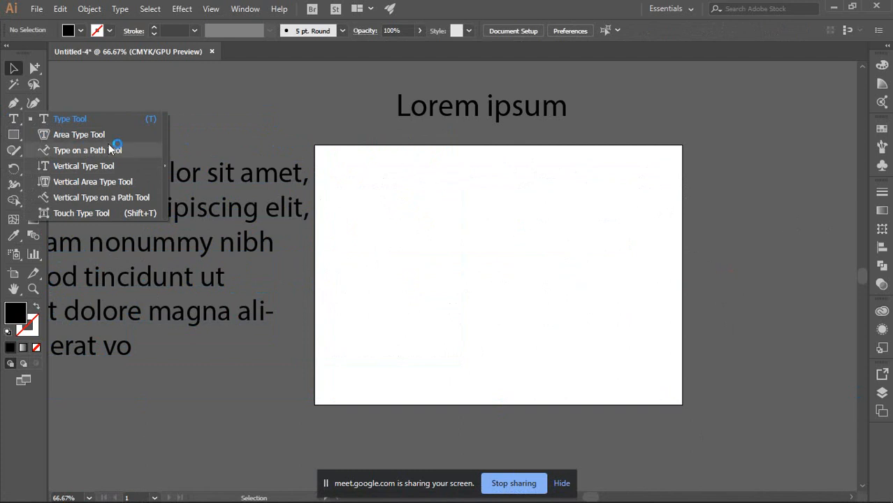
pyautogui.click(11, 135)
pyautogui.click(10, 133)
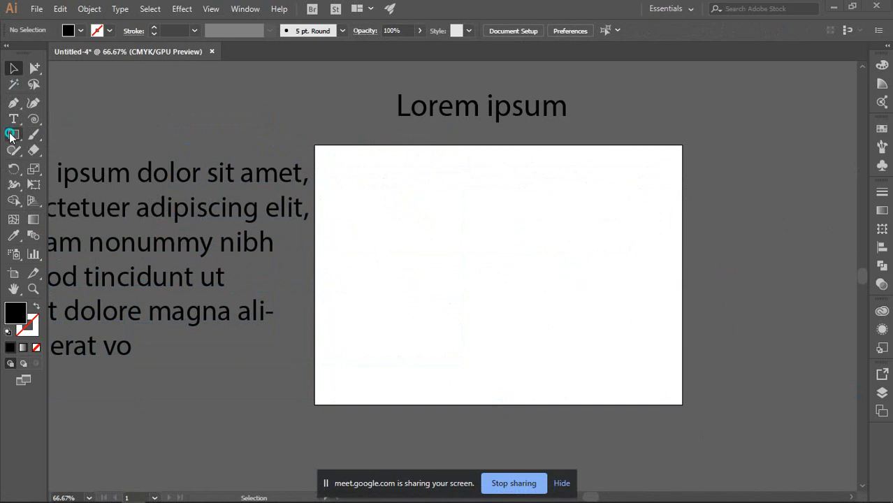
pyautogui.moveTo(9, 135); pyautogui.dragTo(60, 172)
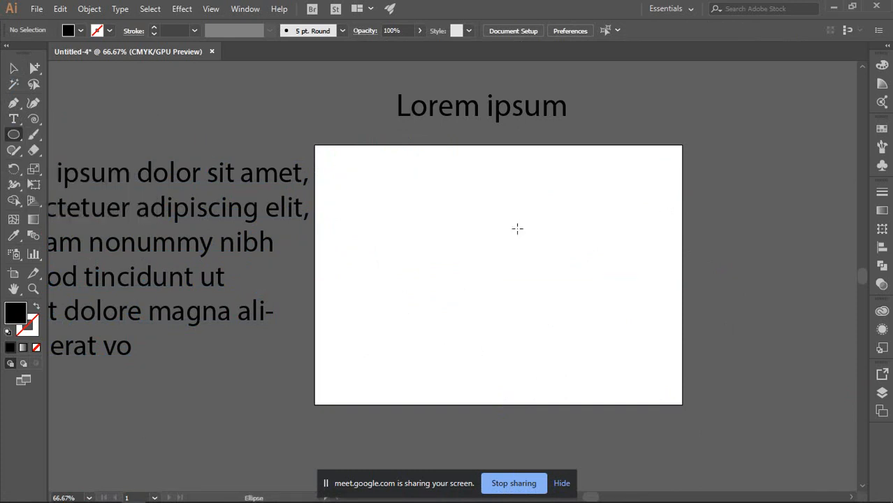
pyautogui.moveTo(517, 229); pyautogui.dragTo(620, 311)
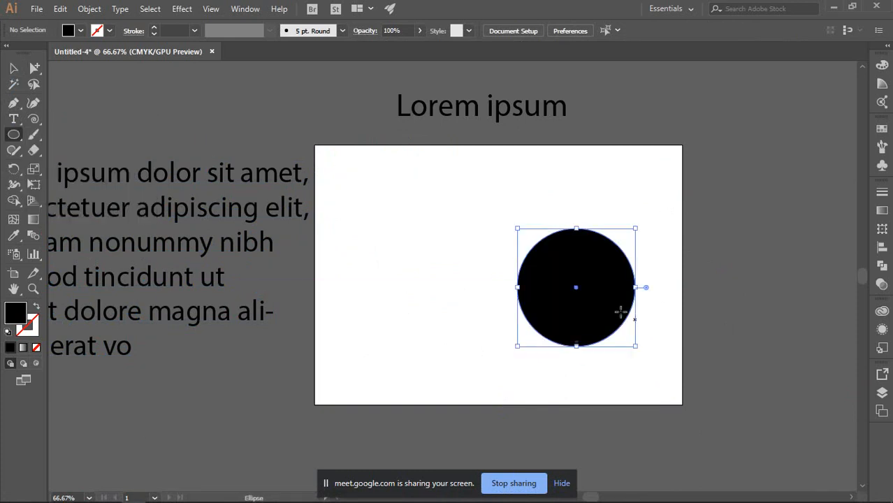
# - Run placeholder text around the circle's outline with the Type on a Path tool, and deselect it
pyautogui.moveTo(14, 119); pyautogui.dragTo(58, 150)
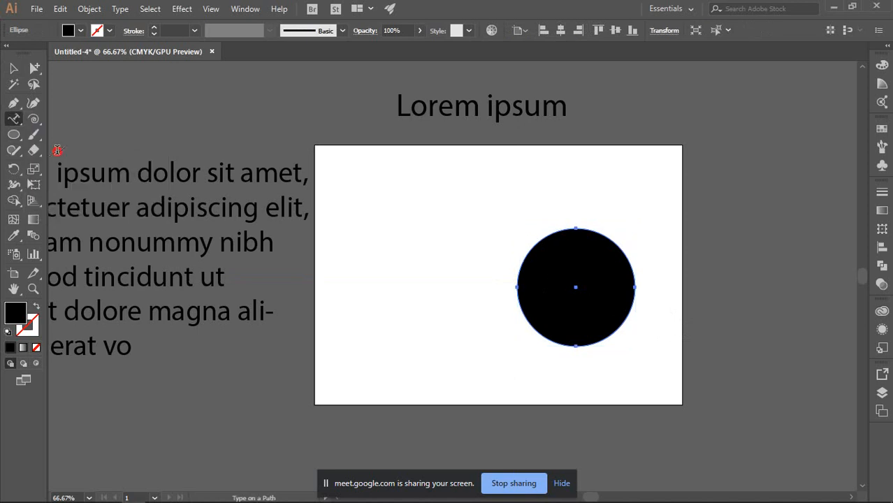
pyautogui.click(576, 228)
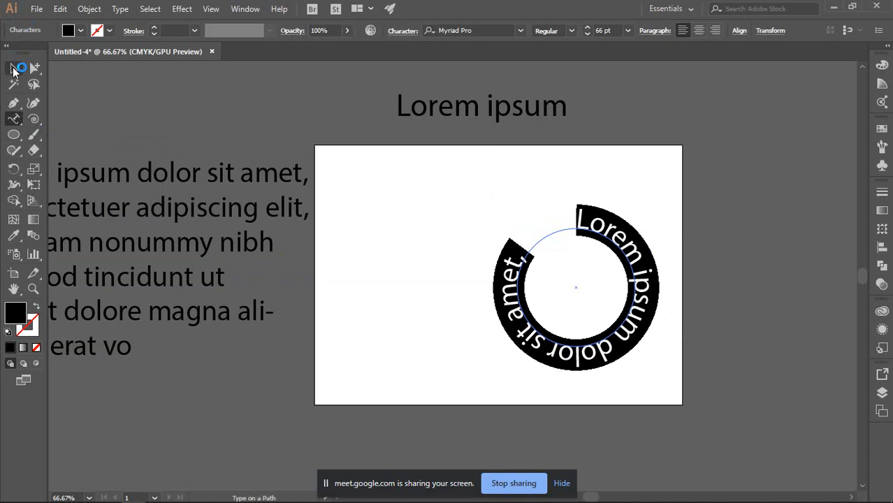
pyautogui.click(14, 68)
pyautogui.click(450, 242)
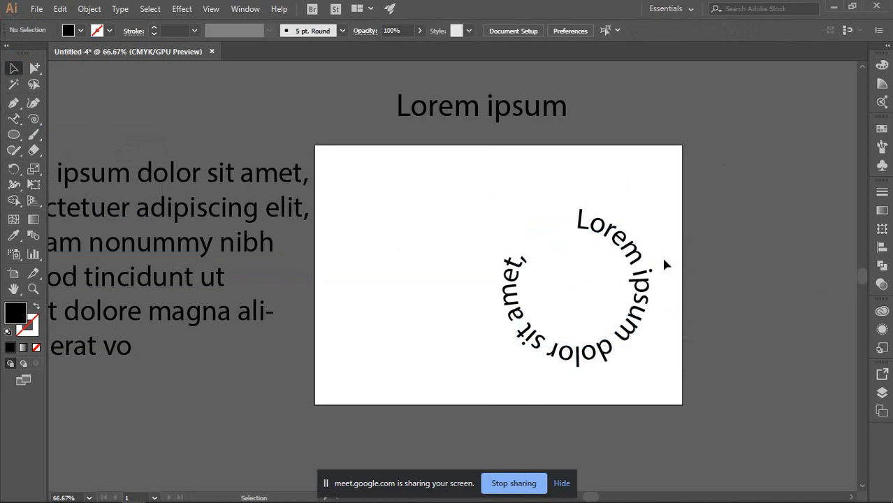
# - Move the circular text off the artboard to the lower left, clear of the paragraph text
pyautogui.moveTo(618, 240); pyautogui.dragTo(150, 395)
pyautogui.scroll(-3, 299, 303)
pyautogui.click(340, 276)
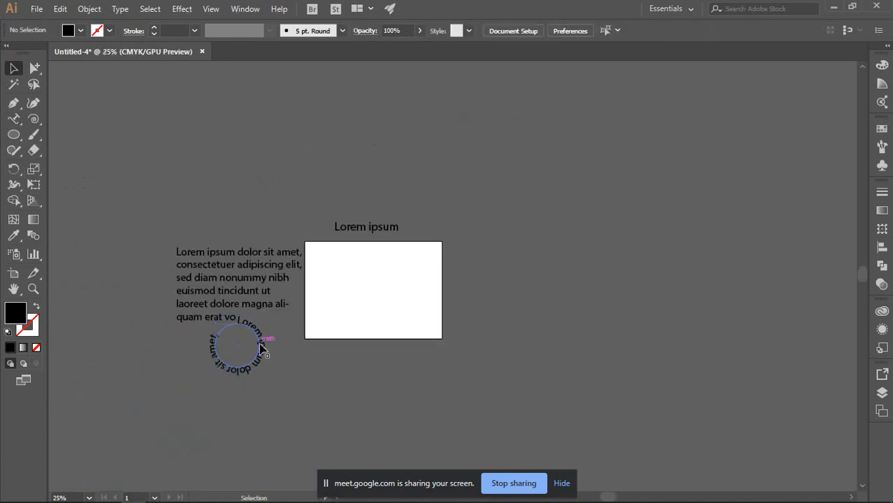
pyautogui.moveTo(260, 345); pyautogui.dragTo(216, 372)
pyautogui.click(384, 274)
pyautogui.scroll(2, 383, 273)
pyautogui.moveTo(357, 283); pyautogui.dragTo(440, 219)
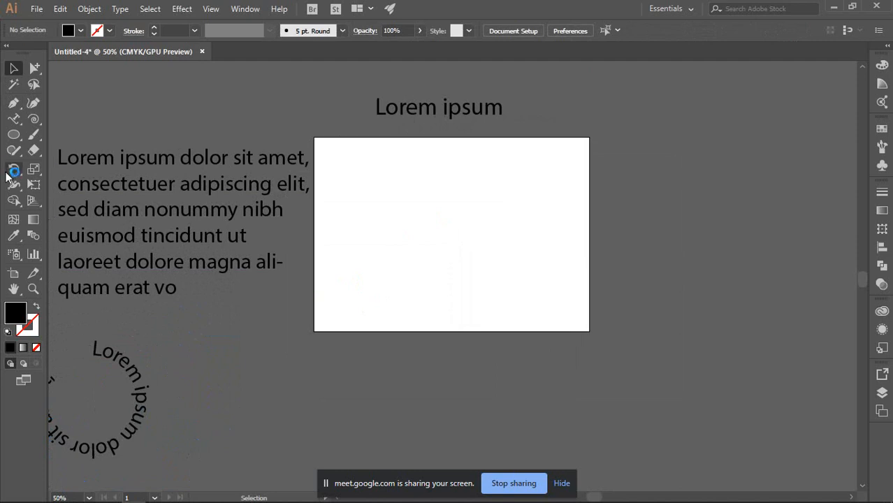
# - Draw a diagonal line sloping down to the right across the artboard with the Line Segment tool
pyautogui.click(34, 119)
pyautogui.moveTo(34, 119); pyautogui.dragTo(73, 117)
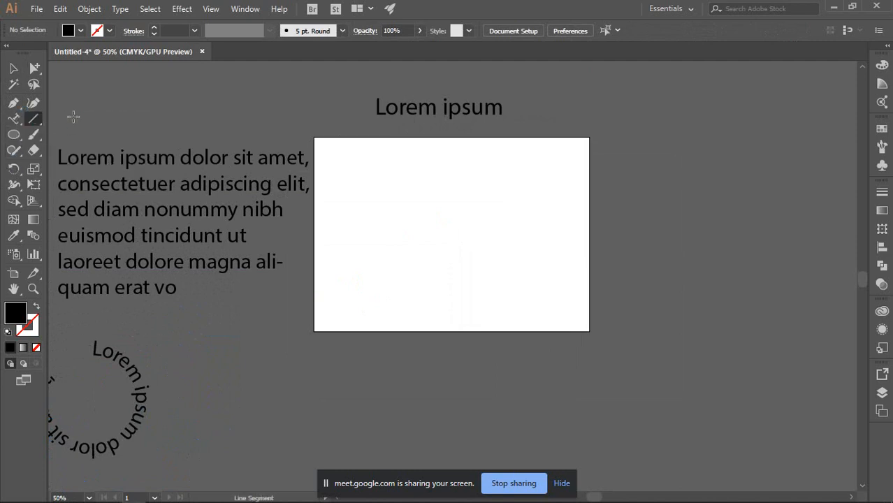
pyautogui.moveTo(369, 180); pyautogui.dragTo(515, 233)
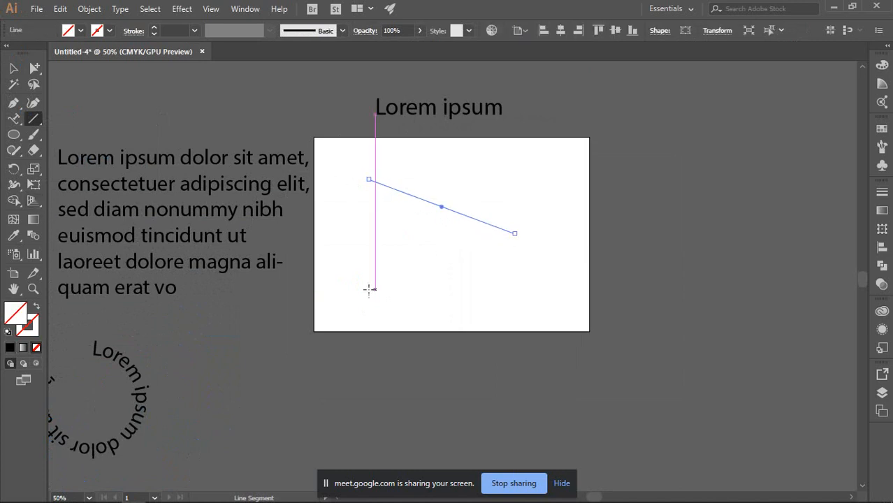
# - Give the diagonal line a black stroke and deselect it
pyautogui.click(32, 333)
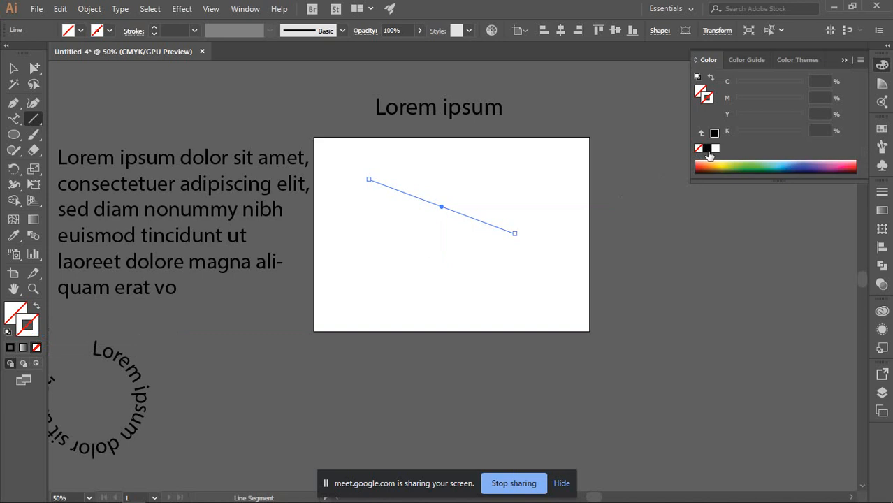
pyautogui.click(707, 148)
pyautogui.click(15, 68)
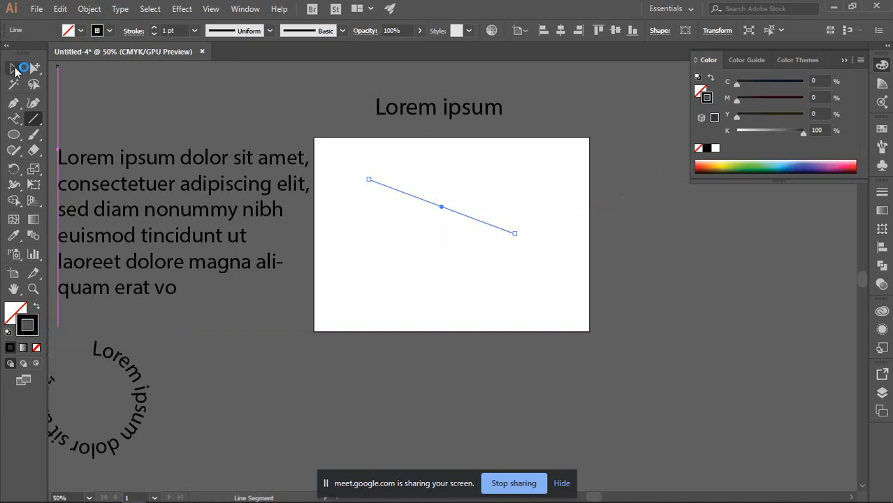
pyautogui.click(396, 253)
pyautogui.click(470, 216)
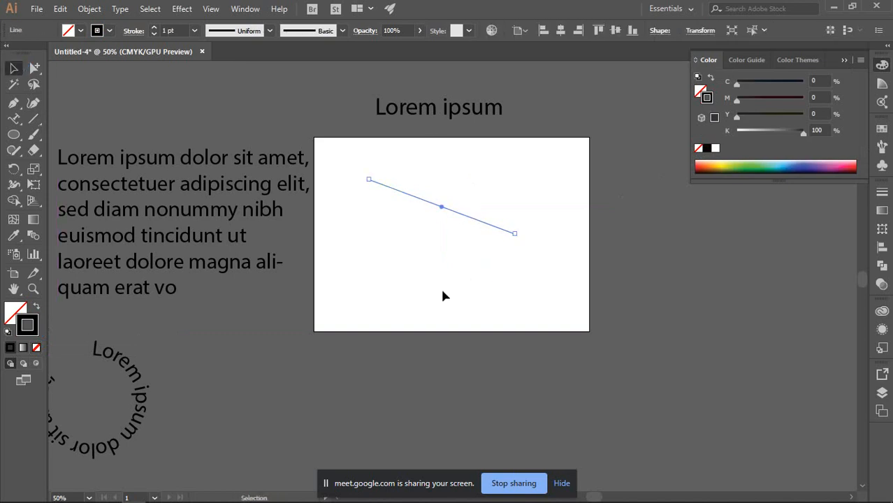
pyautogui.scroll(2, 451, 224)
pyautogui.moveTo(372, 197); pyautogui.dragTo(383, 172)
pyautogui.click(355, 267)
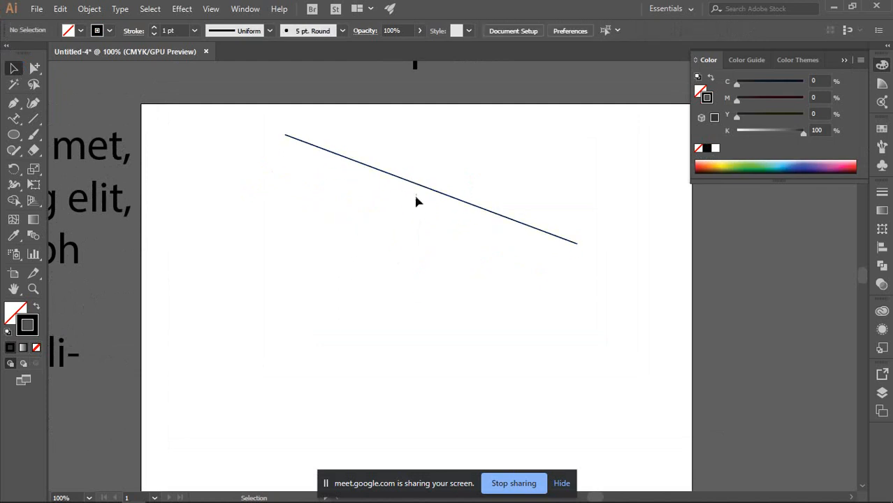
# - Delete the diagonal line, and draw and remove a trial horizontal line with the Line Segment tool
pyautogui.click(440, 191)
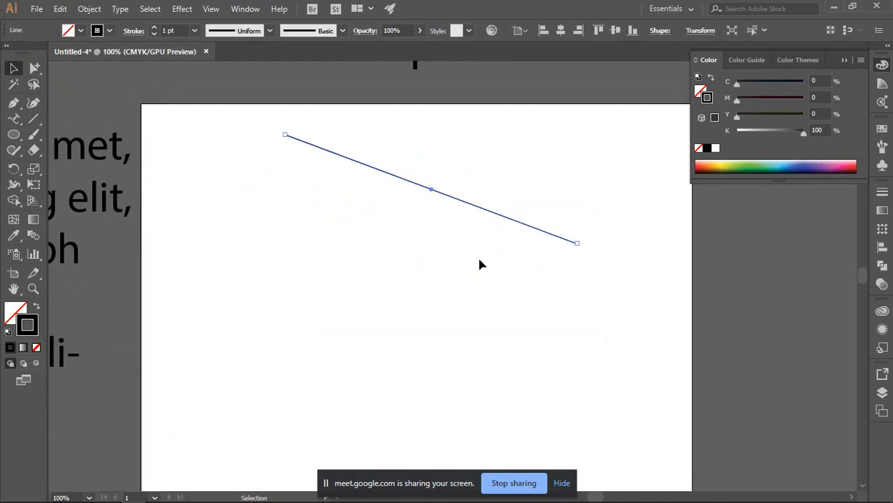
pyautogui.press('Delete')
pyautogui.click(33, 119)
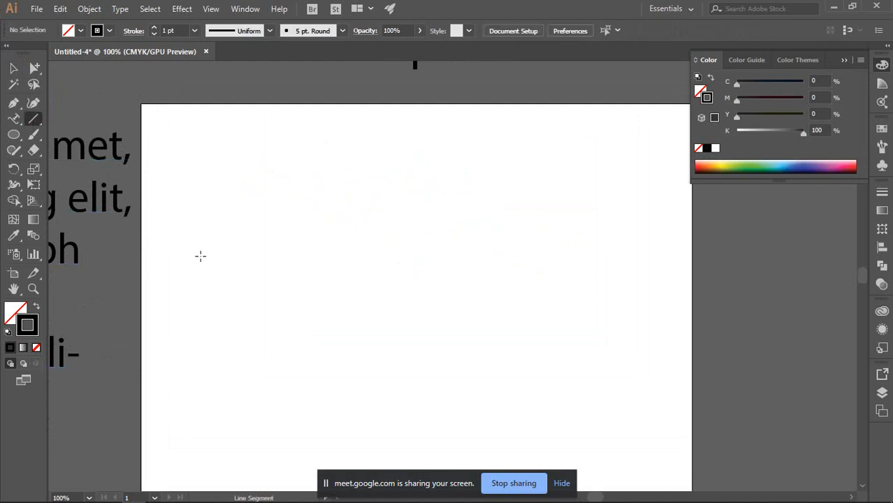
pyautogui.moveTo(200, 256)
pyautogui.mouseDown()
pyautogui.moveTo(523, 241)
pyautogui.moveTo(604, 256)
pyautogui.mouseUp()
pyautogui.press('Delete')
# - Try the Line Segment tool's options with a length of 8.56 in and a 0° angle, and discard the line
pyautogui.click(283, 243)
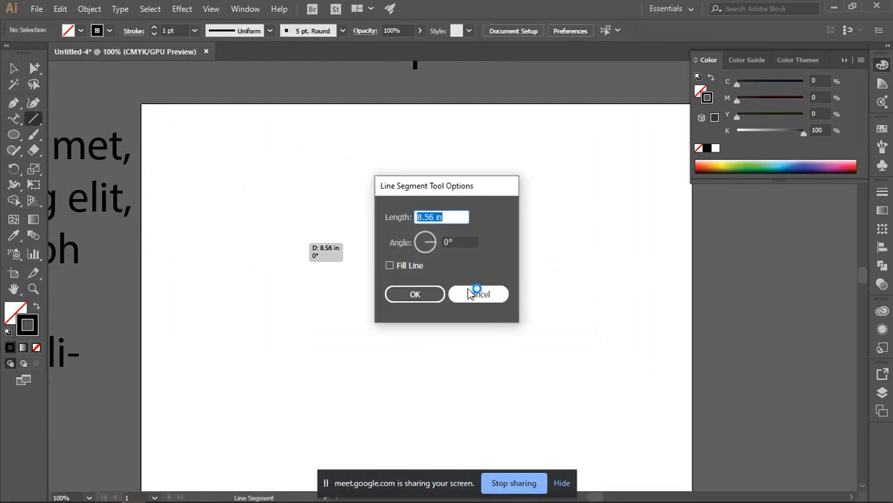
pyautogui.moveTo(472, 179); pyautogui.dragTo(509, 171)
pyautogui.click(449, 292)
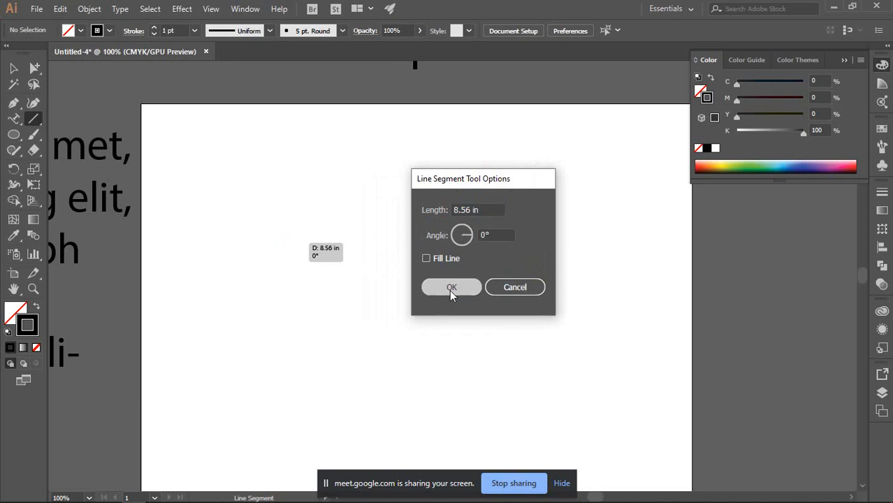
pyautogui.press('Delete')
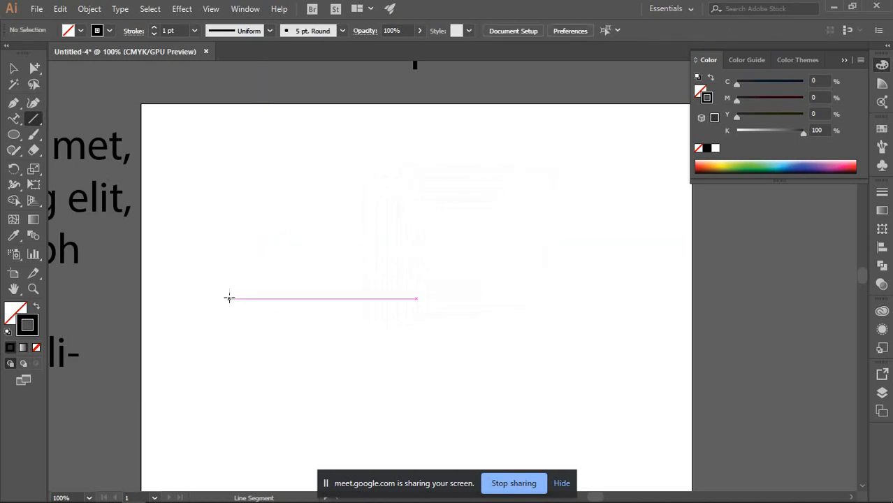
# - Draw a straight horizontal line and a line sloping down to the right, deleting each after drawing it
pyautogui.moveTo(185, 269)
pyautogui.mouseDown()
pyautogui.moveTo(237, 277)
pyautogui.moveTo(568, 269)
pyautogui.moveTo(620, 258)
pyautogui.mouseUp()
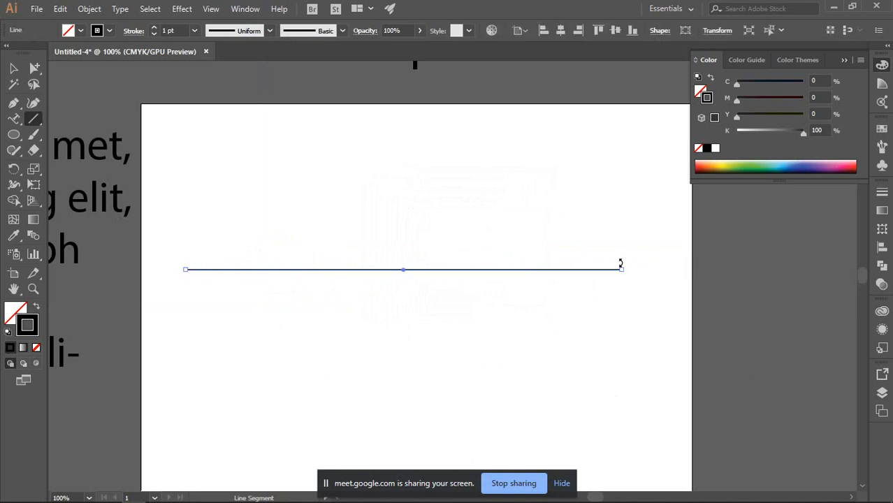
pyautogui.press('Delete')
pyautogui.moveTo(400, 172); pyautogui.dragTo(617, 398)
pyautogui.press('Delete')
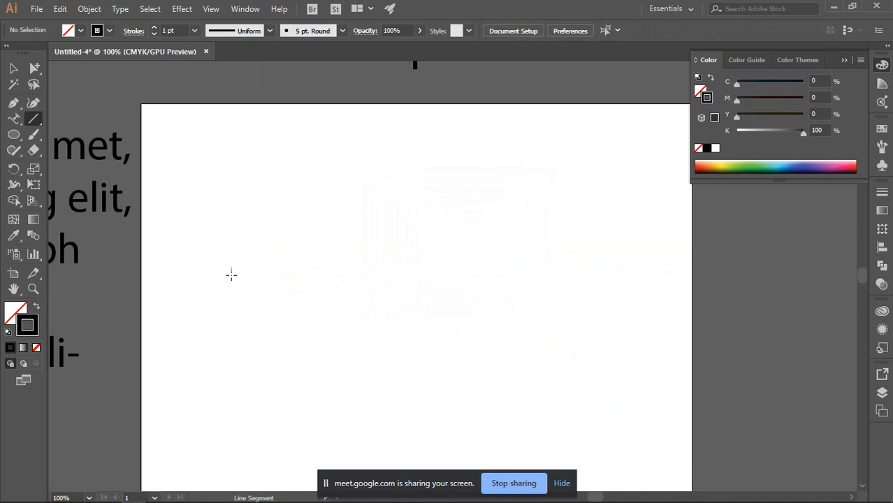
# - Draw a horizontal line about 7.3 in long across the middle of the artboard and deselect it
pyautogui.moveTo(232, 274)
pyautogui.mouseDown()
pyautogui.moveTo(437, 285)
pyautogui.moveTo(576, 248)
pyautogui.mouseUp()
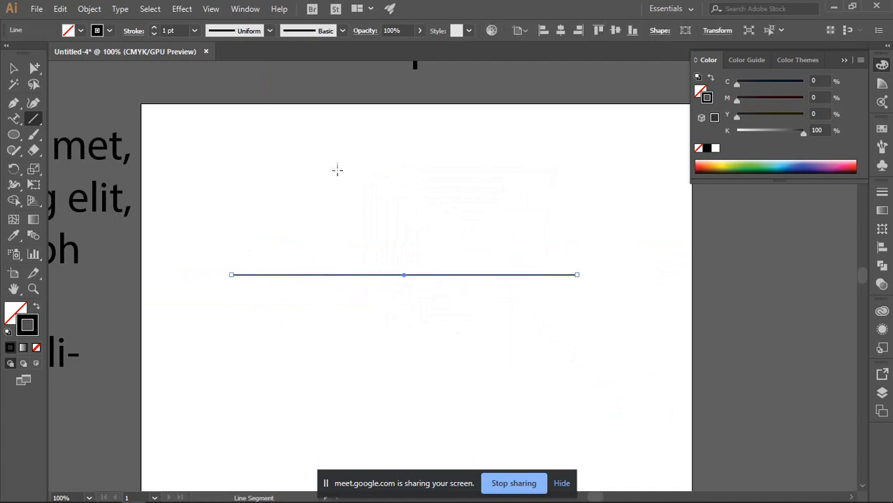
pyautogui.click(14, 70)
pyautogui.click(321, 319)
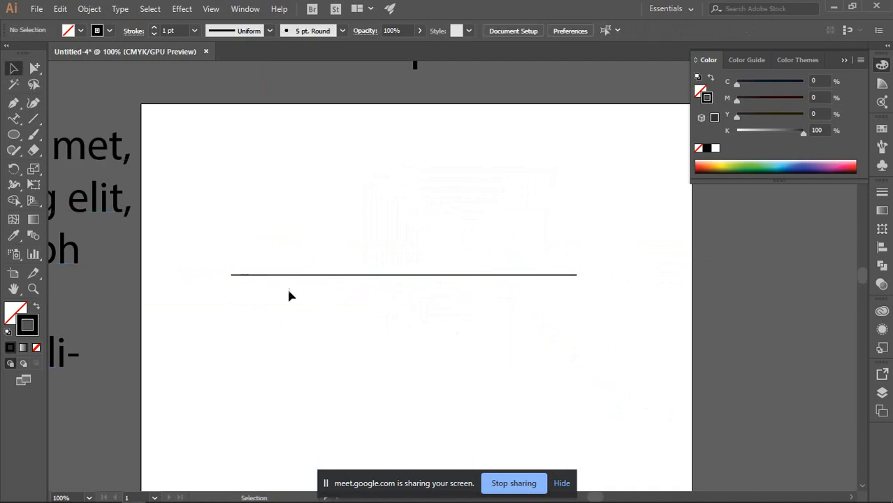
# - Select the horizontal line's end anchors individually and together with Direct Selection, and delete the line
pyautogui.click(234, 274)
pyautogui.press('a')
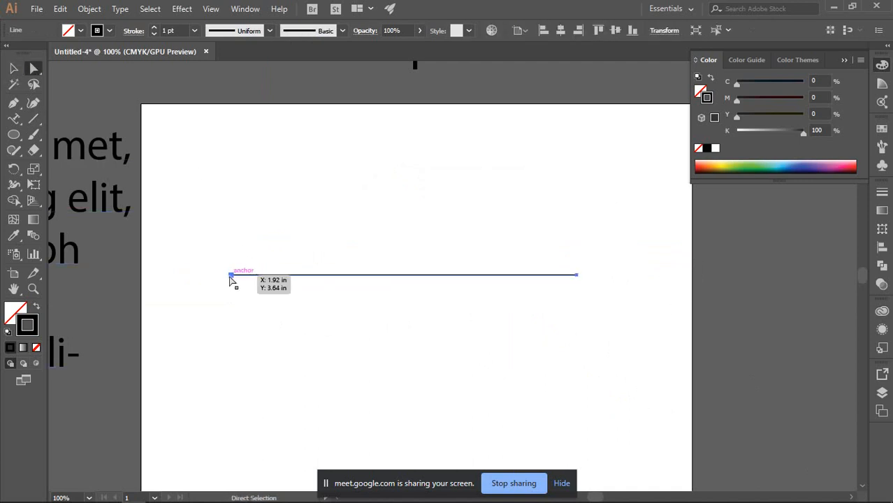
pyautogui.click(231, 275)
pyautogui.click(574, 275)
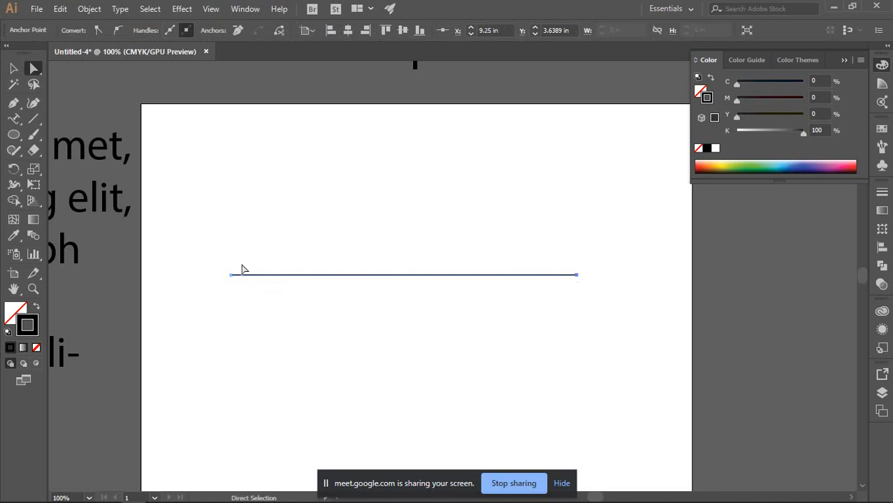
pyautogui.keyDown('shift'); pyautogui.click(231, 275); pyautogui.keyUp('shift')
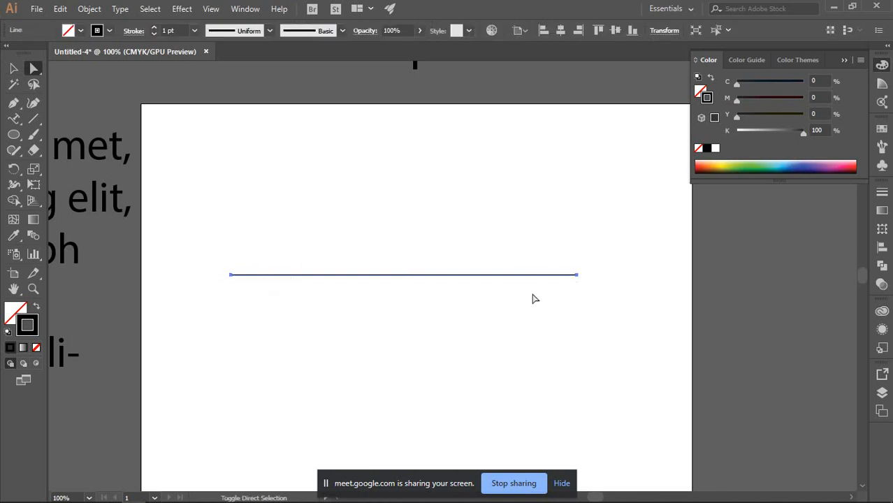
pyautogui.moveTo(225, 229); pyautogui.dragTo(613, 325)
pyautogui.click(618, 323)
# - Draw a quarter-circle arc in the left half of the artboard with the Arc tool
pyautogui.click(29, 123)
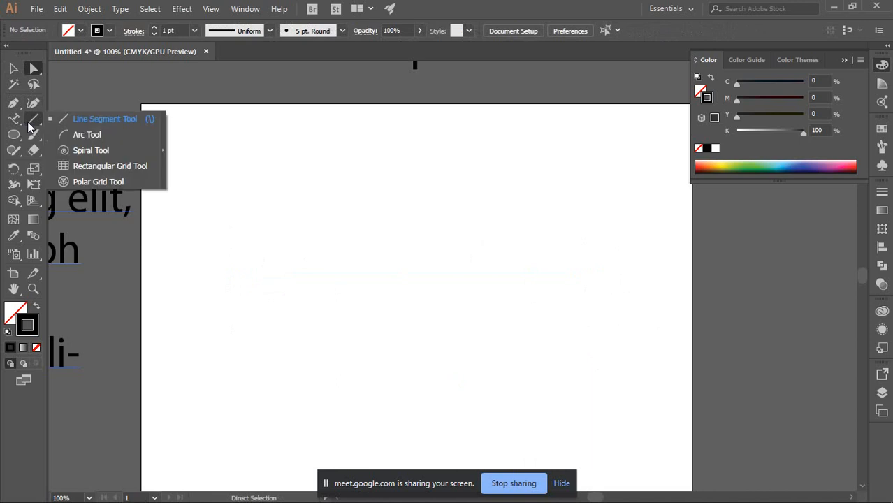
pyautogui.click(87, 134)
pyautogui.moveTo(290, 219); pyautogui.dragTo(361, 241)
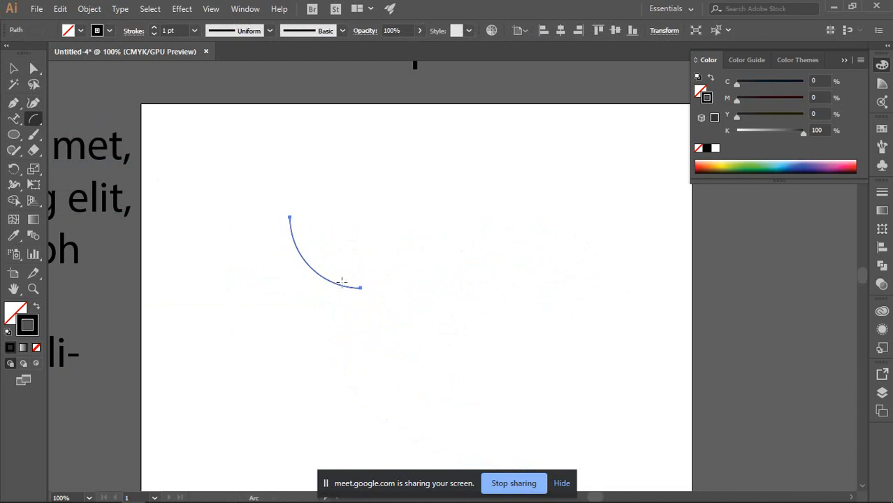
# - Draw a spiral about 5.3 in wide and 4.6 in tall beside the arc, varying its number of segments, and delete it
pyautogui.click(33, 119)
pyautogui.click(83, 150)
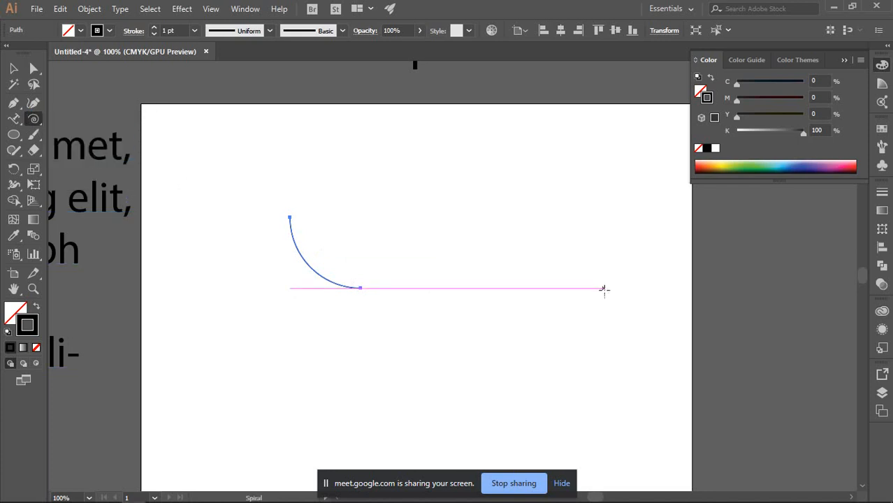
pyautogui.moveTo(501, 230); pyautogui.dragTo(633, 300)
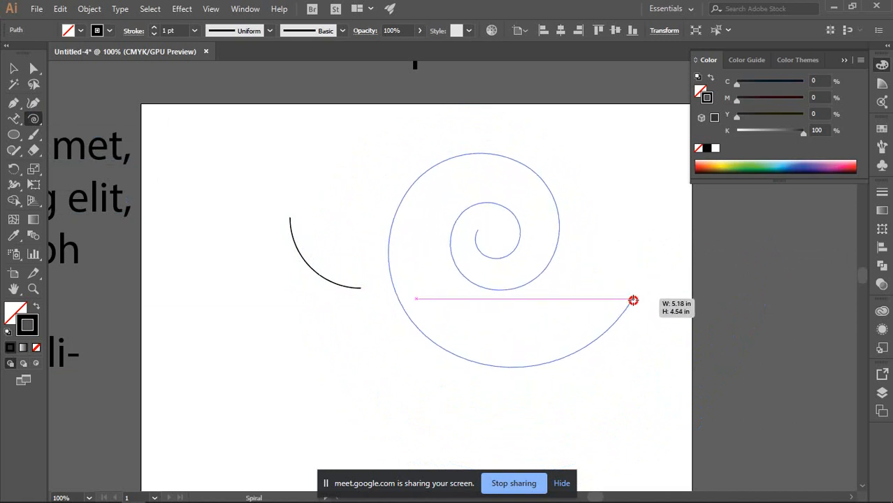
pyautogui.moveTo(633, 300); pyautogui.dragTo(635, 302)
pyautogui.press('Up')
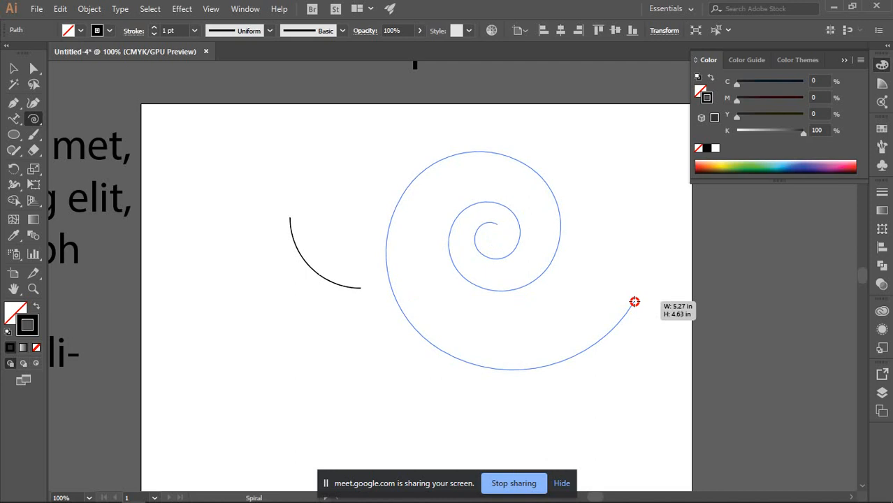
pyautogui.press('Down')
pyautogui.moveTo(635, 302); pyautogui.dragTo(633, 302)
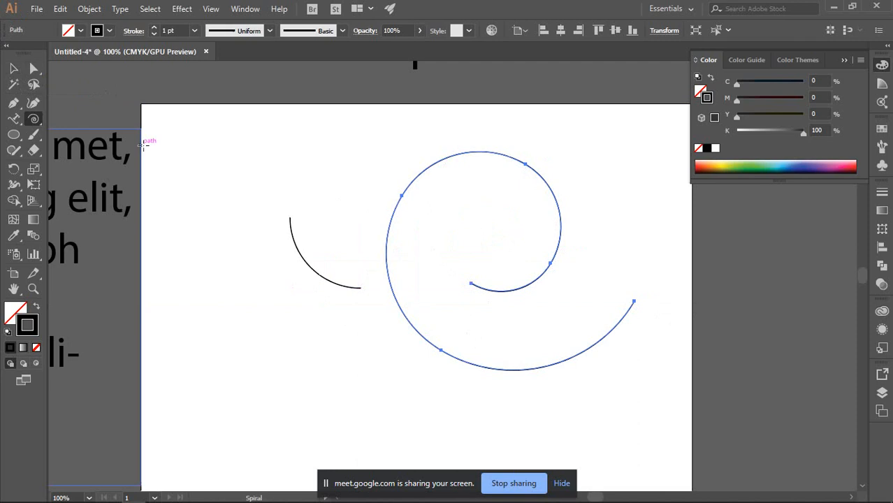
pyautogui.press('Delete')
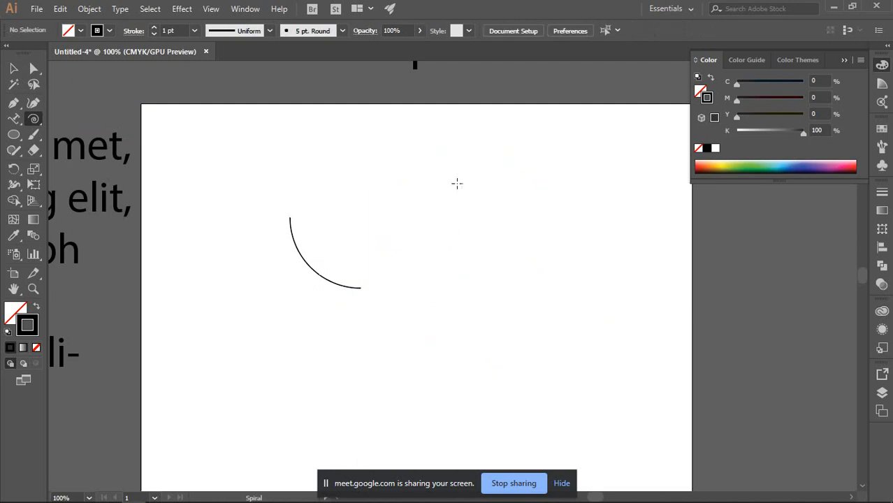
# - Start a spiral beside the arc, varying its segment count and adjusting its decay until the windings run close together
pyautogui.moveTo(424, 150); pyautogui.dragTo(536, 252)
pyautogui.press('Down')
pyautogui.press('Down')
pyautogui.press('Up')
pyautogui.press('Up')
pyautogui.press('Up')
pyautogui.hotkey('ctrl', 'z')
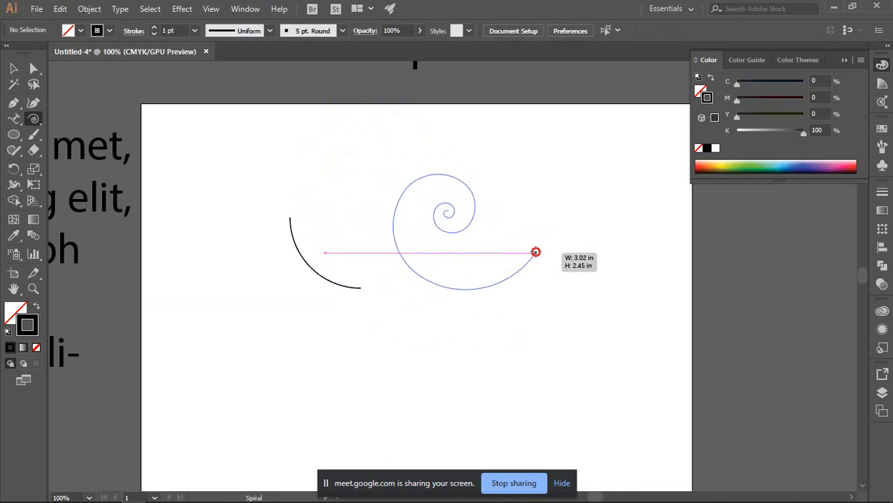
pyautogui.moveTo(535, 251); pyautogui.dragTo(560, 256)
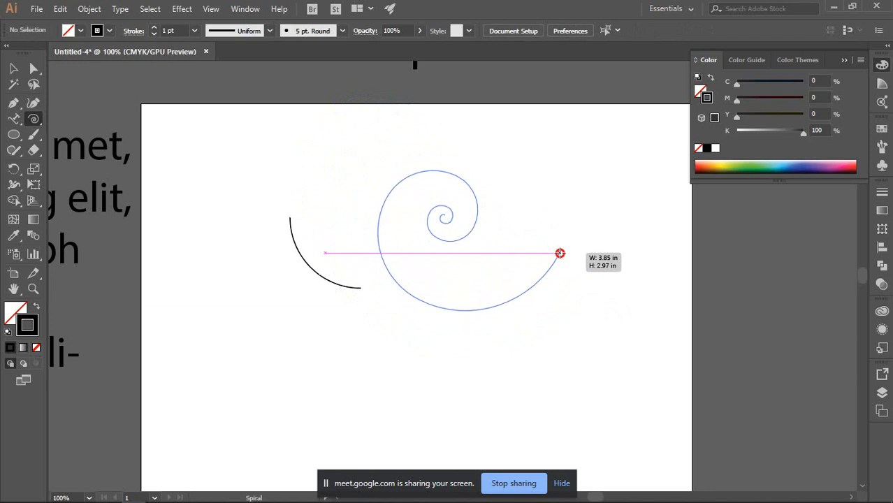
pyautogui.moveTo(560, 253); pyautogui.dragTo(532, 245)
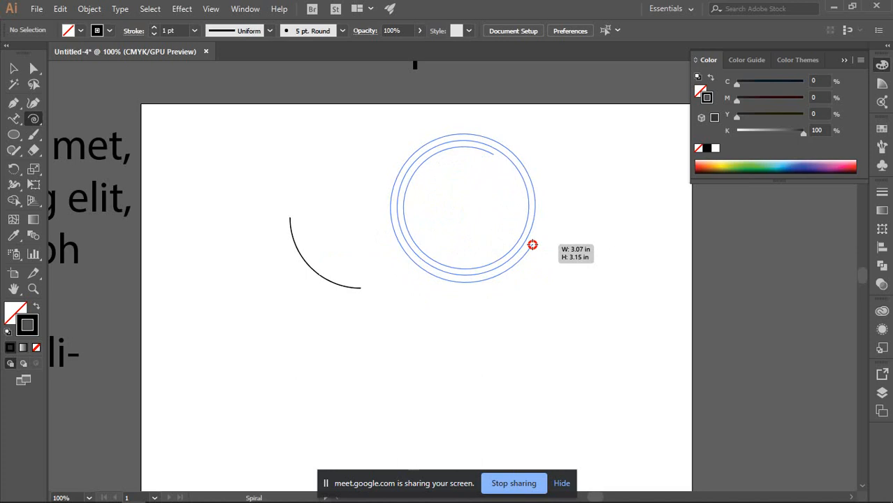
# - Add many more windings to the spiral, enlarge it into a dense round shape, and deselect it
pyautogui.press('Up')
pyautogui.press('Up')
pyautogui.press('Up')
pyautogui.press('Up')
pyautogui.press('Up')
pyautogui.moveTo(532, 245); pyautogui.dragTo(568, 198)
pyautogui.press('Up')
pyautogui.press('Up')
pyautogui.press('Up')
pyautogui.press('Up')
pyautogui.press('Up')
pyautogui.press('Up')
pyautogui.press('Up')
pyautogui.press('Up')
pyautogui.press('Up')
pyautogui.press('Up')
pyautogui.press('Up')
pyautogui.press('Up')
pyautogui.press('Up')
pyautogui.press('Up')
pyautogui.press('Up')
pyautogui.press('Up')
pyautogui.press('Up')
pyautogui.press('Up')
pyautogui.press('Up')
pyautogui.click(13, 68)
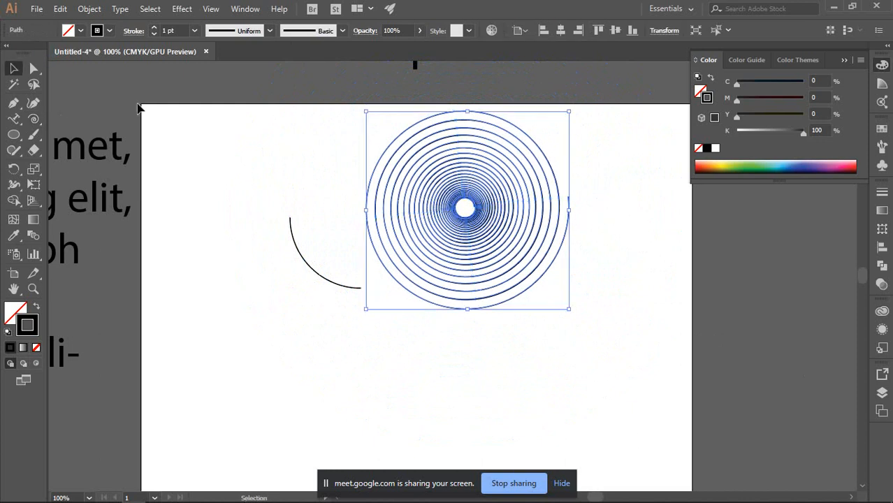
pyautogui.click(274, 204)
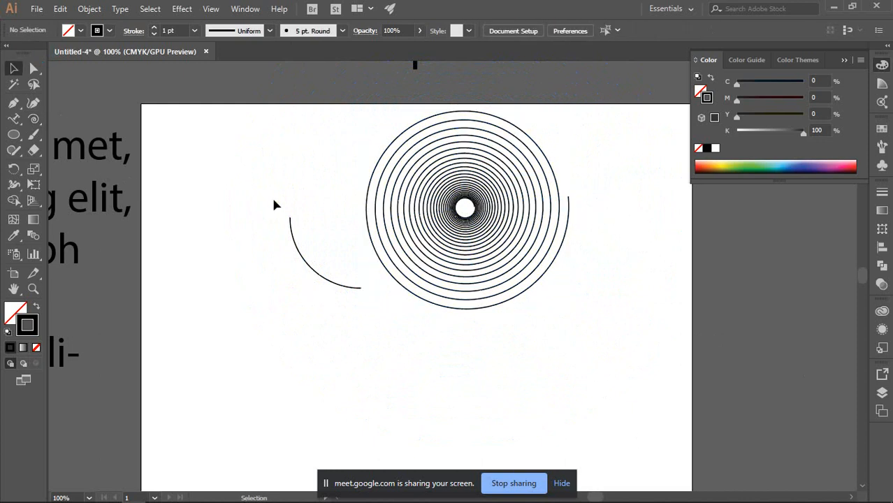
# - Delete the arc and move the spiral into the left half of the artboard
pyautogui.moveTo(411, 222); pyautogui.dragTo(206, 107)
pyautogui.click(335, 241)
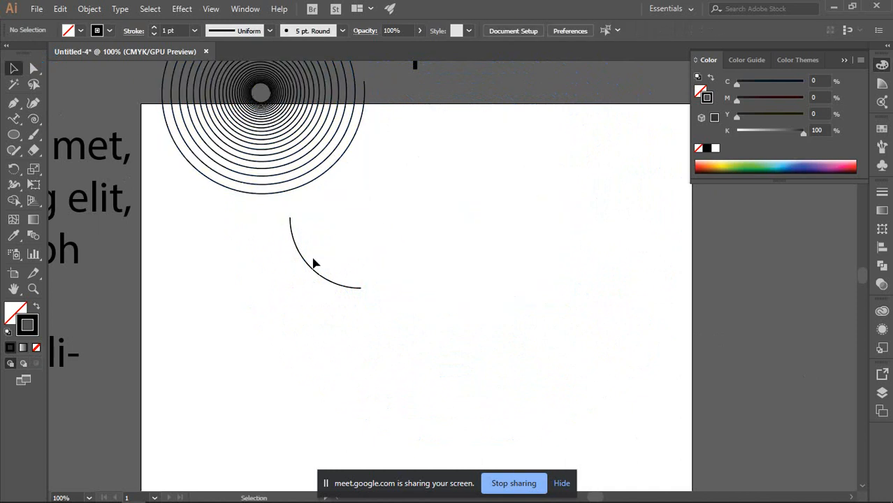
pyautogui.moveTo(309, 265); pyautogui.dragTo(174, 304)
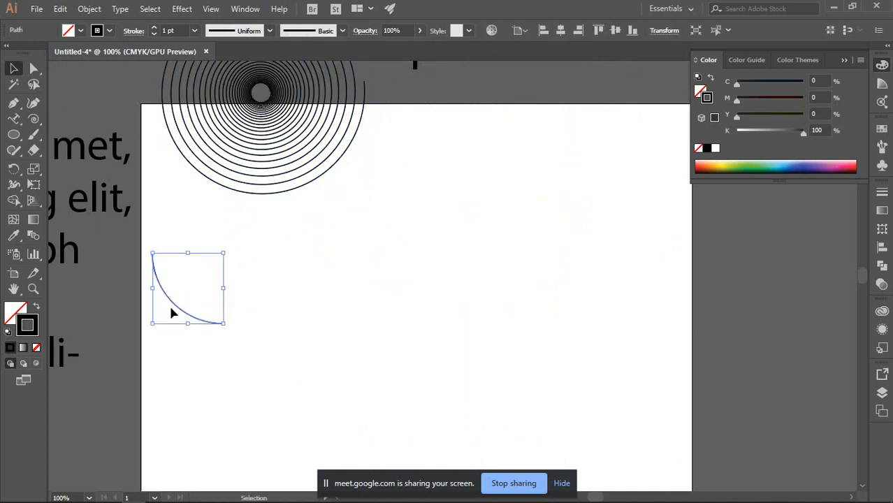
pyautogui.press('Delete')
pyautogui.scroll(3, 350, 297)
pyautogui.moveTo(251, 204); pyautogui.dragTo(245, 363)
pyautogui.scroll(-3, 433, 328)
pyautogui.click(458, 308)
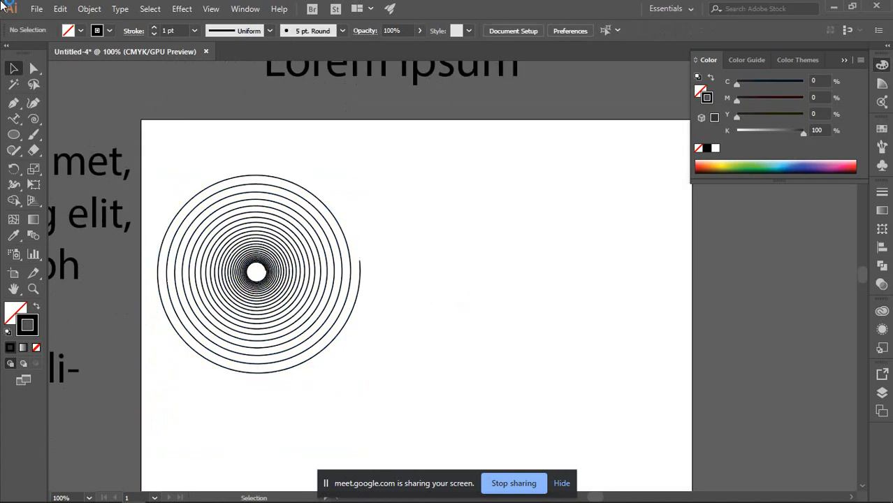
# - Draw a rectangular grid about 4.85 in wide and 3.76 in tall in the artboard's right half, beside the spiral
pyautogui.click(34, 117)
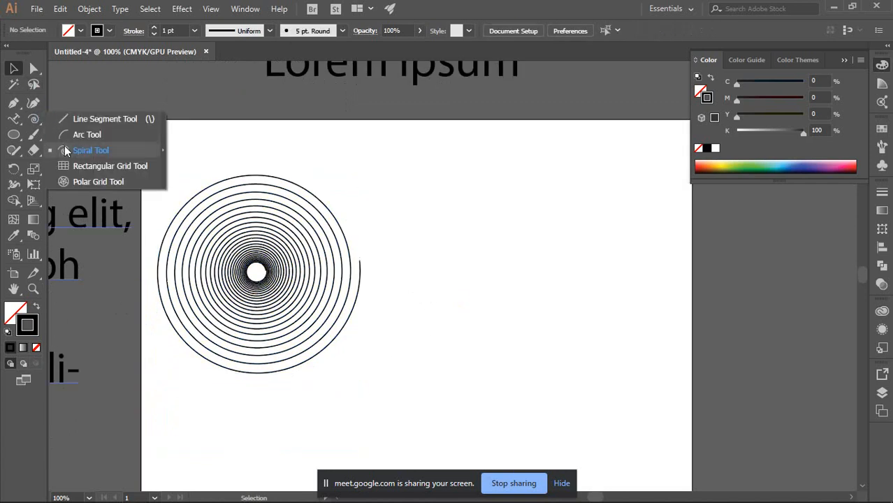
pyautogui.click(95, 165)
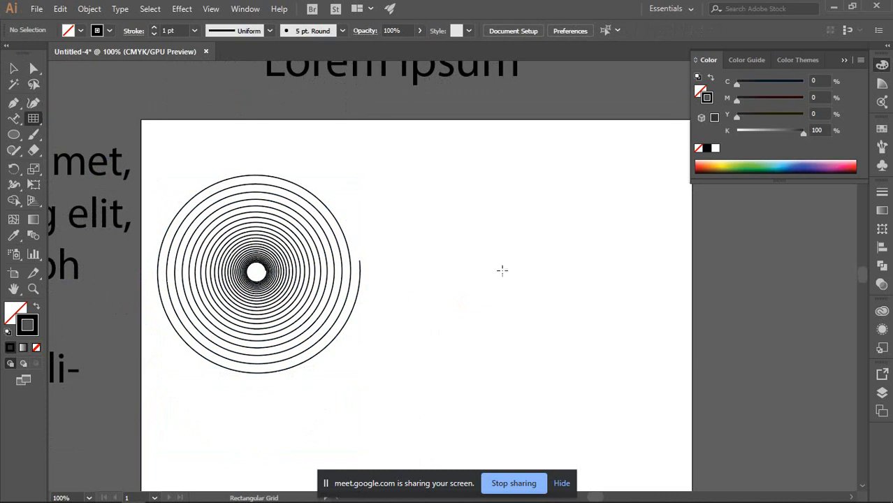
pyautogui.moveTo(437, 185); pyautogui.dragTo(665, 362)
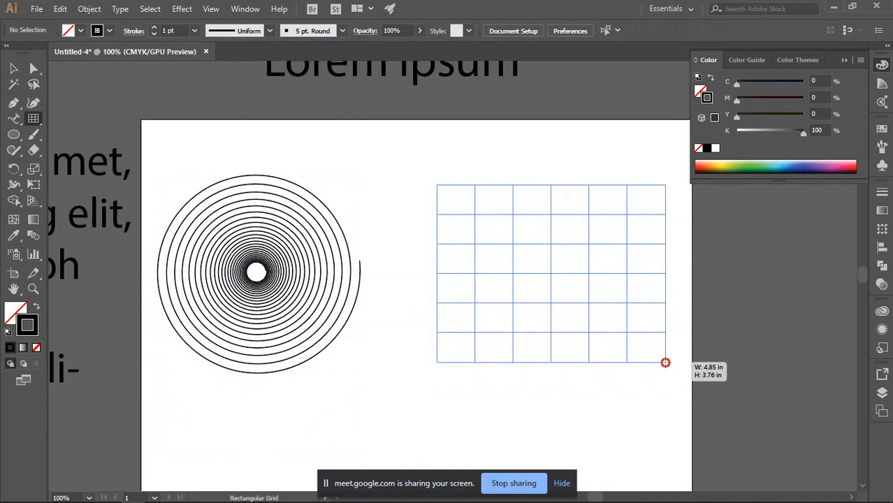
# - Vary the number of rows in the rectangular grid being drawn, ending with three rows
pyautogui.press('Up')
pyautogui.moveTo(665, 362); pyautogui.dragTo(666, 356)
pyautogui.press('Up')
pyautogui.press('Up')
pyautogui.press('Up')
pyautogui.press('Up')
pyautogui.press('Up')
pyautogui.press('Up')
pyautogui.press('Up')
pyautogui.press('Up')
pyautogui.press('Up')
pyautogui.press('Up')
pyautogui.press('Up')
pyautogui.press('Up')
pyautogui.press('Up')
pyautogui.press('Up')
pyautogui.press('Up')
pyautogui.press('Up')
pyautogui.press('Down')
pyautogui.press('Down')
pyautogui.press('Down')
pyautogui.press('Down')
pyautogui.press('Down')
pyautogui.press('Down')
pyautogui.press('Down')
pyautogui.press('Down')
pyautogui.press('Down')
pyautogui.press('Down')
pyautogui.press('Down')
pyautogui.press('Down')
pyautogui.press('Down')
pyautogui.press('Down')
pyautogui.press('Down')
pyautogui.press('Down')
pyautogui.press('Down')
pyautogui.press('Down')
pyautogui.press('Down')
pyautogui.press('Down')
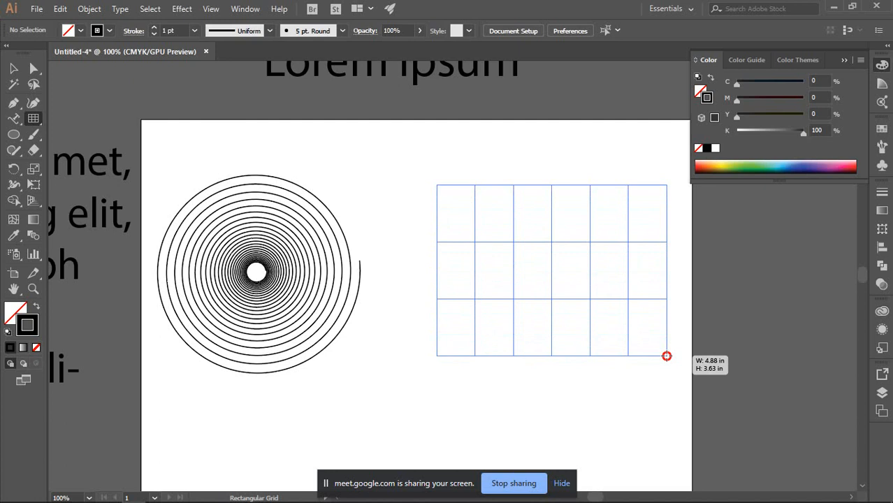
# - Vary the grid's columns up to 12 vertical dividers, raise it to 5 horizontal dividers, and undo the grid
pyautogui.press('Left')
pyautogui.press('Left')
pyautogui.press('Left')
pyautogui.press('Left')
pyautogui.moveTo(666, 356); pyautogui.dragTo(668, 352)
pyautogui.press('Left')
pyautogui.press('Right')
pyautogui.press('Right')
pyautogui.press('Right')
pyautogui.press('Right')
pyautogui.press('Right')
pyautogui.press('Right')
pyautogui.press('Right')
pyautogui.press('Right')
pyautogui.press('Right')
pyautogui.press('Right')
pyautogui.press('Right')
pyautogui.press('Right')
pyautogui.press('Up')
pyautogui.press('Up')
pyautogui.press('Up')
pyautogui.hotkey('ctrl', 'z')
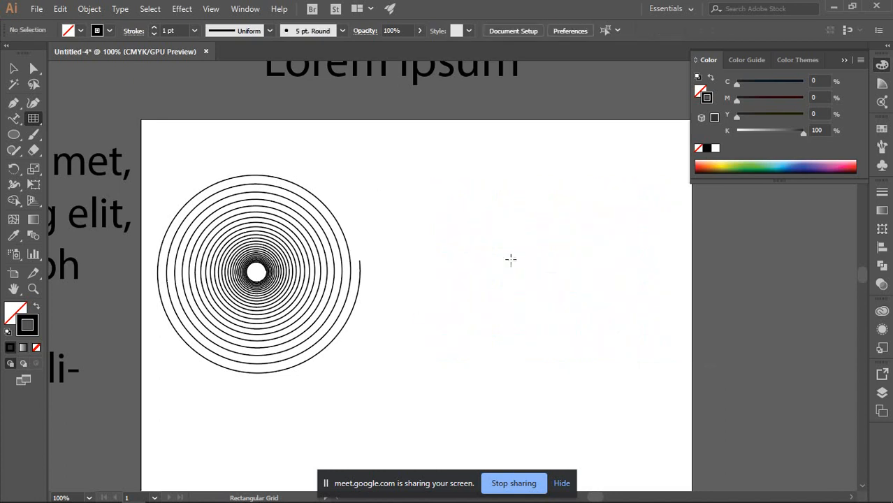
# - Examine the Rectangular Grid tool's size, divider and Fill Grid options, and dismiss them without applying
pyautogui.click(417, 169)
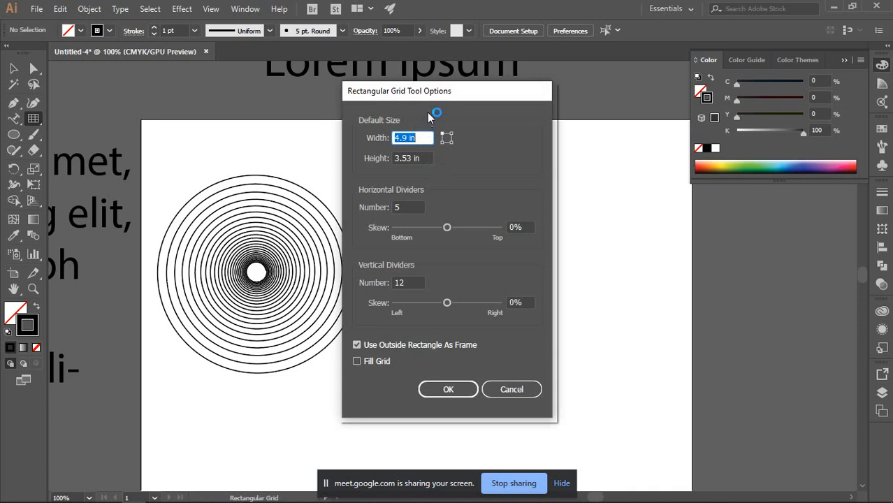
pyautogui.moveTo(429, 91); pyautogui.dragTo(500, 105)
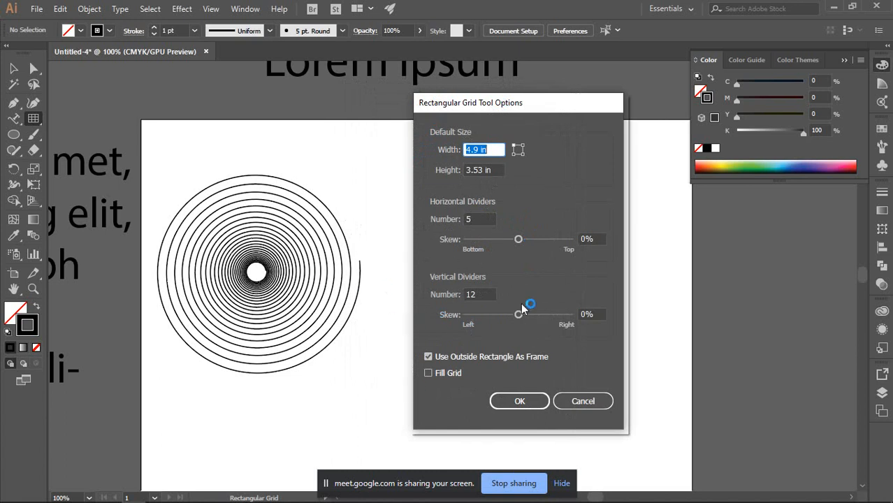
pyautogui.moveTo(481, 294); pyautogui.dragTo(450, 294)
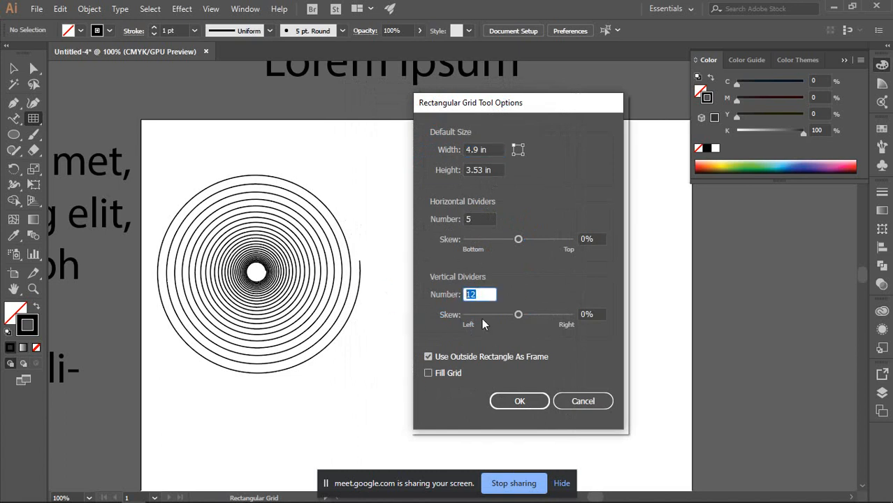
pyautogui.click(428, 373)
pyautogui.click(599, 403)
# - Draw a rectangular grid with 5 horizontal and 12 vertical dividers beside the spiral, fill it with olive green, and deselect it
pyautogui.moveTo(439, 237); pyautogui.dragTo(662, 421)
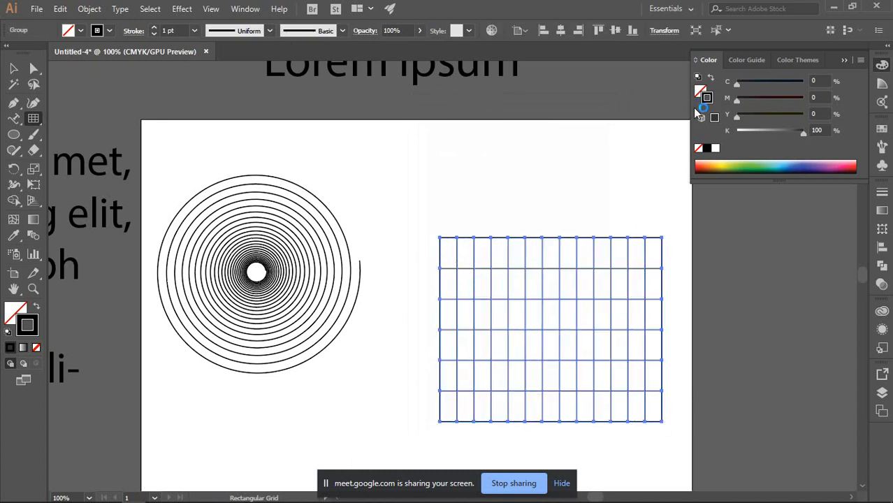
pyautogui.click(726, 169)
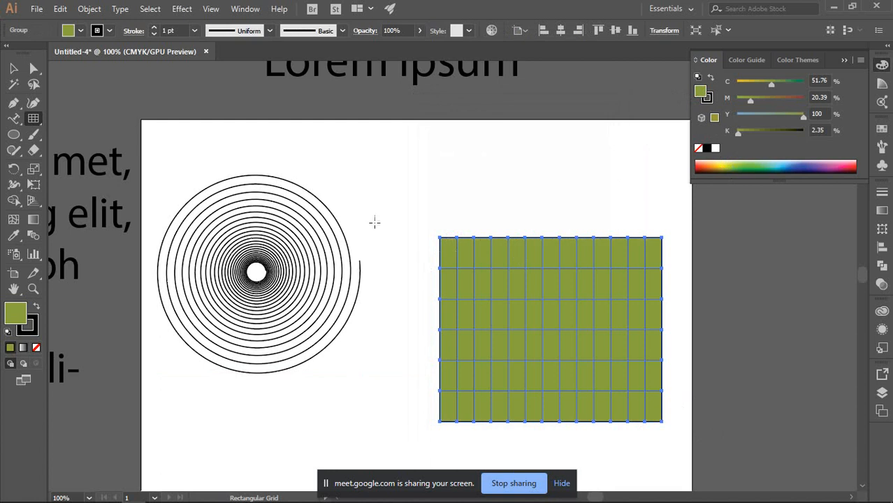
pyautogui.click(14, 68)
pyautogui.click(384, 179)
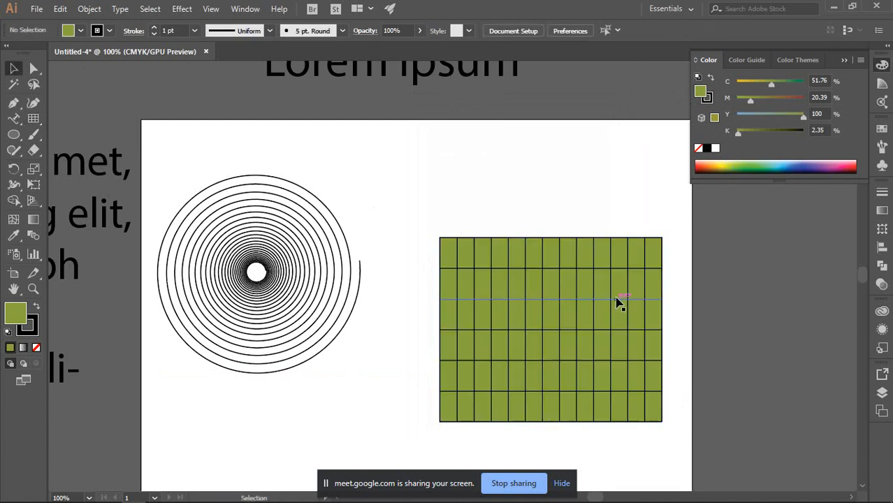
# - Remove the green fill from the rectangular grid and delete the grid
pyautogui.click(618, 374)
pyautogui.click(581, 147)
pyautogui.click(534, 291)
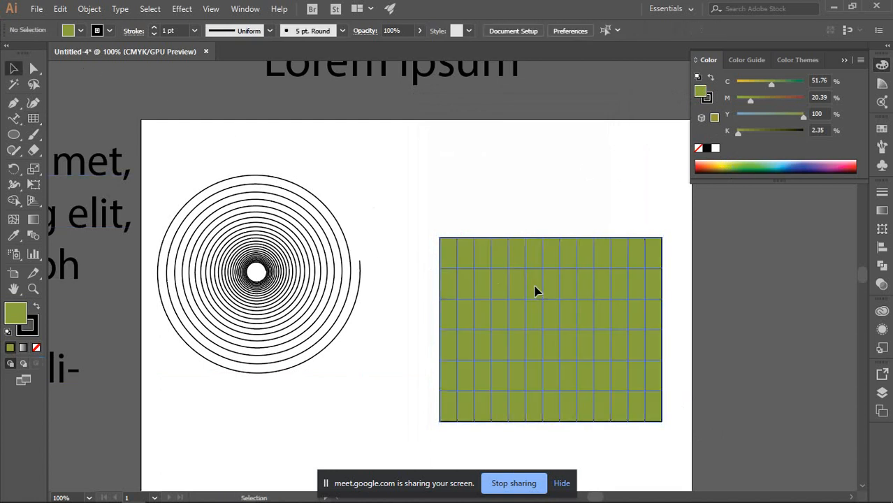
pyautogui.click(36, 347)
pyautogui.click(521, 174)
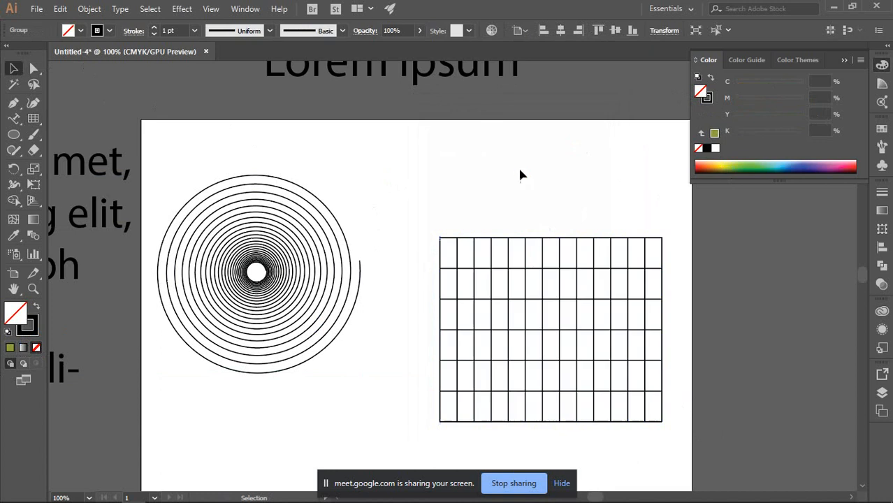
pyautogui.click(589, 305)
pyautogui.press('Delete')
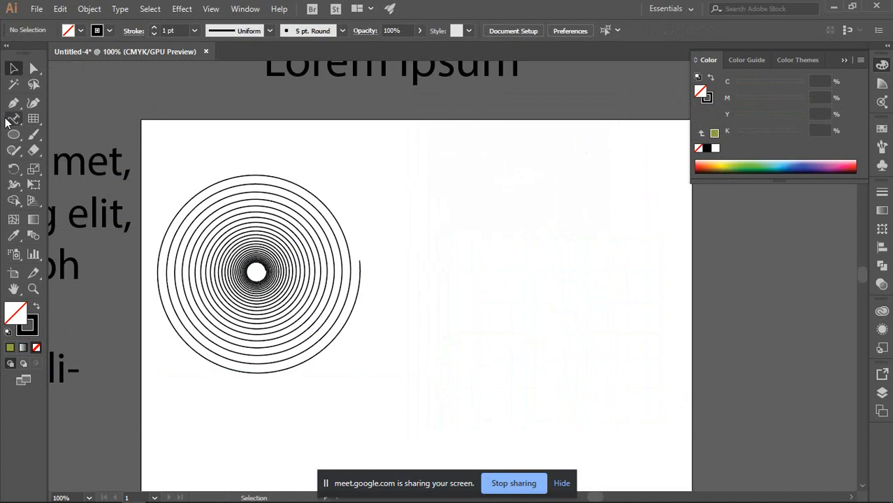
# - Draw a polar grid about 4.64 in wide and 4.4 in tall in the artboard's right half, beside the spiral
pyautogui.click(13, 137)
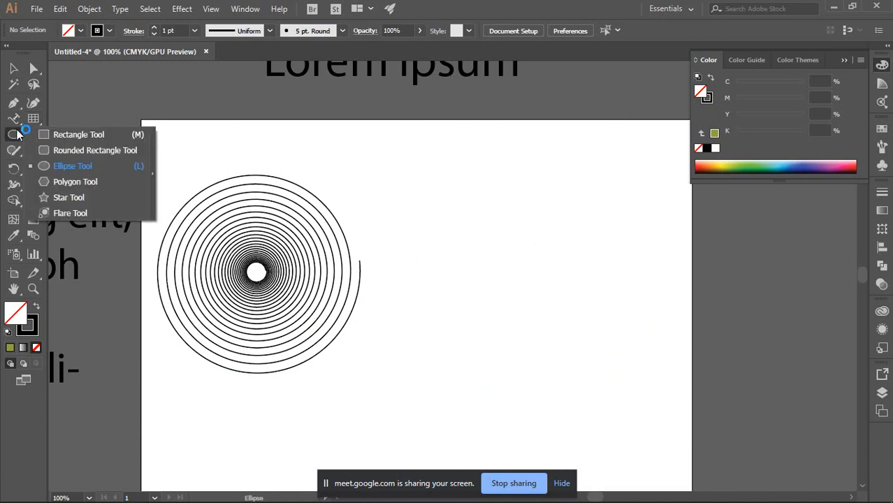
pyautogui.click(33, 118)
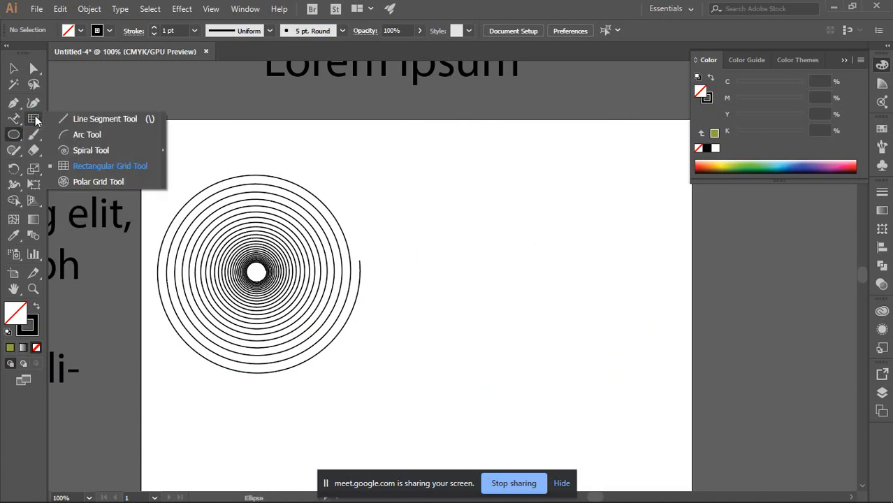
pyautogui.click(78, 180)
pyautogui.moveTo(417, 160); pyautogui.dragTo(635, 369)
# - While drawing the polar grid, increase its concentric dividers and then reduce them again
pyautogui.press('Up')
pyautogui.press('Up')
pyautogui.press('Up')
pyautogui.press('Up')
pyautogui.press('Up')
pyautogui.press('Up')
pyautogui.press('Up')
pyautogui.press('Up')
pyautogui.press('Up')
pyautogui.press('Up')
pyautogui.press('Up')
pyautogui.press('Up')
pyautogui.press('Up')
pyautogui.press('Up')
pyautogui.press('Up')
pyautogui.press('Down')
pyautogui.press('Down')
pyautogui.press('Down')
pyautogui.press('Down')
pyautogui.press('Down')
pyautogui.press('Down')
pyautogui.press('Down')
pyautogui.press('Down')
pyautogui.press('Down')
pyautogui.press('Down')
pyautogui.press('Down')
pyautogui.press('Down')
pyautogui.press('Down')
pyautogui.press('Down')
pyautogui.press('Down')
pyautogui.press('Up')
# - Enlarge the polar grid slightly while drawing and vary its radial dividers up and down, ending at nine
pyautogui.press('Right')
pyautogui.press('Right')
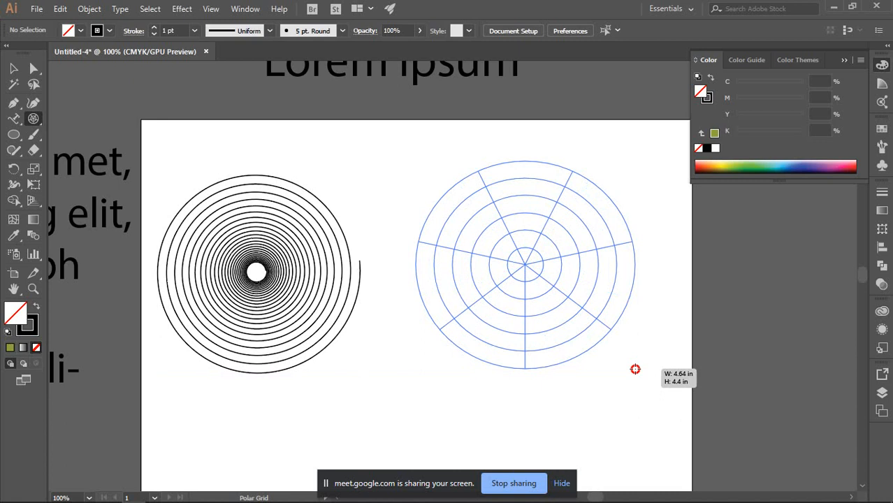
pyautogui.press('Right')
pyautogui.press('Right')
pyautogui.press('Right')
pyautogui.press('Right')
pyautogui.press('Right')
pyautogui.press('Right')
pyautogui.moveTo(635, 369); pyautogui.dragTo(640, 367)
pyautogui.press('Right')
pyautogui.press('Right')
pyautogui.press('Right')
pyautogui.press('Right')
pyautogui.press('Right')
pyautogui.press('Right')
pyautogui.press('Right')
pyautogui.press('Right')
pyautogui.press('Right')
pyautogui.press('Right')
pyautogui.press('Right')
pyautogui.press('Right')
pyautogui.press('Left')
pyautogui.press('Left')
pyautogui.press('Left')
pyautogui.press('Left')
pyautogui.press('Left')
pyautogui.press('Left')
pyautogui.press('Left')
pyautogui.press('Left')
pyautogui.press('Left')
pyautogui.press('Left')
pyautogui.press('Left')
pyautogui.press('Left')
pyautogui.press('Left')
pyautogui.press('Left')
pyautogui.press('Left')
pyautogui.press('Left')
pyautogui.press('Left')
pyautogui.press('Left')
pyautogui.press('Left')
pyautogui.press('Left')
pyautogui.press('Left')
pyautogui.press('Left')
pyautogui.press('Left')
pyautogui.press('Left')
pyautogui.press('Right')
pyautogui.press('Right')
pyautogui.press('Right')
pyautogui.press('Right')
pyautogui.press('Right')
pyautogui.press('Right')
pyautogui.press('Right')
pyautogui.press('Right')
pyautogui.press('Right')
pyautogui.press('Right')
pyautogui.press('Right')
pyautogui.press('Right')
pyautogui.press('Right')
pyautogui.press('Right')
pyautogui.press('Right')
pyautogui.press('Right')
pyautogui.press('Right')
pyautogui.press('Left')
pyautogui.press('Left')
pyautogui.press('Left')
pyautogui.press('Left')
pyautogui.press('Left')
pyautogui.press('Left')
# - Reduce the polar grid to two concentric dividers, finish drawing it, and delete it
pyautogui.press('Down')
pyautogui.press('Down')
pyautogui.press('Down')
pyautogui.click(14, 69)
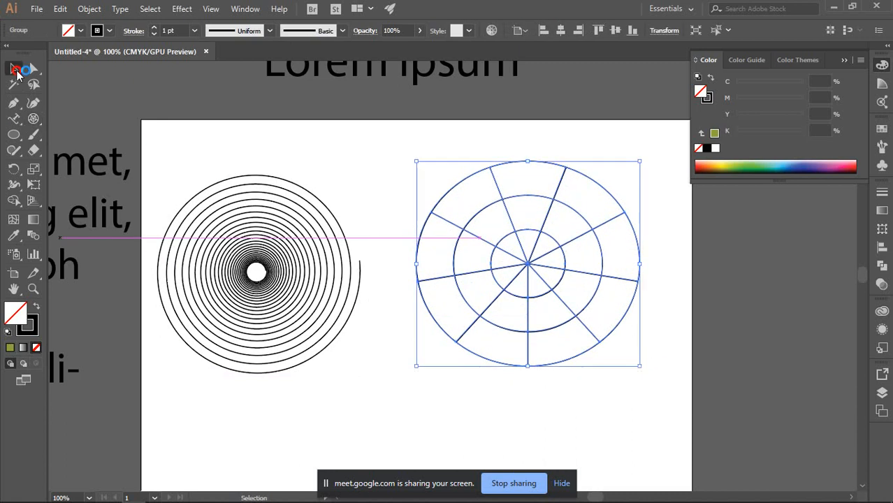
pyautogui.press('Delete')
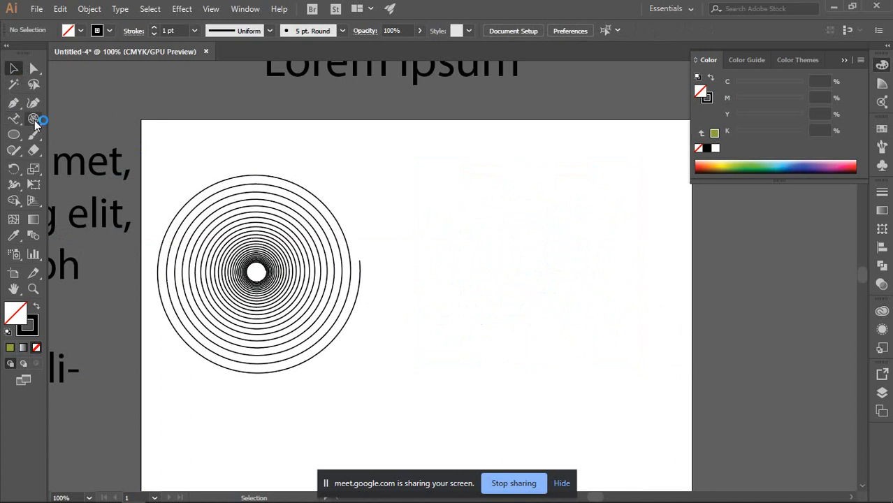
# - Draw a rectangle about 5.35 in wide and 3.89 in tall beside the spiral and delete it
pyautogui.moveTo(13, 134); pyautogui.dragTo(55, 133)
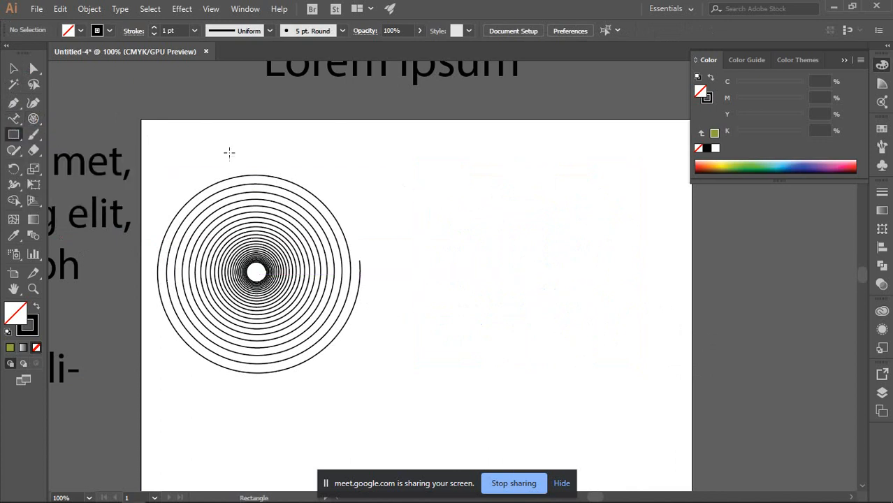
pyautogui.moveTo(413, 162); pyautogui.dragTo(665, 346)
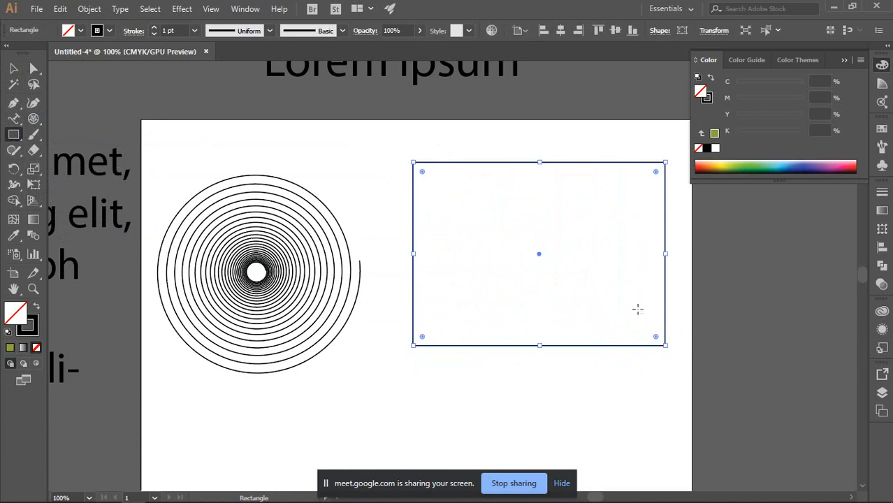
pyautogui.press('Delete')
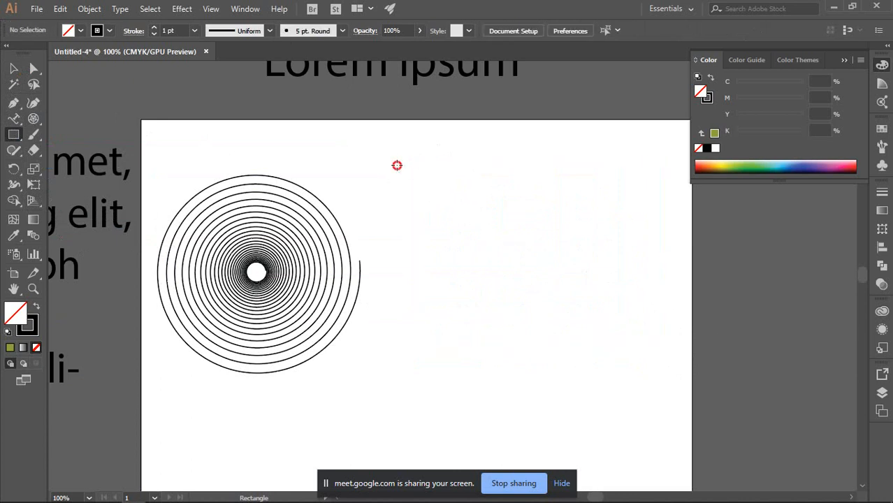
# - Create a rectangle exactly 5 in wide and 3 in tall beside the spiral
pyautogui.click(397, 165)
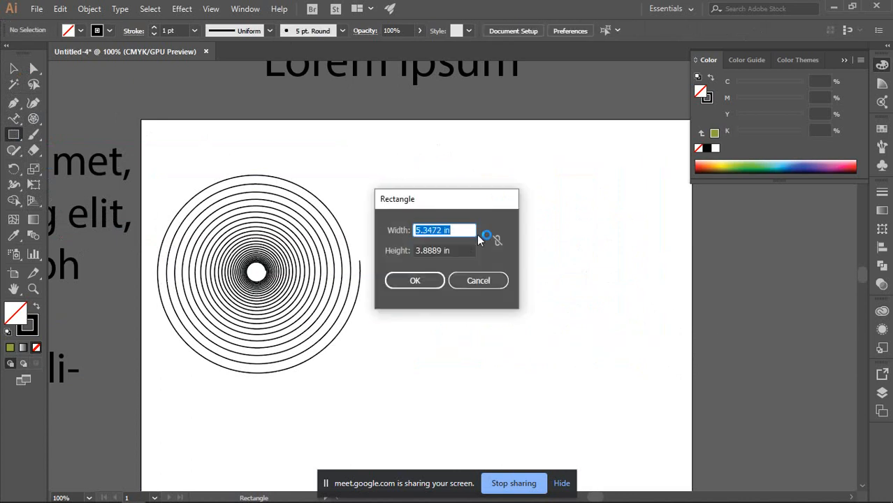
pyautogui.write('5')
pyautogui.press('Tab')
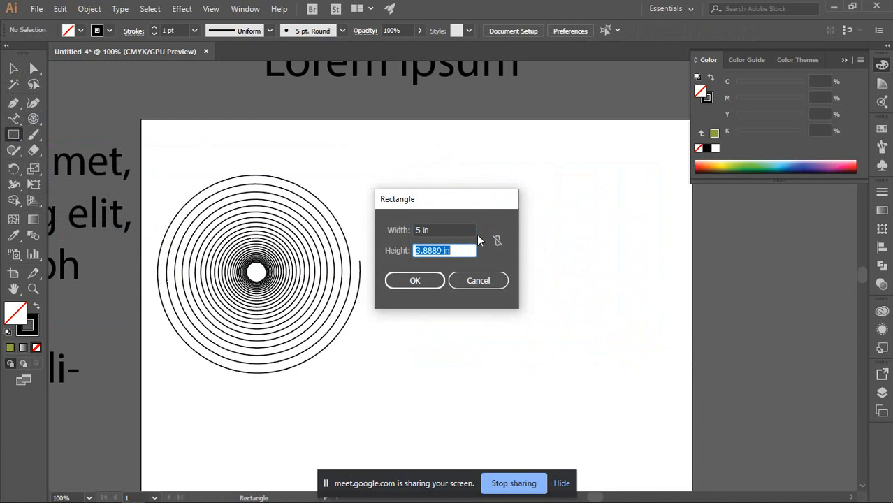
pyautogui.write('3')
pyautogui.press('Return')
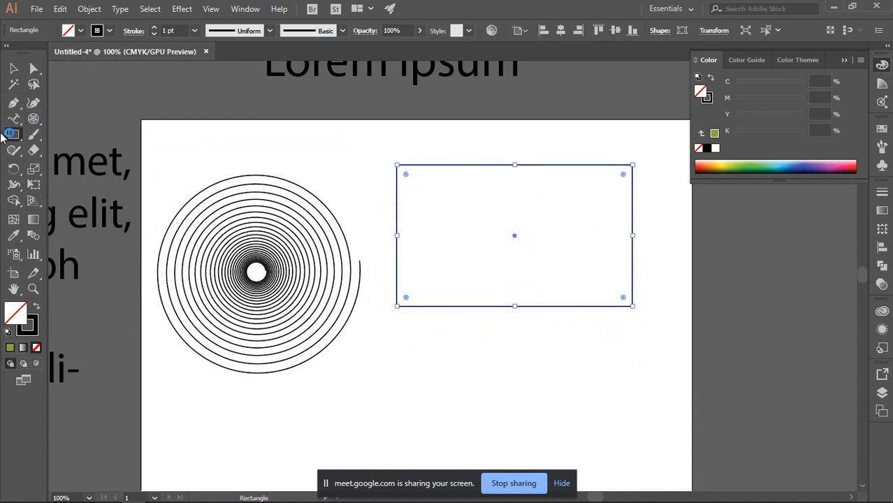
# - Collapse the Color panel and deselect the new rectangle
pyautogui.click(13, 68)
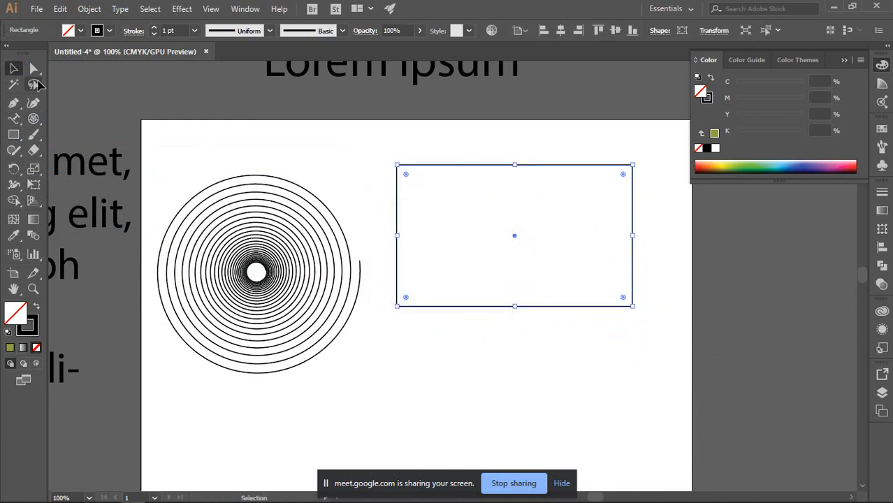
pyautogui.click(882, 64)
pyautogui.click(680, 218)
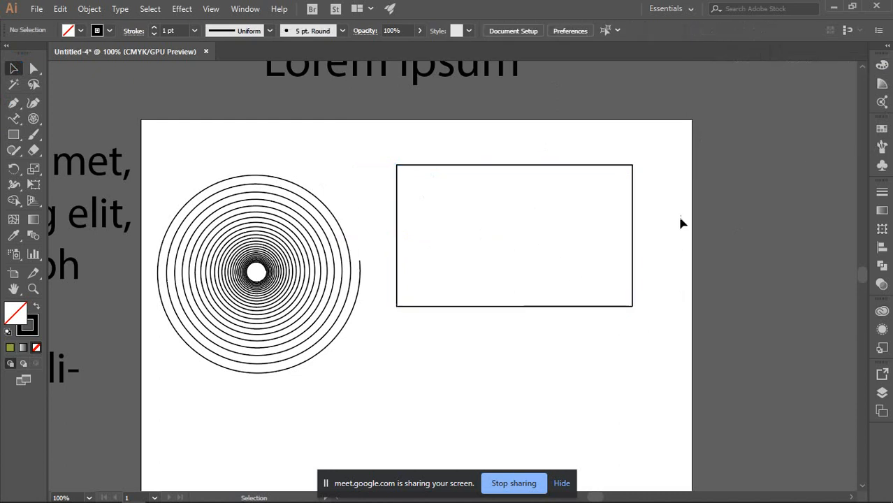
pyautogui.click(567, 256)
pyautogui.click(684, 194)
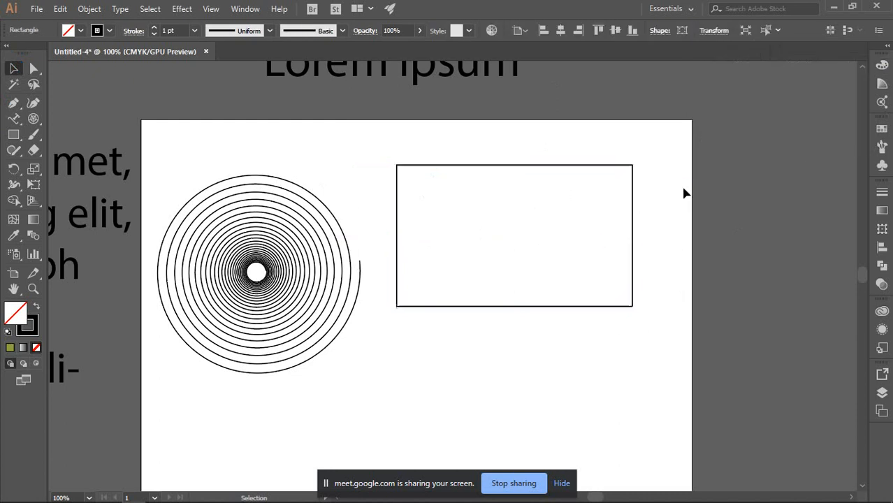
# - Select the rectangle and round all its corners, first slightly and then fully into semicircular ends
pyautogui.moveTo(395, 150); pyautogui.dragTo(688, 341)
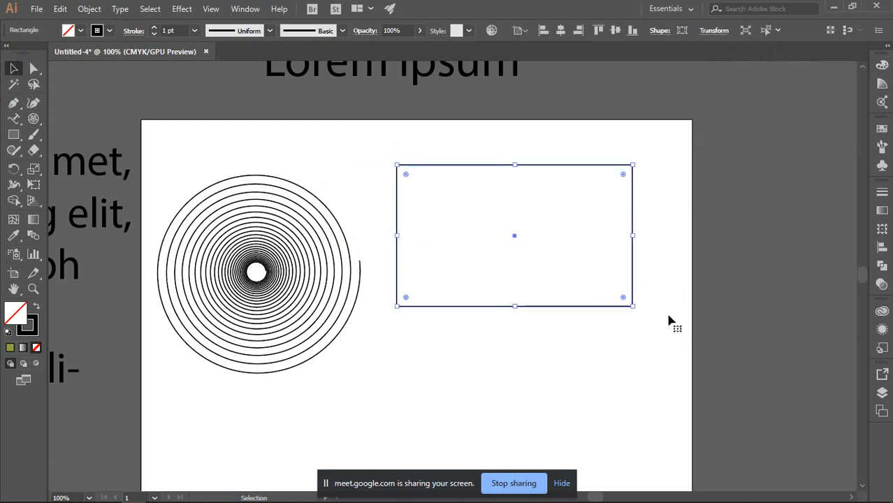
pyautogui.moveTo(407, 174)
pyautogui.mouseDown()
pyautogui.moveTo(431, 194)
pyautogui.moveTo(417, 188)
pyautogui.mouseUp()
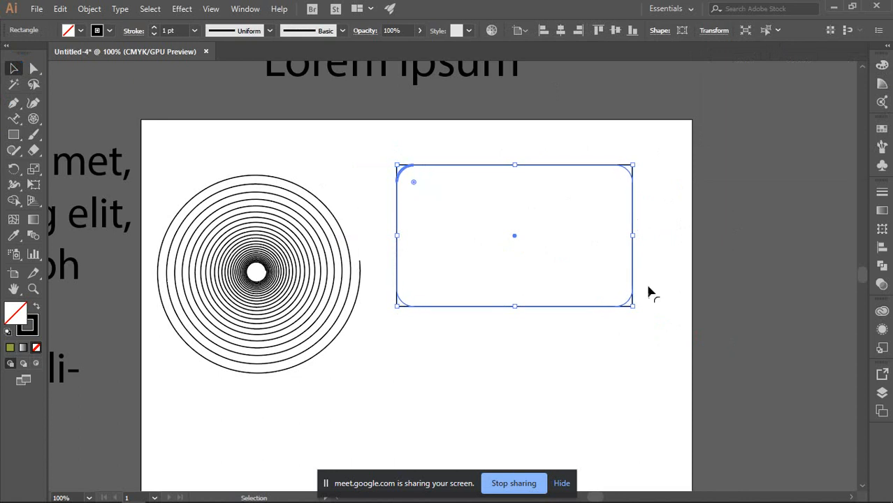
pyautogui.click(659, 323)
pyautogui.moveTo(383, 130); pyautogui.dragTo(690, 325)
pyautogui.moveTo(414, 185); pyautogui.dragTo(599, 273)
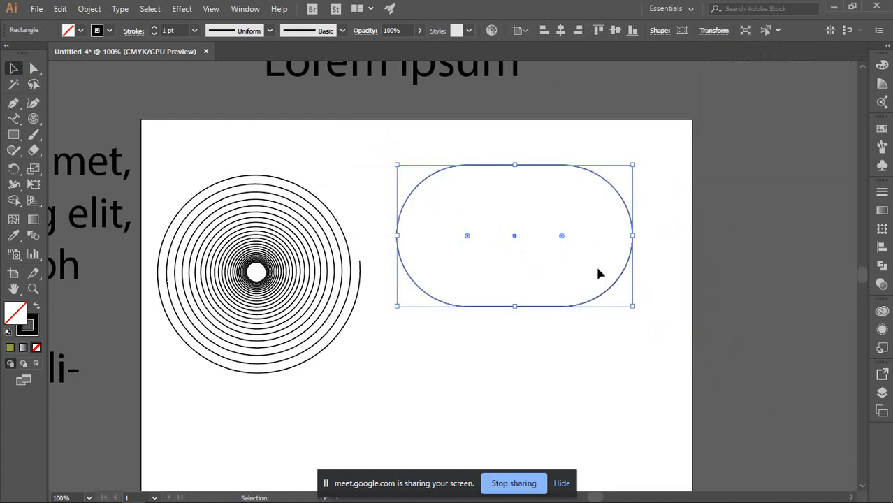
# - Undo both corner roundings and deselect the rectangle
pyautogui.hotkey('ctrl', 'z')
pyautogui.hotkey('ctrl', 'z')
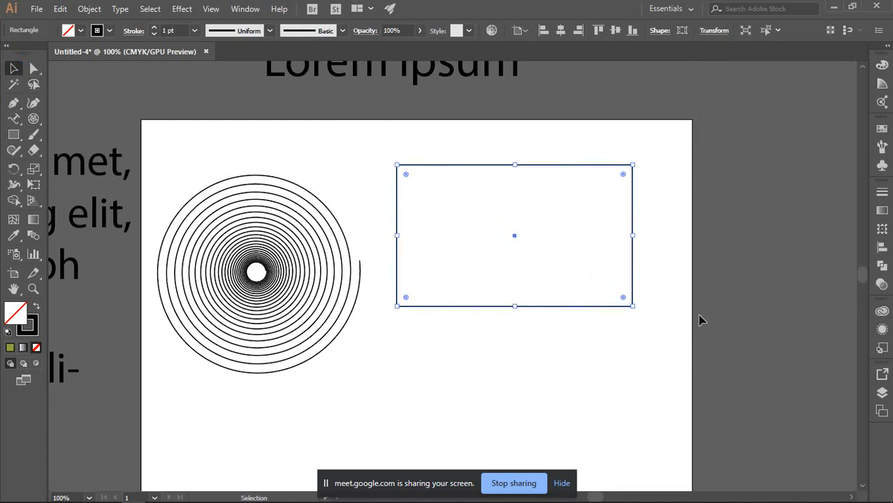
pyautogui.click(674, 315)
# - Draw a rounded rectangle about 4.39 in wide and 2.08 in tall below the plain rectangle, varying its corner radius before finishing with moderately rounded corners
pyautogui.click(17, 135)
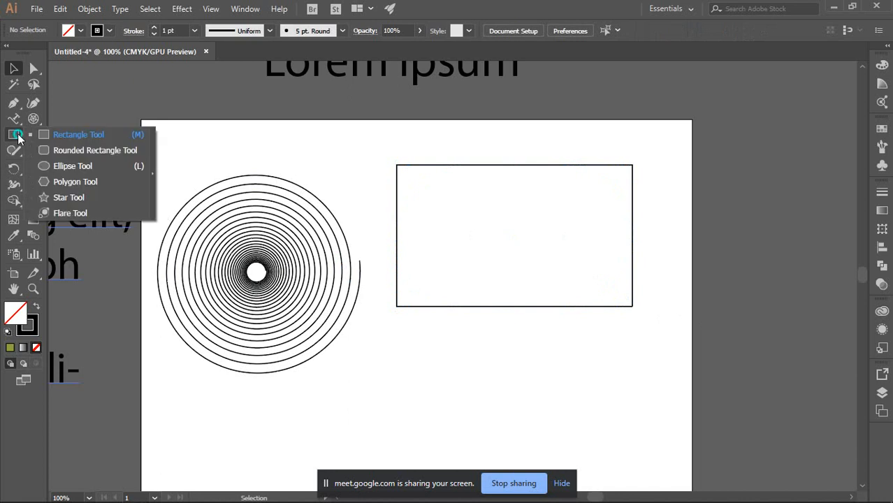
pyautogui.click(59, 151)
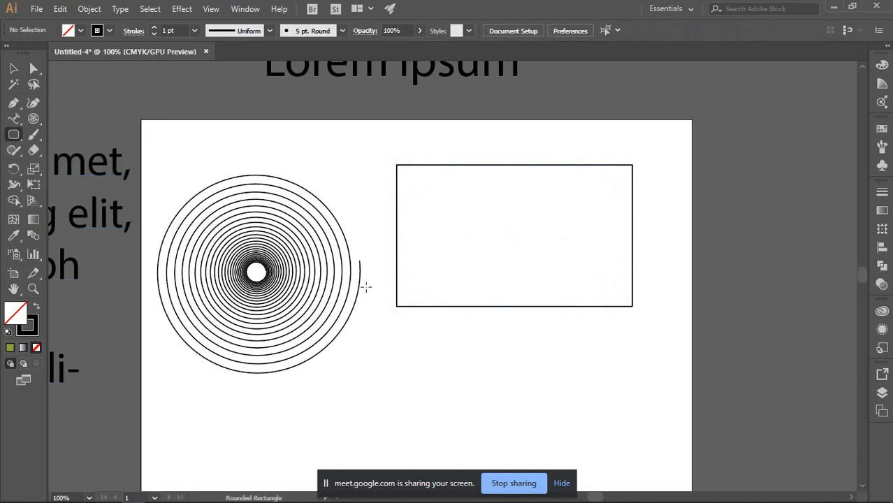
pyautogui.scroll(-3, 465, 297)
pyautogui.moveTo(416, 277); pyautogui.dragTo(623, 375)
pyautogui.press('Up')
pyautogui.press('Up')
pyautogui.press('Up')
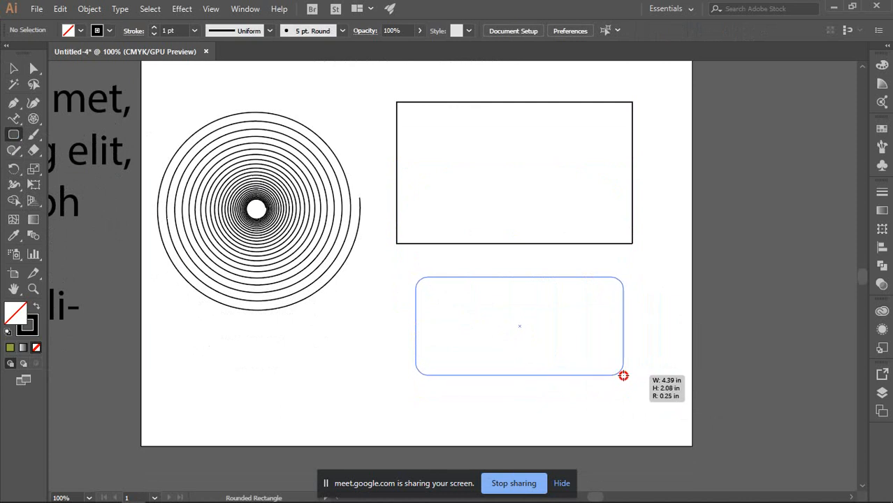
pyautogui.press('Up')
pyautogui.press('Up')
pyautogui.press('Up')
pyautogui.press('Up')
pyautogui.press('Up')
pyautogui.press('Up')
pyautogui.press('Up')
pyautogui.press('Up')
pyautogui.press('Up')
pyautogui.press('Up')
pyautogui.press('Up')
pyautogui.press('Up')
pyautogui.press('Up')
pyautogui.press('Up')
pyautogui.press('Up')
pyautogui.press('Up')
pyautogui.press('Up')
pyautogui.press('Up')
pyautogui.press('Up')
pyautogui.press('Up')
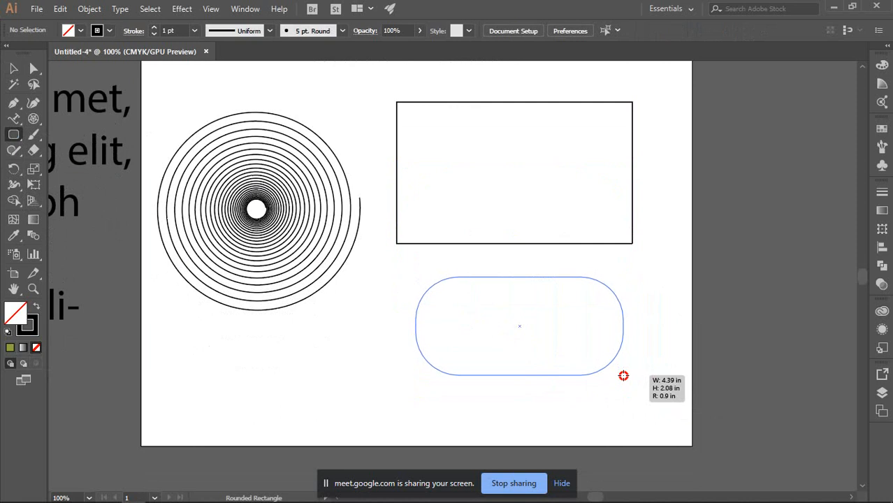
pyautogui.press('Up')
pyautogui.press('Up')
pyautogui.press('Up')
pyautogui.press('Up')
pyautogui.press('Up')
pyautogui.press('Up')
pyautogui.press('Up')
pyautogui.press('Up')
pyautogui.press('Up')
pyautogui.press('Up')
pyautogui.press('Down')
pyautogui.press('Down')
pyautogui.press('Down')
pyautogui.press('Down')
pyautogui.press('Down')
pyautogui.press('Down')
pyautogui.press('Down')
pyautogui.press('Down')
pyautogui.press('Down')
pyautogui.press('Down')
pyautogui.press('Down')
pyautogui.press('Down')
pyautogui.press('Down')
pyautogui.press('Down')
pyautogui.press('Down')
pyautogui.press('Down')
pyautogui.press('Down')
pyautogui.press('Down')
pyautogui.press('Down')
pyautogui.press('Down')
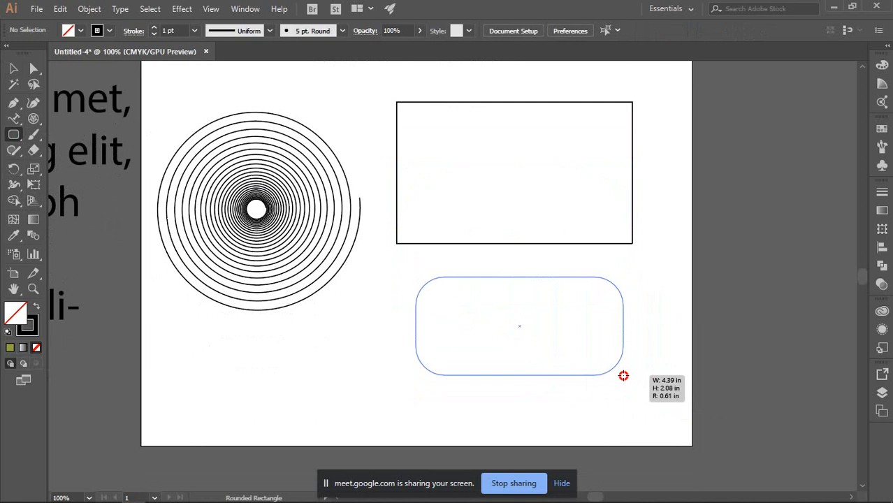
pyautogui.press('Down')
pyautogui.press('Down')
pyautogui.press('Down')
pyautogui.press('Down')
pyautogui.press('Down')
pyautogui.press('Down')
pyautogui.press('Down')
pyautogui.press('Down')
pyautogui.press('Down')
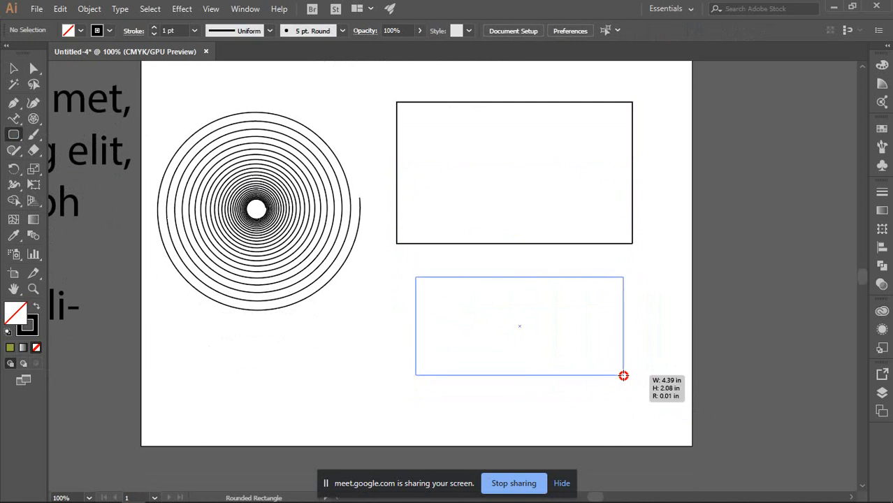
pyautogui.press('Up')
pyautogui.press('Up')
pyautogui.press('Up')
pyautogui.press('Up')
pyautogui.press('Up')
pyautogui.press('Up')
pyautogui.press('Up')
pyautogui.press('Up')
pyautogui.press('Up')
pyautogui.press('Up')
pyautogui.press('Up')
pyautogui.press('Up')
pyautogui.press('Up')
pyautogui.press('Up')
pyautogui.press('Up')
pyautogui.moveTo(624, 375); pyautogui.dragTo(622, 371)
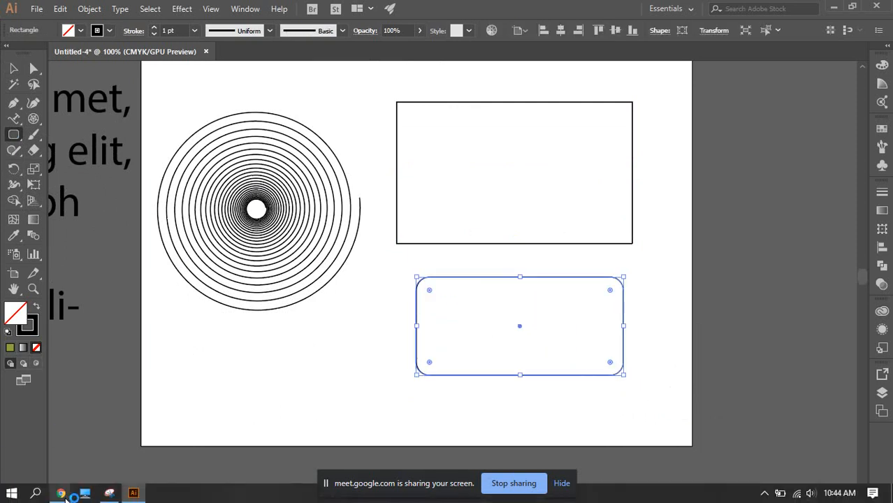
# - Switch to the Google Meet call in Chrome and check the participants
pyautogui.moveTo(61, 495)
pyautogui.click(49, 460)
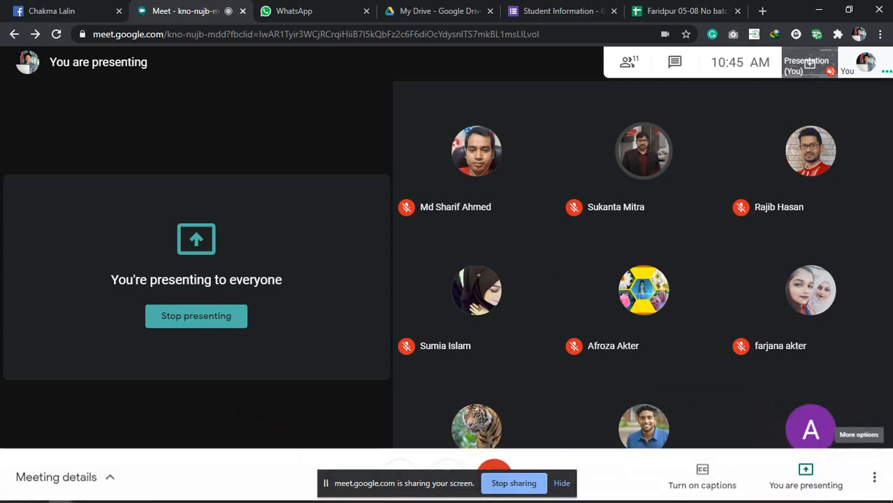
pyautogui.click(133, 494)
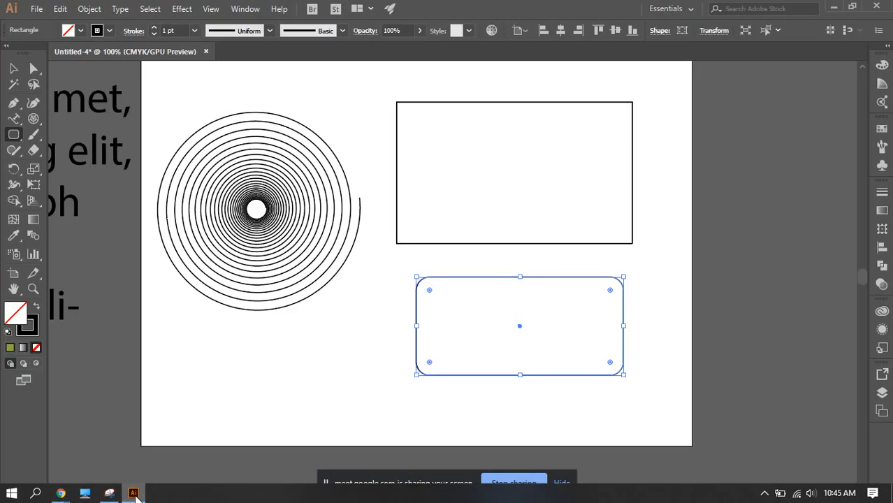
pyautogui.click(142, 445)
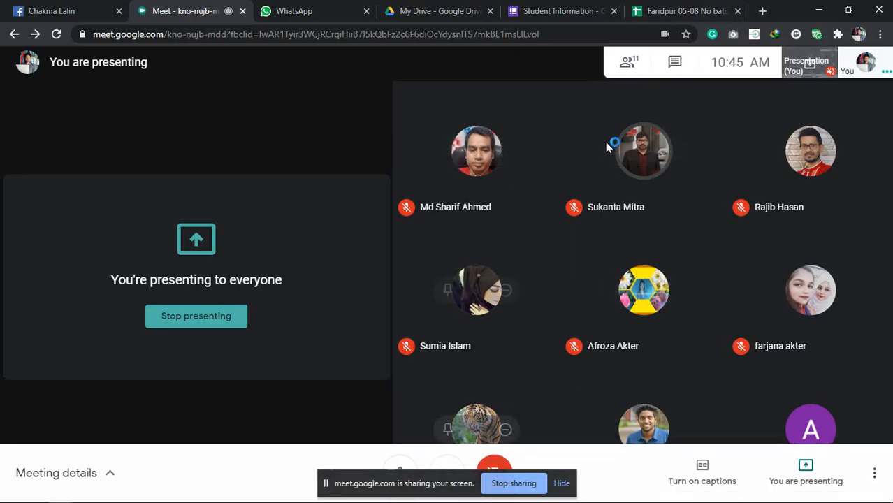
# - In the Faridpur 05-08 No batch spreadsheet, search for an attending student by name and enter p for 03.08.2020 in cell I17
pyautogui.click(678, 11)
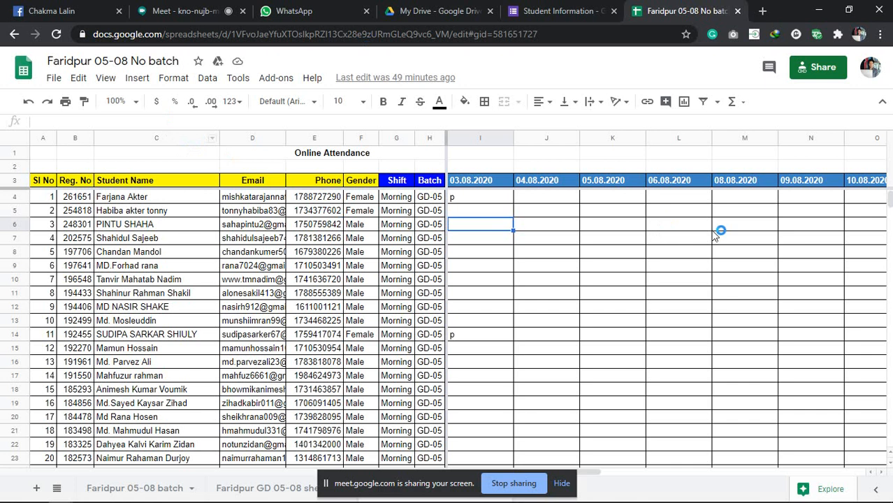
pyautogui.click(731, 167)
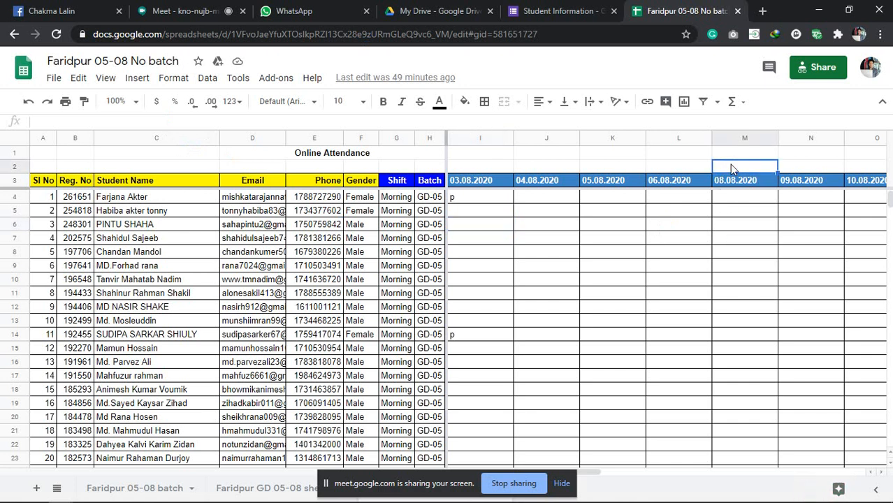
pyautogui.hotkey('ctrl', 'f')
pyautogui.write('m')
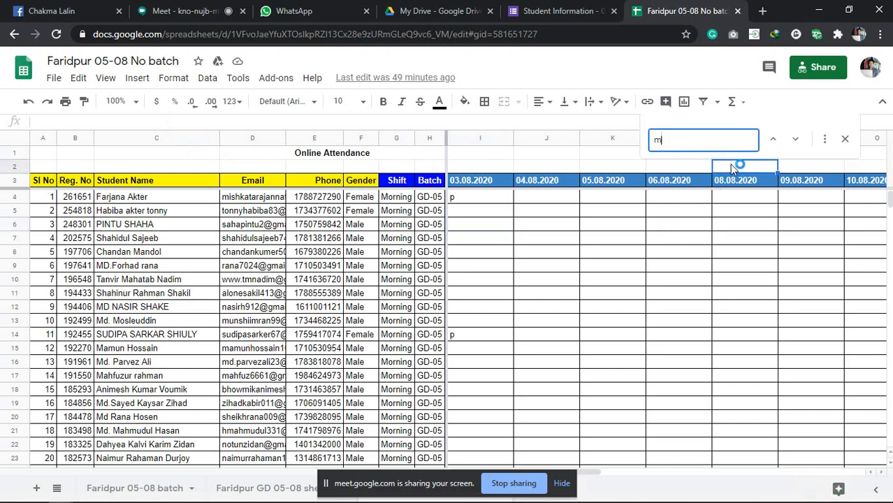
pyautogui.write('ahf')
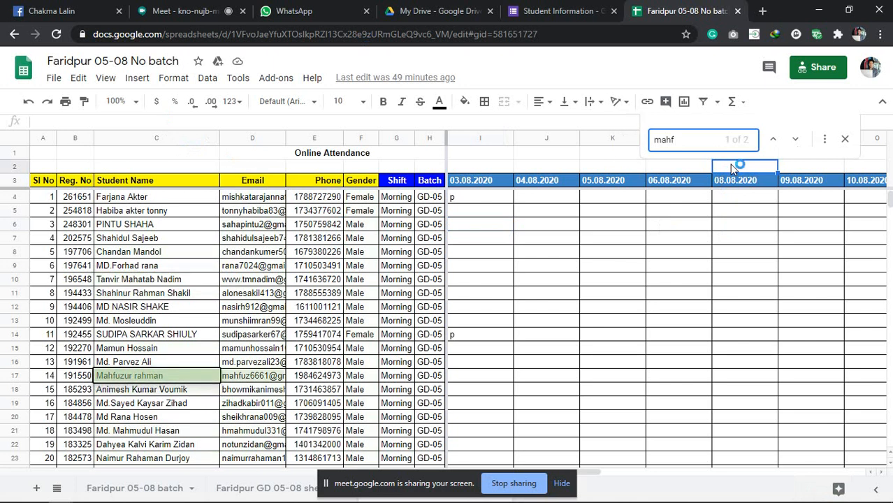
pyautogui.click(474, 381)
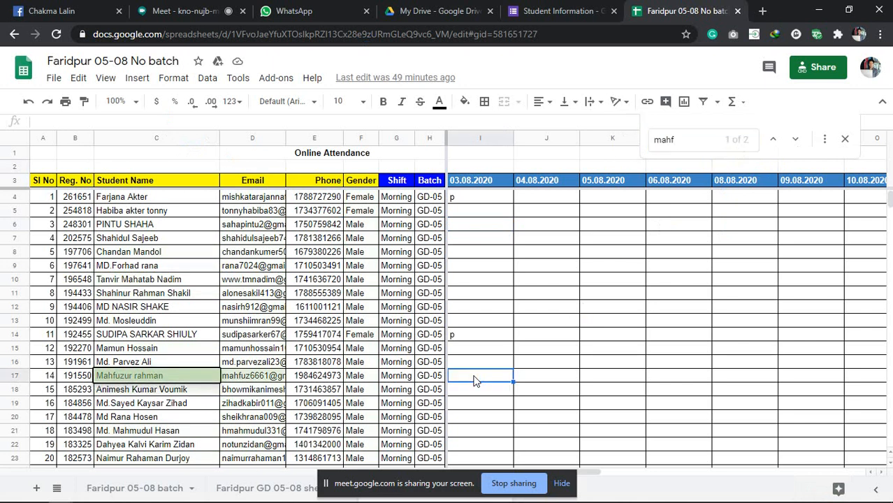
pyautogui.write('p')
pyautogui.click(560, 309)
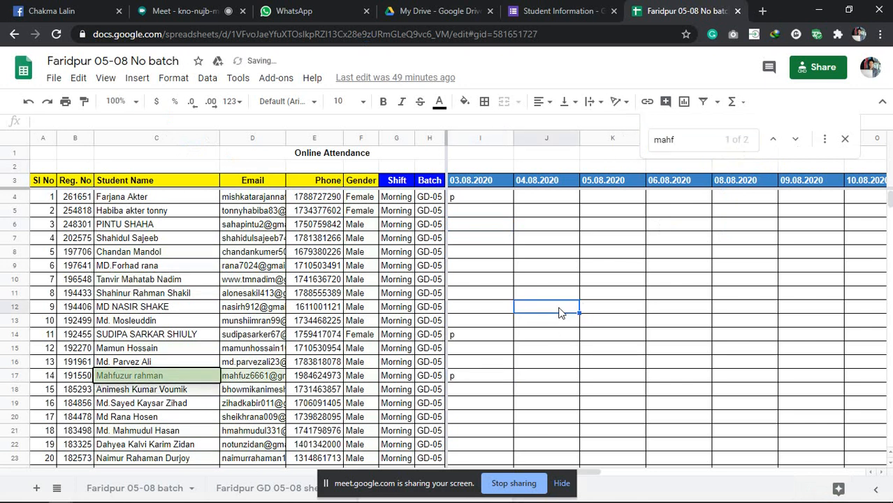
# - Check the Meet participants, search the attendance sheet for another student and enter p for 03.08.2020 in cell I23
pyautogui.click(155, 7)
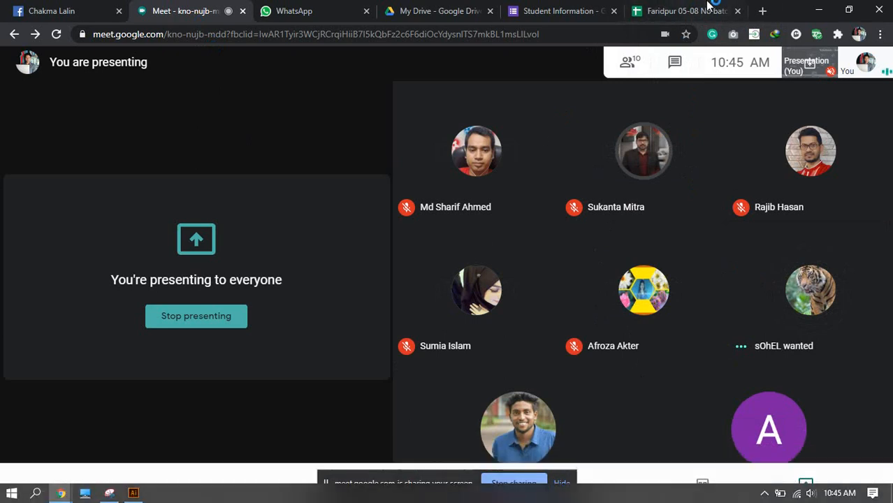
pyautogui.click(681, 10)
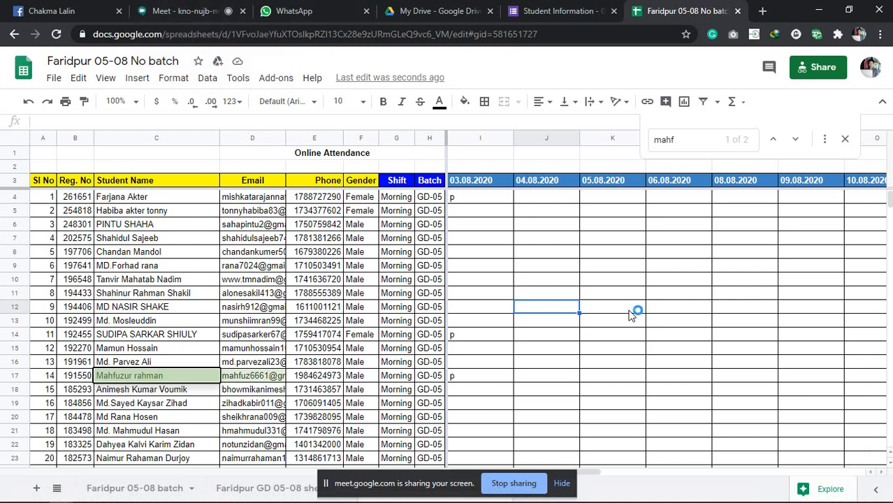
pyautogui.click(640, 266)
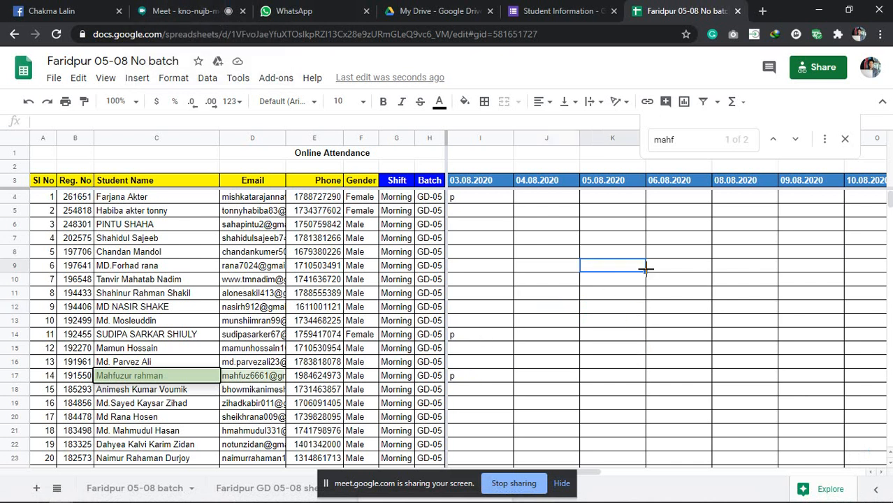
pyautogui.click(687, 137)
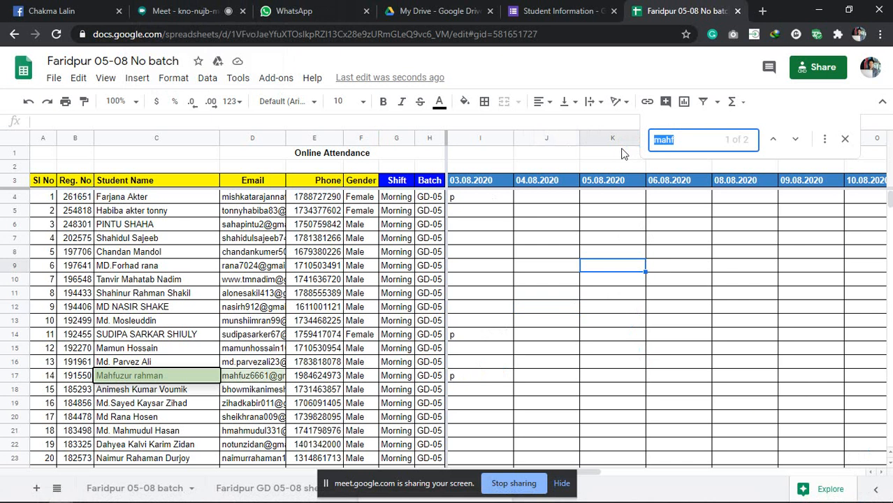
pyautogui.write('durjo')
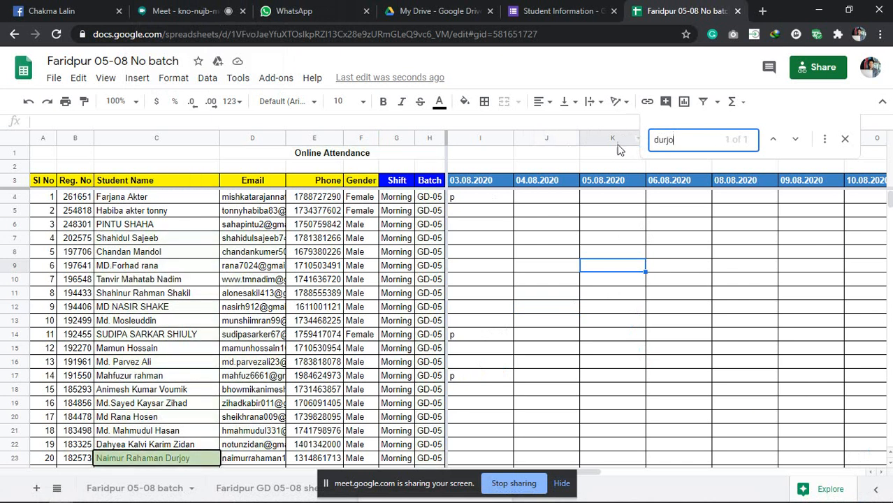
pyautogui.click(460, 460)
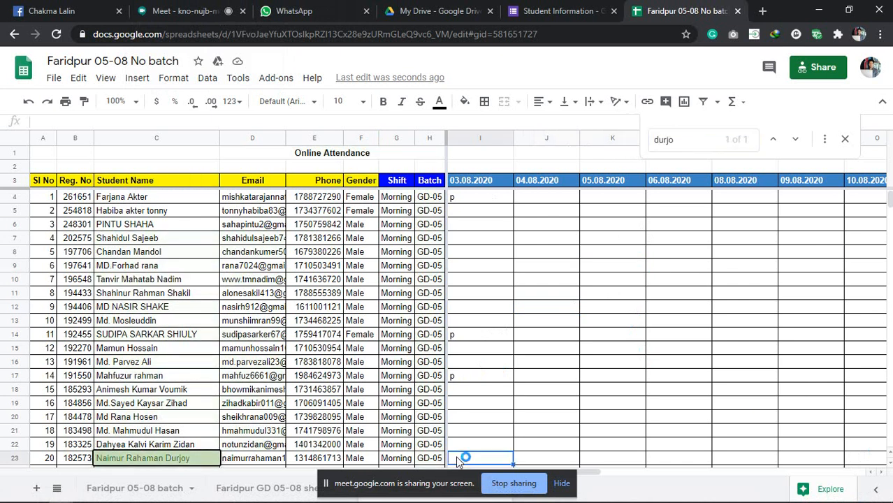
pyautogui.write('p')
pyautogui.click(546, 393)
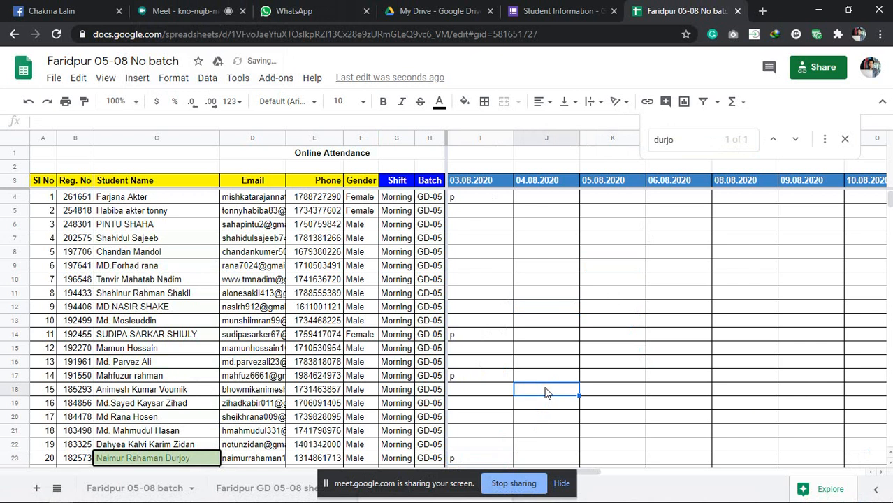
# - Search for a GD-07 batch student by name, enter p for 03.08.2020 in cell I91 and close the search
pyautogui.doubleClick(686, 138)
pyautogui.write('Soh')
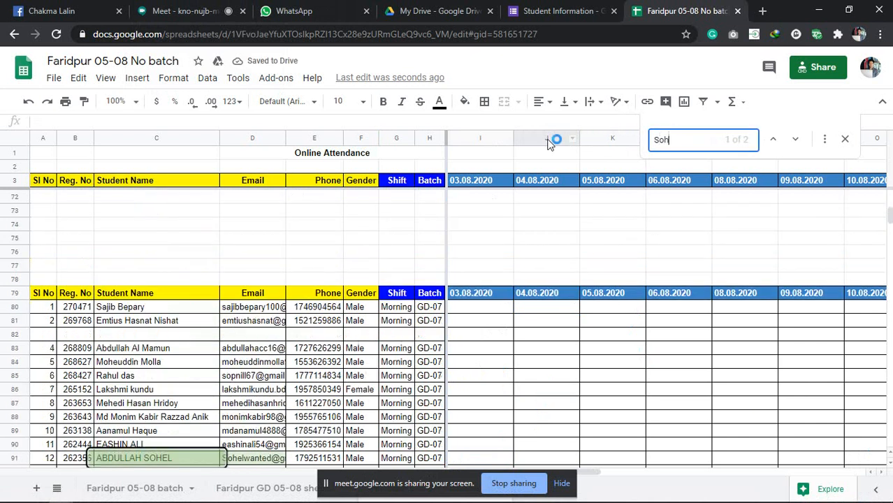
pyautogui.write('el')
pyautogui.scroll(-1, 321, 334)
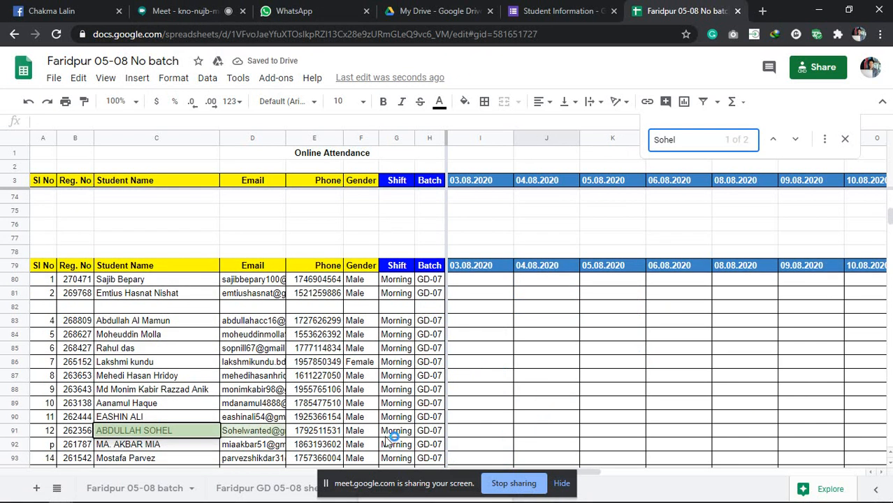
pyautogui.click(474, 434)
pyautogui.write('p')
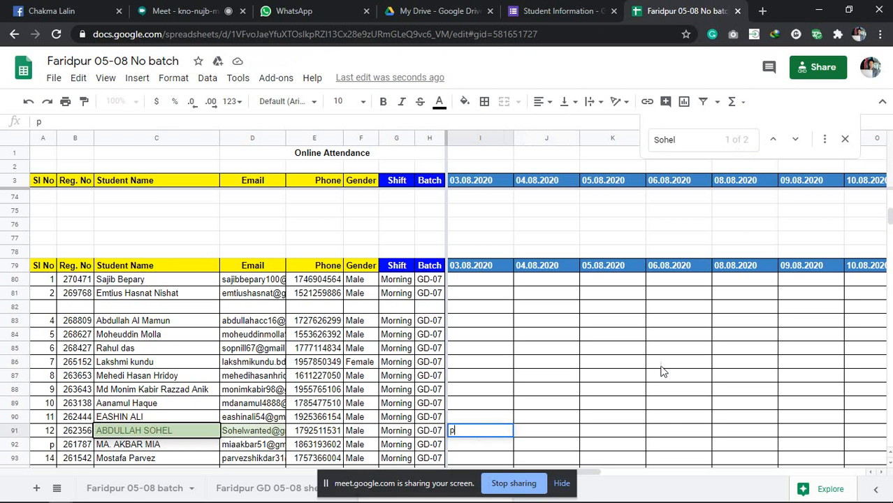
pyautogui.click(664, 362)
pyautogui.click(844, 143)
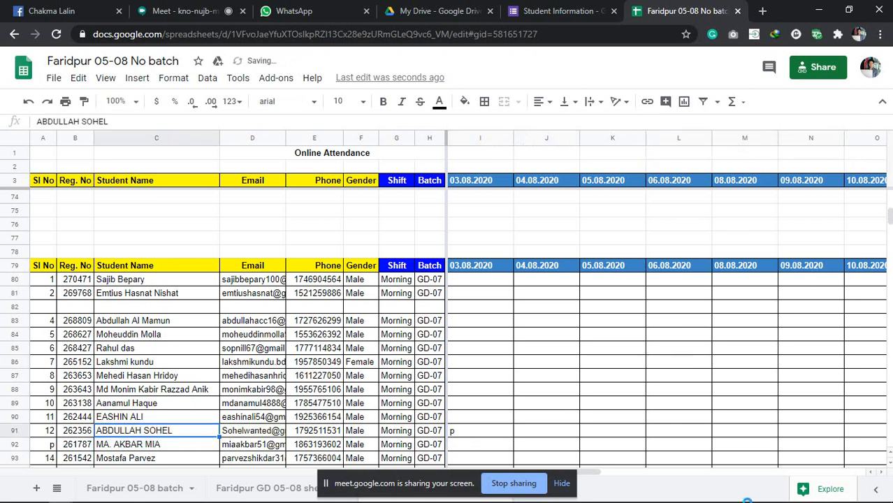
# - Return to Illustrator and deselect the rounded rectangle with the Selection tool
pyautogui.click(812, 11)
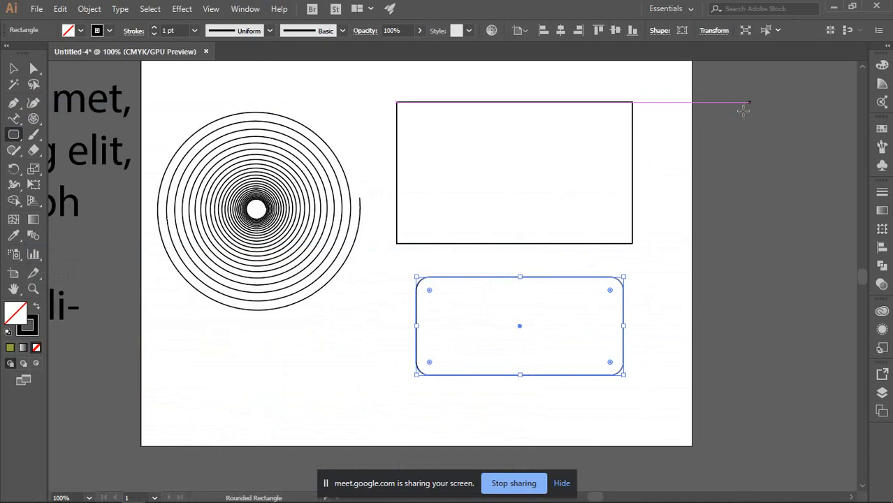
pyautogui.click(14, 67)
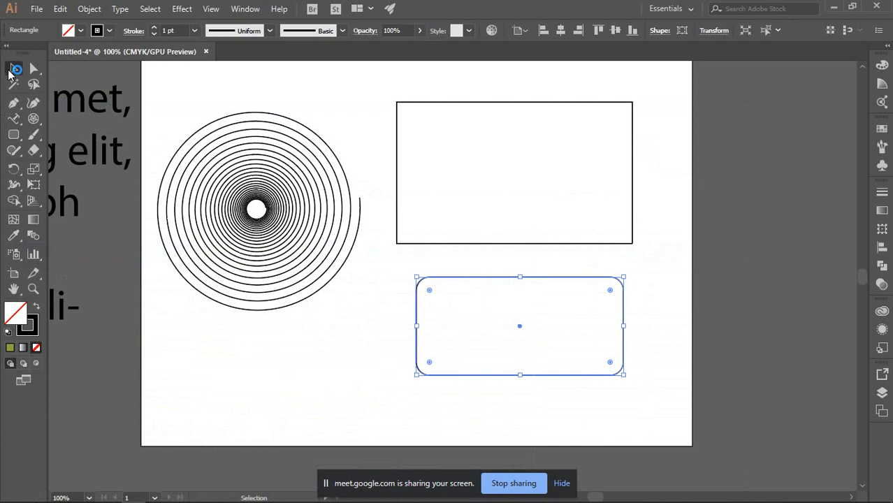
pyautogui.click(682, 249)
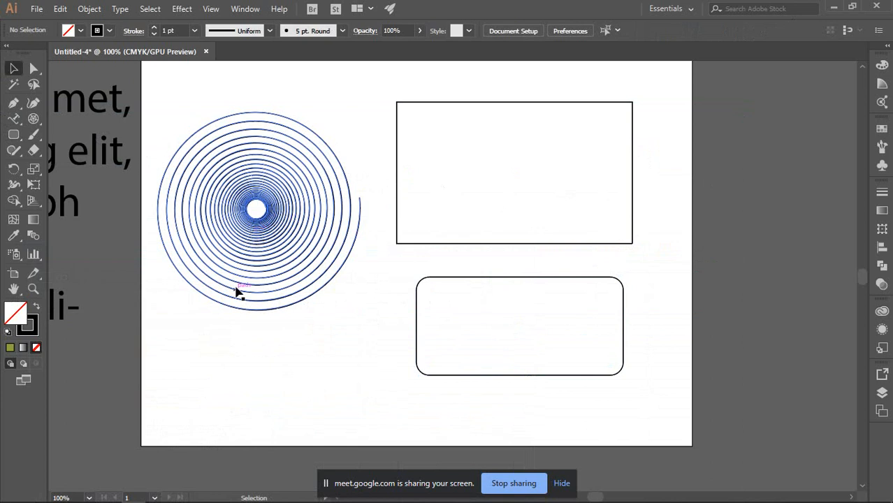
# - Check the Google Meet call in Chrome once more and switch back to the Illustrator drawing
pyautogui.moveTo(104, 502)
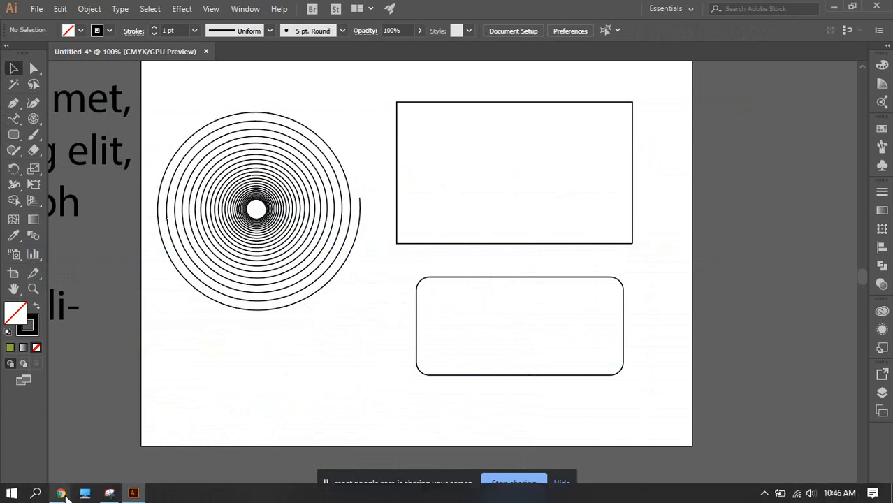
pyautogui.moveTo(63, 494)
pyautogui.click(60, 447)
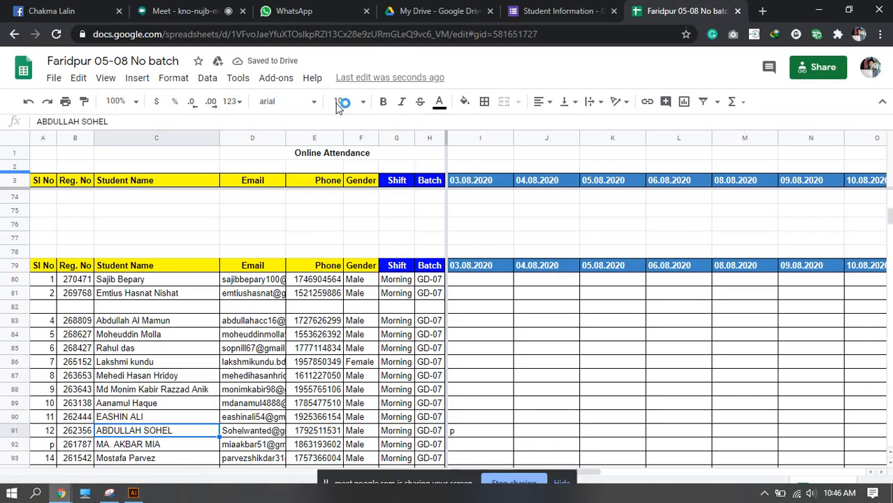
pyautogui.click(188, 8)
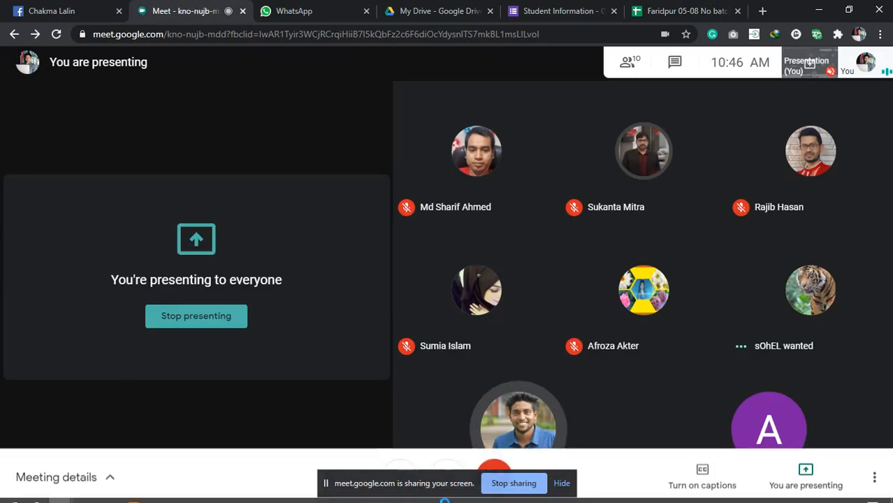
pyautogui.moveTo(133, 501)
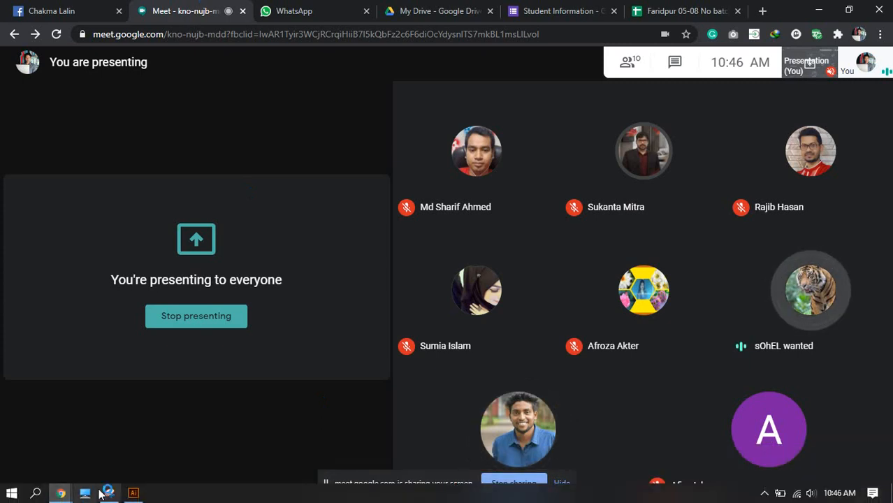
pyautogui.click(133, 493)
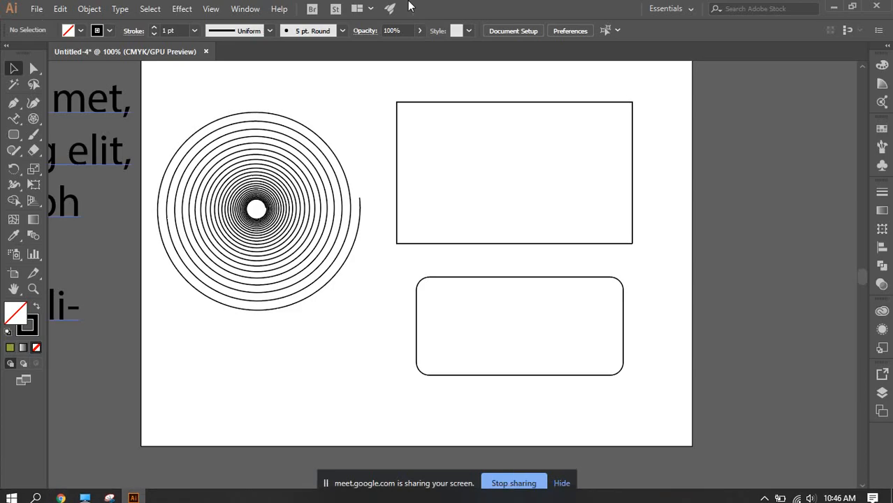
# - Hide the Google Meet screen-sharing notice that covers part of the artwork window
pyautogui.scroll(-5, 474, 243)
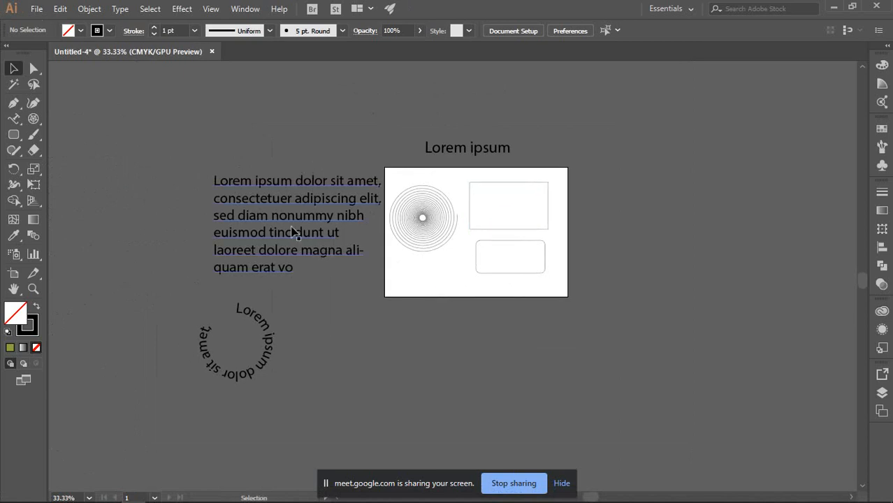
pyautogui.moveTo(295, 231); pyautogui.dragTo(210, 179)
pyautogui.click(334, 269)
pyautogui.scroll(3, 459, 236)
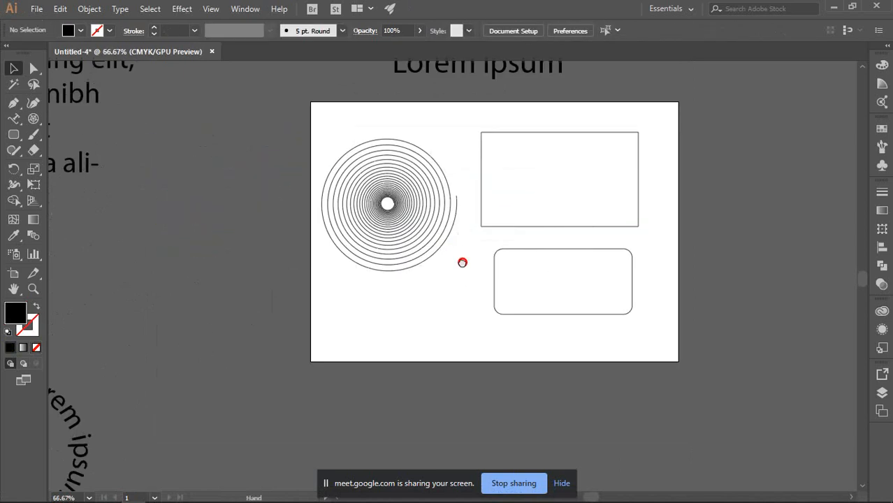
pyautogui.moveTo(407, 260); pyautogui.dragTo(400, 307)
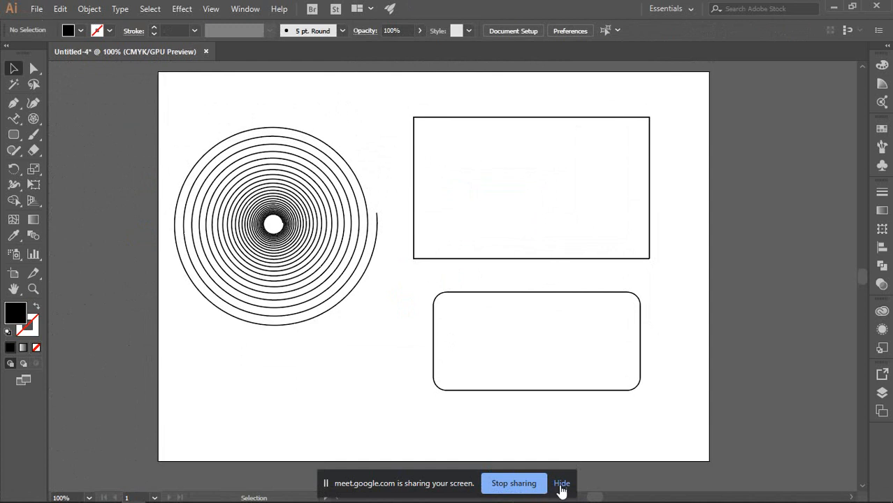
pyautogui.click(562, 484)
pyautogui.moveTo(163, 274); pyautogui.dragTo(157, 280)
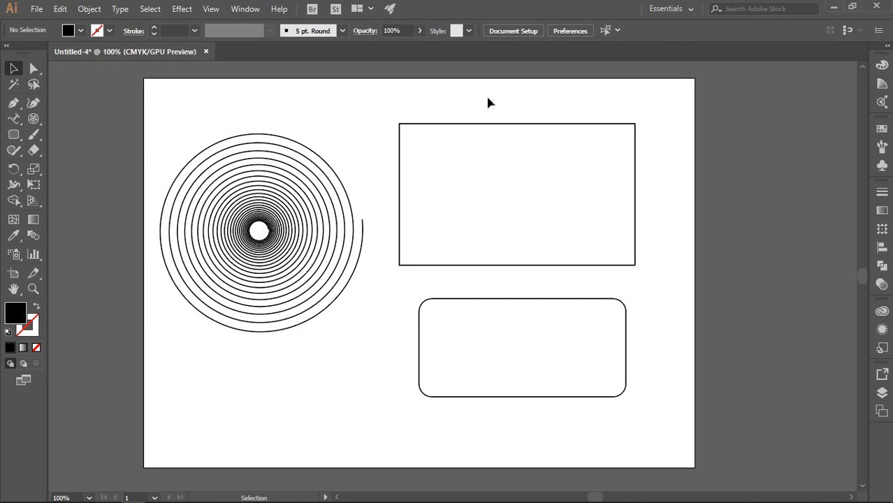
# - Select both rectangles together, then the spiral alone, clearing each selection
pyautogui.moveTo(488, 103); pyautogui.dragTo(624, 405)
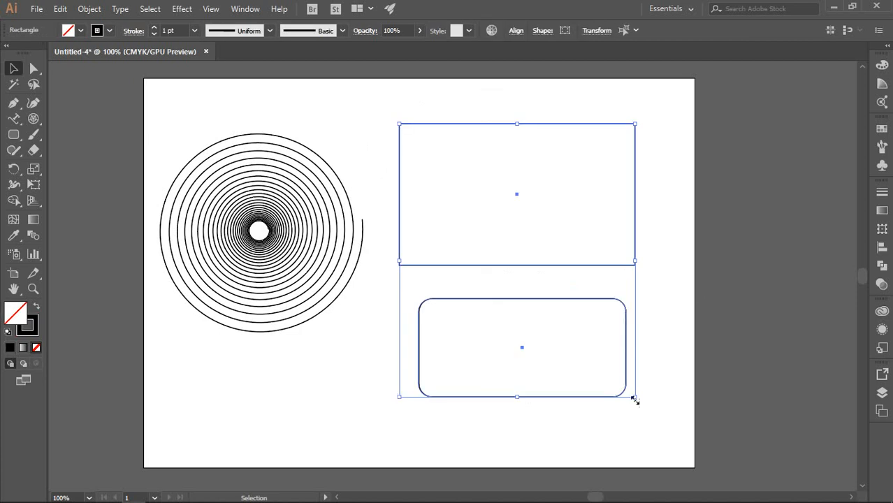
pyautogui.click(710, 273)
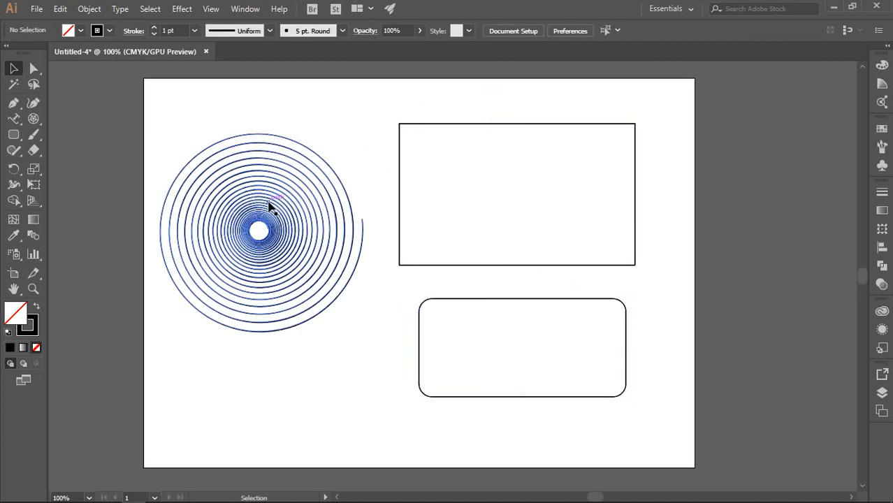
pyautogui.click(313, 229)
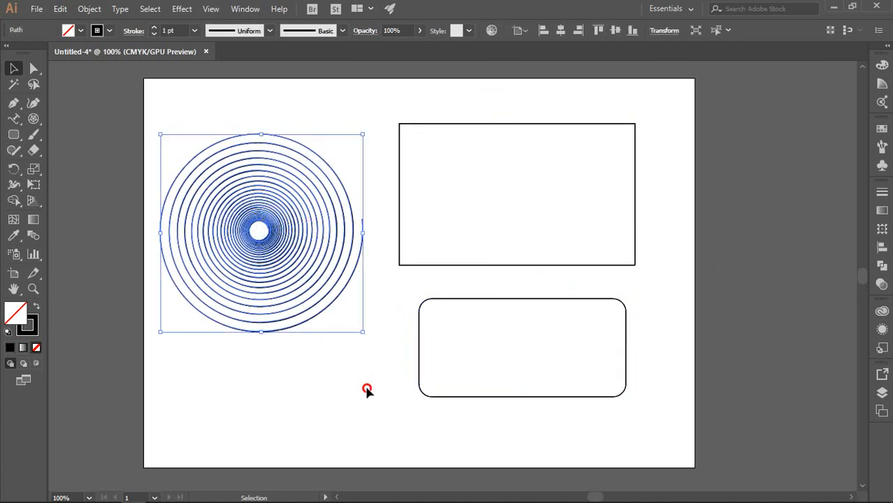
pyautogui.click(367, 389)
# - Move the spiral up toward the artboard's upper edge and place the rounded rectangle directly beneath it
pyautogui.moveTo(263, 222); pyautogui.dragTo(268, 177)
pyautogui.click(364, 329)
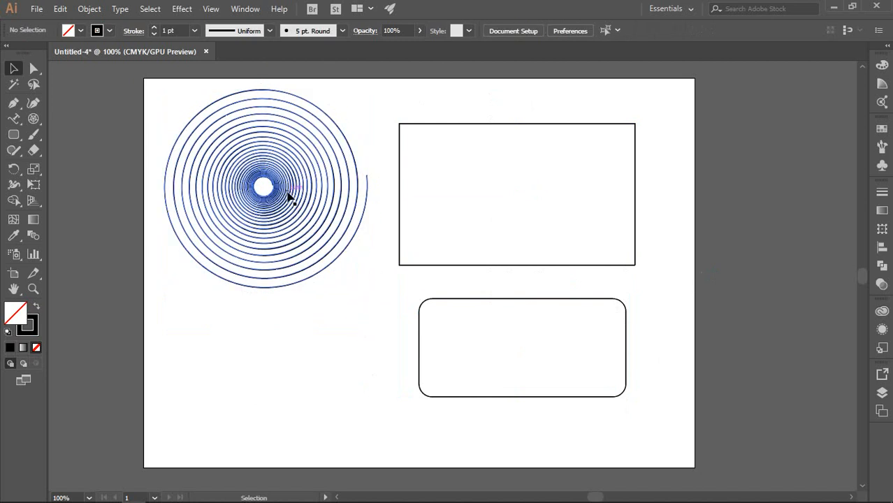
pyautogui.moveTo(430, 301); pyautogui.dragTo(180, 317)
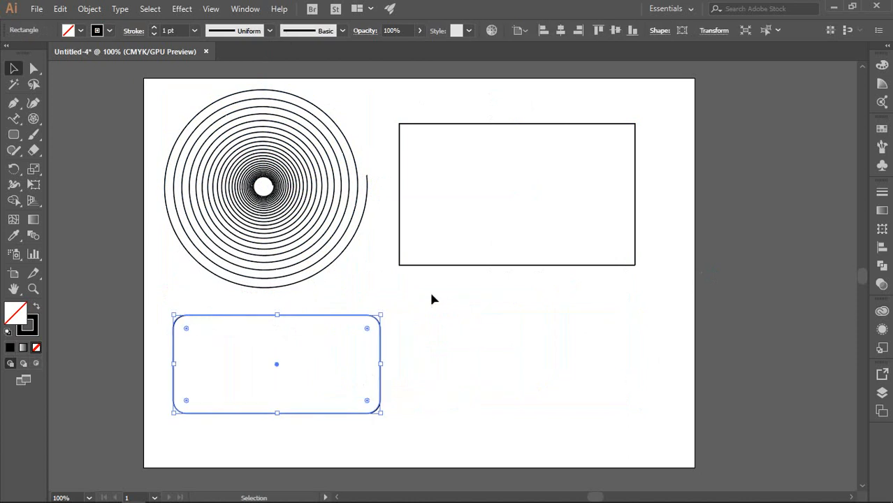
pyautogui.click(458, 342)
pyautogui.moveTo(434, 333); pyautogui.dragTo(307, 413)
pyautogui.click(472, 306)
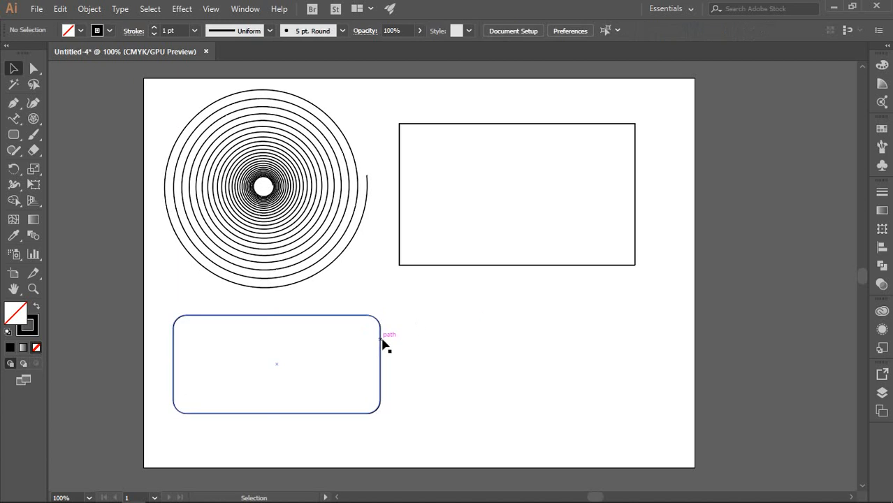
pyautogui.moveTo(381, 342); pyautogui.dragTo(370, 325)
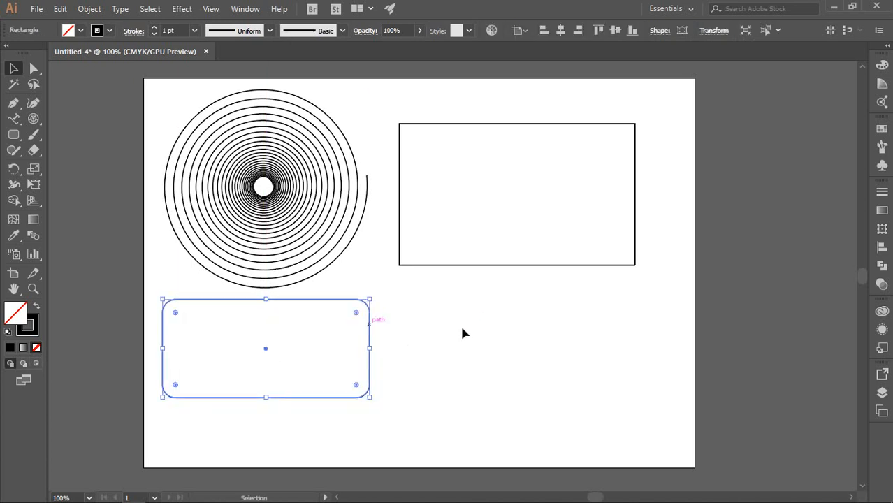
pyautogui.click(464, 330)
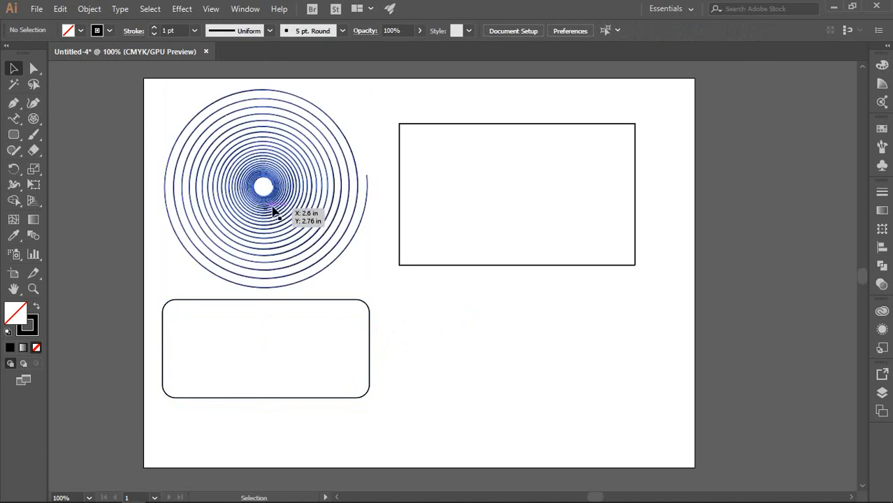
# - Draw a circle with the Ellipse tool in the empty area below the large rectangle, undoing the first attempt
pyautogui.click(19, 139)
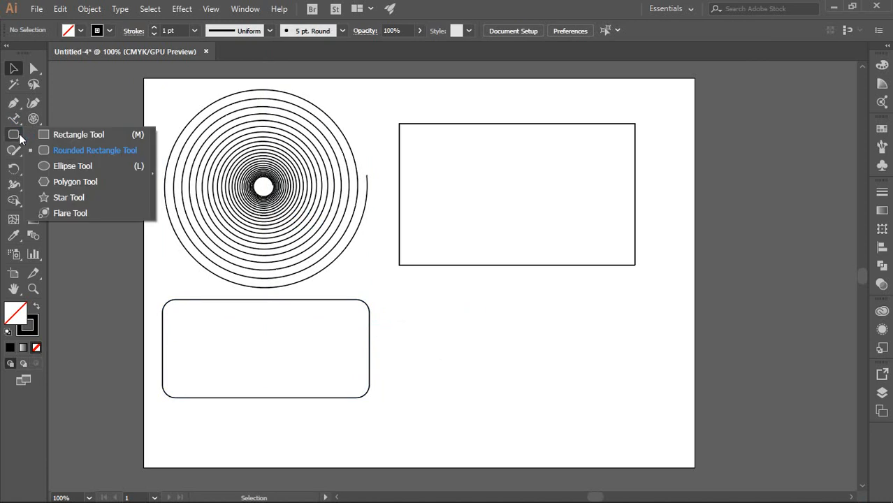
pyautogui.click(87, 169)
pyautogui.moveTo(460, 309); pyautogui.dragTo(537, 361)
pyautogui.scroll(-2, 543, 278)
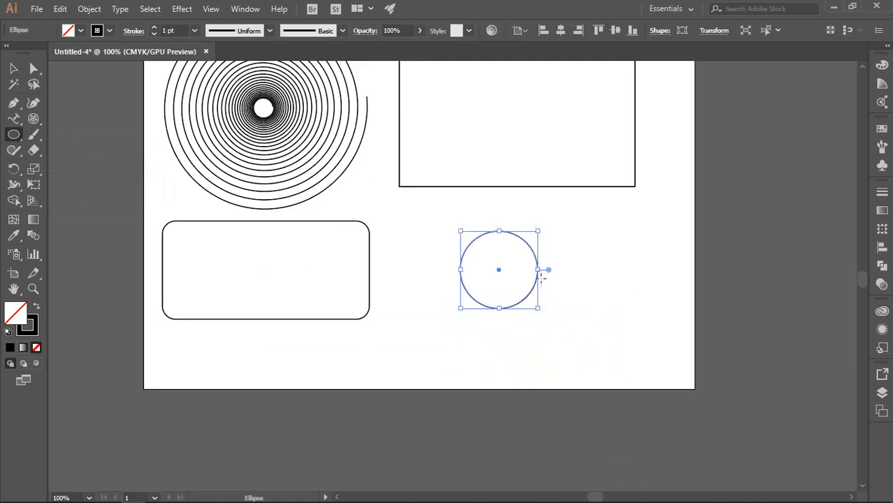
pyautogui.hotkey('ctrl', 'z')
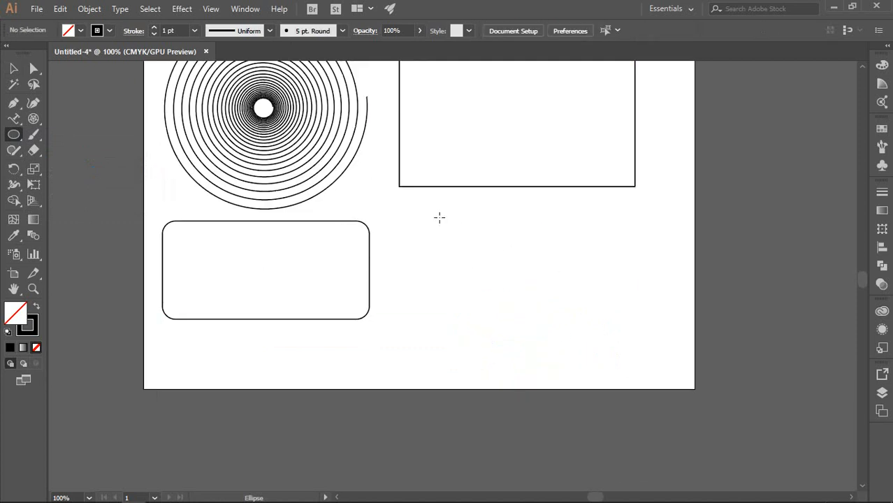
pyautogui.moveTo(439, 214); pyautogui.dragTo(535, 289)
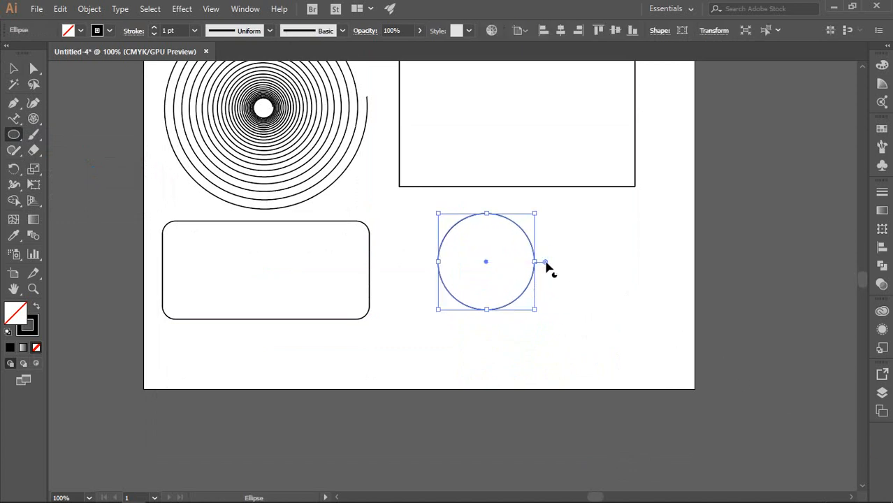
# - Open a wedge of a little over a quarter in the circle to form a pie shape, and reselect it
pyautogui.moveTo(546, 264); pyautogui.dragTo(467, 179)
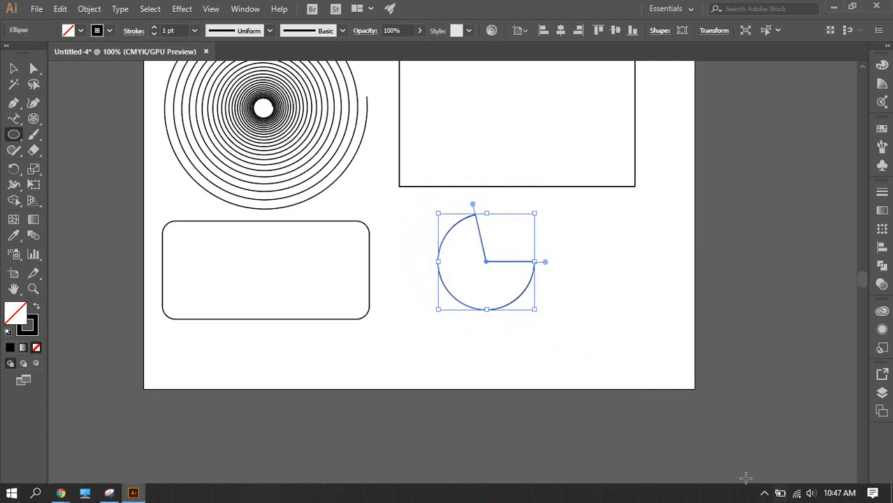
pyautogui.click(15, 70)
pyautogui.click(494, 270)
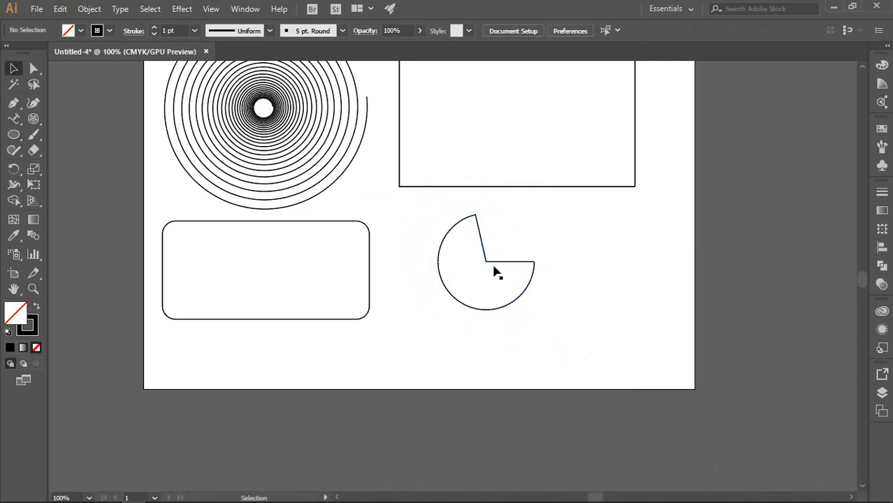
pyautogui.click(478, 234)
# - Close the pie shape's wedge to restore a full circle, undoing the first adjustment
pyautogui.moveTo(473, 206); pyautogui.dragTo(567, 280)
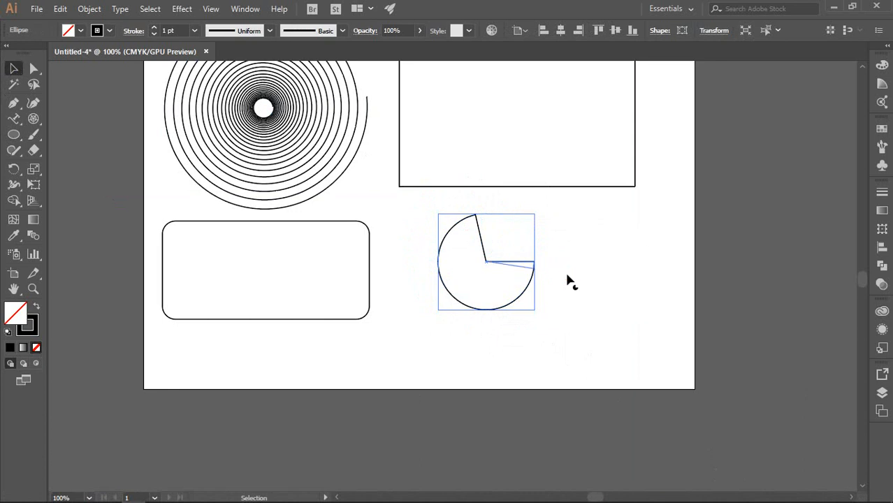
pyautogui.hotkey('ctrl', 'z')
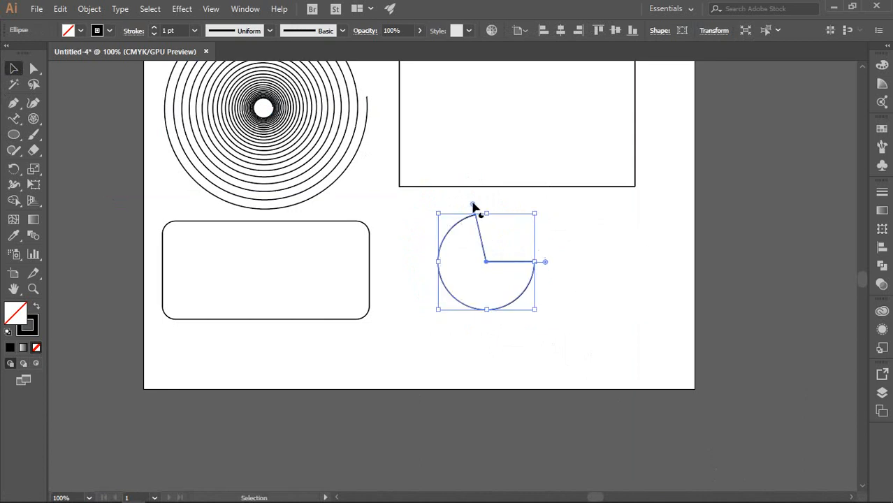
pyautogui.moveTo(473, 207); pyautogui.dragTo(547, 266)
pyautogui.click(585, 255)
pyautogui.click(533, 269)
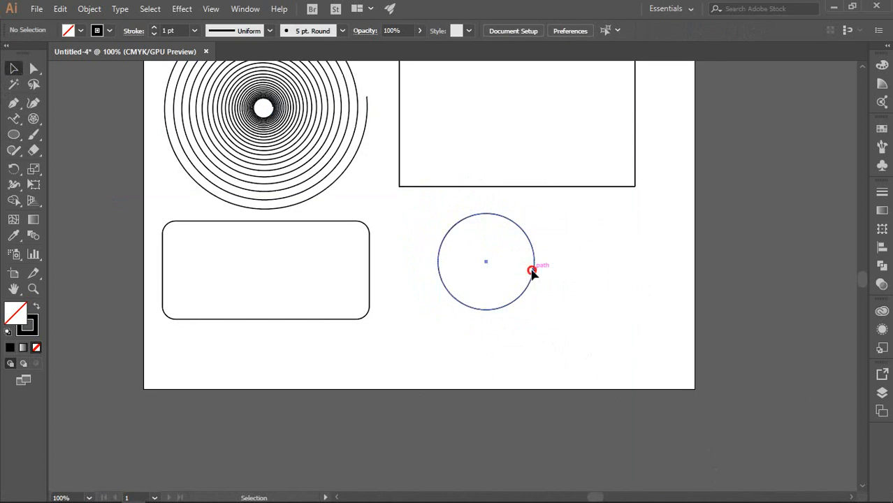
pyautogui.scroll(3, 533, 270)
pyautogui.click(639, 287)
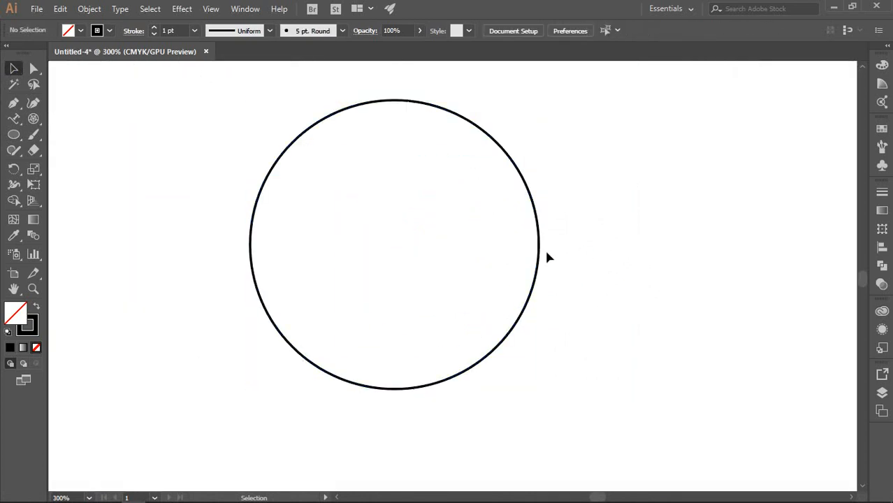
# - Cut a narrow pie wedge out of the circle's upper-right part and deselect it
pyautogui.scroll(-3, 547, 257)
pyautogui.click(535, 270)
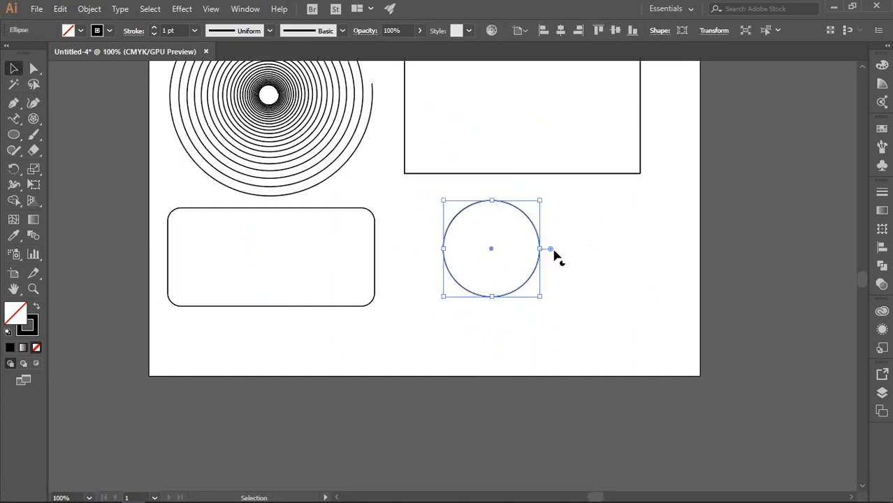
pyautogui.moveTo(550, 249); pyautogui.dragTo(529, 205)
pyautogui.click(574, 222)
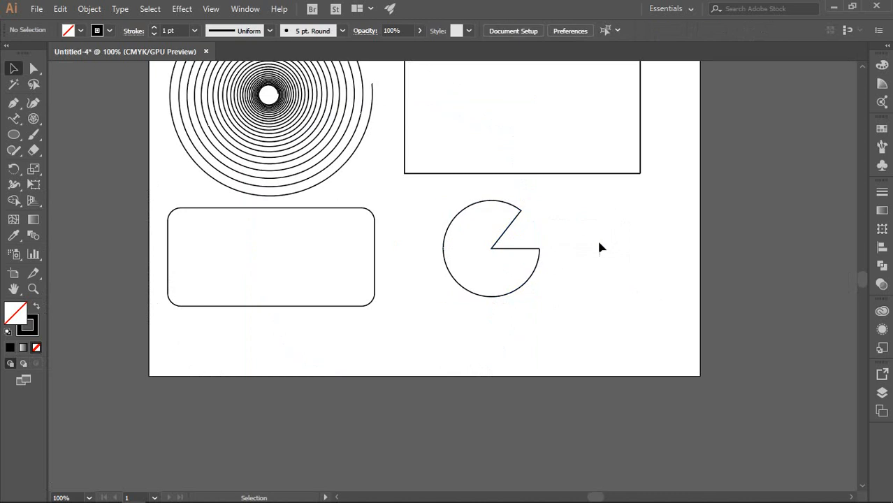
# - Delete the pie-shaped circle below the large rectangle
pyautogui.scroll(2, 569, 271)
pyautogui.scroll(-2, 568, 271)
pyautogui.moveTo(433, 197); pyautogui.dragTo(518, 300)
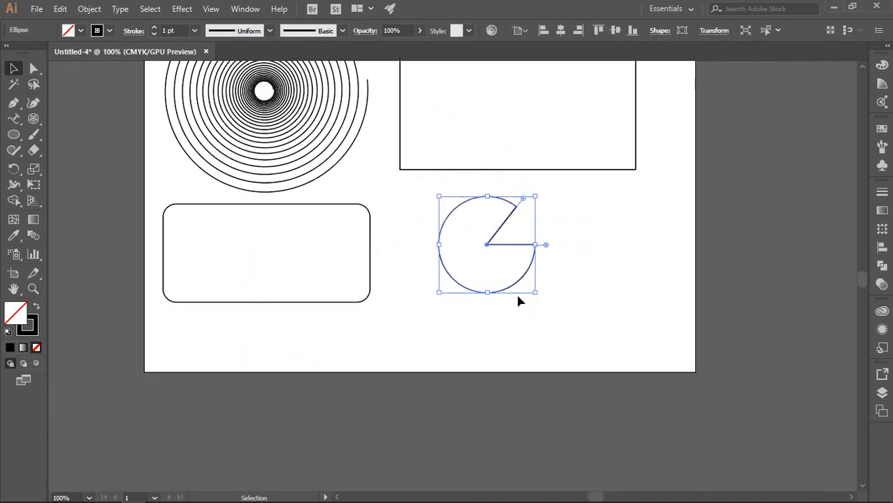
pyautogui.press('Delete')
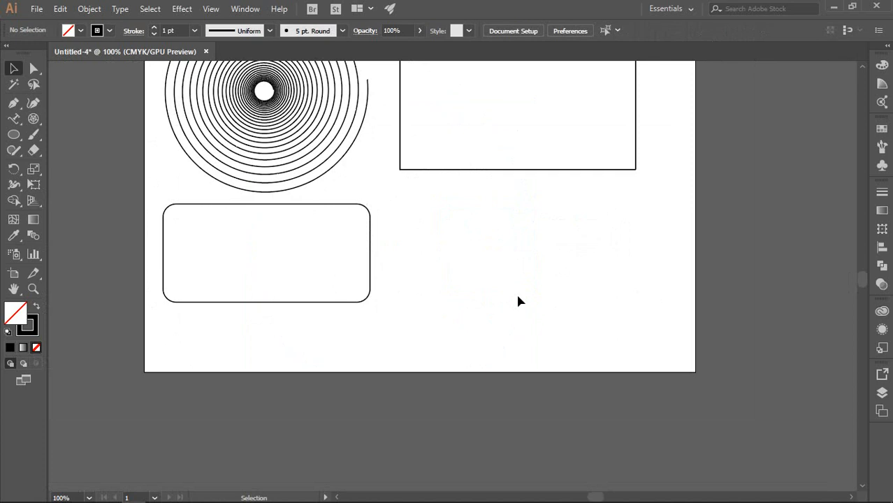
# - Draw a very large polygon with the Polygon tool below the large rectangle and undo it
pyautogui.click(13, 134)
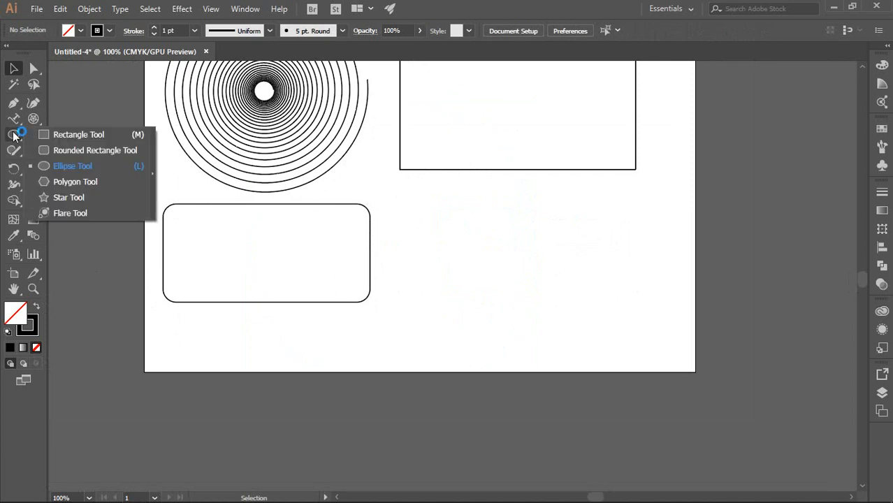
pyautogui.click(56, 181)
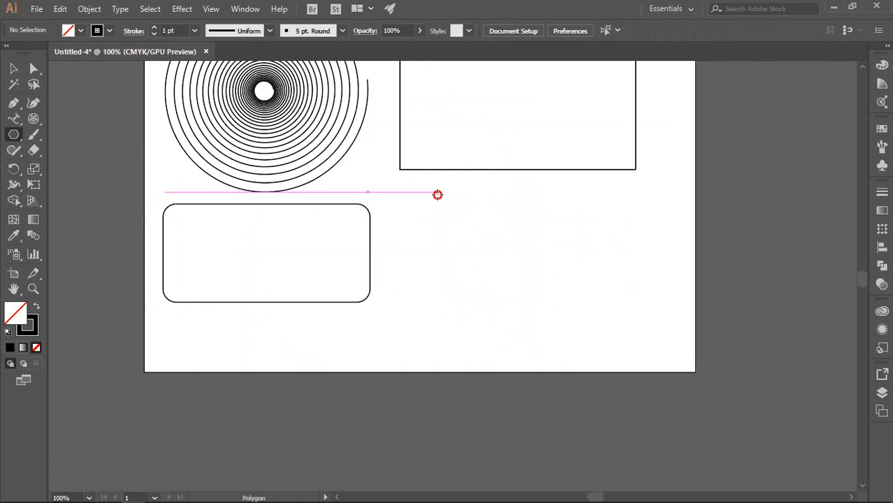
pyautogui.moveTo(437, 193); pyautogui.dragTo(767, 437)
pyautogui.hotkey('ctrl', 'z')
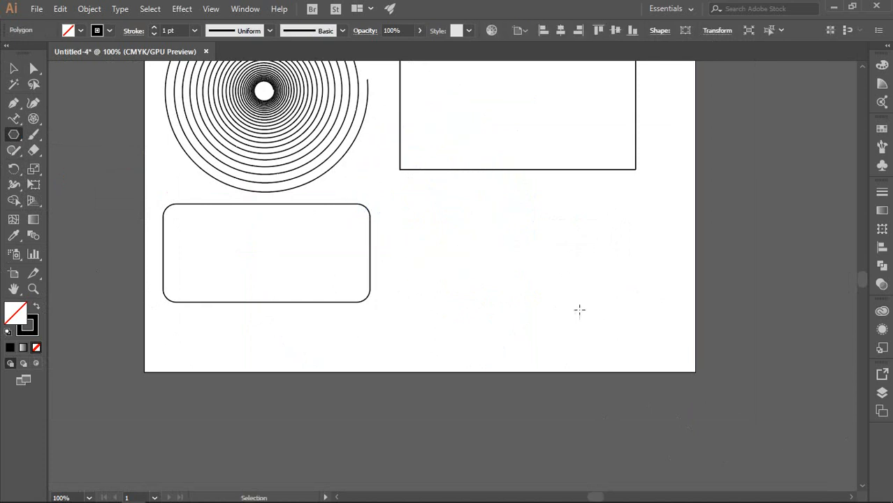
pyautogui.click(415, 196)
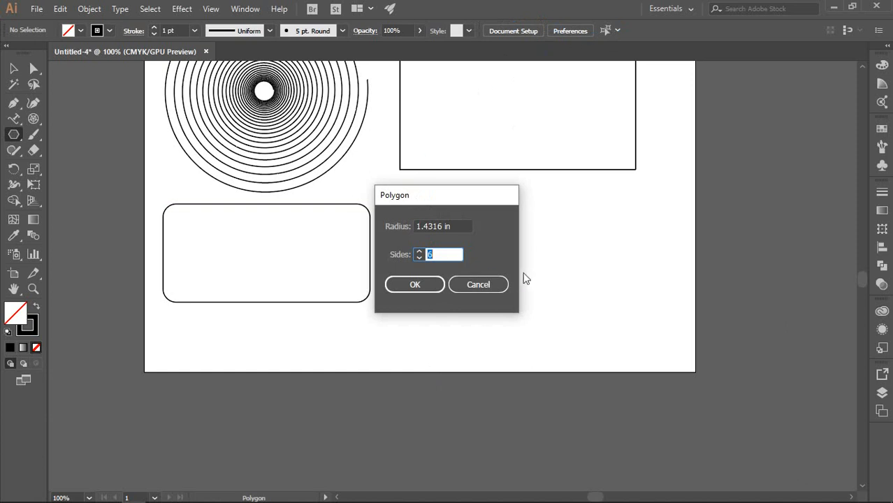
pyautogui.click(484, 294)
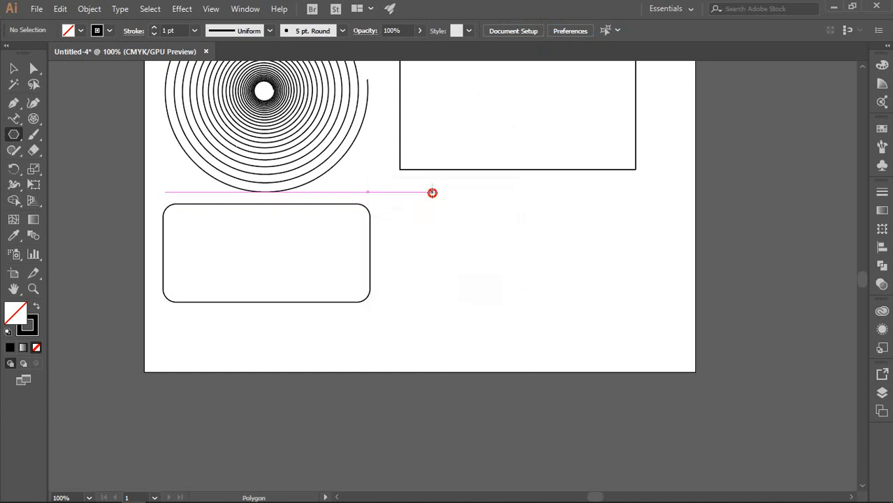
pyautogui.click(433, 192)
pyautogui.click(478, 286)
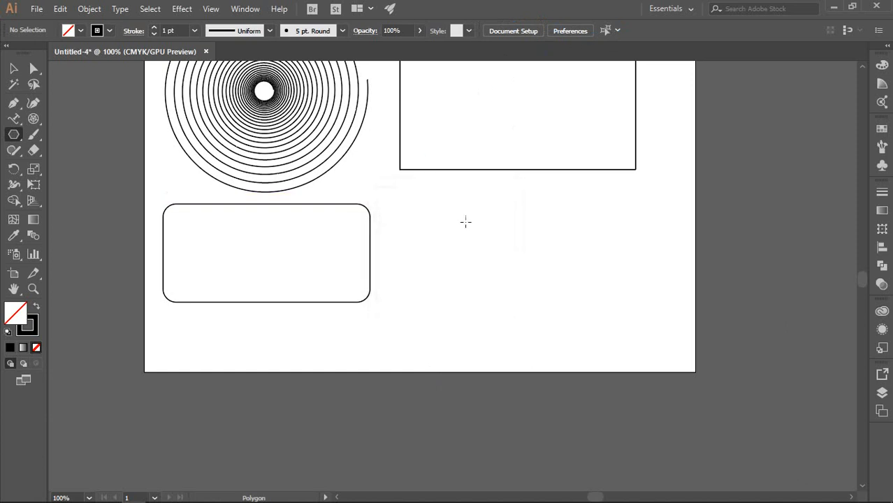
# - Draw a polygon below the large rectangle, varying its size and number of sides while drawing and ending with a hexagon
pyautogui.moveTo(462, 218); pyautogui.dragTo(505, 301)
pyautogui.press('Up')
pyautogui.press('Up')
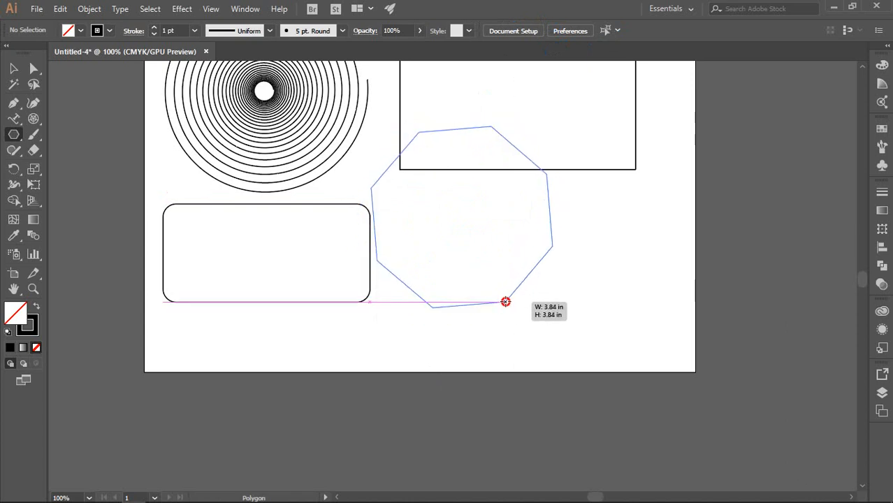
pyautogui.press('Down')
pyautogui.press('Down')
pyautogui.press('Down')
pyautogui.press('Down')
pyautogui.press('Down')
pyautogui.moveTo(505, 301)
pyautogui.mouseDown()
pyautogui.moveTo(578, 269)
pyautogui.moveTo(528, 265)
pyautogui.moveTo(528, 241)
pyautogui.moveTo(508, 299)
pyautogui.moveTo(475, 341)
pyautogui.moveTo(569, 297)
pyautogui.moveTo(578, 229)
pyautogui.moveTo(494, 136)
pyautogui.moveTo(548, 296)
pyautogui.moveTo(524, 244)
pyautogui.moveTo(569, 295)
pyautogui.mouseUp()
pyautogui.press('Up')
pyautogui.press('Up')
pyautogui.press('Up')
pyautogui.press('Up')
pyautogui.press('Down')
pyautogui.press('Down')
pyautogui.press('Down')
pyautogui.press('Up')
pyautogui.press('Up')
# - Move the hexagon down and to the right with the Selection tool, and delete it
pyautogui.press('v')
pyautogui.click(487, 230)
pyautogui.click(539, 253)
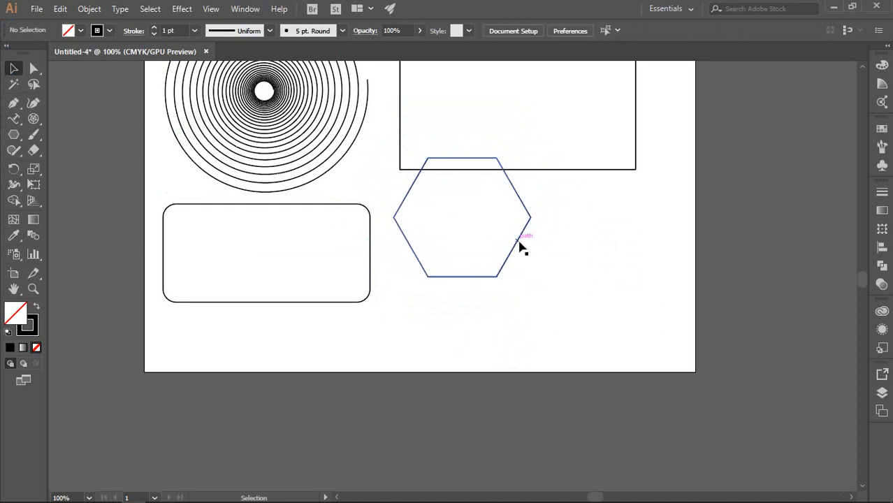
pyautogui.moveTo(521, 246); pyautogui.dragTo(585, 288)
pyautogui.press('Delete')
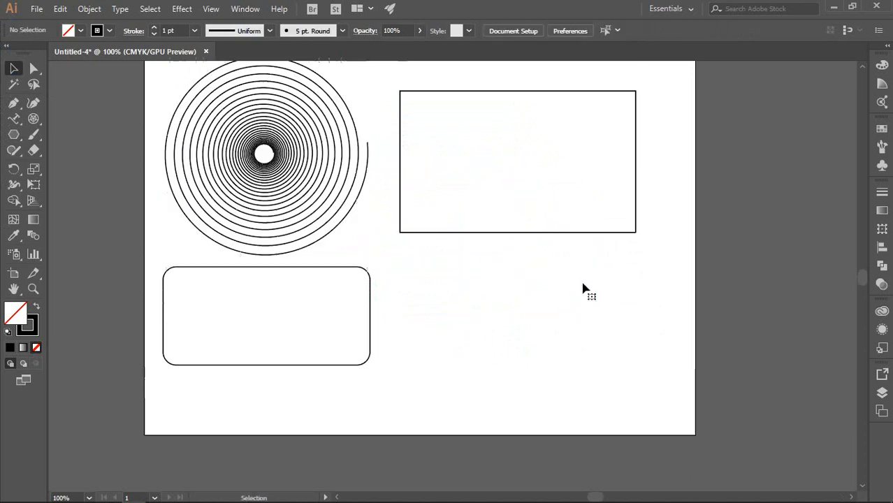
# - Delete the spiral, the large rectangle and the rounded rectangle from the artboard
pyautogui.scroll(5, 146, 146)
pyautogui.hotkey('ctrl', 'a')
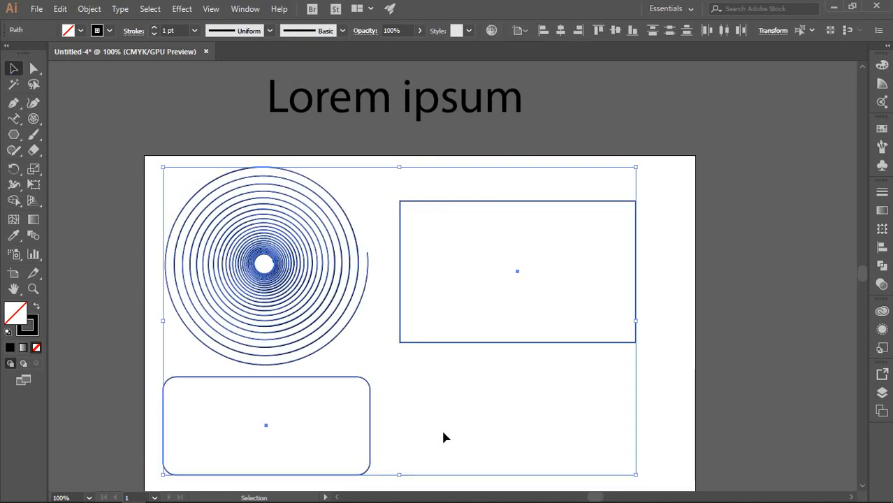
pyautogui.press('Delete')
# - Delete the paragraph text, the circular path text and the short Lorem ipsum text outside the artboard
pyautogui.scroll(-4, 418, 382)
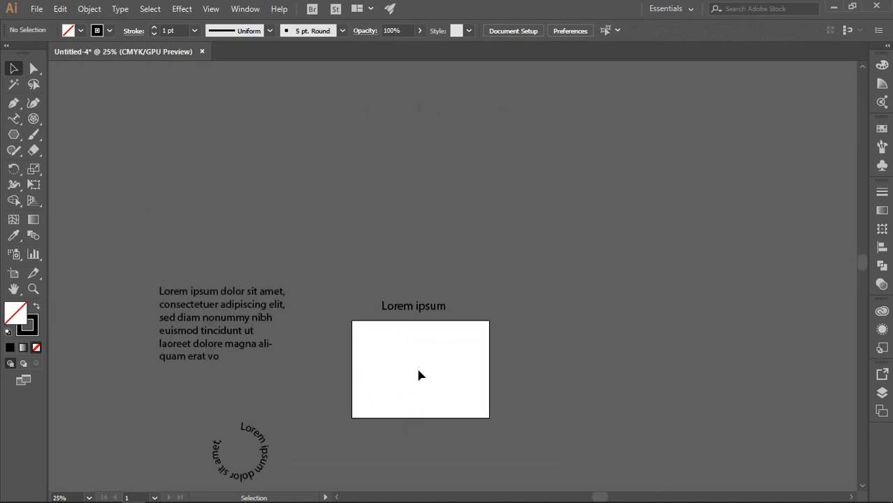
pyautogui.moveTo(419, 371); pyautogui.dragTo(459, 234)
pyautogui.moveTo(158, 118); pyautogui.dragTo(585, 428)
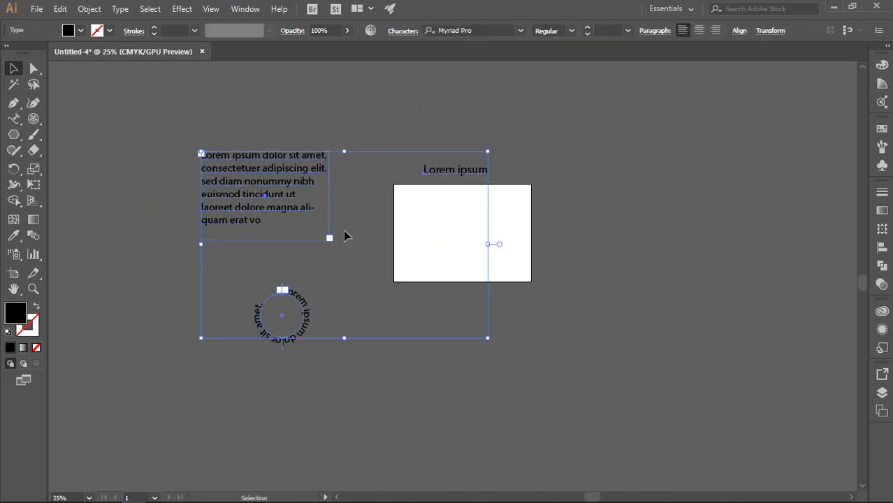
pyautogui.moveTo(272, 187); pyautogui.dragTo(130, 108)
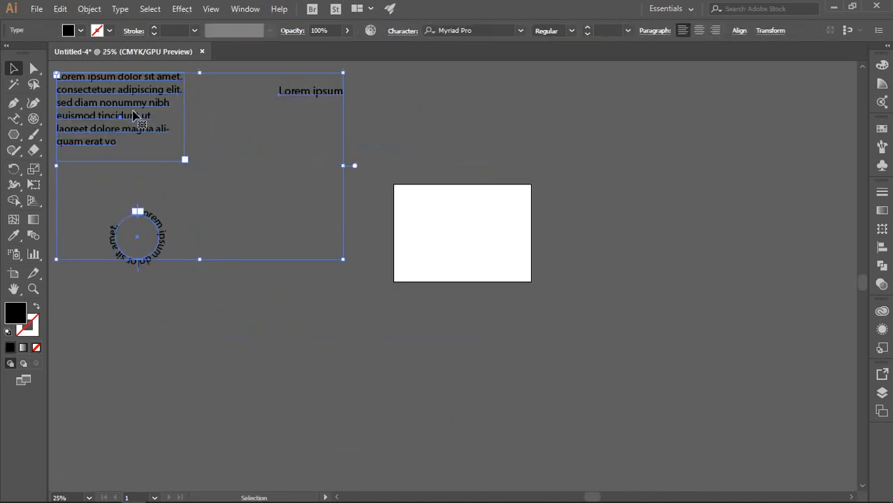
pyautogui.press('Delete')
pyautogui.scroll(3, 467, 203)
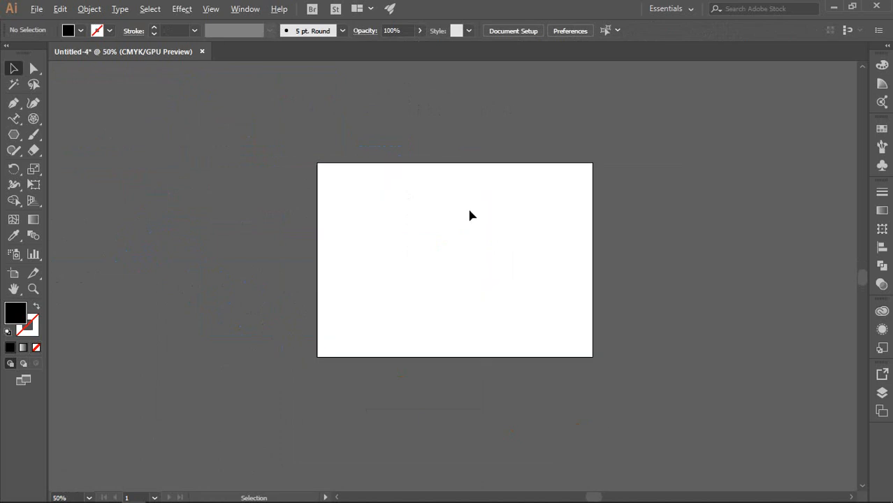
pyautogui.moveTo(468, 243); pyautogui.dragTo(520, 235)
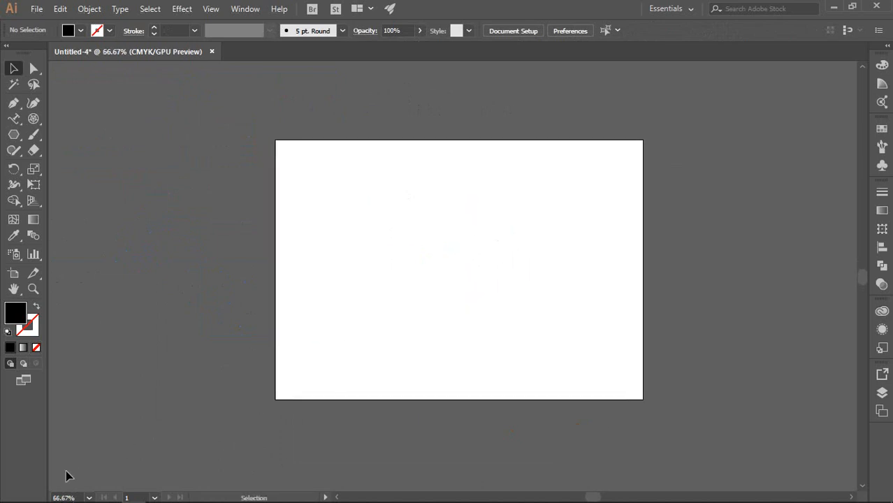
pyautogui.moveTo(458, 215); pyautogui.dragTo(457, 200)
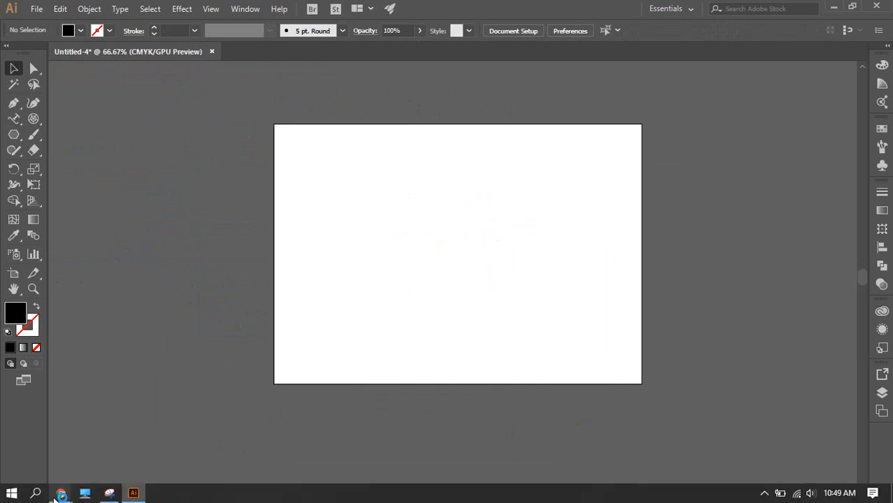
# - Switch to the Google Meet call in Chrome to check the participants, and return to Illustrator
pyautogui.moveTo(56, 498)
pyautogui.click(58, 457)
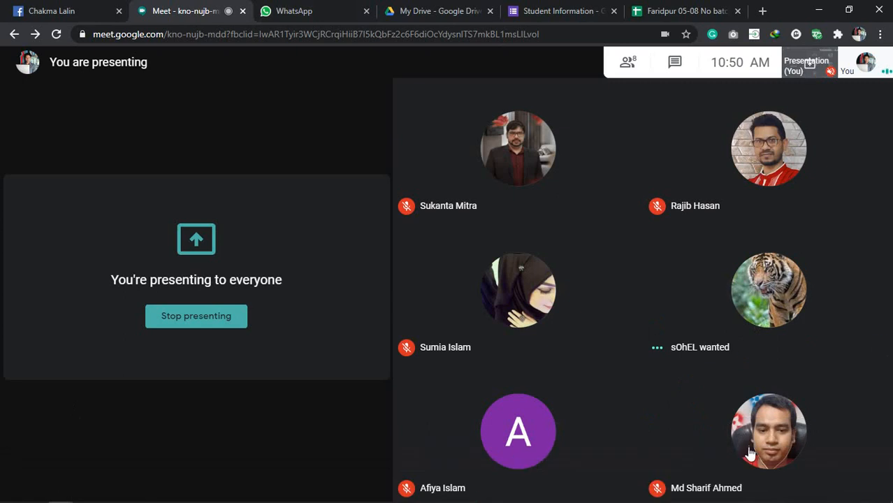
pyautogui.moveTo(14, 500)
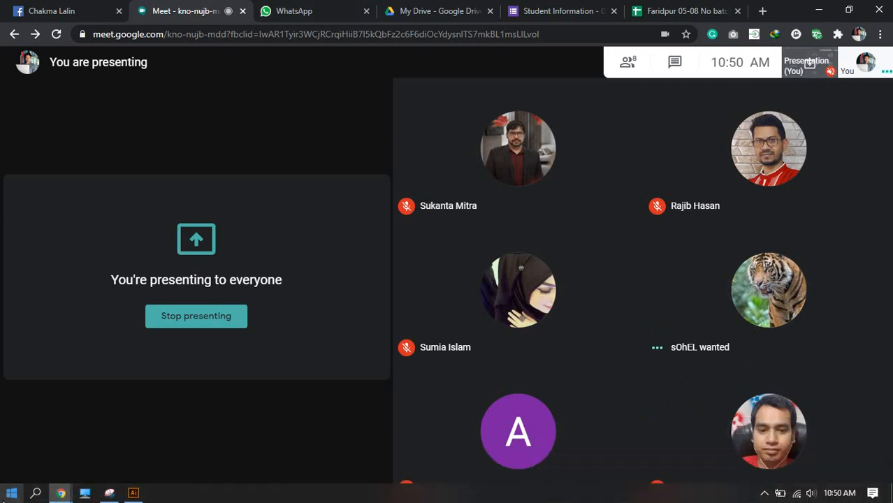
pyautogui.click(132, 495)
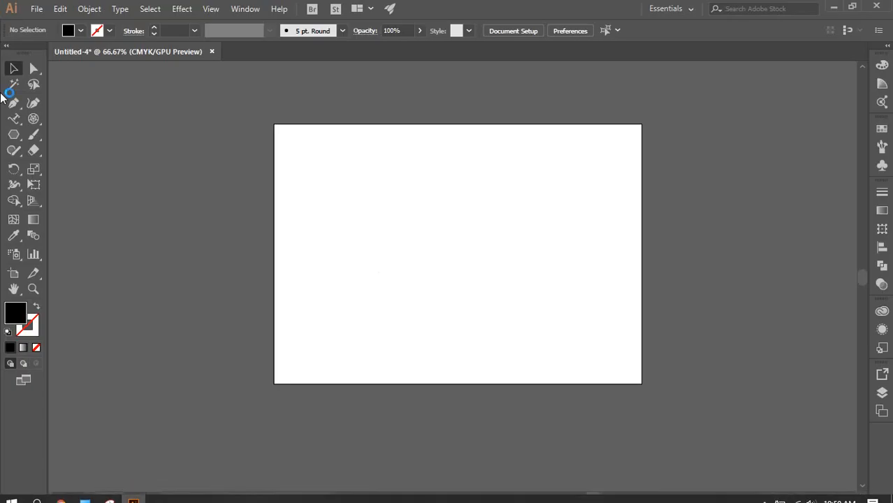
pyautogui.moveTo(12, 105); pyautogui.dragTo(57, 105)
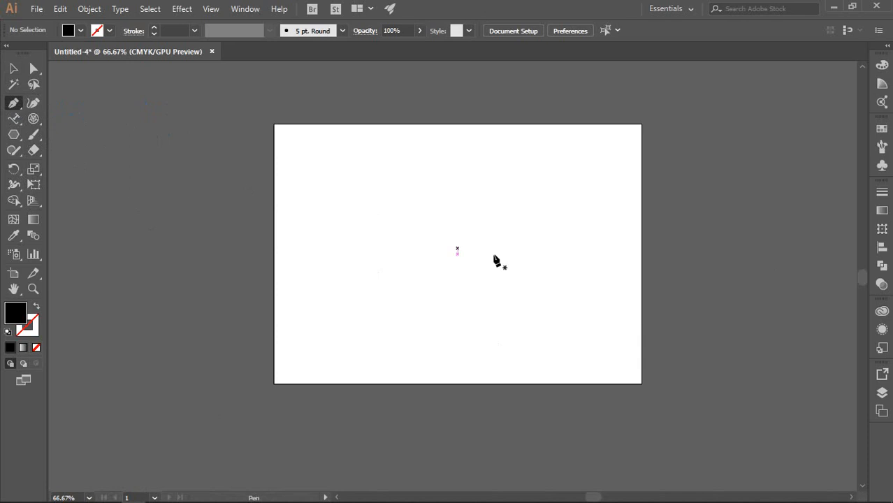
pyautogui.moveTo(18, 137); pyautogui.dragTo(56, 198)
pyautogui.click(19, 135)
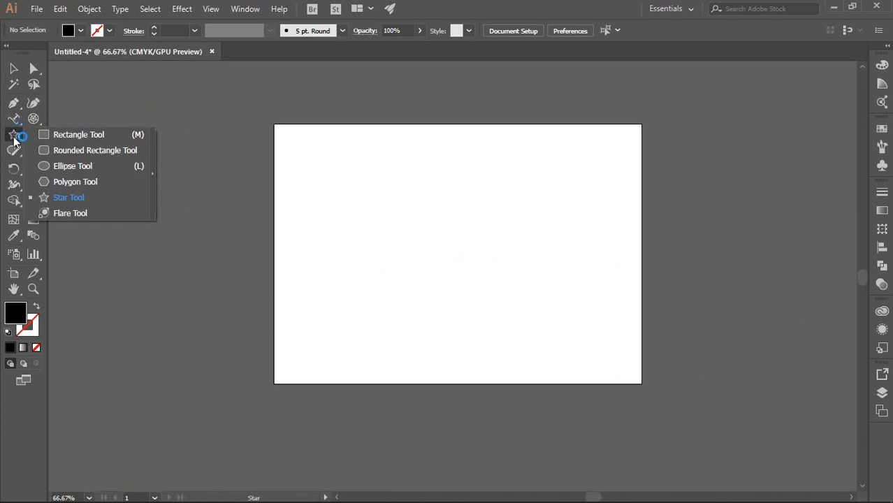
pyautogui.click(18, 135)
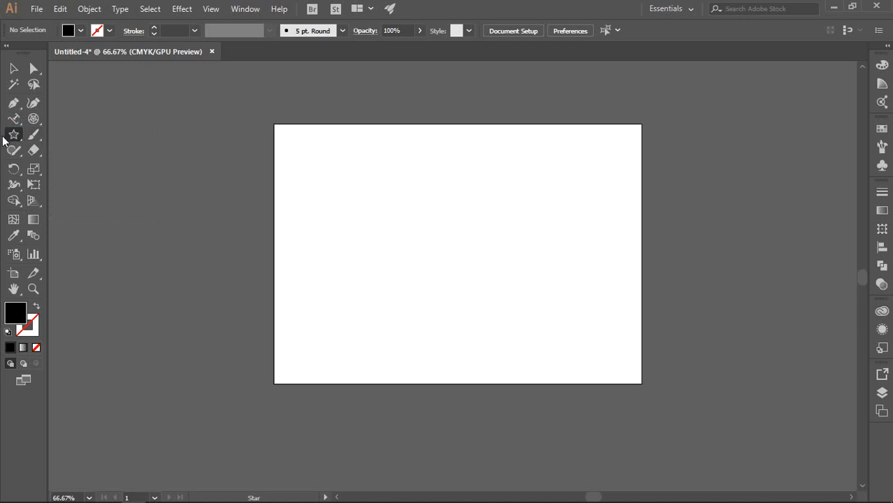
# - Paint a freehand stroke with the Paintbrush tool in the upper part of the artboard and undo it
pyautogui.click(33, 136)
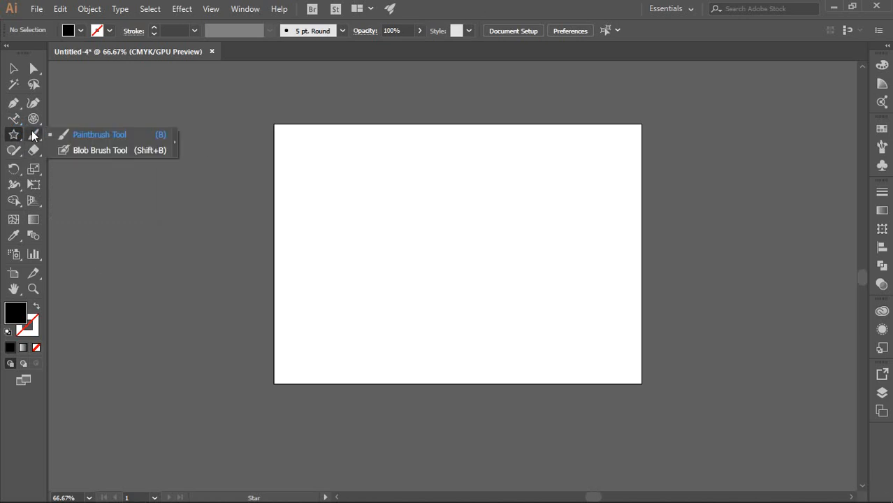
pyautogui.click(86, 135)
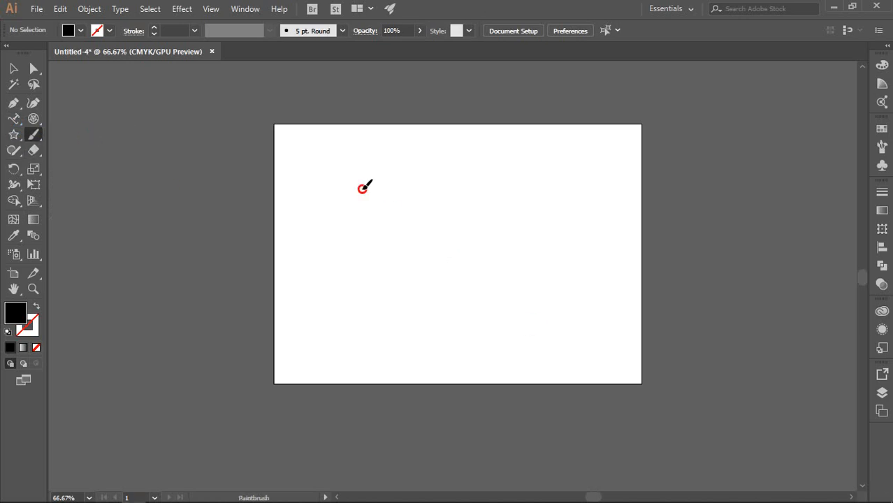
pyautogui.moveTo(355, 186)
pyautogui.mouseDown()
pyautogui.moveTo(581, 335)
pyautogui.moveTo(569, 202)
pyautogui.moveTo(415, 339)
pyautogui.moveTo(328, 220)
pyautogui.moveTo(488, 276)
pyautogui.moveTo(446, 226)
pyautogui.moveTo(456, 184)
pyautogui.mouseUp()
pyautogui.hotkey('ctrl', 'z')
# - Activate the Shaper tool and dismiss its introduction
pyautogui.click(12, 151)
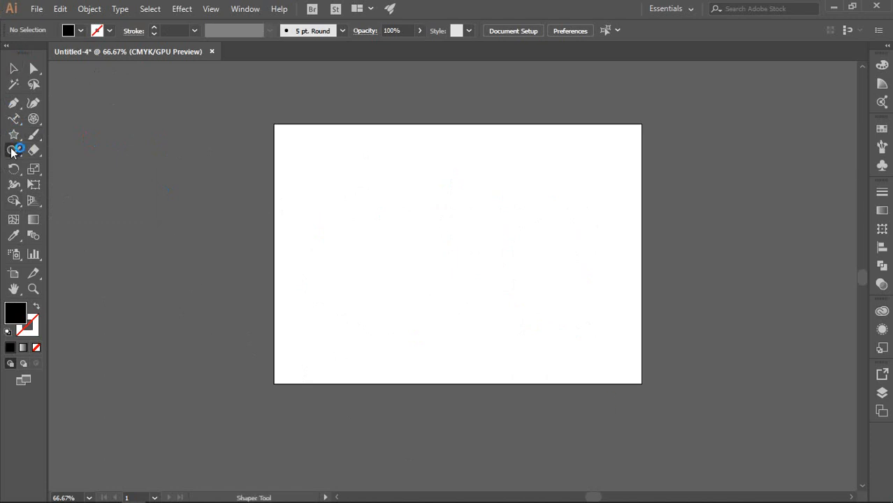
pyautogui.moveTo(12, 150)
pyautogui.mouseDown()
pyautogui.moveTo(49, 158)
pyautogui.moveTo(69, 149)
pyautogui.moveTo(91, 162)
pyautogui.moveTo(87, 152)
pyautogui.moveTo(85, 176)
pyautogui.mouseUp()
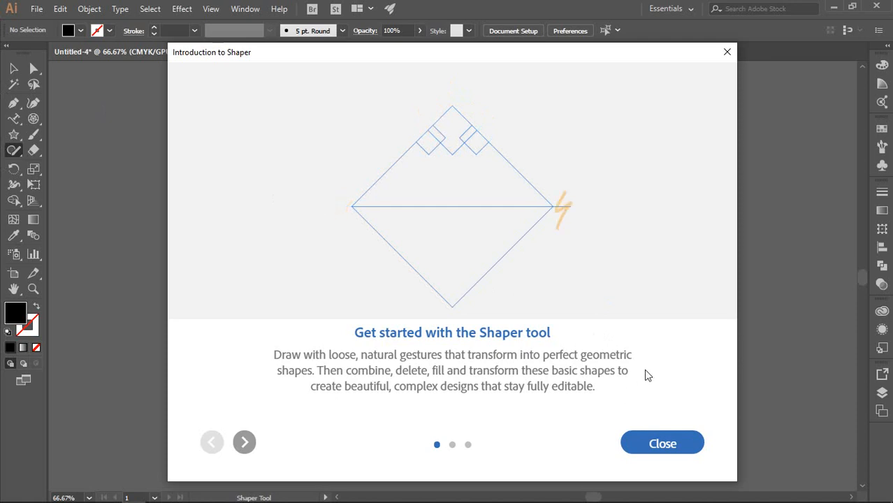
pyautogui.click(657, 445)
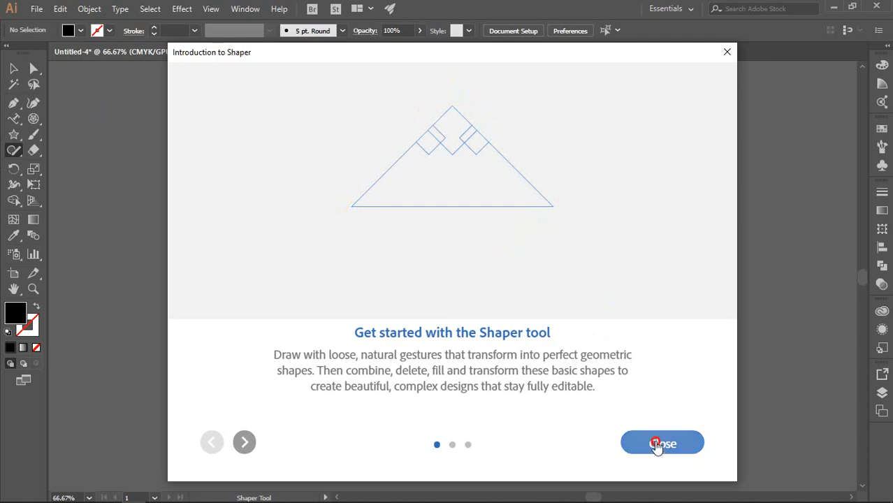
# - Draw a looping freehand path across the artboard with the Pencil tool and undo it
pyautogui.moveTo(14, 150); pyautogui.dragTo(54, 166)
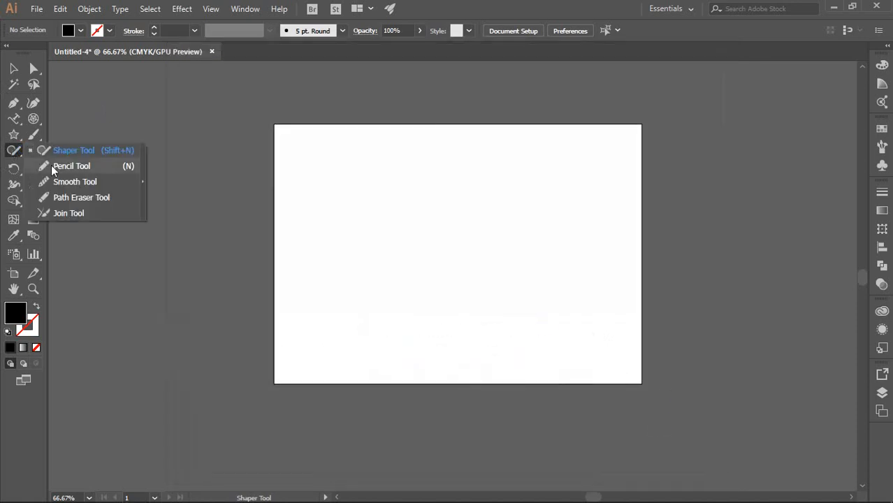
pyautogui.moveTo(419, 282)
pyautogui.mouseDown()
pyautogui.moveTo(587, 257)
pyautogui.moveTo(410, 325)
pyautogui.moveTo(324, 254)
pyautogui.moveTo(412, 280)
pyautogui.moveTo(449, 233)
pyautogui.moveTo(397, 273)
pyautogui.mouseUp()
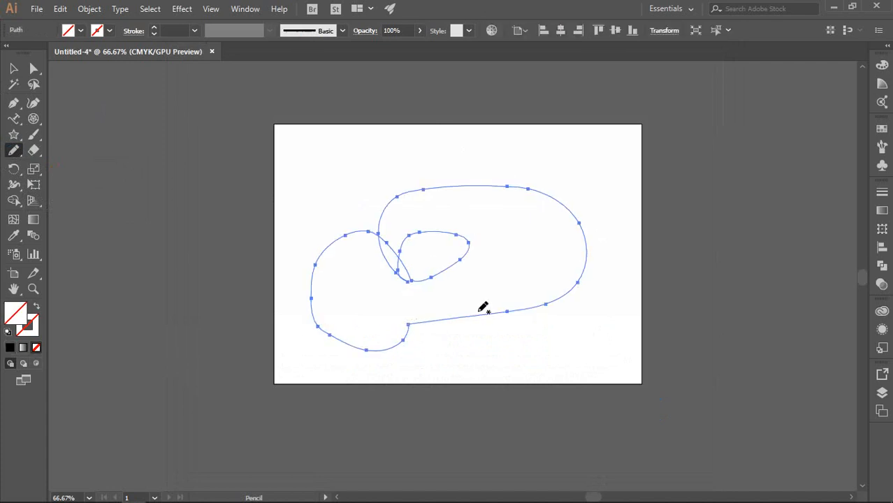
pyautogui.hotkey('ctrl', 'z')
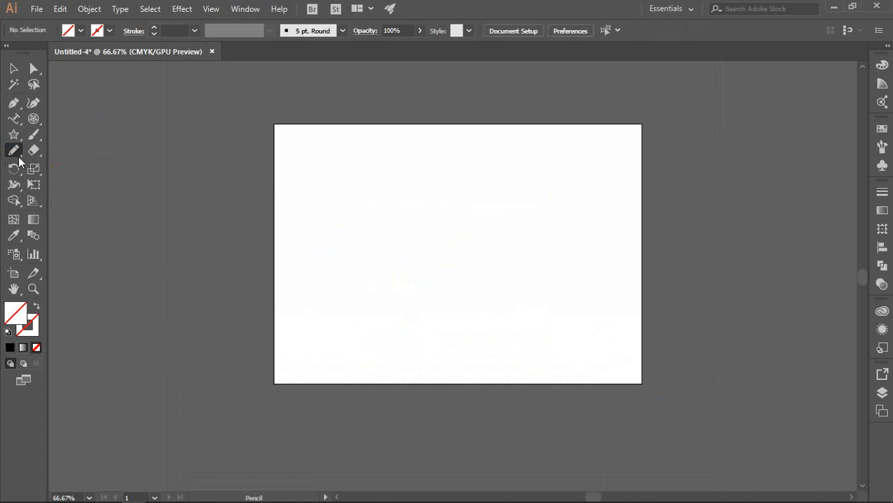
pyautogui.moveTo(34, 151); pyautogui.dragTo(35, 156)
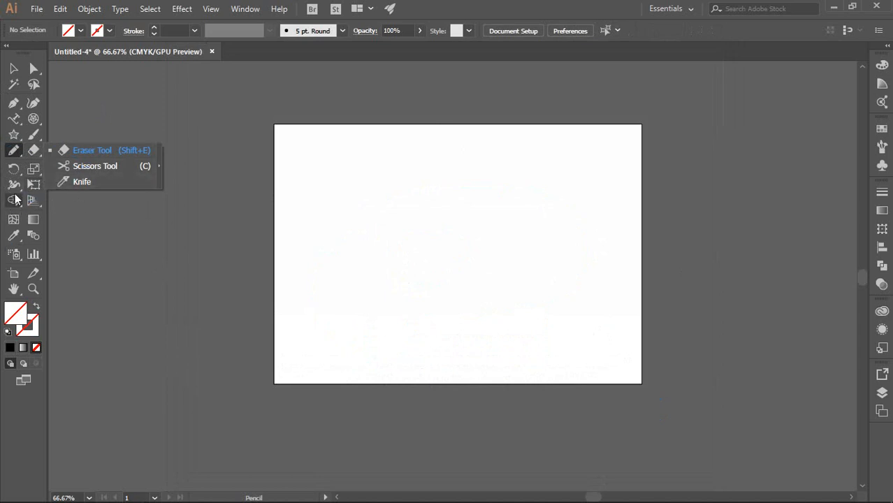
pyautogui.moveTo(9, 171); pyautogui.dragTo(8, 173)
pyautogui.click(53, 168)
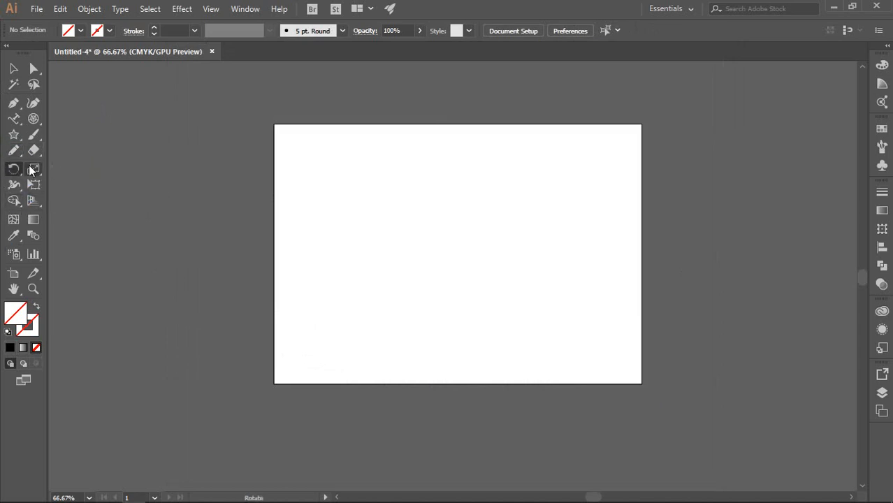
pyautogui.click(16, 103)
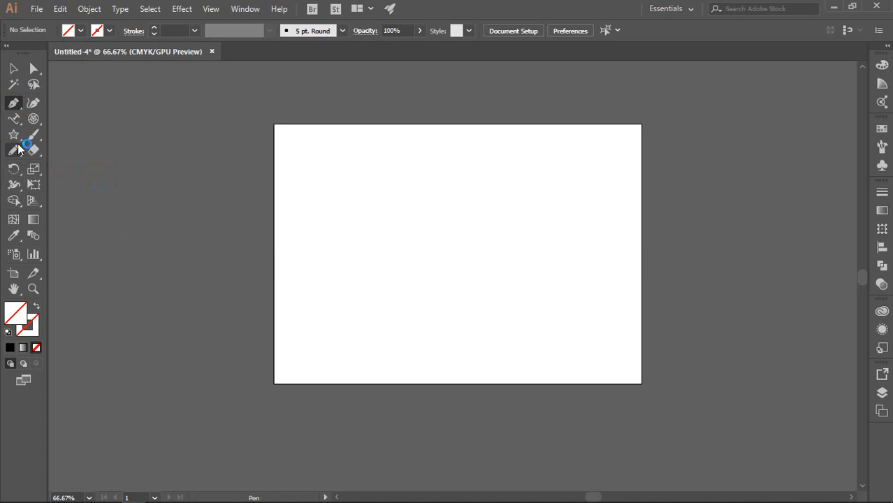
# - Tear off the Rotate and Reflect tool group as a floating panel and place it beside the top of the toolbox
pyautogui.moveTo(14, 169); pyautogui.dragTo(121, 174)
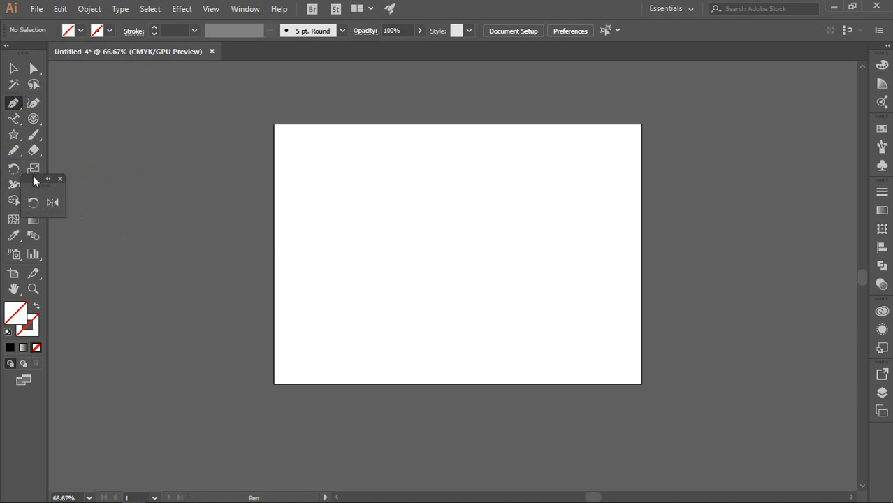
pyautogui.moveTo(29, 179); pyautogui.dragTo(73, 106)
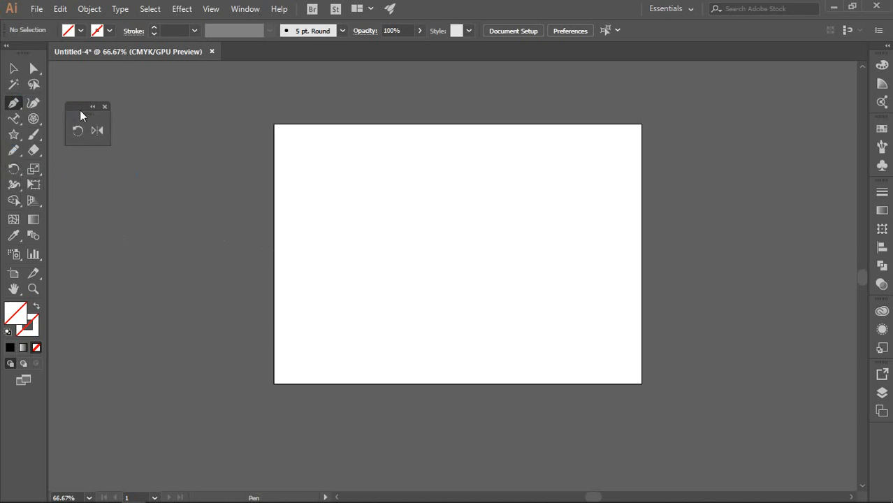
pyautogui.moveTo(82, 105); pyautogui.dragTo(70, 77)
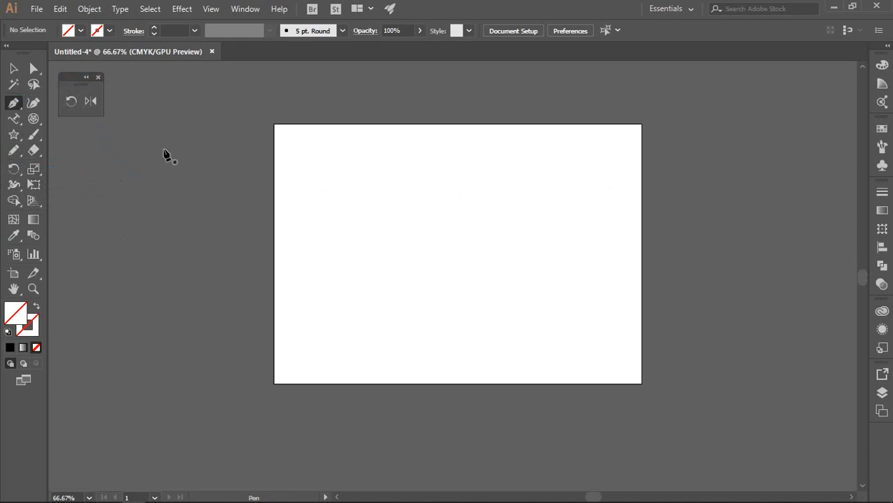
# - Tear off the shape tool group as a floating panel and place it just below the Rotate and Reflect panel
pyautogui.click(14, 135)
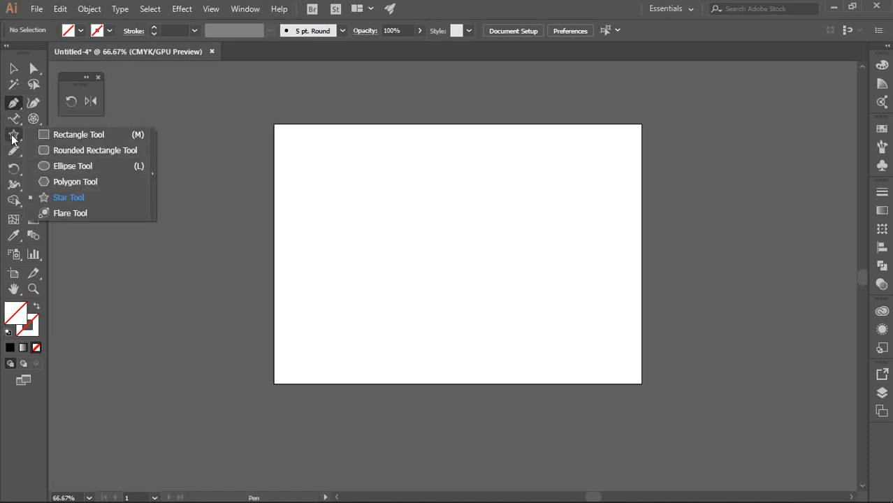
pyautogui.click(12, 137)
pyautogui.click(12, 135)
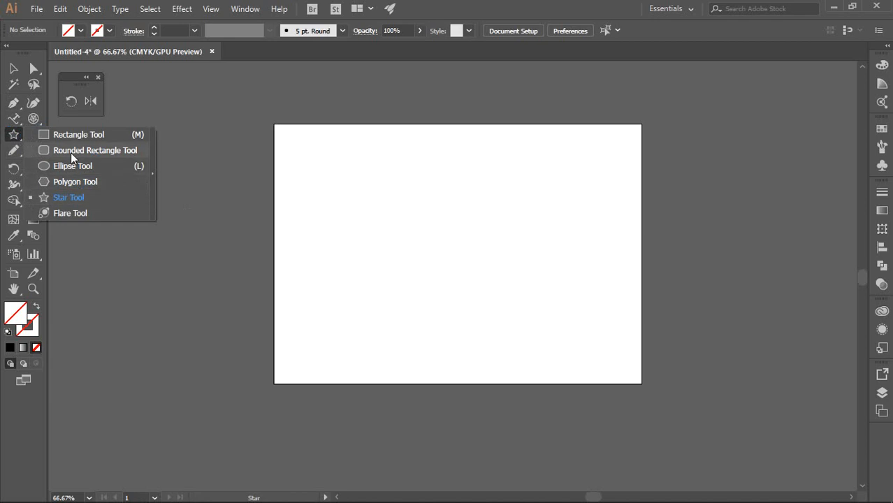
pyautogui.click(153, 173)
pyautogui.moveTo(62, 143); pyautogui.dragTo(100, 127)
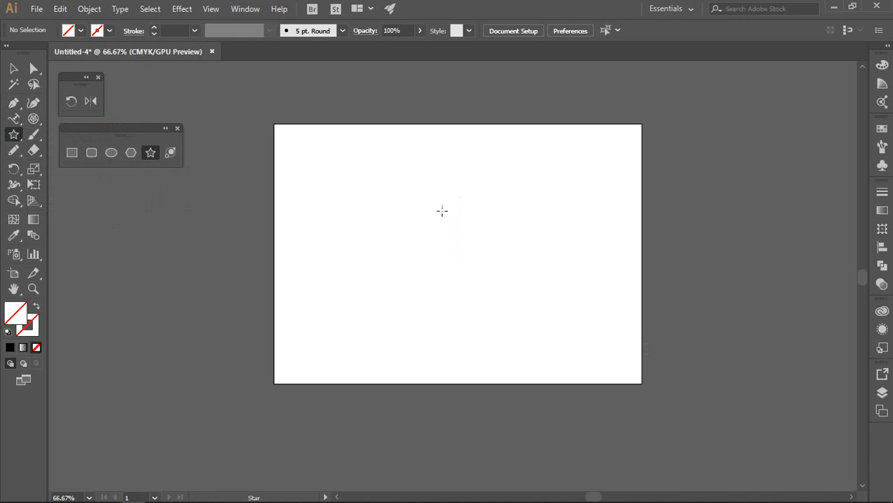
# - Draw an ellipse in the upper part of the artboard and apply the default white fill and black 1 pt stroke
pyautogui.click(111, 152)
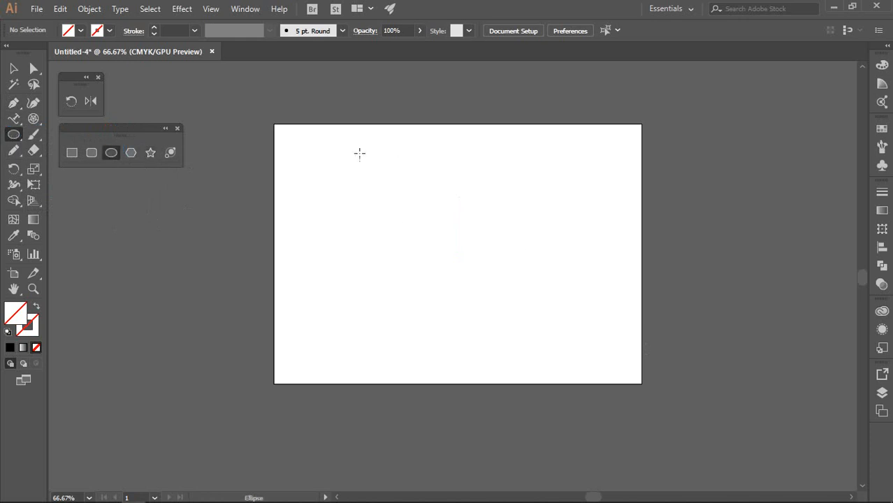
pyautogui.moveTo(359, 153); pyautogui.dragTo(476, 253)
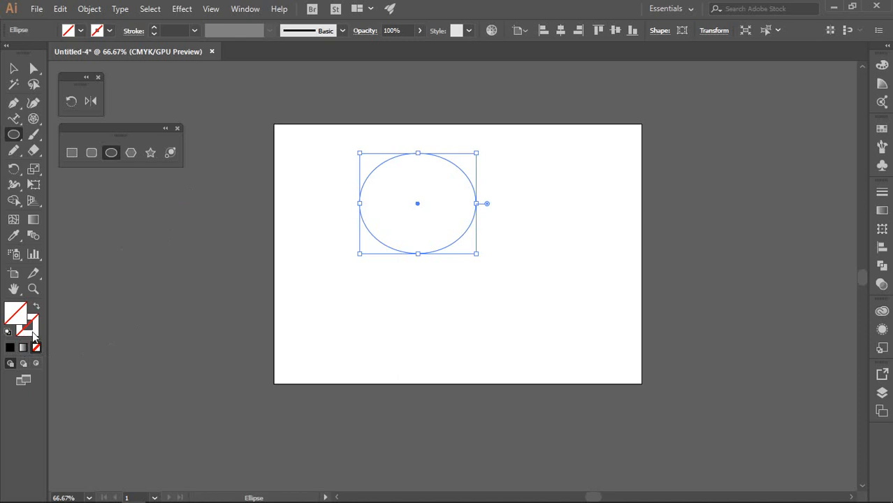
pyautogui.press('d')
pyautogui.click(15, 72)
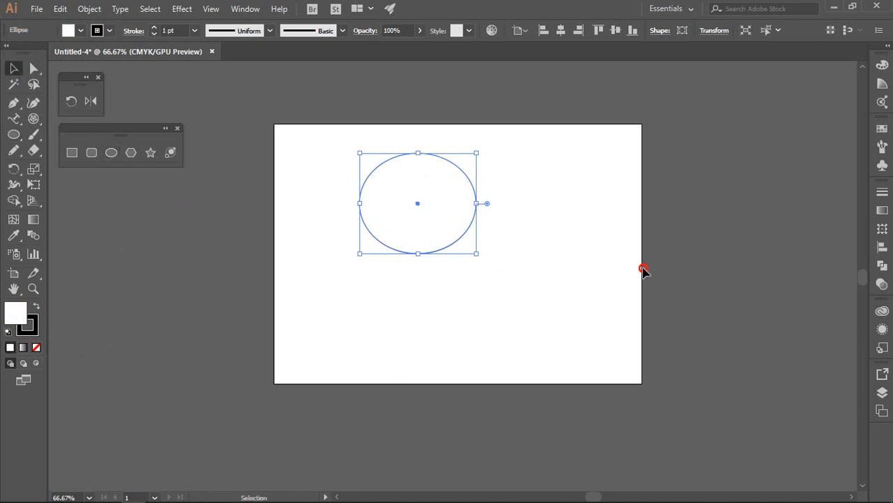
pyautogui.click(642, 267)
pyautogui.moveTo(499, 167); pyautogui.dragTo(437, 263)
# - Draw a rounded rectangle below the ellipse and a large five-pointed star overlapping the artboard's upper-right area
pyautogui.click(91, 153)
pyautogui.moveTo(397, 305); pyautogui.dragTo(508, 371)
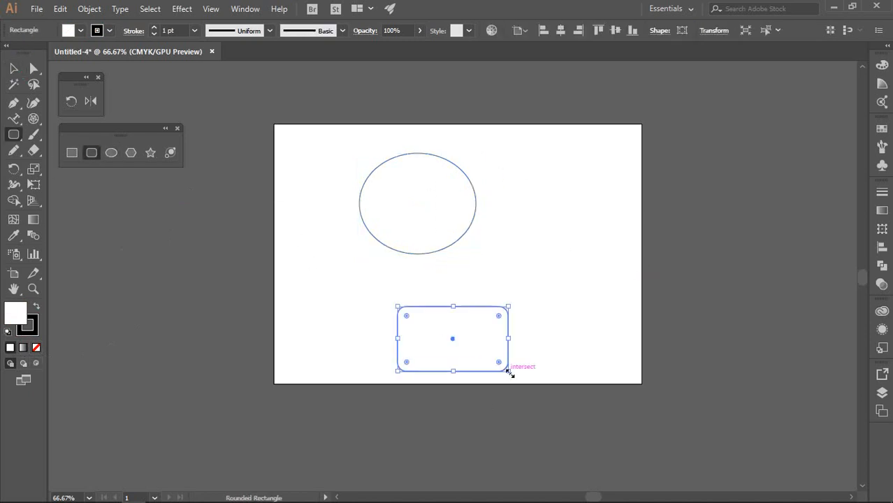
pyautogui.click(150, 152)
pyautogui.moveTo(541, 168); pyautogui.dragTo(645, 272)
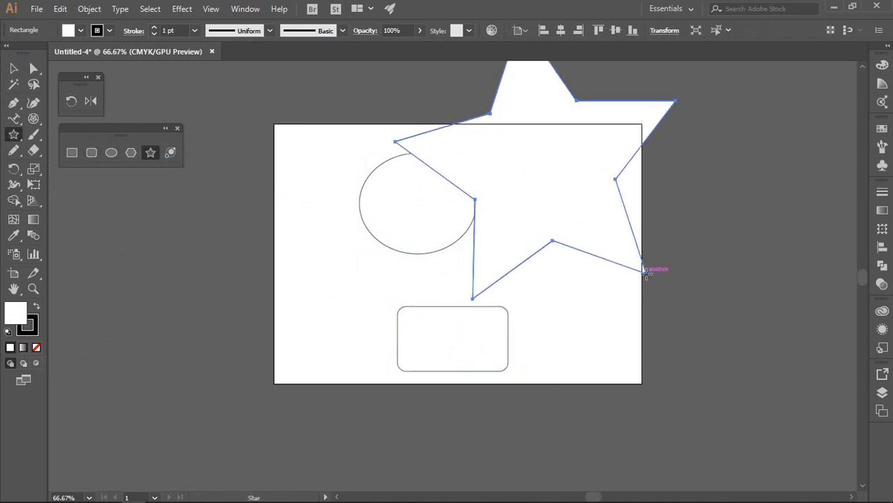
# - Draw a large hexagon overlapping the artboard's upper-left area, and delete all the shapes in the document
pyautogui.click(131, 153)
pyautogui.moveTo(270, 196); pyautogui.dragTo(336, 281)
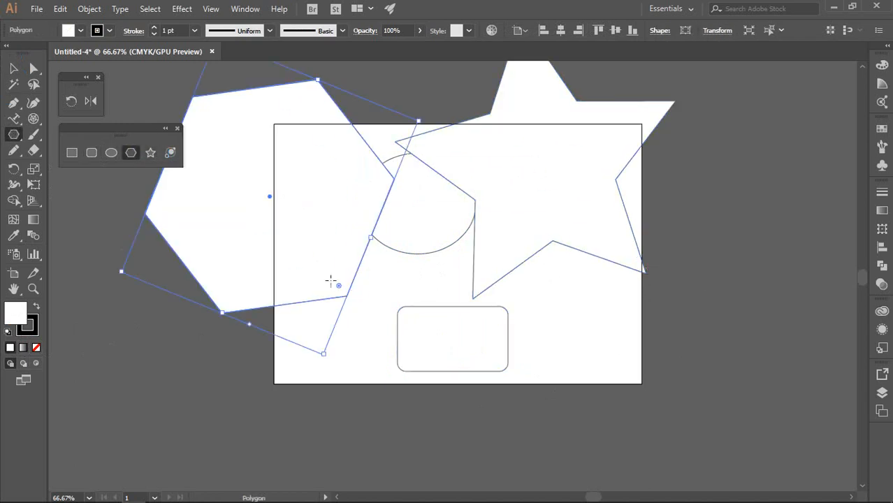
pyautogui.click(9, 68)
pyautogui.moveTo(695, 179); pyautogui.dragTo(312, 338)
pyautogui.press('Delete')
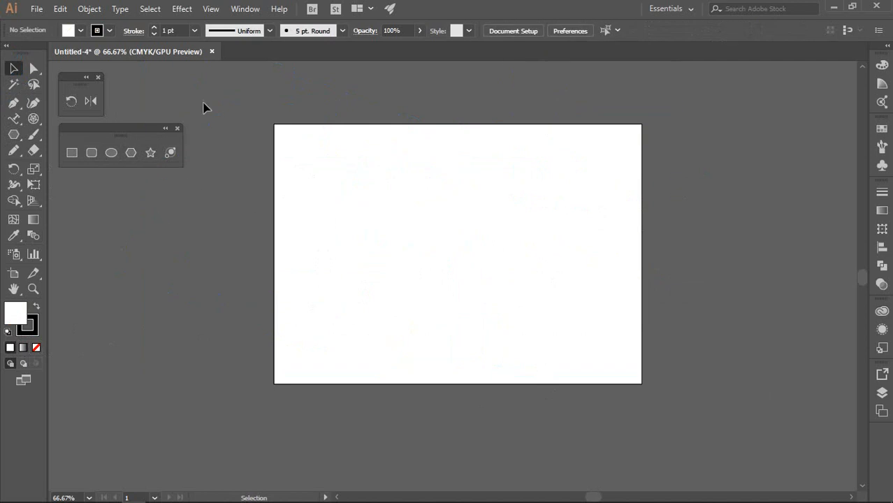
# - Activate the Ellipse and Rectangle tools in turn, and close the floating shape and Rotate/Reflect panels
pyautogui.click(10, 137)
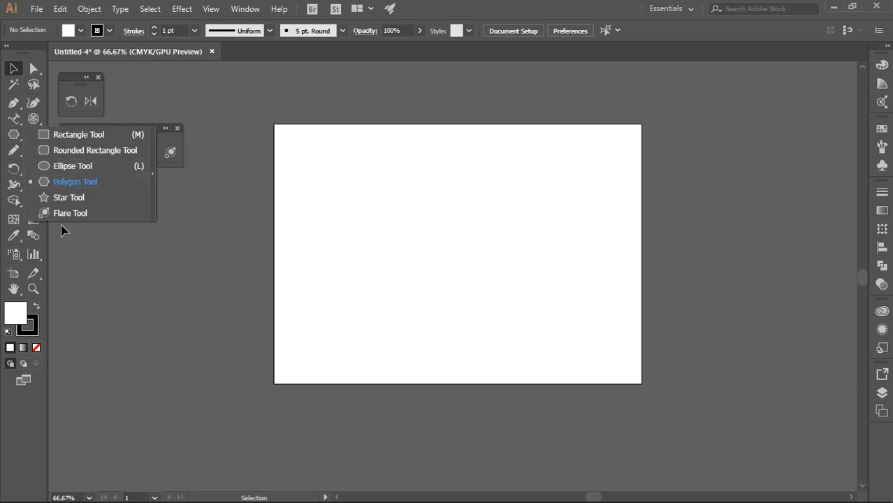
pyautogui.click(233, 249)
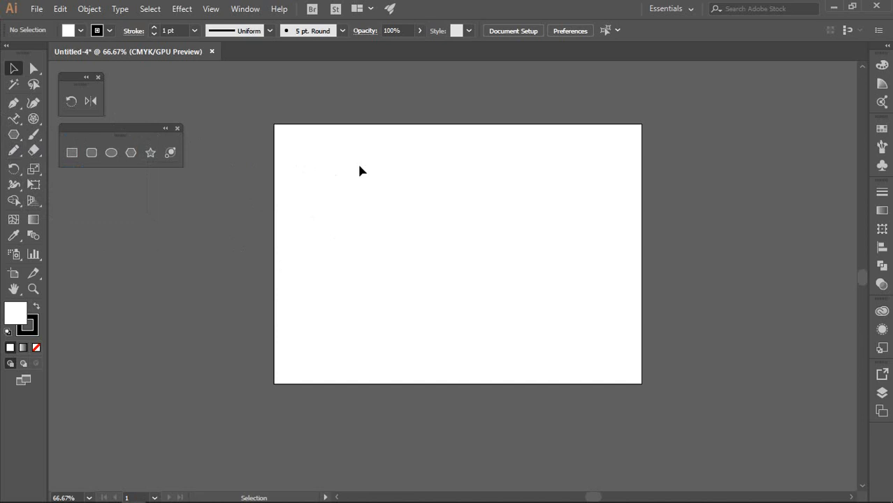
pyautogui.press('l')
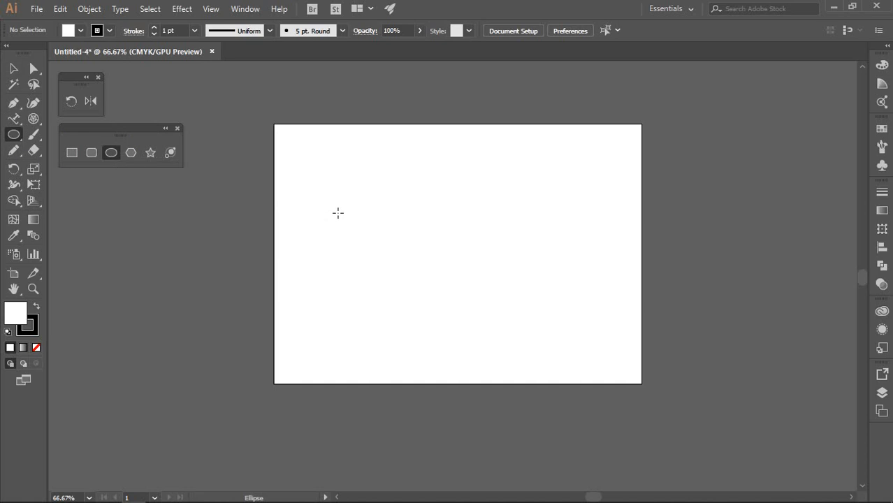
pyautogui.press('m')
pyautogui.click(178, 128)
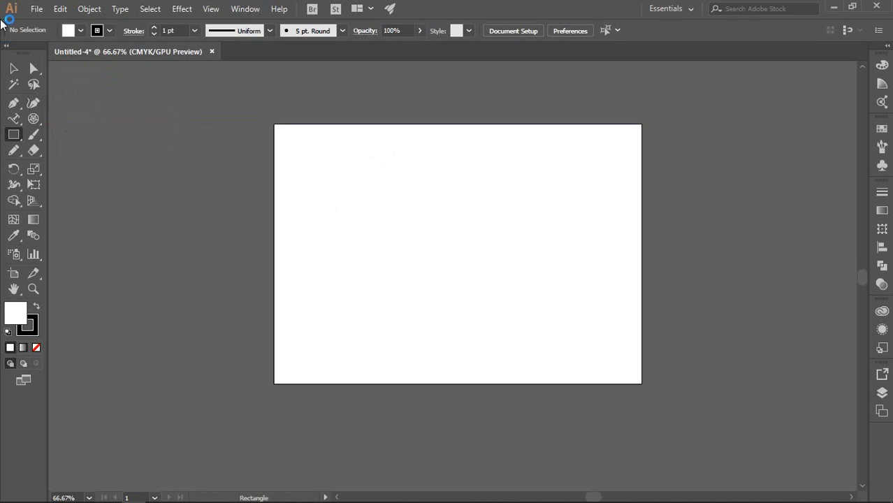
# - Examine the tools grouped under the Rectangle and Rotate tools, and return to the Selection tool
pyautogui.click(14, 69)
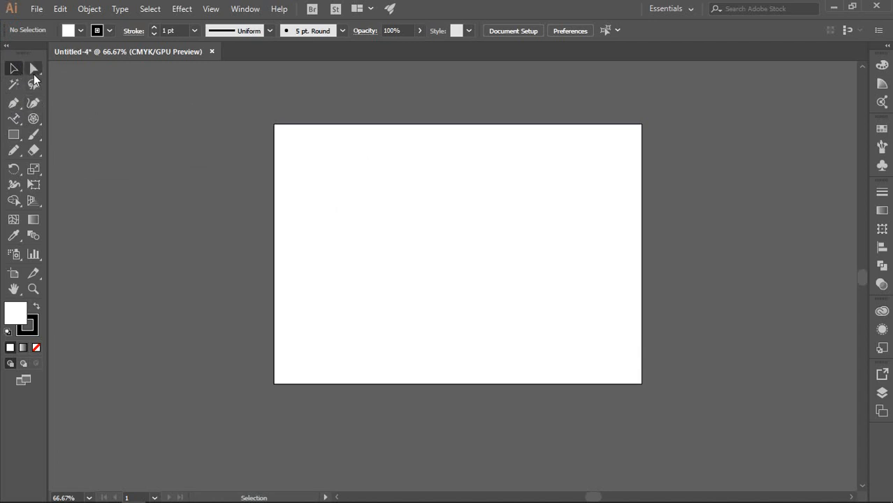
pyautogui.moveTo(34, 74); pyautogui.dragTo(123, 73)
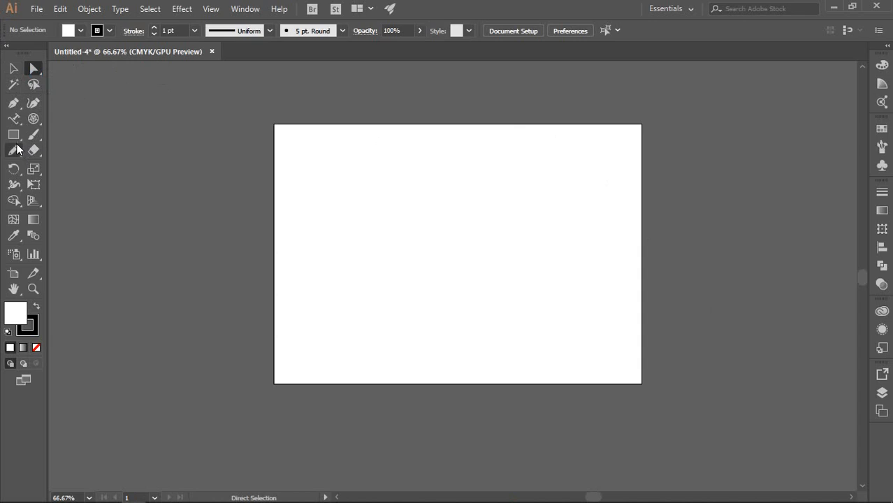
pyautogui.moveTo(11, 136); pyautogui.dragTo(53, 165)
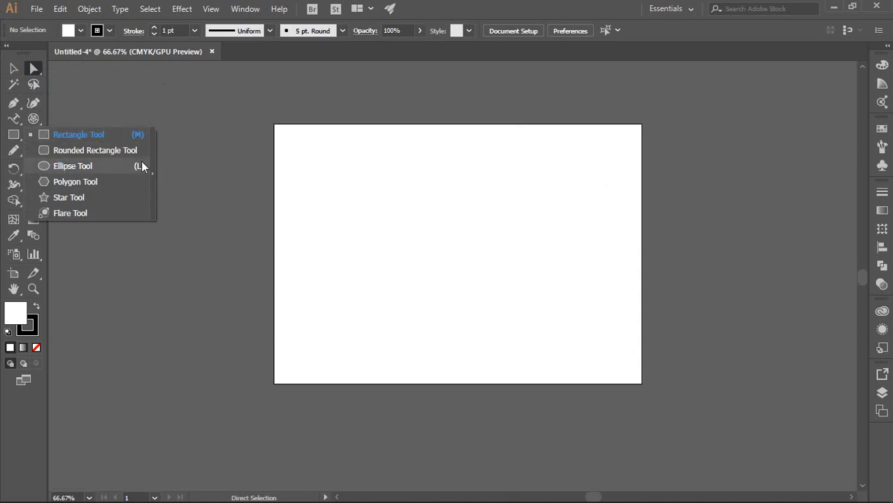
pyautogui.moveTo(141, 166); pyautogui.dragTo(99, 197)
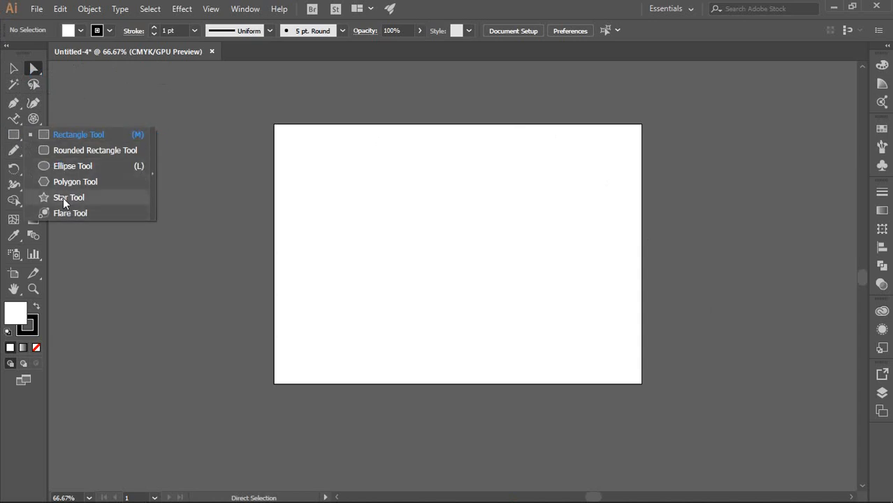
pyautogui.rightClick(12, 170)
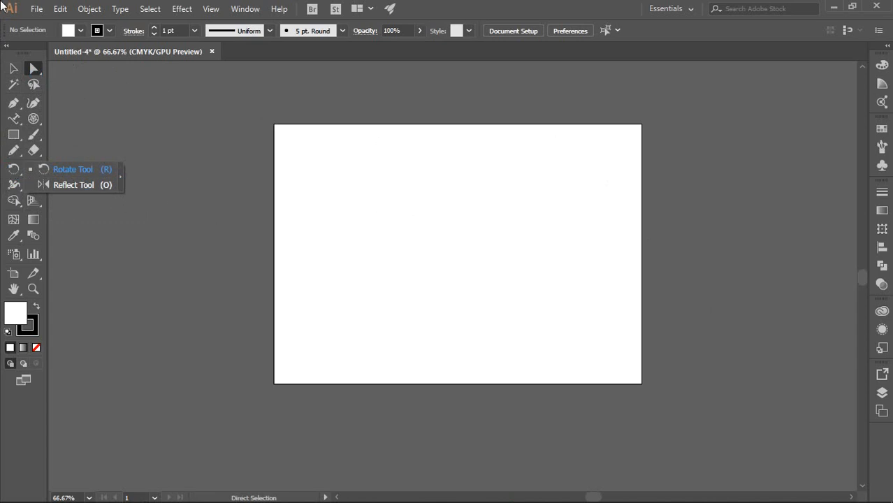
pyautogui.click(13, 68)
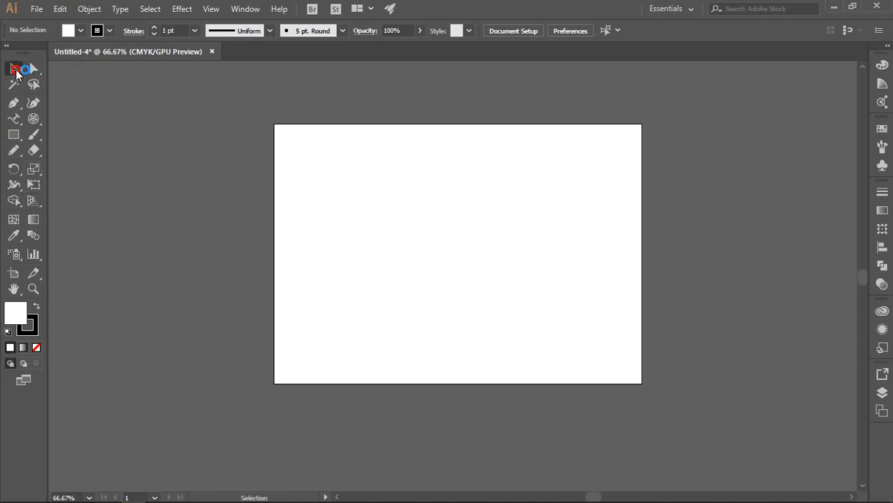
# - Draw a straight diagonal line across the artboard with the Pen tool and select it
pyautogui.click(14, 105)
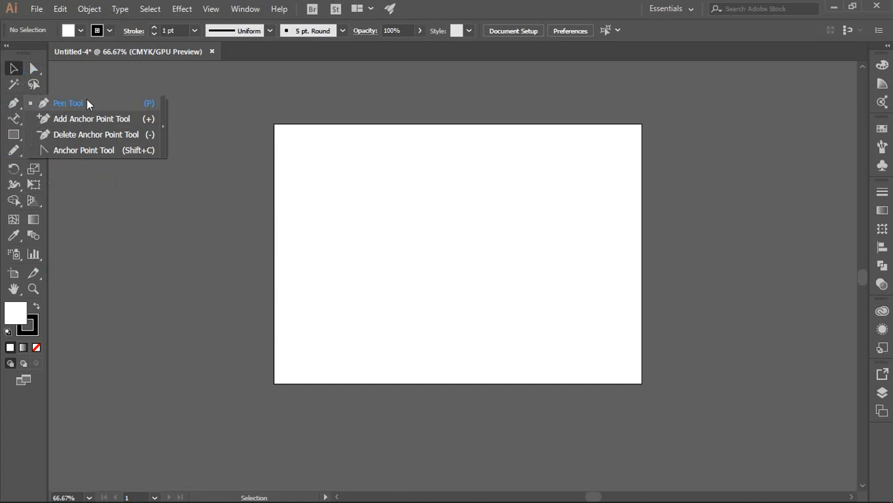
pyautogui.click(44, 103)
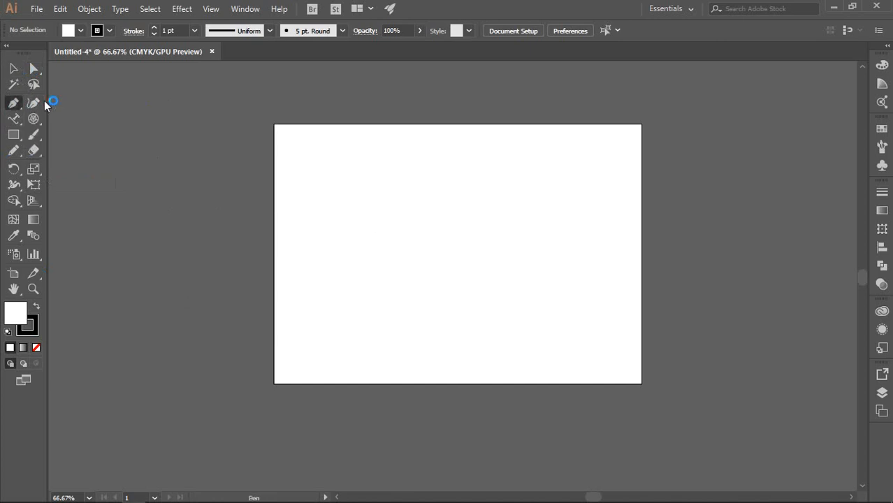
pyautogui.scroll(-1, 411, 259)
pyautogui.scroll(2, 458, 191)
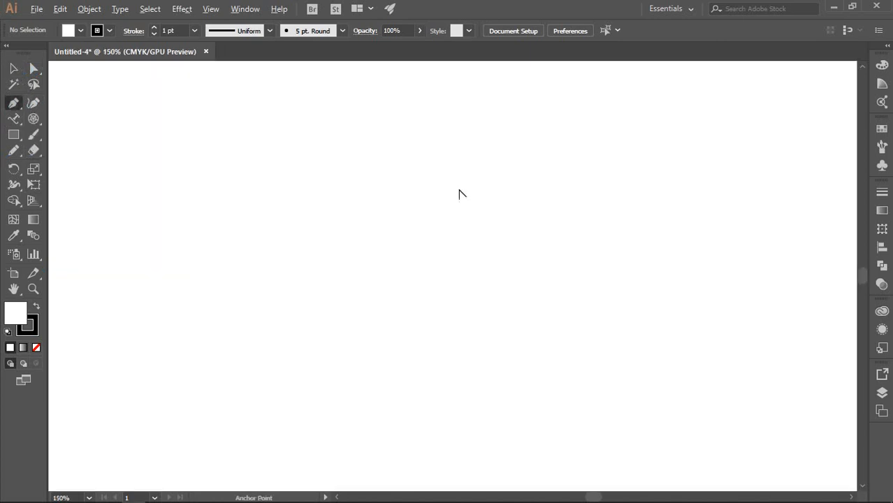
pyautogui.scroll(-3, 352, 218)
pyautogui.click(317, 205)
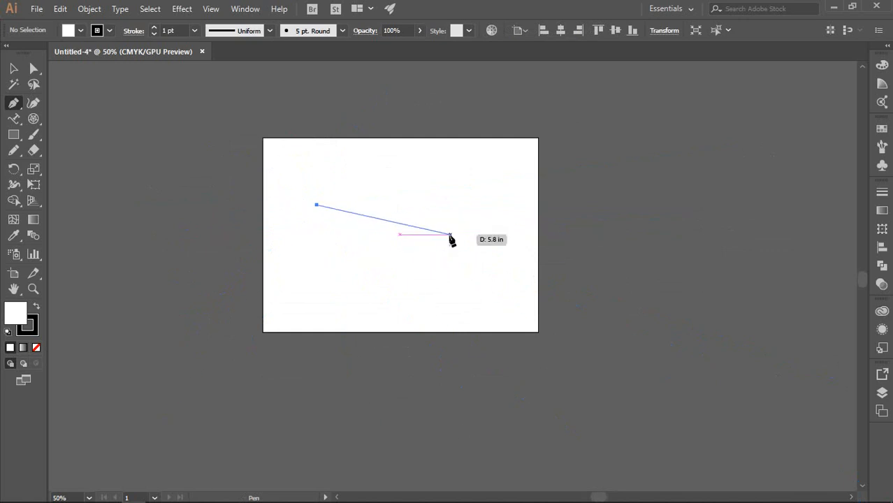
pyautogui.scroll(1, 364, 225)
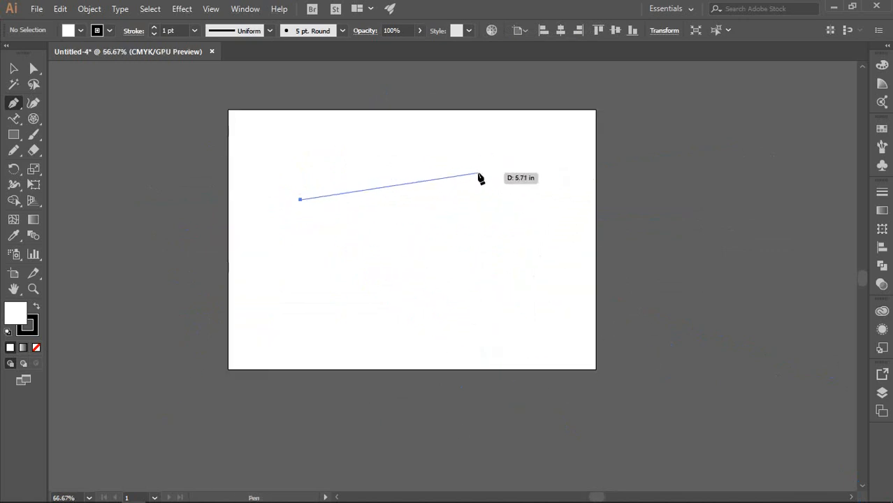
pyautogui.click(557, 311)
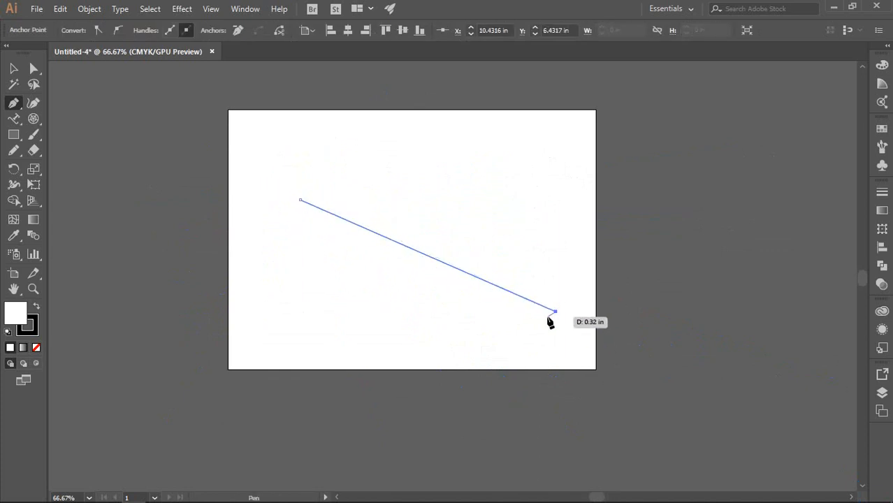
pyautogui.press('v')
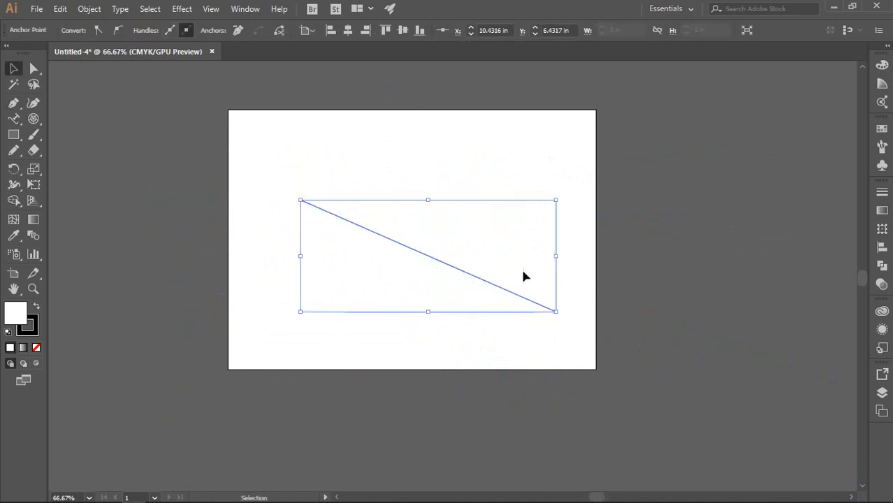
pyautogui.click(490, 243)
pyautogui.moveTo(424, 319); pyautogui.dragTo(424, 319)
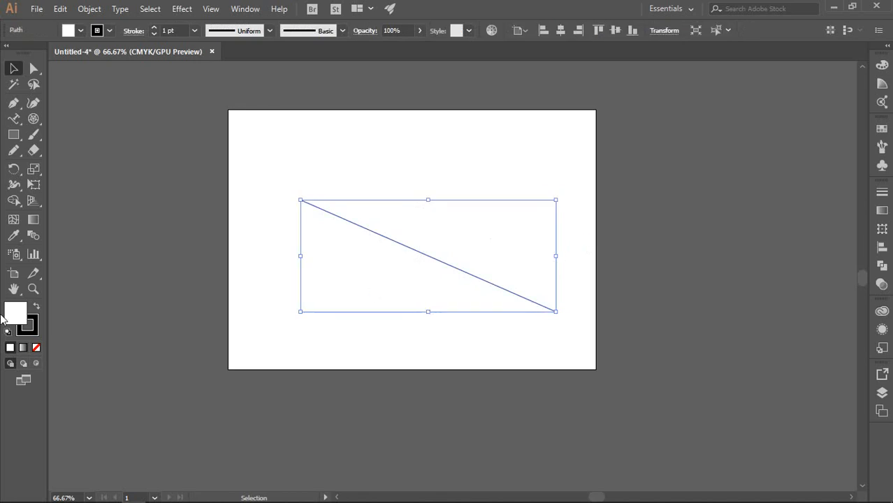
# - Set the fill to None and delete the diagonal line
pyautogui.click(37, 347)
pyautogui.click(252, 300)
pyautogui.moveTo(399, 159); pyautogui.dragTo(408, 317)
pyautogui.press('Delete')
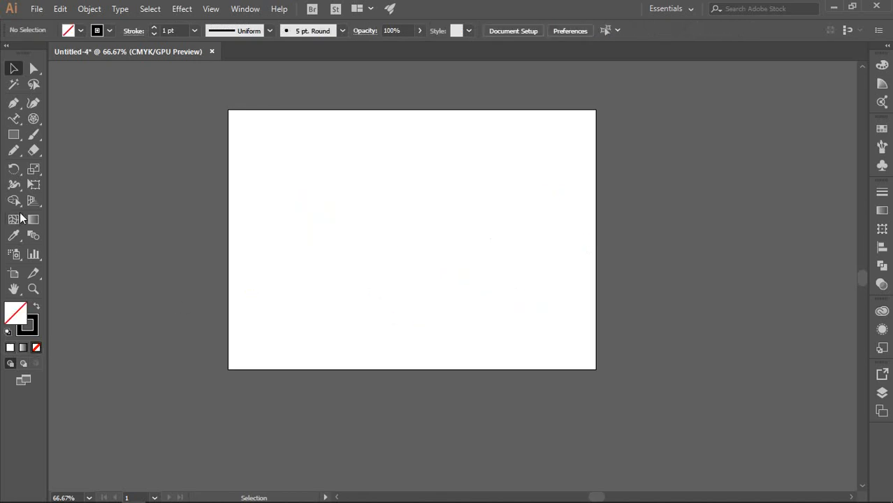
# - Draw an arch-shaped curve across the artboard's upper half with the Pen tool and deselect it
pyautogui.click(13, 103)
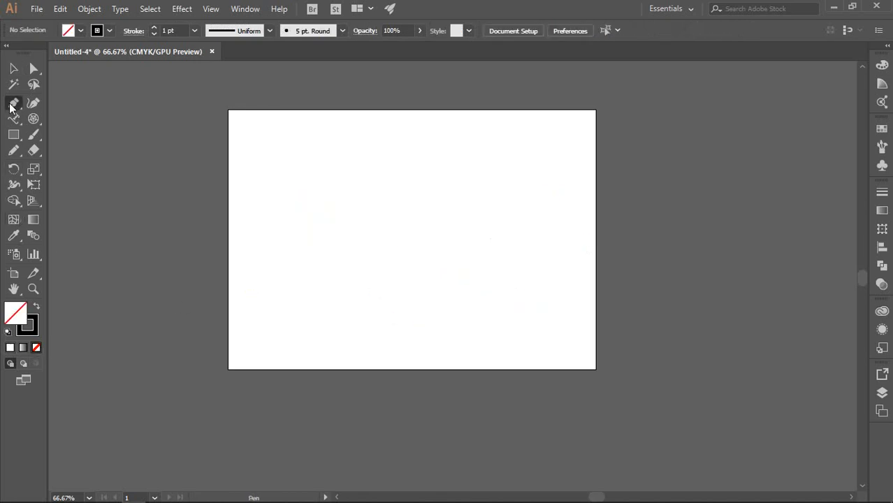
pyautogui.click(264, 225)
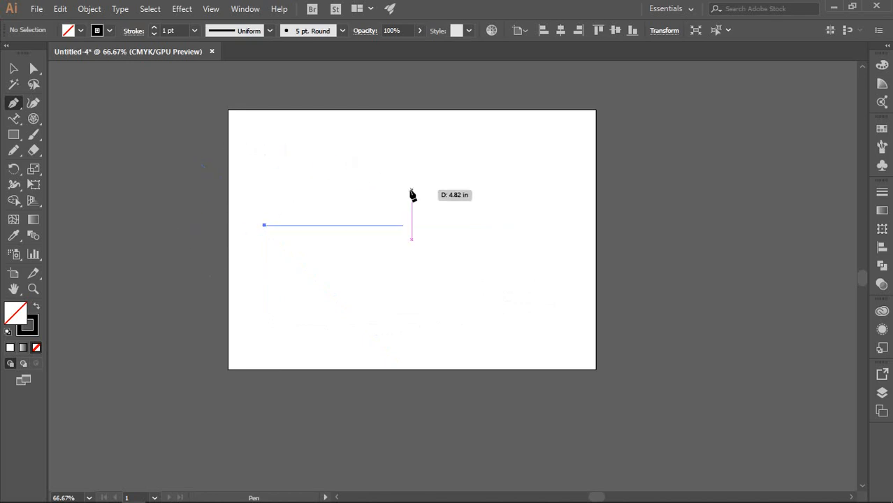
pyautogui.click(498, 225)
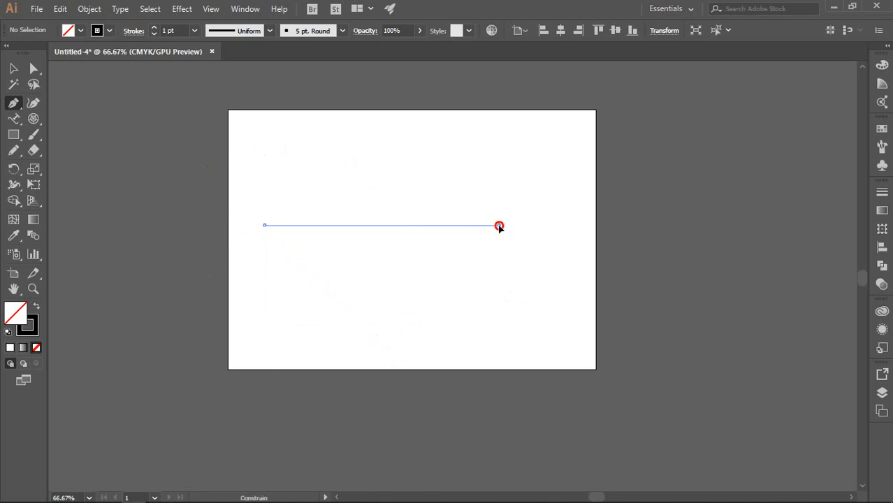
pyautogui.moveTo(498, 225); pyautogui.dragTo(641, 359)
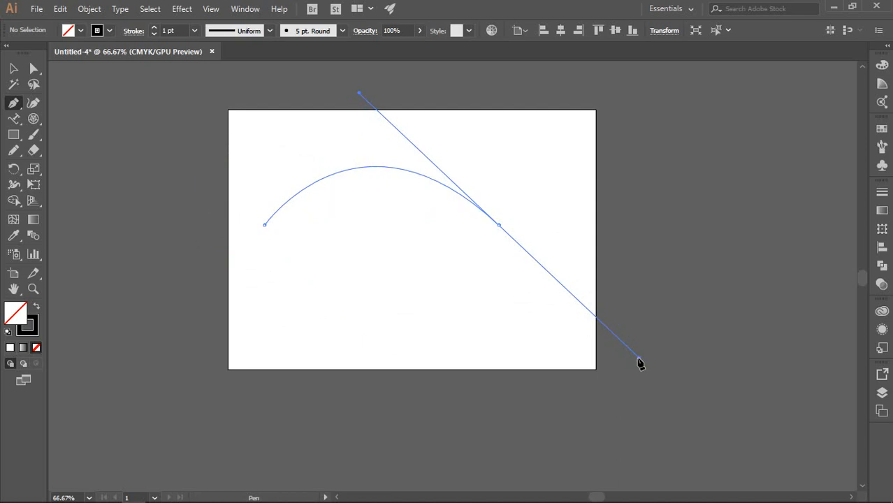
pyautogui.moveTo(640, 363); pyautogui.dragTo(639, 362)
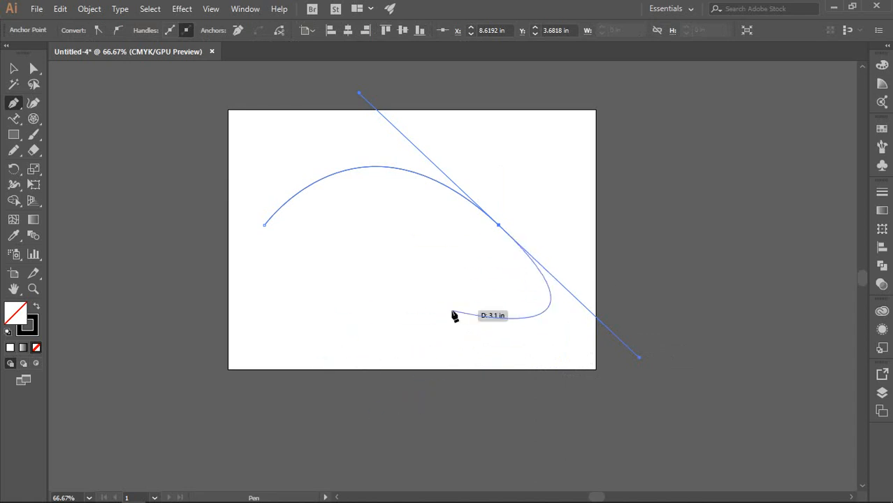
pyautogui.press('v')
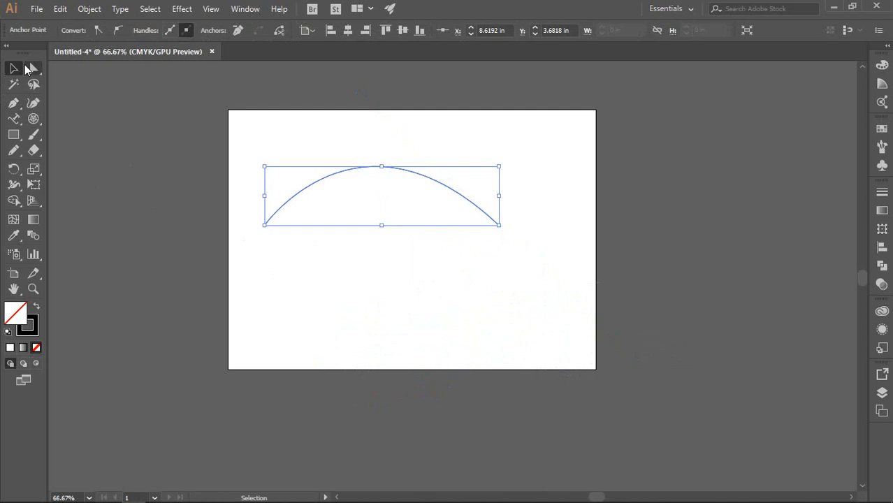
pyautogui.click(318, 137)
pyautogui.moveTo(278, 136); pyautogui.dragTo(433, 314)
pyautogui.click(576, 196)
pyautogui.moveTo(269, 135); pyautogui.dragTo(487, 239)
pyautogui.click(539, 170)
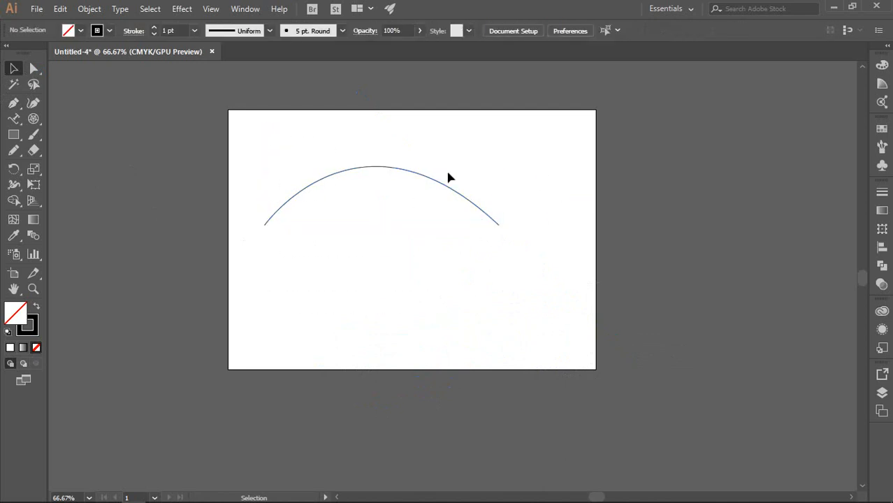
pyautogui.moveTo(305, 124); pyautogui.dragTo(448, 286)
pyautogui.click(572, 248)
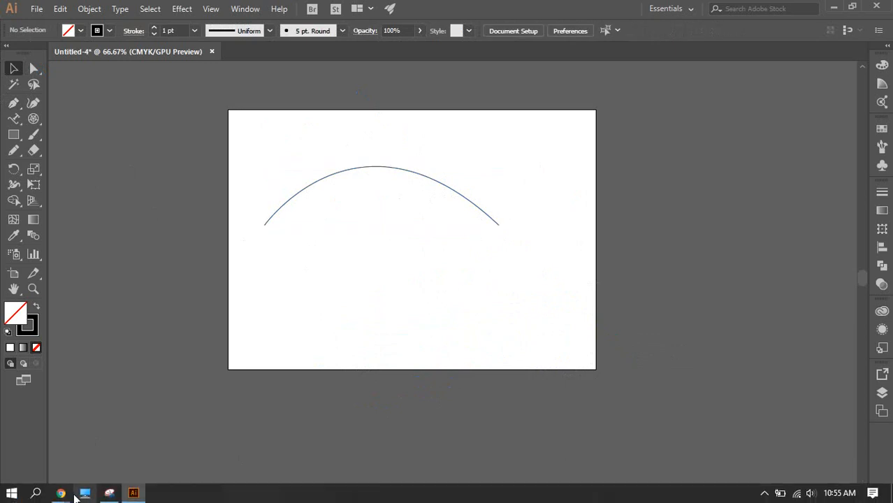
# - Switch to the Google Meet call, mute and unmute the microphone, and return to the Illustrator document
pyautogui.moveTo(62, 492)
pyautogui.click(61, 453)
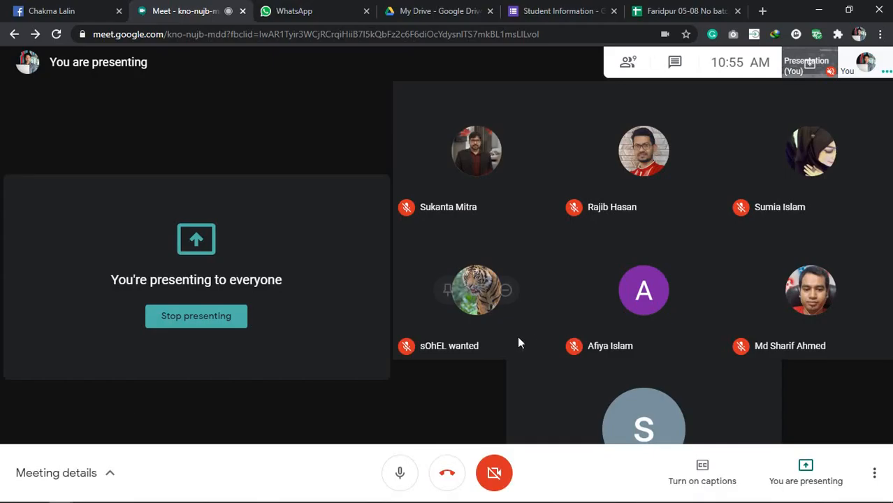
pyautogui.click(397, 475)
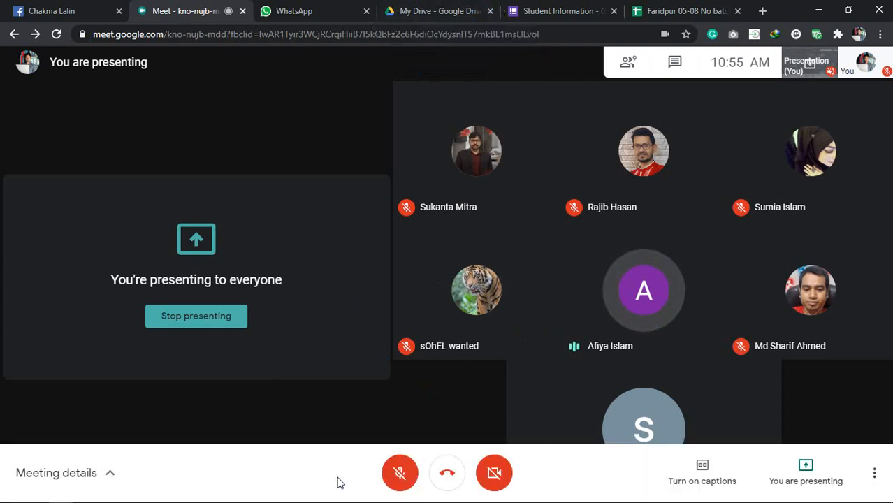
pyautogui.moveTo(645, 394)
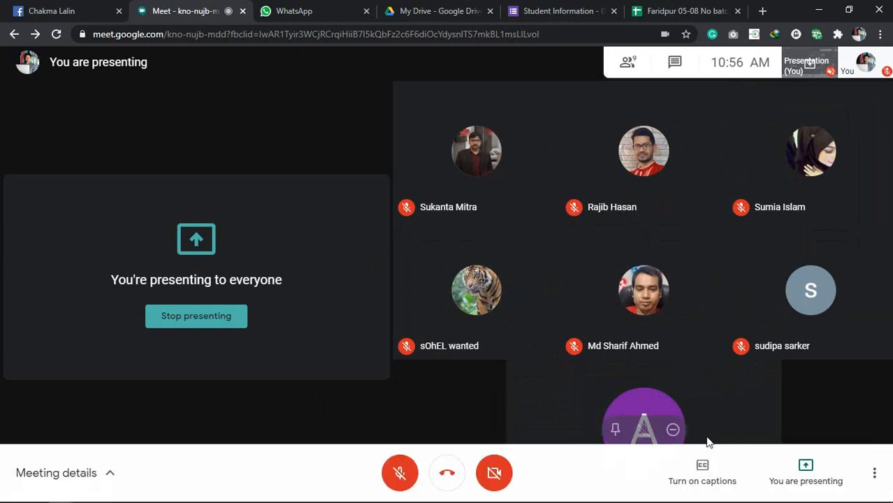
pyautogui.click(400, 473)
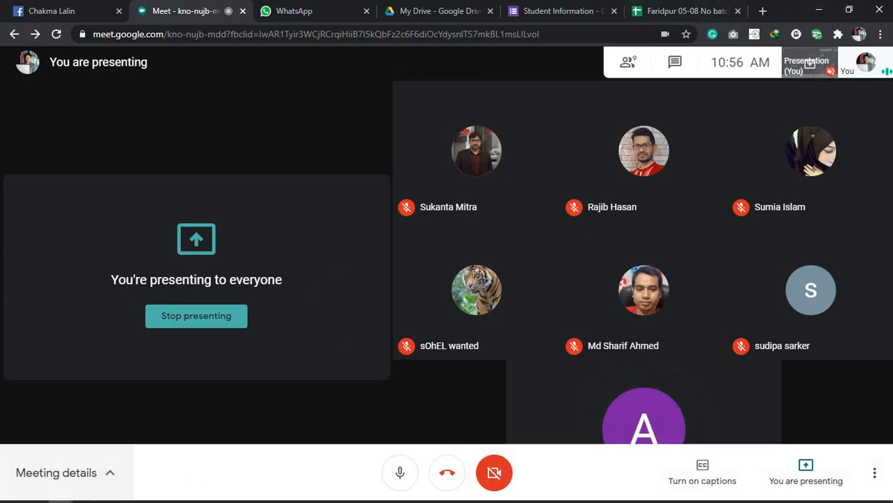
pyautogui.click(133, 494)
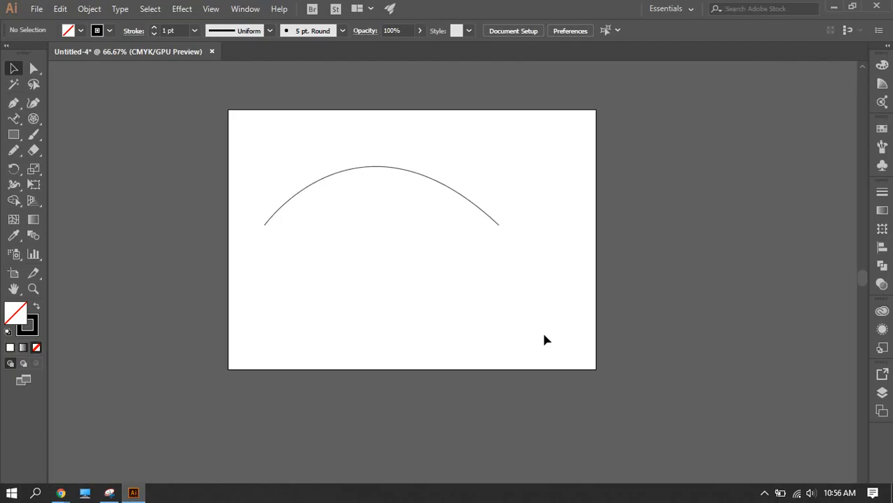
pyautogui.scroll(-6, 478, 202)
pyautogui.scroll(5, 471, 203)
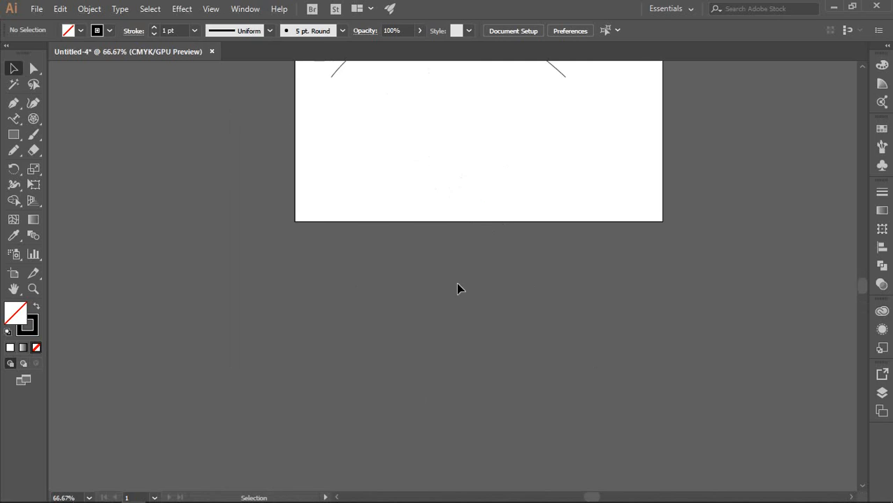
pyautogui.scroll(3, 457, 289)
pyautogui.scroll(-3, 449, 255)
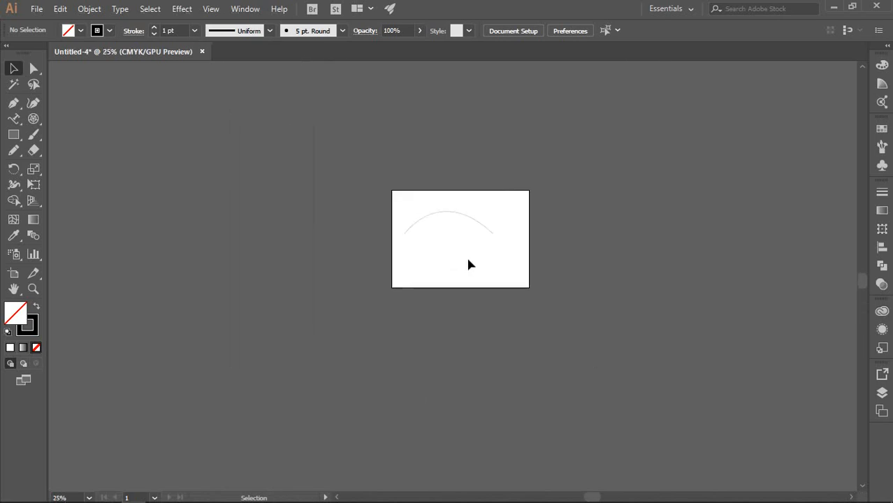
pyautogui.scroll(-4, 467, 259)
pyautogui.scroll(7, 465, 257)
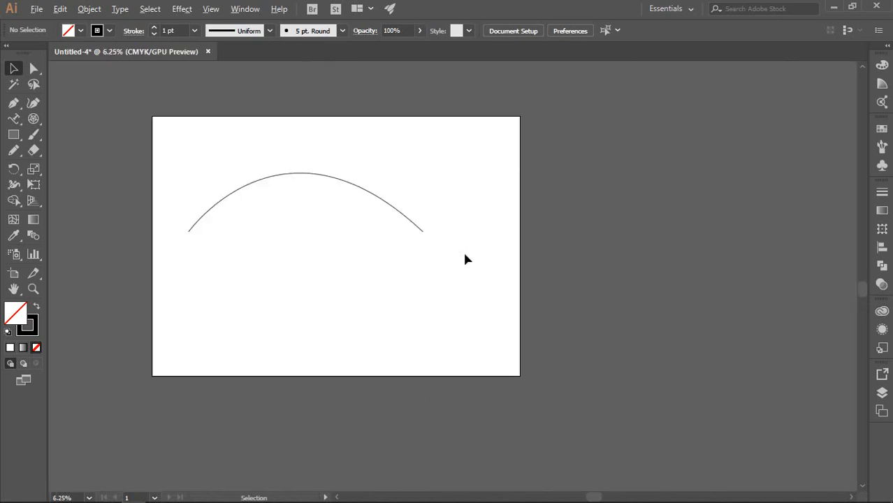
pyautogui.scroll(-1, 464, 254)
pyautogui.scroll(-2, 462, 252)
pyautogui.scroll(5, 402, 234)
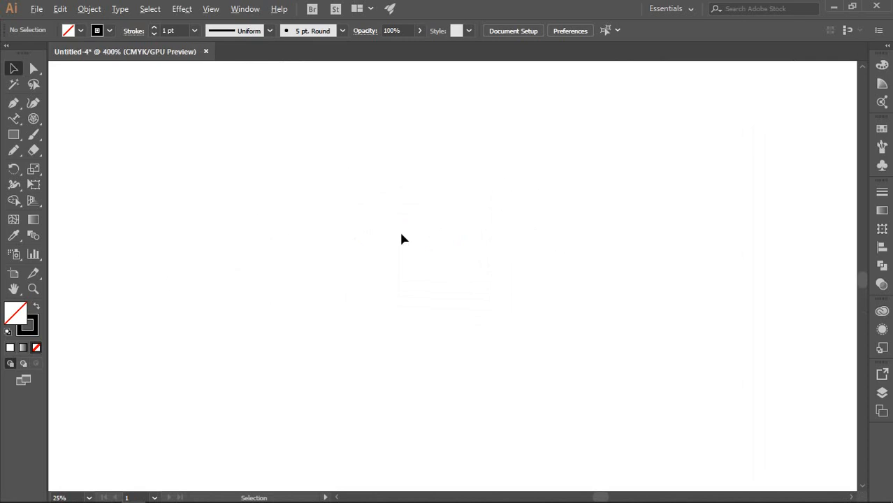
pyautogui.scroll(-3, 402, 231)
pyautogui.scroll(4, 400, 225)
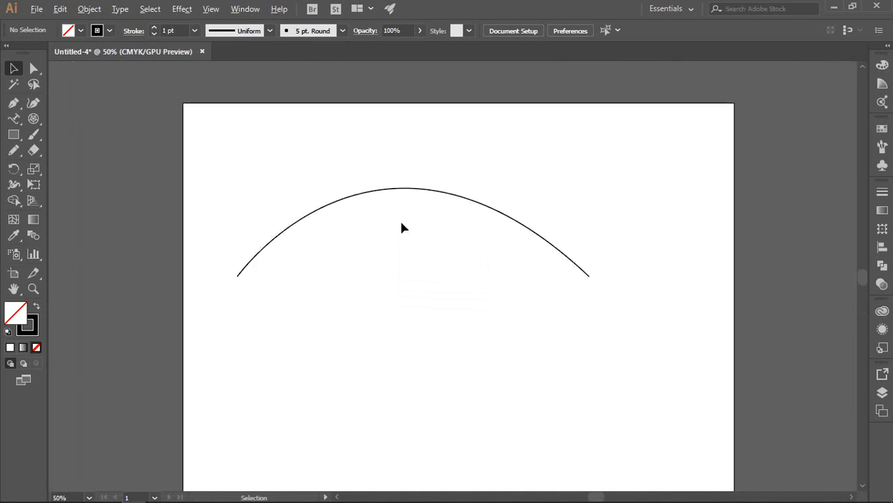
pyautogui.scroll(-1, 478, 270)
pyautogui.press('space')
pyautogui.moveTo(510, 250); pyautogui.dragTo(445, 232)
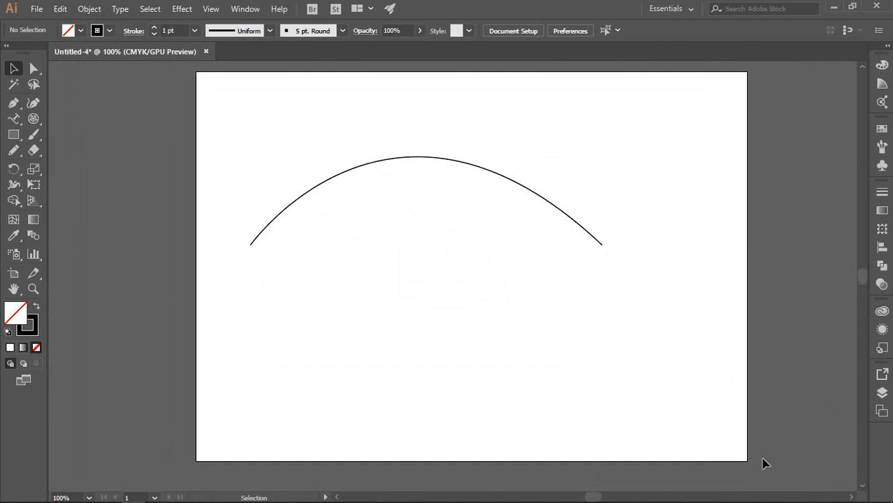
pyautogui.scroll(-2, 451, 311)
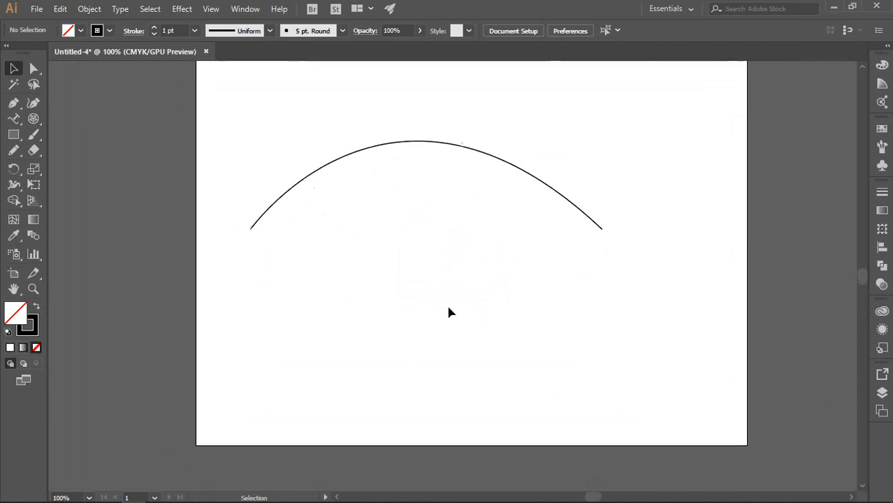
pyautogui.scroll(3, 444, 310)
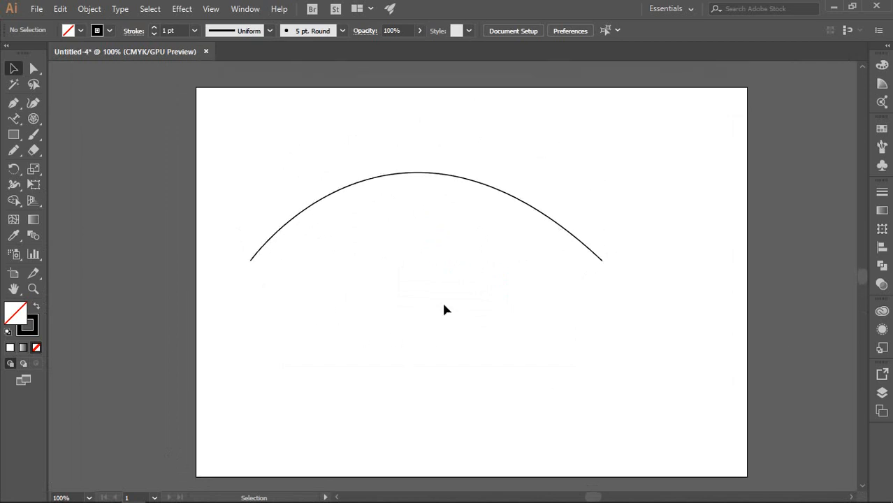
# - Delete the wide arc from the artboard
pyautogui.scroll(-1, 444, 309)
pyautogui.scroll(2, 443, 309)
pyautogui.scroll(-1, 442, 308)
pyautogui.scroll(-1, 439, 320)
pyautogui.moveTo(342, 128); pyautogui.dragTo(479, 231)
pyautogui.press('Delete')
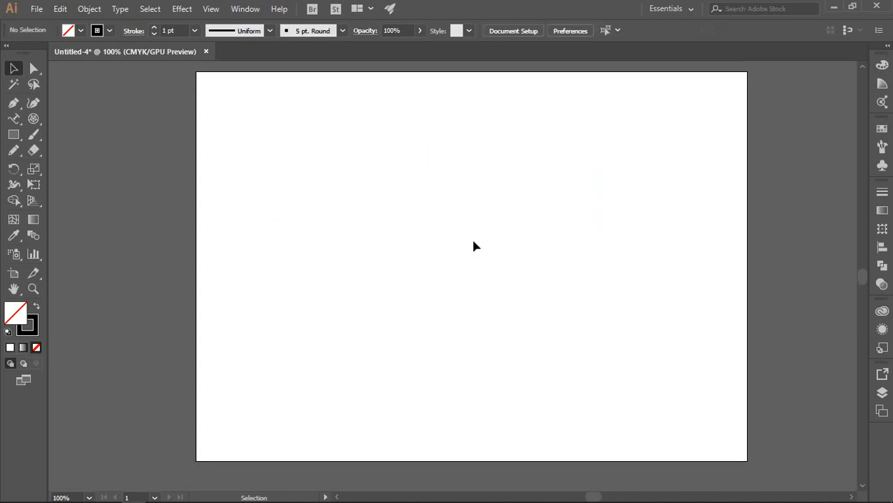
pyautogui.scroll(4, 437, 239)
pyautogui.scroll(-5, 439, 238)
pyautogui.scroll(4, 439, 240)
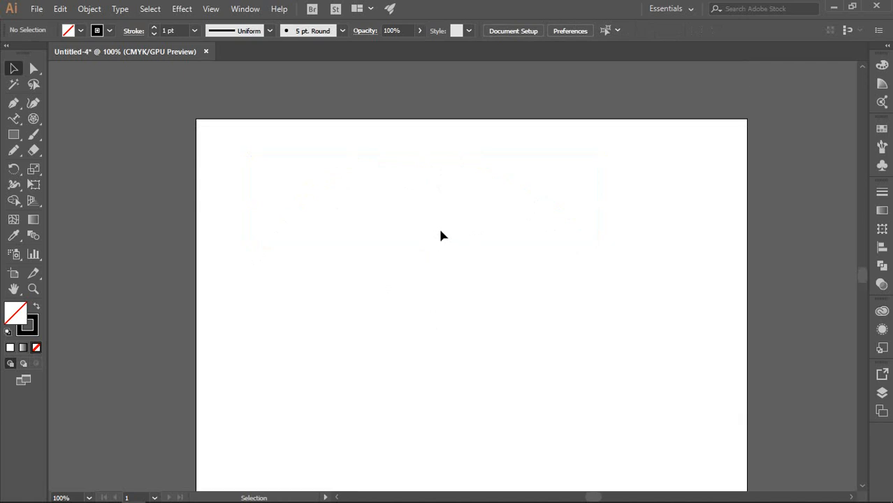
pyautogui.scroll(-2, 441, 236)
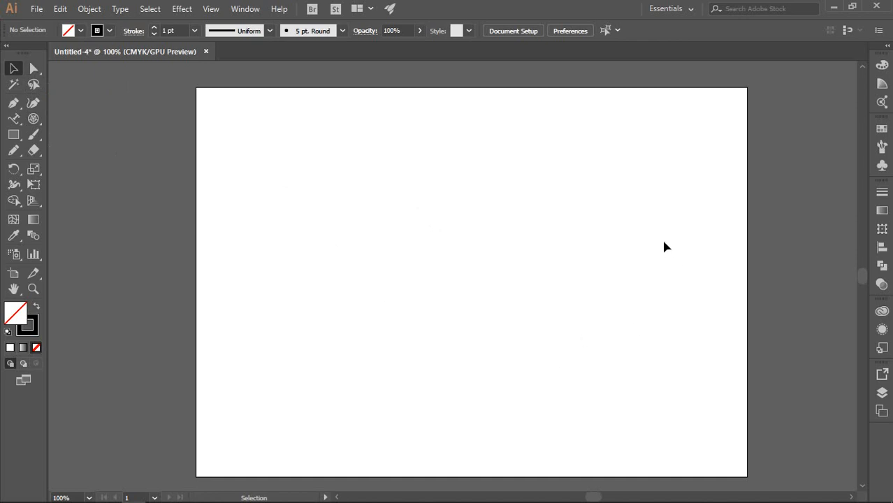
pyautogui.scroll(-4, 326, 279)
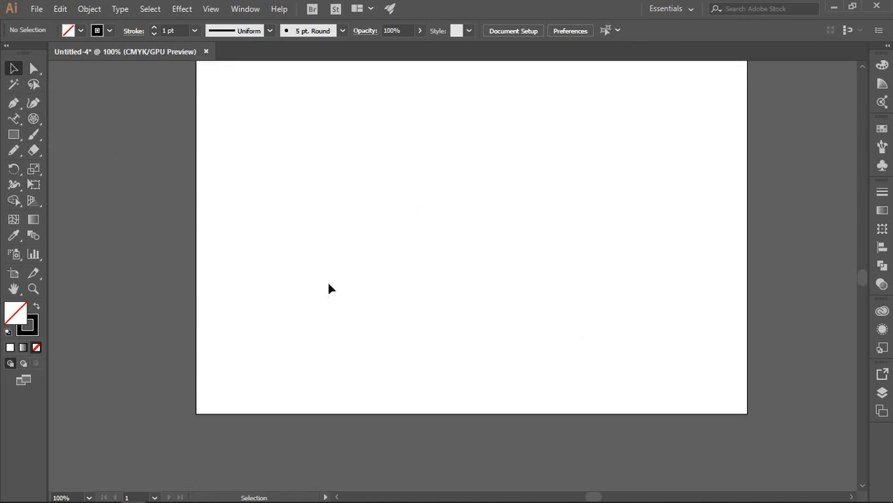
pyautogui.scroll(5, 313, 276)
# - Draw a closed, roughly circular path about 2.9 in wide and 3.15 in high with the Pen tool, using two smooth anchor points
pyautogui.click(26, 71)
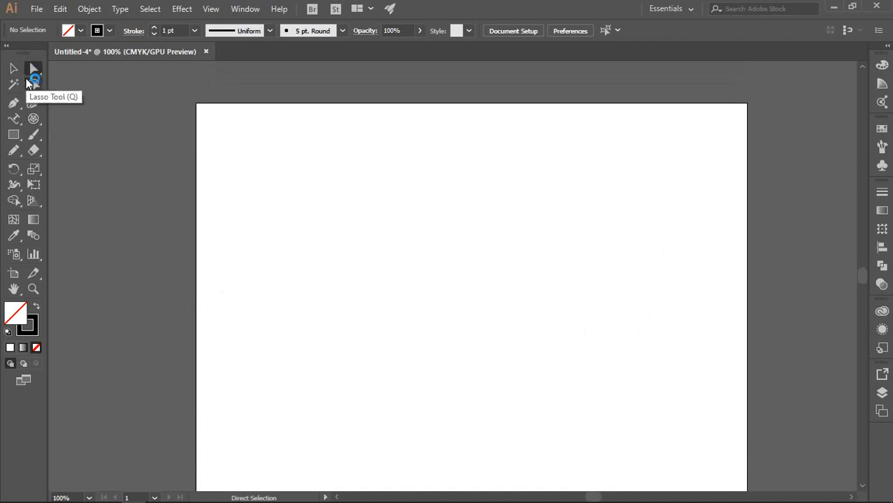
pyautogui.click(14, 103)
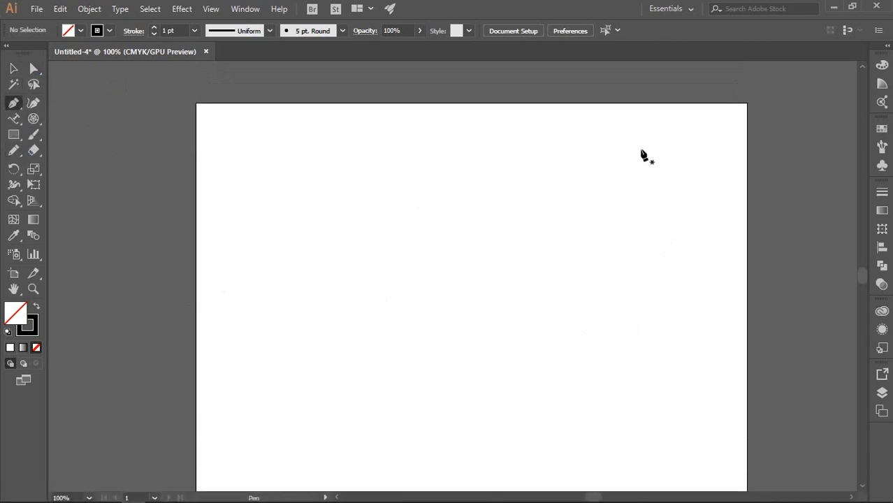
pyautogui.click(282, 245)
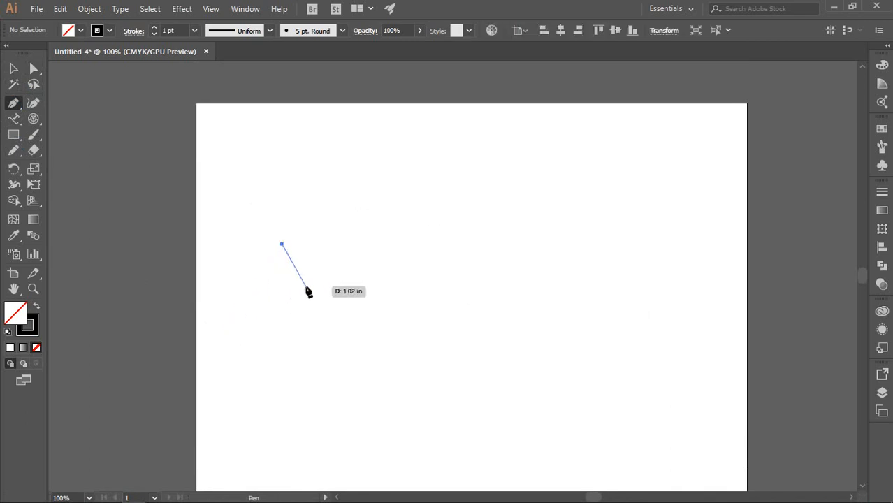
pyautogui.hotkey('ctrl', 'z')
pyautogui.moveTo(271, 258); pyautogui.dragTo(271, 166)
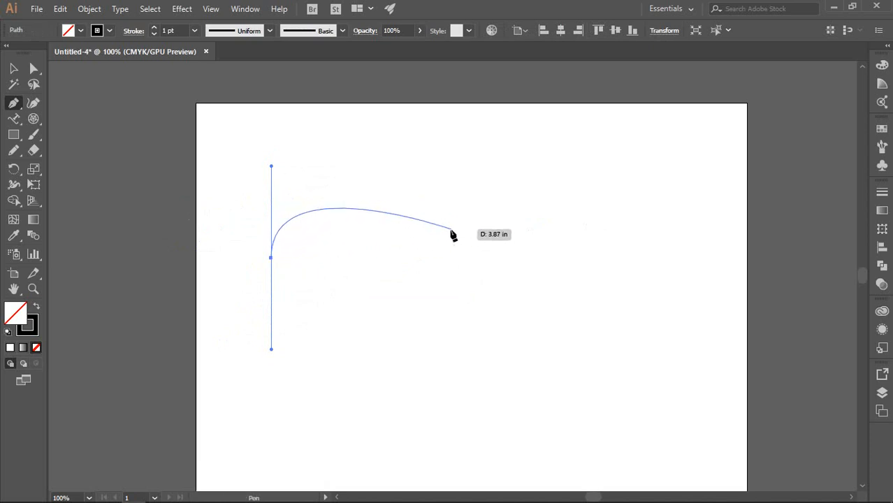
pyautogui.click(409, 258)
pyautogui.moveTo(409, 258); pyautogui.dragTo(424, 362)
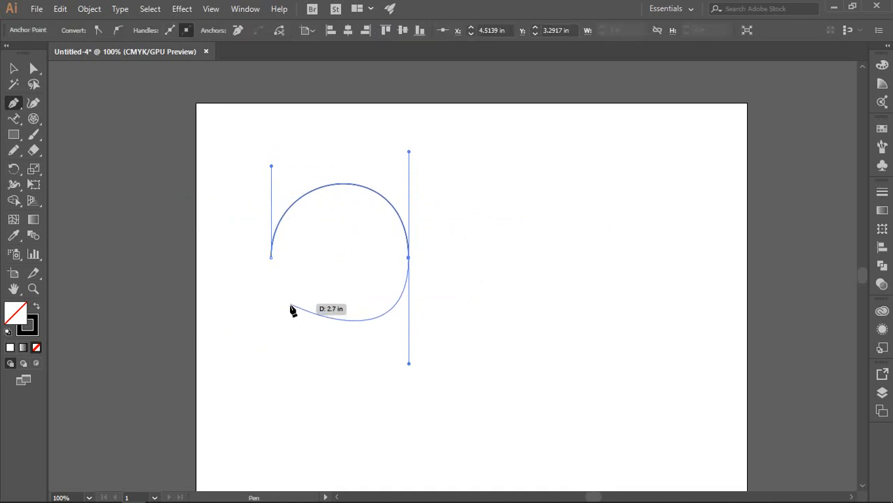
pyautogui.moveTo(271, 258); pyautogui.dragTo(271, 166)
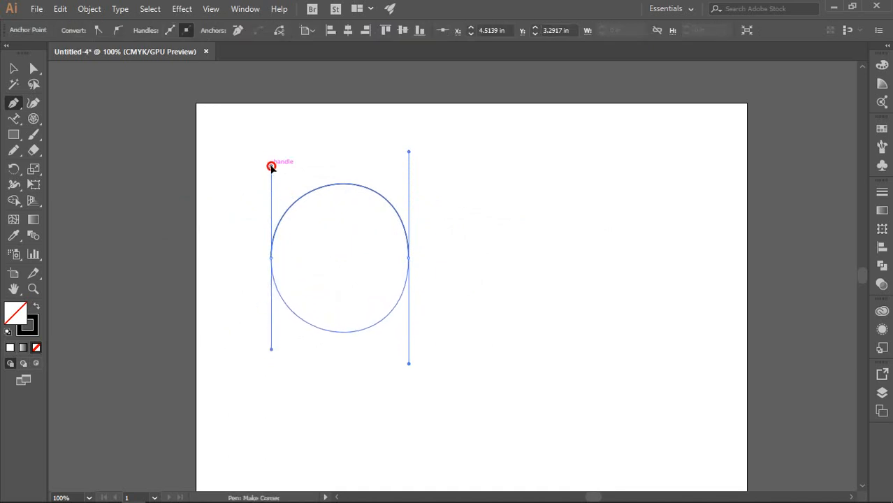
pyautogui.press('v')
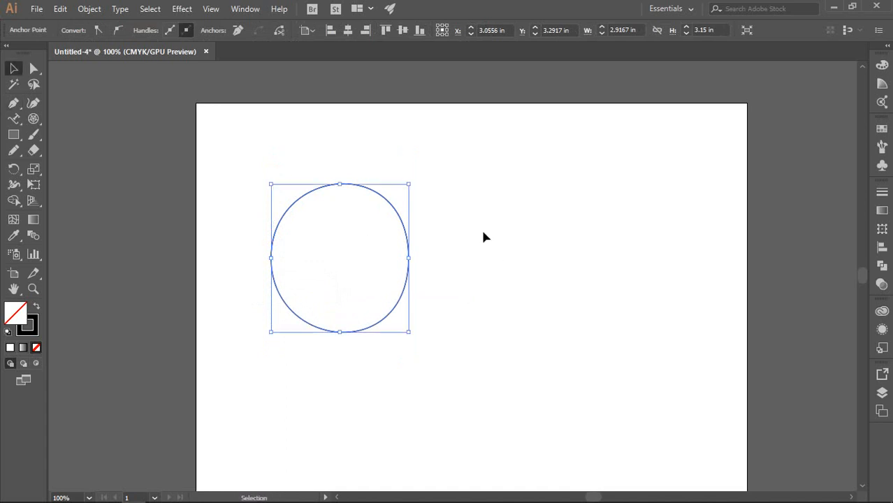
# - Delete the circular path from the artboard
pyautogui.click(465, 230)
pyautogui.moveTo(442, 199); pyautogui.dragTo(288, 330)
pyautogui.press('Delete')
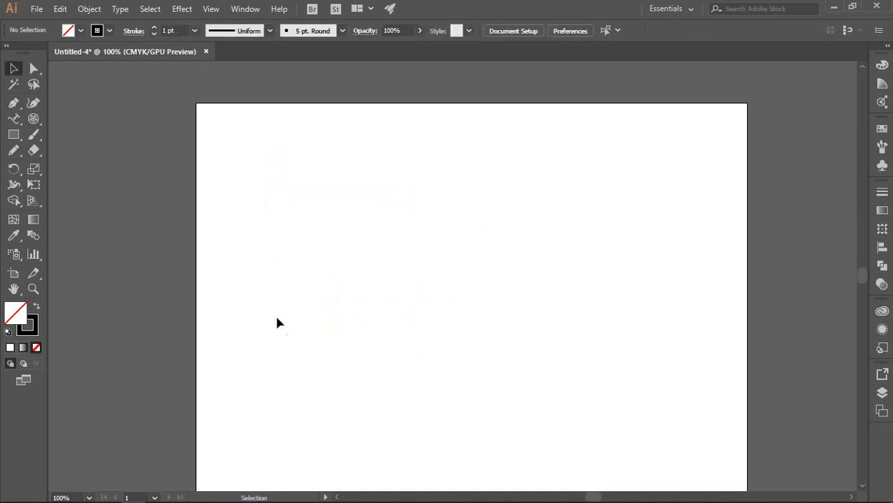
# - Draw an open, left-bulging curve about 2.7 in tall in the artboard's upper part with the Pen tool, leaving it deselected
pyautogui.scroll(-5, 462, 307)
pyautogui.scroll(3, 465, 301)
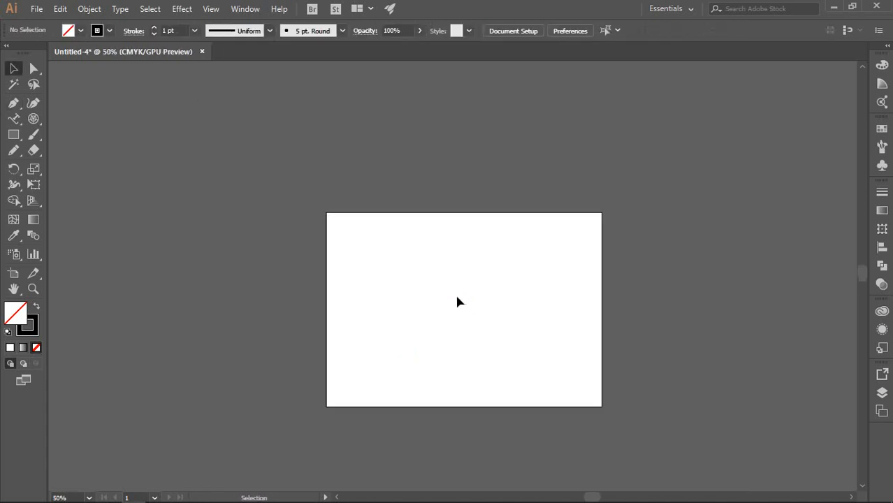
pyautogui.scroll(2, 433, 225)
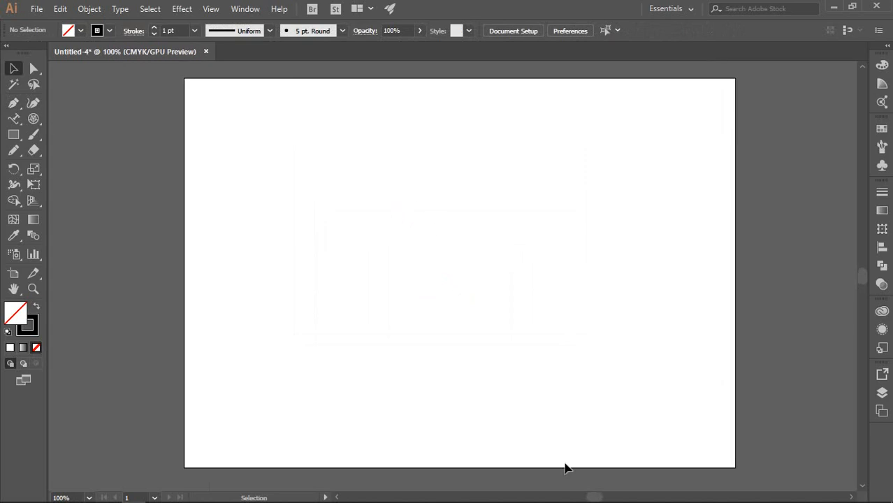
pyautogui.click(13, 102)
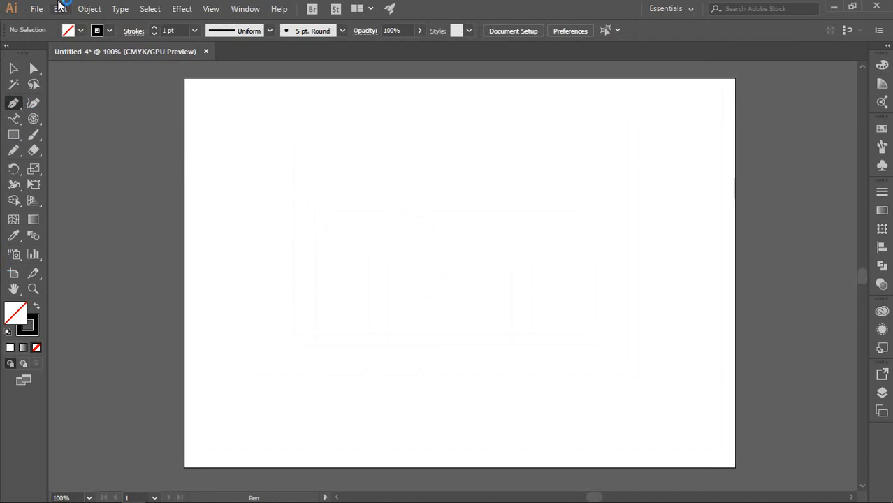
pyautogui.click(390, 106)
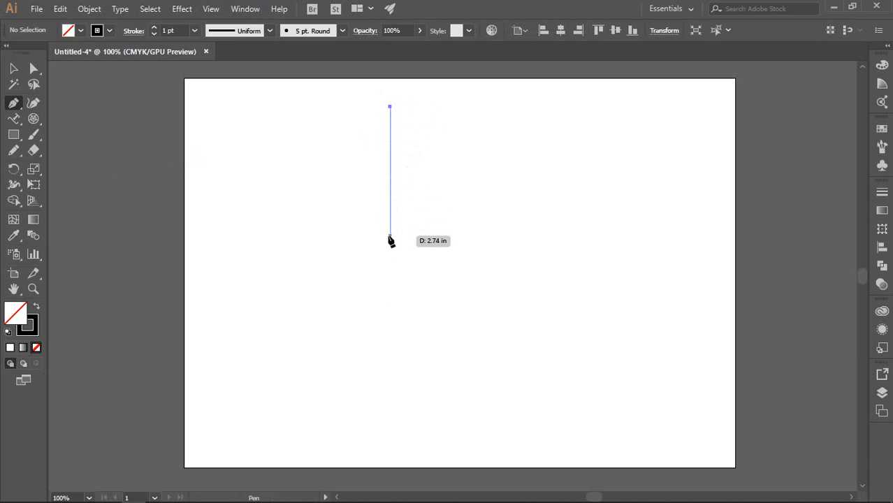
pyautogui.keyDown('shift'); pyautogui.click(389, 237); pyautogui.keyUp('shift')
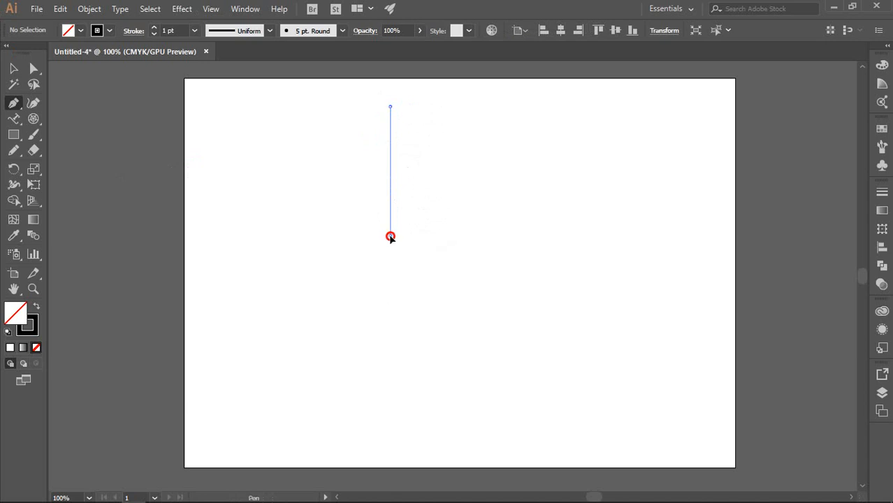
pyautogui.moveTo(389, 236); pyautogui.dragTo(450, 296)
pyautogui.moveTo(433, 276); pyautogui.dragTo(446, 293)
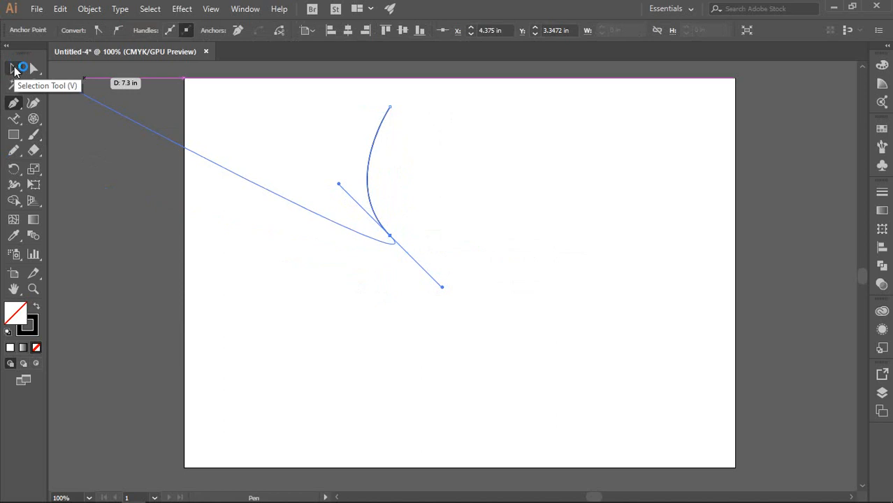
pyautogui.click(14, 70)
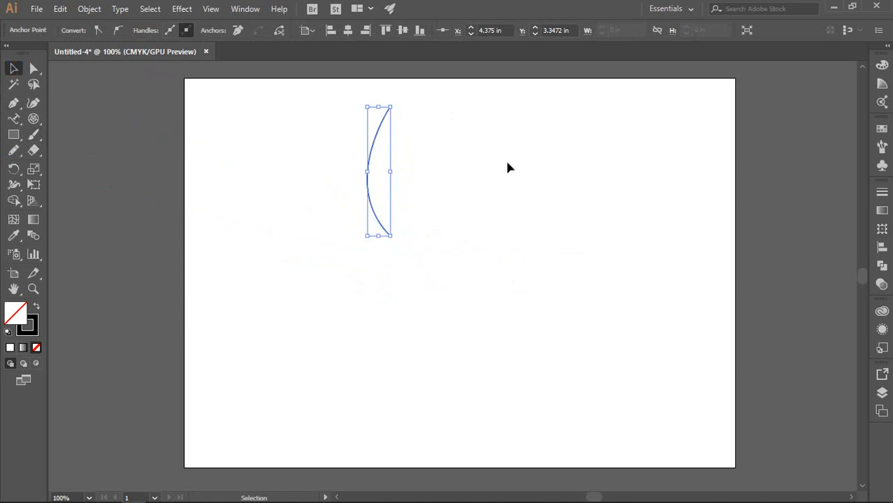
pyautogui.click(454, 158)
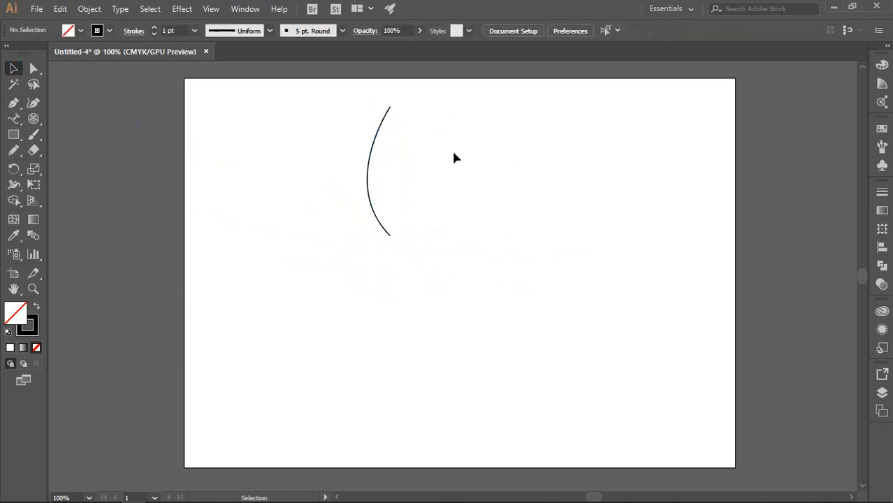
# - Move the curve off the artboard onto the empty canvas to its left, leaving it deselected
pyautogui.moveTo(309, 105); pyautogui.dragTo(412, 210)
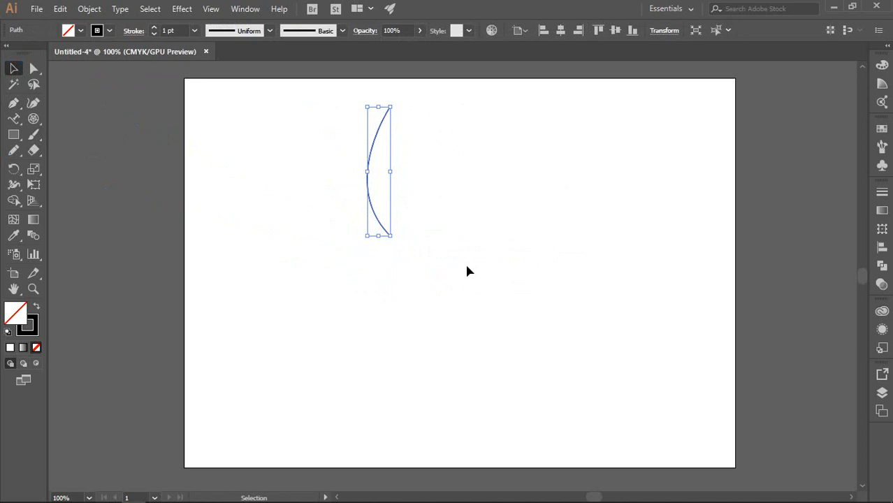
pyautogui.click(459, 175)
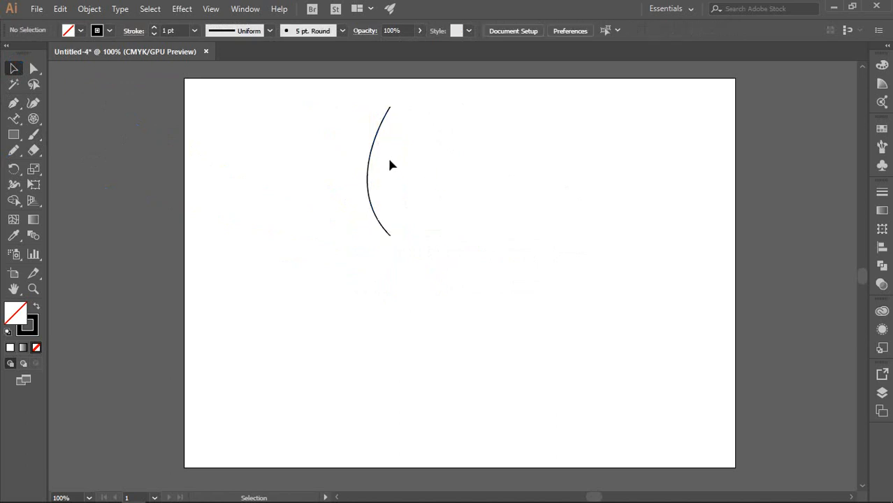
pyautogui.moveTo(372, 159); pyautogui.dragTo(131, 164)
pyautogui.click(181, 175)
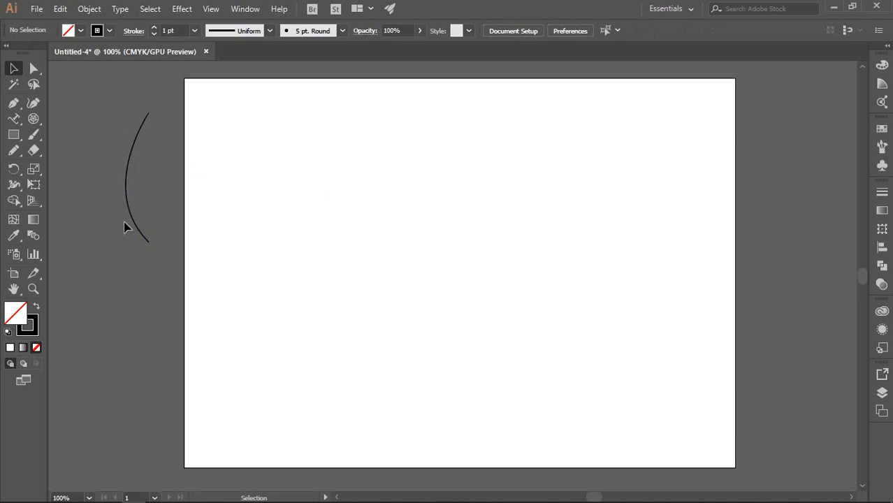
# - Fill the curve with pink (C 15.29, M 100, Y 27.45, K 0.39) and move it onto the artboard, slightly left of centre
pyautogui.click(126, 179)
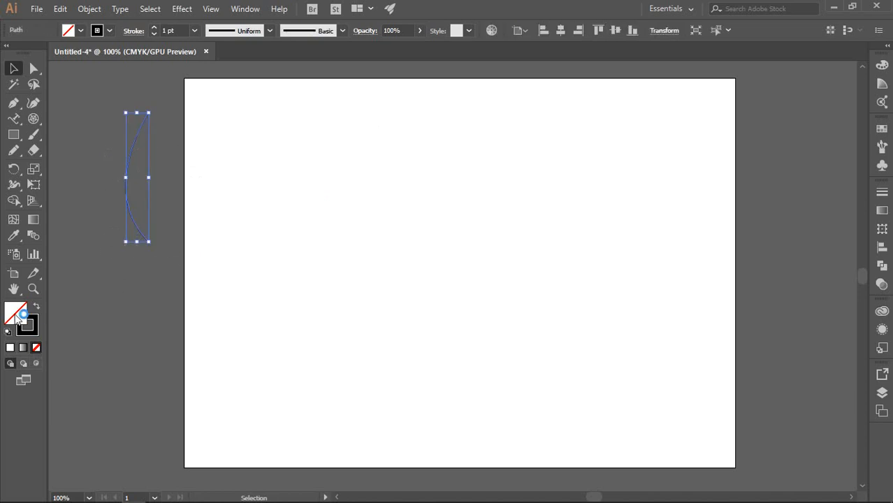
pyautogui.click(167, 273)
pyautogui.moveTo(96, 128); pyautogui.dragTo(187, 266)
pyautogui.click(882, 64)
pyautogui.click(771, 144)
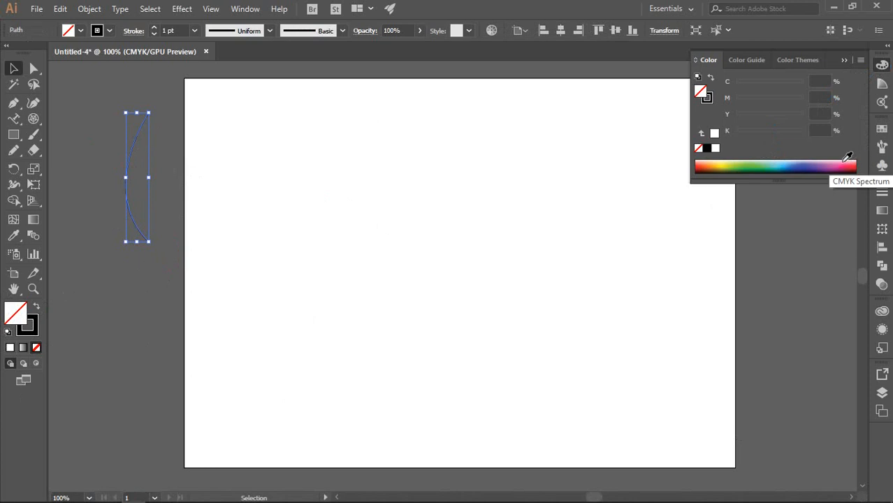
pyautogui.click(847, 163)
pyautogui.click(549, 250)
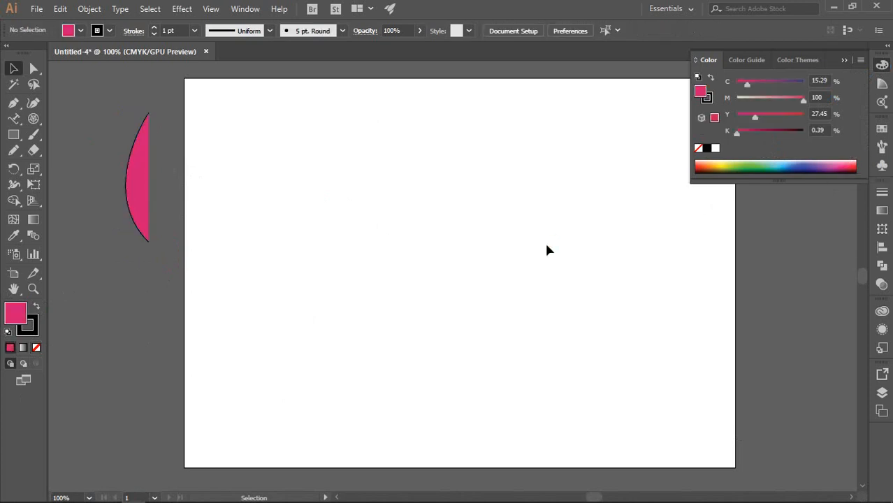
pyautogui.moveTo(138, 195); pyautogui.dragTo(398, 226)
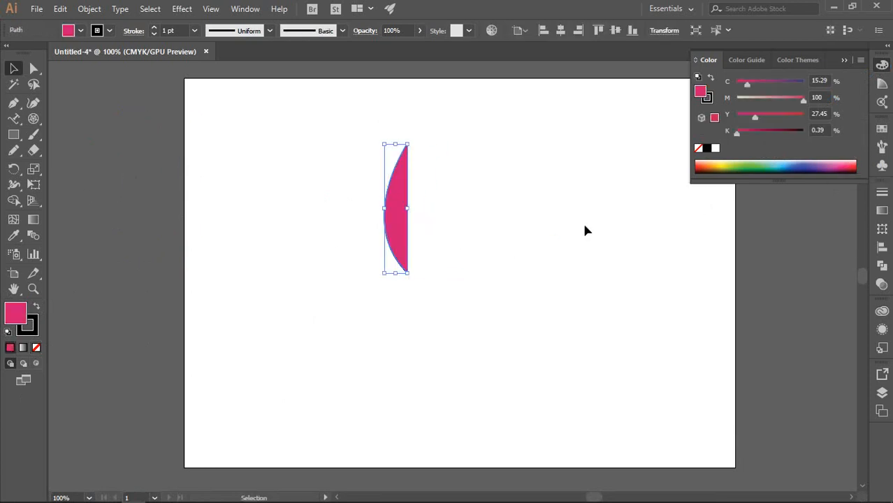
# - Change the pink curve's fill by setting both cyan and yellow to 0%, and leave the curve deselected
pyautogui.click(601, 238)
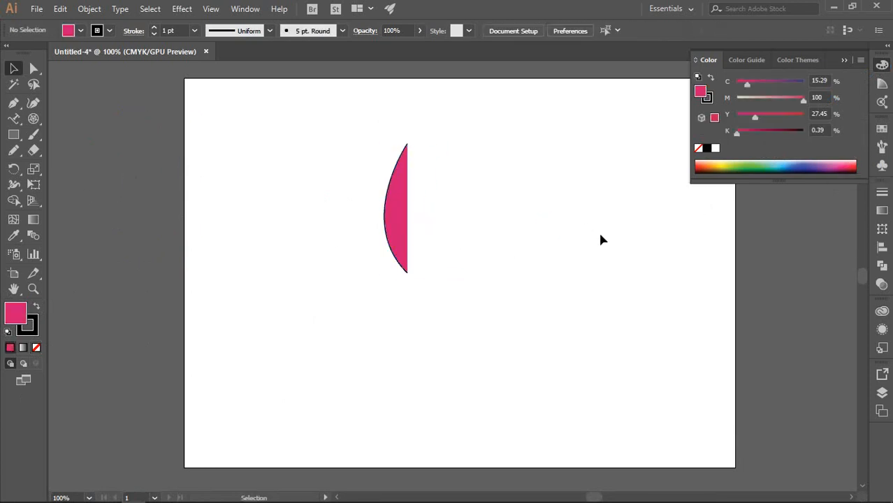
pyautogui.click(397, 200)
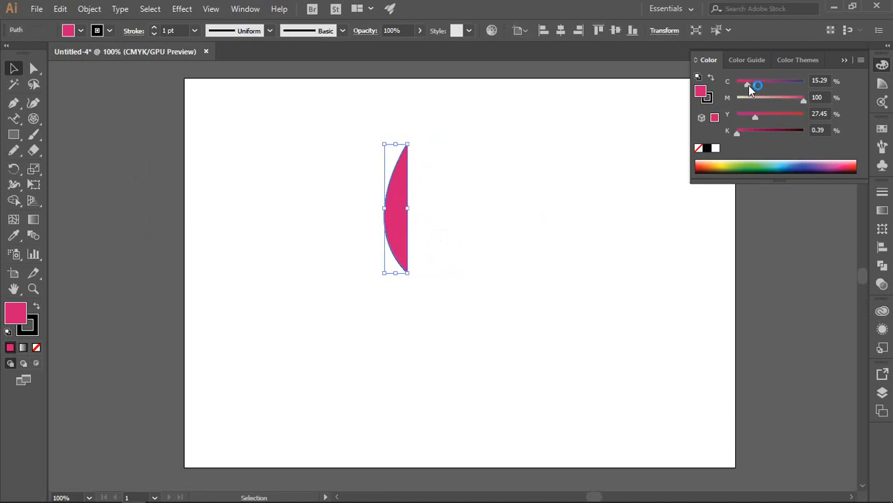
pyautogui.moveTo(753, 84); pyautogui.dragTo(652, 92)
pyautogui.moveTo(755, 116); pyautogui.dragTo(737, 116)
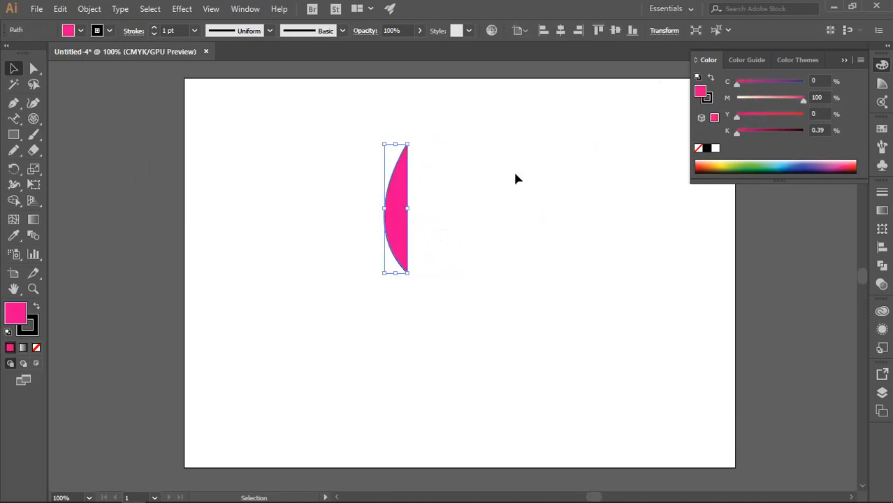
pyautogui.click(515, 177)
# - Select the pink curve, remove its black stroke so only the fill is left, and deselect it
pyautogui.click(397, 198)
pyautogui.hotkey('ctrl', '+')
pyautogui.hotkey('ctrl', '+')
pyautogui.hotkey('ctrl', '+')
pyautogui.hotkey('ctrl', '+')
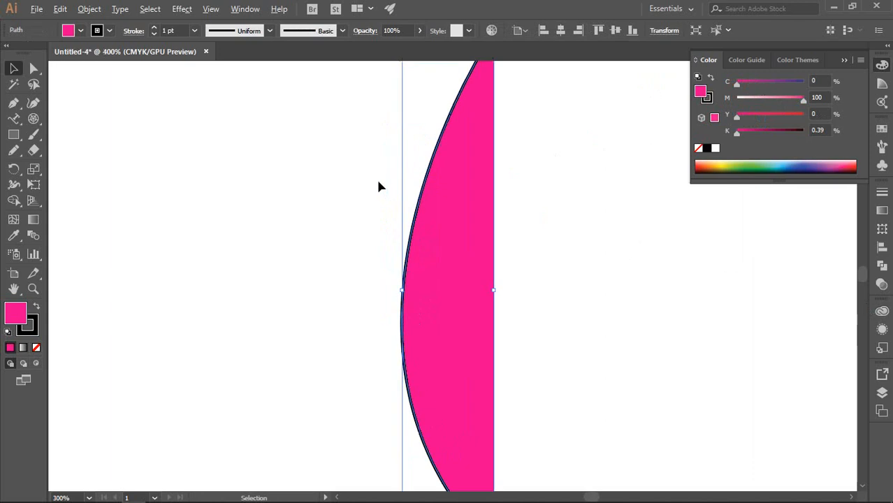
pyautogui.scroll(1, 437, 193)
pyautogui.scroll(-5, 435, 192)
pyautogui.scroll(2, 430, 202)
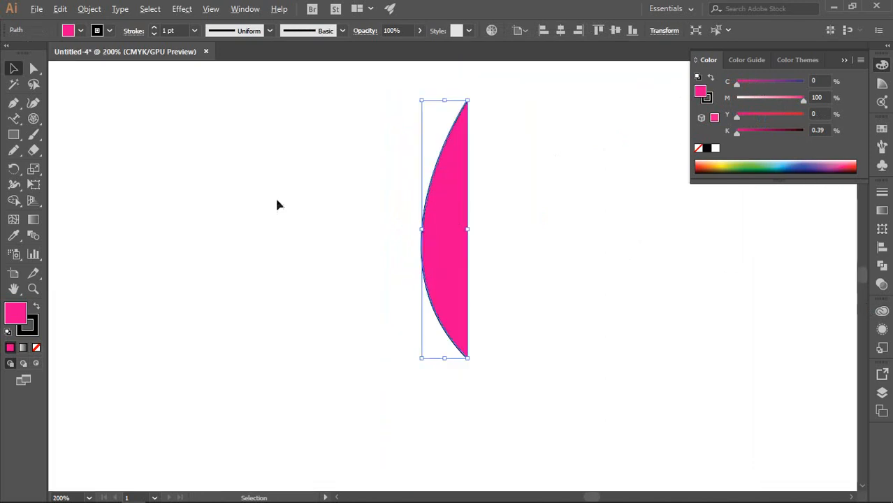
pyautogui.click(31, 326)
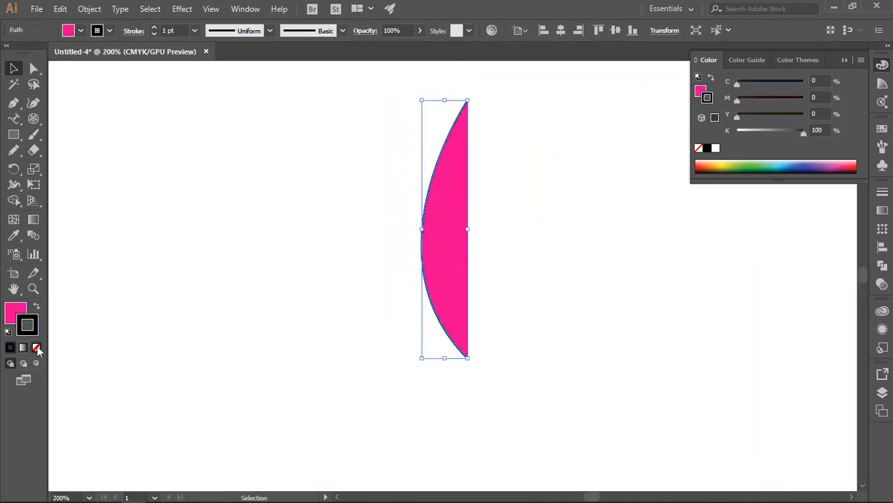
pyautogui.click(37, 348)
pyautogui.click(118, 298)
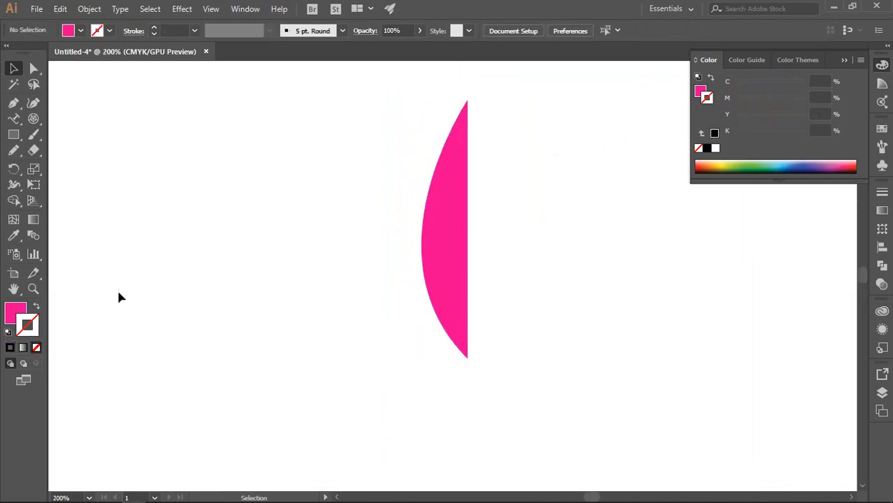
# - Select the pink curve, give it a black stroke again and deselect it
pyautogui.click(13, 315)
pyautogui.moveTo(545, 234); pyautogui.dragTo(444, 213)
pyautogui.scroll(-1, 394, 207)
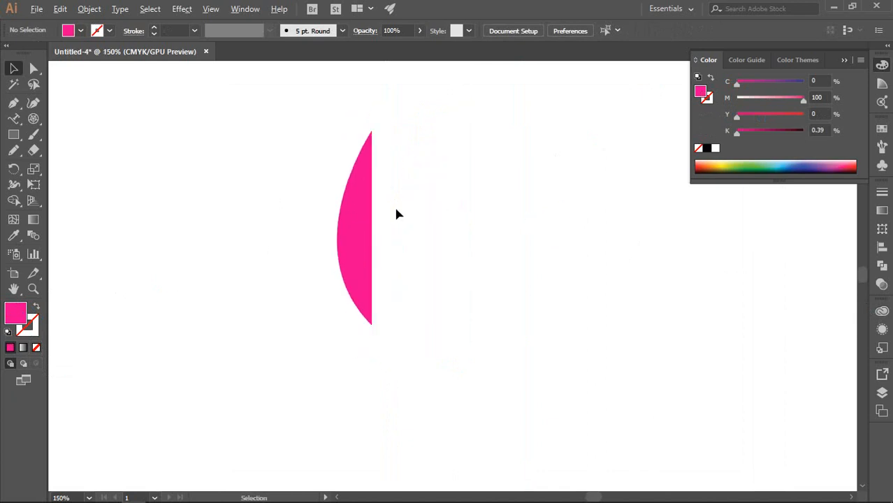
pyautogui.click(344, 199)
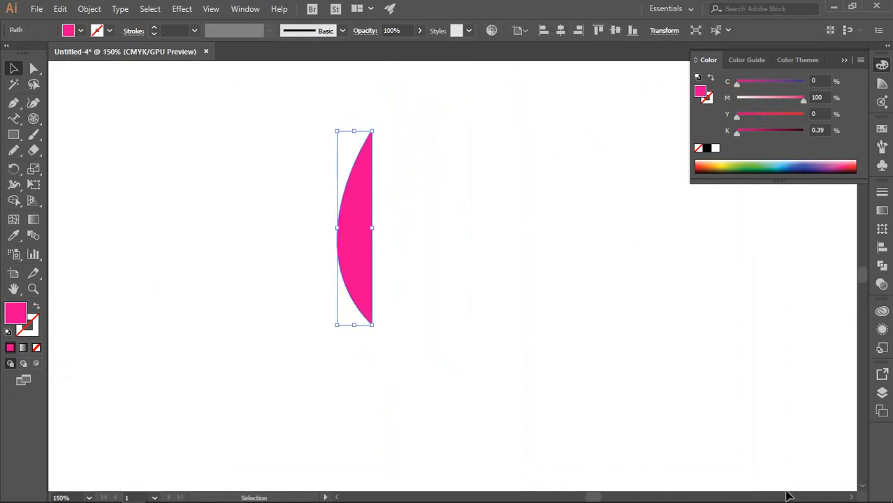
pyautogui.click(31, 331)
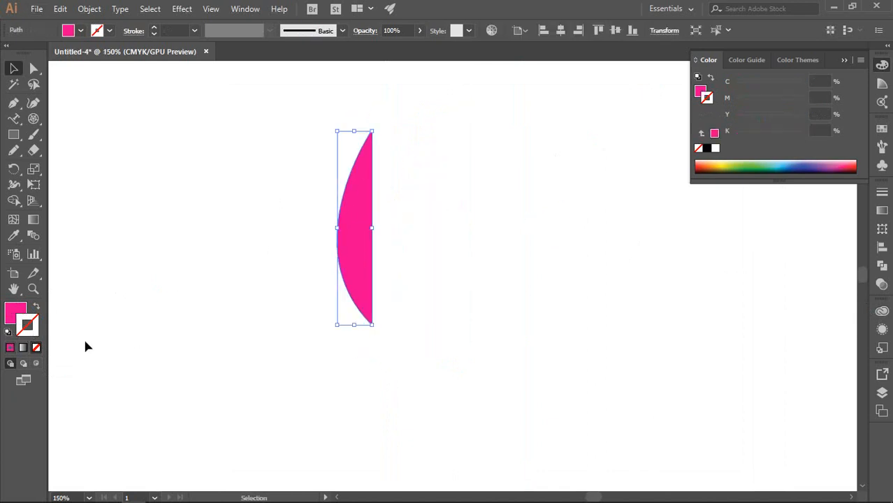
pyautogui.click(707, 153)
pyautogui.click(503, 160)
# - Examine the upper tip and straight edge of the pink shape closely to see where the stroke follows the path
pyautogui.scroll(5, 372, 147)
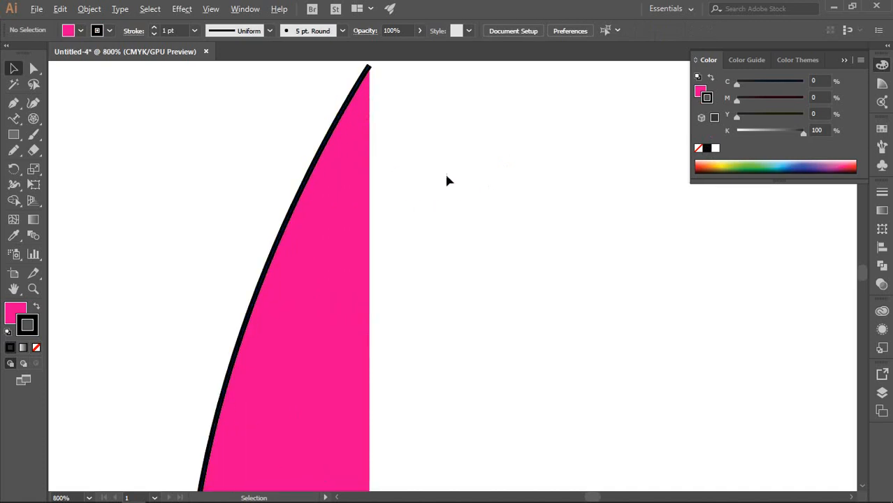
pyautogui.scroll(-3, 445, 172)
pyautogui.scroll(4, 411, 143)
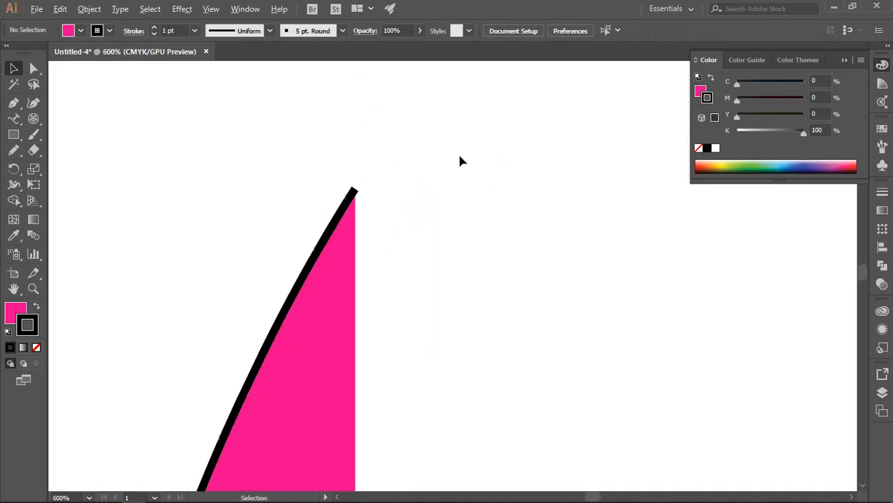
pyautogui.scroll(3, 346, 224)
pyautogui.scroll(-1, 358, 197)
pyautogui.click(355, 238)
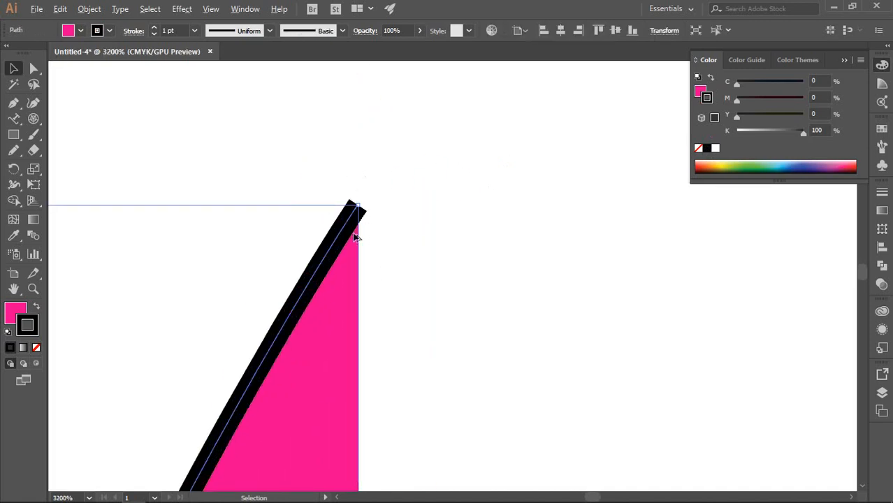
pyautogui.scroll(1, 355, 237)
pyautogui.scroll(-10, 364, 156)
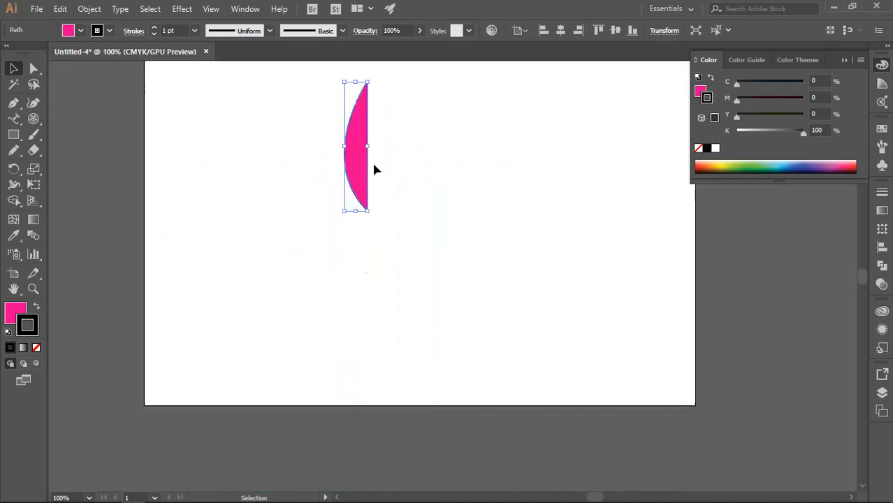
pyautogui.scroll(6, 372, 168)
pyautogui.scroll(-4, 395, 317)
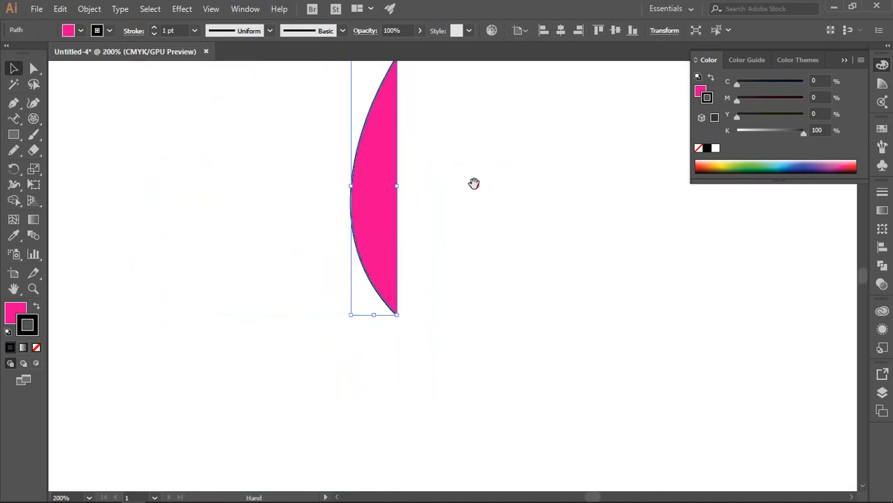
pyautogui.moveTo(474, 183); pyautogui.dragTo(452, 224)
pyautogui.click(451, 224)
pyautogui.moveTo(265, 132); pyautogui.dragTo(448, 275)
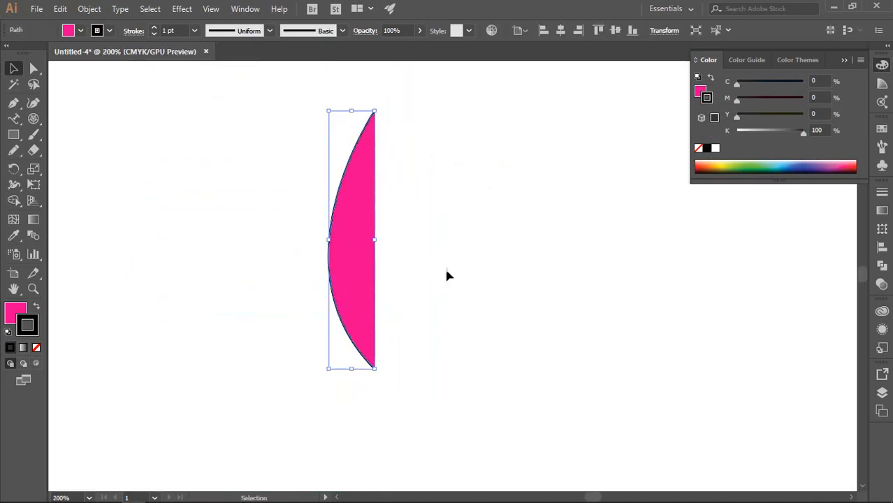
pyautogui.click(464, 224)
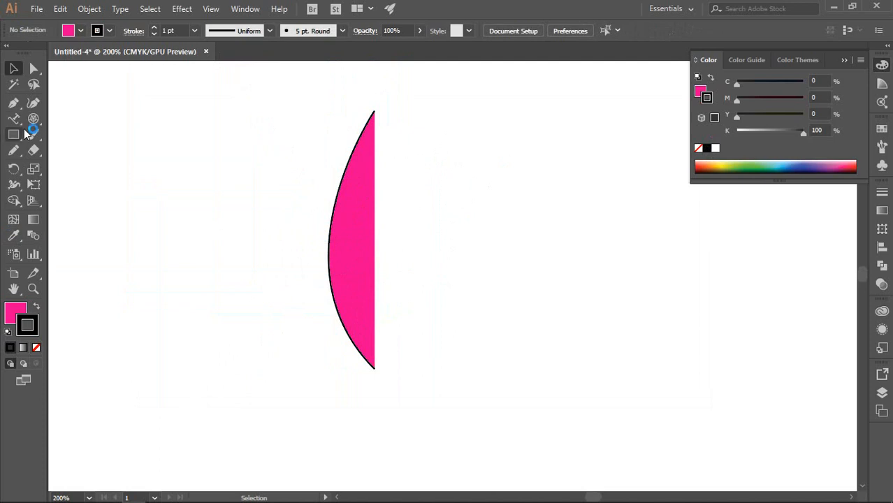
# - Draw a second left-bulging curve about 2 in tall to the right of the pink one with the Pen tool, and delete it
pyautogui.click(12, 105)
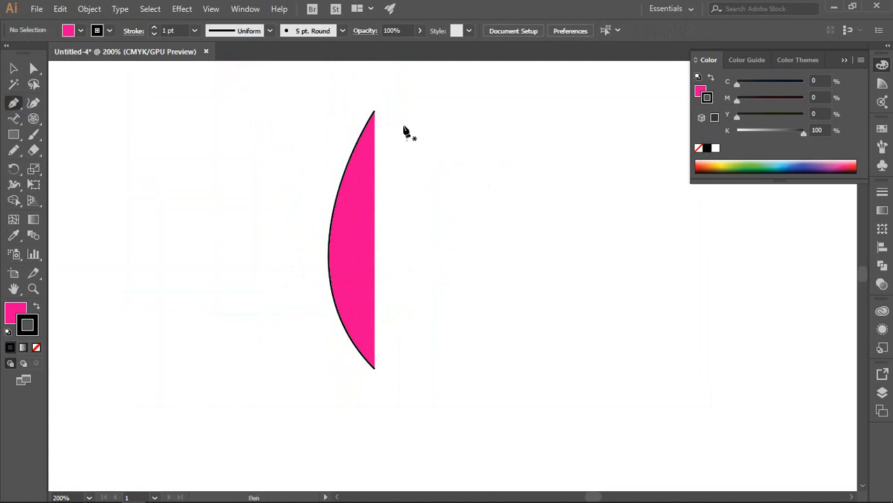
pyautogui.click(12, 70)
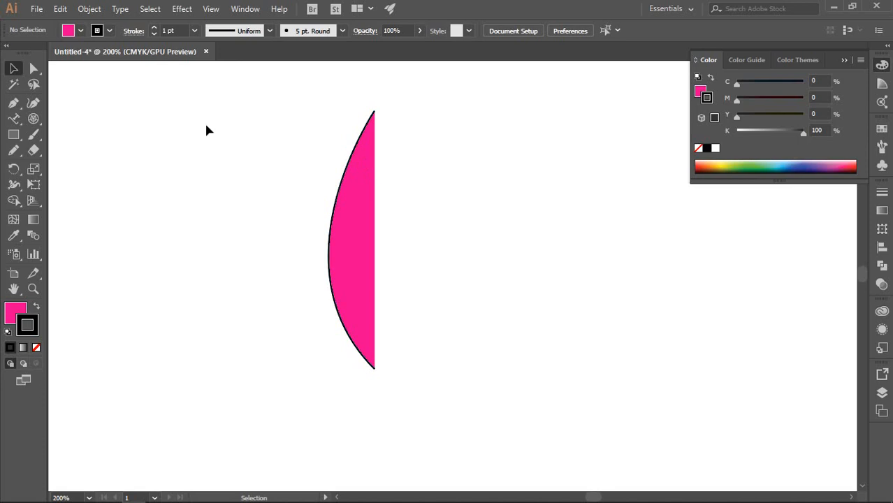
pyautogui.click(14, 104)
pyautogui.click(475, 111)
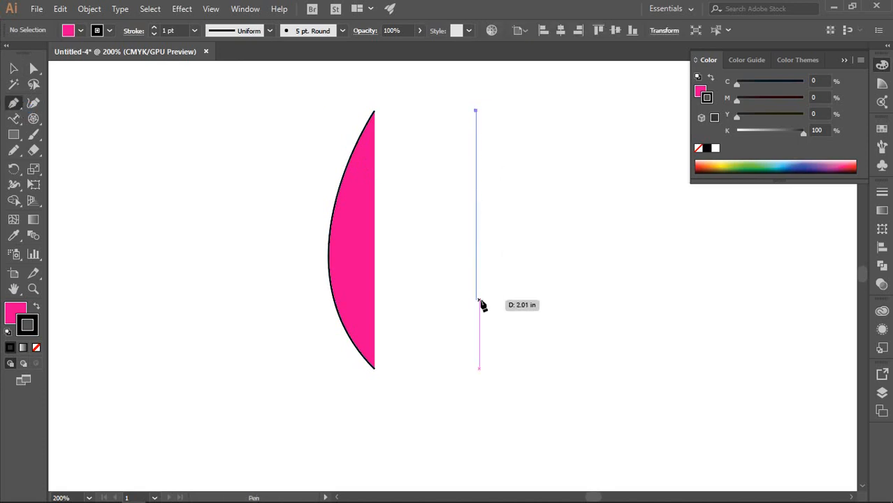
pyautogui.moveTo(475, 298); pyautogui.dragTo(554, 373)
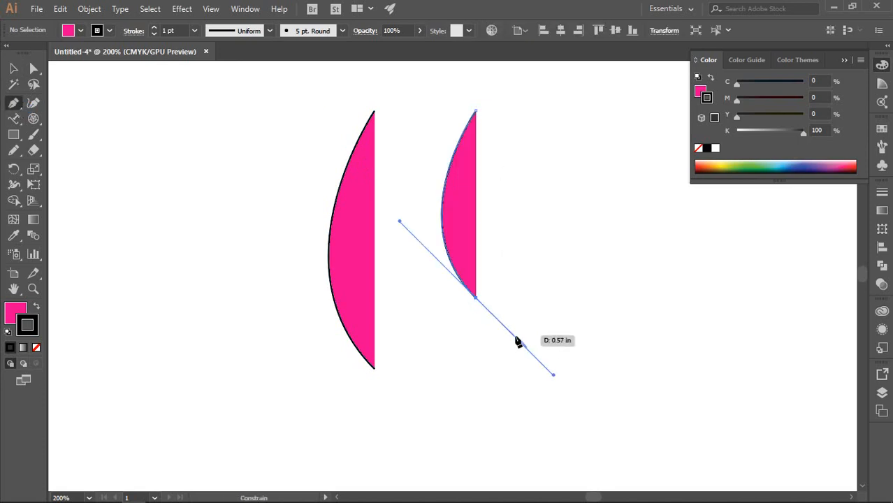
pyautogui.press('v')
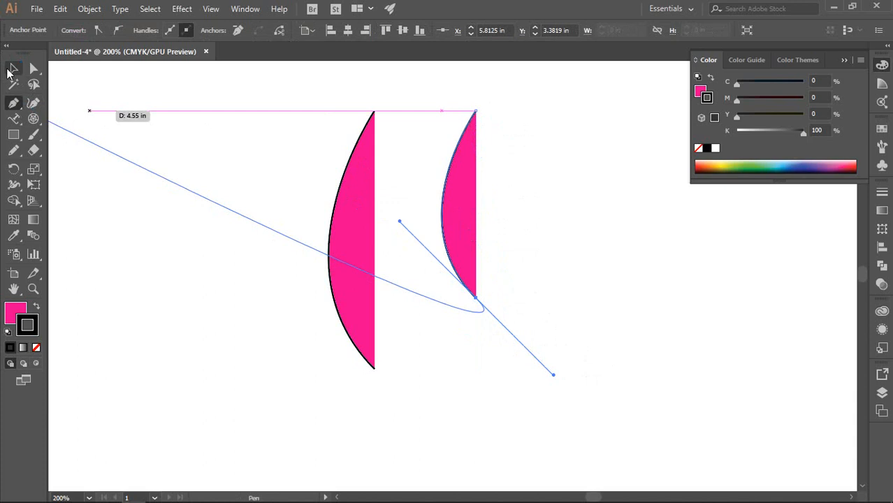
pyautogui.press('Delete')
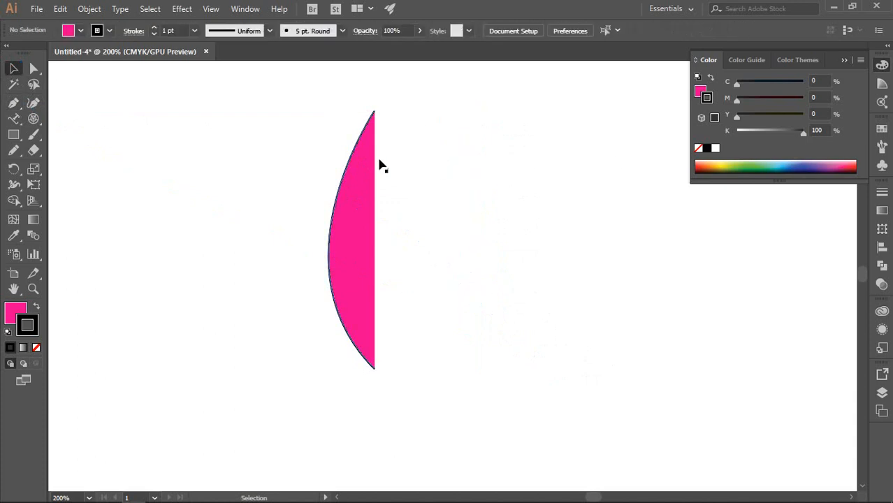
# - Select the pink curve and mirror it with the Reflect tool across the vertical line through its upper and lower anchor points
pyautogui.click(369, 181)
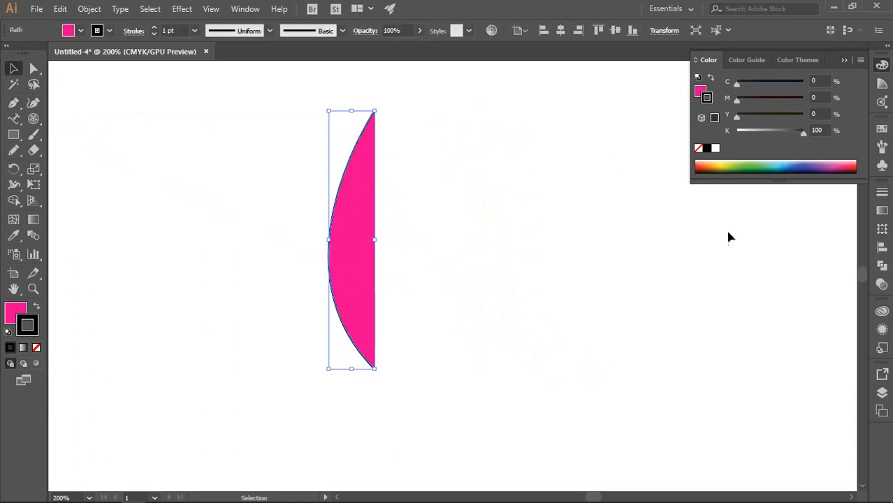
pyautogui.scroll(1, 420, 154)
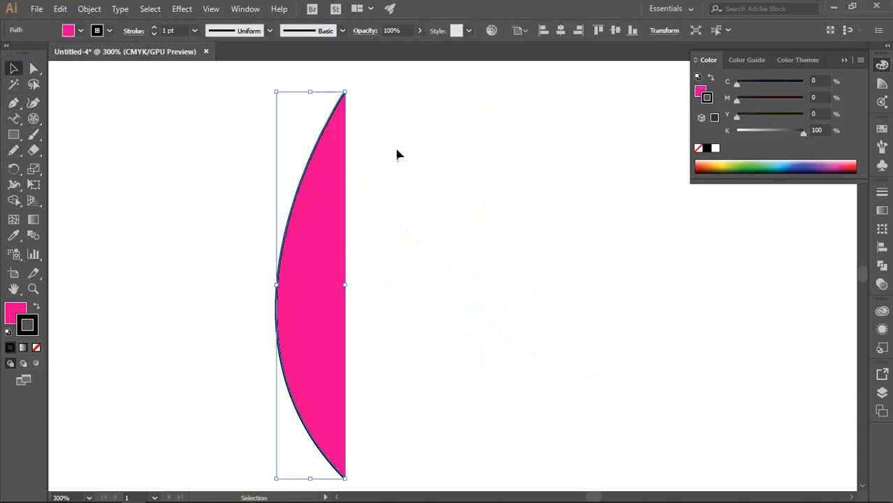
pyautogui.scroll(-2, 400, 182)
pyautogui.scroll(2, 391, 196)
pyautogui.scroll(-1, 360, 179)
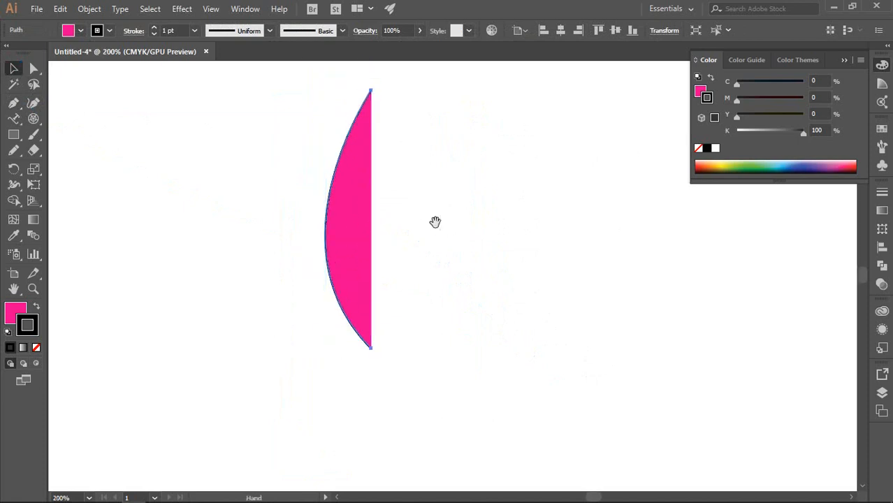
pyautogui.moveTo(435, 221); pyautogui.dragTo(438, 236)
pyautogui.scroll(1, 416, 220)
pyautogui.moveTo(411, 208); pyautogui.dragTo(413, 243)
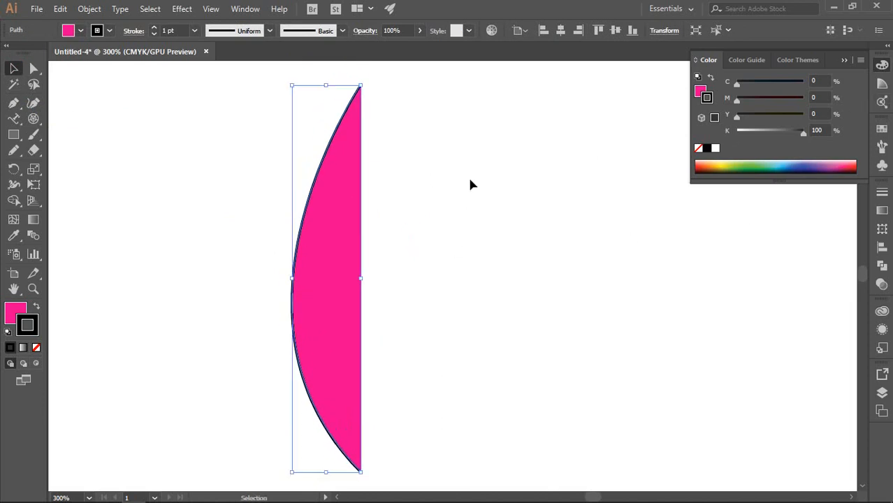
pyautogui.click(13, 169)
pyautogui.click(72, 185)
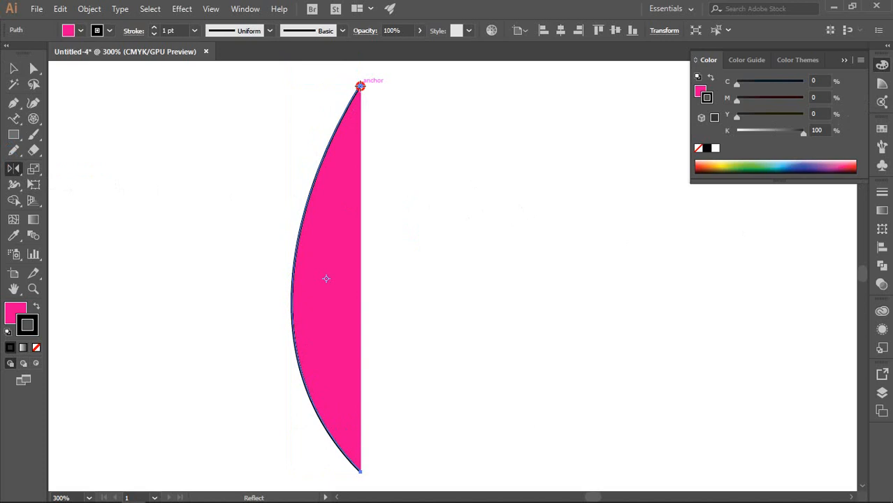
pyautogui.scroll(-2, 411, 252)
pyautogui.scroll(1, 351, 429)
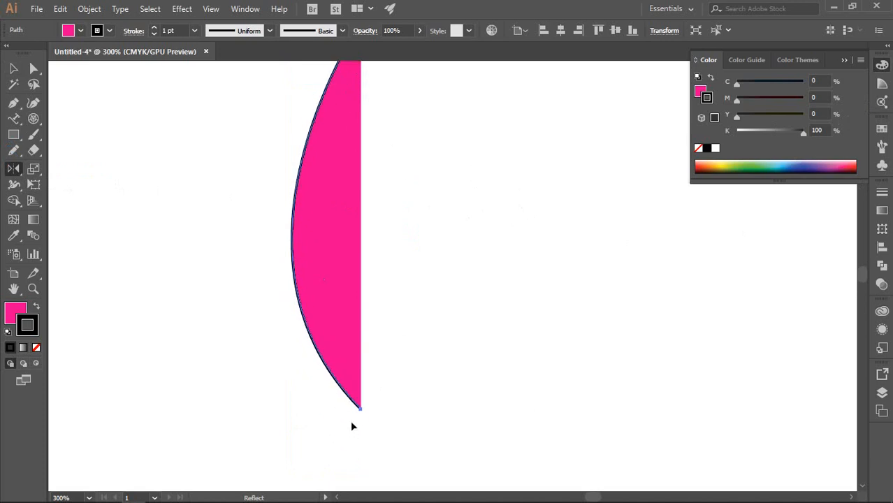
pyautogui.click(362, 410)
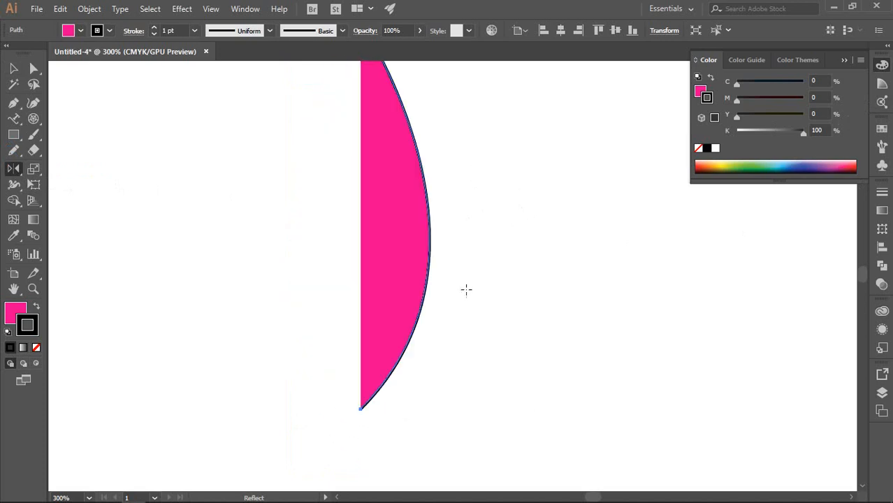
pyautogui.scroll(2, 465, 289)
pyautogui.press('v')
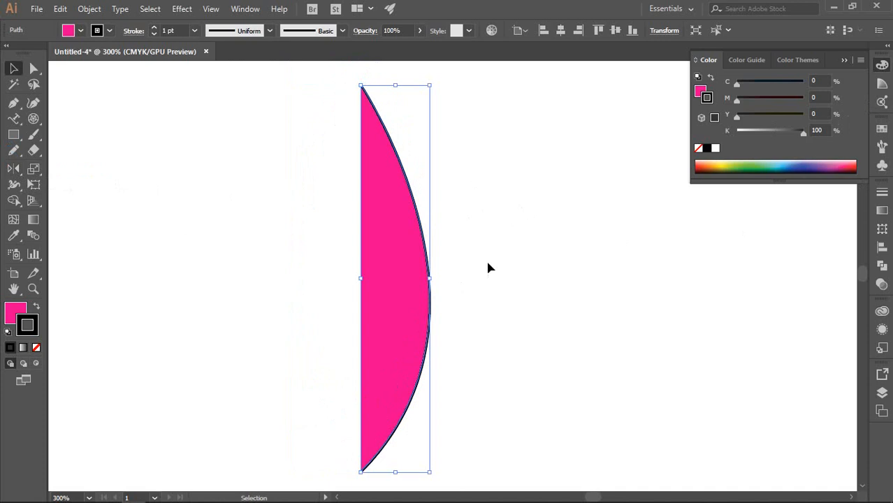
# - Undo the reflection of the pink curve
pyautogui.click(489, 267)
pyautogui.hotkey('ctrl', 'z')
pyautogui.hotkey('ctrl', 'z')
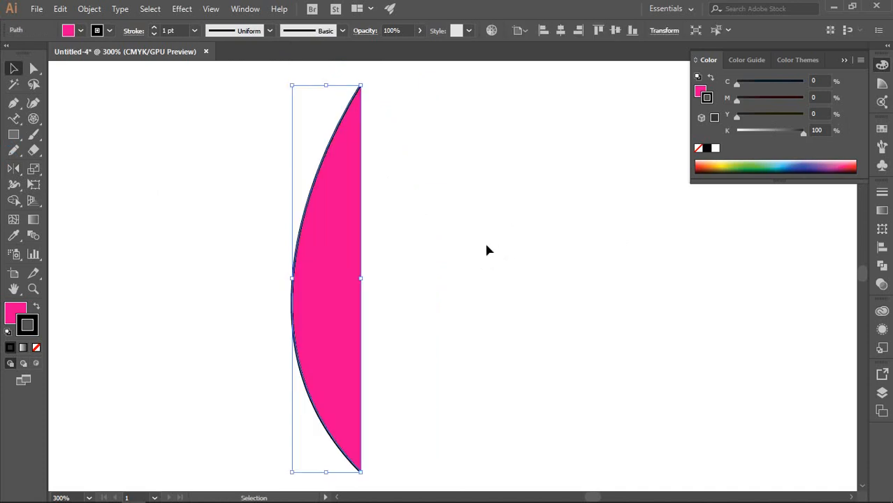
# - Reflect the curve again about the axis through its two end anchors so that it bulges to the right
pyautogui.click(13, 172)
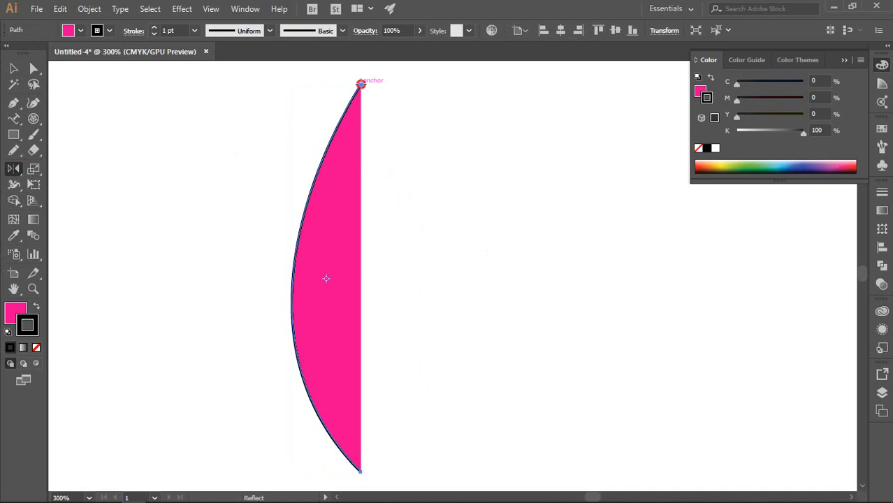
pyautogui.scroll(-3, 369, 155)
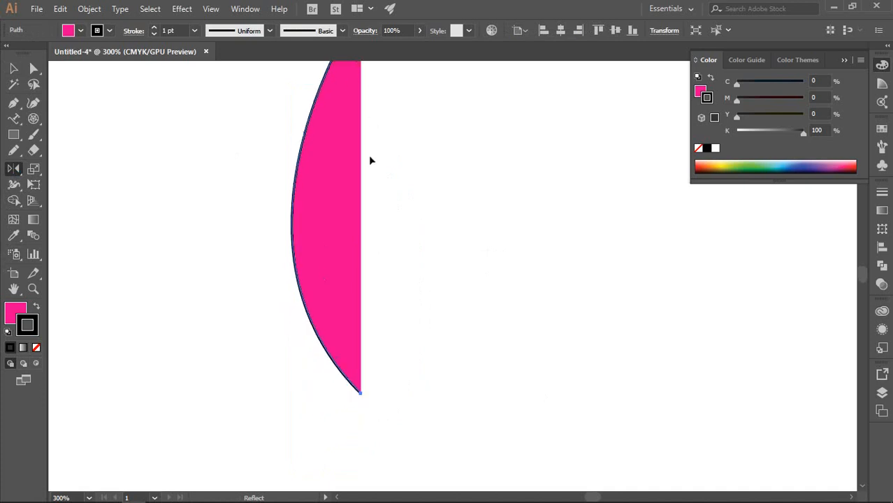
pyautogui.click(361, 393)
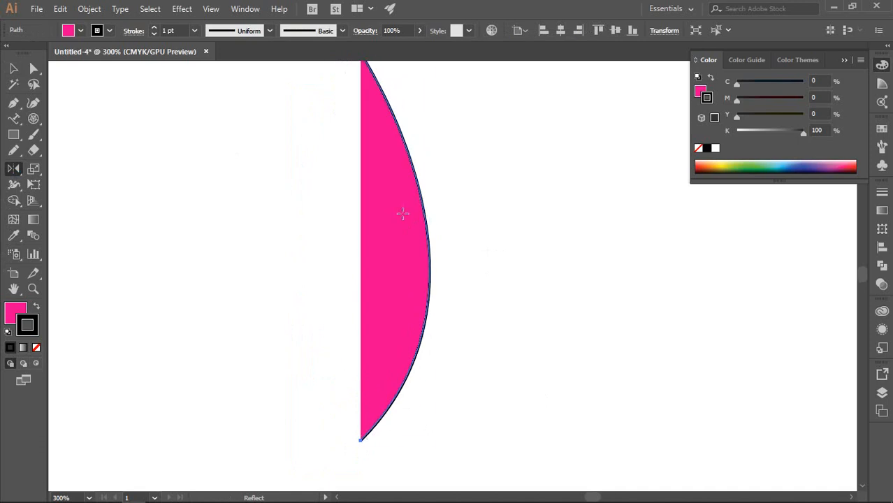
# - Undo the last reflection of the pink curve and return to the Selection tool
pyautogui.hotkey('ctrl', 'z')
pyautogui.click(13, 70)
pyautogui.scroll(3, 477, 201)
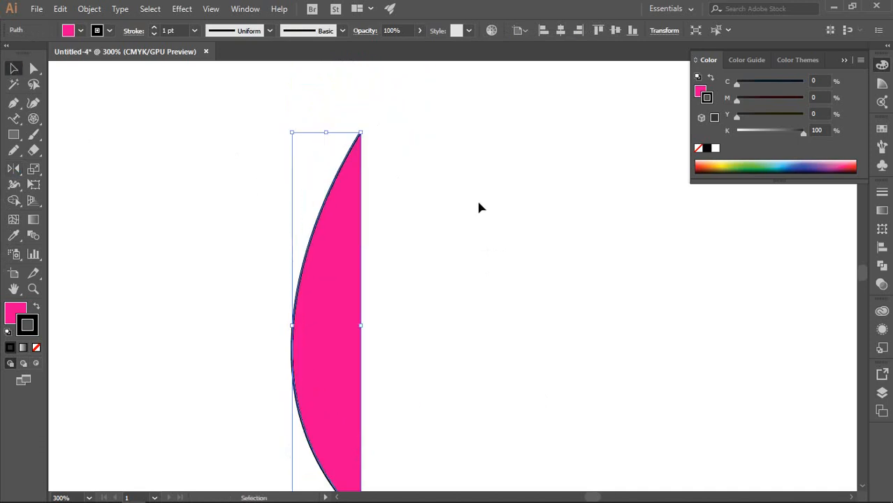
pyautogui.click(476, 201)
pyautogui.click(359, 225)
pyautogui.moveTo(359, 225); pyautogui.dragTo(359, 193)
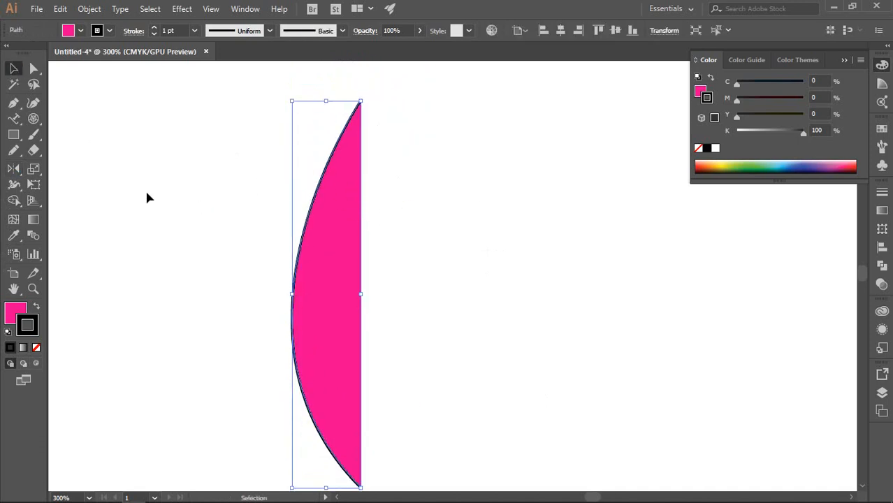
# - Reflect a copy of the pink curve across the vertical axis through its end anchors, keeping the original to form a petal
pyautogui.click(12, 169)
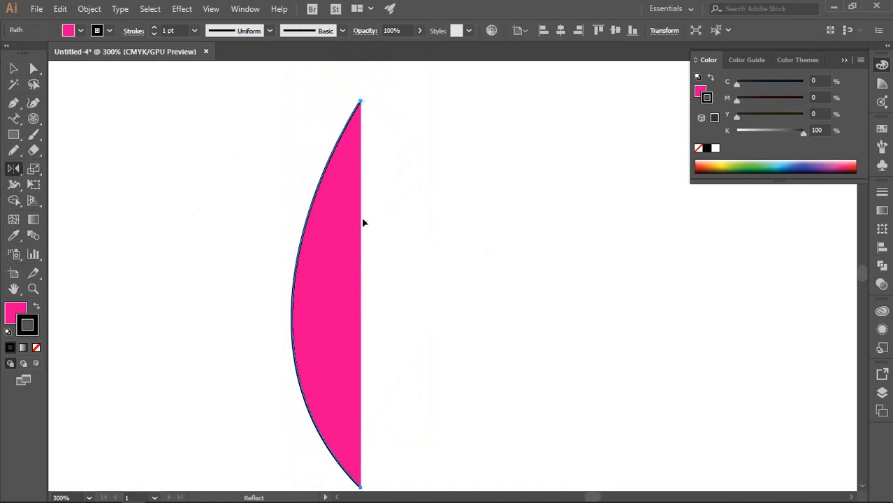
pyautogui.scroll(-3, 363, 222)
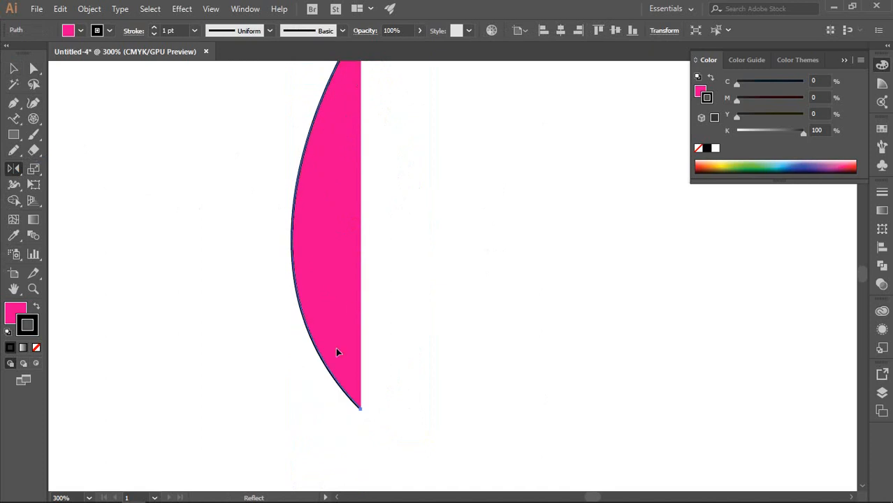
pyautogui.keyDown('alt'); pyautogui.click(360, 412); pyautogui.keyUp('alt')
pyautogui.scroll(3, 390, 316)
pyautogui.click(14, 67)
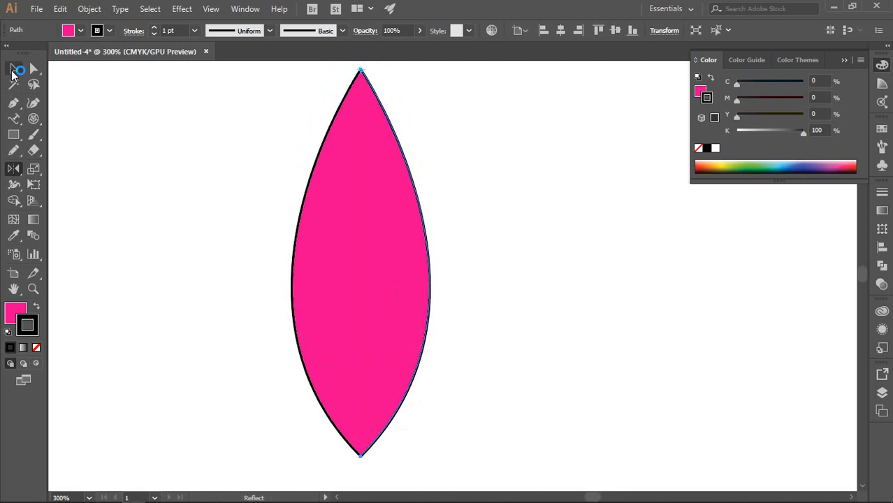
pyautogui.click(516, 216)
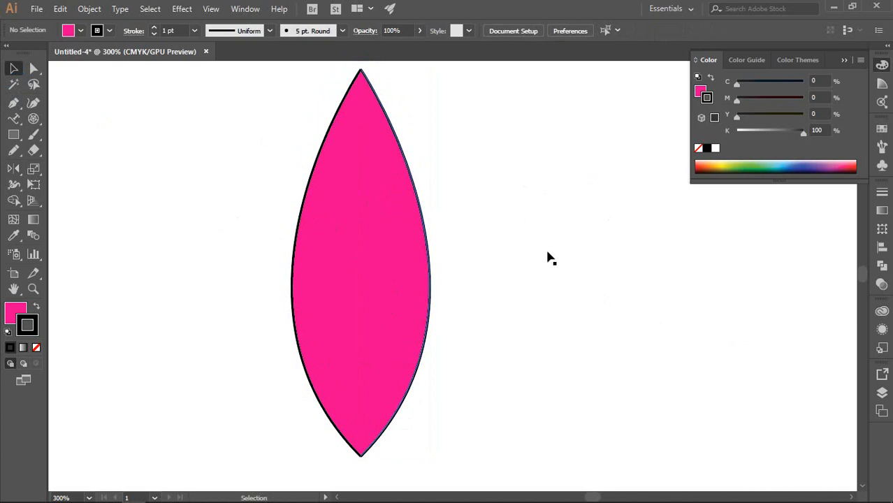
# - Move the mirrored half of the petal away from the original half, and undo the move
pyautogui.click(356, 238)
pyautogui.click(566, 254)
pyautogui.click(402, 244)
pyautogui.click(335, 252)
pyautogui.click(531, 251)
pyautogui.moveTo(399, 275); pyautogui.dragTo(679, 274)
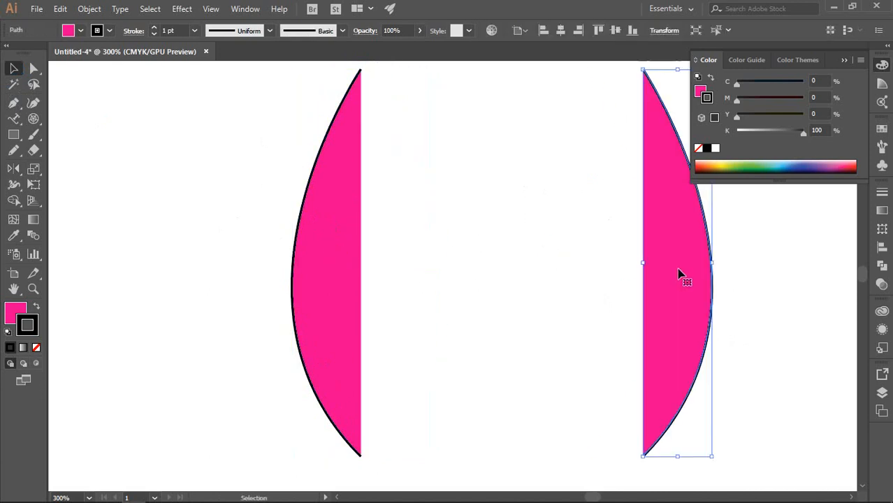
pyautogui.click(433, 218)
pyautogui.hotkey('ctrl', 'z')
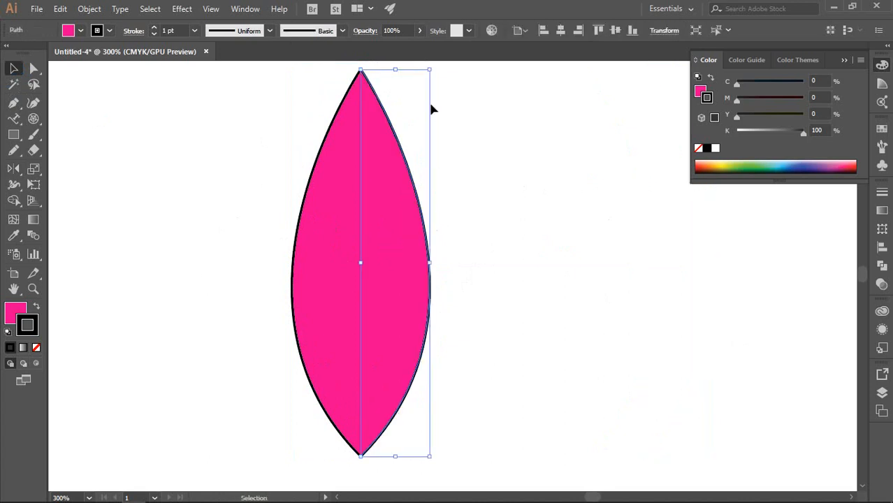
# - Examine the upper and lower tips of the petal at high magnification where the two stroke ends meet
pyautogui.click(449, 98)
pyautogui.scroll(5, 364, 98)
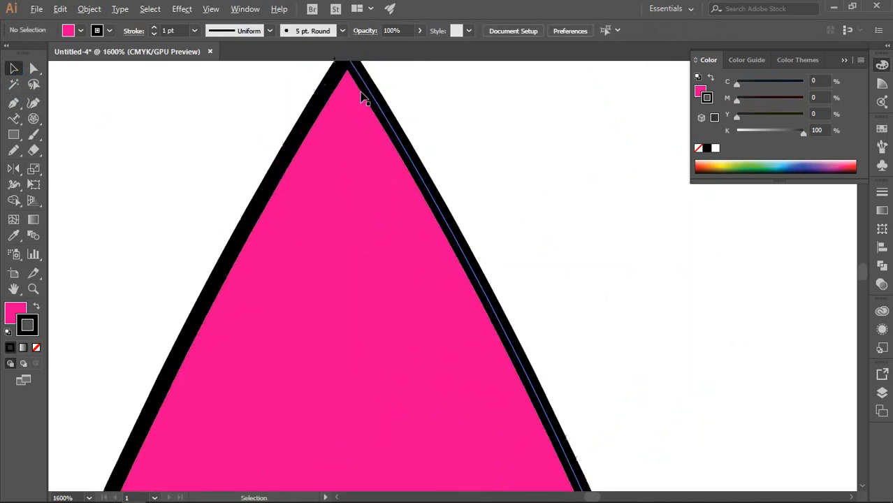
pyautogui.scroll(4, 364, 98)
pyautogui.scroll(2, 426, 128)
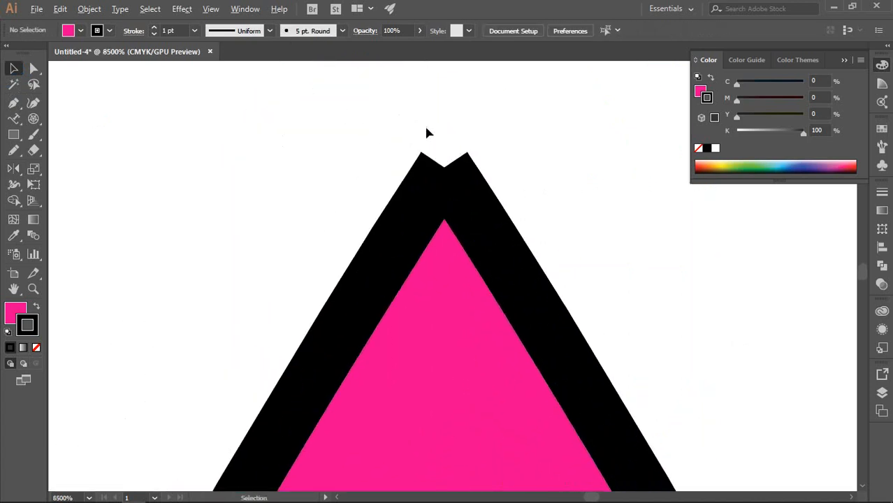
pyautogui.click(461, 184)
pyautogui.click(277, 162)
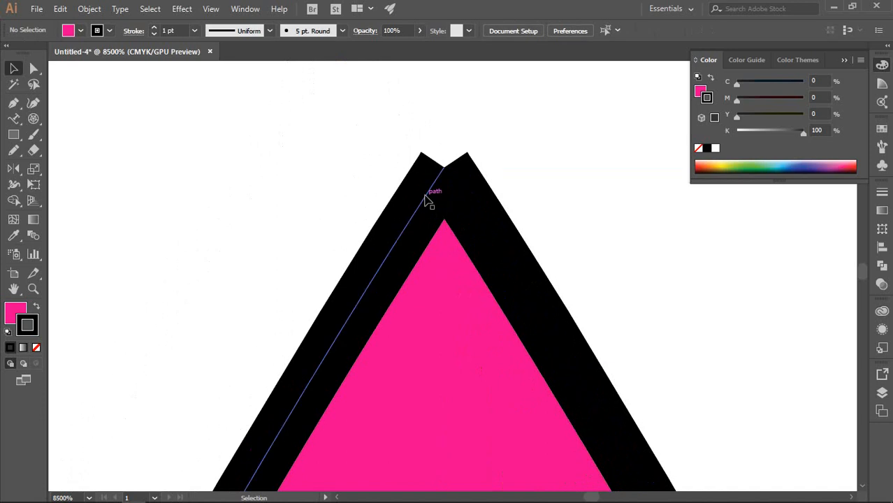
pyautogui.scroll(-12, 334, 159)
pyautogui.scroll(7, 339, 206)
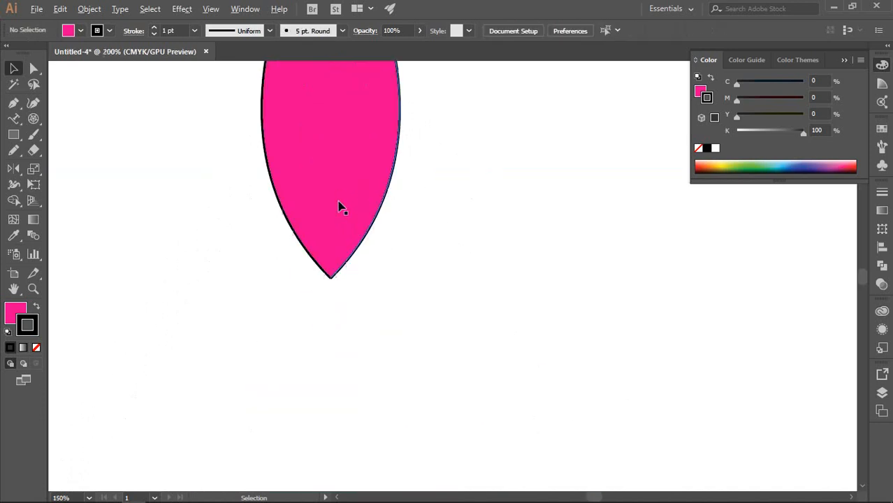
pyautogui.scroll(3, 420, 280)
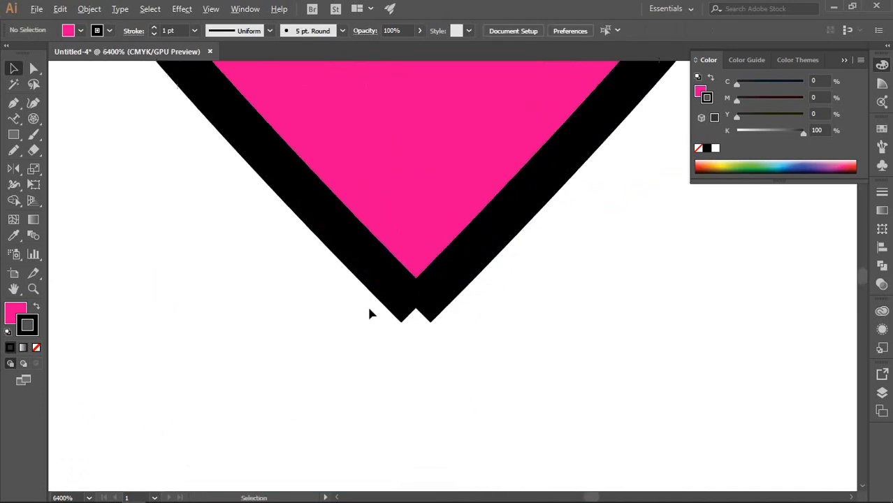
pyautogui.scroll(-14, 421, 301)
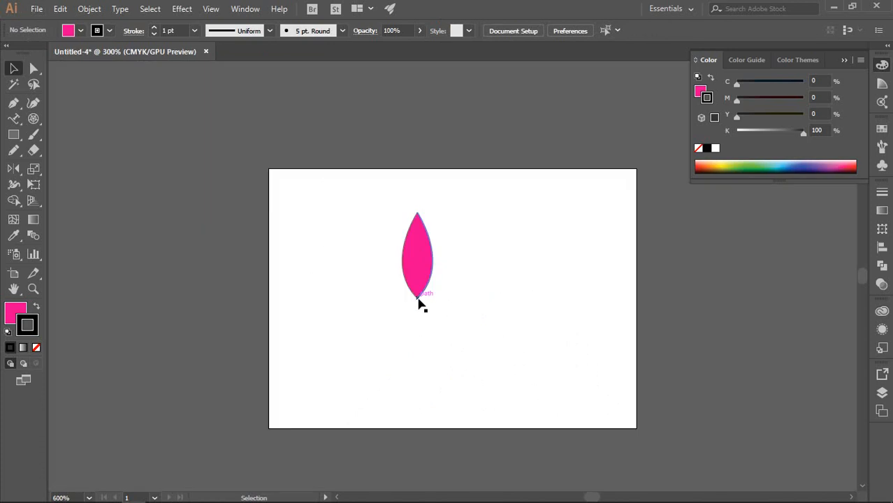
pyautogui.scroll(5, 453, 231)
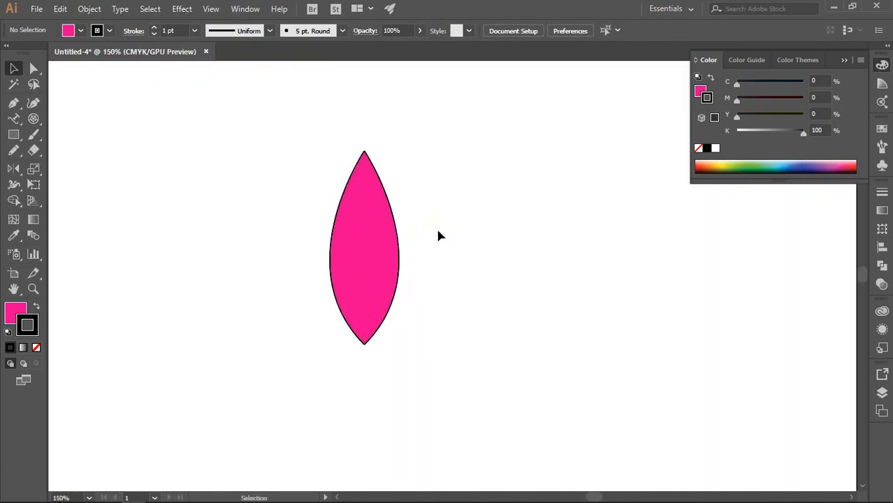
pyautogui.moveTo(439, 236); pyautogui.dragTo(446, 213)
pyautogui.scroll(1, 447, 214)
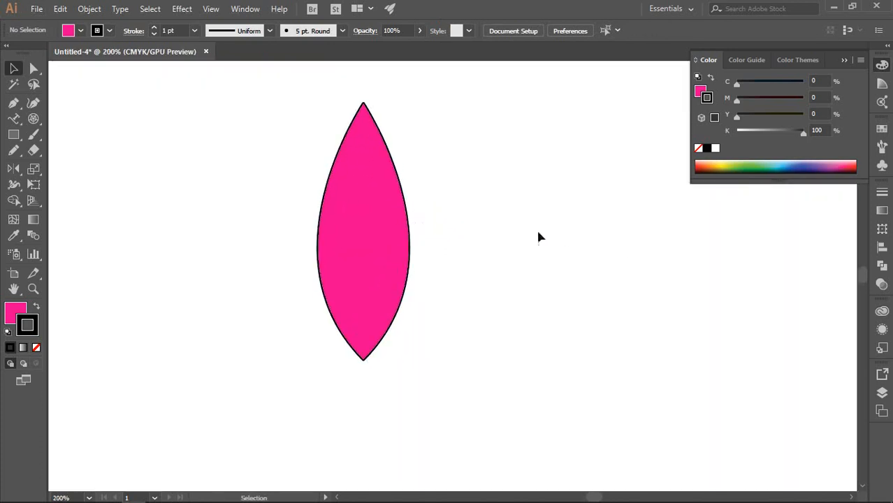
# - Select both halves of the petal and group them
pyautogui.moveTo(280, 83); pyautogui.dragTo(447, 378)
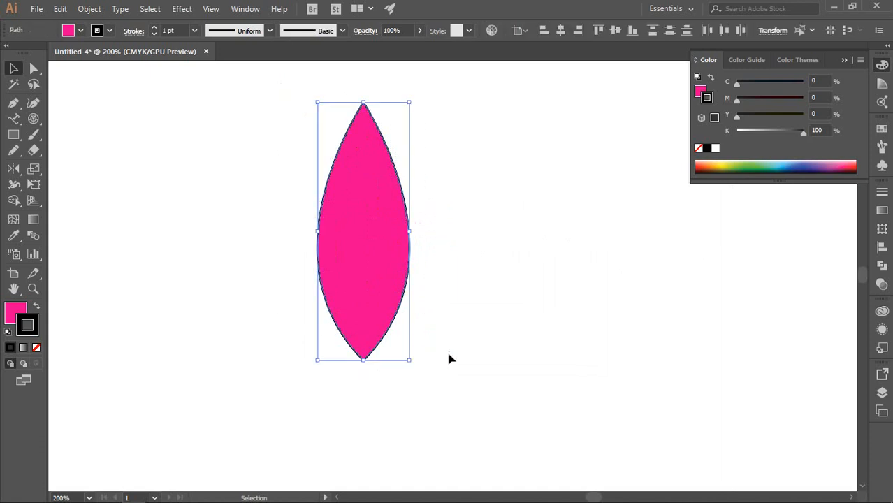
pyautogui.scroll(2, 378, 116)
pyautogui.scroll(1, 311, 122)
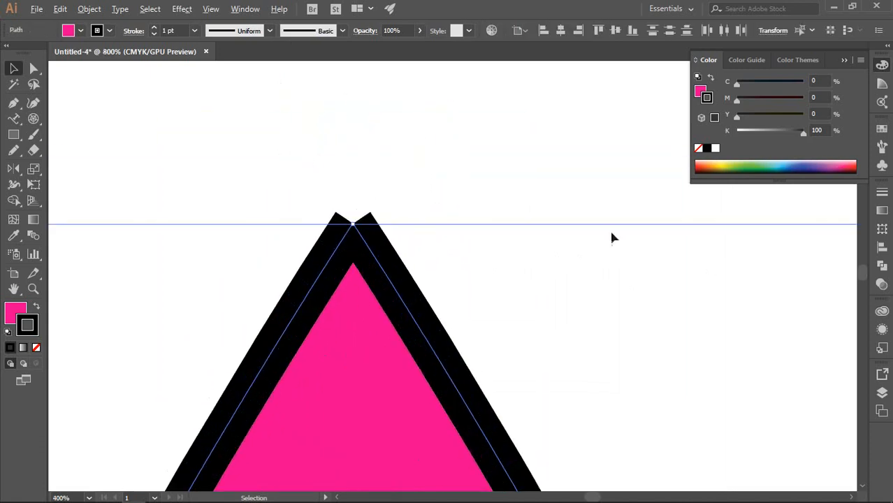
pyautogui.scroll(2, 358, 190)
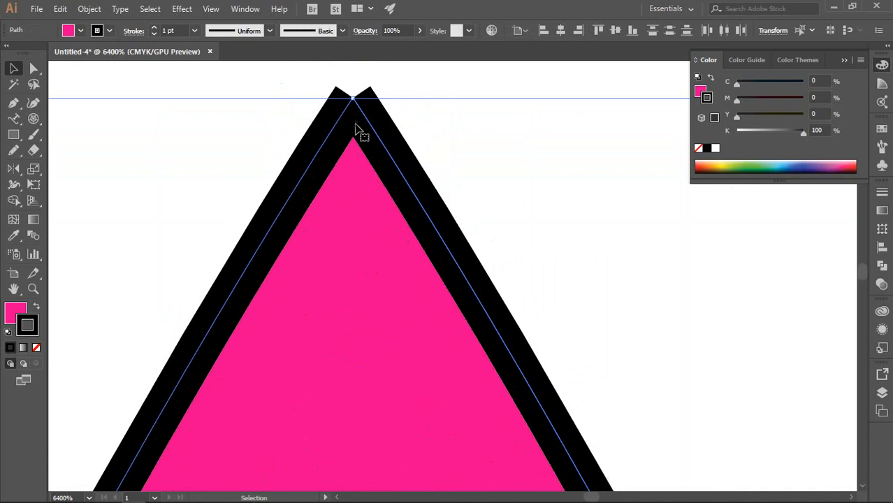
pyautogui.press('ctrl')
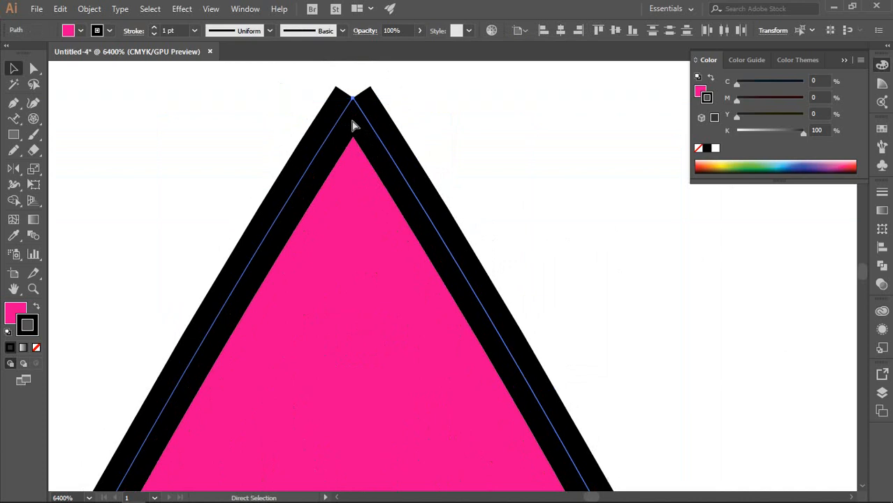
pyautogui.click(480, 145)
pyautogui.scroll(-9, 481, 148)
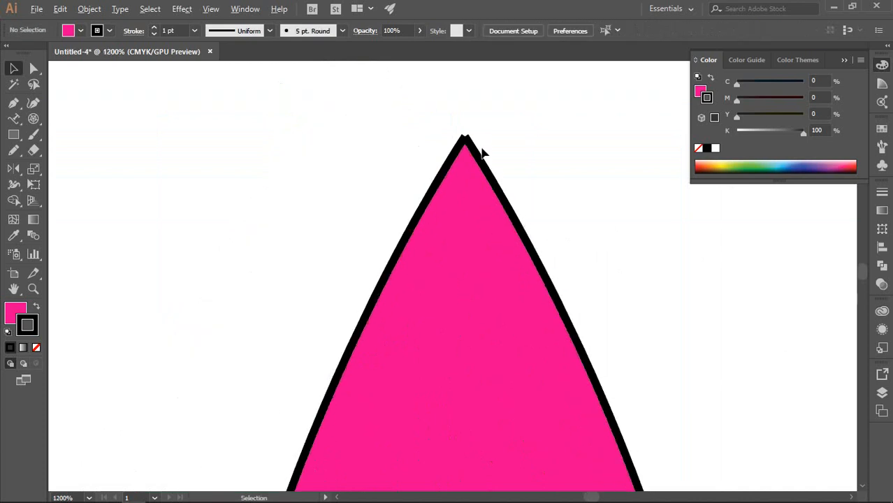
pyautogui.press('ctrl')
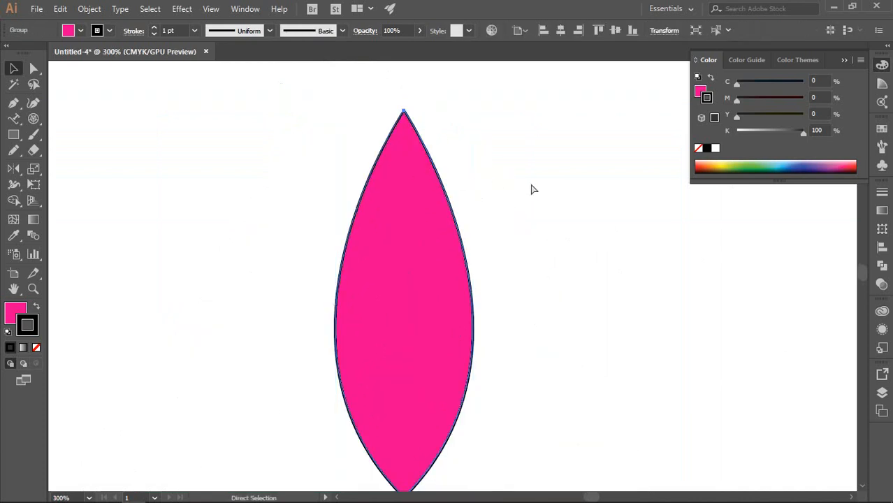
pyautogui.moveTo(409, 115); pyautogui.dragTo(481, 149)
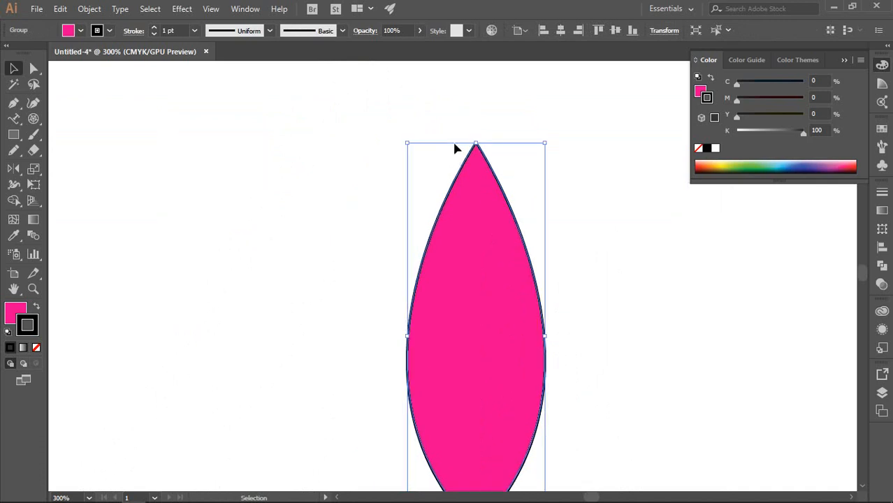
# - Ungroup the two halves of the petal and deselect them
pyautogui.scroll(3, 493, 151)
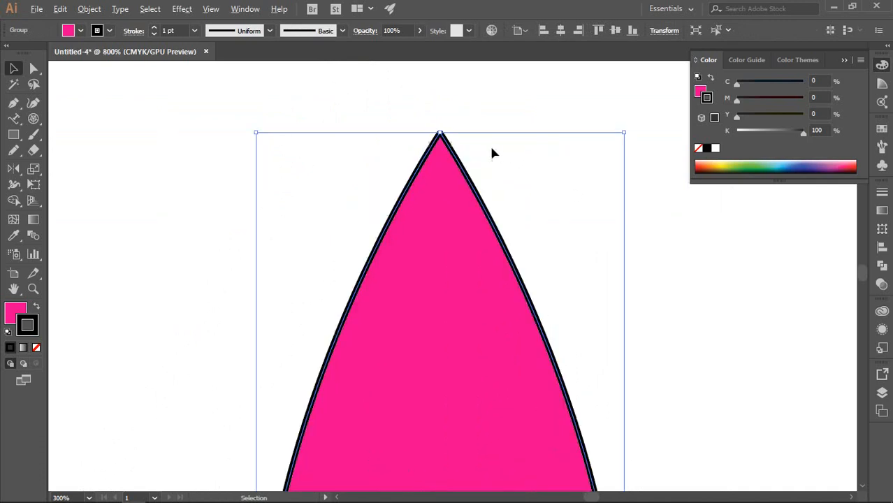
pyautogui.rightClick(451, 163)
pyautogui.click(477, 258)
pyautogui.click(349, 145)
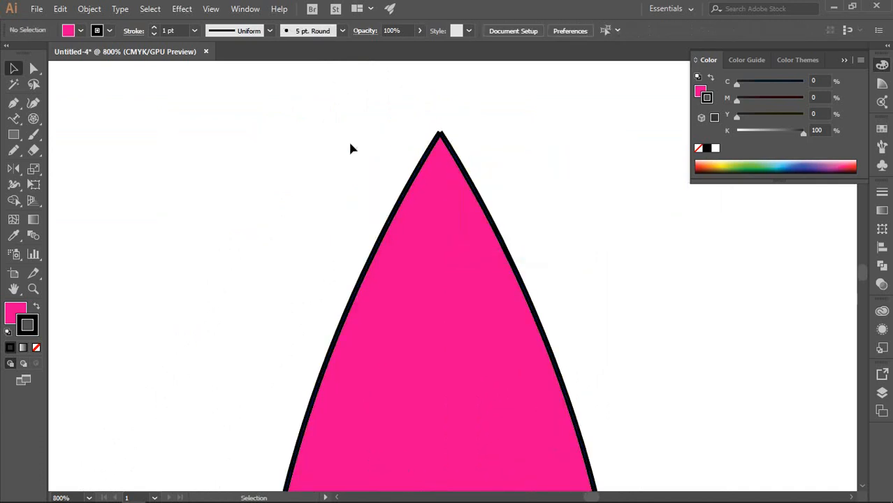
# - Move the original half and nudge the mirrored half of the petal separately, undoing each move
pyautogui.scroll(4, 407, 146)
pyautogui.moveTo(498, 150); pyautogui.dragTo(416, 168)
pyautogui.hotkey('ctrl', 'z')
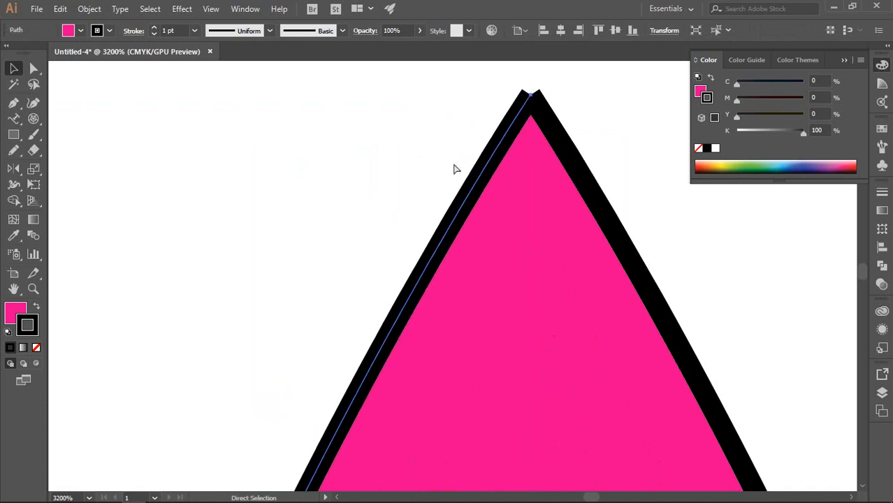
pyautogui.click(454, 139)
pyautogui.click(563, 149)
pyautogui.press('Right')
pyautogui.hotkey('ctrl', 'z')
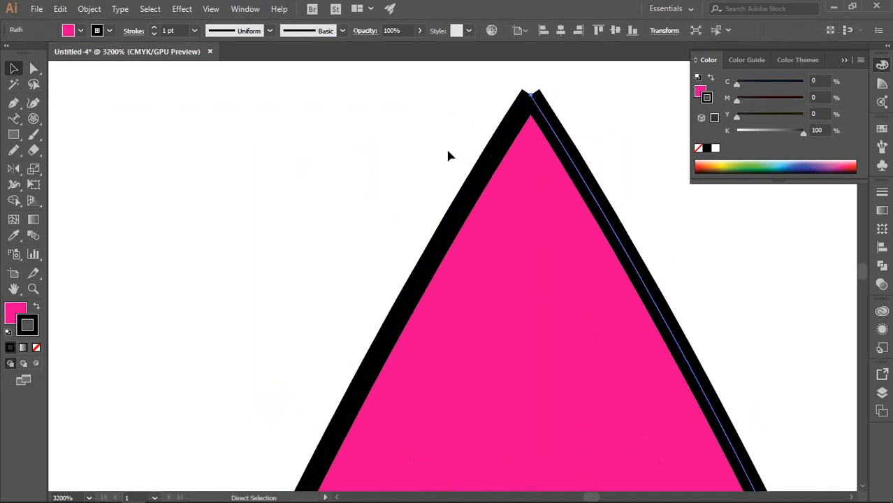
pyautogui.click(388, 136)
# - Select both halves of the petal and try to join them
pyautogui.scroll(-7, 389, 135)
pyautogui.moveTo(329, 117); pyautogui.dragTo(513, 366)
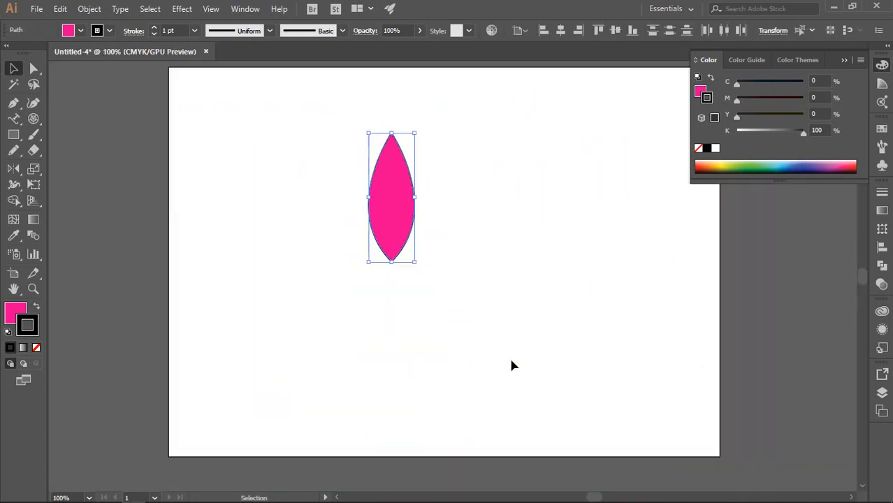
pyautogui.scroll(3, 400, 262)
pyautogui.scroll(3, 378, 182)
pyautogui.rightClick(371, 165)
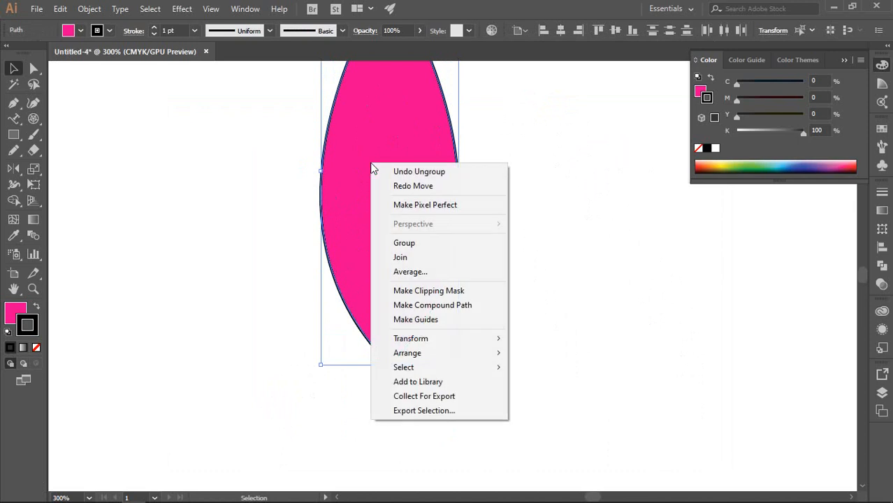
pyautogui.click(406, 257)
pyautogui.click(560, 246)
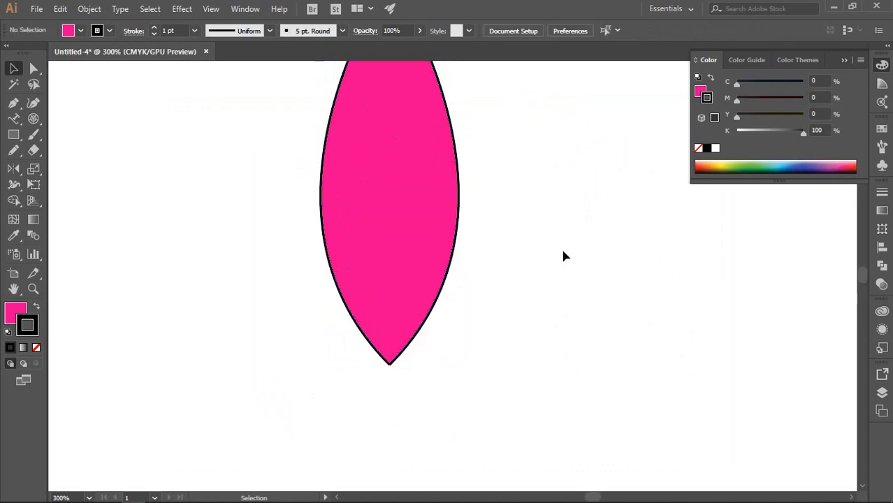
# - Select both petal halves, join them into one closed outline, and check the two tips
pyautogui.scroll(-1, 528, 252)
pyautogui.scroll(1, 370, 91)
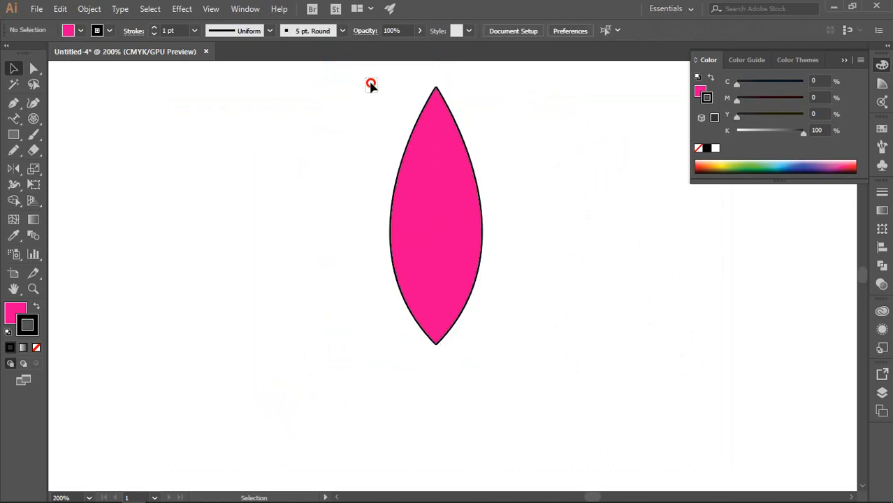
pyautogui.moveTo(371, 84); pyautogui.dragTo(547, 371)
pyautogui.rightClick(426, 197)
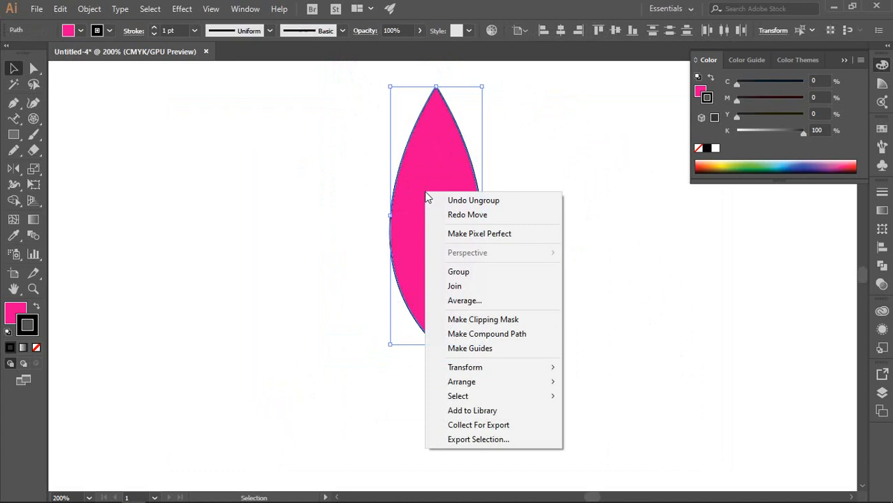
pyautogui.click(462, 286)
pyautogui.click(569, 286)
pyautogui.scroll(8, 443, 358)
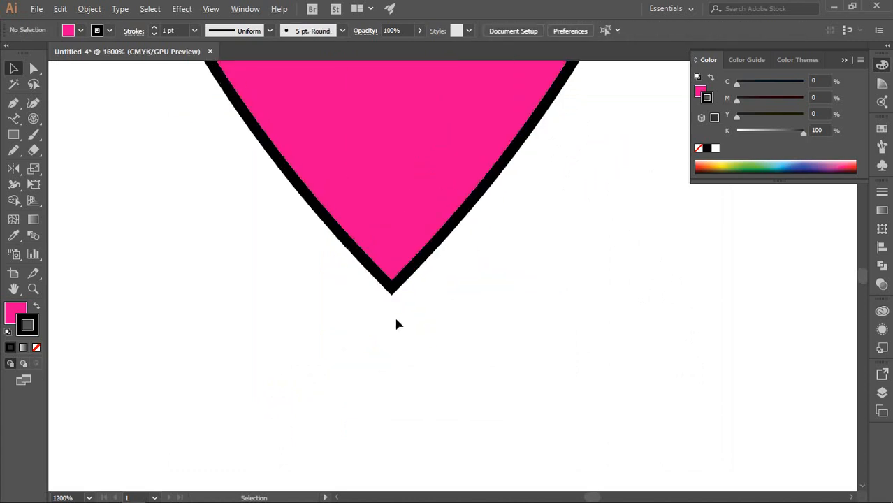
pyautogui.scroll(-10, 383, 294)
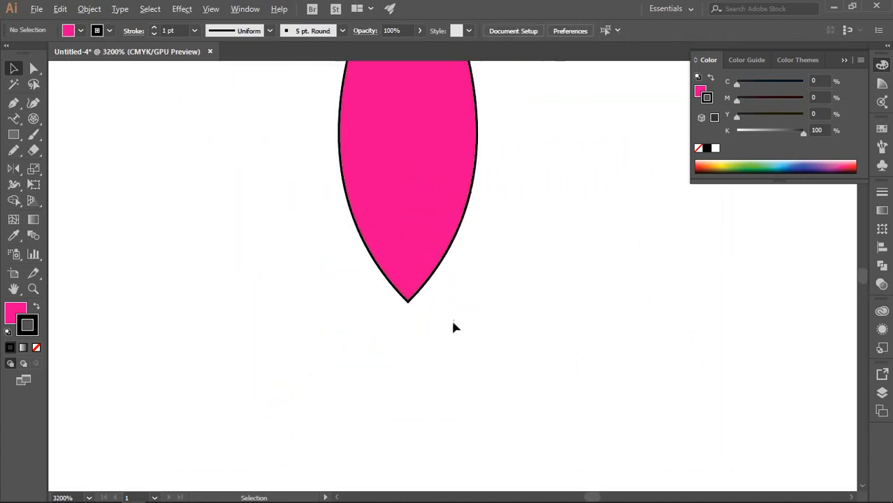
pyautogui.scroll(5, 461, 295)
pyautogui.scroll(1, 460, 377)
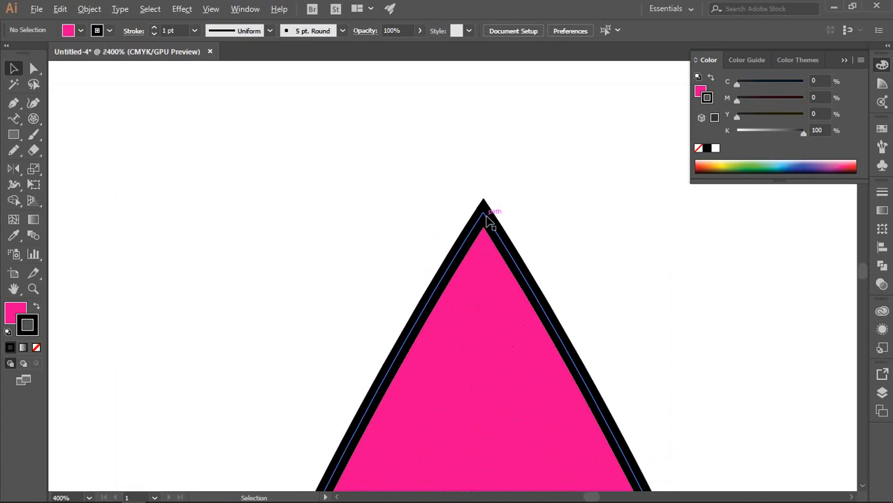
# - Undo the join of the petal halves and select one half to check that it is separate
pyautogui.scroll(-5, 460, 377)
pyautogui.scroll(2, 518, 222)
pyautogui.scroll(2, 502, 181)
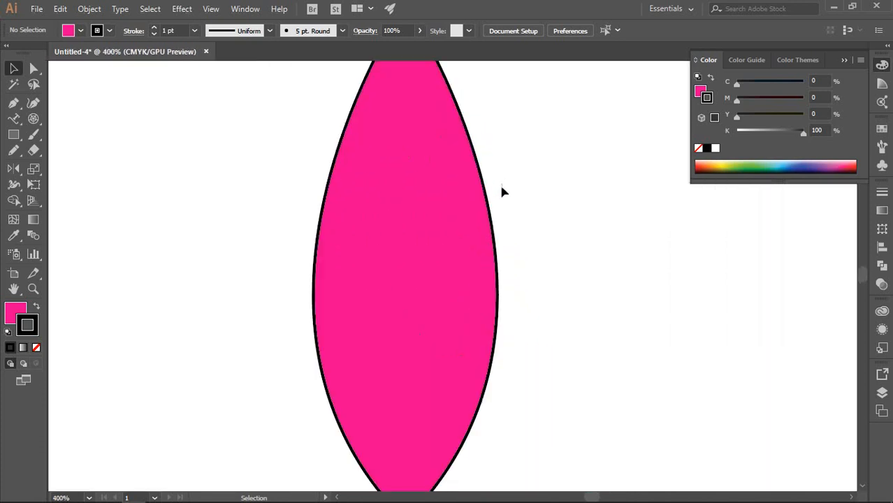
pyautogui.scroll(-2, 500, 193)
pyautogui.scroll(-6, 469, 202)
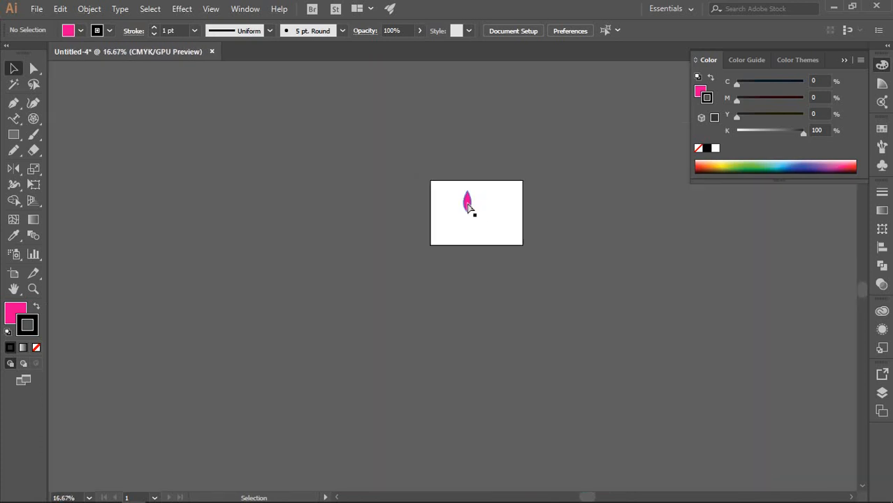
pyautogui.click(469, 208)
pyautogui.scroll(3, 479, 201)
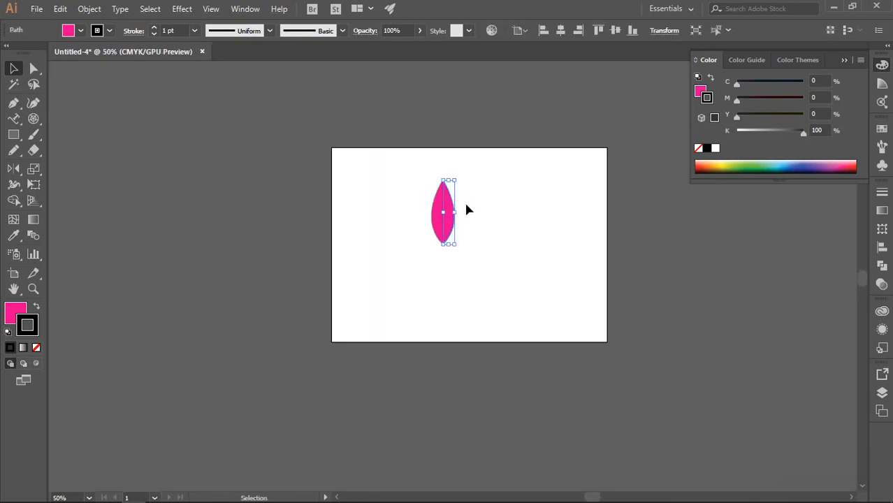
pyautogui.click(468, 210)
# - Select both halves of the petal, join them with the Join path command, and deselect
pyautogui.moveTo(360, 147); pyautogui.dragTo(574, 323)
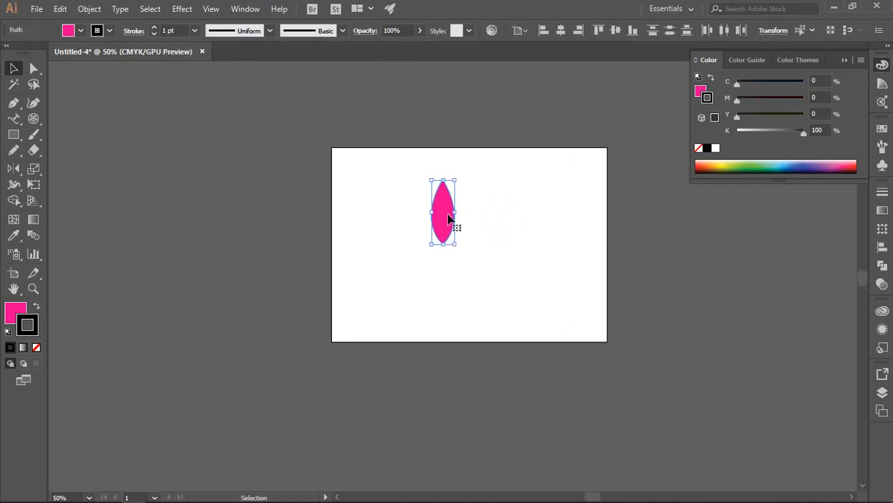
pyautogui.rightClick(448, 219)
pyautogui.click(391, 257)
pyautogui.moveTo(394, 158); pyautogui.dragTo(554, 361)
pyautogui.click(90, 8)
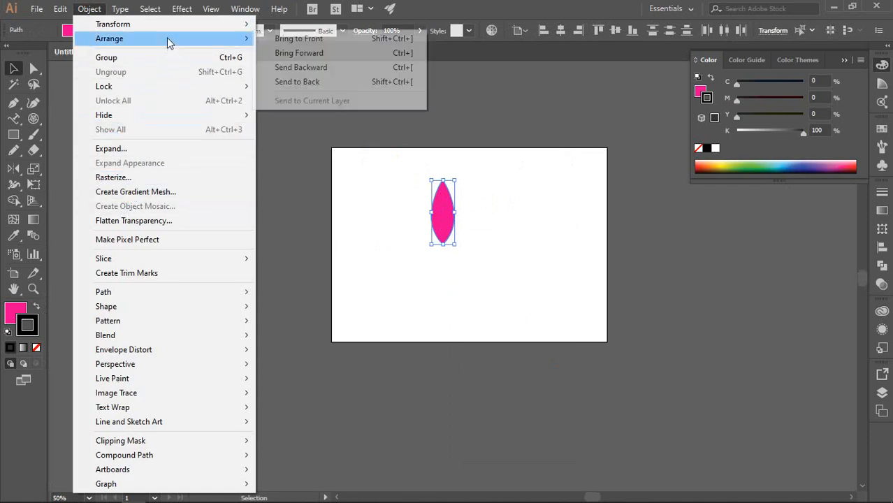
pyautogui.moveTo(59, 9)
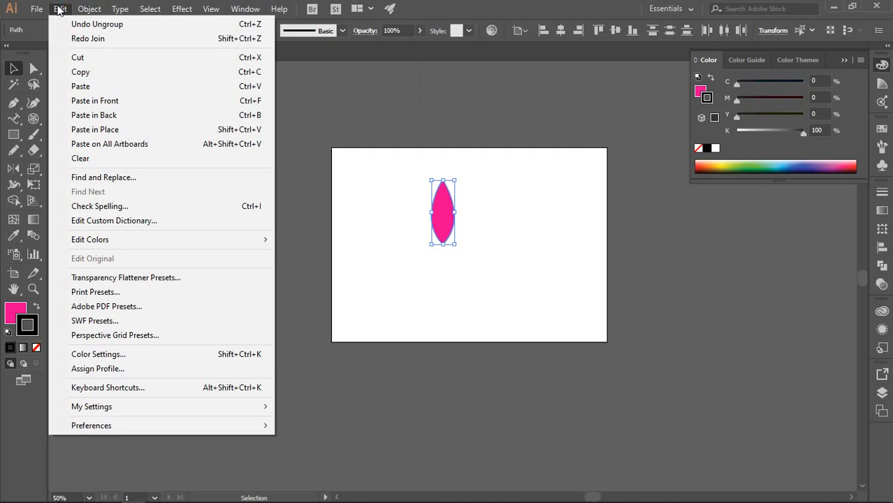
pyautogui.moveTo(88, 8)
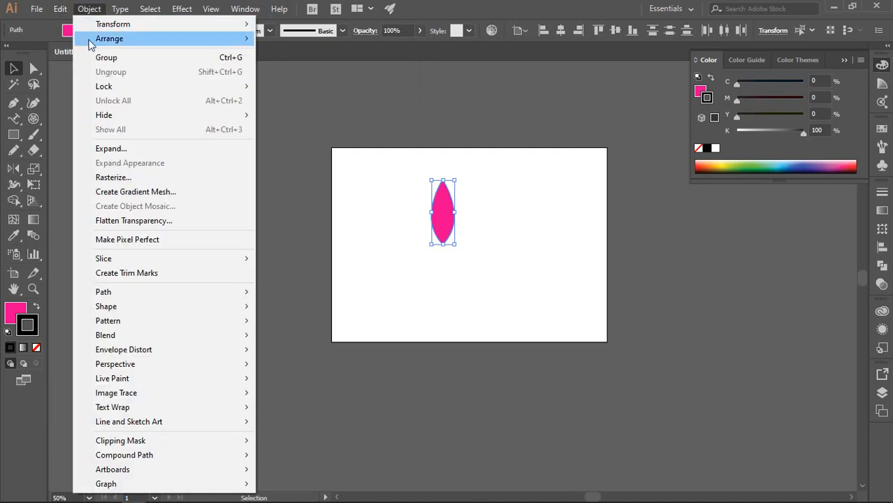
pyautogui.click(136, 260)
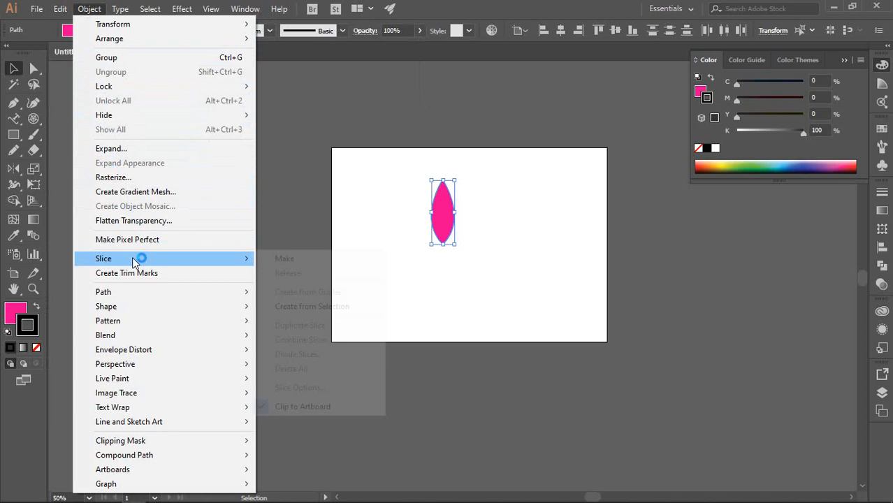
pyautogui.moveTo(152, 422)
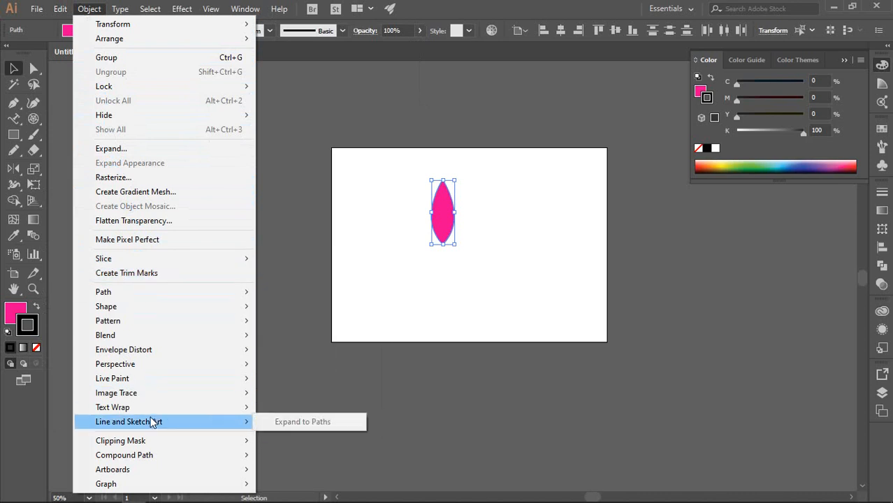
pyautogui.click(146, 293)
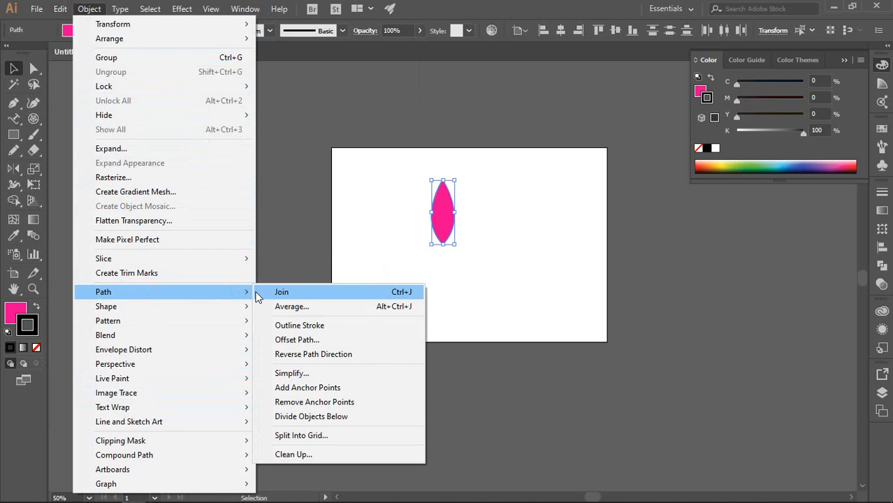
pyautogui.click(278, 294)
pyautogui.click(481, 266)
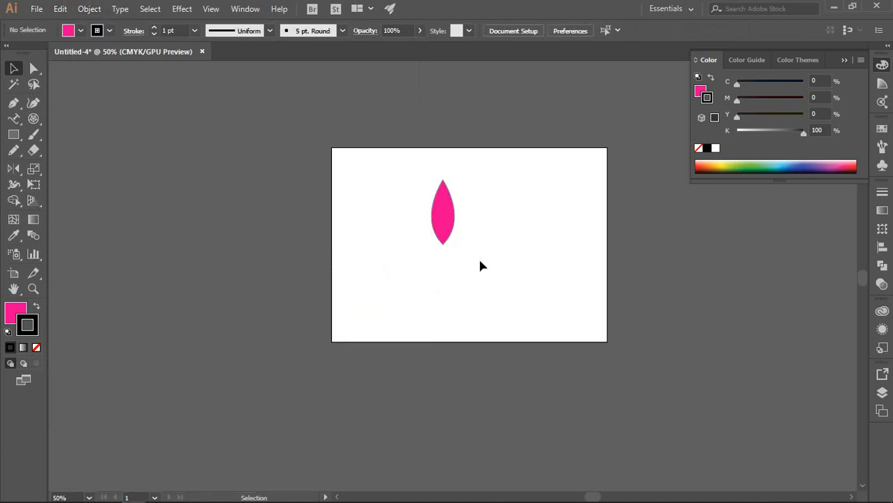
# - Test whether the petal selects as a single shape, and undo the join
pyautogui.click(441, 197)
pyautogui.click(555, 245)
pyautogui.click(436, 182)
pyautogui.click(509, 218)
pyautogui.click(448, 211)
# - Select both petal halves on the artboard, join them again, and inspect the whole outline
pyautogui.moveTo(413, 161); pyautogui.dragTo(540, 299)
pyautogui.press('a')
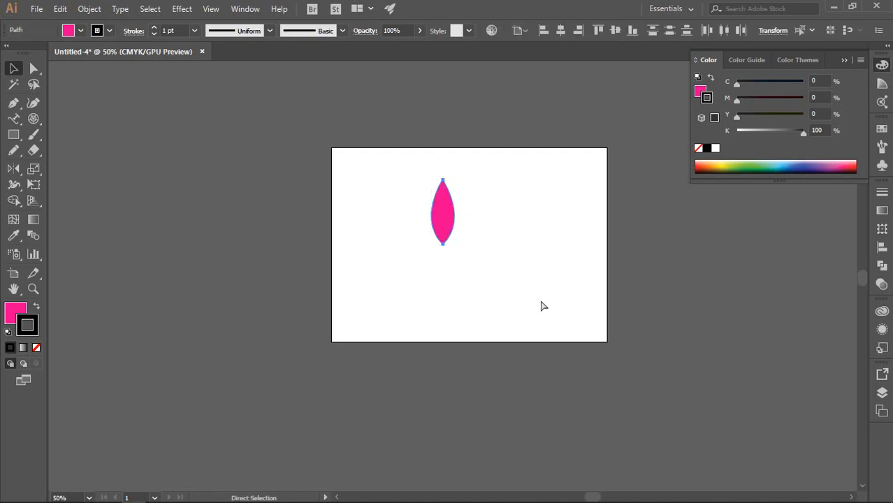
pyautogui.press('v')
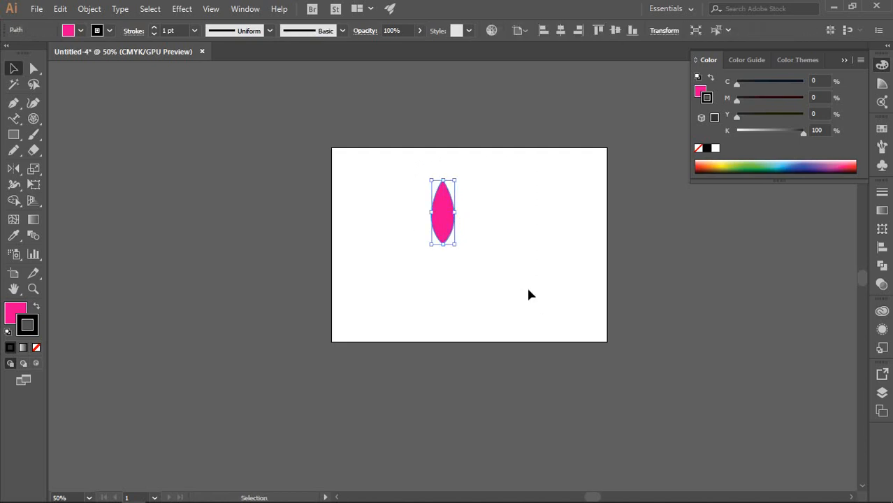
pyautogui.click(529, 292)
pyautogui.scroll(4, 497, 228)
pyautogui.moveTo(418, 184); pyautogui.dragTo(471, 277)
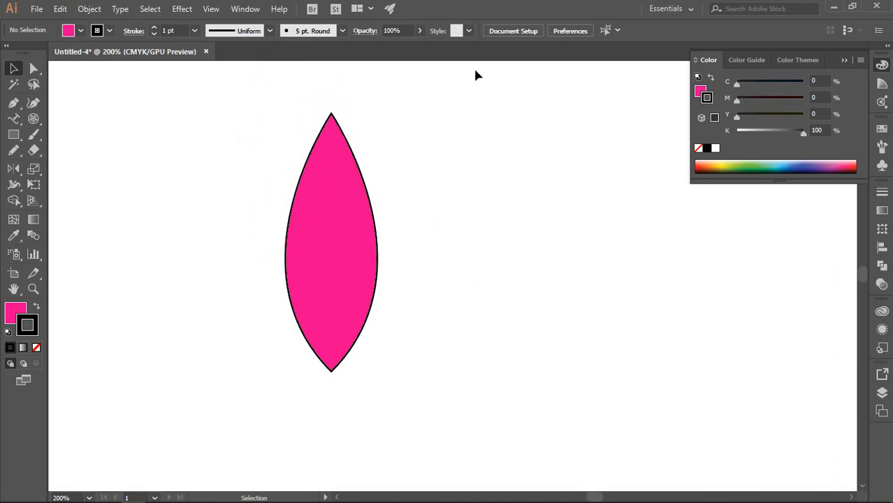
pyautogui.scroll(1, 319, 126)
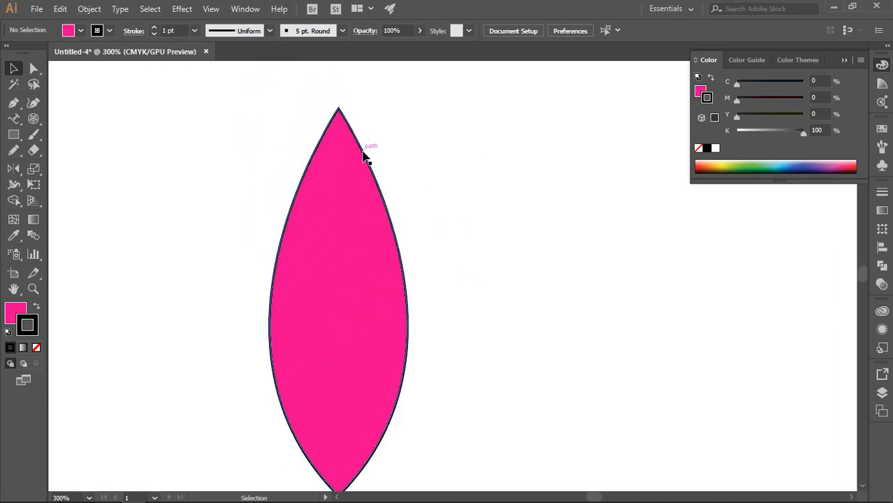
pyautogui.scroll(-2, 348, 145)
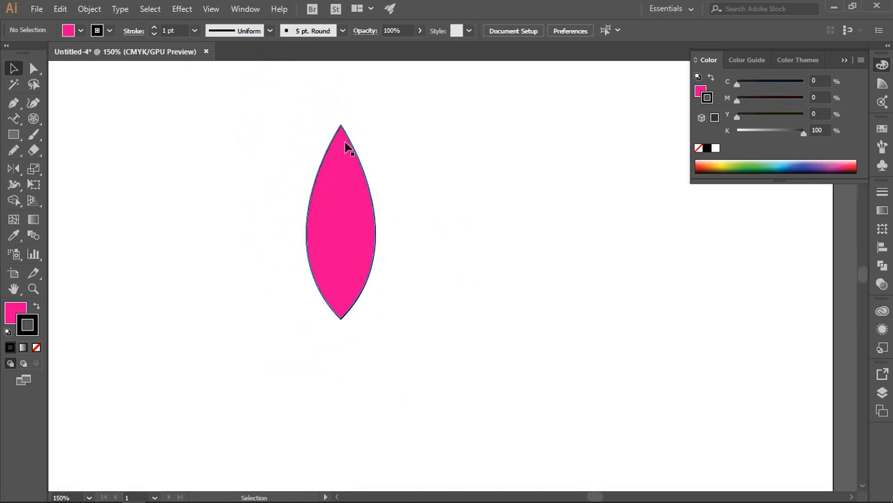
# - Undo the join and examine the stroke ends at the petal's upper tip
pyautogui.click(345, 137)
pyautogui.click(397, 146)
pyautogui.scroll(3, 353, 134)
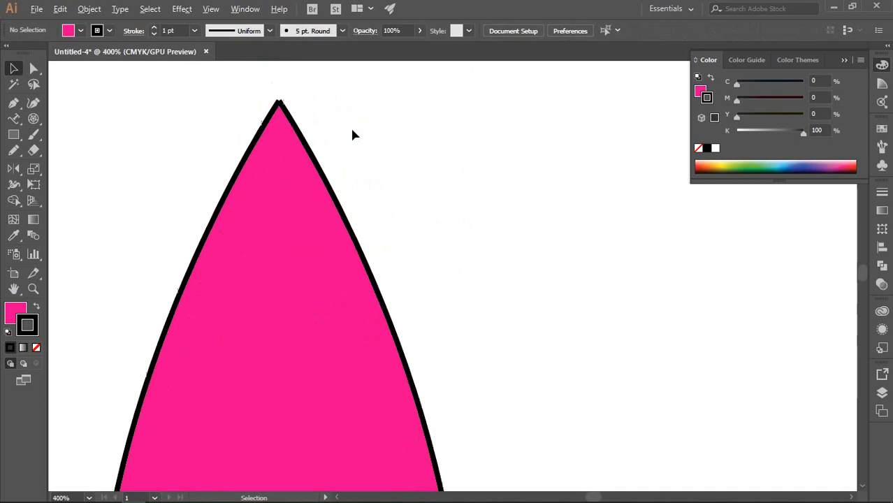
pyautogui.moveTo(392, 134); pyautogui.dragTo(455, 176)
pyautogui.scroll(4, 349, 155)
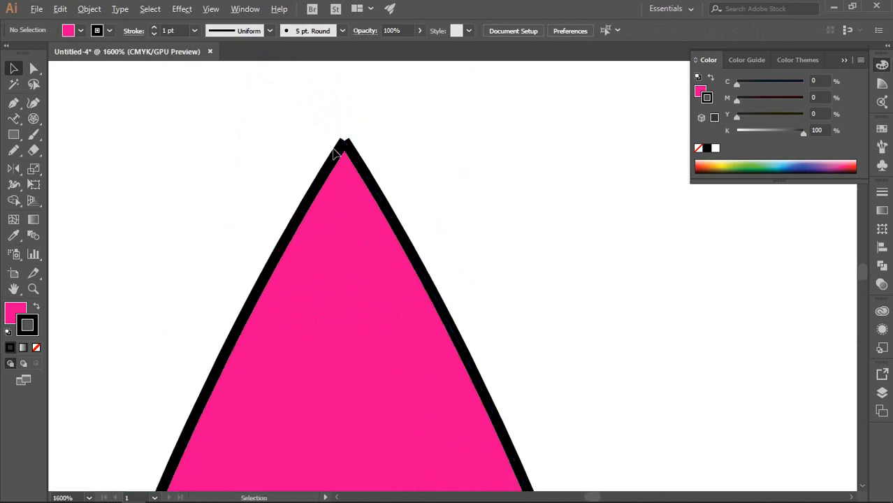
# - Select both halves at the petal's upper tip, join them, and check the lower tip after deselecting
pyautogui.scroll(2, 335, 154)
pyautogui.moveTo(296, 88); pyautogui.dragTo(397, 151)
pyautogui.press('a')
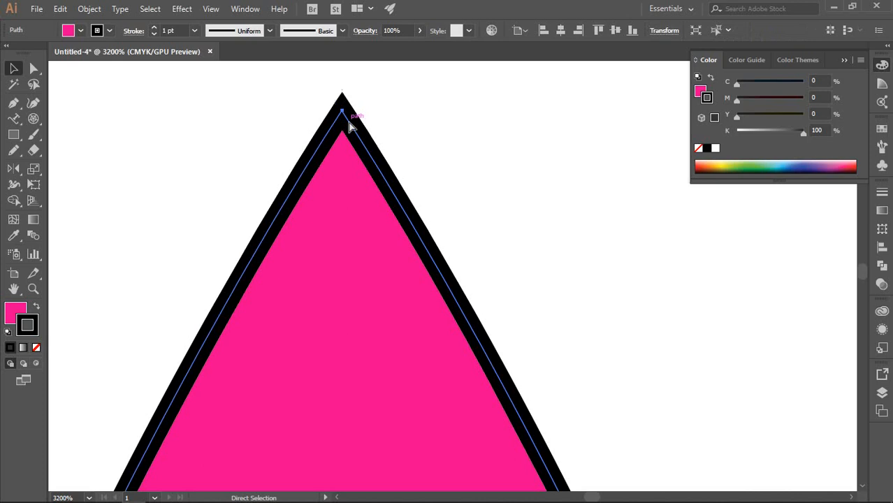
pyautogui.press('v')
pyautogui.scroll(-5, 405, 145)
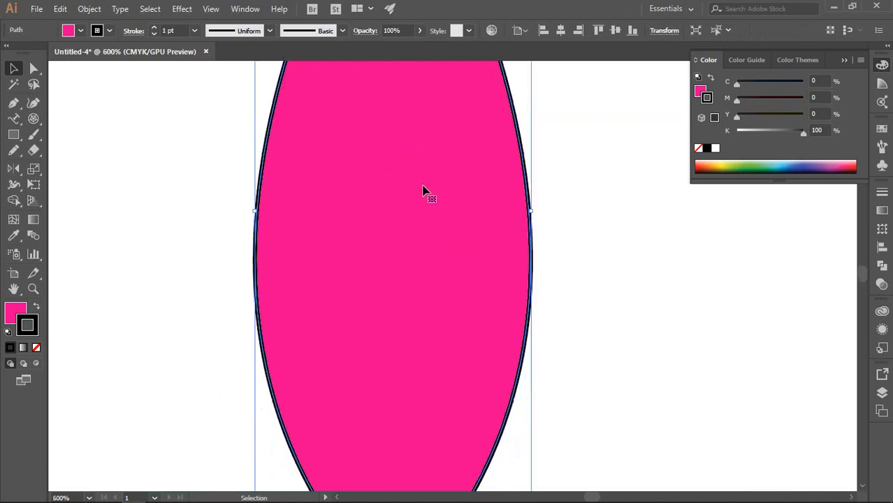
pyautogui.scroll(-5, 423, 203)
pyautogui.click(400, 311)
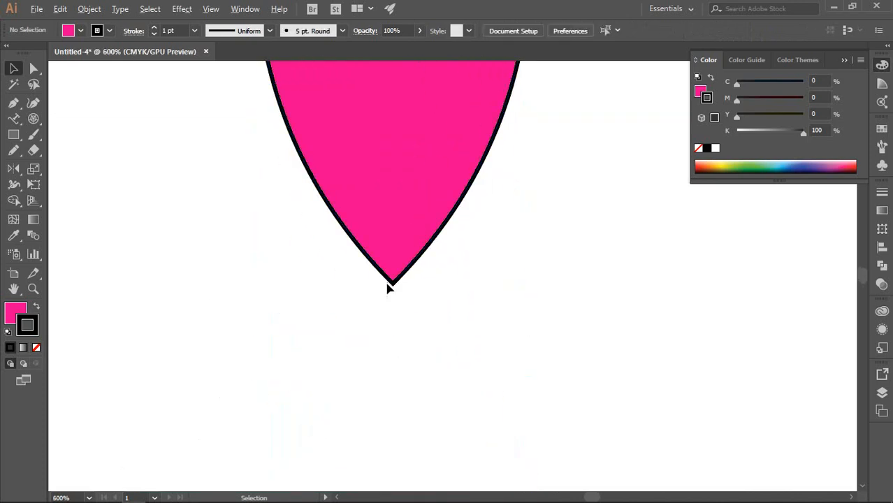
# - Undo the join, examine the stroke ends at the petal's lower tip, and deselect the halves
pyautogui.scroll(5, 389, 288)
pyautogui.click(389, 241)
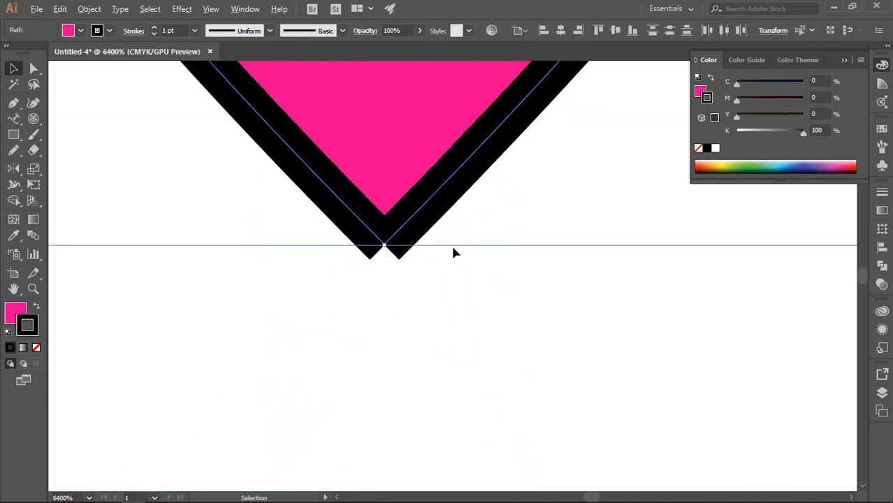
pyautogui.scroll(-12, 454, 246)
pyautogui.click(543, 237)
# - Select both petal halves, join them into one closed shape, and deselect it
pyautogui.moveTo(341, 111); pyautogui.dragTo(573, 343)
pyautogui.press('a')
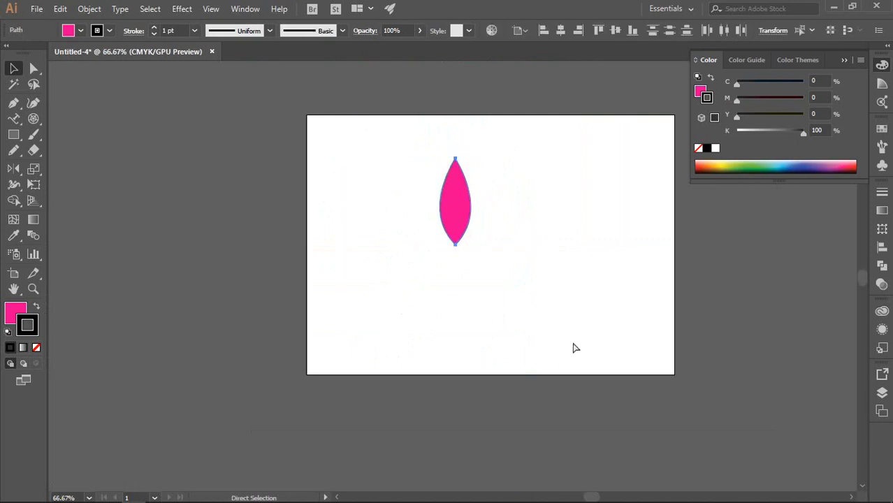
pyautogui.press('v')
pyautogui.click(568, 262)
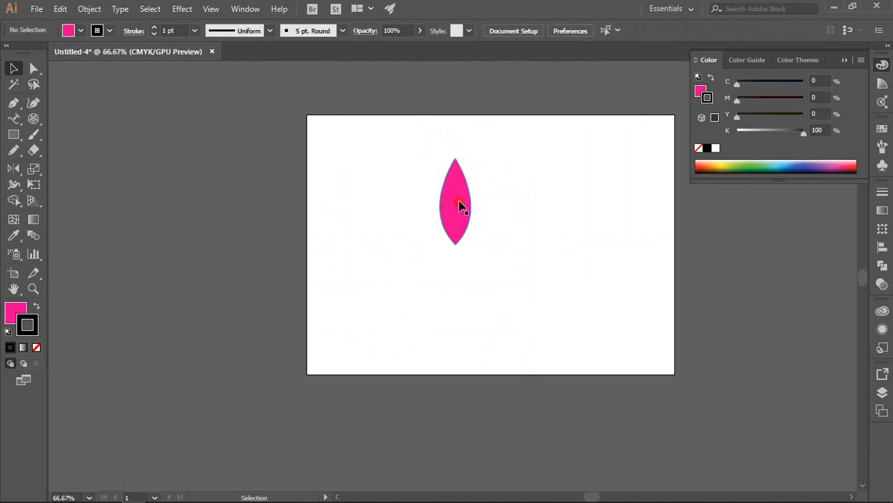
# - Move the joined petal around the artboard to test that it moves as one shape, and deselect it
pyautogui.moveTo(461, 206); pyautogui.dragTo(559, 243)
pyautogui.click(479, 217)
pyautogui.click(528, 217)
pyautogui.scroll(4, 482, 207)
pyautogui.scroll(-4, 558, 231)
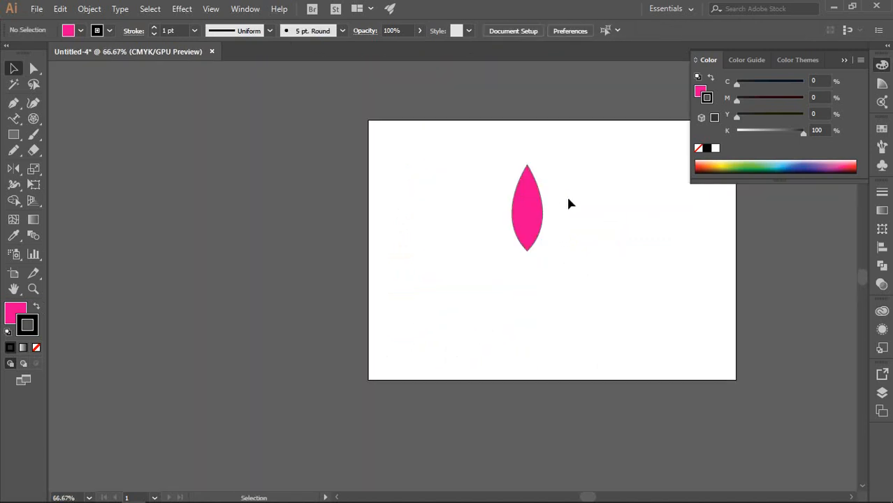
pyautogui.moveTo(525, 210); pyautogui.dragTo(490, 208)
pyautogui.click(575, 206)
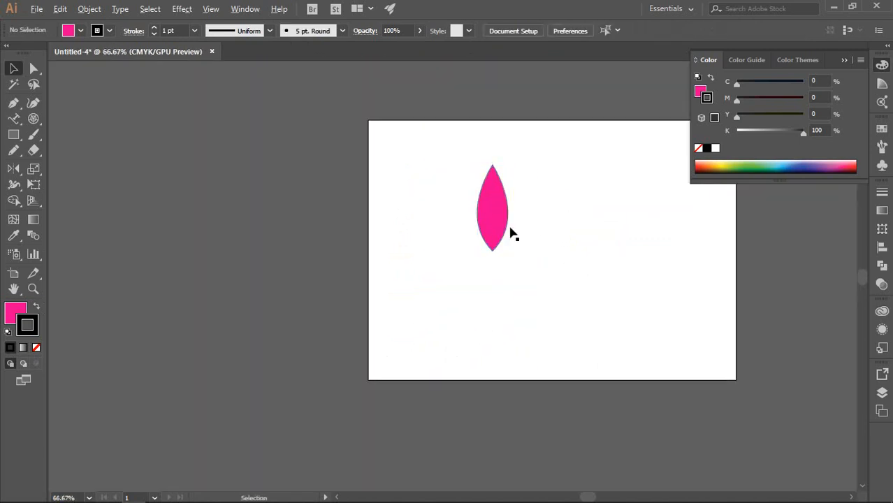
# - Collapse the Color panel and leave the petal deselected
pyautogui.scroll(1, 497, 227)
pyautogui.moveTo(580, 229); pyautogui.dragTo(394, 238)
pyautogui.click(267, 217)
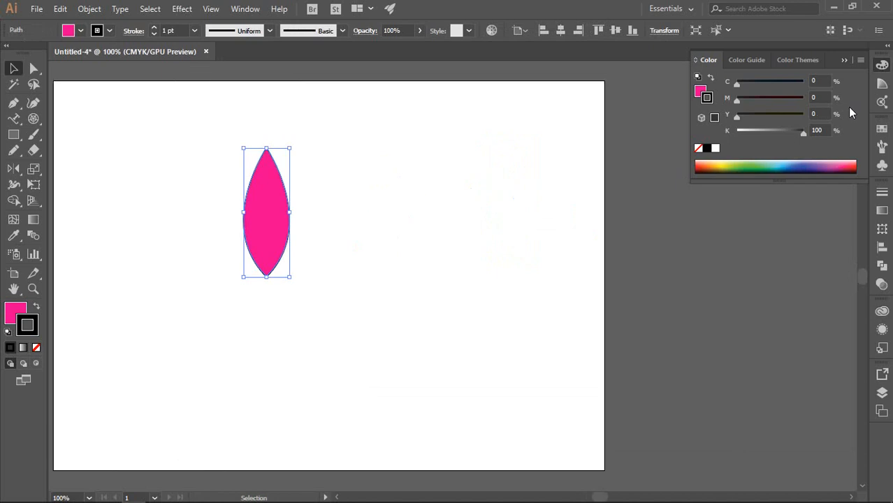
pyautogui.click(884, 65)
pyautogui.click(370, 225)
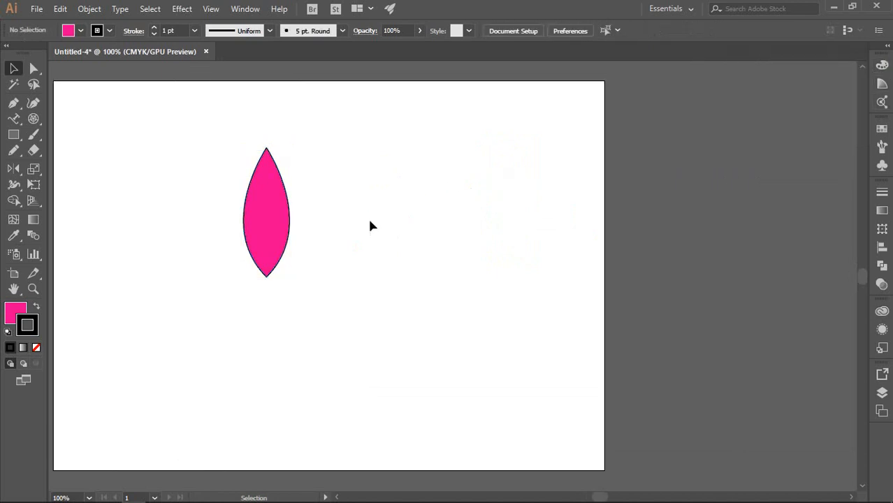
pyautogui.moveTo(368, 222); pyautogui.dragTo(500, 202)
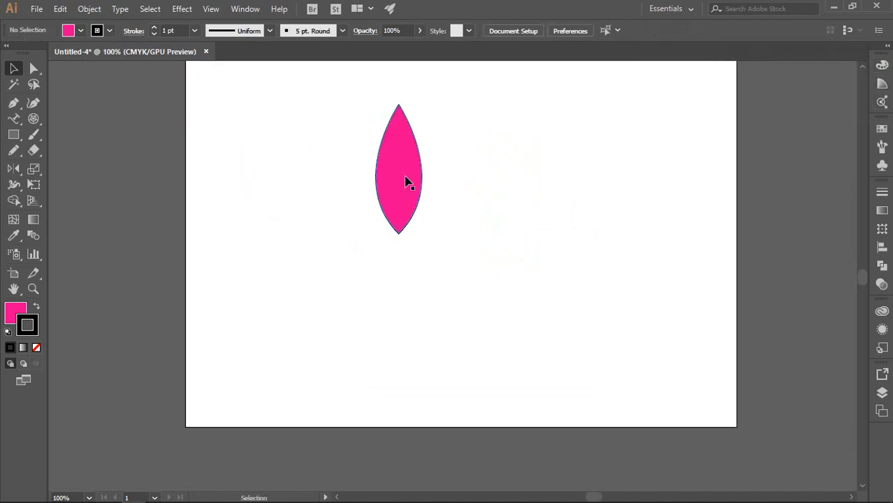
# - Draw a slanted closed petal about 2.65 in wide and 0.8 in high below the upright petal with the Pen tool, and delete it
pyautogui.click(13, 103)
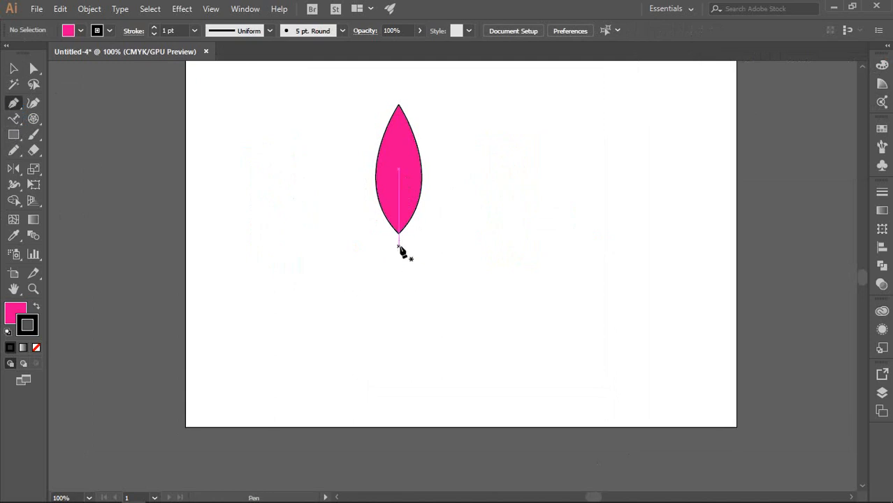
pyautogui.click(398, 243)
pyautogui.moveTo(518, 220); pyautogui.dragTo(608, 235)
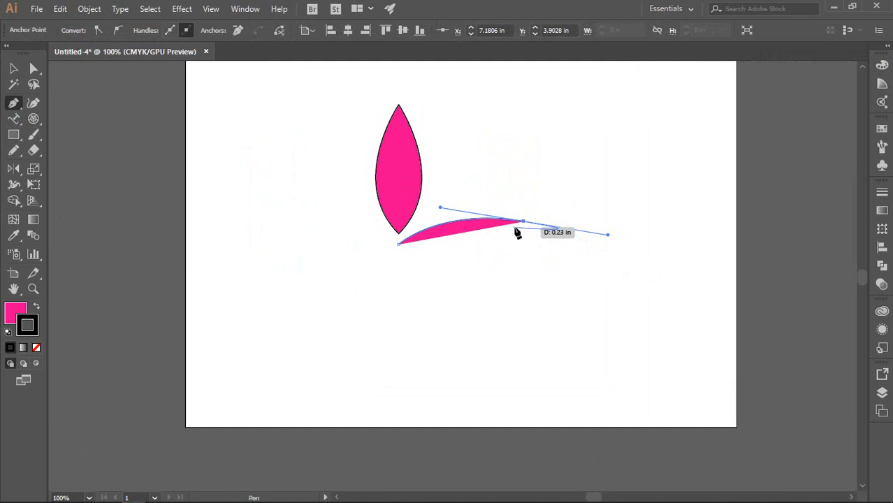
pyautogui.click(523, 222)
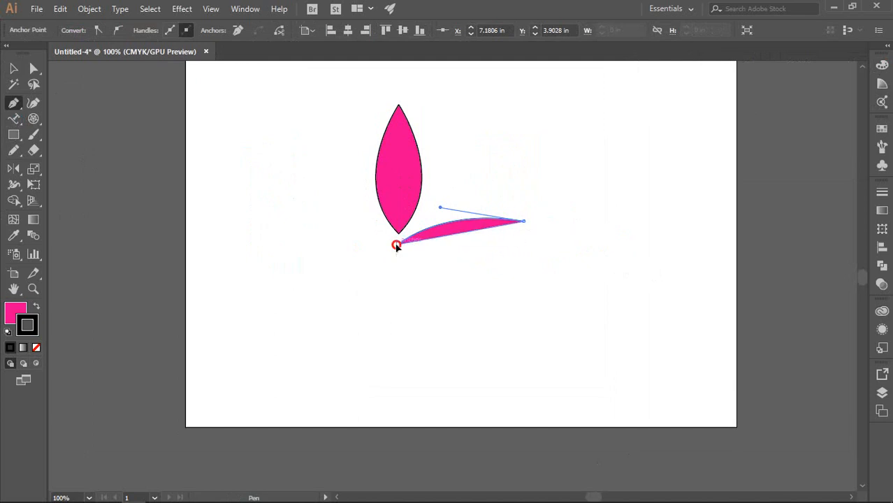
pyautogui.moveTo(398, 244); pyautogui.dragTo(348, 207)
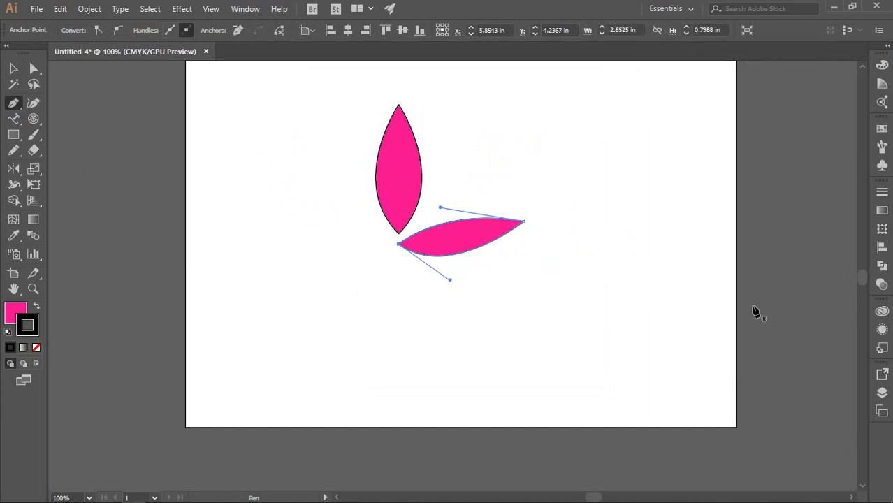
pyautogui.press('v')
pyautogui.click(636, 257)
pyautogui.moveTo(478, 189); pyautogui.dragTo(515, 272)
pyautogui.press('Delete')
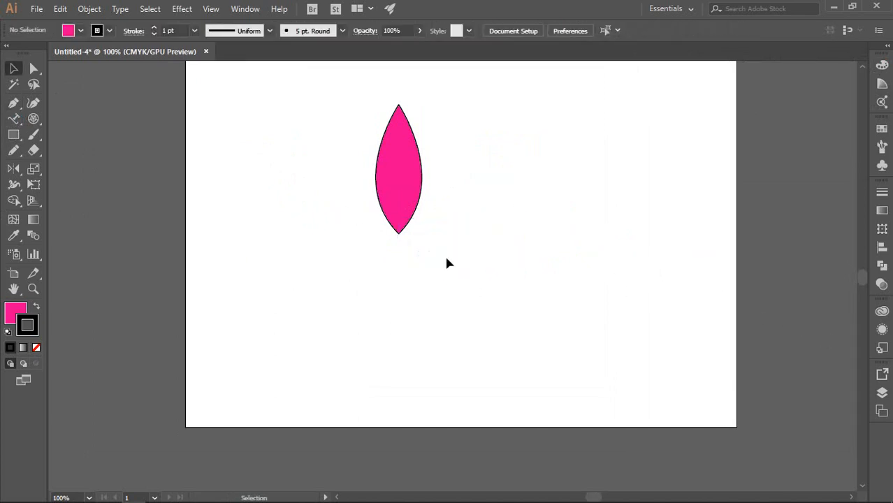
# - Select the upright petal, try rotating it around its centre with the Rotate tool, and undo the rotation
pyautogui.click(385, 162)
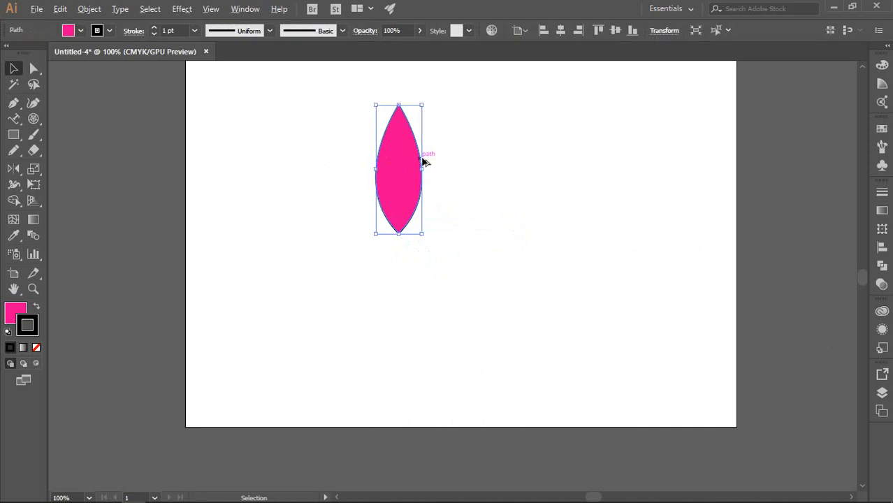
pyautogui.scroll(1, 425, 155)
pyautogui.scroll(1, 443, 215)
pyautogui.scroll(2, 447, 211)
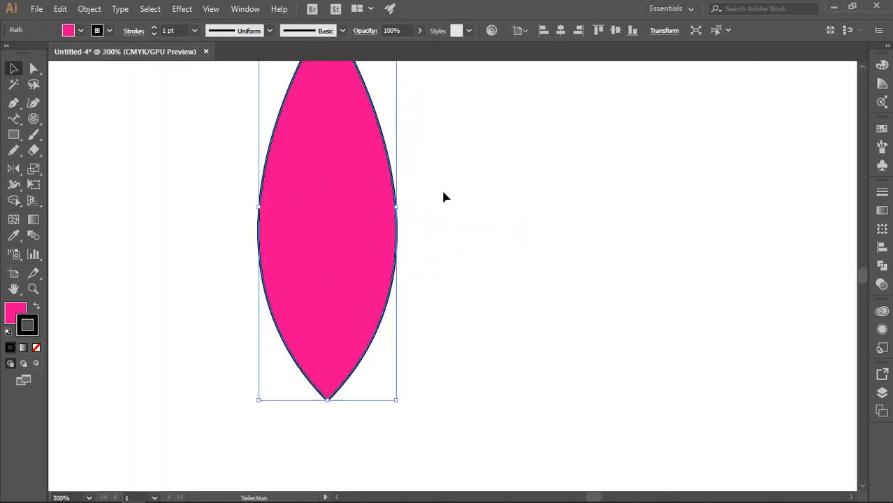
pyautogui.moveTo(440, 160); pyautogui.dragTo(475, 210)
pyautogui.scroll(-1, 472, 203)
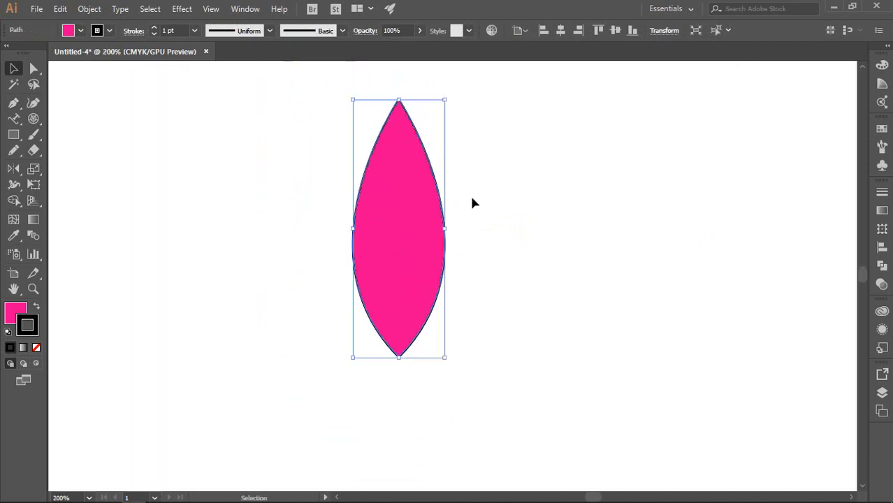
pyautogui.moveTo(14, 169); pyautogui.dragTo(55, 172)
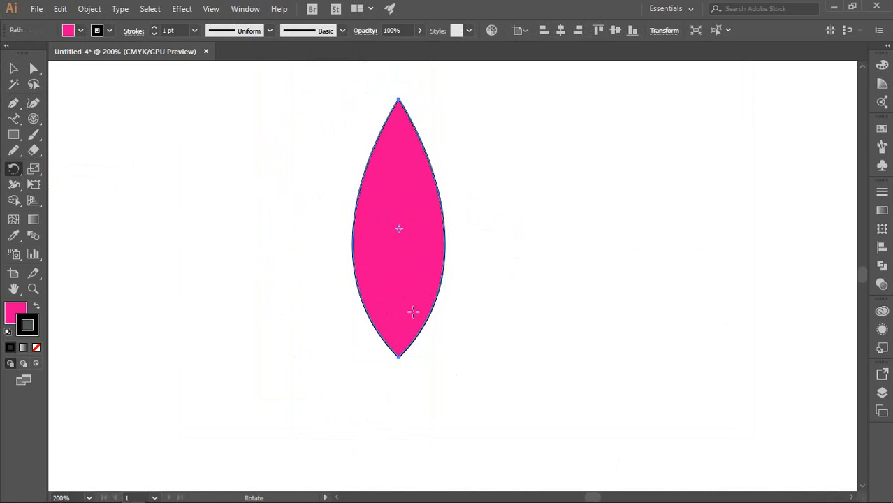
pyautogui.click(397, 228)
pyautogui.moveTo(397, 98); pyautogui.dragTo(369, 361)
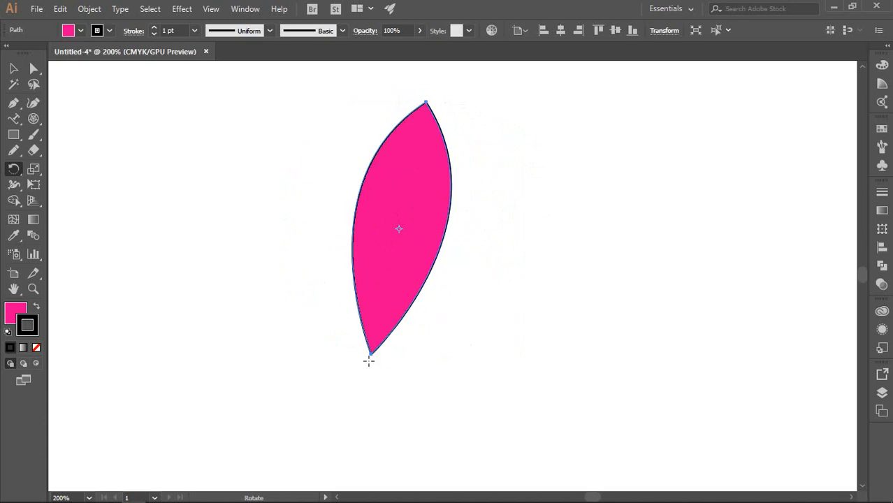
pyautogui.hotkey('ctrl', 'z')
pyautogui.hotkey('ctrl', 'z')
pyautogui.hotkey('ctrl', 'z')
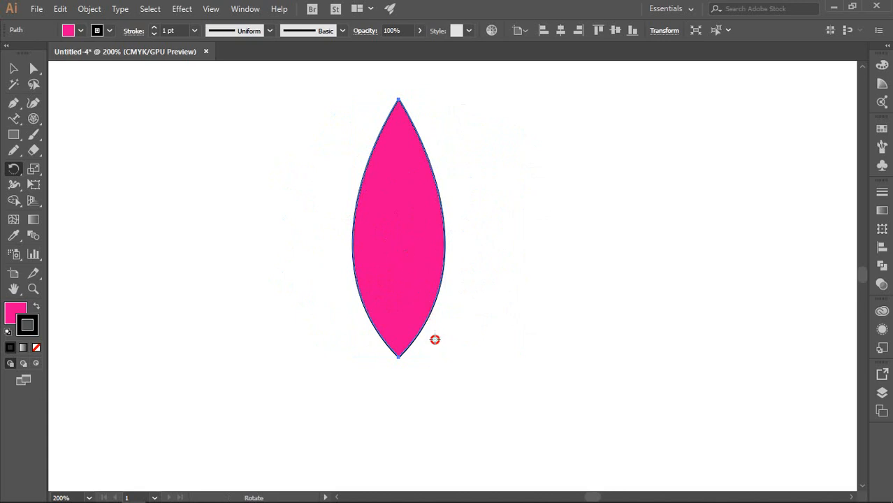
# - Try rotating the petal around a pivot just above its bottom tip, undo the rotation, and deselect the petal
pyautogui.click(398, 339)
pyautogui.moveTo(399, 107); pyautogui.dragTo(530, 260)
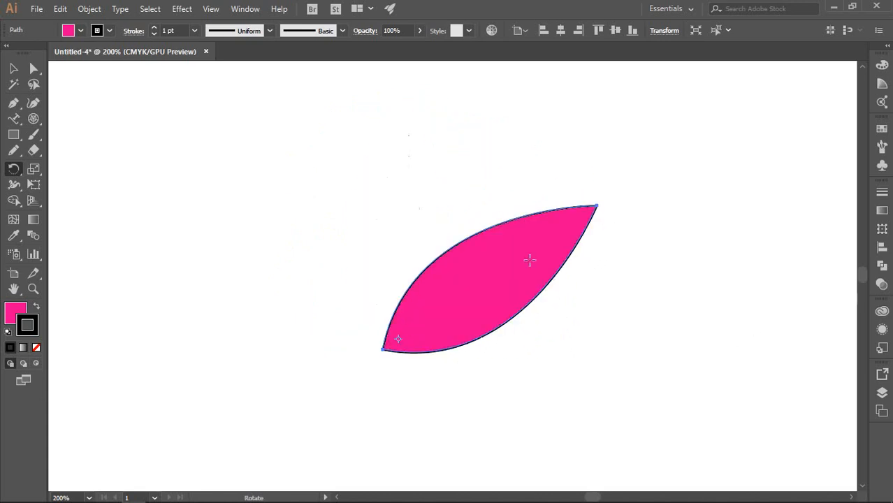
pyautogui.moveTo(553, 230); pyautogui.dragTo(413, 194)
pyautogui.hotkey('ctrl', 'z')
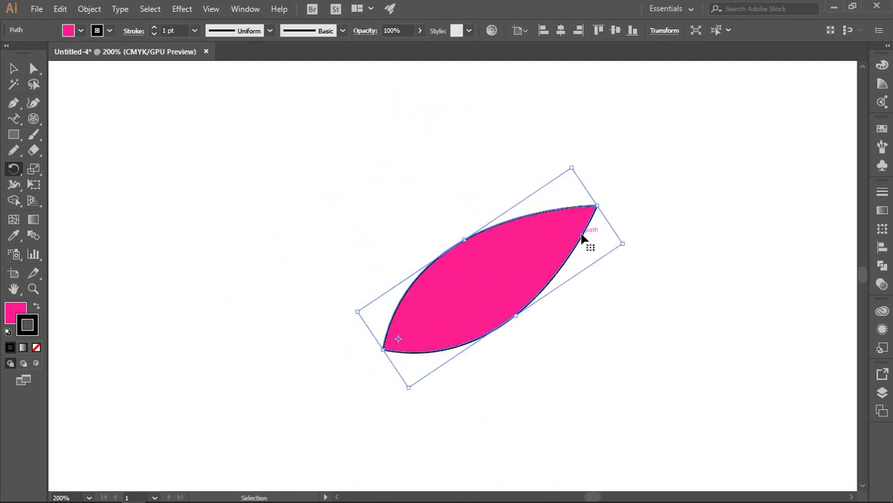
pyautogui.hotkey('ctrl', 'shift', 'z')
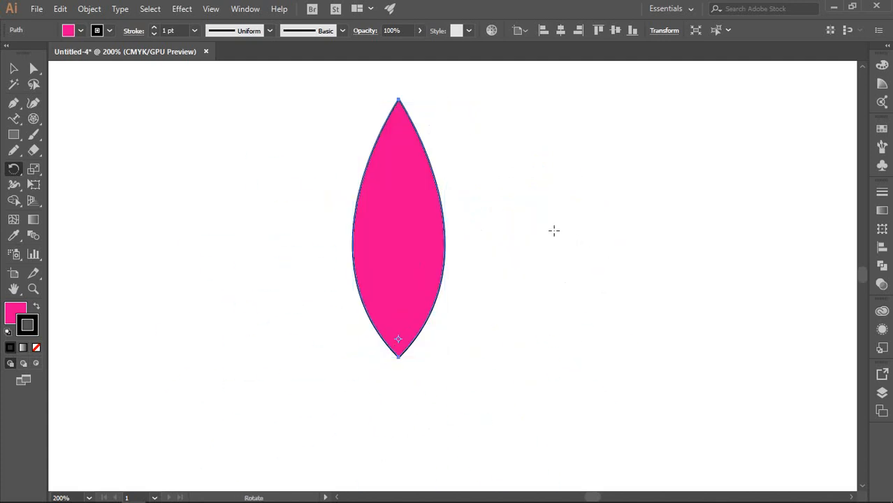
pyautogui.click(13, 67)
pyautogui.click(514, 168)
pyautogui.click(413, 218)
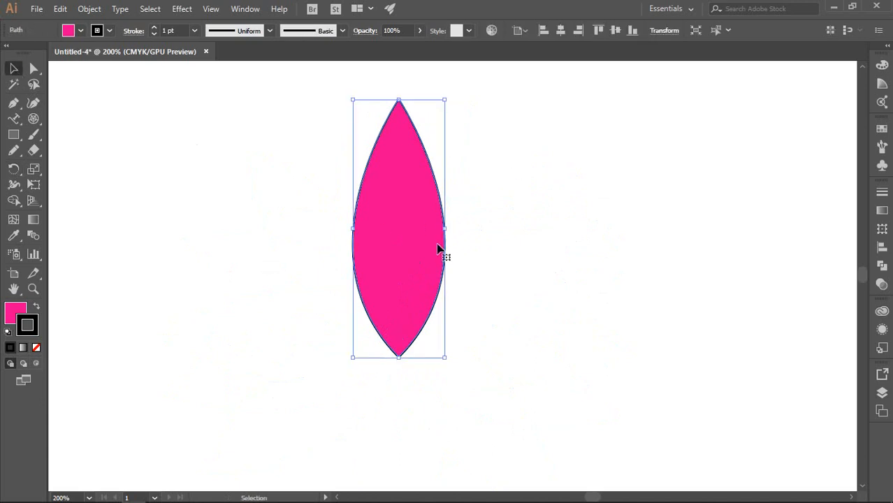
pyautogui.click(533, 241)
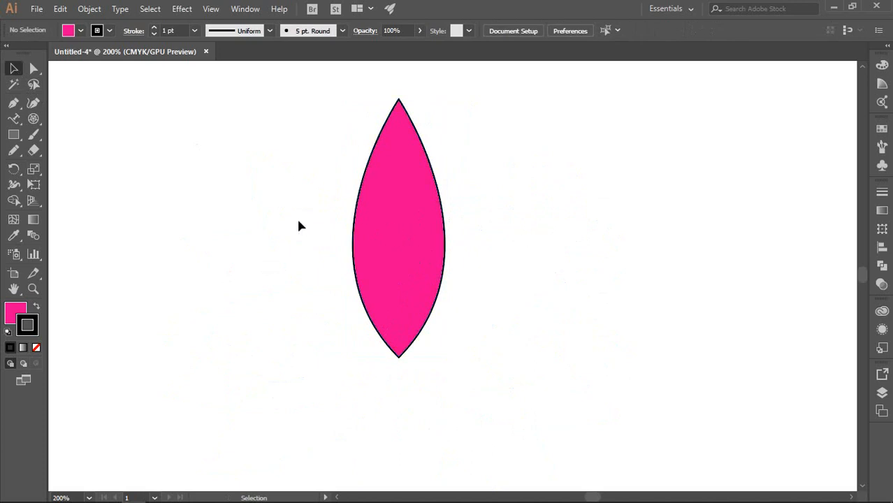
# - Try the Rotate tool on the petal with the pivot slightly above its bottom tip, undo the change, and deselect it
pyautogui.click(404, 193)
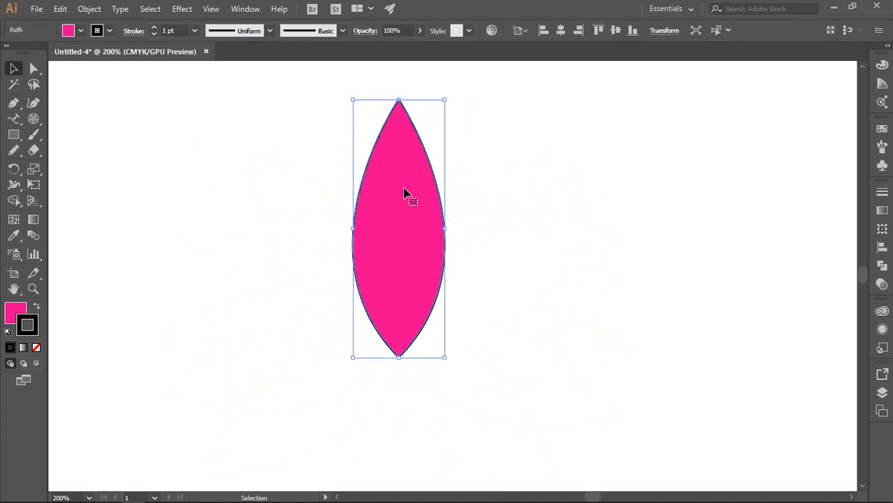
pyautogui.click(19, 171)
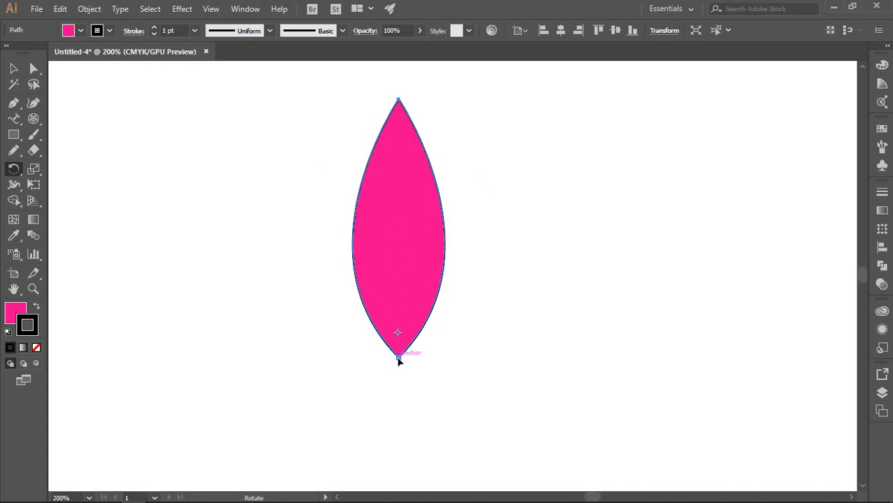
pyautogui.moveTo(399, 357); pyautogui.dragTo(432, 295)
pyautogui.hotkey('ctrl', 'z')
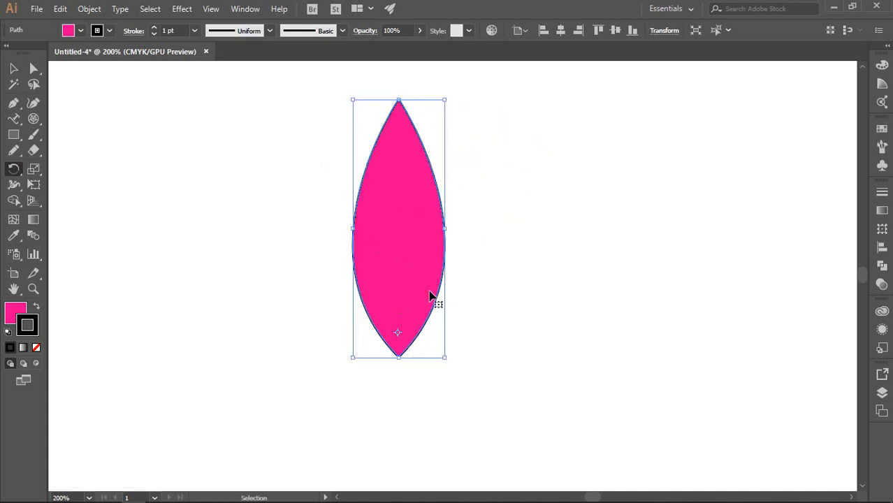
pyautogui.click(13, 68)
pyautogui.click(555, 221)
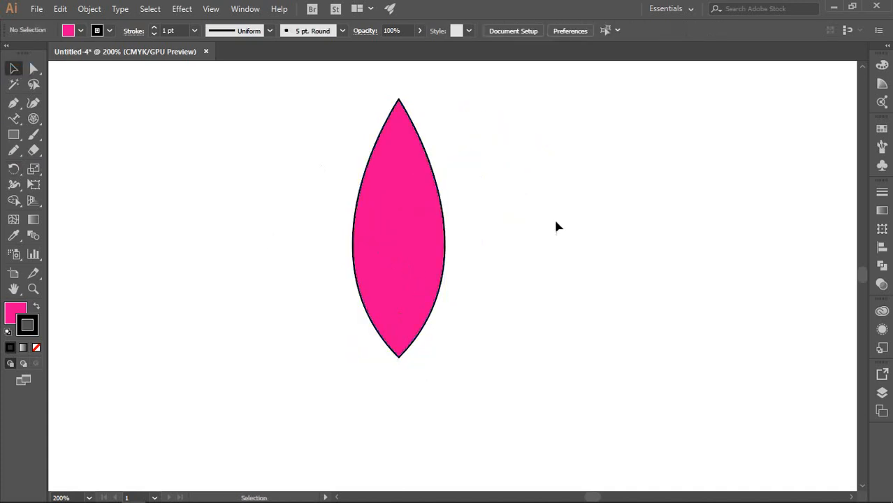
# - Rotate the petal clockwise around its bottom anchor point, undo the rotation, and deselect the petal
pyautogui.click(390, 179)
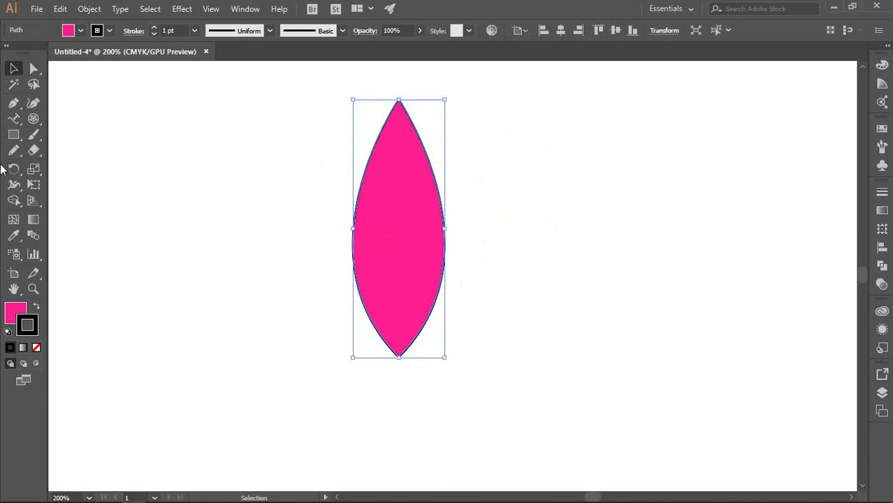
pyautogui.click(13, 169)
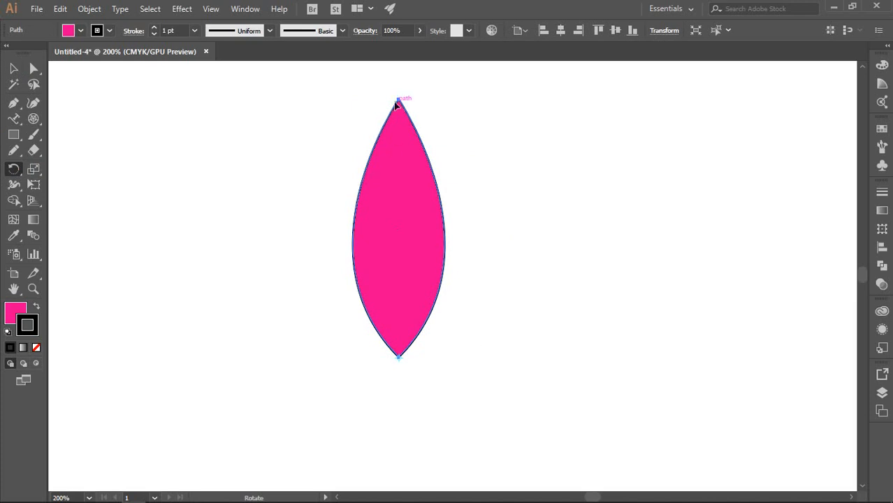
pyautogui.moveTo(404, 98); pyautogui.dragTo(502, 145)
pyautogui.moveTo(516, 156); pyautogui.dragTo(518, 162)
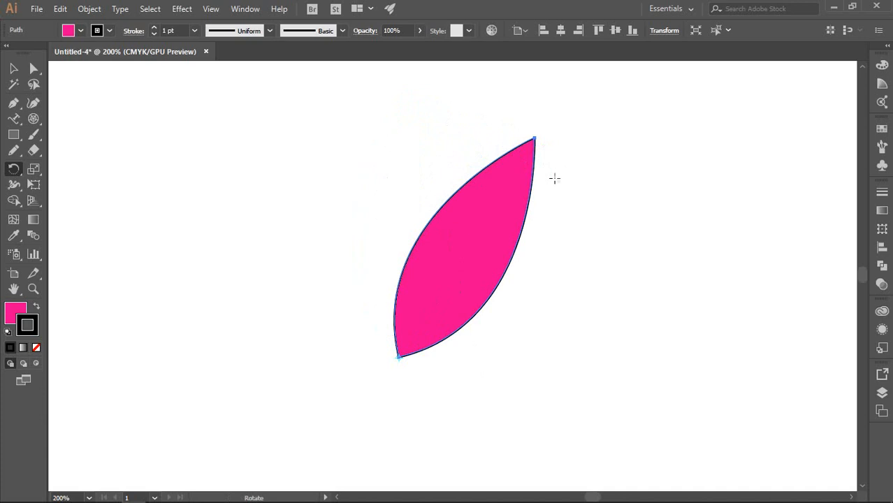
pyautogui.press('v')
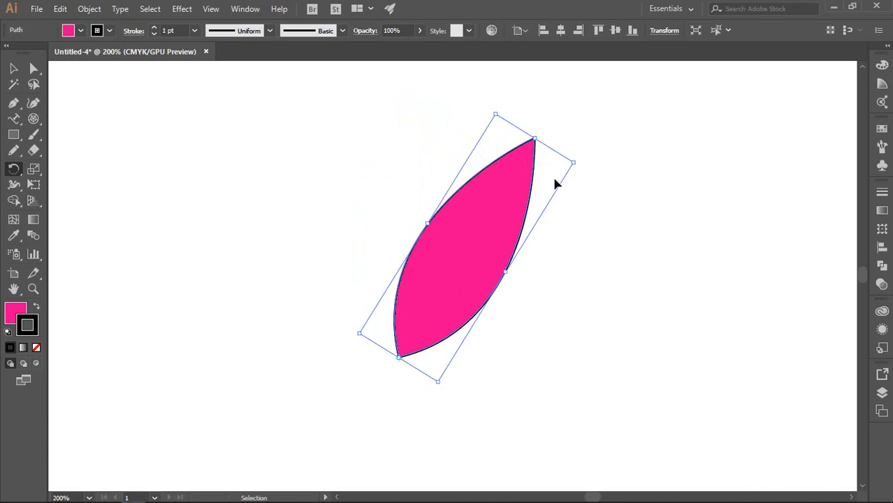
pyautogui.hotkey('ctrl', 'z')
pyautogui.press('r')
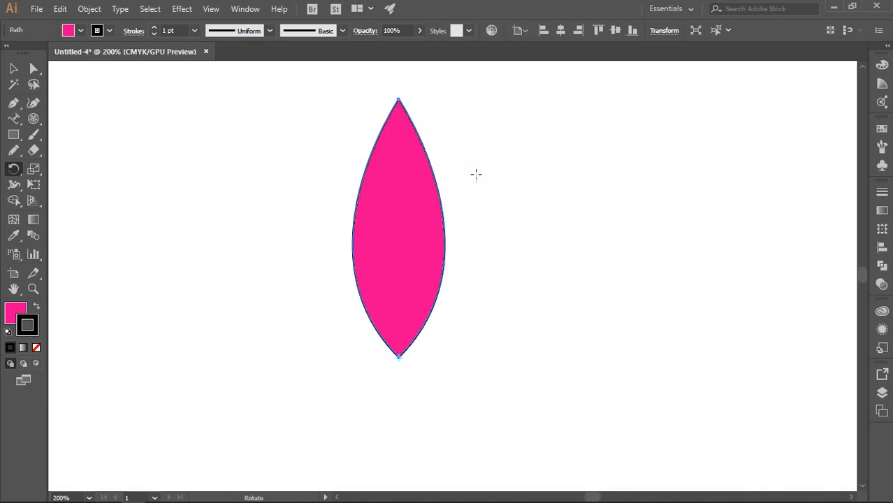
pyautogui.press('v')
pyautogui.click(520, 221)
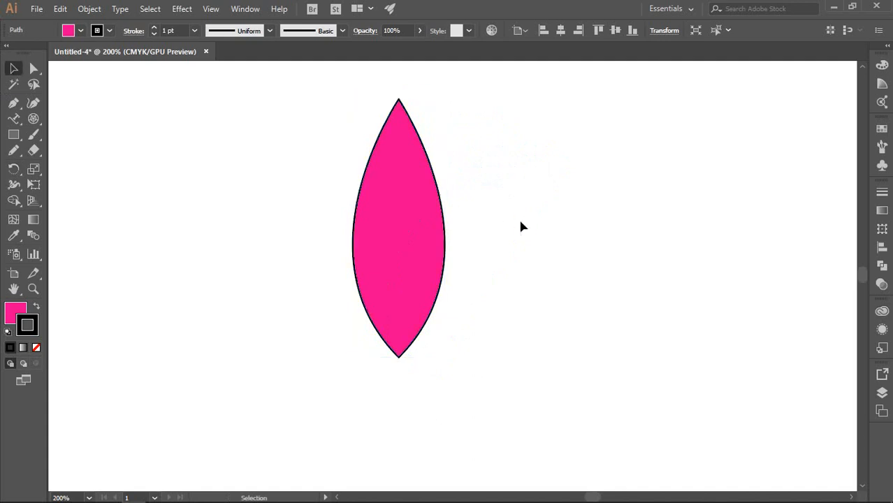
# - Create a copy of the petal rotated clockwise around its bottom anchor point, and undo it
pyautogui.click(401, 170)
pyautogui.press('r')
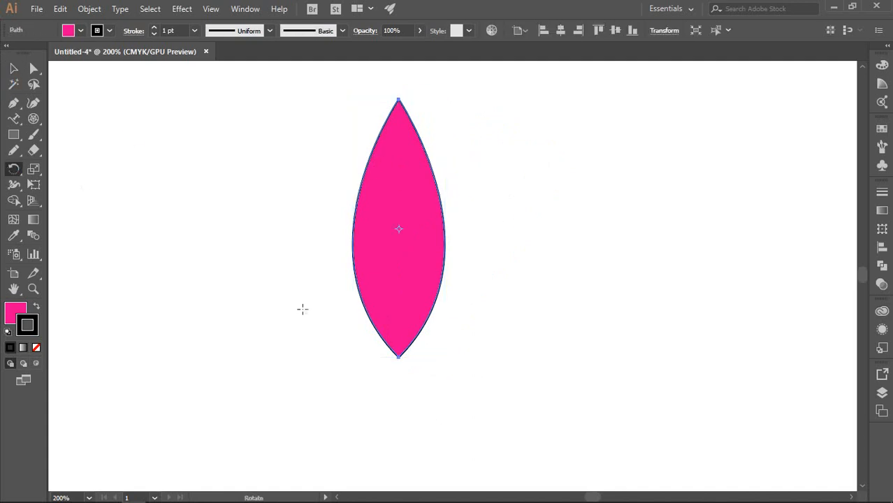
pyautogui.click(400, 357)
pyautogui.moveTo(397, 104); pyautogui.dragTo(538, 184)
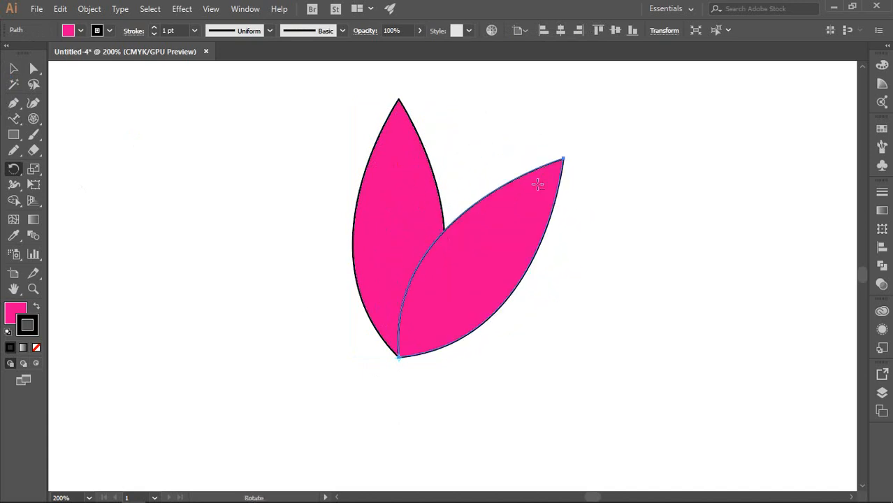
pyautogui.hotkey('ctrl', 'z')
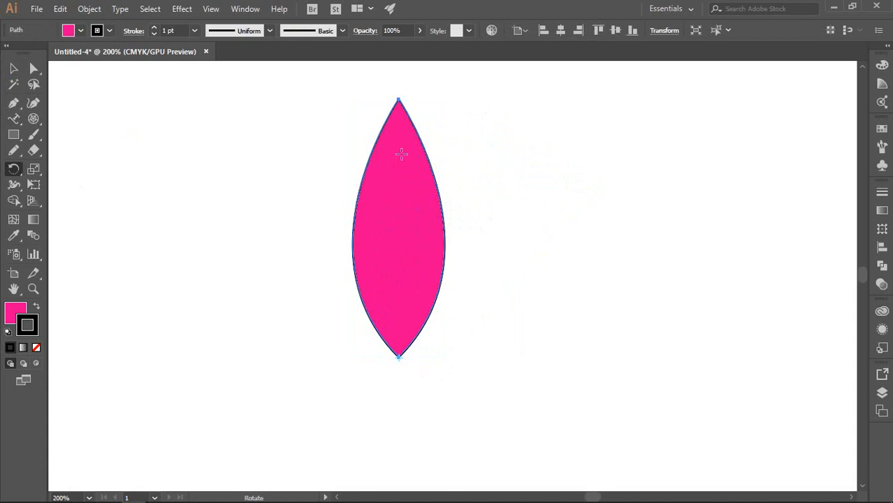
# - Create a copy of the petal rotated by -45° around its bottom anchor point, and deselect it
pyautogui.click(399, 357)
pyautogui.moveTo(412, 133); pyautogui.dragTo(529, 211)
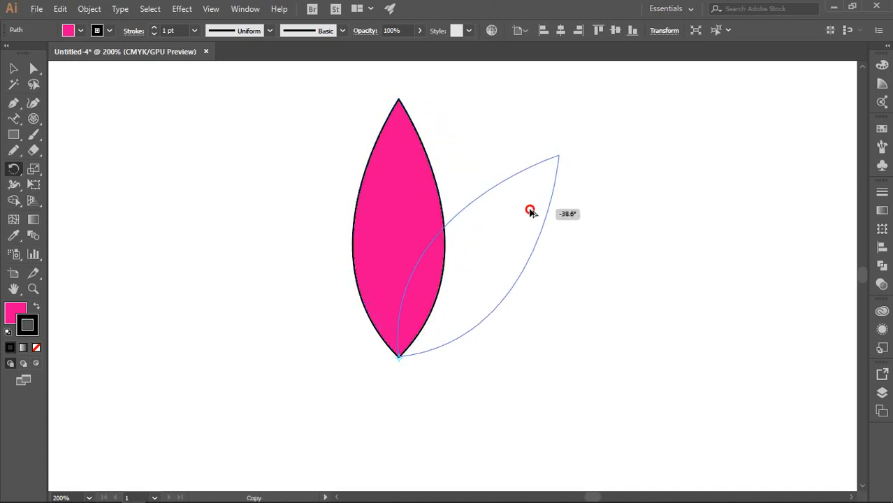
pyautogui.moveTo(530, 211); pyautogui.dragTo(527, 204)
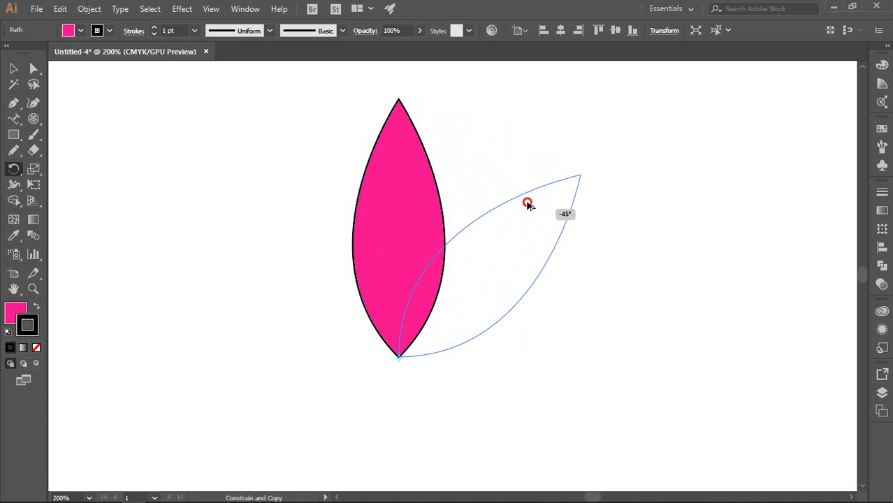
pyautogui.moveTo(528, 203); pyautogui.dragTo(527, 203)
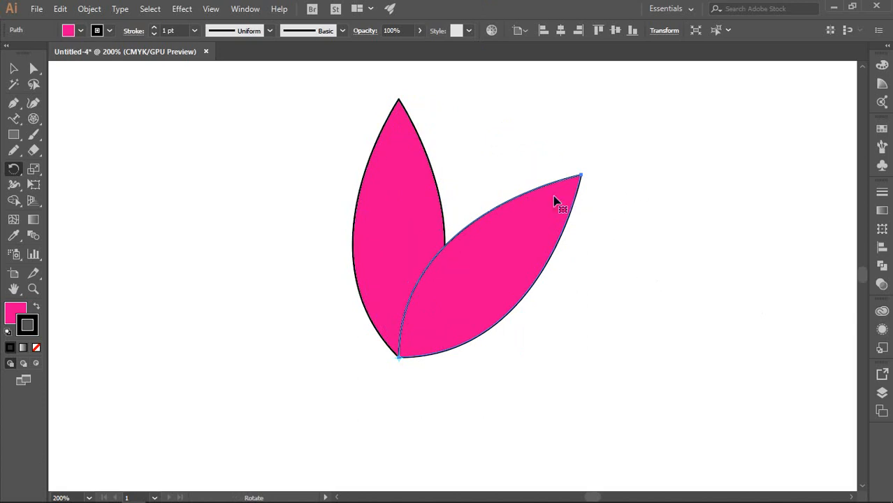
pyautogui.press('v')
pyautogui.click(651, 241)
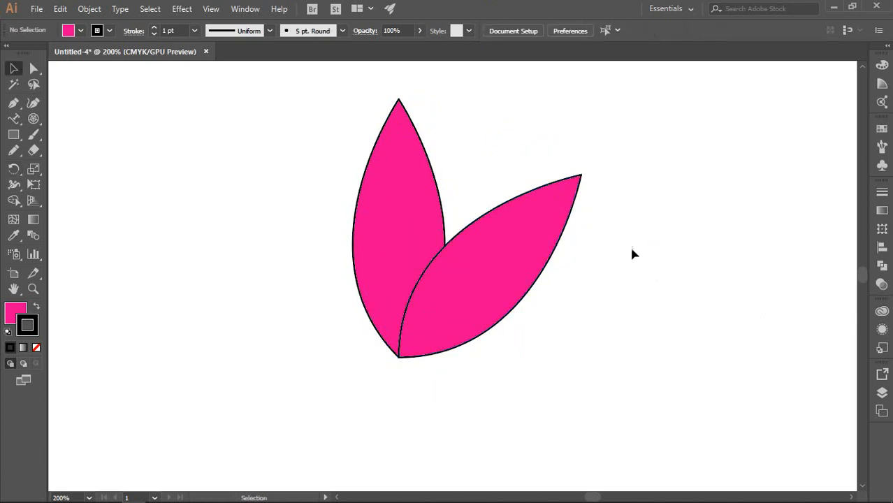
# - Undo the rotated petal copy and leave only the upright petal on the artboard, deselected
pyautogui.scroll(-2, 458, 219)
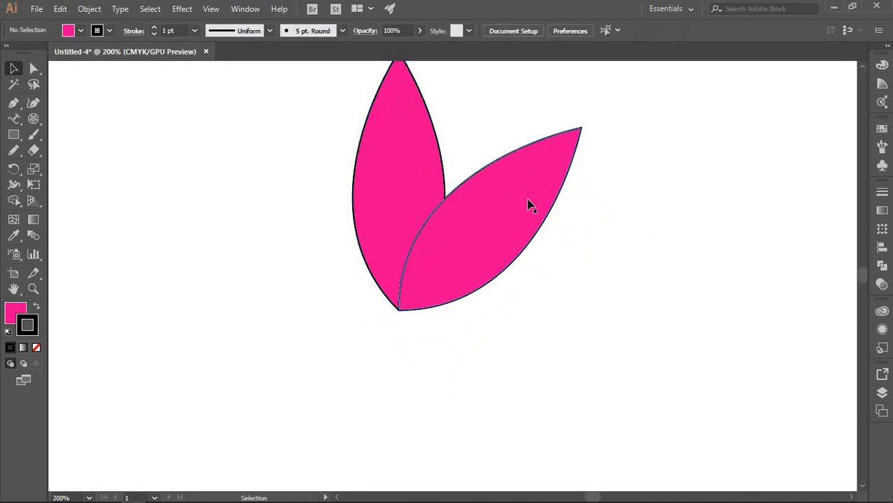
pyautogui.hotkey('ctrl', 'z')
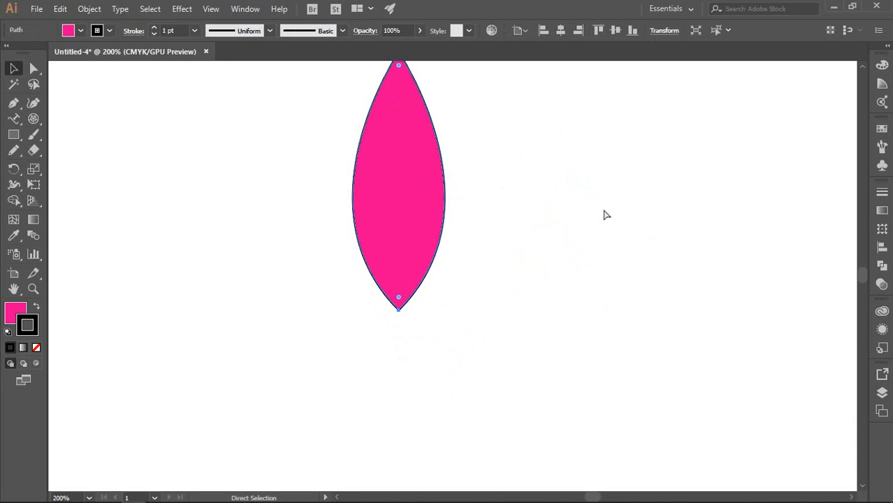
pyautogui.hotkey('ctrl', 'z')
pyautogui.click(549, 220)
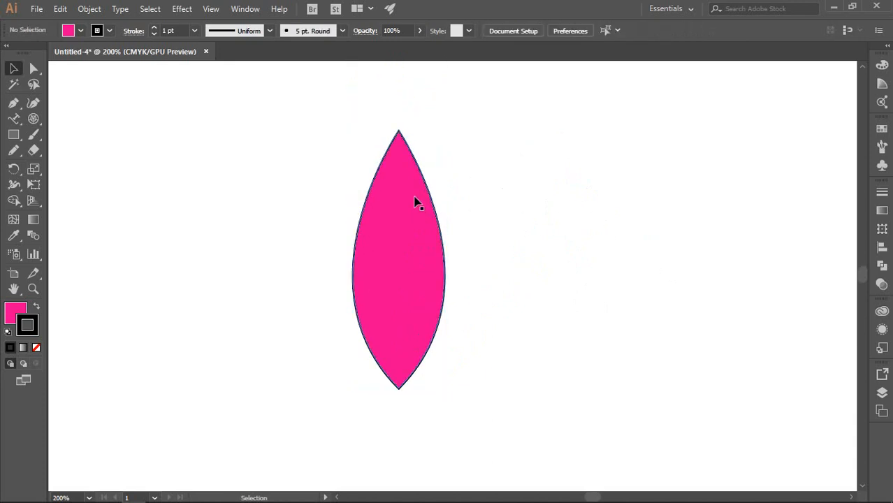
# - Create a copy of the petal rotated clockwise around its bottom anchor point, repeat the transformation twice, and deselect
pyautogui.click(361, 199)
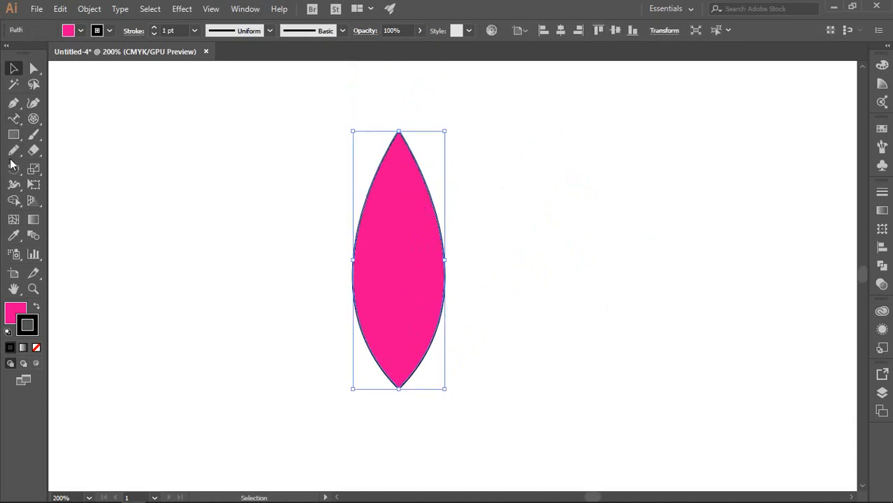
pyautogui.click(13, 169)
pyautogui.click(398, 388)
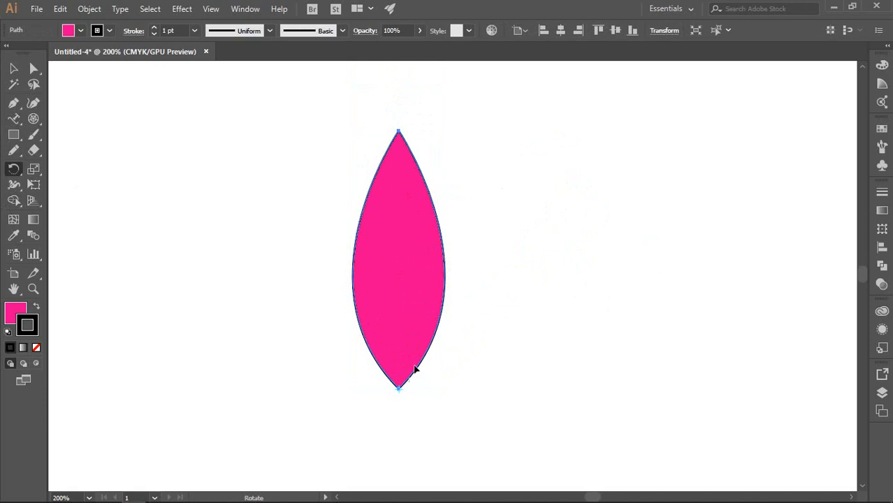
pyautogui.moveTo(400, 182); pyautogui.dragTo(517, 211)
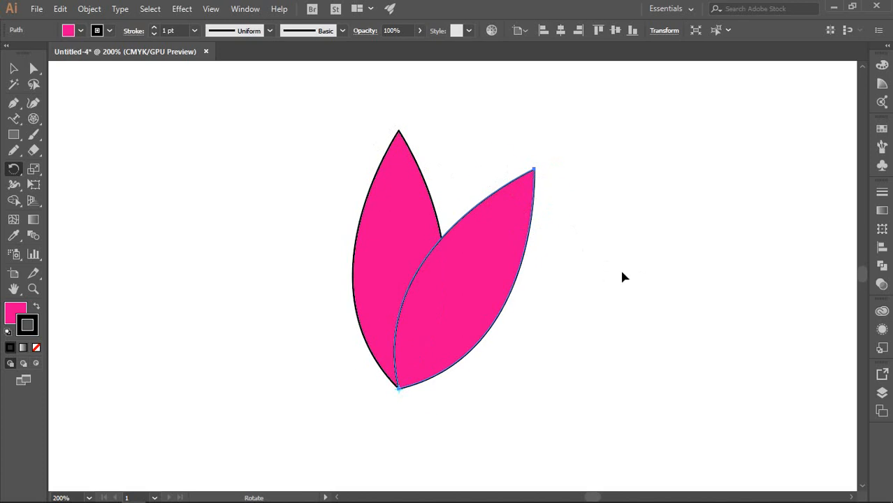
pyautogui.press('ctrl')
pyautogui.hotkey('ctrl', 'd')
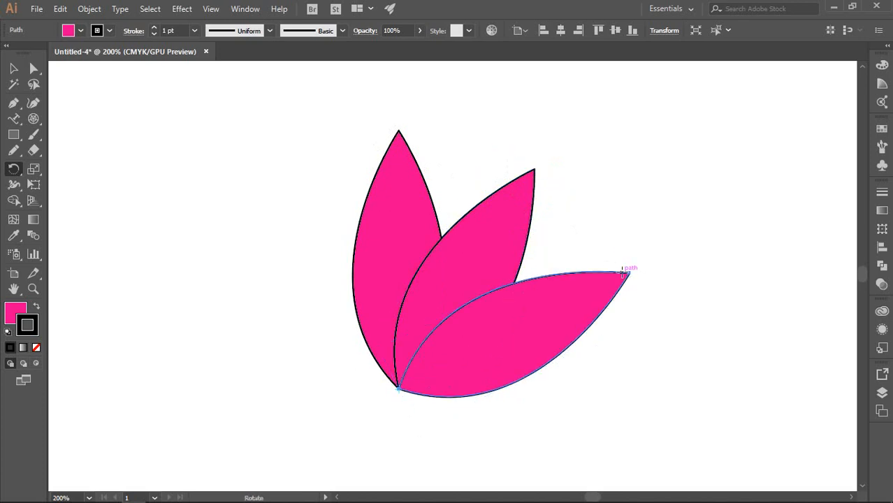
pyautogui.hotkey('ctrl', 'd')
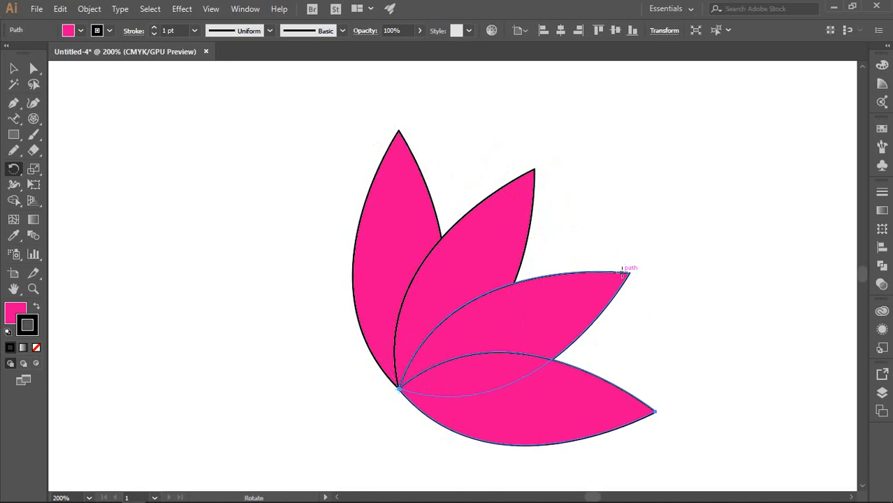
pyautogui.keyDown('ctrl'); pyautogui.click(609, 223); pyautogui.keyUp('ctrl')
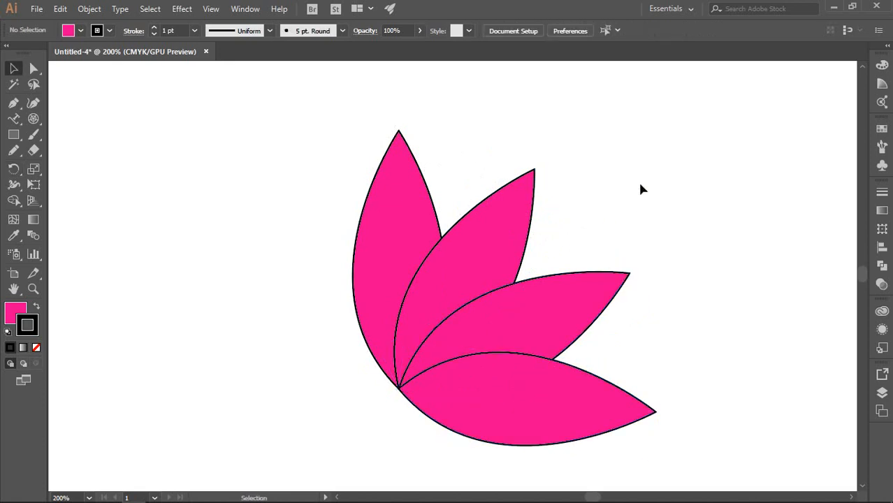
# - Undo the repeated and rotated petal copies to return to the single upright petal
pyautogui.scroll(-2, 606, 242)
pyautogui.moveTo(626, 231); pyautogui.dragTo(534, 171)
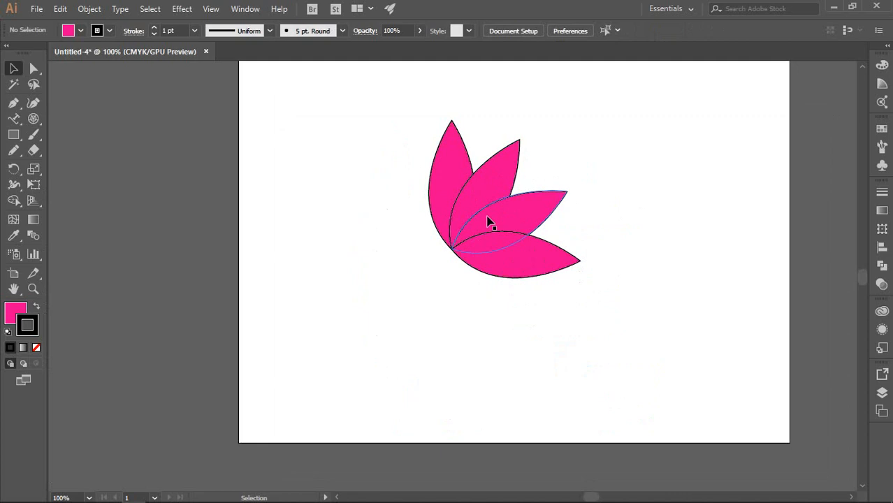
pyautogui.scroll(1, 483, 218)
pyautogui.hotkey('ctrl', '0')
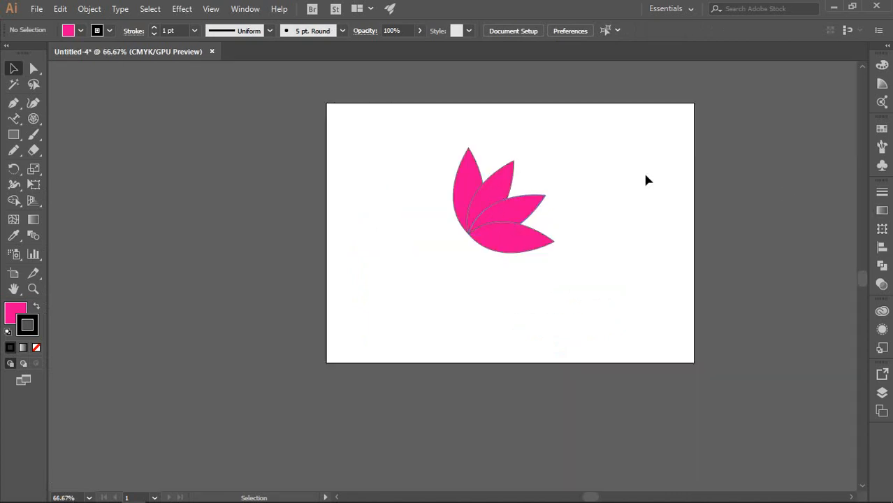
pyautogui.hotkey('ctrl', 'z')
pyautogui.hotkey('ctrl', 'z')
pyautogui.hotkey('ctrl', 'z')
pyautogui.scroll(2, 501, 176)
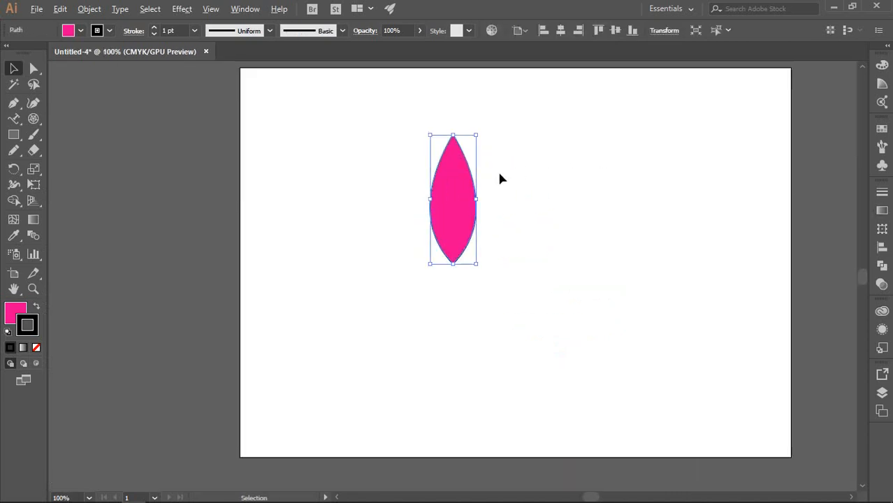
# - Create a copy of the upright petal rotated slightly clockwise around its bottom anchor point
pyautogui.click(13, 168)
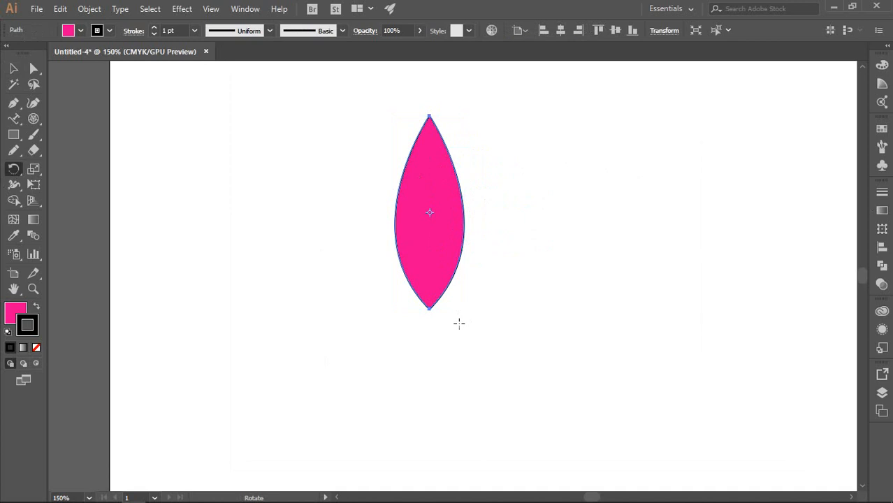
pyautogui.click(430, 308)
pyautogui.moveTo(443, 147); pyautogui.dragTo(490, 162)
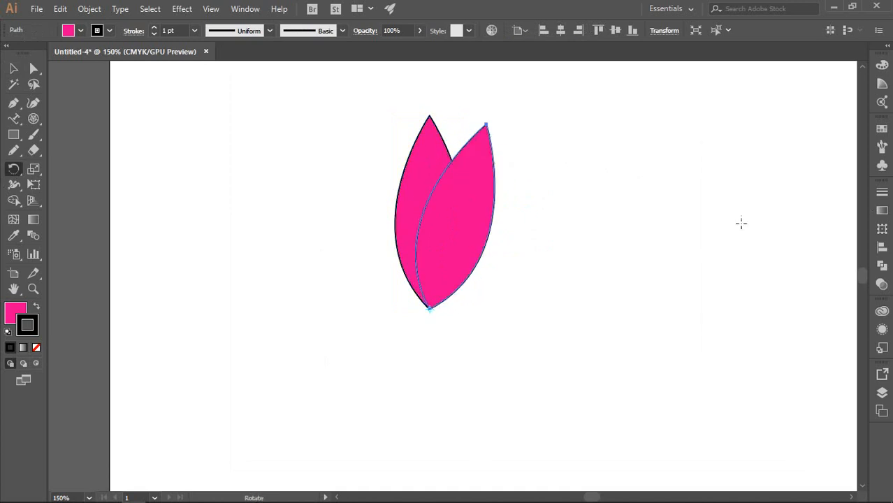
# - Repeat the rotated copy until the petals form a full circular flower, and deselect it
pyautogui.hotkey('ctrl', 'd')
pyautogui.hotkey('ctrl', 'd')
pyautogui.hotkey('ctrl', 'd')
pyautogui.hotkey('ctrl', 'd')
pyautogui.hotkey('ctrl', 'd')
pyautogui.hotkey('ctrl', 'd')
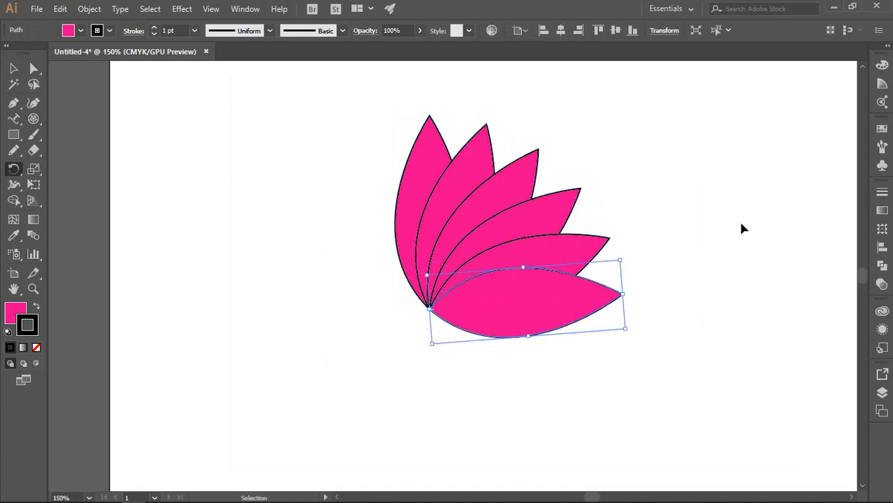
pyautogui.hotkey('ctrl', 'd')
pyautogui.hotkey('ctrl', 'd')
pyautogui.hotkey('ctrl', 'd')
pyautogui.hotkey('ctrl', 'd')
pyautogui.hotkey('ctrl', 'd')
pyautogui.hotkey('ctrl', 'd')
pyautogui.hotkey('ctrl', 'd')
pyautogui.hotkey('ctrl', 'd')
pyautogui.hotkey('ctrl', 'd')
pyautogui.hotkey('ctrl', 'd')
pyautogui.hotkey('ctrl', 'd')
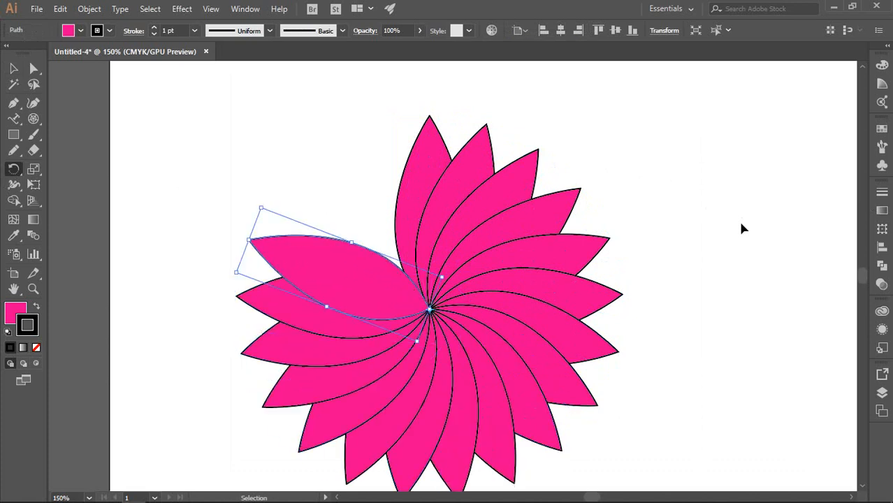
pyautogui.hotkey('ctrl', 'd')
pyautogui.hotkey('ctrl', 'd')
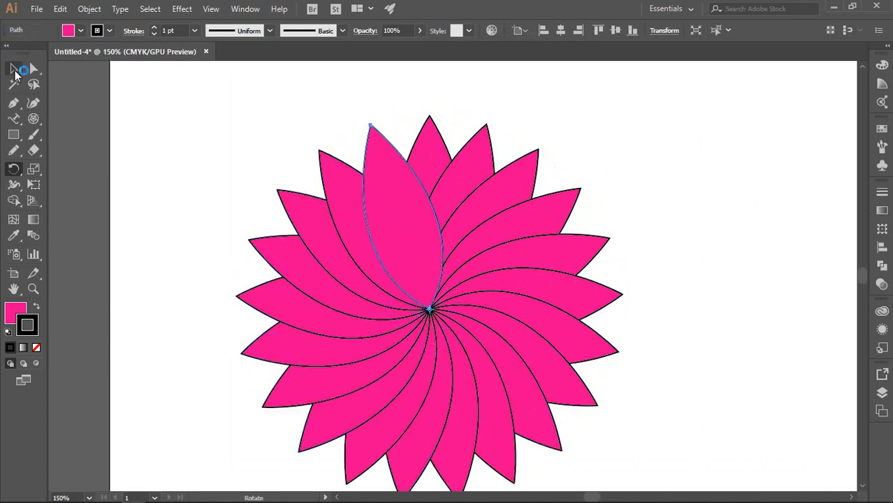
pyautogui.click(14, 68)
pyautogui.click(14, 68)
pyautogui.click(223, 158)
pyautogui.scroll(-3, 283, 203)
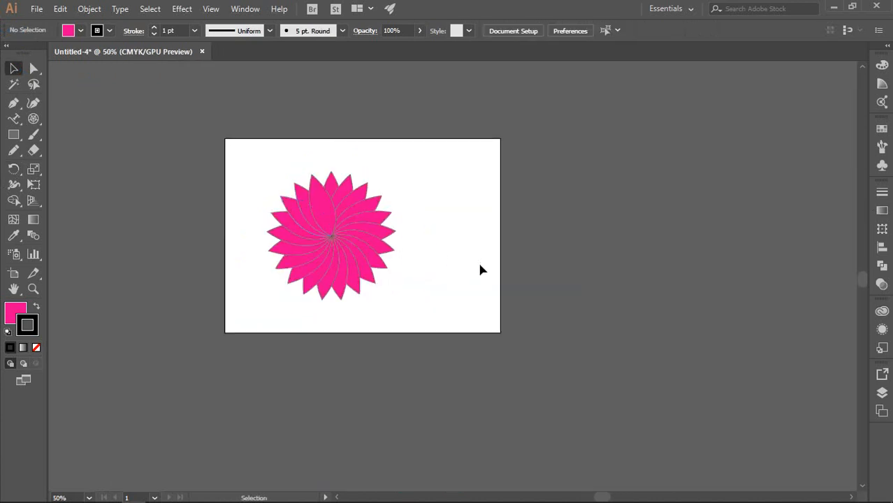
# - Examine the completed flower, select all of its petals together, and deselect them
pyautogui.moveTo(442, 225); pyautogui.dragTo(522, 246)
pyautogui.scroll(2, 409, 241)
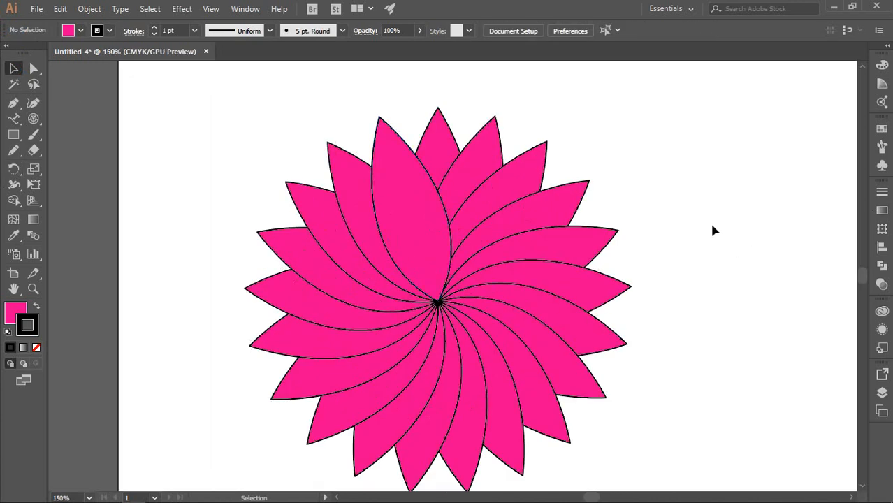
pyautogui.scroll(-3, 713, 232)
pyautogui.moveTo(728, 217); pyautogui.dragTo(566, 159)
pyautogui.scroll(3, 634, 213)
pyautogui.moveTo(218, 92); pyautogui.dragTo(587, 376)
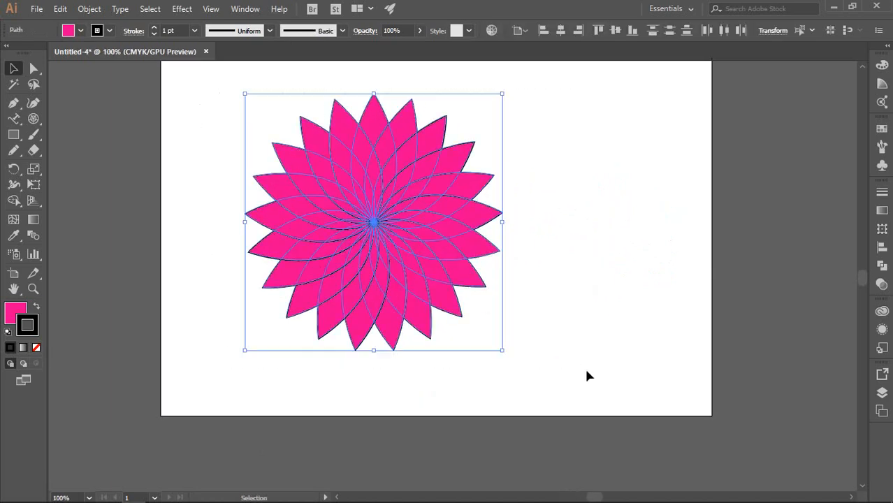
pyautogui.click(577, 273)
# - Undo all the rotated petal copies until only the original upright petal is left, and deselect it
pyautogui.press('a')
pyautogui.click(450, 222)
pyautogui.press('Delete')
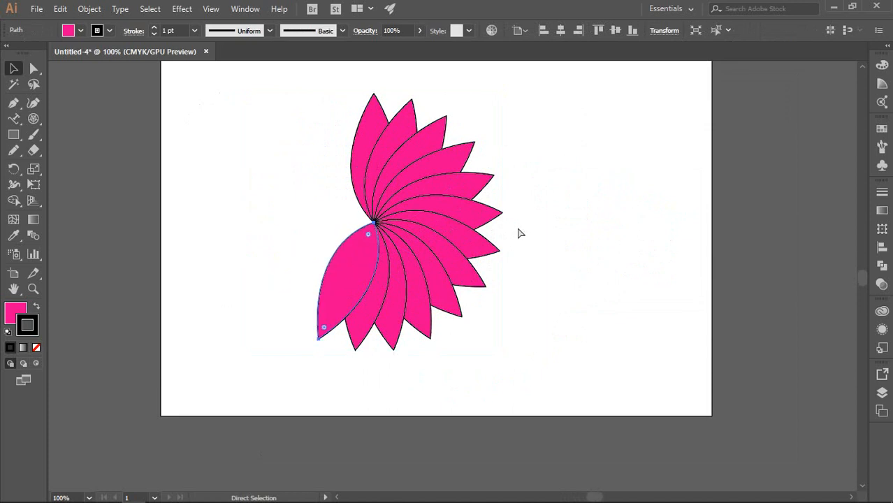
pyautogui.press('Delete')
pyautogui.press('Delete')
pyautogui.press('Delete')
pyautogui.press('Delete')
pyautogui.press('Delete')
pyautogui.press('Delete')
pyautogui.press('Delete')
pyautogui.press('Delete')
pyautogui.press('Delete')
pyautogui.press('Delete')
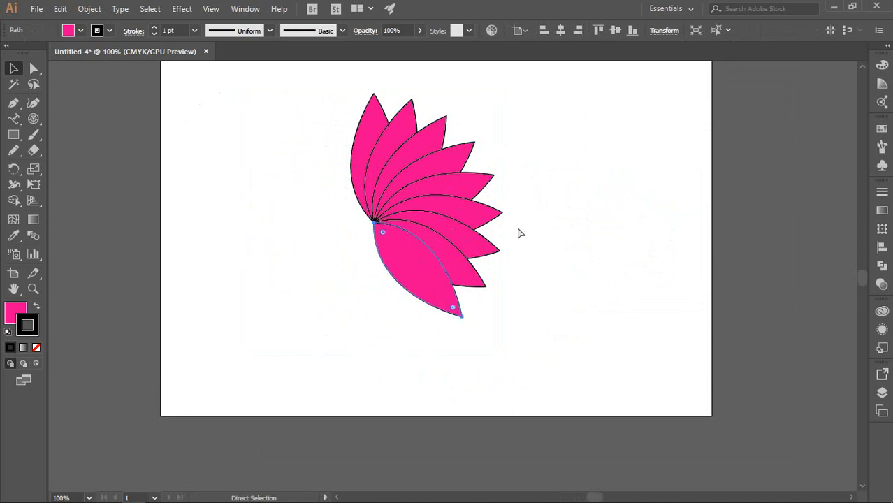
pyautogui.hotkey('ctrl', 'z')
pyautogui.hotkey('ctrl', 'z')
pyautogui.hotkey('ctrl', 'z')
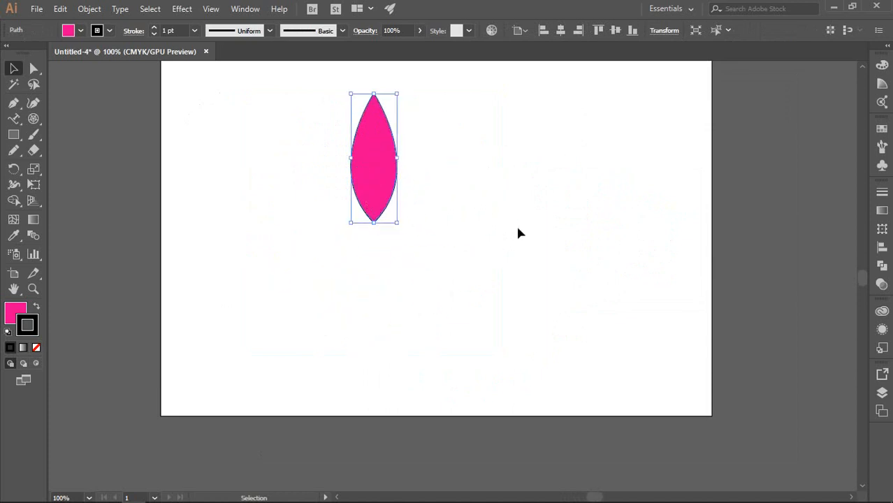
pyautogui.click(515, 221)
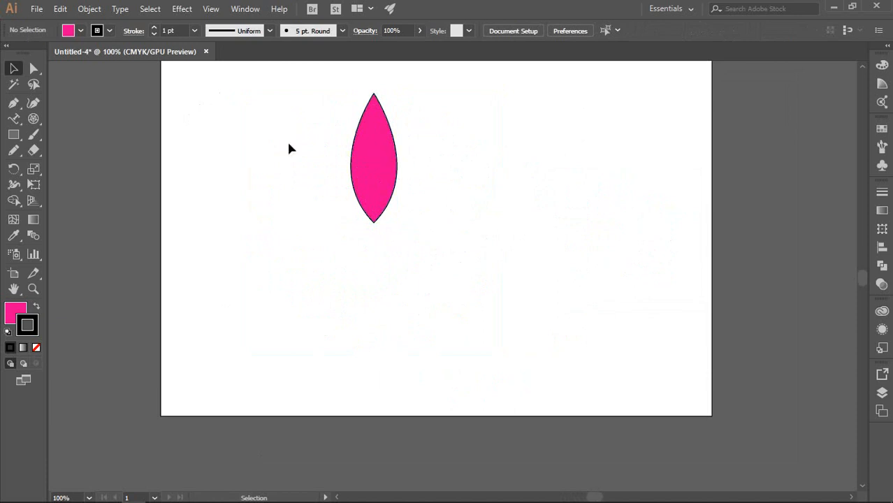
pyautogui.moveTo(275, 124); pyautogui.dragTo(509, 249)
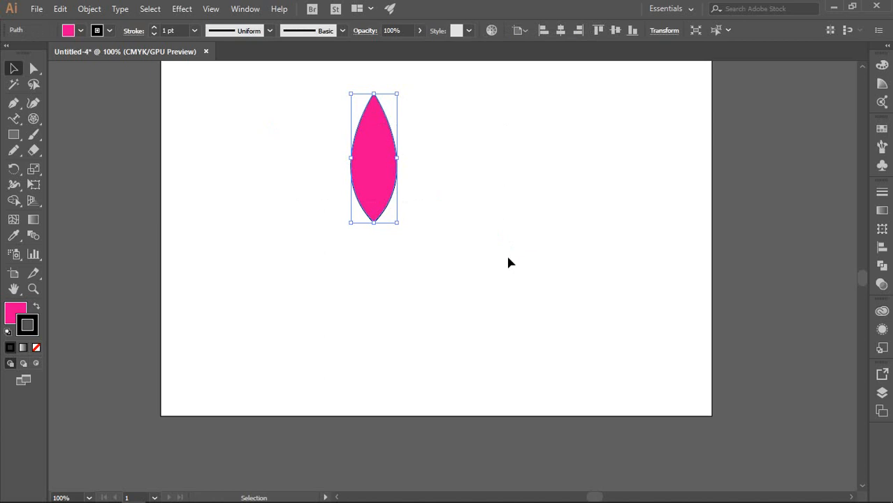
pyautogui.click(516, 182)
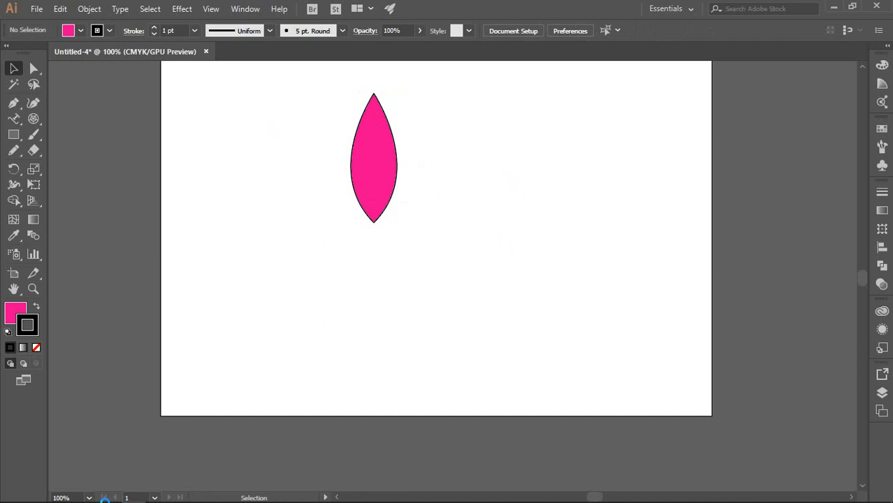
# - Switch to the Google Meet window, open the meeting chat to read the message, and return to Illustrator
pyautogui.moveTo(61, 492)
pyautogui.click(66, 462)
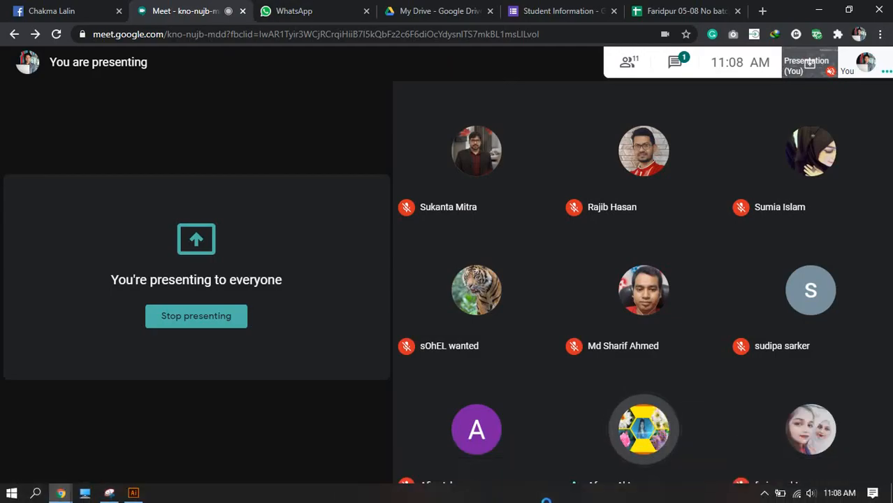
pyautogui.click(675, 62)
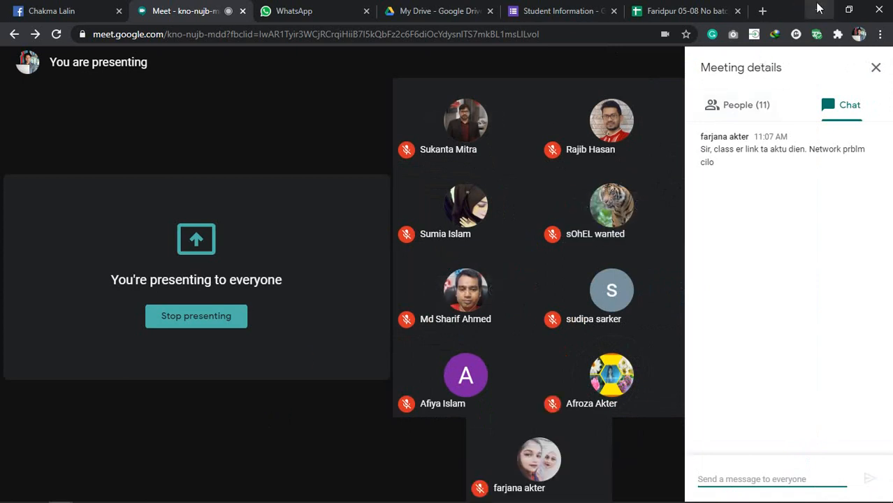
pyautogui.click(820, 10)
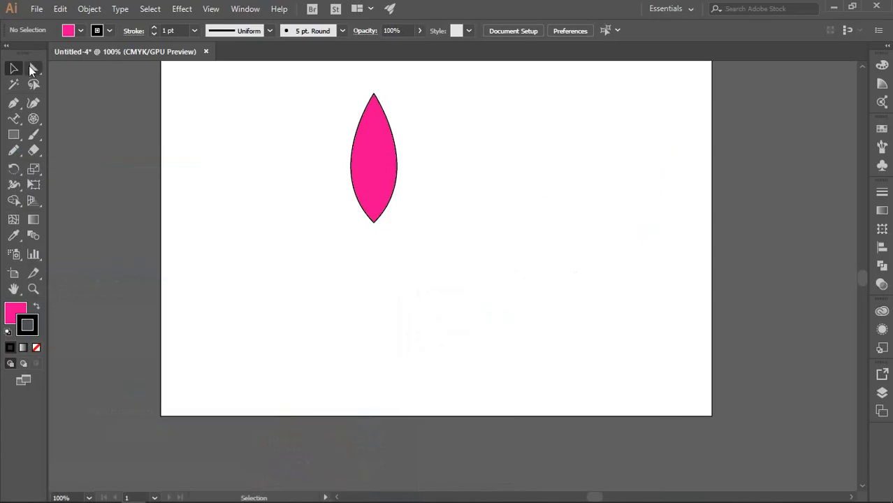
# - Reposition the petal near the artboard's upper middle, move it to the upper left of the center, and deselect it
pyautogui.click(31, 68)
pyautogui.scroll(2, 101, 193)
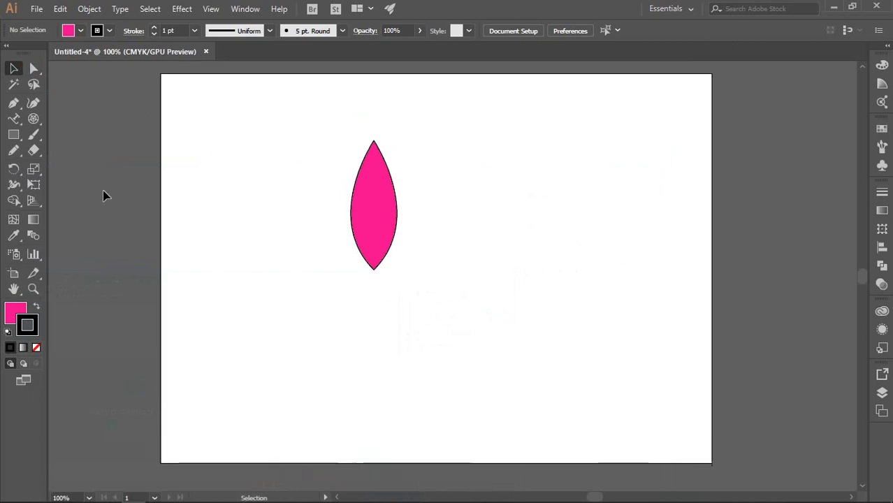
pyautogui.moveTo(381, 221); pyautogui.dragTo(454, 213)
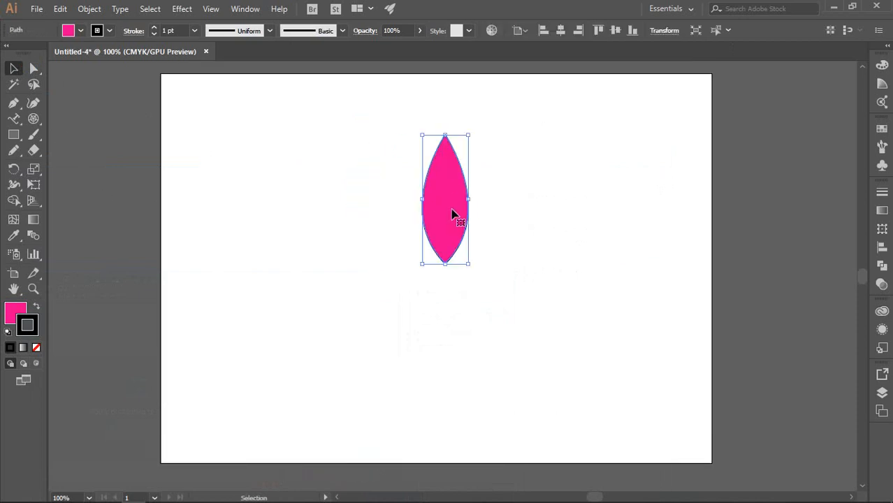
pyautogui.click(563, 179)
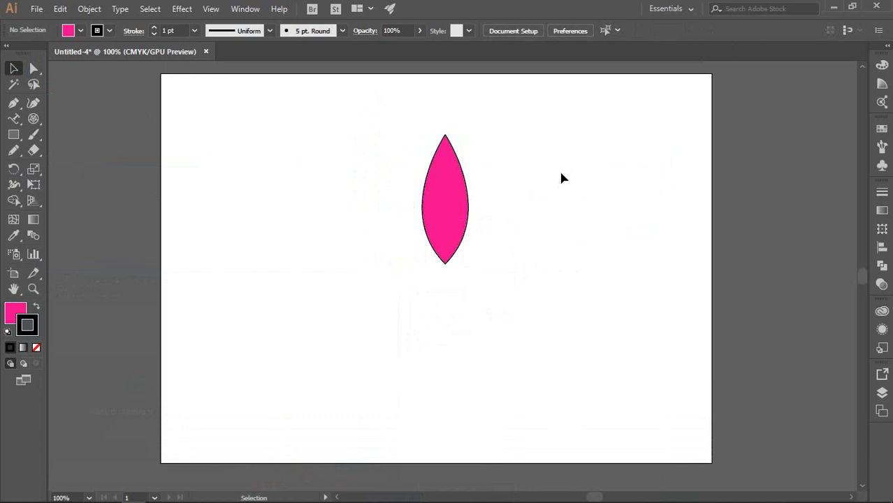
pyautogui.click(17, 68)
pyautogui.moveTo(467, 219); pyautogui.dragTo(381, 195)
pyautogui.click(506, 193)
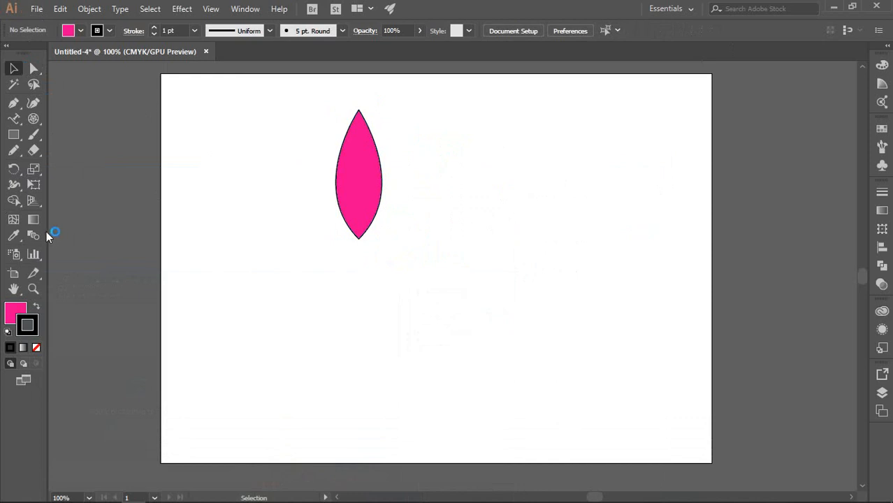
# - Select the petal and delete it to leave the artboard empty
pyautogui.click(12, 200)
pyautogui.moveTo(306, 116); pyautogui.dragTo(391, 314)
pyautogui.click(391, 30)
pyautogui.press('Delete')
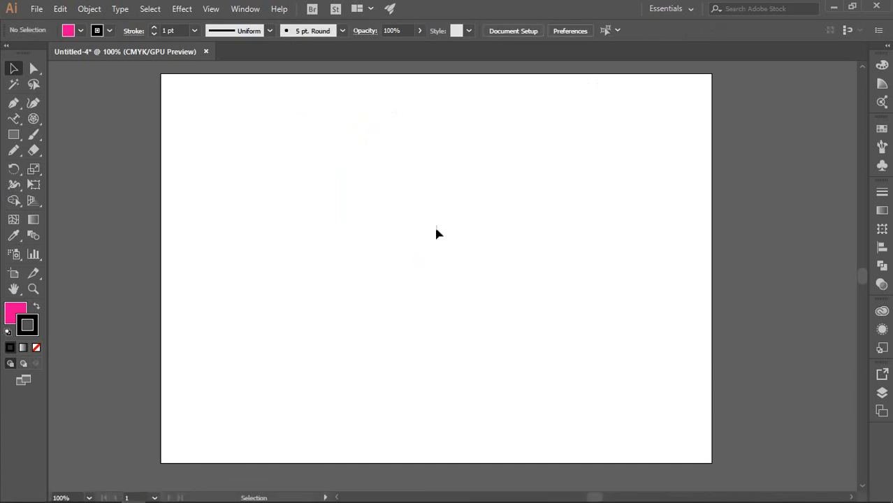
# - Start a Pen path at two different spots on the empty artboard and undo each starting point
pyautogui.click(13, 105)
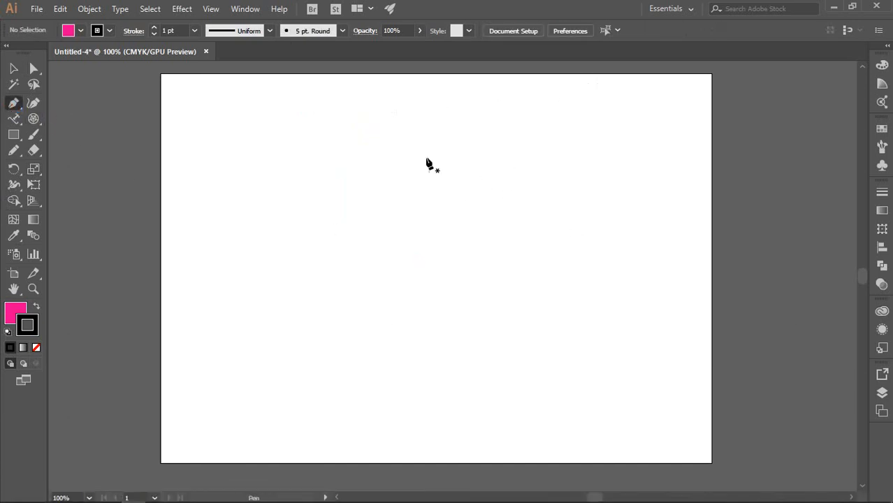
pyautogui.click(348, 132)
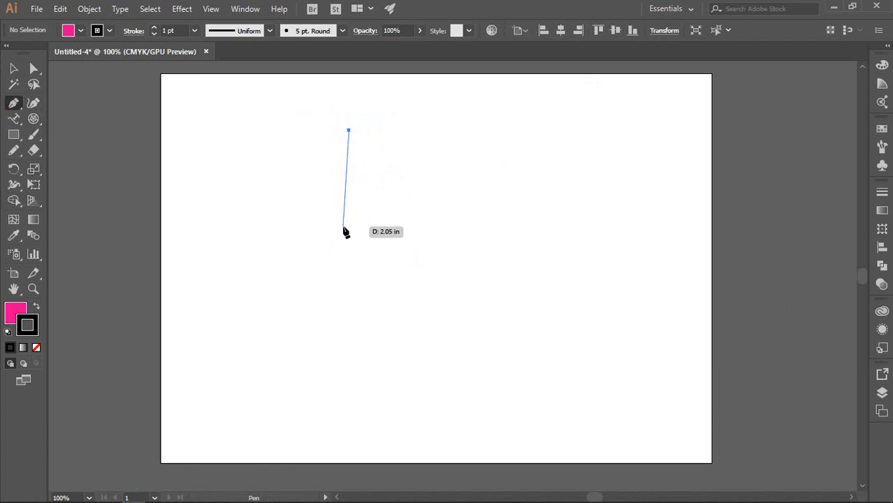
pyautogui.hotkey('ctrl', 'z')
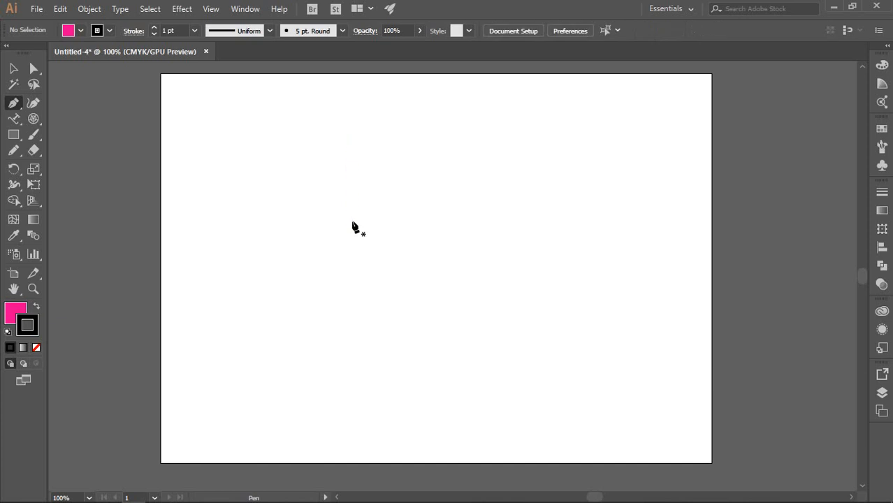
pyautogui.click(241, 165)
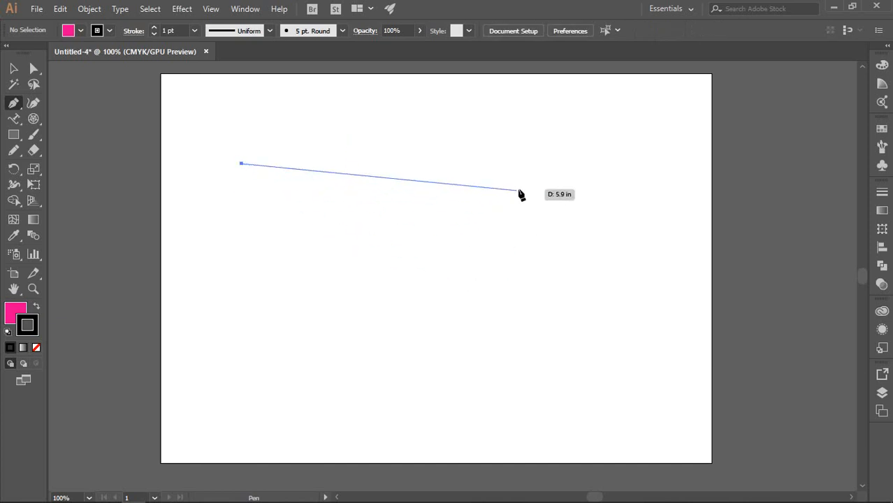
pyautogui.hotkey('ctrl', 'z')
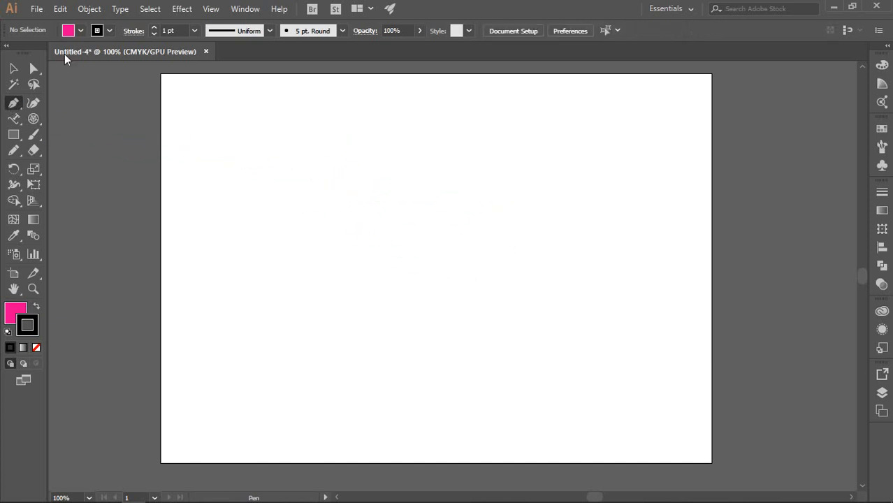
# - Turn off Smart Guides and try starting a Pen path without them, undoing the starting point
pyautogui.click(212, 9)
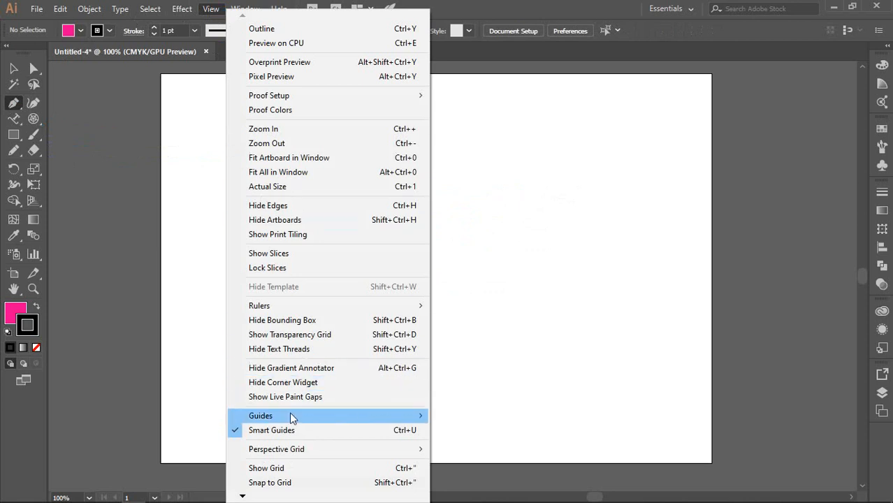
pyautogui.click(265, 430)
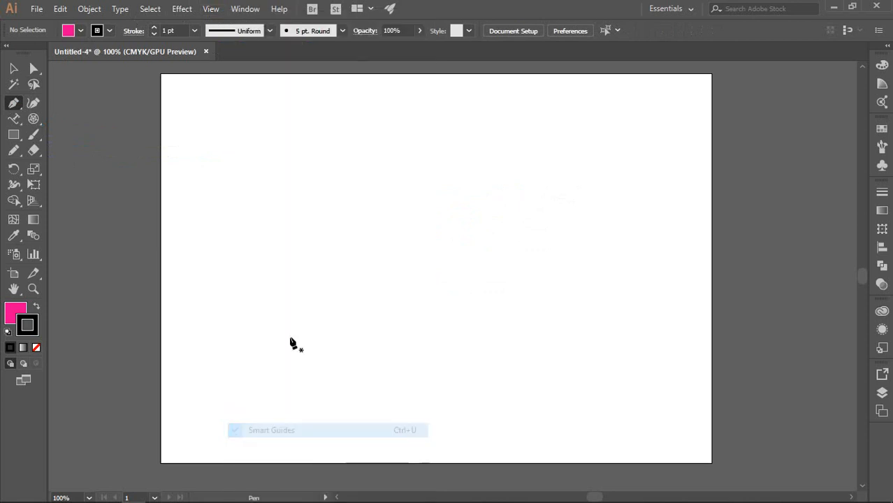
pyautogui.click(271, 220)
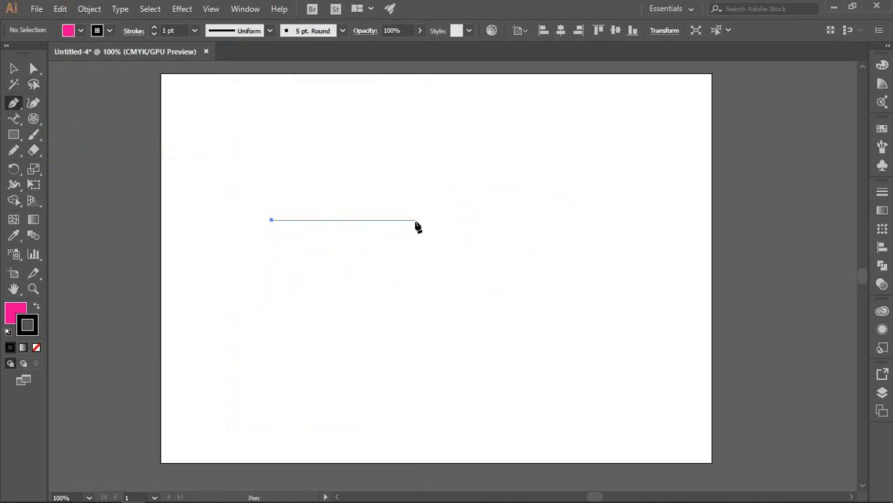
pyautogui.hotkey('ctrl', 'z')
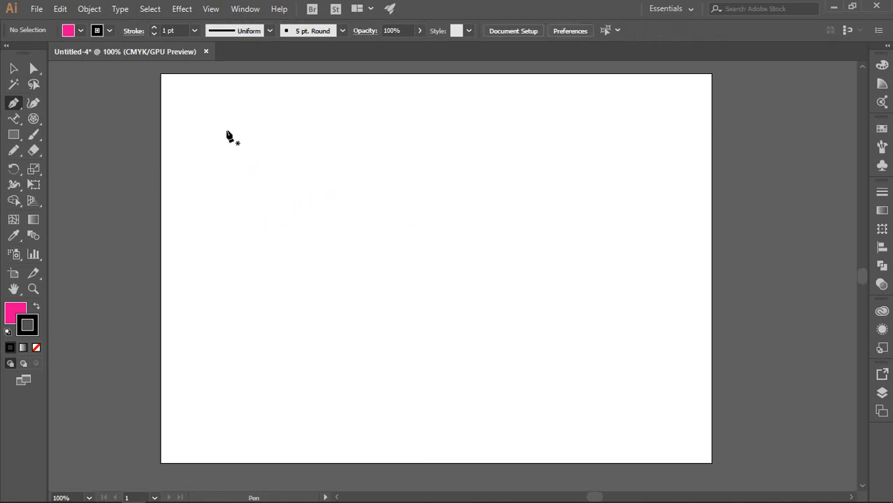
# - Turn Smart Guides back on, draw a horizontal Pen segment about 2.76 in long, and delete it
pyautogui.click(211, 9)
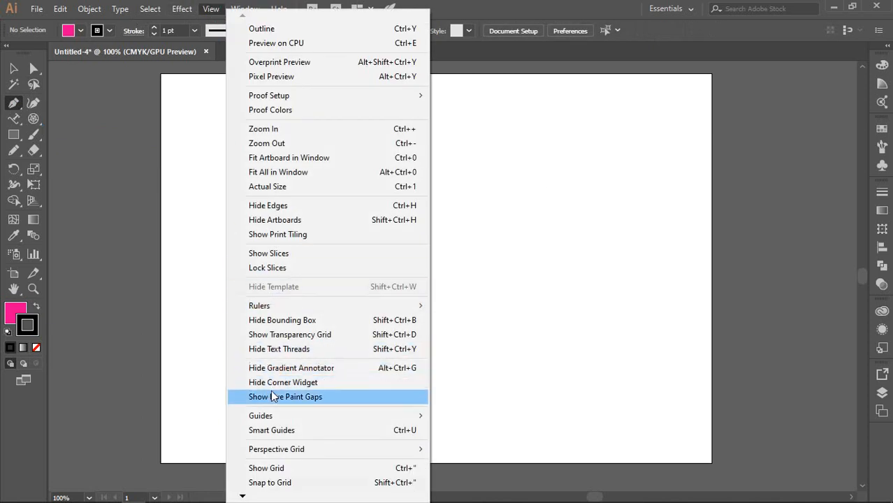
pyautogui.click(249, 430)
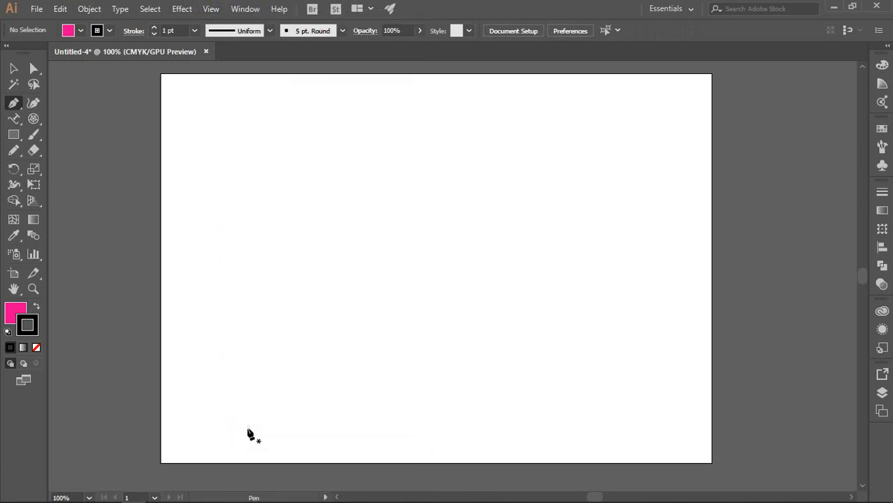
pyautogui.click(306, 167)
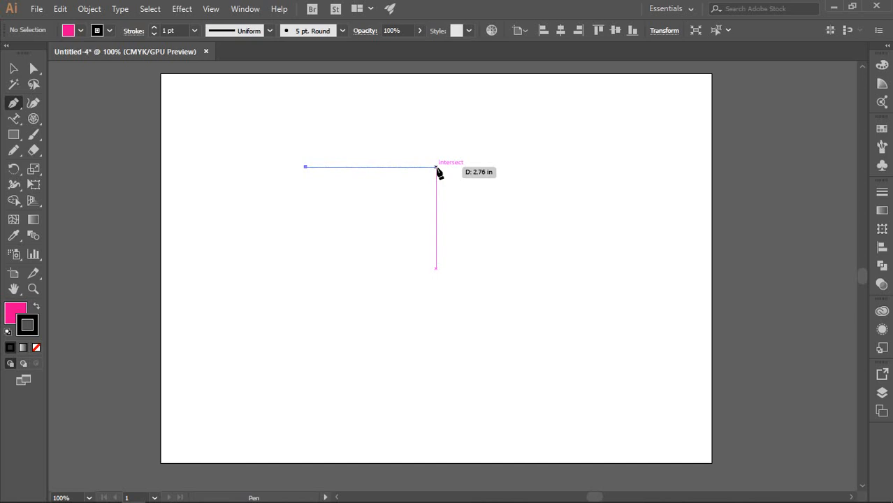
pyautogui.click(436, 167)
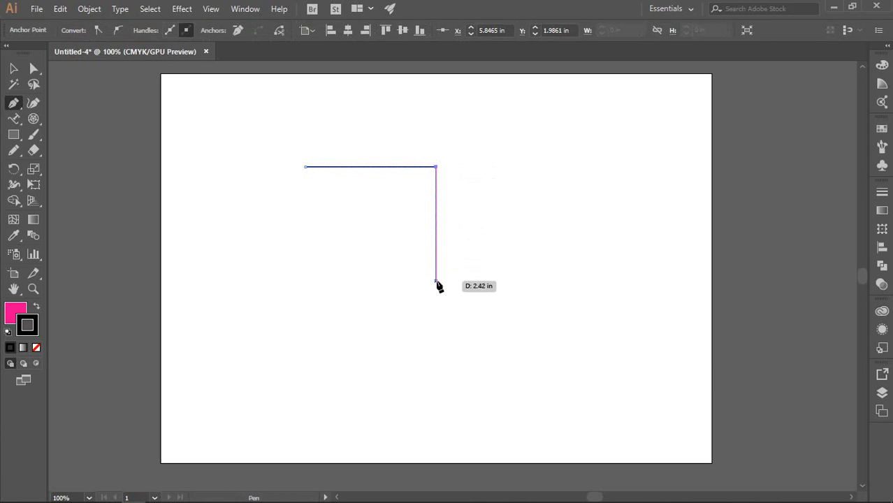
pyautogui.press('Delete')
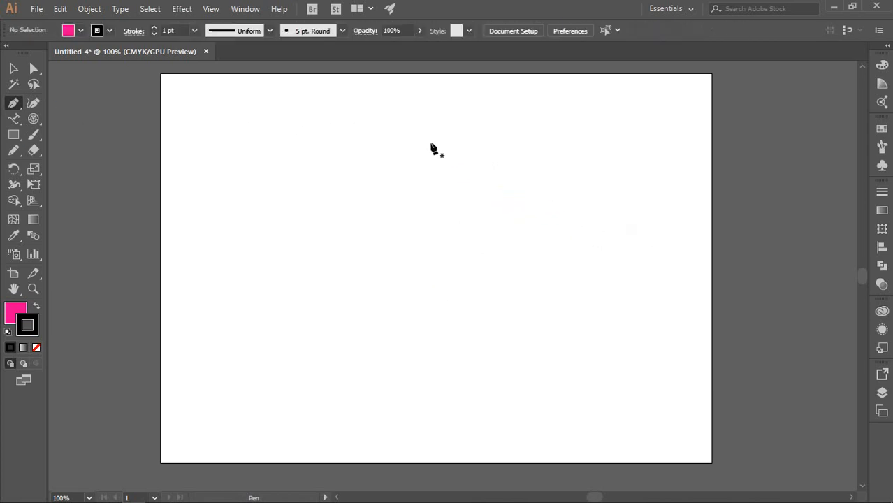
# - Draw a pink-filled Pen path bulging left, with its second anchor vertically below the first at about X 4.46 in, Y 3.72 in, and deselect it
pyautogui.click(370, 127)
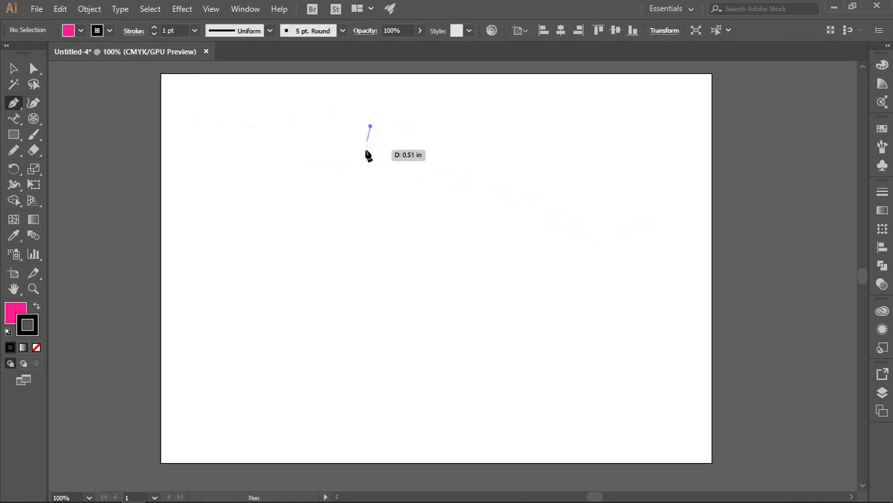
pyautogui.click(370, 249)
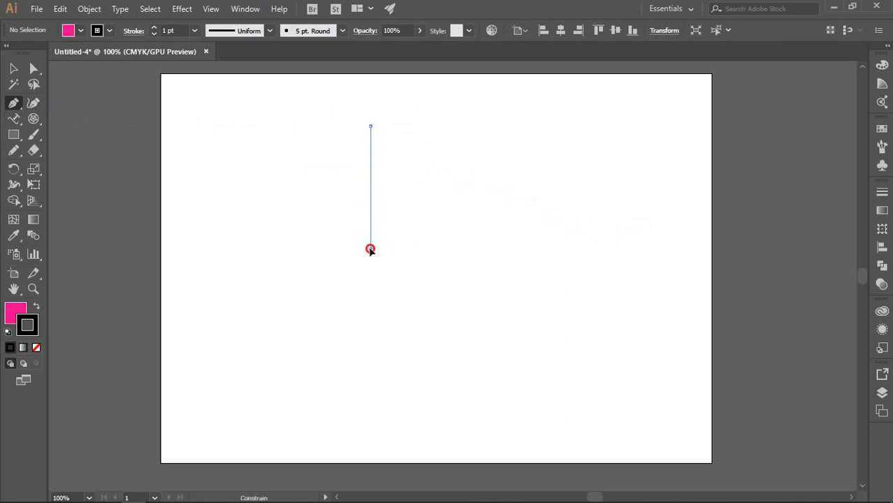
pyautogui.moveTo(371, 250); pyautogui.dragTo(422, 293)
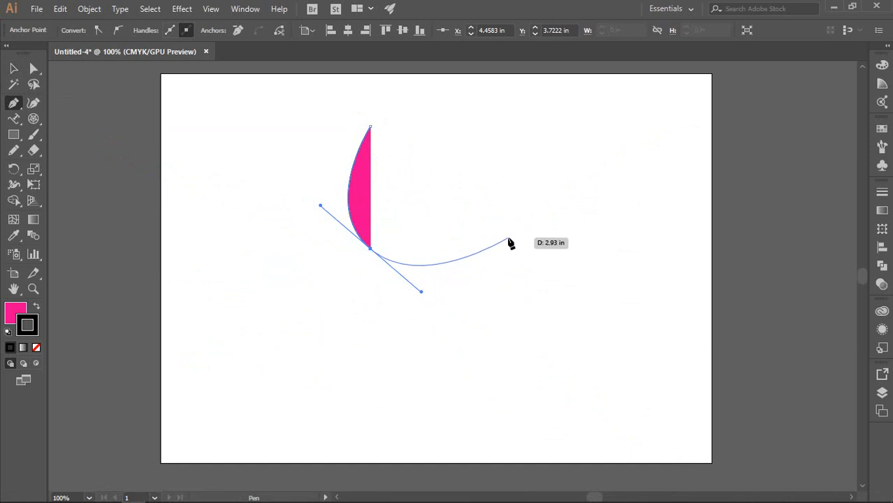
pyautogui.press('v')
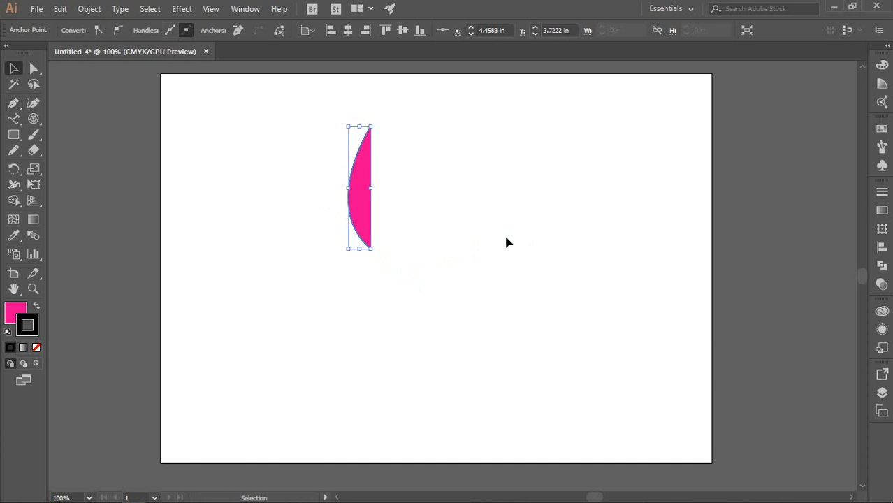
pyautogui.click(507, 239)
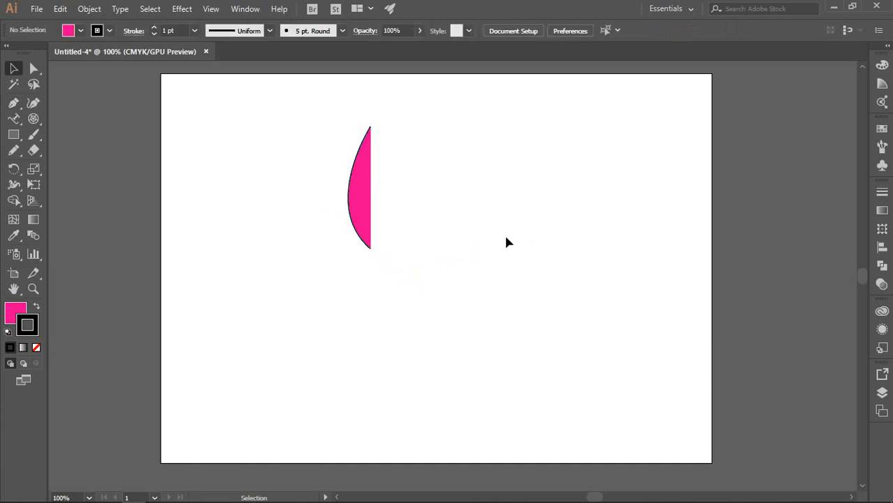
# - Select the pink curved shape, inspect its bounding box up close, and hide the bounding box
pyautogui.click(357, 171)
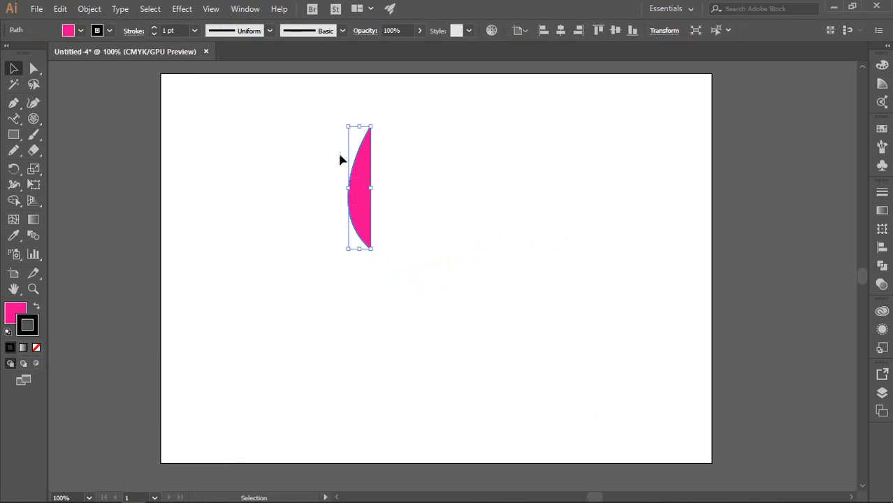
pyautogui.scroll(4, 371, 130)
pyautogui.scroll(-2, 274, 117)
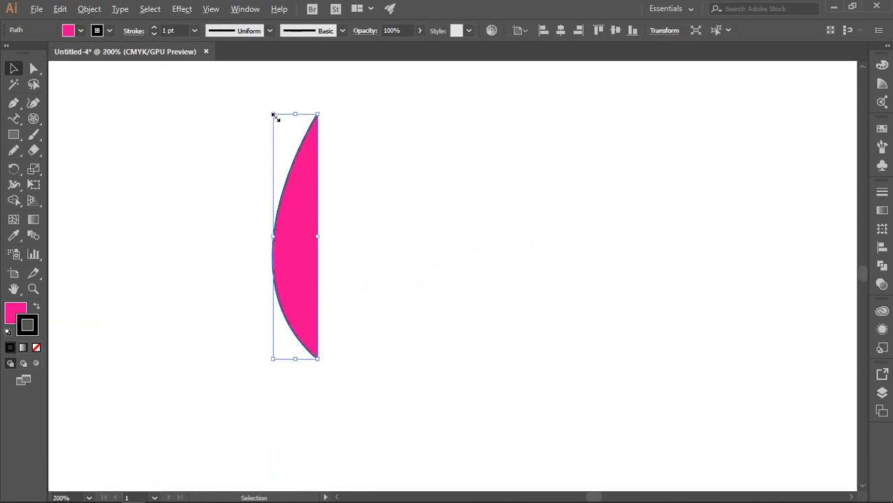
pyautogui.scroll(3, 275, 119)
pyautogui.scroll(-3, 274, 120)
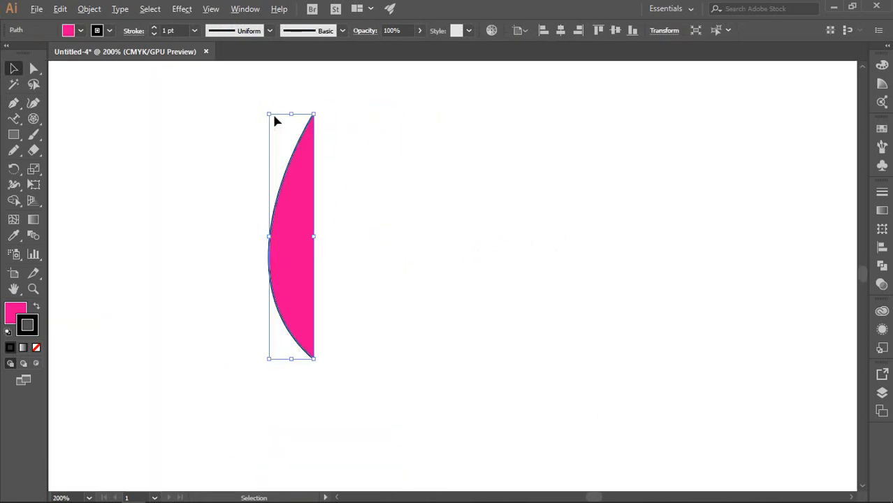
pyautogui.scroll(-3, 275, 120)
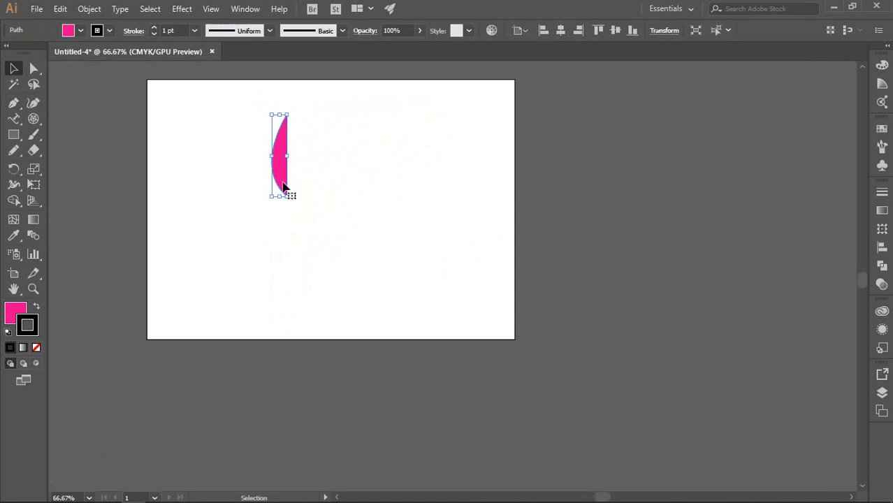
pyautogui.click(209, 8)
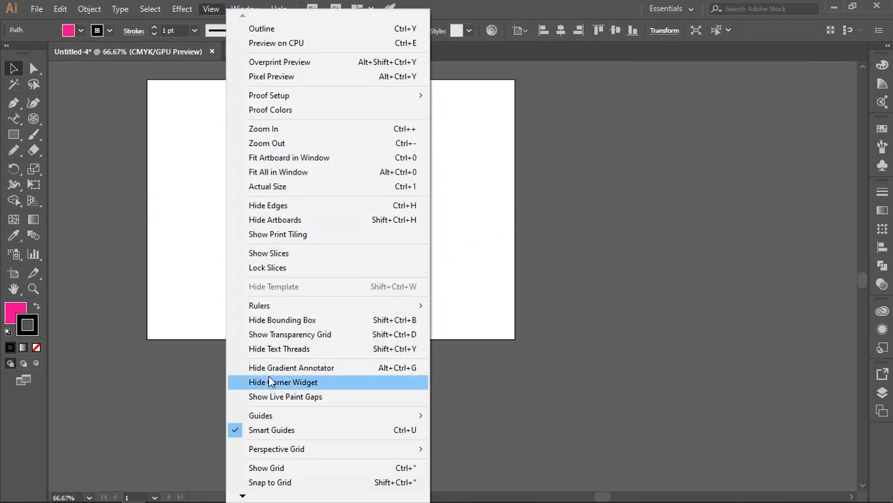
pyautogui.click(256, 321)
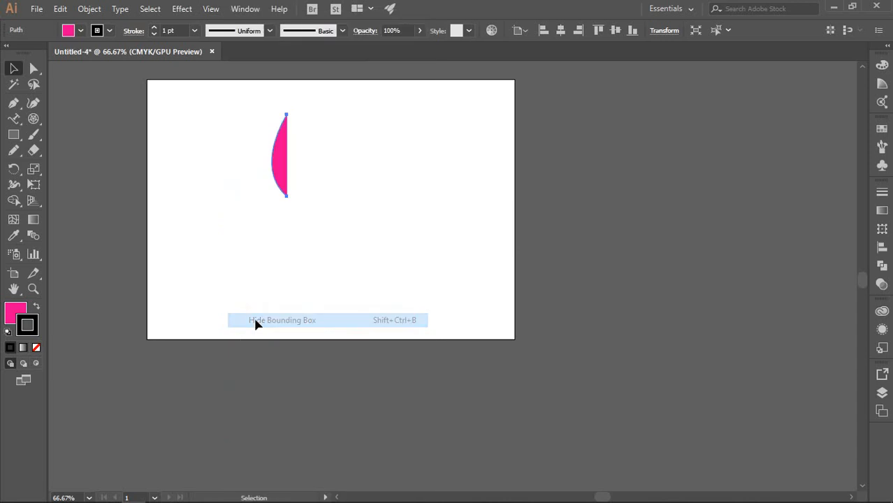
pyautogui.scroll(1, 282, 148)
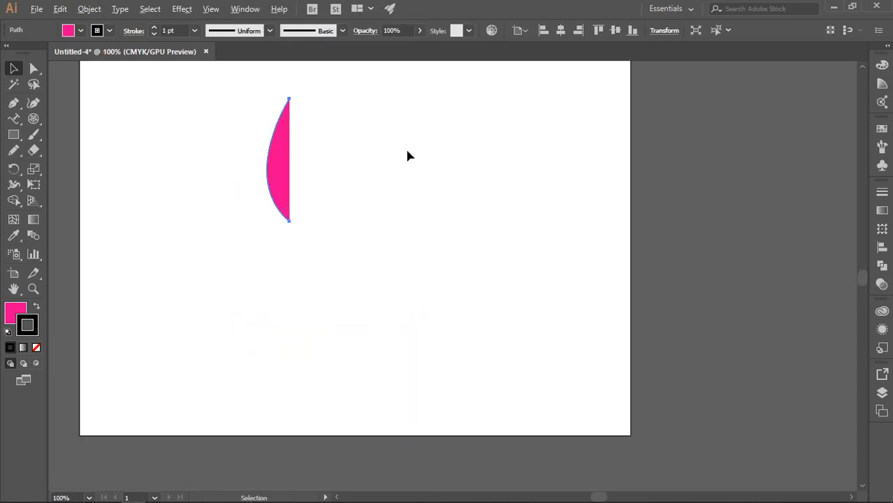
# - Undo the drawing of the pink curved shape to leave the artboard empty
pyautogui.click(408, 155)
pyautogui.click(278, 129)
pyautogui.hotkey('ctrl', 'z')
pyautogui.hotkey('ctrl', 'z')
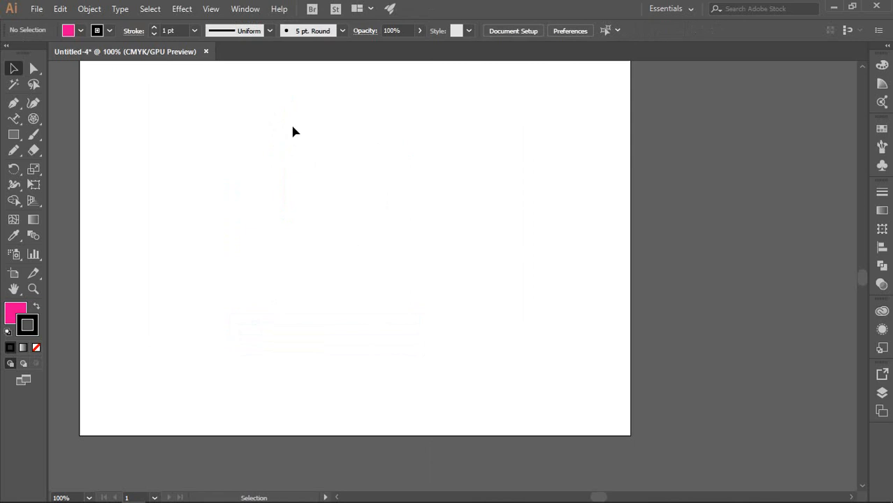
# - Show the bounding box again and draw a shallow, nearly horizontal curved Pen path spanning about 3.62 in, leaving it deselected
pyautogui.click(13, 103)
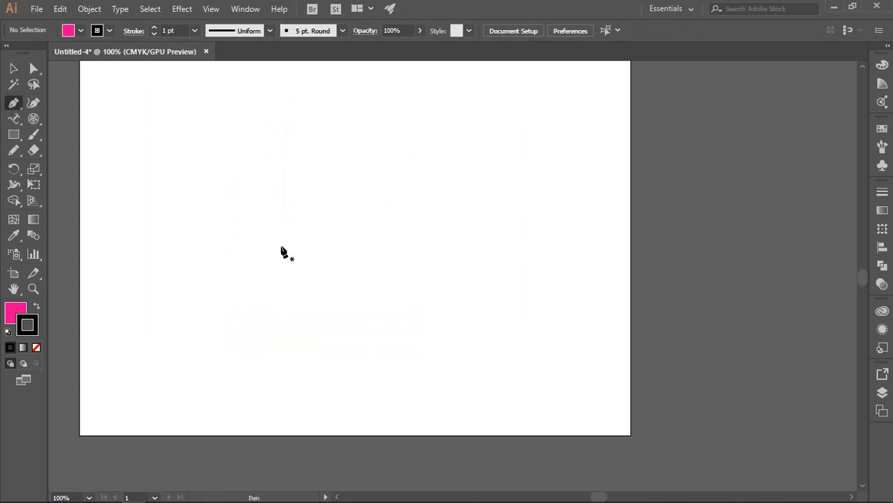
pyautogui.click(210, 9)
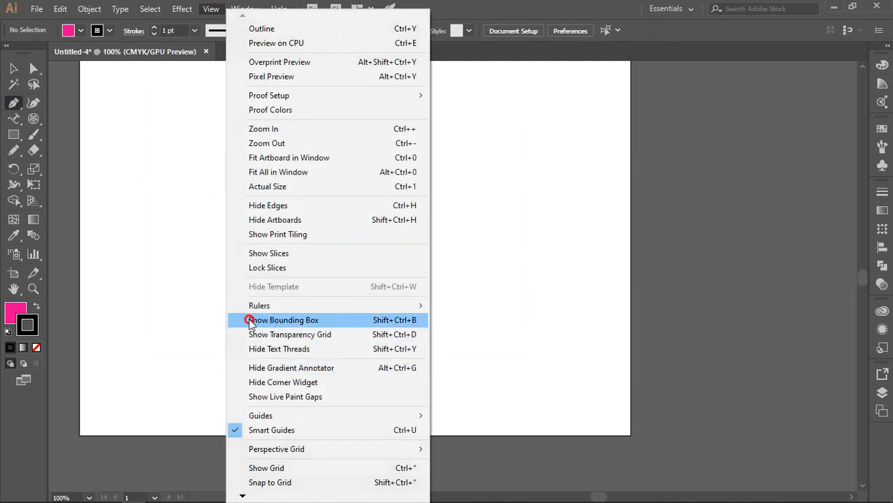
pyautogui.click(250, 322)
pyautogui.moveTo(269, 148); pyautogui.dragTo(319, 205)
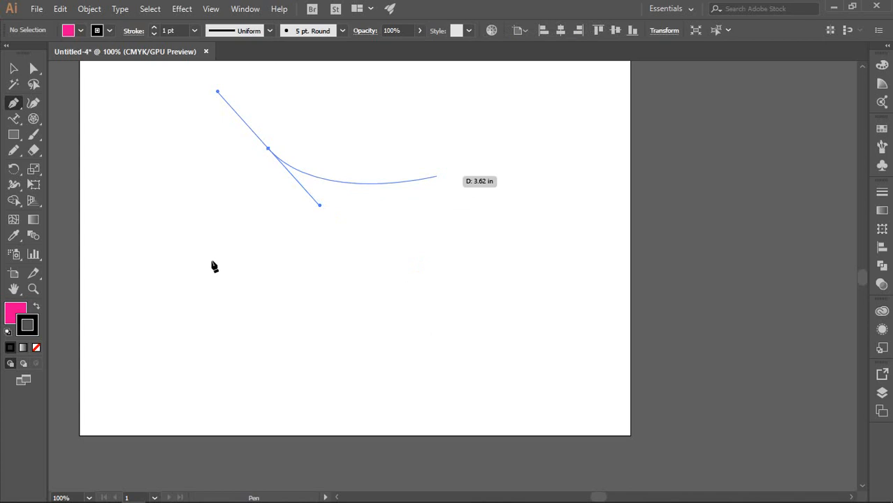
pyautogui.click(437, 176)
pyautogui.click(11, 70)
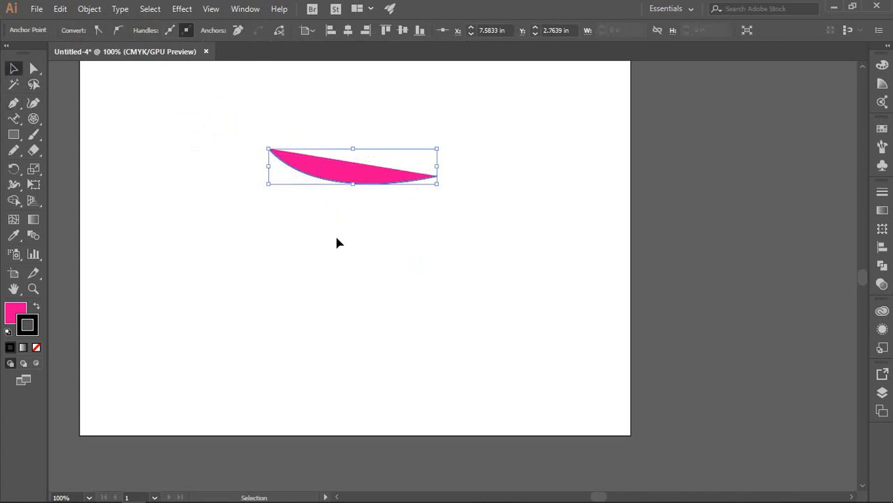
pyautogui.click(336, 242)
# - Hide the bounding box to view the selected curved shape without it, and restore the bounding box with the shape deselected
pyautogui.click(210, 7)
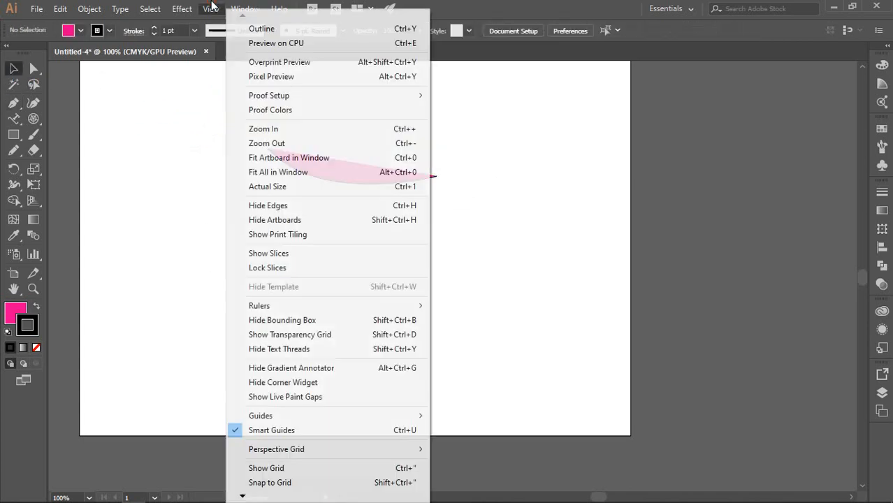
pyautogui.click(278, 322)
pyautogui.click(326, 170)
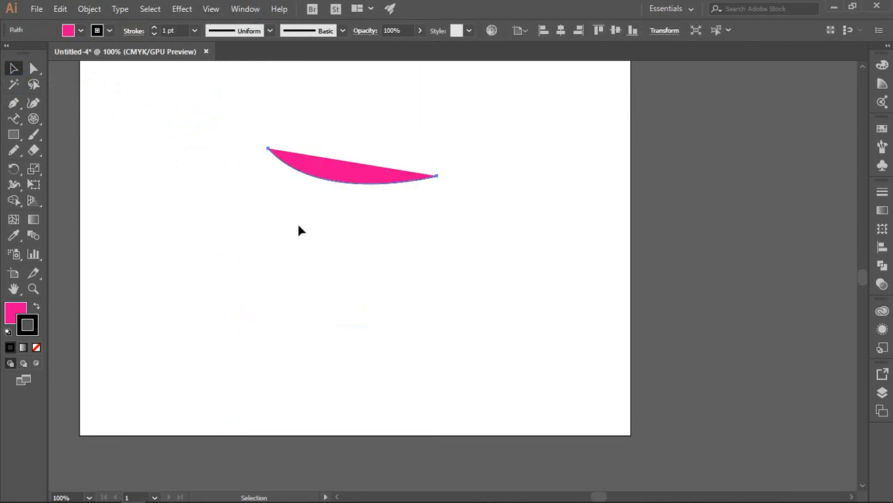
pyautogui.click(210, 8)
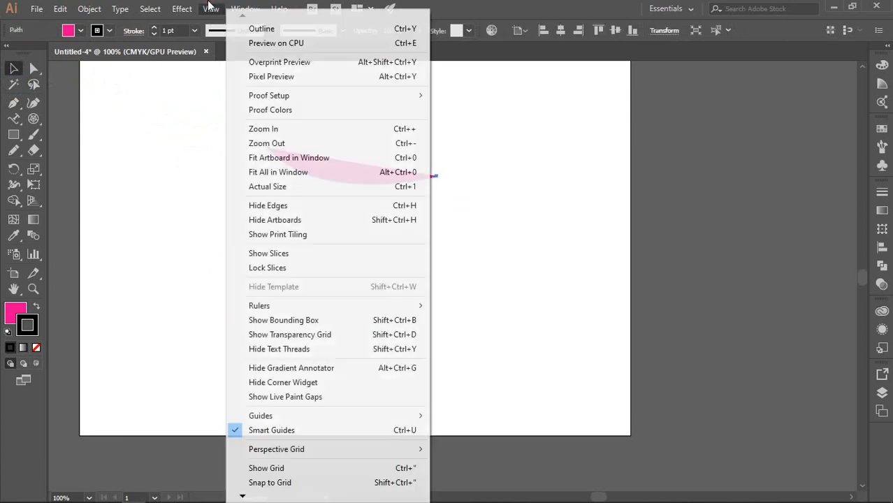
pyautogui.click(283, 319)
pyautogui.click(355, 140)
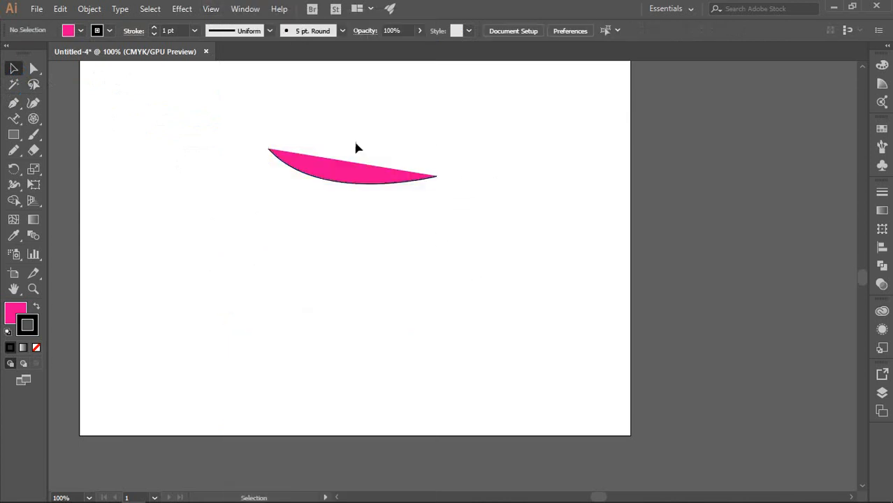
# - Delete the shallow curved shape and draw a vertical half-petal about 2.8 in tall with the Pen tool, curving outward on its left side
pyautogui.click(359, 172)
pyautogui.press('Delete')
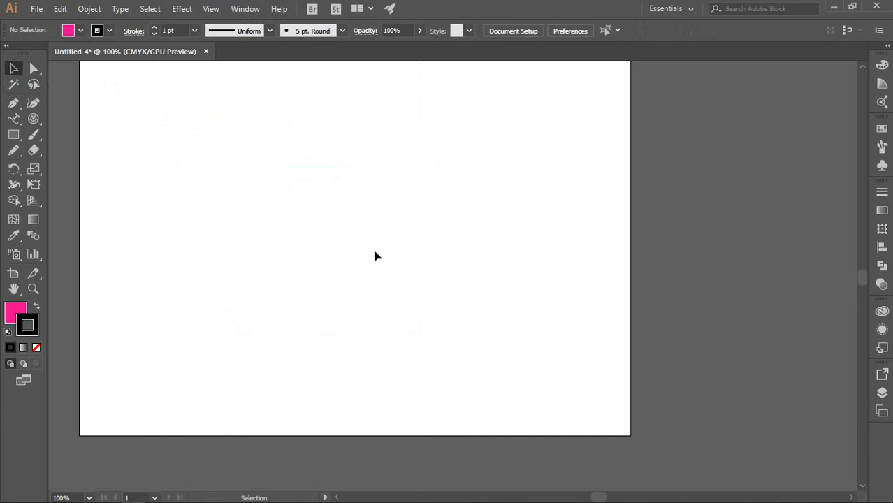
pyautogui.click(15, 102)
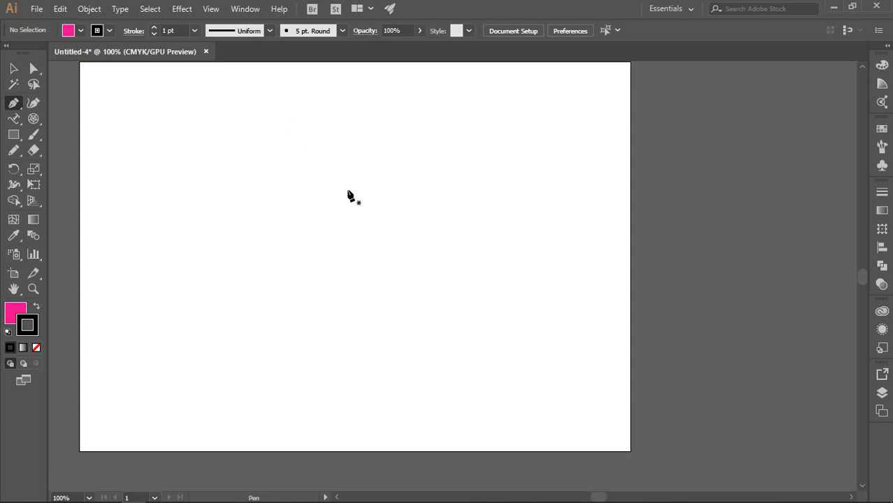
pyautogui.moveTo(310, 233); pyautogui.dragTo(400, 224)
pyautogui.click(359, 89)
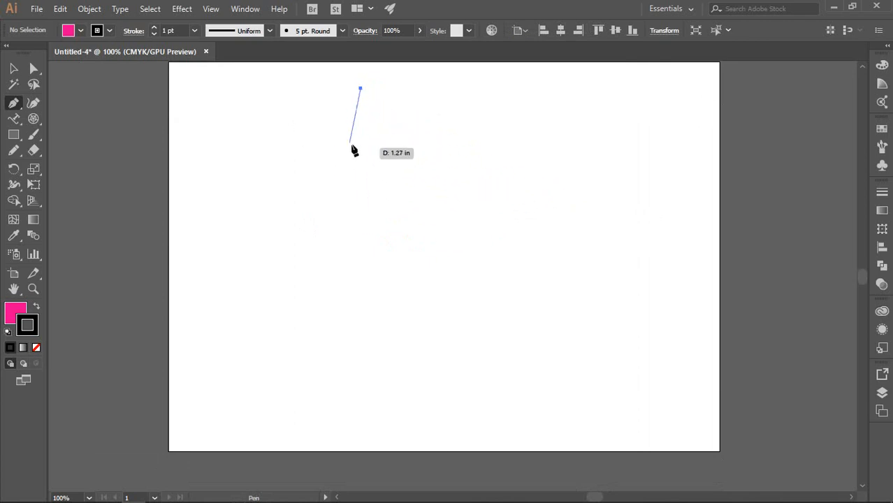
pyautogui.keyDown('shift'); pyautogui.click(361, 221); pyautogui.keyUp('shift')
pyautogui.moveTo(361, 223); pyautogui.dragTo(412, 275)
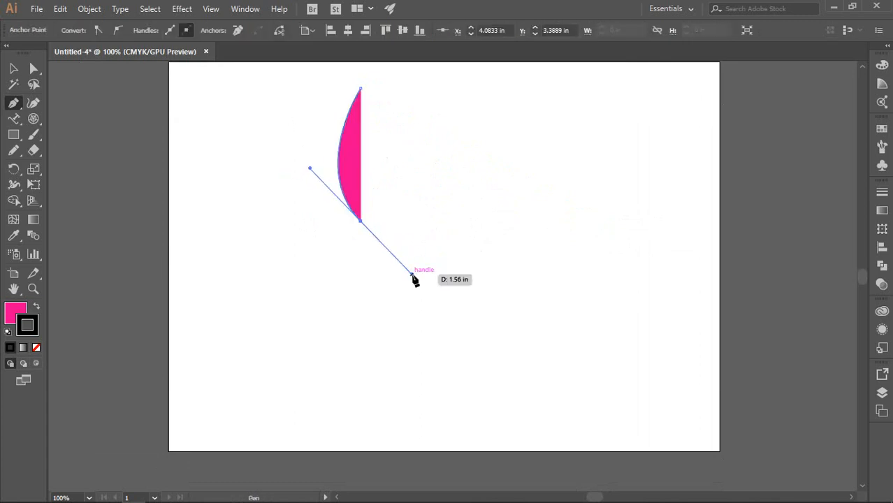
pyautogui.press('v')
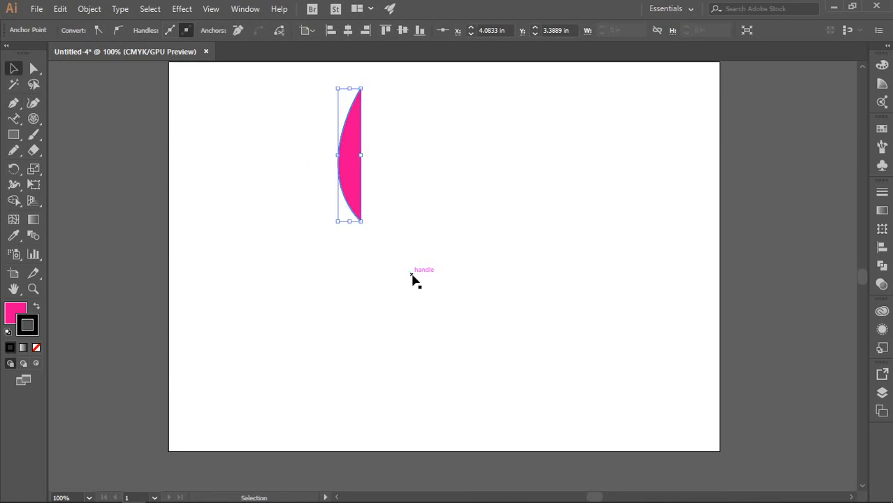
pyautogui.click(17, 70)
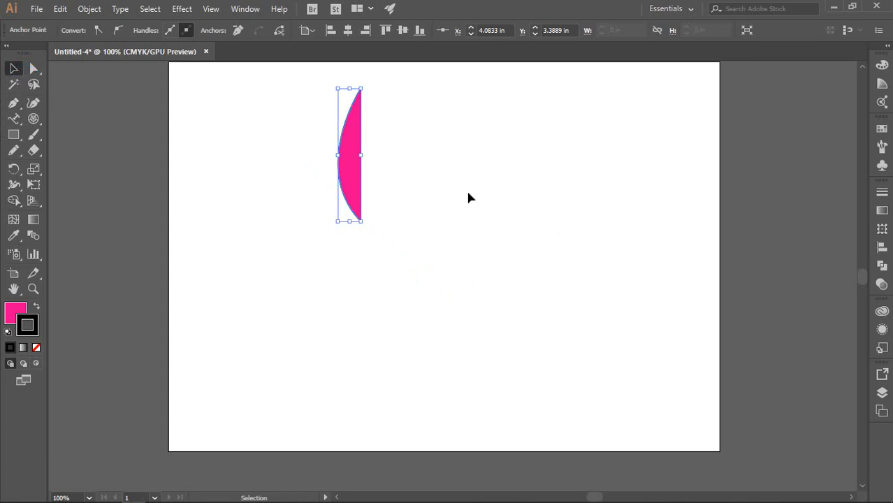
# - Select the half-petal as a whole to inspect its bounding box, and deselect it
pyautogui.click(392, 179)
pyautogui.moveTo(289, 86); pyautogui.dragTo(460, 259)
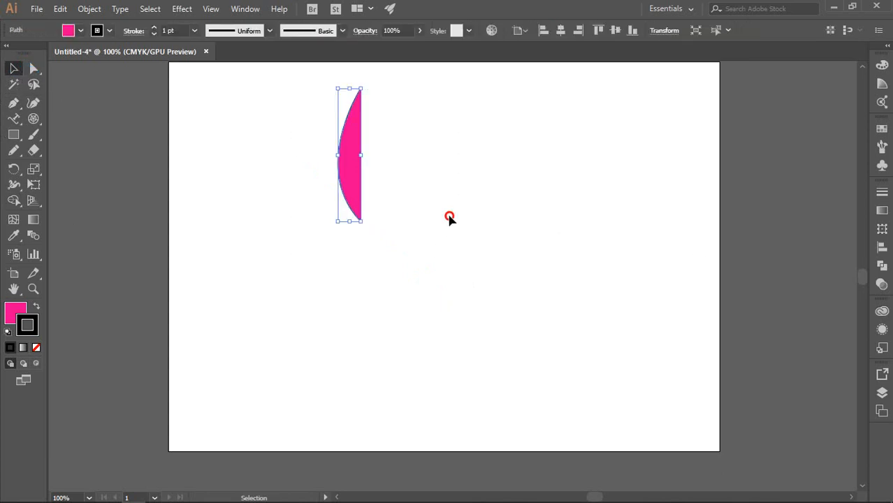
pyautogui.moveTo(304, 83); pyautogui.dragTo(425, 259)
pyautogui.scroll(2, 369, 114)
pyautogui.scroll(1, 369, 114)
pyautogui.hotkey('ctrl', 'shift', 'a')
# - Try drawing a right half-petal by hand as a curved Pen path about 2.82 in tall beside the first half, and delete it
pyautogui.click(15, 103)
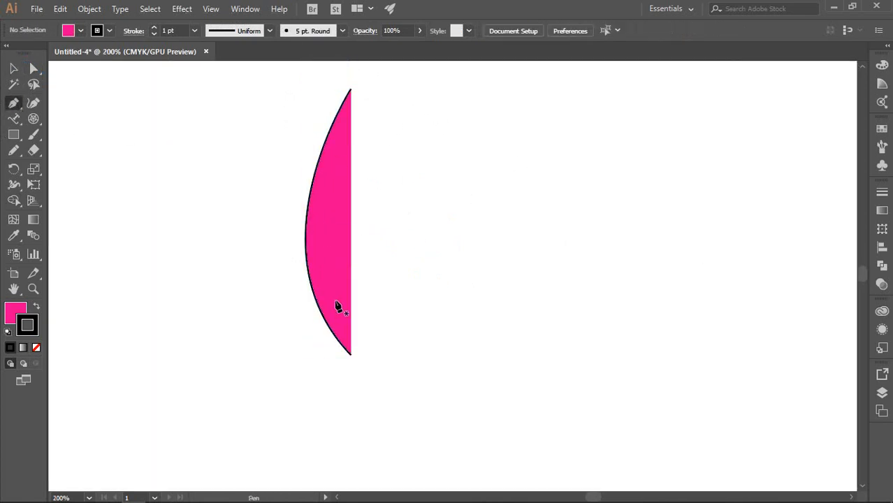
pyautogui.click(381, 89)
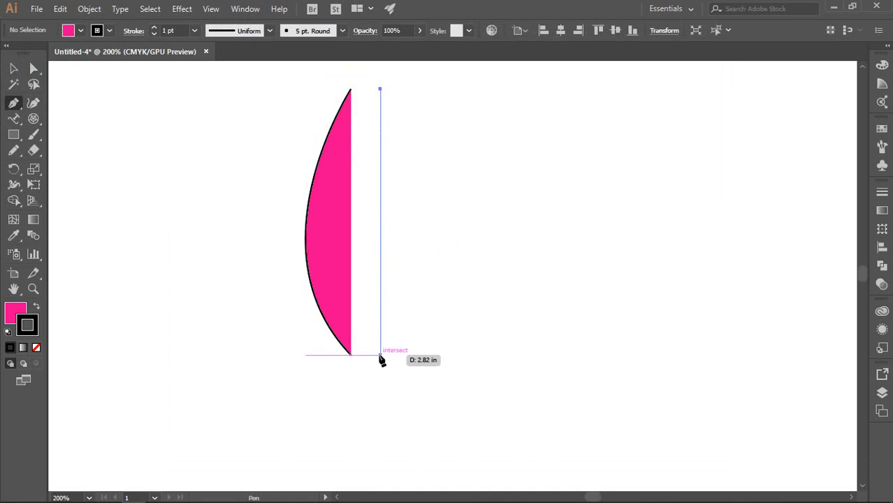
pyautogui.moveTo(380, 355); pyautogui.dragTo(260, 432)
pyautogui.press('v')
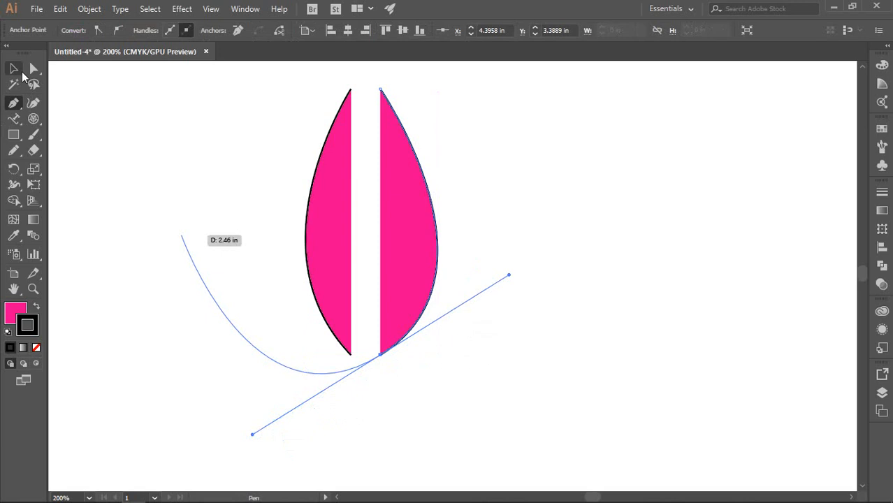
pyautogui.press('Delete')
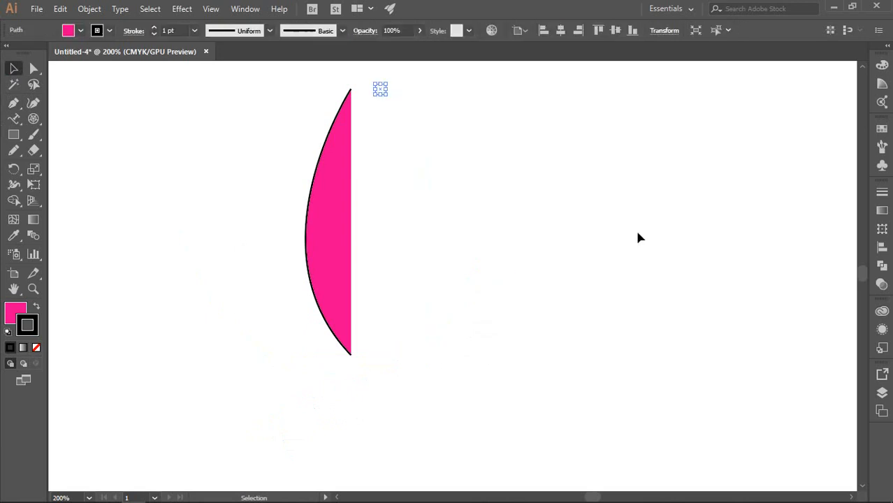
pyautogui.hotkey('ctrl', '1')
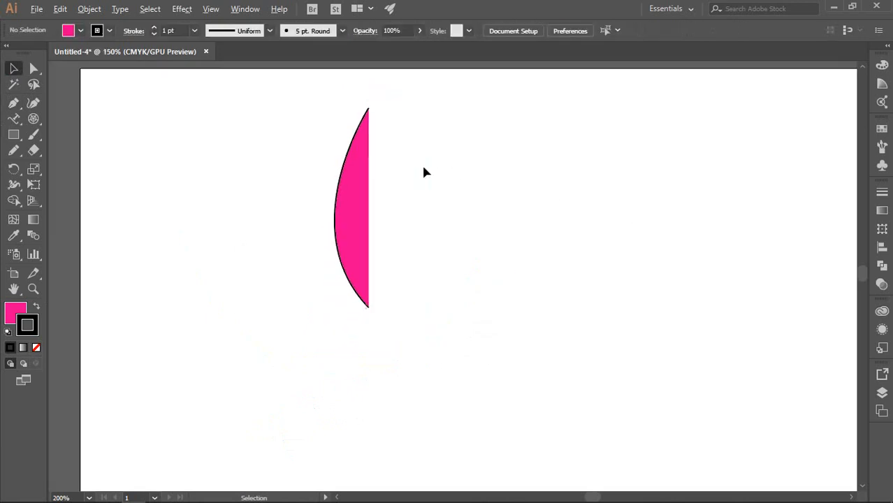
pyautogui.moveTo(530, 191); pyautogui.dragTo(432, 176)
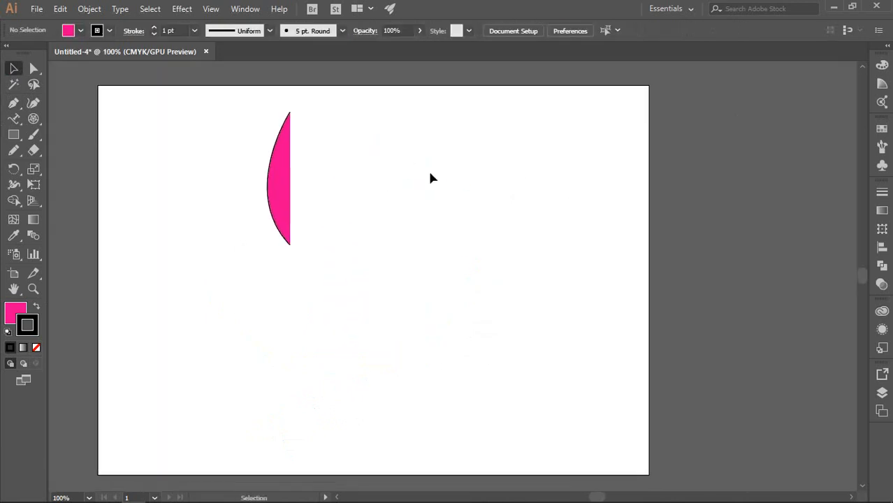
pyautogui.moveTo(328, 180); pyautogui.dragTo(358, 177)
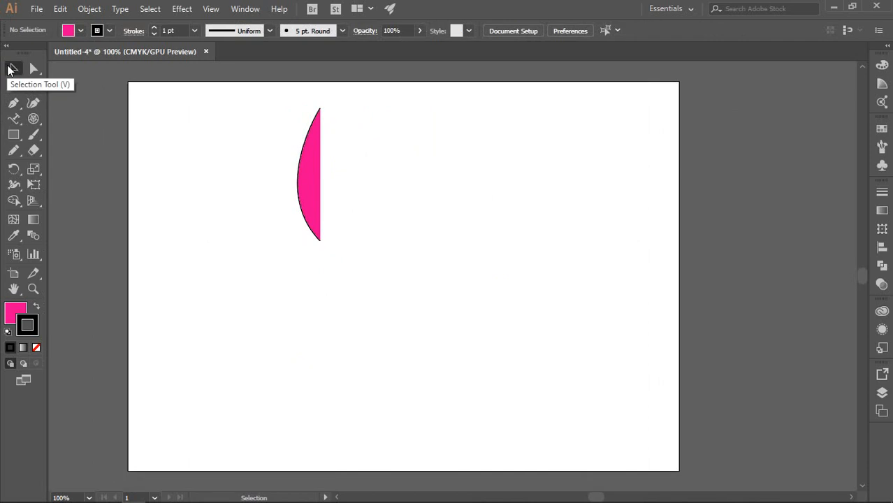
# - Try enlarging the selected half-petal from the lower-left corner of its bounding box, undo the scaling, and deselect the shape
pyautogui.moveTo(250, 146); pyautogui.dragTo(465, 237)
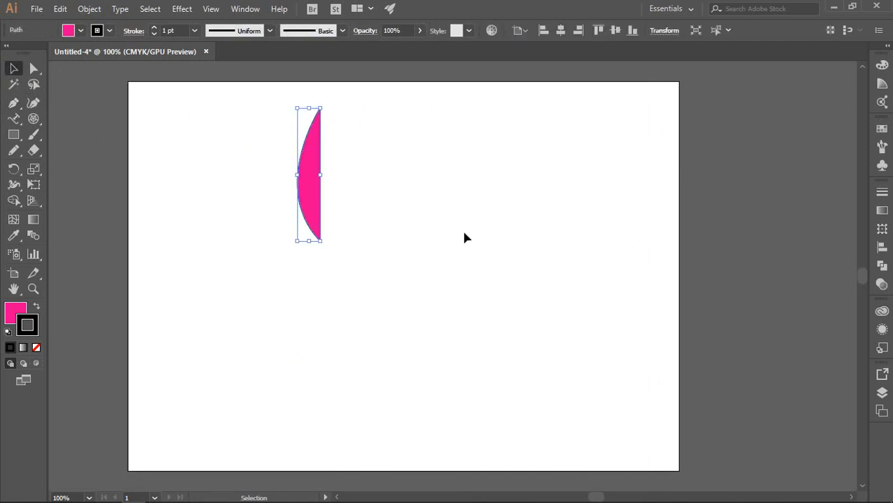
pyautogui.click(371, 168)
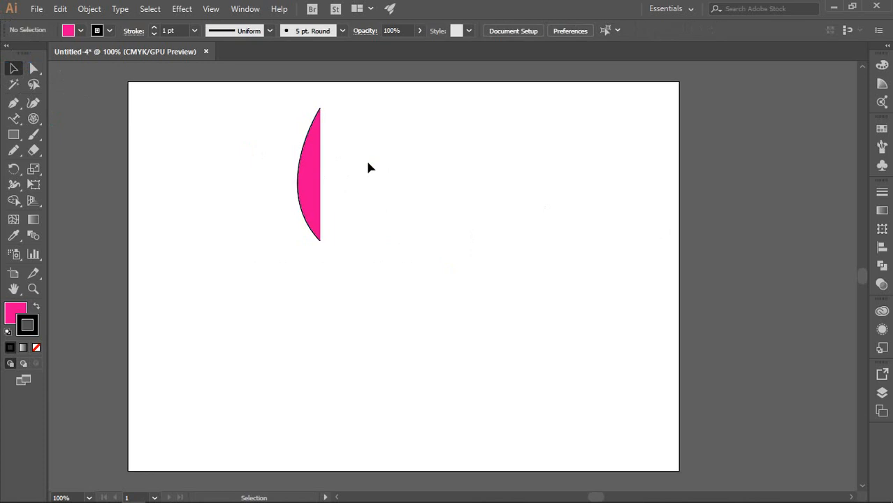
pyautogui.click(314, 149)
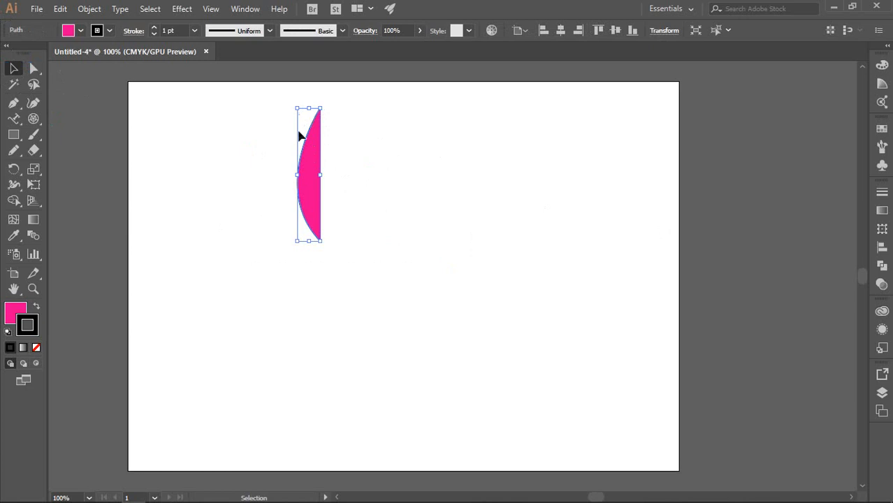
pyautogui.moveTo(298, 244); pyautogui.dragTo(183, 339)
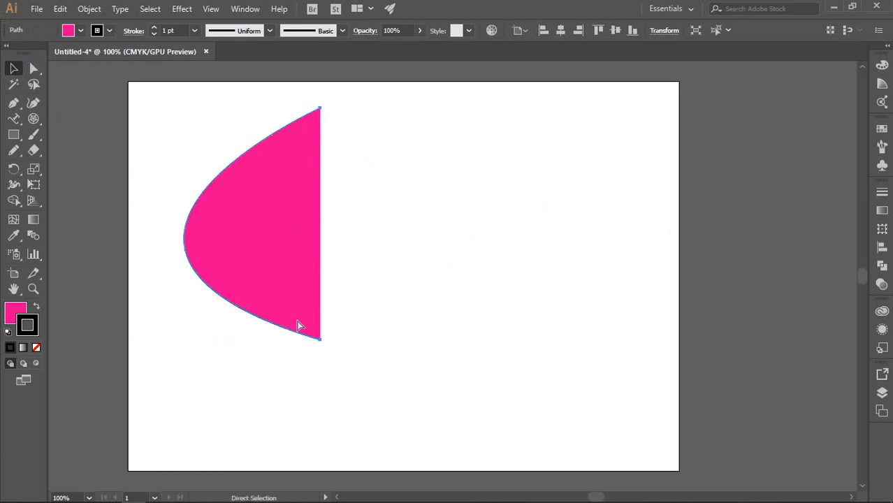
pyautogui.hotkey('ctrl', 'z')
pyautogui.click(483, 218)
# - Reflect a copy of the half-petal across its straight vertical edge with the Reflect tool to form a full petal, leaving it deselected
pyautogui.moveTo(412, 197); pyautogui.dragTo(431, 224)
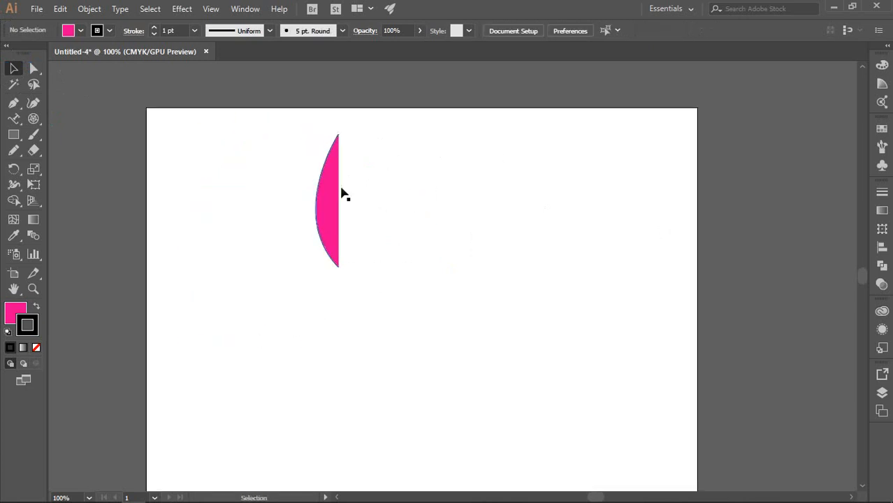
pyautogui.click(331, 185)
pyautogui.scroll(3, 347, 152)
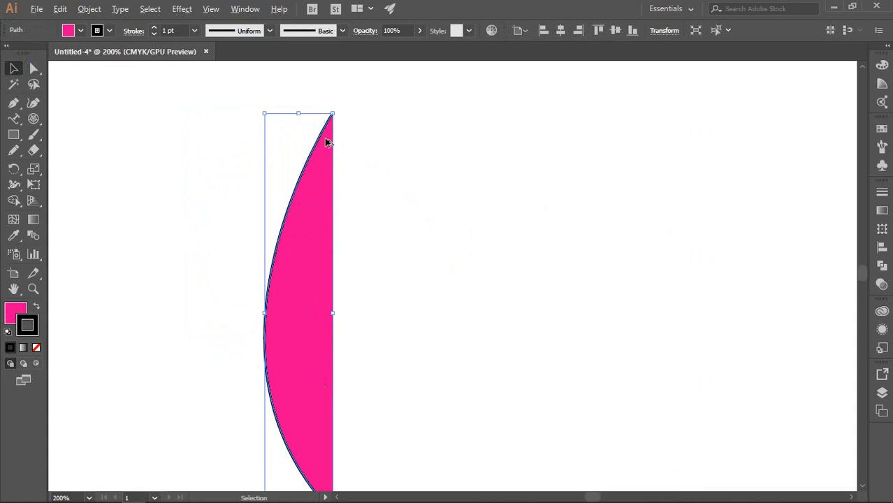
pyautogui.scroll(2, 326, 136)
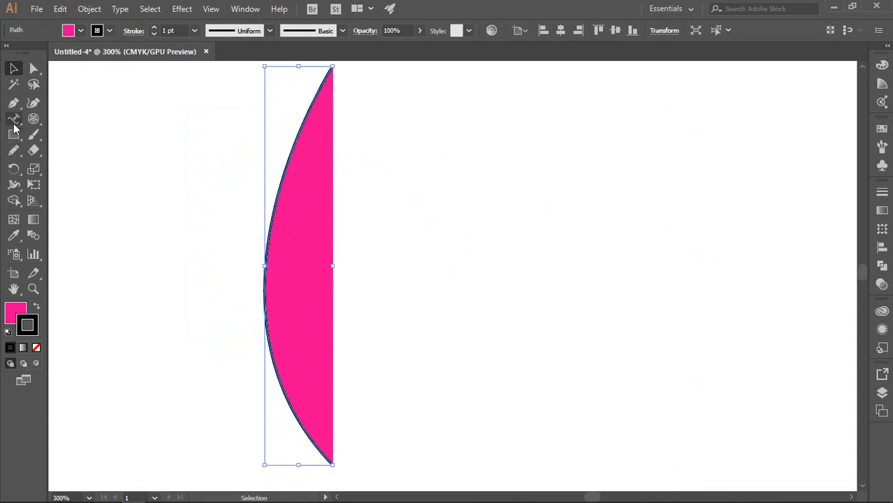
pyautogui.click(11, 172)
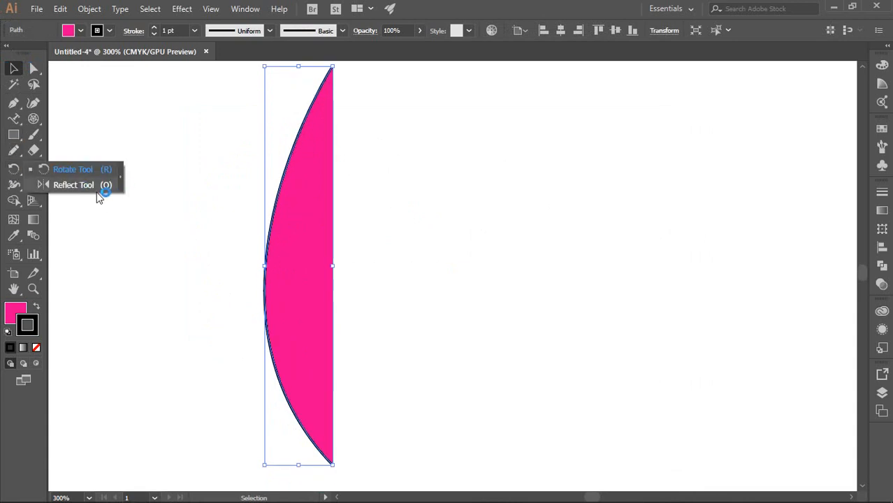
pyautogui.click(77, 187)
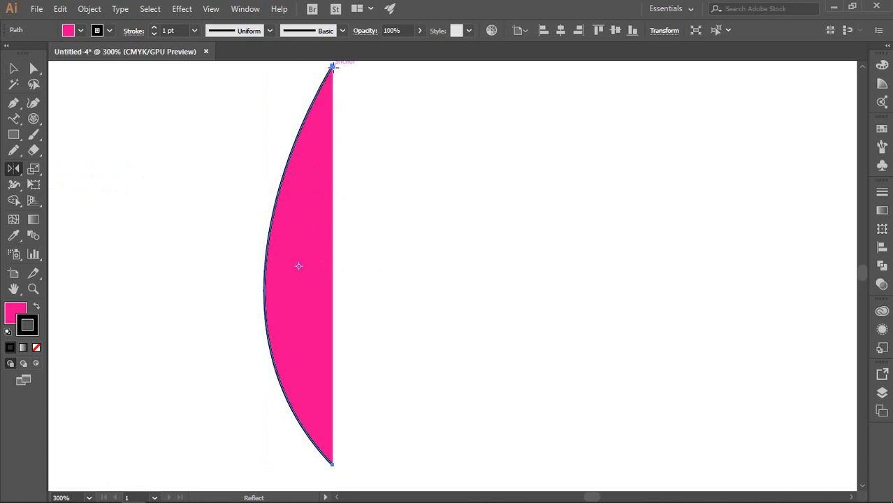
pyautogui.click(332, 65)
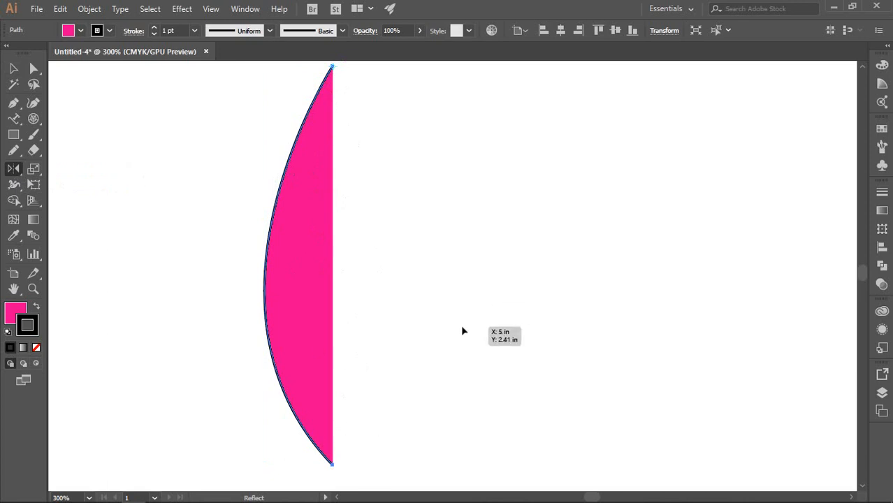
pyautogui.keyDown('alt'); pyautogui.click(332, 466); pyautogui.keyUp('alt')
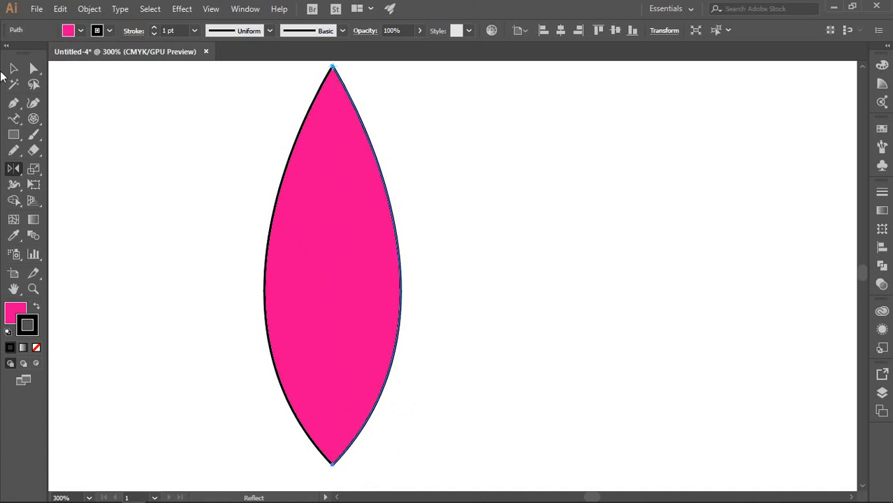
pyautogui.click(13, 67)
pyautogui.click(508, 208)
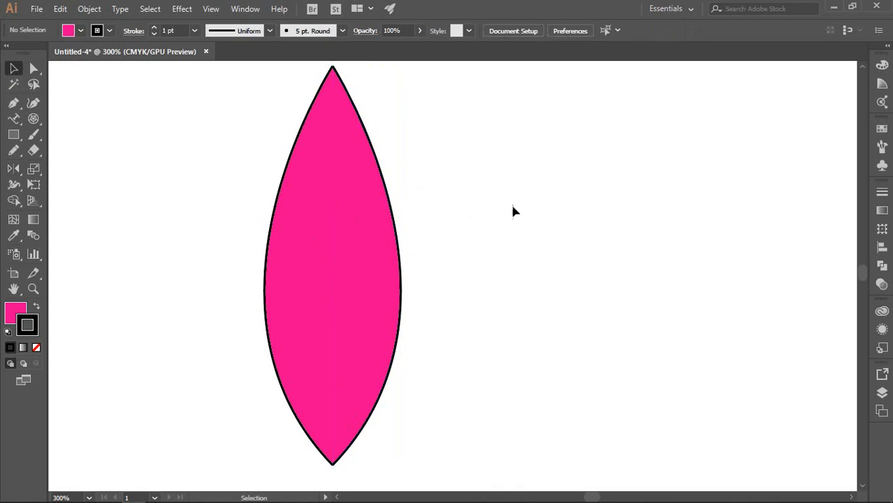
# - Select both petal halves and examine their stroke ends up close at the petal's upper tip
pyautogui.scroll(-2, 538, 221)
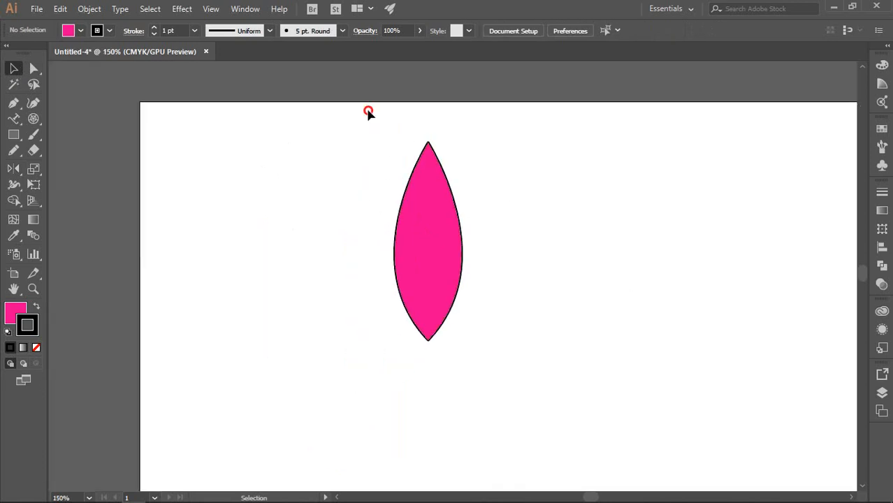
pyautogui.moveTo(369, 112); pyautogui.dragTo(526, 381)
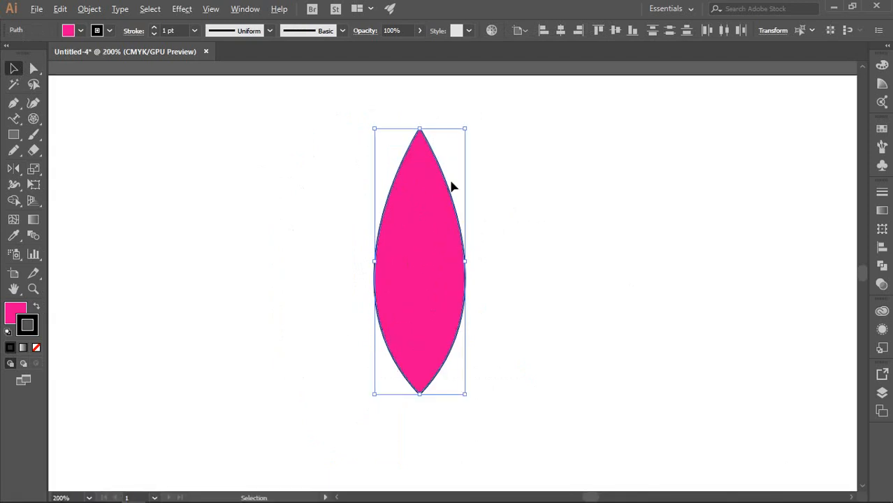
pyautogui.scroll(2, 426, 140)
pyautogui.scroll(8, 411, 110)
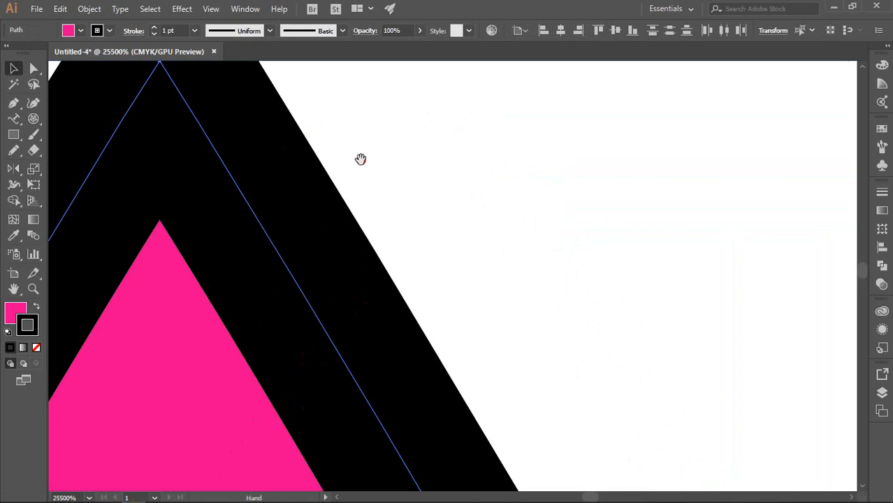
pyautogui.scroll(4, 359, 157)
pyautogui.click(550, 209)
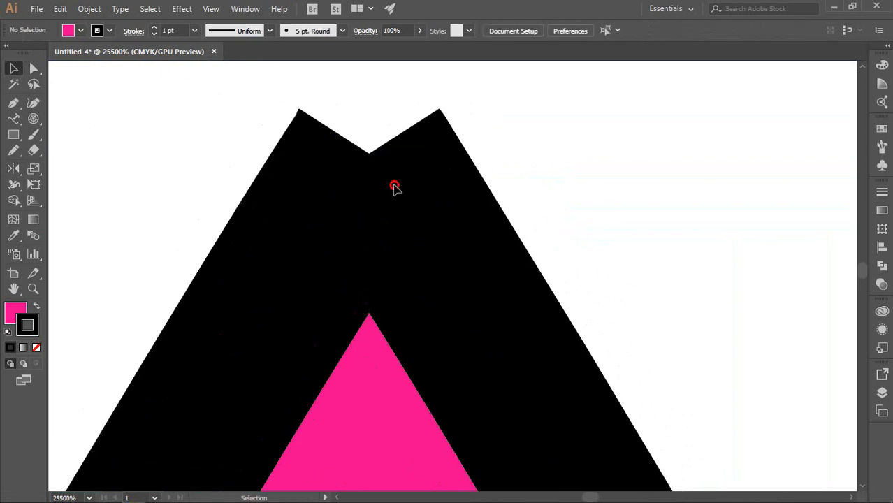
pyautogui.click(351, 183)
pyautogui.click(579, 184)
pyautogui.hotkey('ctrl', '1')
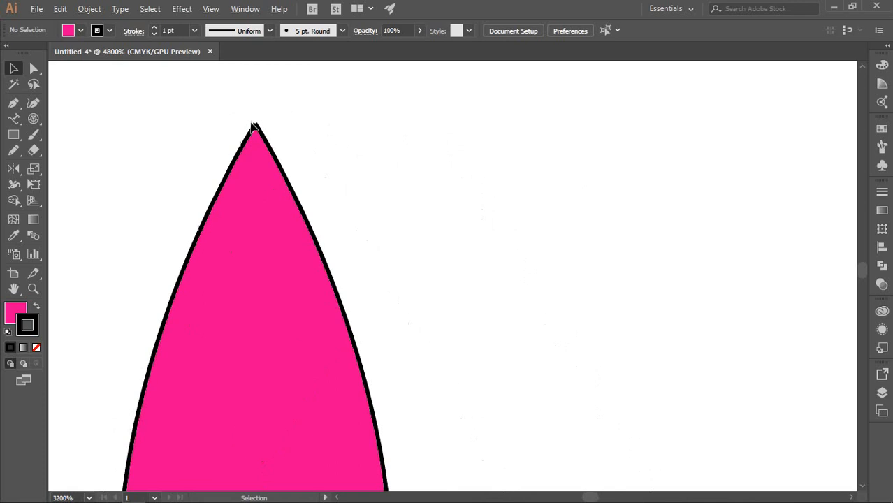
# - Select both petal halves, join their paths, and deselect the petal
pyautogui.moveTo(192, 98); pyautogui.dragTo(324, 259)
pyautogui.scroll(2, 240, 121)
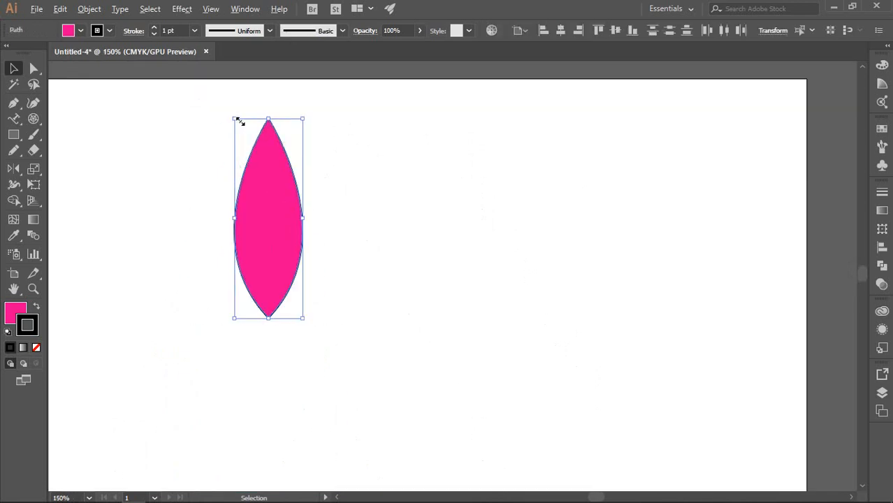
pyautogui.moveTo(419, 225); pyautogui.dragTo(546, 204)
pyautogui.scroll(1, 401, 169)
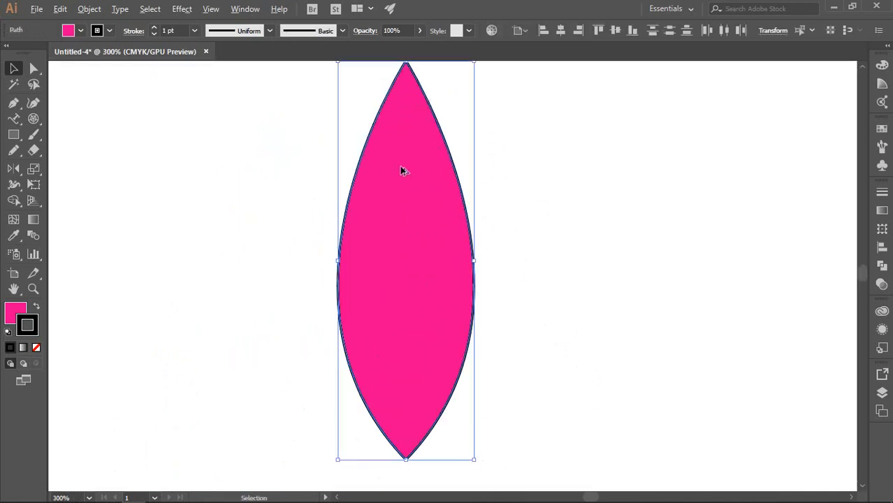
pyautogui.rightClick(401, 168)
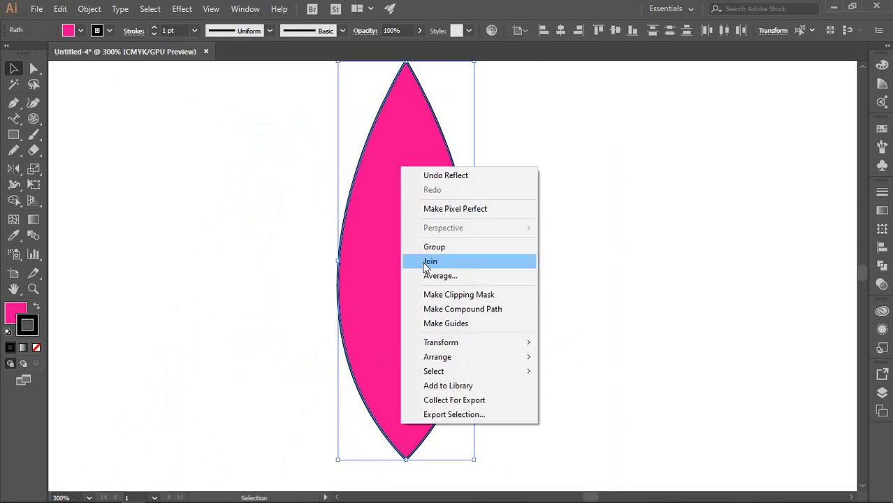
pyautogui.click(283, 123)
pyautogui.scroll(1, 294, 123)
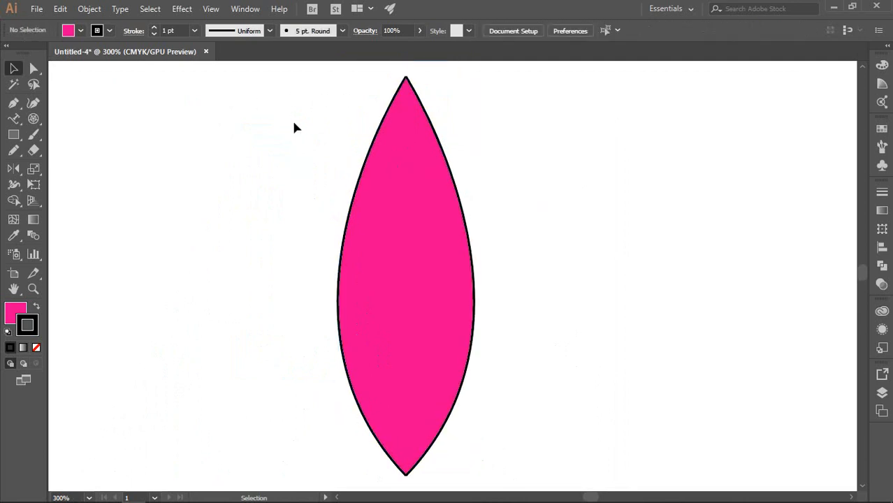
# - Select the joined petal to check its outline and examine its lower tip up close, leaving it deselected
pyautogui.scroll(-1, 294, 127)
pyautogui.moveTo(301, 78); pyautogui.dragTo(502, 412)
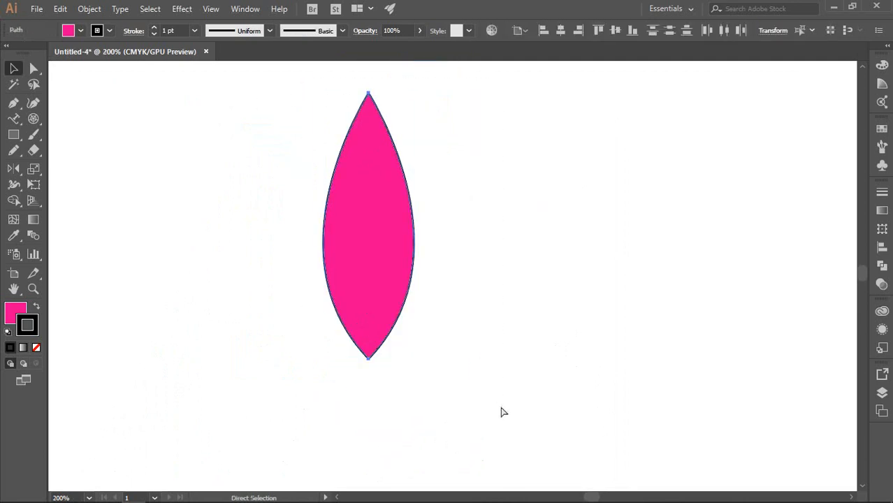
pyautogui.press('v')
pyautogui.click(527, 278)
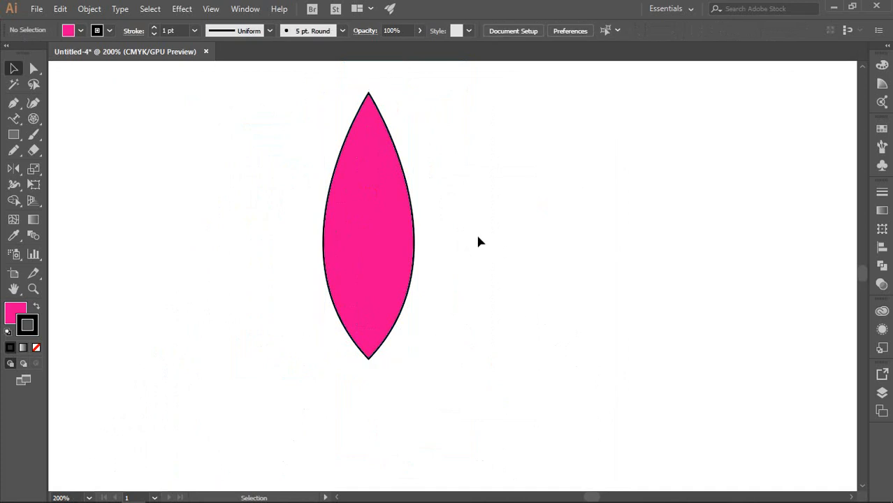
pyautogui.scroll(10, 384, 377)
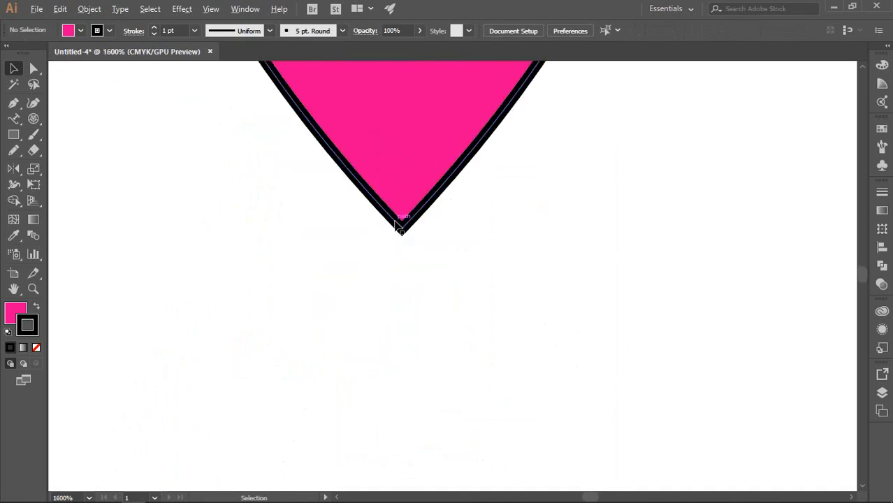
pyautogui.click(352, 303)
pyautogui.scroll(-12, 455, 310)
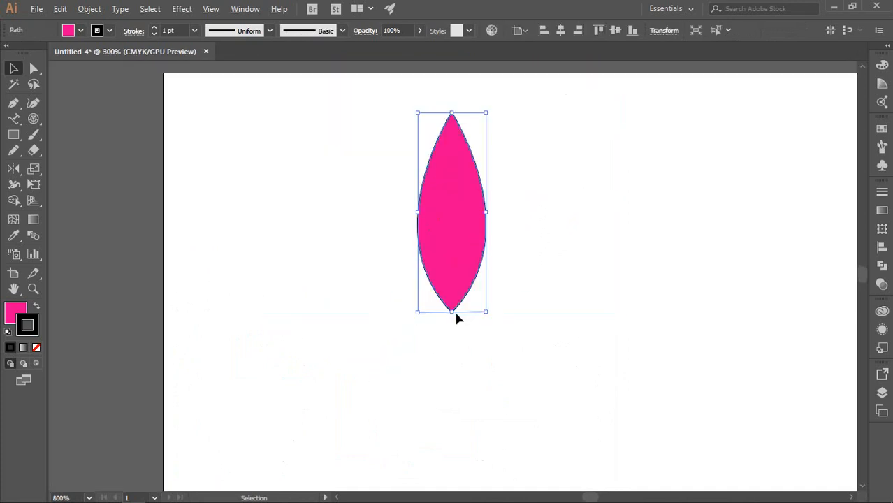
pyautogui.click(569, 248)
pyautogui.scroll(2, 463, 227)
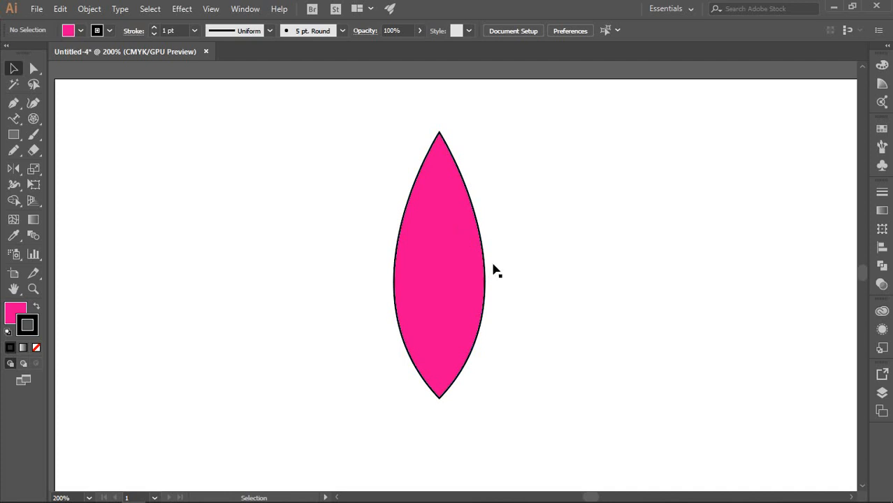
# - Switch to the Google Meet window to check the meeting chat and return to the Illustrator drawing
pyautogui.moveTo(35, 495)
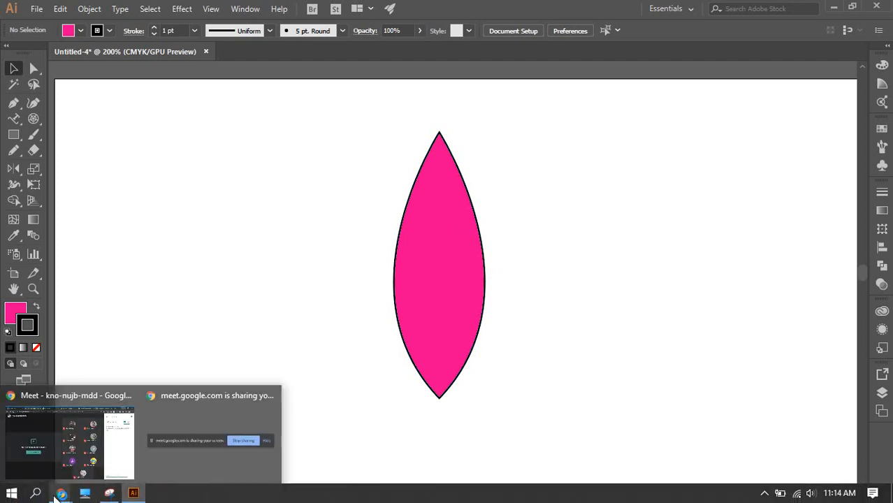
pyautogui.click(60, 474)
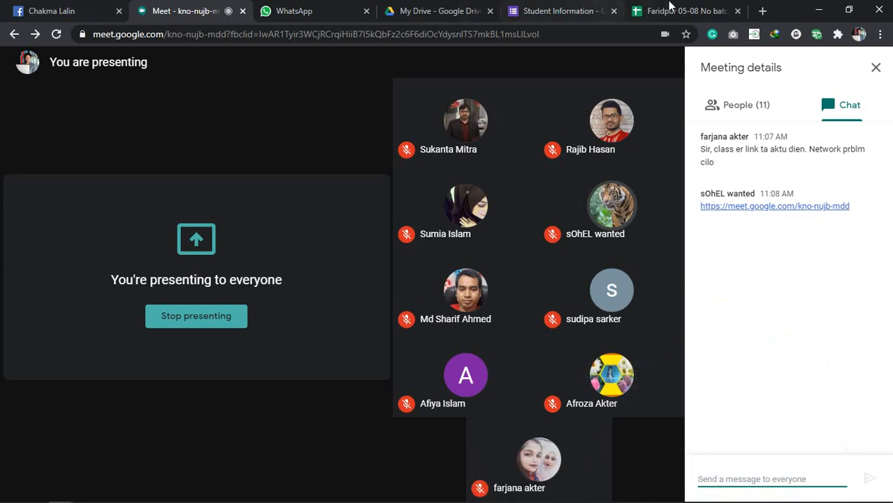
pyautogui.click(806, 5)
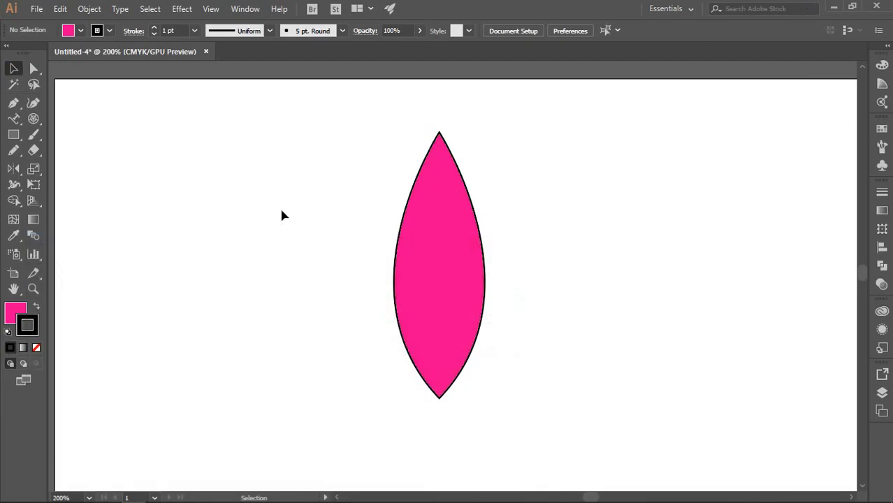
# - Select the petal and rotate a copy about 34° clockwise around its lower tip anchor with the Rotate tool
pyautogui.scroll(-1, 436, 245)
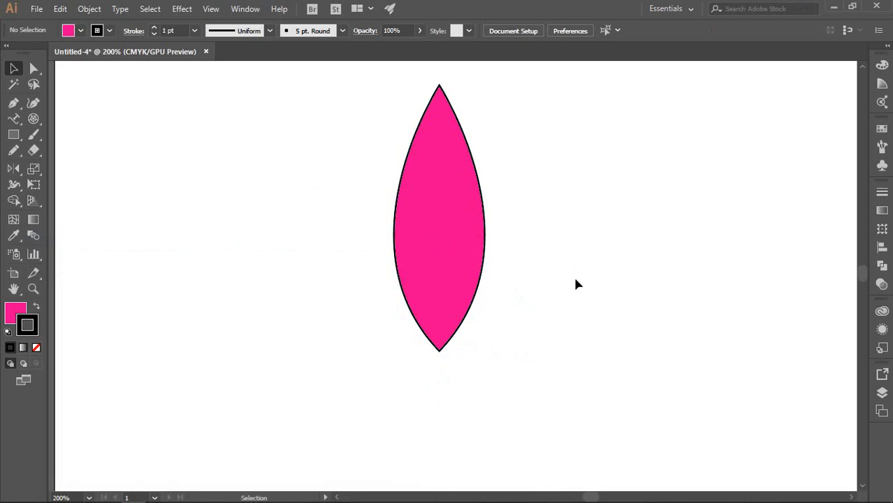
pyautogui.click(481, 170)
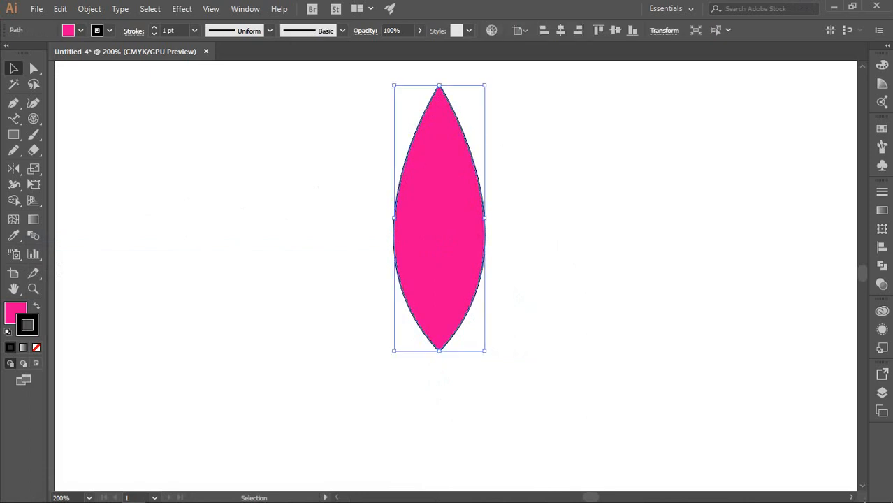
pyautogui.click(573, 165)
pyautogui.click(462, 168)
pyautogui.click(14, 169)
pyautogui.click(73, 169)
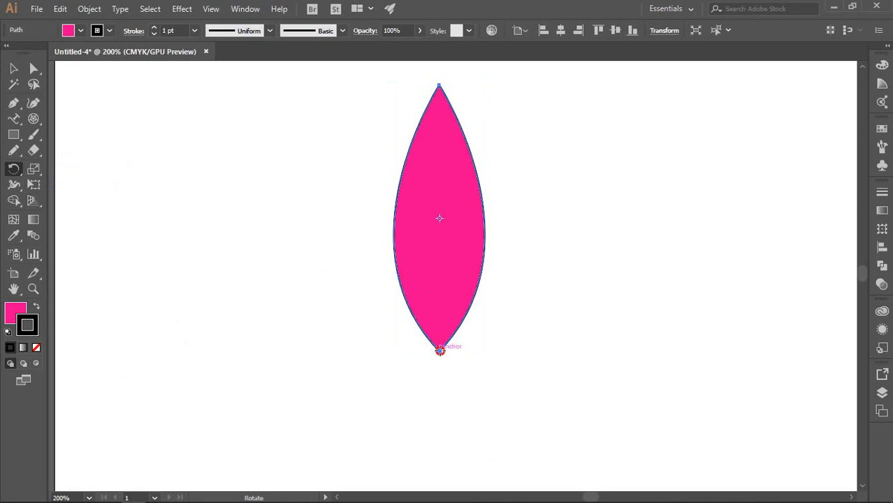
pyautogui.click(440, 350)
pyautogui.moveTo(436, 114); pyautogui.dragTo(538, 141)
pyautogui.moveTo(558, 158); pyautogui.dragTo(565, 160)
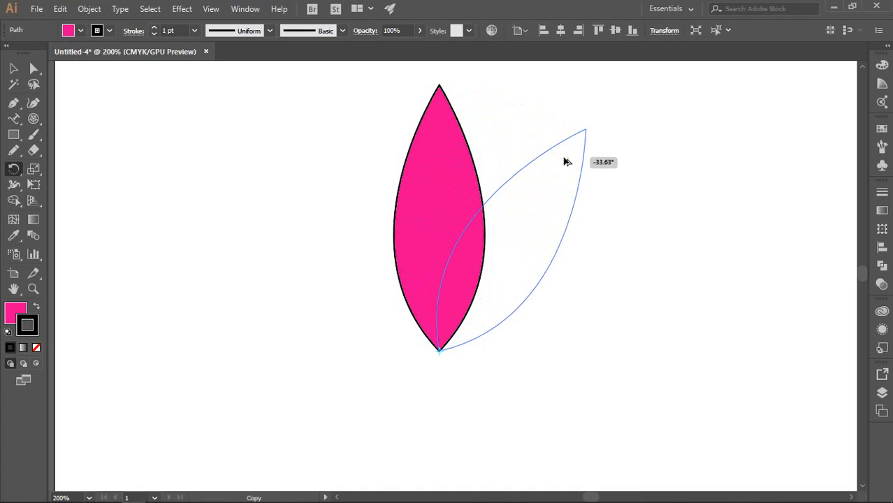
pyautogui.moveTo(564, 160); pyautogui.dragTo(565, 160)
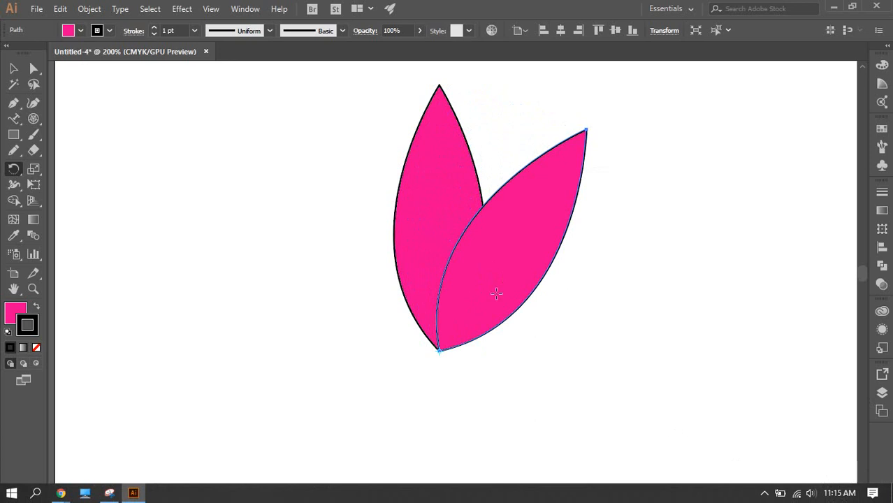
# - Repeat the rotated copy twice to make a fan of four petals around the shared base point
pyautogui.press('ctrl')
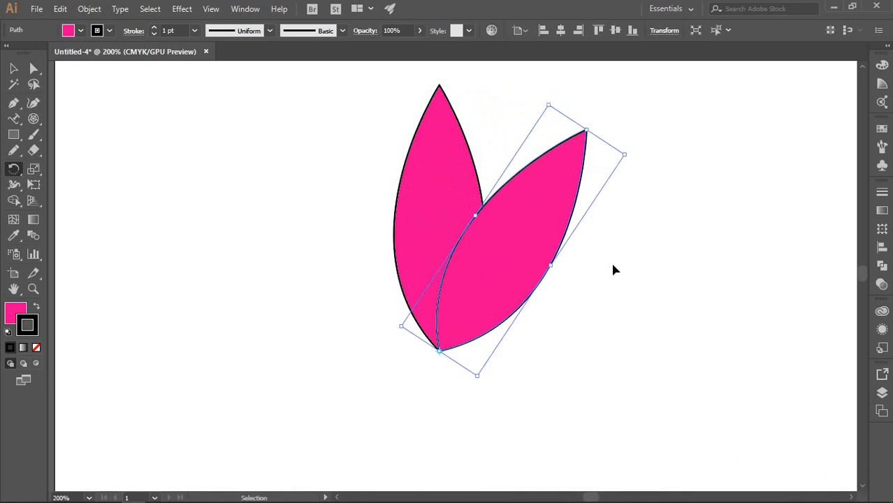
pyautogui.press('ctrl')
pyautogui.press('ctrl')
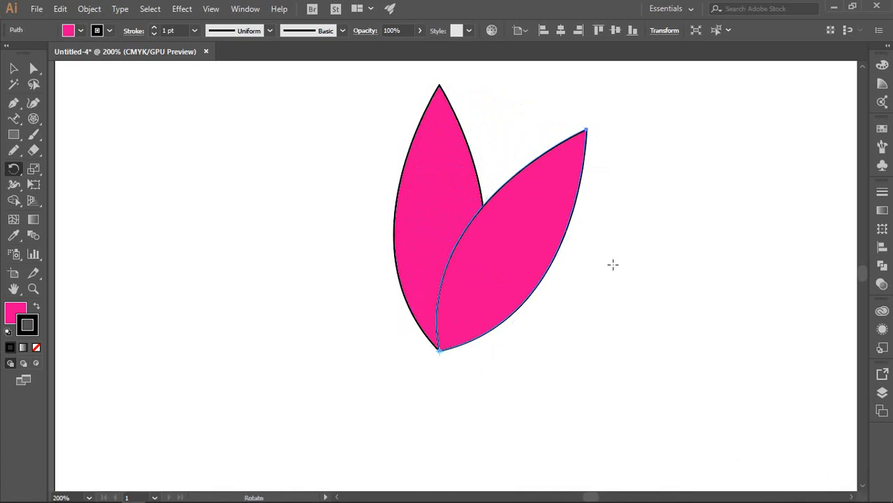
pyautogui.press('ctrl')
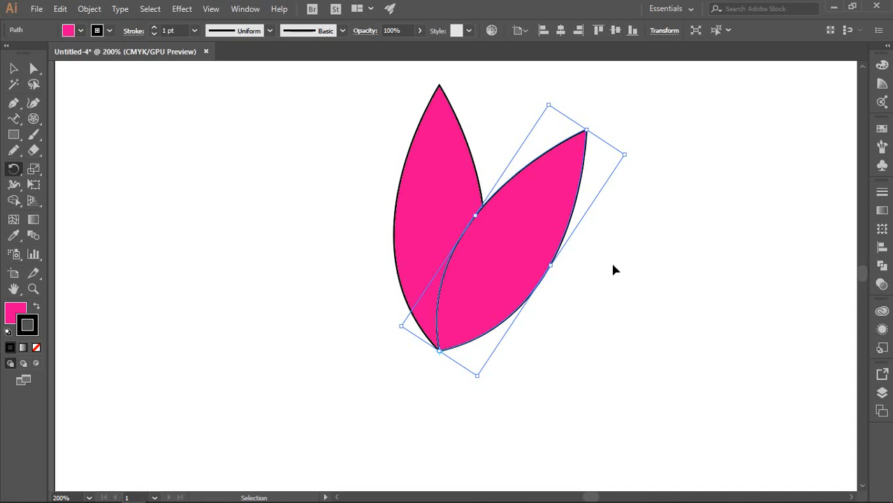
pyautogui.hotkey('ctrl', 'd')
pyautogui.hotkey('ctrl', 'd')
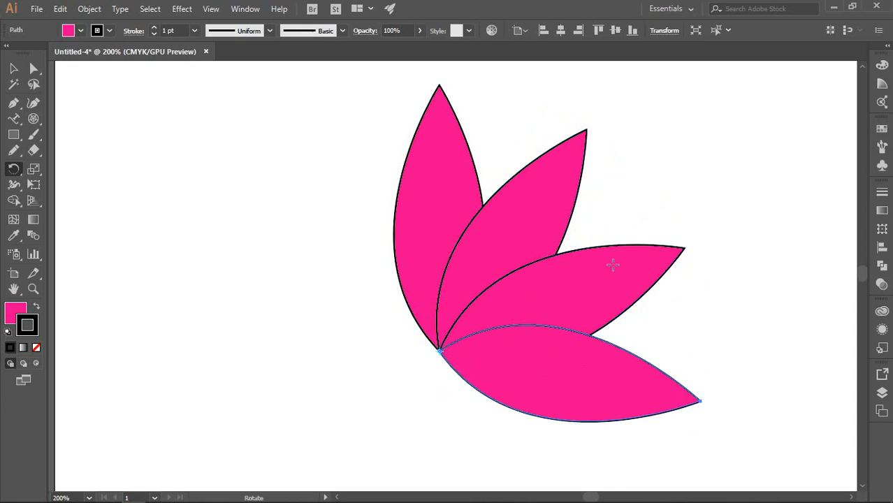
# - Keep repeating the rotated copy around the base point until the petals form a full flower
pyautogui.hotkey('ctrl', 'd')
pyautogui.hotkey('ctrl', 'd')
pyautogui.hotkey('ctrl', 'd')
pyautogui.hotkey('ctrl', 'd')
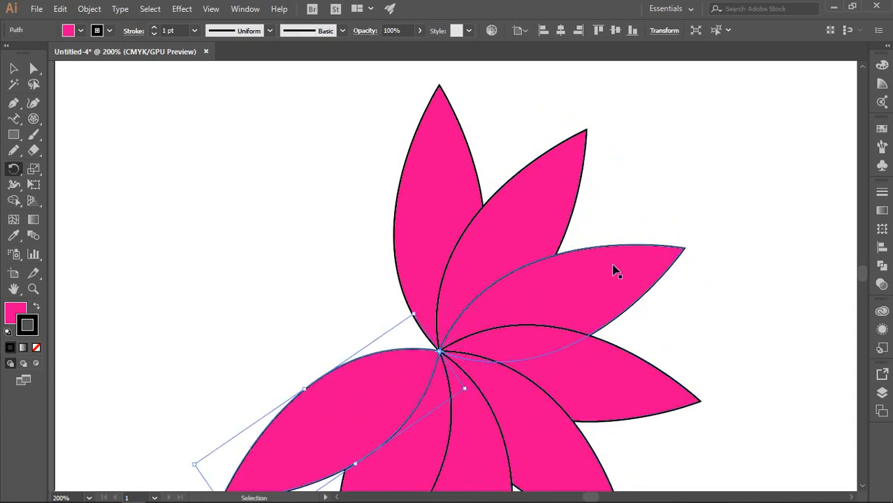
pyautogui.hotkey('ctrl', 'd')
pyautogui.hotkey('ctrl', 'd')
pyautogui.hotkey('ctrl', 'd')
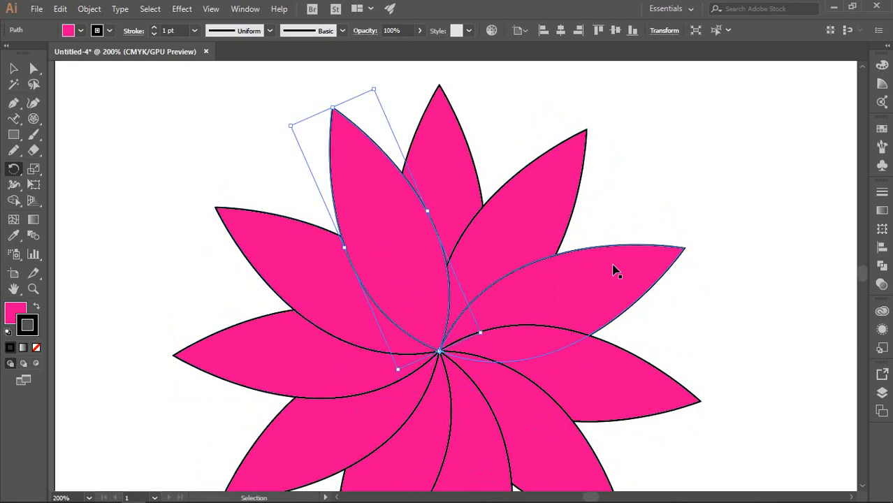
# - Undo the extra rotated copies until only the four-petal fan remains, and deselect the petals
pyautogui.hotkey('ctrl', 'z')
pyautogui.hotkey('ctrl', 'z')
pyautogui.hotkey('ctrl', 'z')
pyautogui.hotkey('ctrl', 'z')
pyautogui.hotkey('ctrl', 'z')
pyautogui.hotkey('ctrl', 'z')
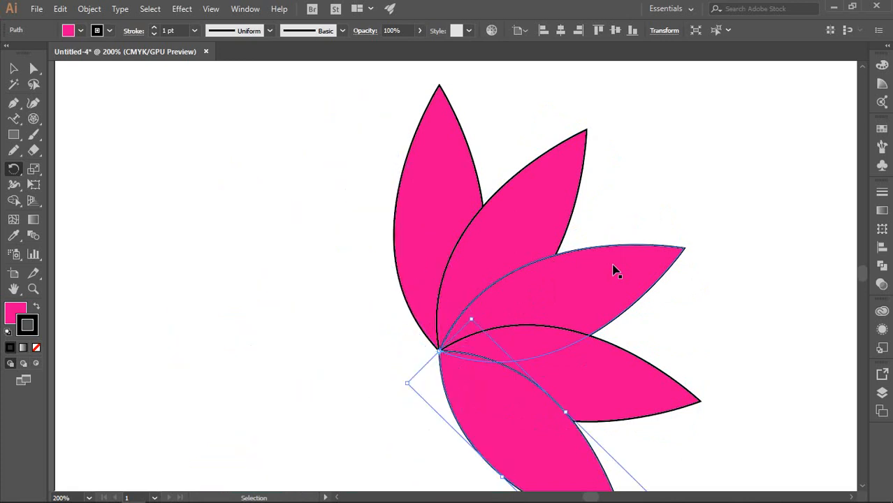
pyautogui.hotkey('ctrl', 'z')
pyautogui.press('r')
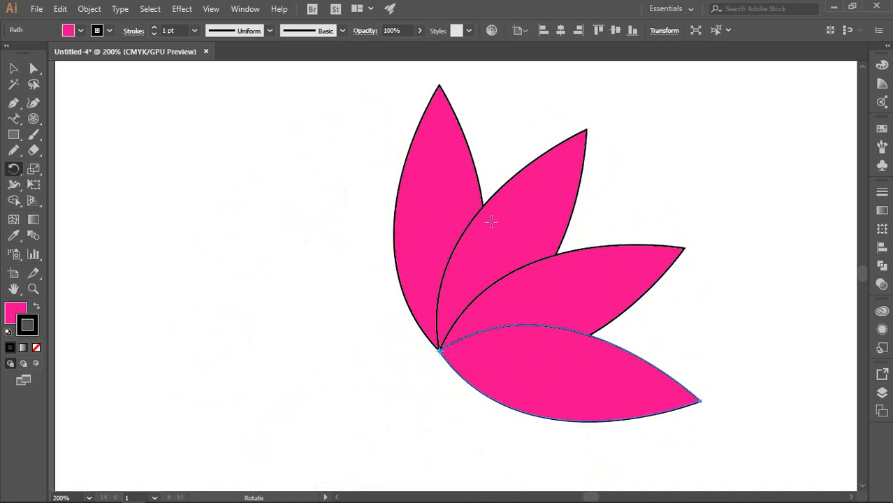
pyautogui.press('v')
pyautogui.click(313, 221)
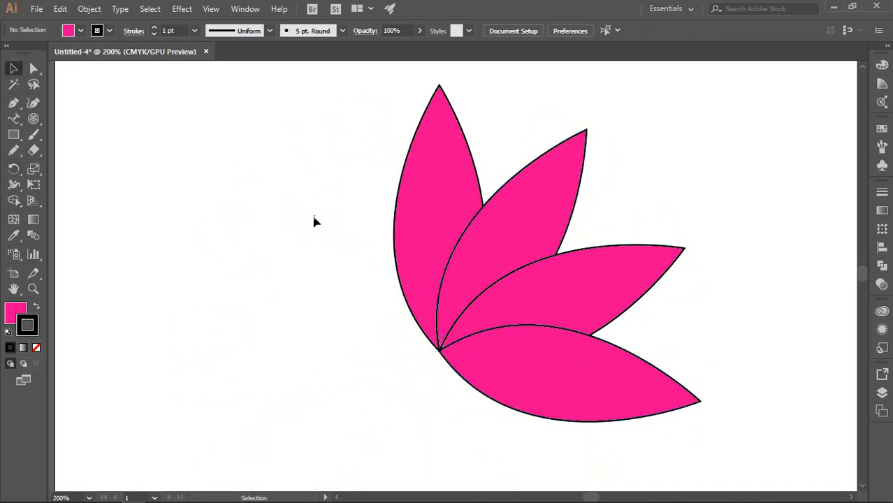
# - Select and group the four petals, undo the grouping, and check a single petal before deselecting it
pyautogui.scroll(-2, 514, 279)
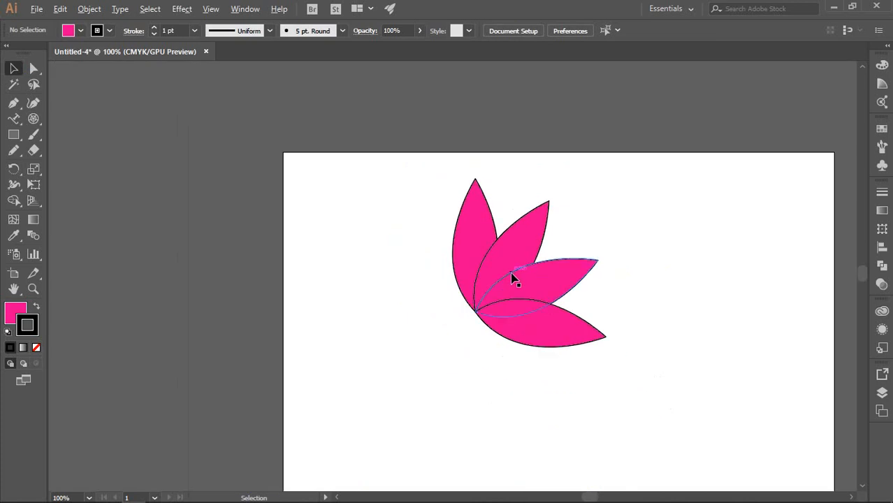
pyautogui.moveTo(409, 177); pyautogui.dragTo(661, 386)
pyautogui.scroll(2, 508, 303)
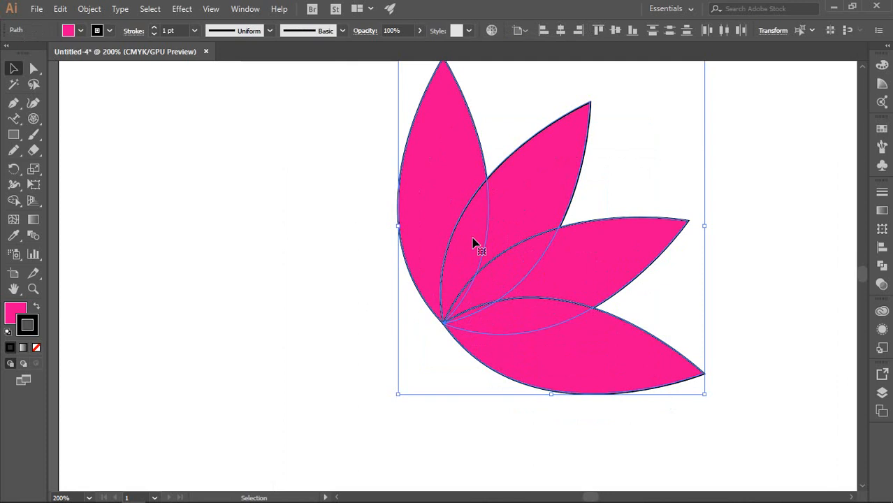
pyautogui.click(280, 140)
pyautogui.moveTo(316, 116); pyautogui.dragTo(733, 442)
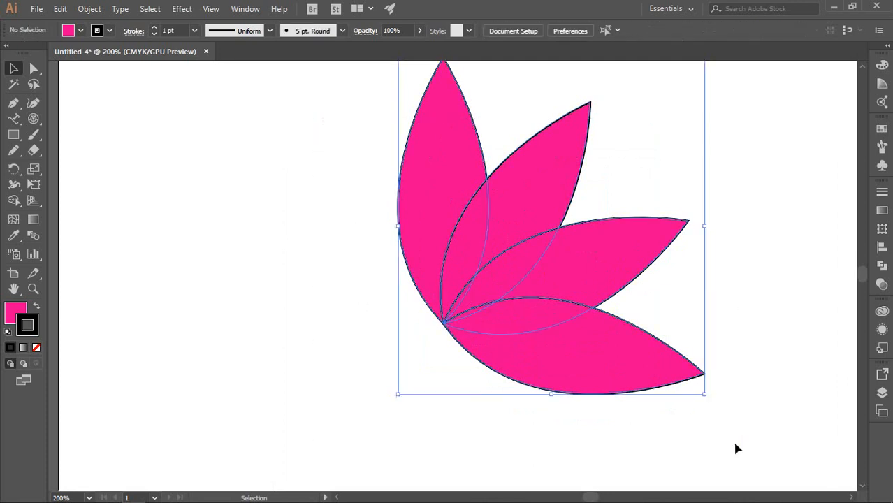
pyautogui.rightClick(488, 222)
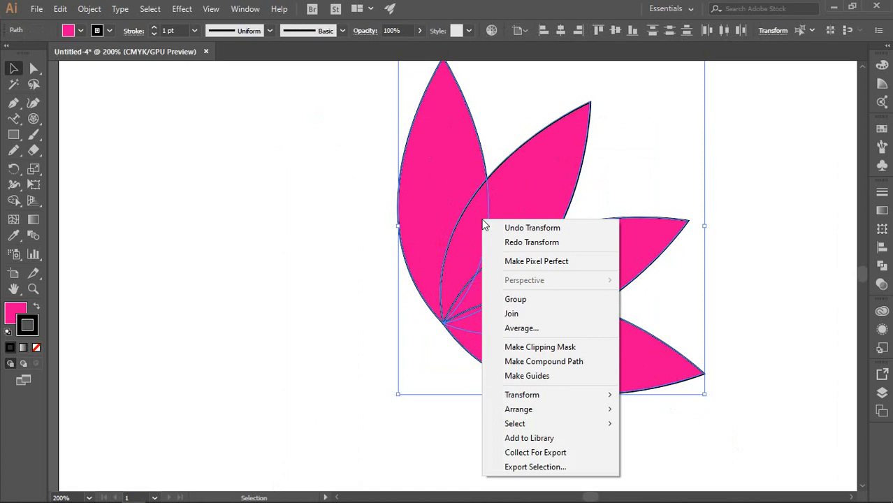
pyautogui.click(507, 302)
pyautogui.click(274, 211)
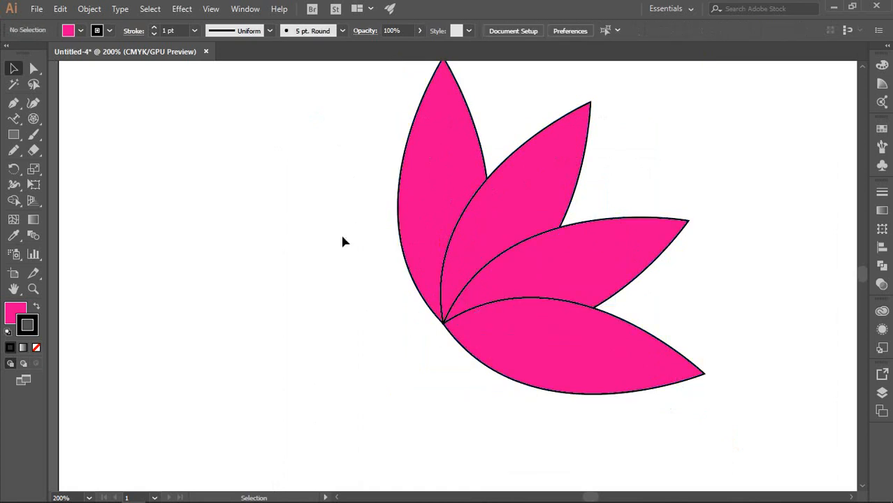
pyautogui.hotkey('ctrl', 'z')
pyautogui.click(456, 185)
pyautogui.click(319, 131)
# - Select all four petals, group them, and test the group's selection, leaving it deselected
pyautogui.moveTo(308, 116); pyautogui.dragTo(698, 424)
pyautogui.press('a')
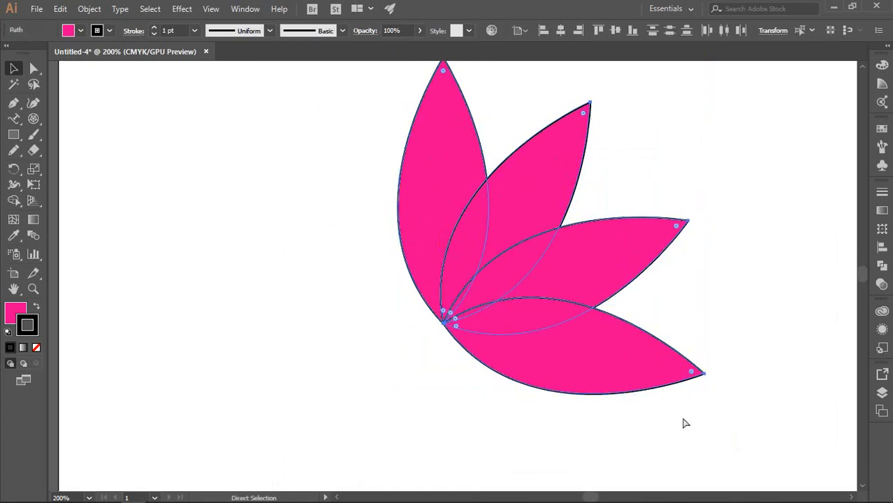
pyautogui.hotkey('ctrl', 'g')
pyautogui.press('v')
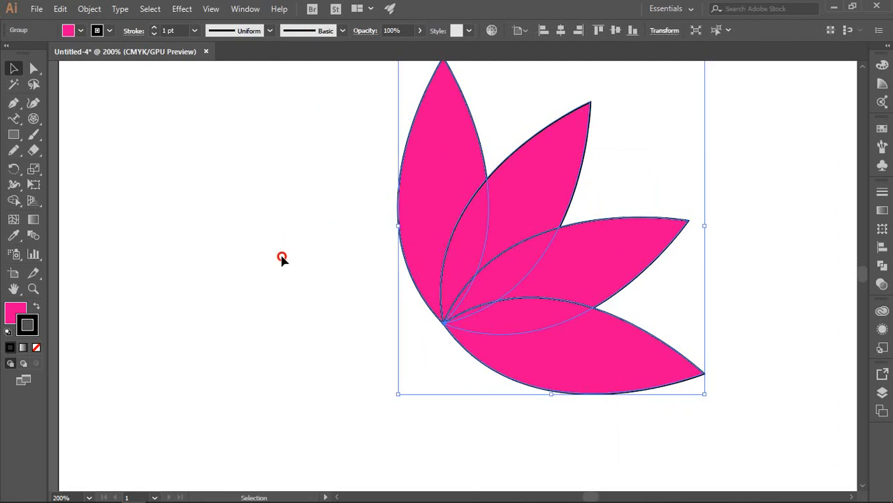
pyautogui.click(281, 258)
pyautogui.click(460, 272)
pyautogui.click(307, 233)
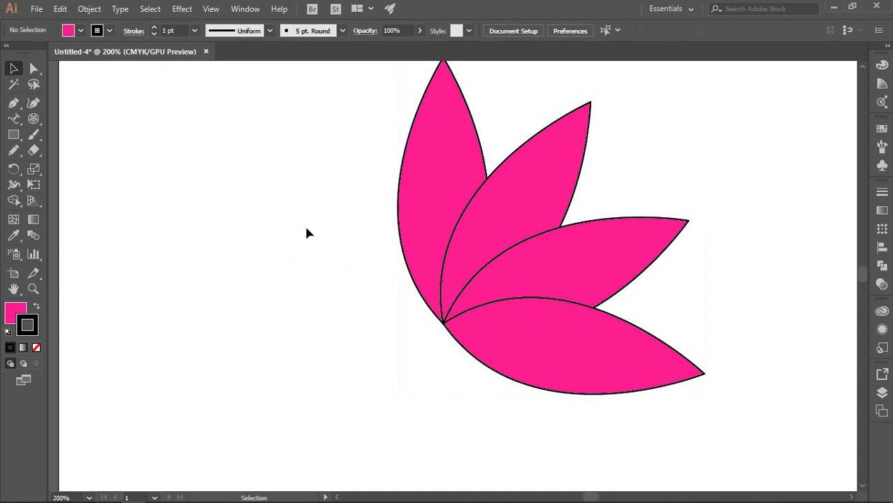
# - Move the petal group slightly on the artboard, deselect it, and select the whole group again
pyautogui.click(478, 237)
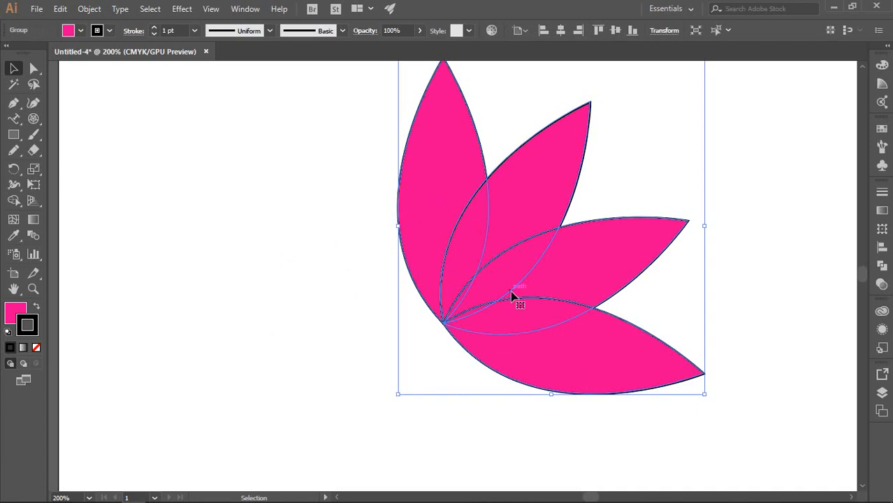
pyautogui.click(313, 203)
pyautogui.moveTo(492, 279); pyautogui.dragTo(530, 267)
pyautogui.scroll(1, 312, 243)
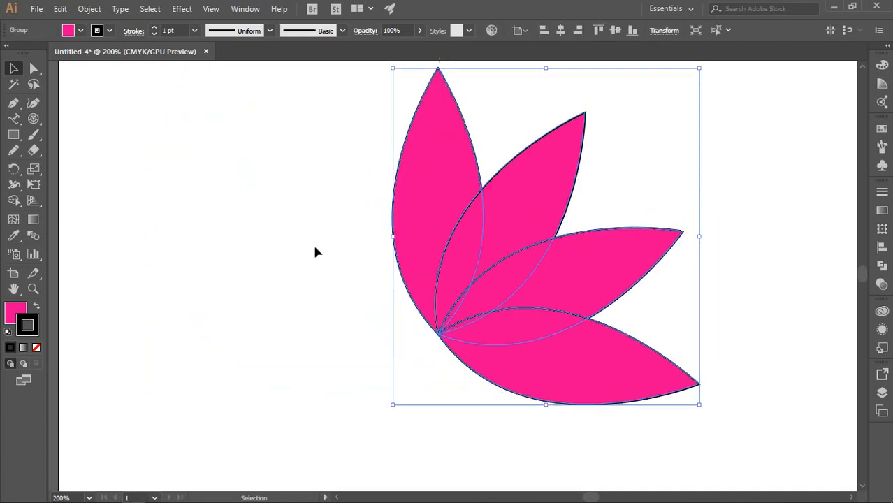
pyautogui.click(224, 245)
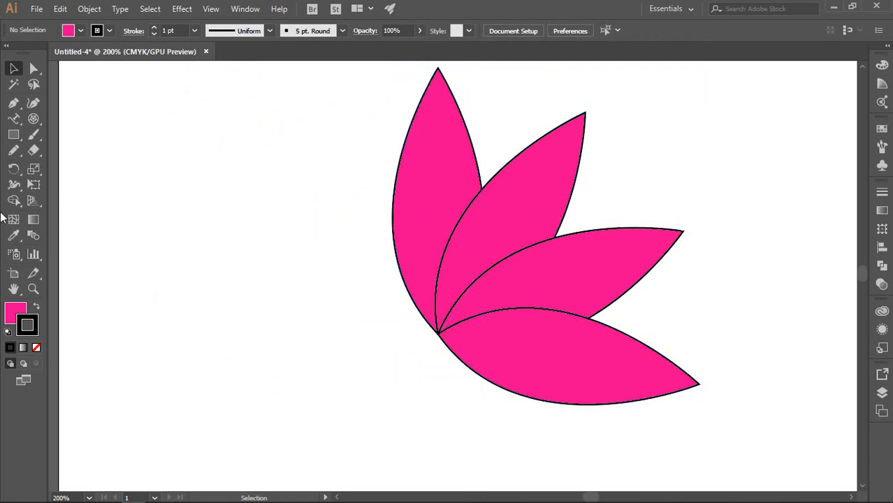
pyautogui.scroll(-1, 475, 303)
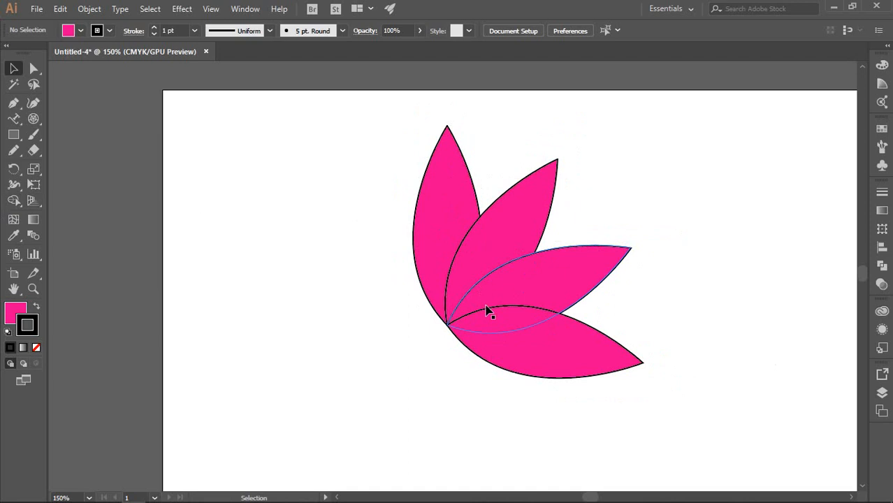
pyautogui.click(491, 276)
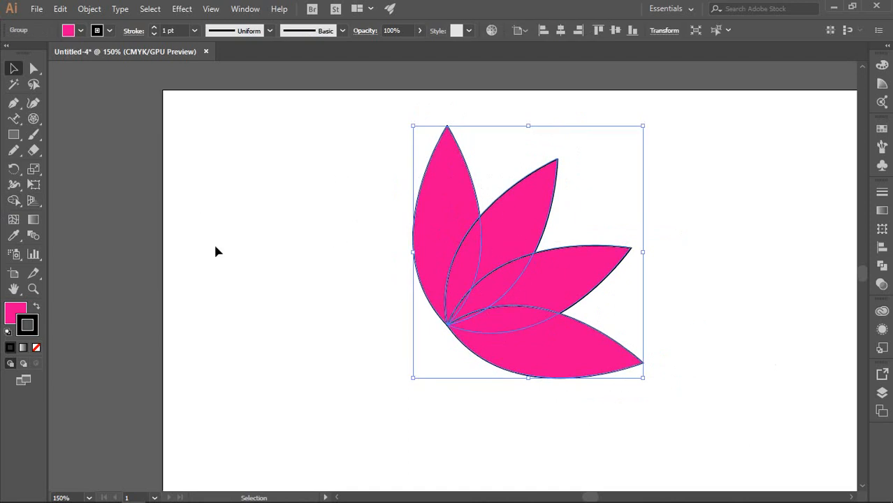
# - Reflect a copy of the petal group horizontally about the petals' shared base point, and deselect it
pyautogui.moveTo(15, 170); pyautogui.dragTo(65, 183)
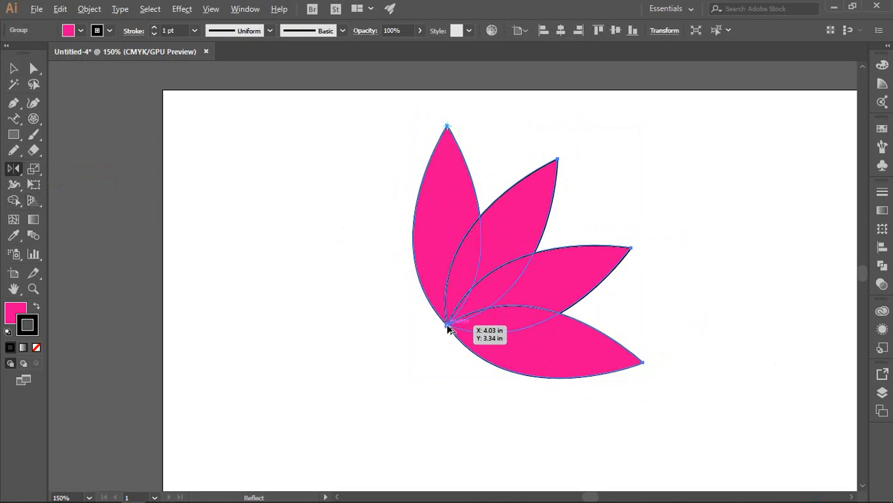
pyautogui.keyDown('alt'); pyautogui.click(447, 325); pyautogui.keyUp('alt')
pyautogui.click(14, 66)
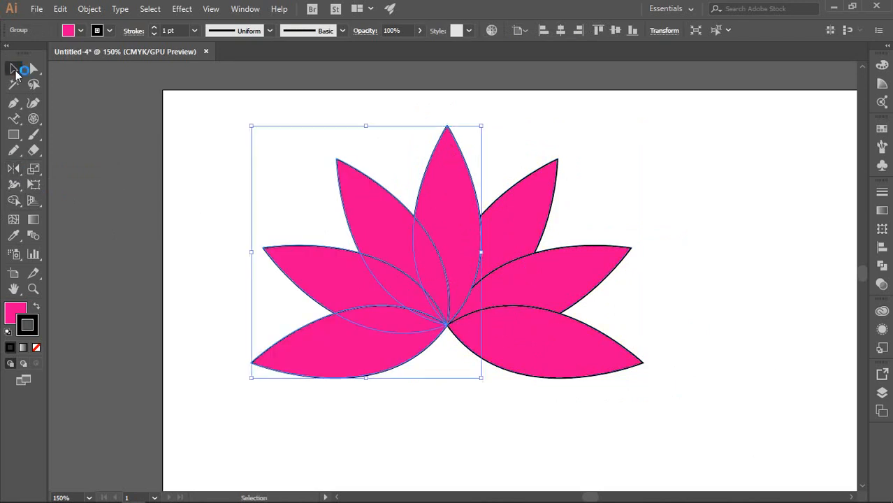
pyautogui.click(208, 143)
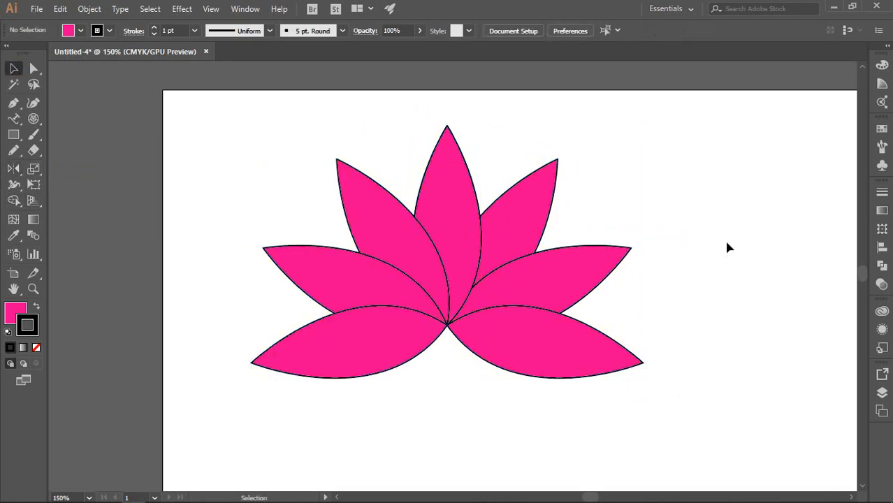
pyautogui.scroll(-5, 724, 237)
pyautogui.scroll(3, 684, 308)
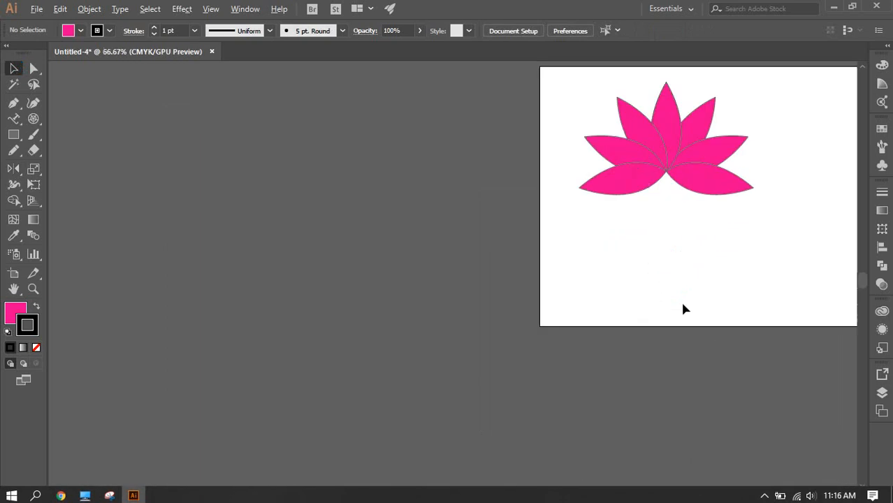
pyautogui.scroll(1, 514, 304)
pyautogui.scroll(2, 502, 224)
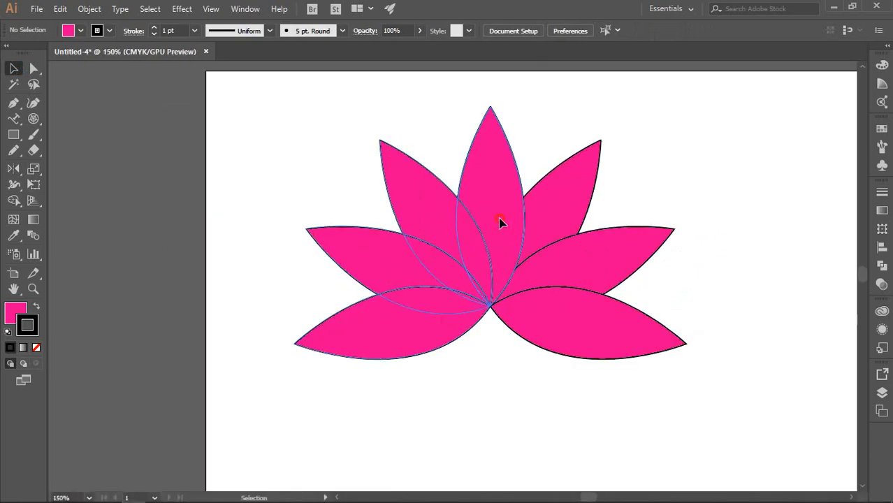
# - Ungroup the mirrored petal group and check that its petals can be selected individually
pyautogui.click(500, 222)
pyautogui.rightClick(500, 223)
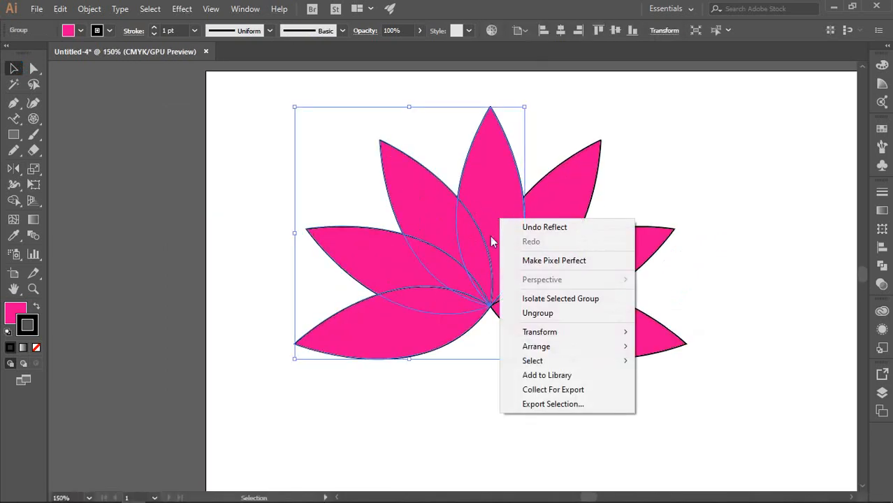
pyautogui.click(456, 185)
pyautogui.click(458, 189)
pyautogui.rightClick(458, 190)
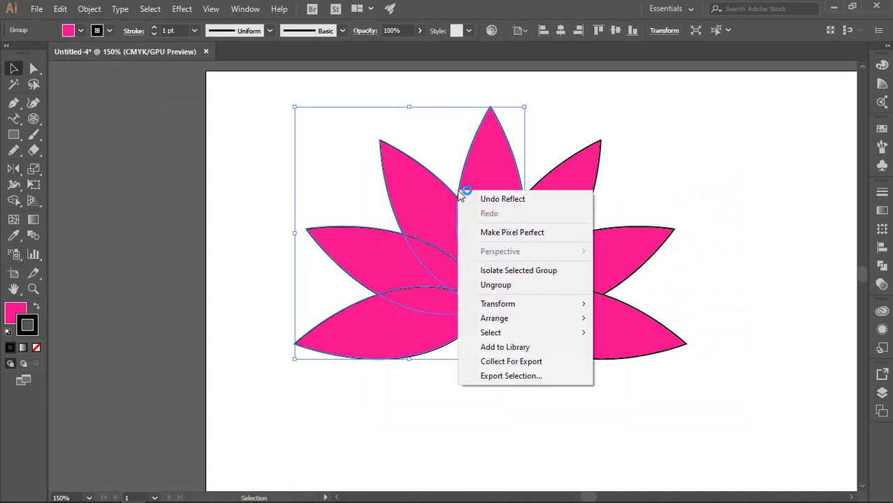
pyautogui.click(495, 285)
pyautogui.click(741, 187)
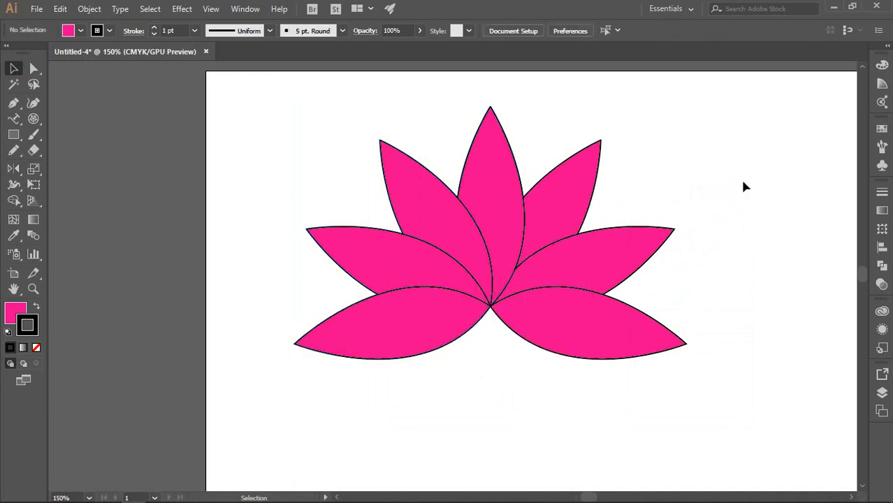
pyautogui.click(482, 160)
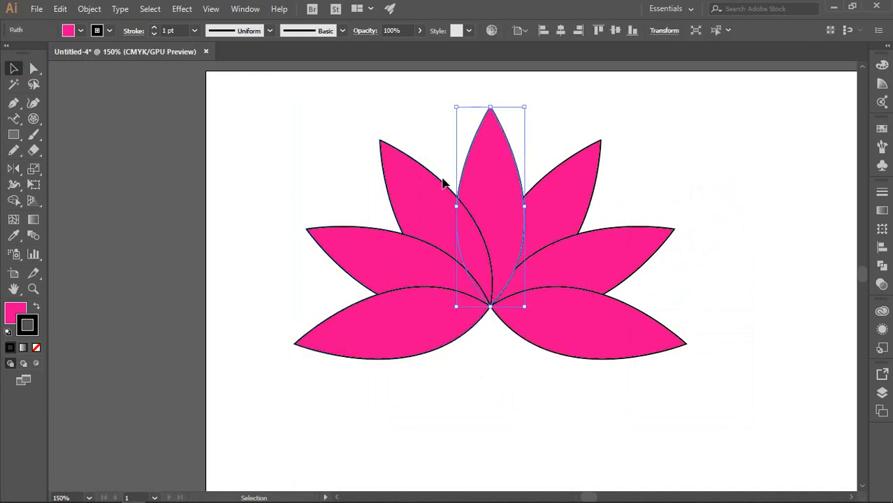
pyautogui.click(440, 182)
pyautogui.click(373, 269)
pyautogui.click(508, 202)
pyautogui.click(692, 170)
# - Bring the central upright petal to the front of the flower and deselect it
pyautogui.click(498, 162)
pyautogui.scroll(1, 493, 200)
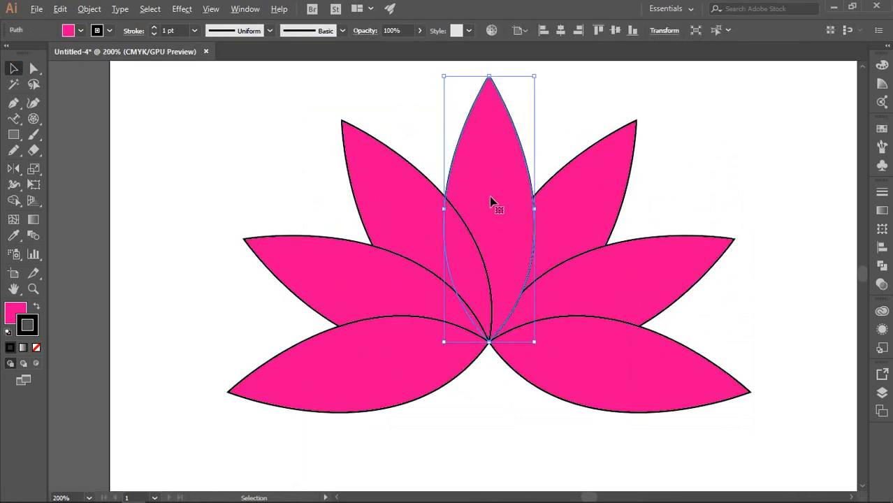
pyautogui.rightClick(491, 197)
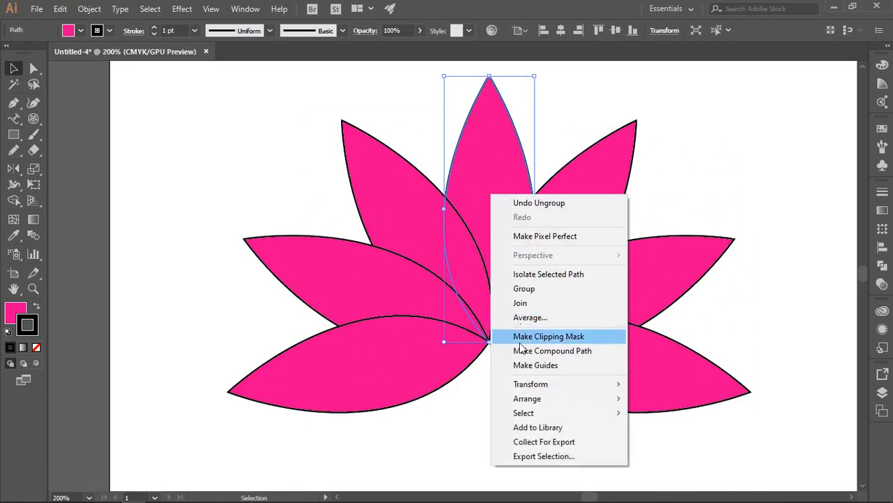
pyautogui.moveTo(548, 398)
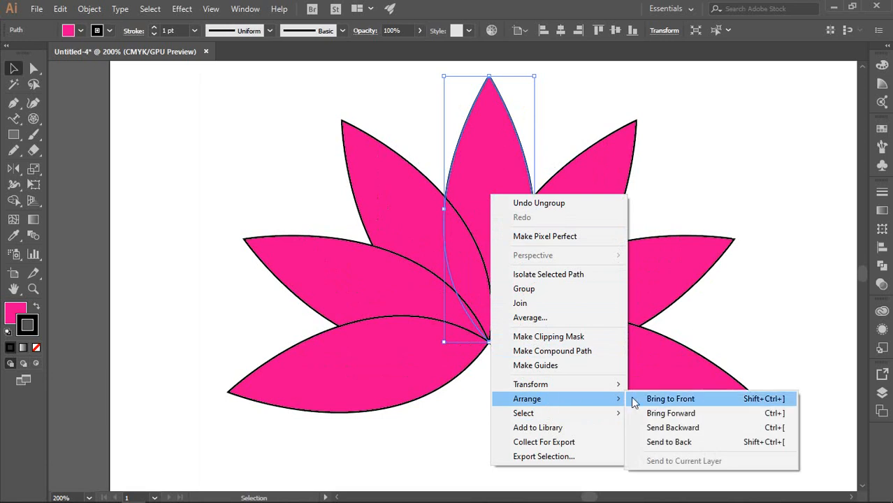
pyautogui.click(669, 404)
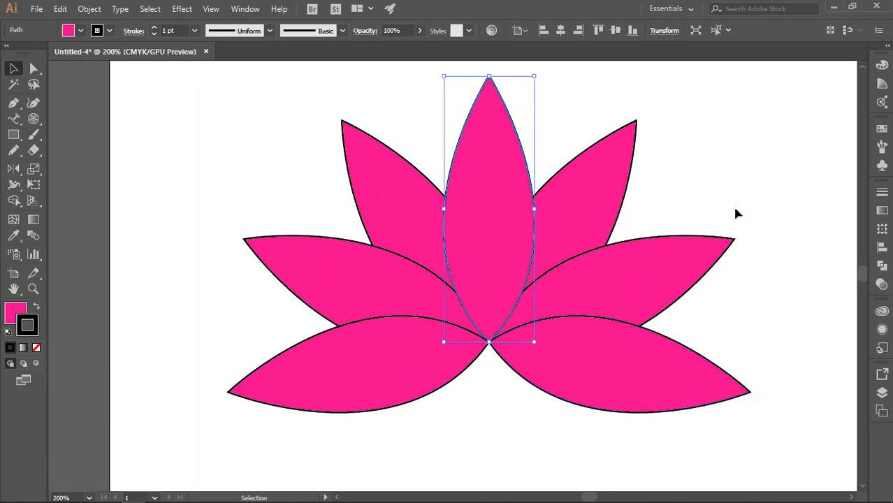
pyautogui.click(694, 194)
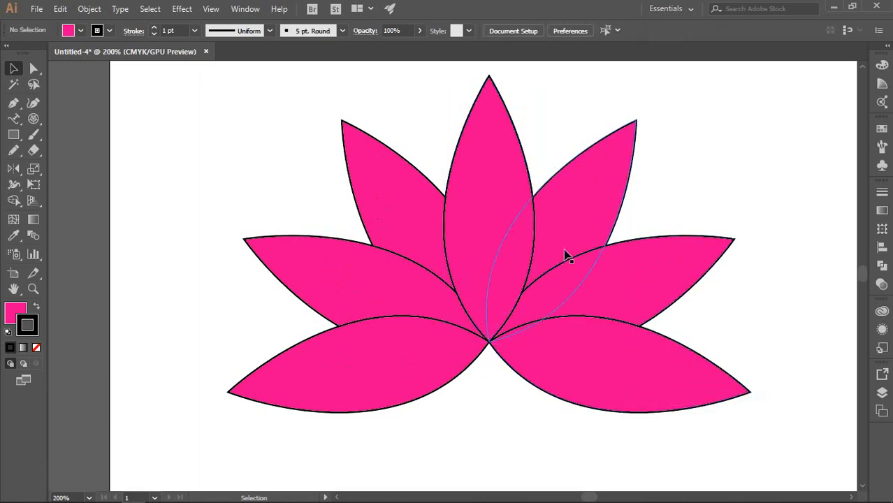
# - Draw a long, narrow rectangle as a stem, centred on the petals' base point and extending downward
pyautogui.scroll(-3, 609, 403)
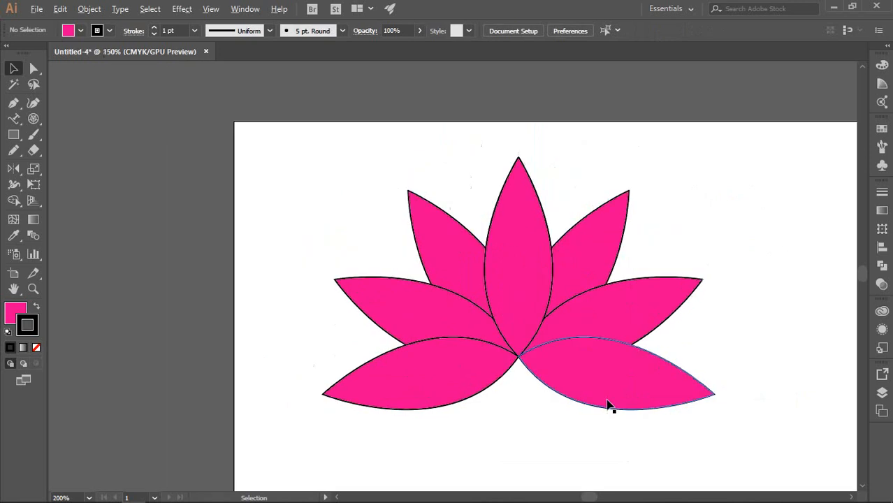
pyautogui.moveTo(669, 416); pyautogui.dragTo(563, 227)
pyautogui.scroll(2, 475, 192)
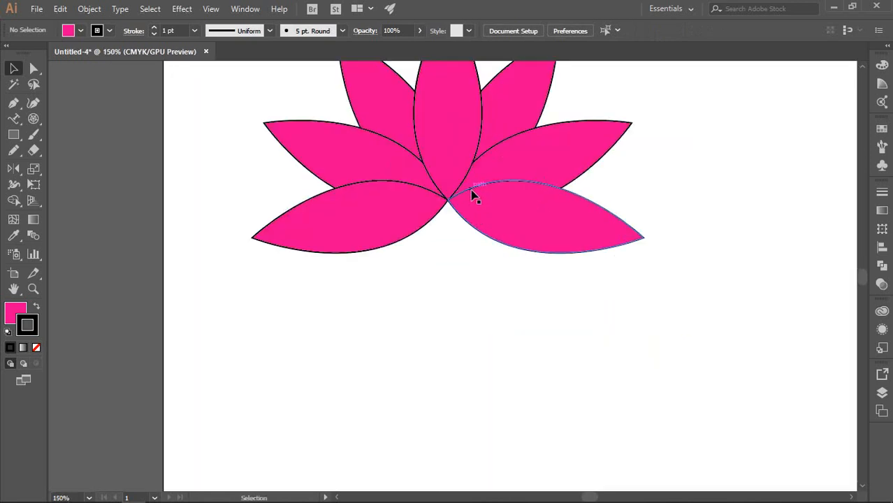
pyautogui.scroll(1, 465, 259)
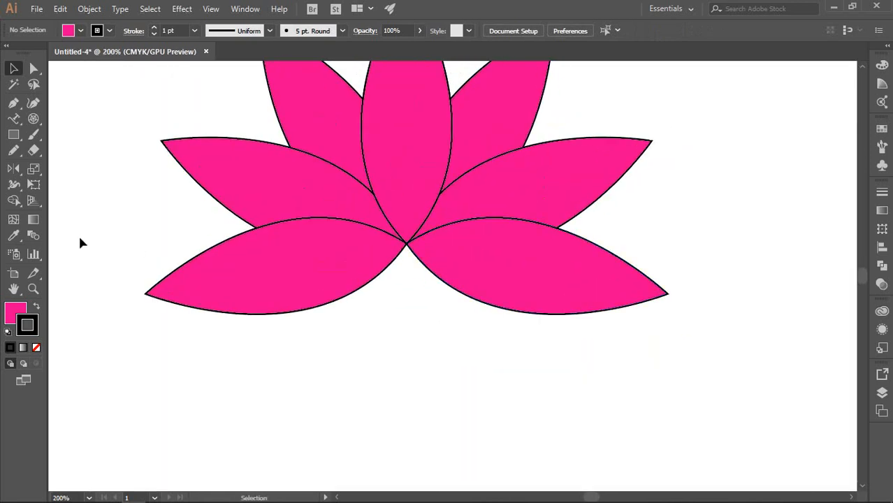
pyautogui.click(10, 137)
pyautogui.moveTo(6, 139); pyautogui.dragTo(56, 133)
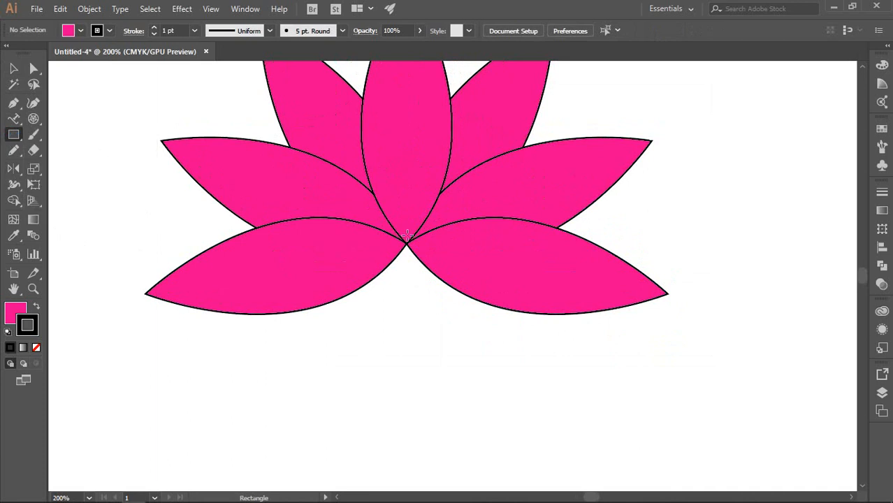
pyautogui.moveTo(406, 242); pyautogui.dragTo(422, 392)
pyautogui.scroll(3, 426, 377)
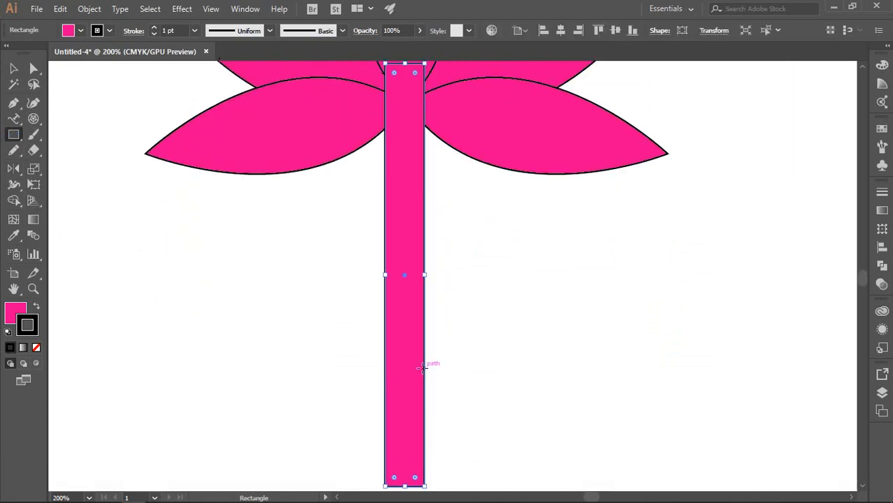
# - Fill the stem rectangle with green (C 78.43, M 0, Y 100, K 0) and deselect it
pyautogui.click(14, 69)
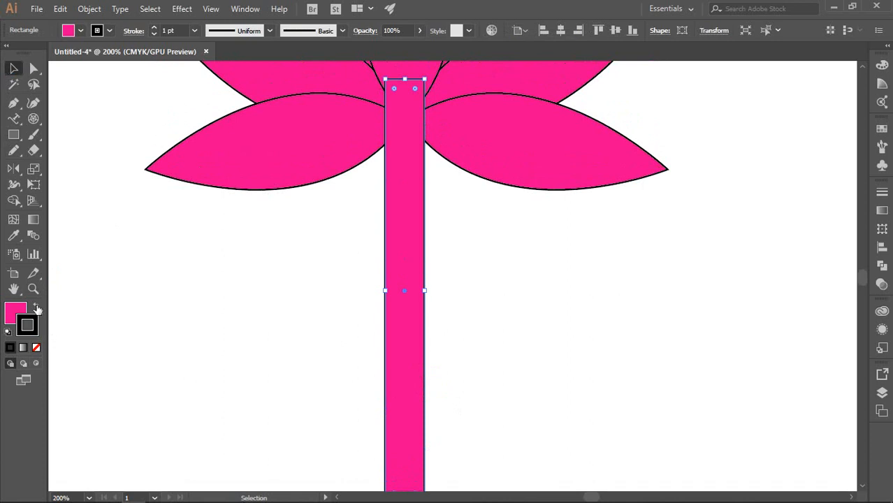
pyautogui.click(17, 313)
pyautogui.click(751, 163)
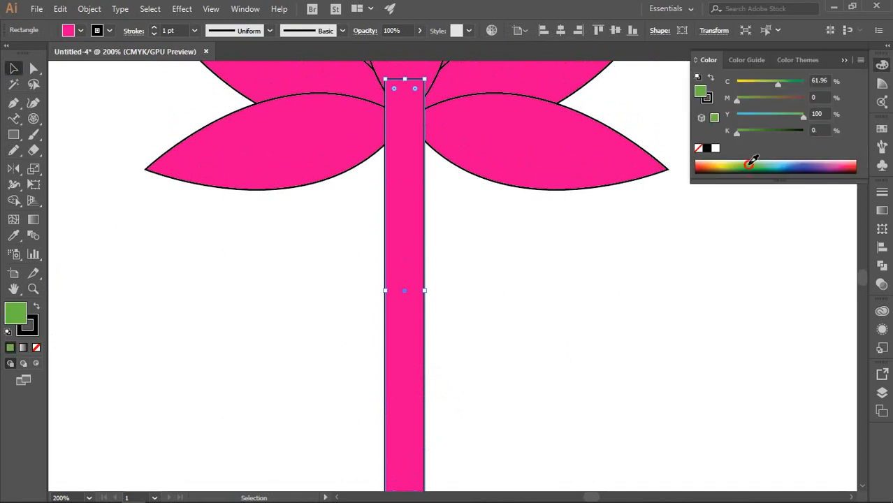
pyautogui.click(754, 163)
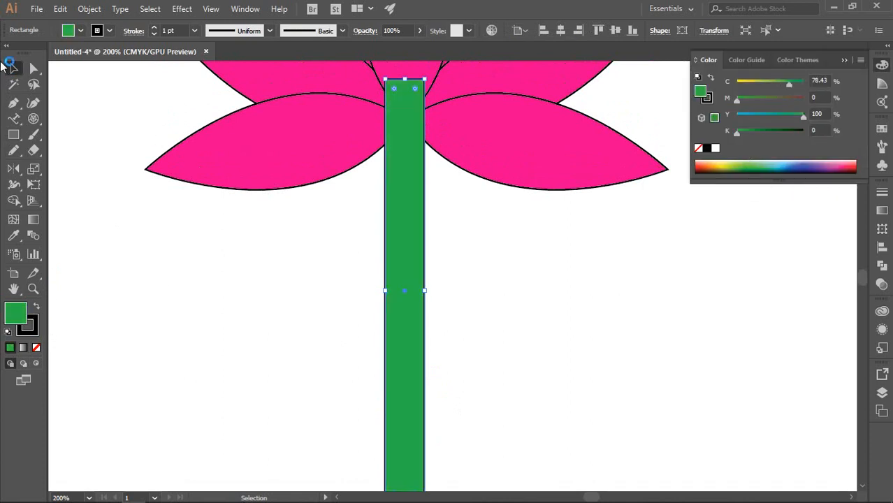
pyautogui.click(257, 253)
pyautogui.scroll(-4, 259, 255)
pyautogui.scroll(1, 323, 203)
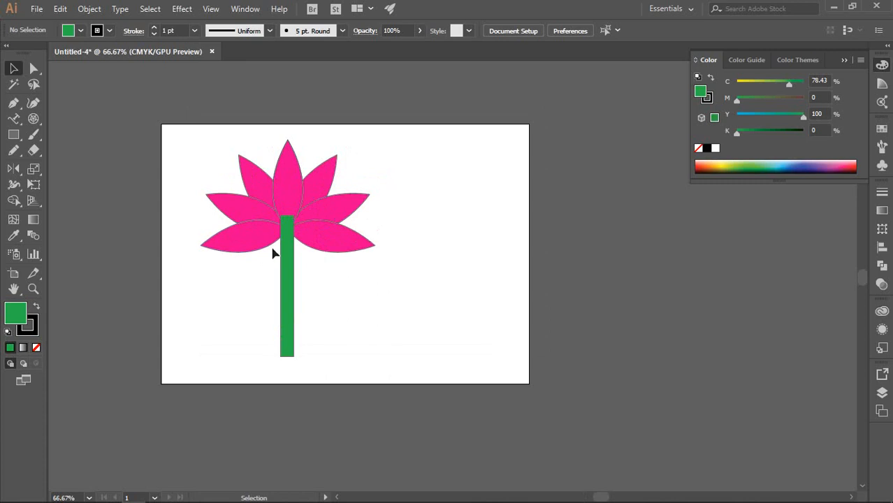
# - Send the green stem to the back, behind all the petals, and deselect it
pyautogui.scroll(2, 285, 247)
pyautogui.scroll(-1, 286, 243)
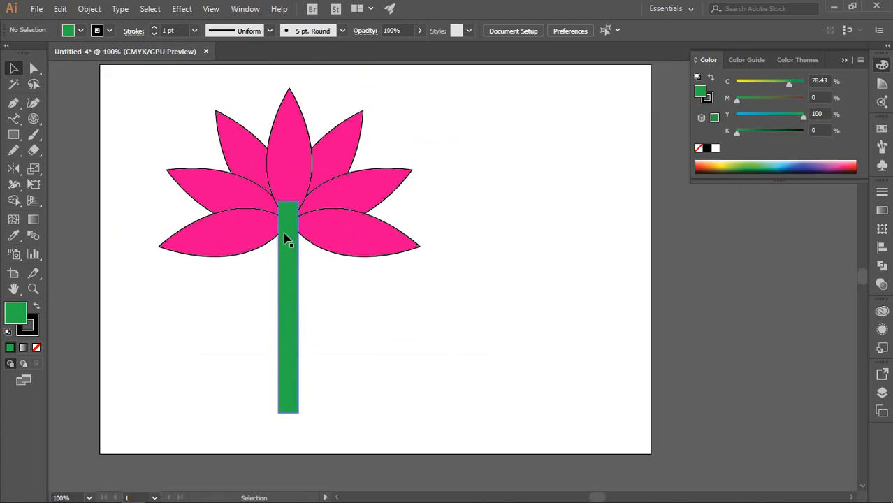
pyautogui.click(287, 239)
pyautogui.rightClick(287, 232)
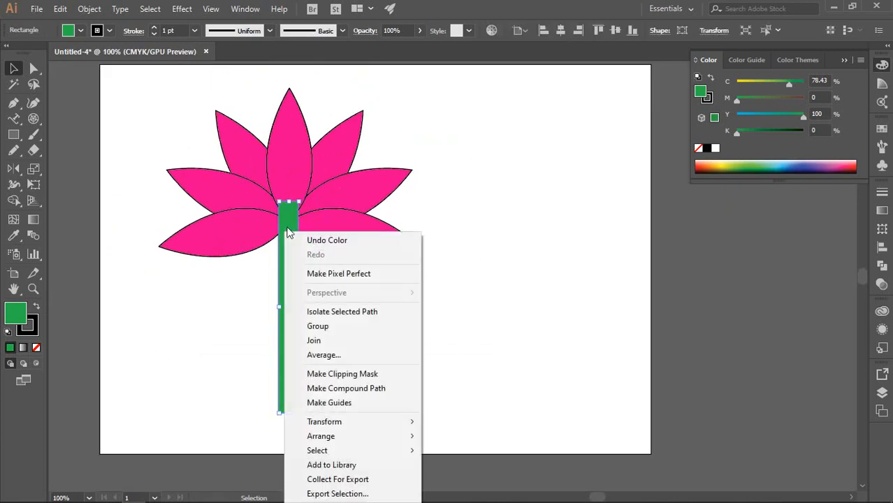
pyautogui.click(291, 225)
pyautogui.rightClick(291, 222)
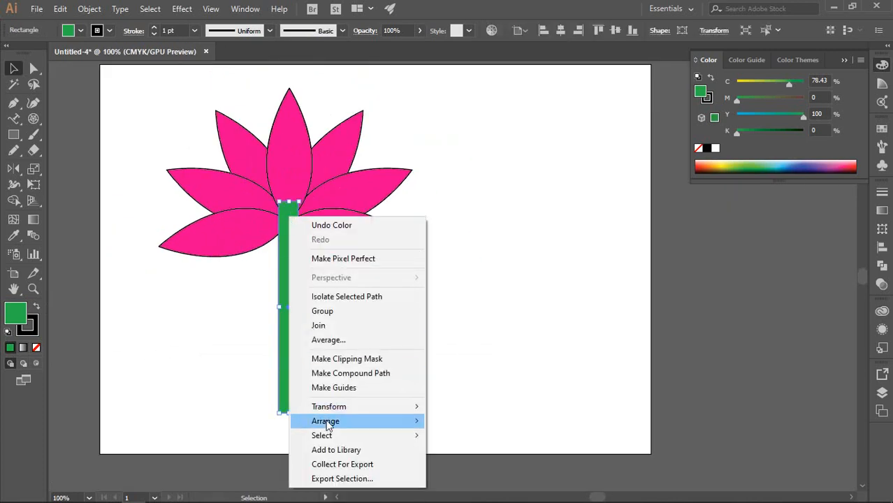
pyautogui.moveTo(327, 426)
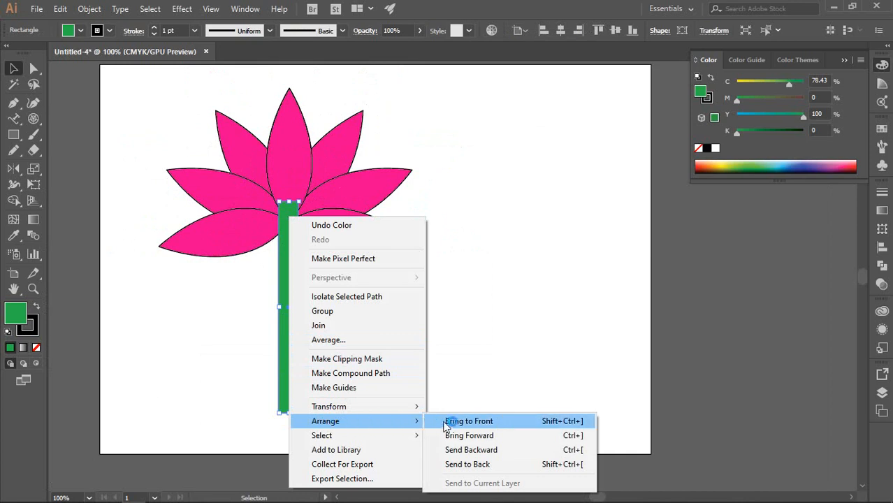
pyautogui.click(475, 466)
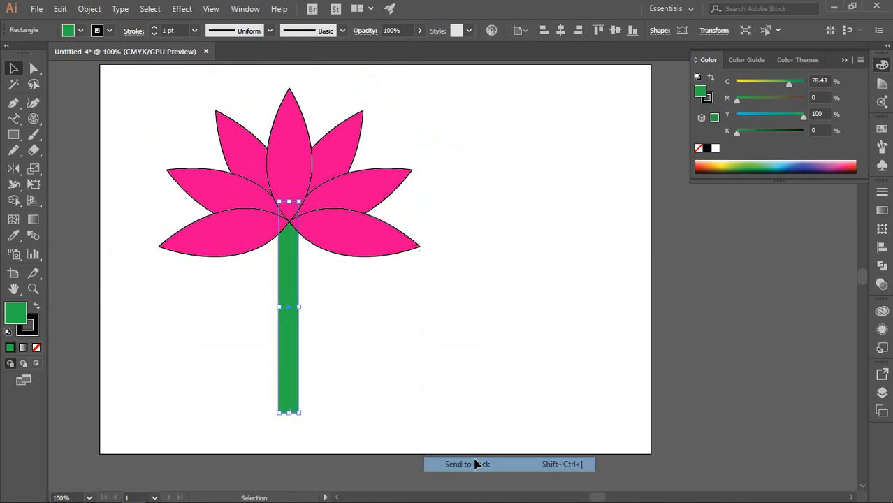
pyautogui.click(511, 329)
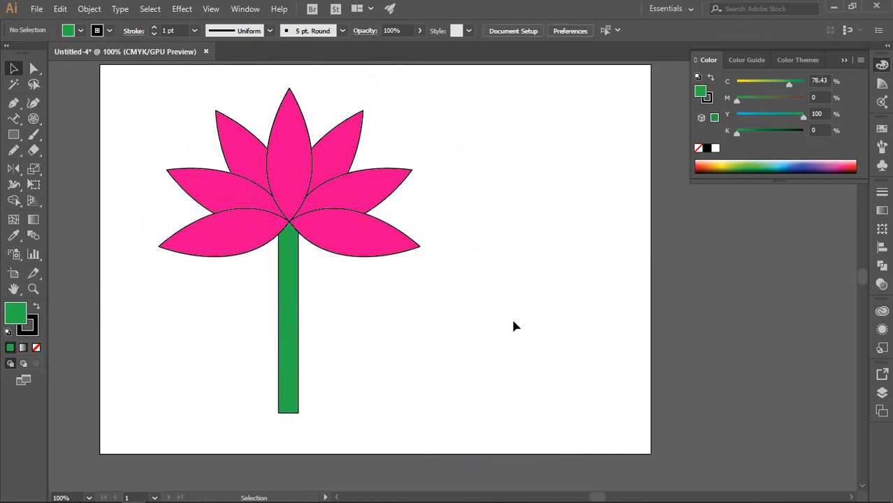
# - Select the whole flower with its stem to review it, and deselect everything
pyautogui.scroll(-2, 513, 326)
pyautogui.moveTo(303, 197); pyautogui.dragTo(547, 333)
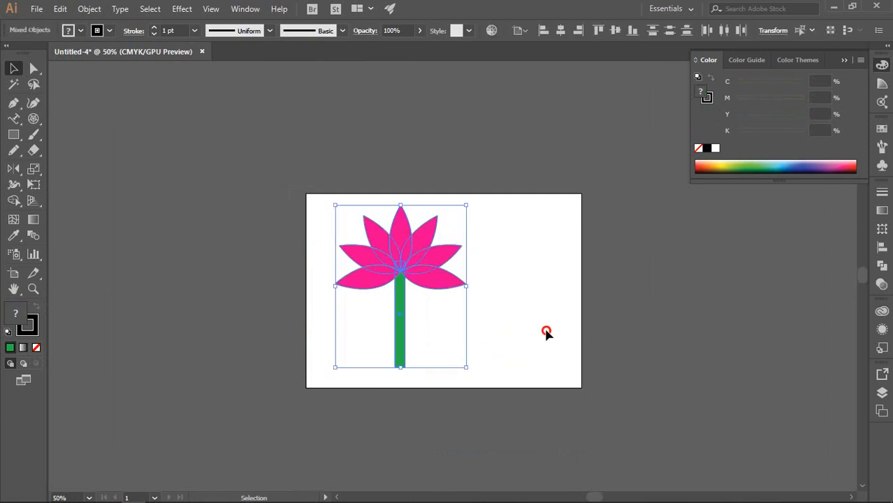
pyautogui.click(547, 332)
pyautogui.scroll(2, 493, 287)
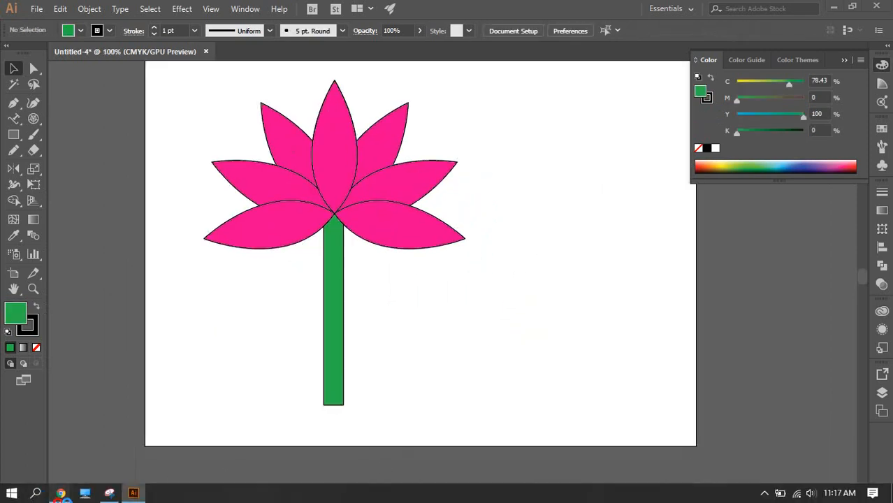
# - Switch to the Google Meet call in Chrome and show the list of participants
pyautogui.moveTo(61, 496)
pyautogui.click(66, 442)
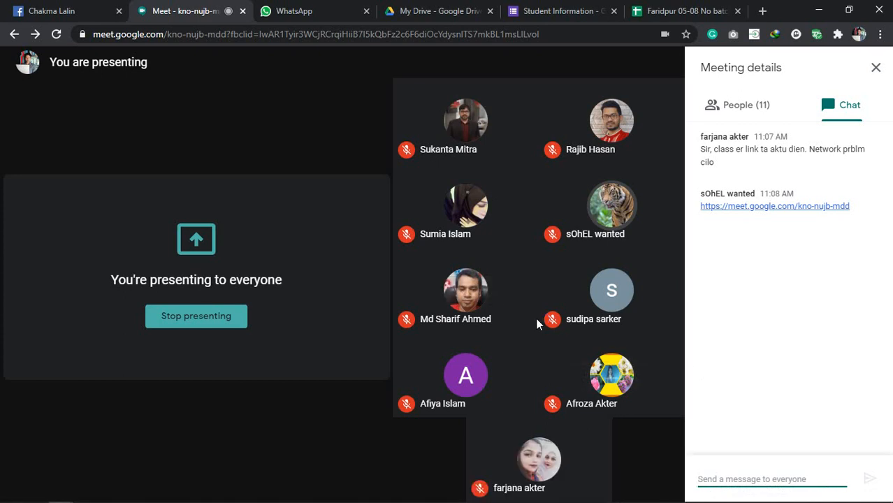
pyautogui.click(720, 107)
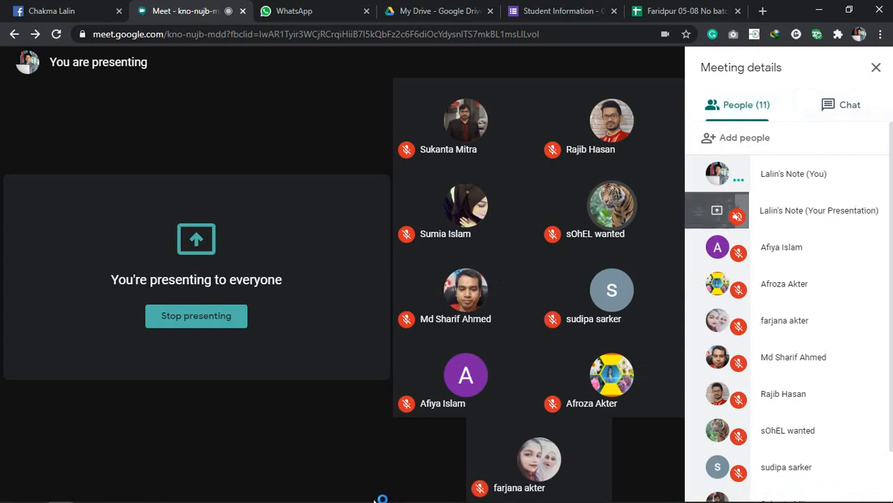
pyautogui.moveTo(375, 500)
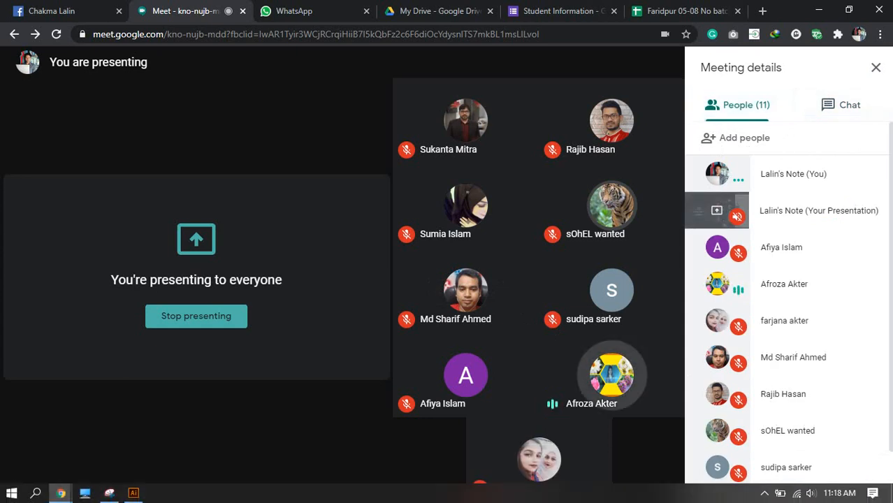
pyautogui.moveTo(235, 351)
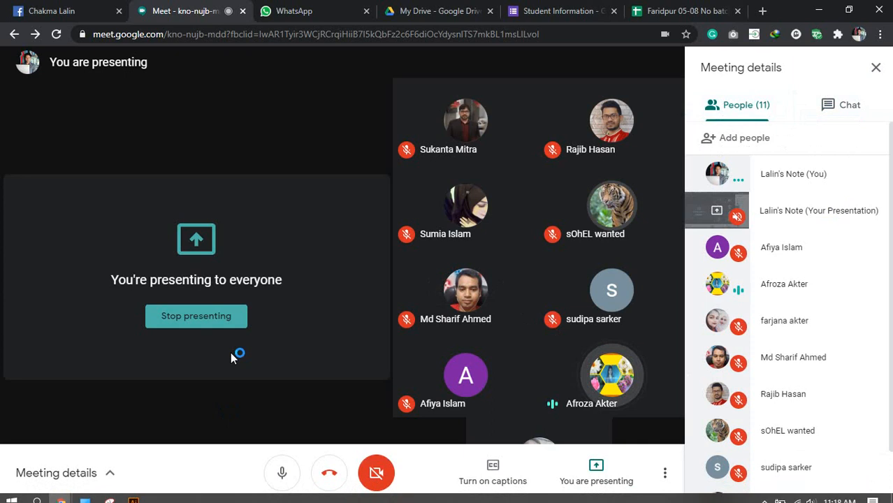